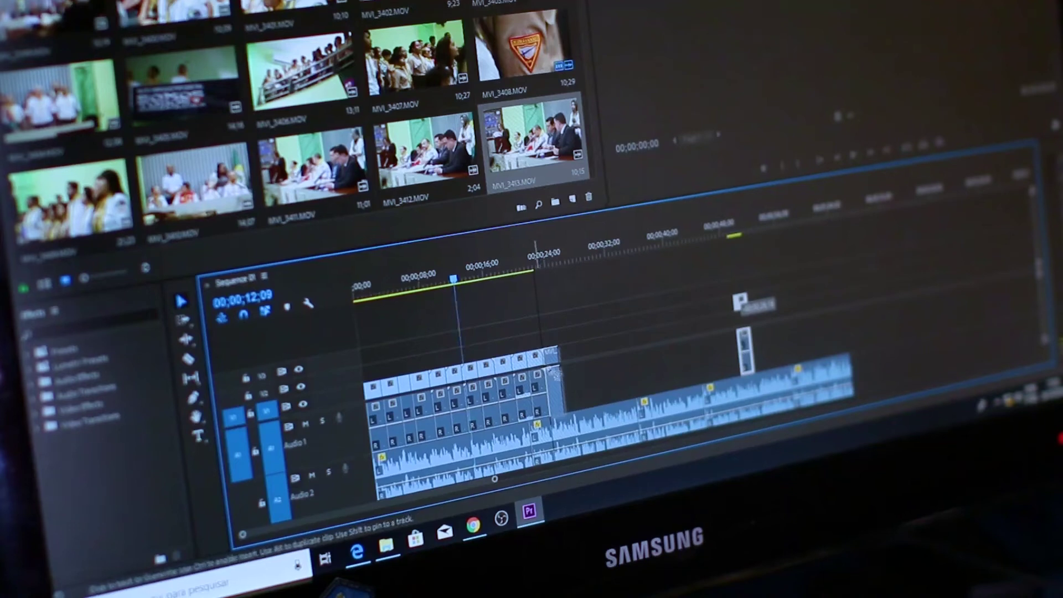
Drop a short clip at the end of V1, play from 21;07, and trim its end slightly.
{"action": "left_click_drag", "start_coordinate": [738, 304], "coordinate": [736, 304]}
{"action": "left_click_drag", "start_coordinate": [455, 279], "coordinate": [526, 293]}
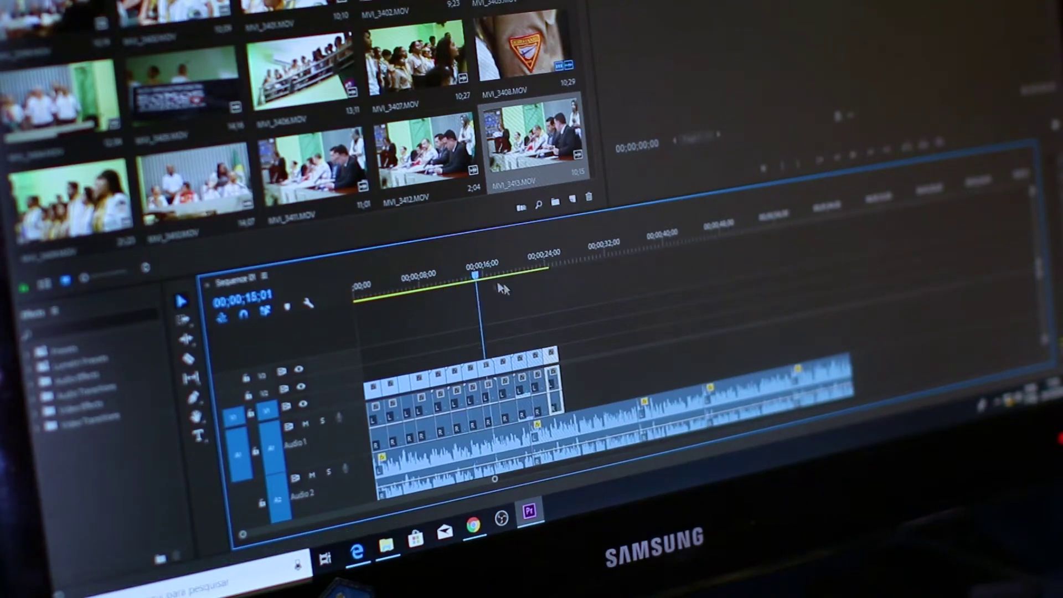
{"action": "key", "text": "space"}
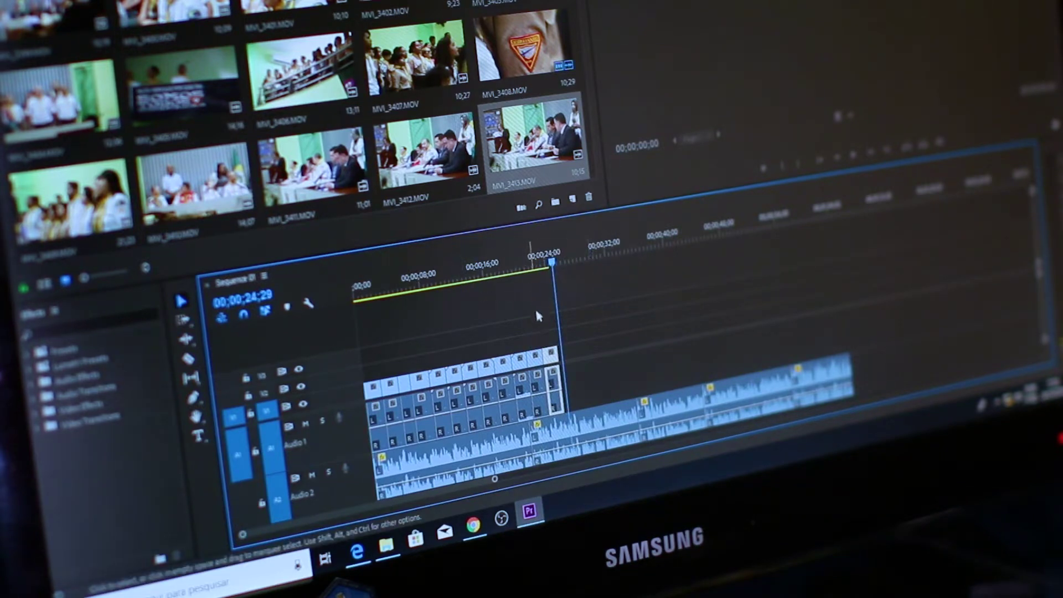
{"action": "left_click_drag", "start_coordinate": [552, 379], "coordinate": [545, 379]}
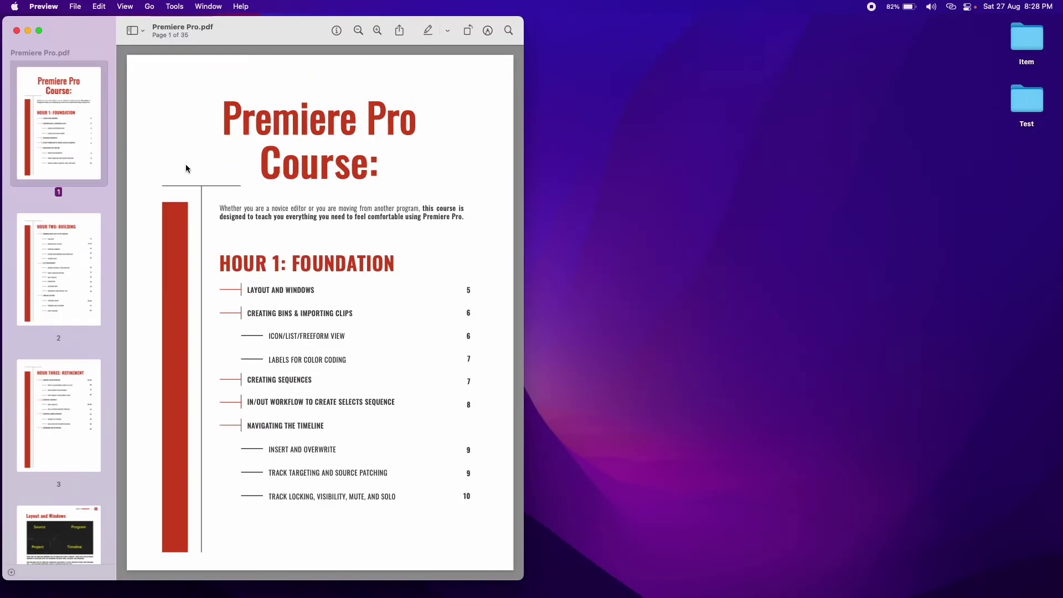
Page through the course PDF thumbnails to page 5, then page 16.
{"action": "scroll", "coordinate": [218, 182], "scroll_direction": "down", "scroll_amount": 1}
{"action": "scroll", "coordinate": [217, 182], "scroll_direction": "down", "scroll_amount": 10}
{"action": "scroll", "coordinate": [218, 182], "scroll_direction": "down", "scroll_amount": 2}
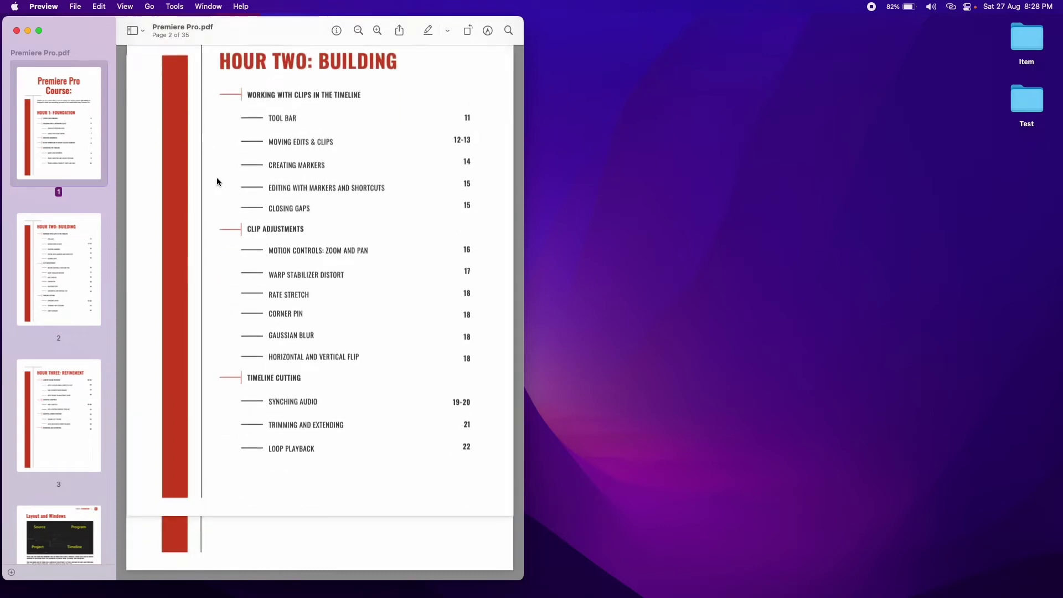
{"action": "scroll", "coordinate": [218, 181], "scroll_direction": "down", "scroll_amount": 8}
{"action": "scroll", "coordinate": [218, 181], "scroll_direction": "down", "scroll_amount": 5}
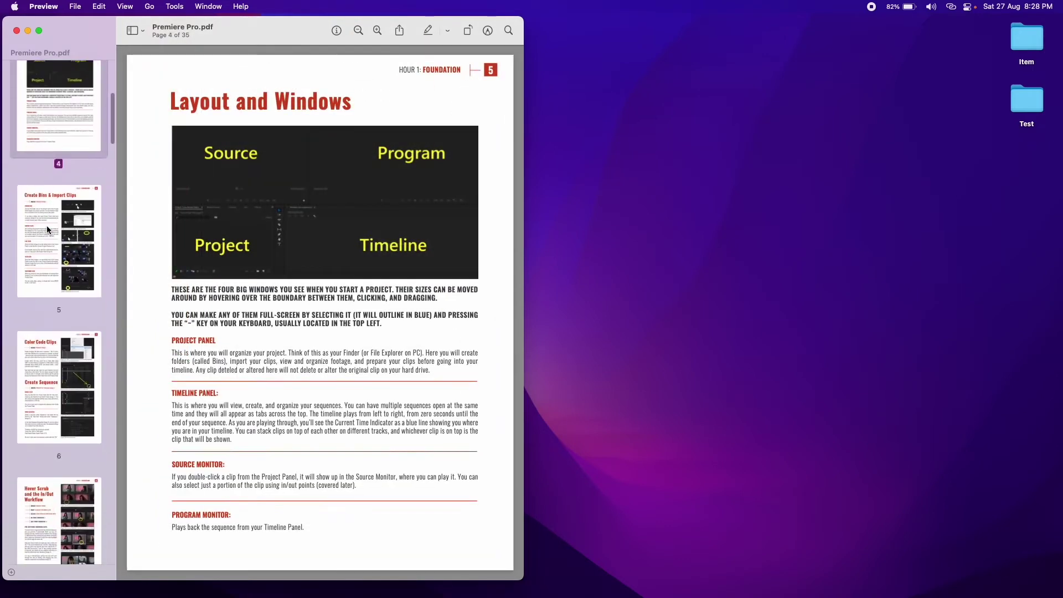
{"action": "left_click", "coordinate": [47, 229]}
{"action": "scroll", "coordinate": [48, 230], "scroll_direction": "down", "scroll_amount": 3}
{"action": "scroll", "coordinate": [49, 243], "scroll_direction": "down", "scroll_amount": 4}
{"action": "scroll", "coordinate": [50, 255], "scroll_direction": "down", "scroll_amount": 4}
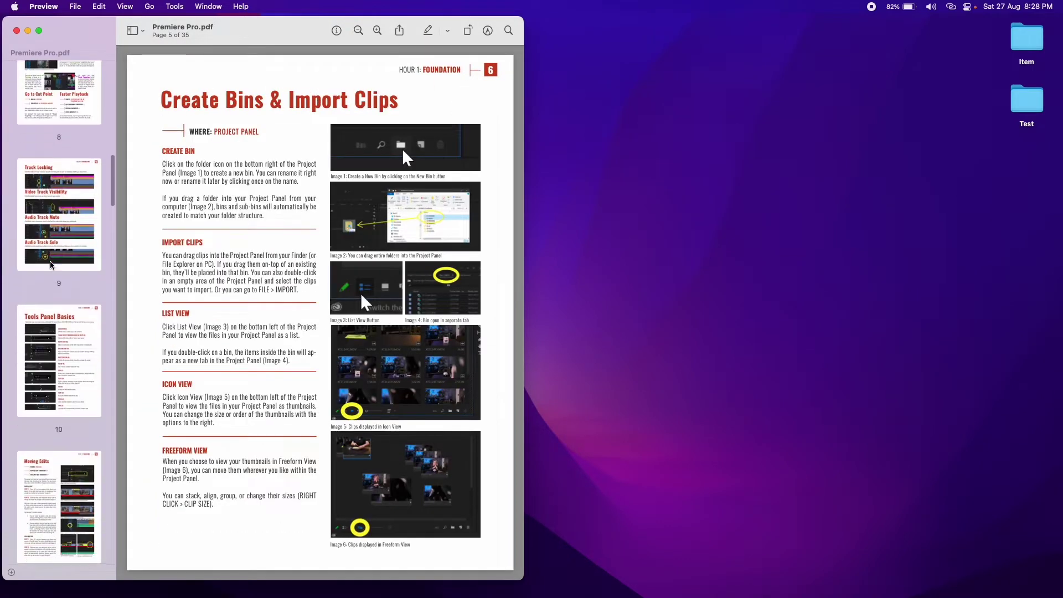
{"action": "scroll", "coordinate": [50, 266], "scroll_direction": "down", "scroll_amount": 4}
{"action": "scroll", "coordinate": [53, 288], "scroll_direction": "down", "scroll_amount": 5}
{"action": "scroll", "coordinate": [56, 310], "scroll_direction": "down", "scroll_amount": 5}
{"action": "scroll", "coordinate": [58, 326], "scroll_direction": "down", "scroll_amount": 5}
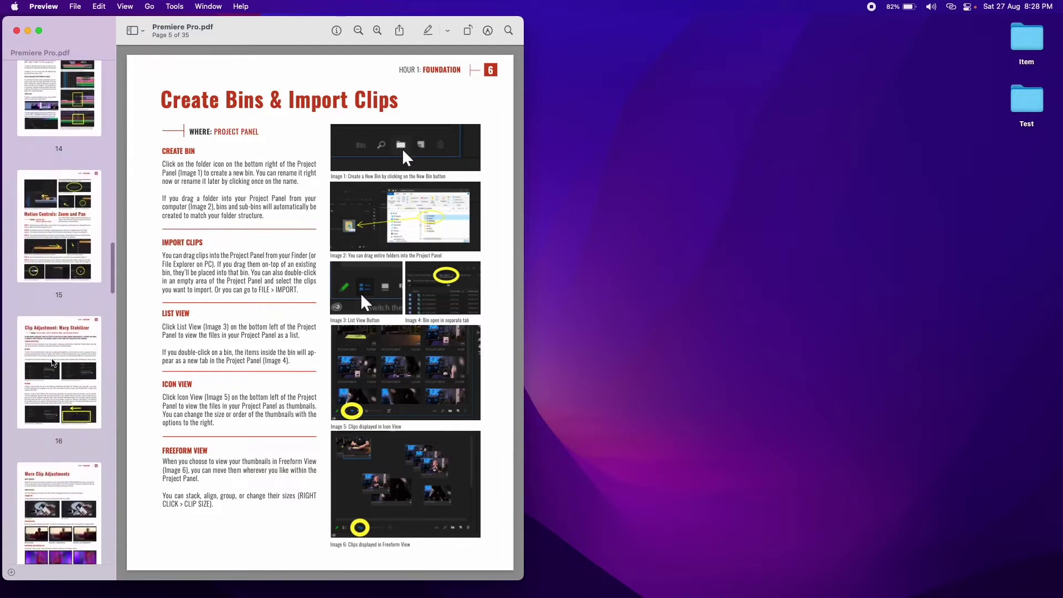
{"action": "left_click", "coordinate": [60, 339]}
Continue through page 19 to page 24, Lumetri Color Panel Cont.
{"action": "scroll", "coordinate": [61, 335], "scroll_direction": "down", "scroll_amount": 5}
{"action": "scroll", "coordinate": [62, 329], "scroll_direction": "down", "scroll_amount": 5}
{"action": "left_click", "coordinate": [64, 326]}
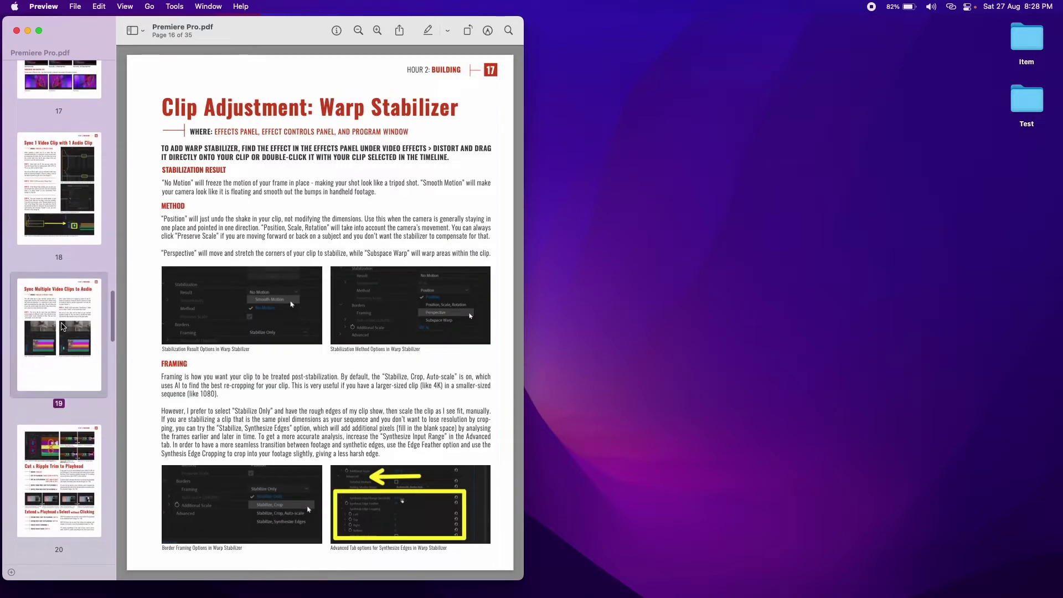
{"action": "scroll", "coordinate": [65, 315], "scroll_direction": "down", "scroll_amount": 2}
{"action": "scroll", "coordinate": [64, 332], "scroll_direction": "down", "scroll_amount": 2}
{"action": "scroll", "coordinate": [63, 360], "scroll_direction": "down", "scroll_amount": 8}
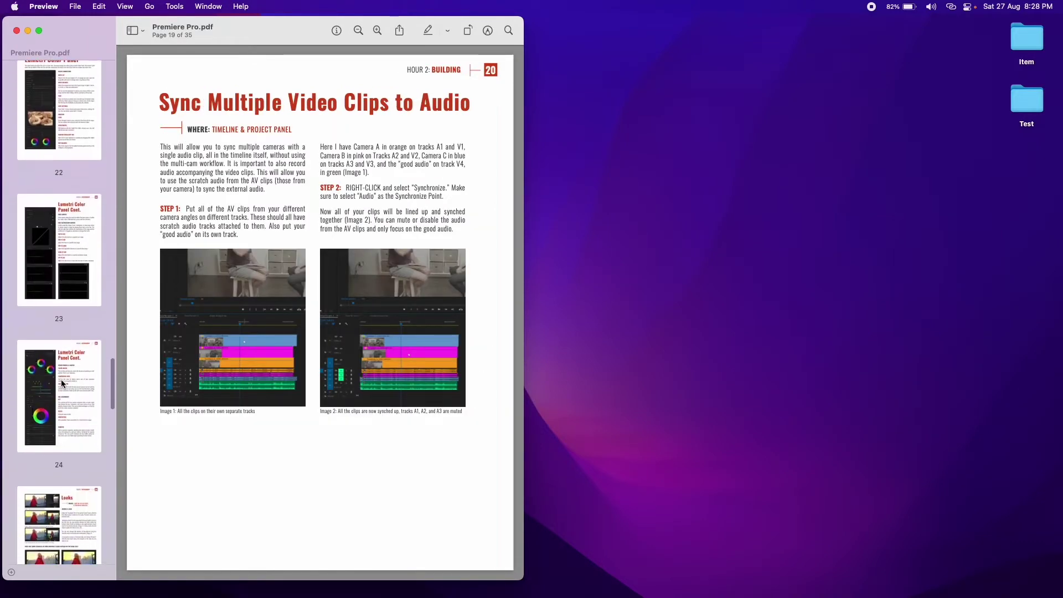
{"action": "left_click", "coordinate": [62, 382]}
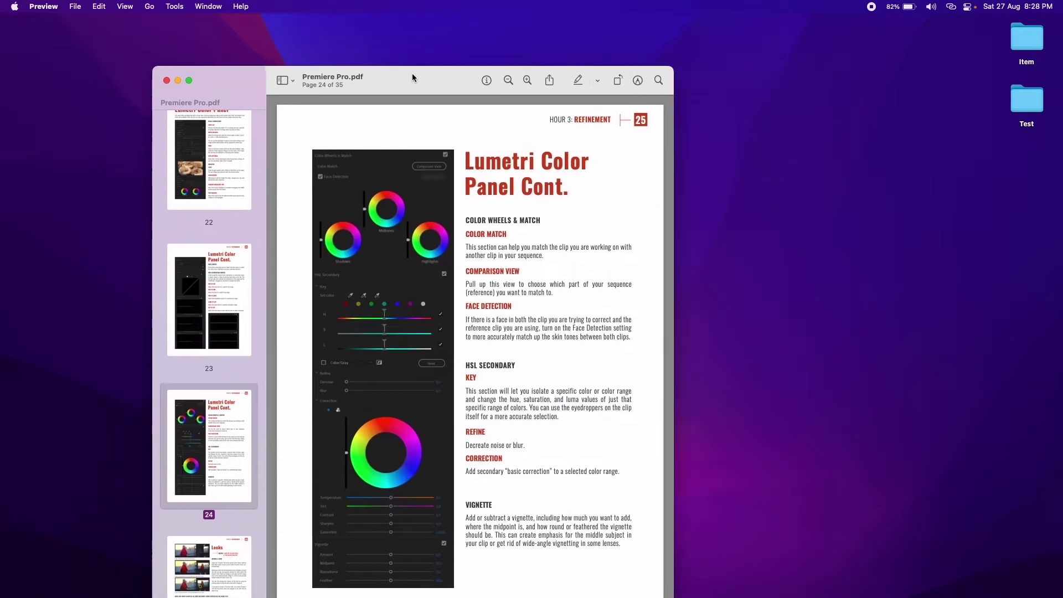
Move the course PDF window aside and close it.
{"action": "left_click_drag", "start_coordinate": [246, 30], "coordinate": [465, 78]}
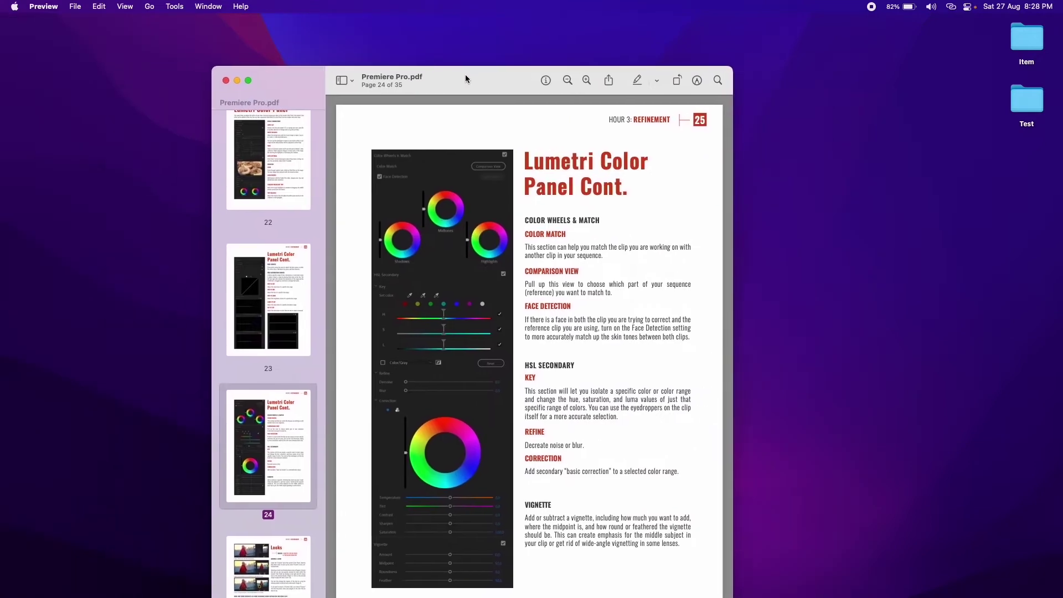
{"action": "key", "text": "super+w"}
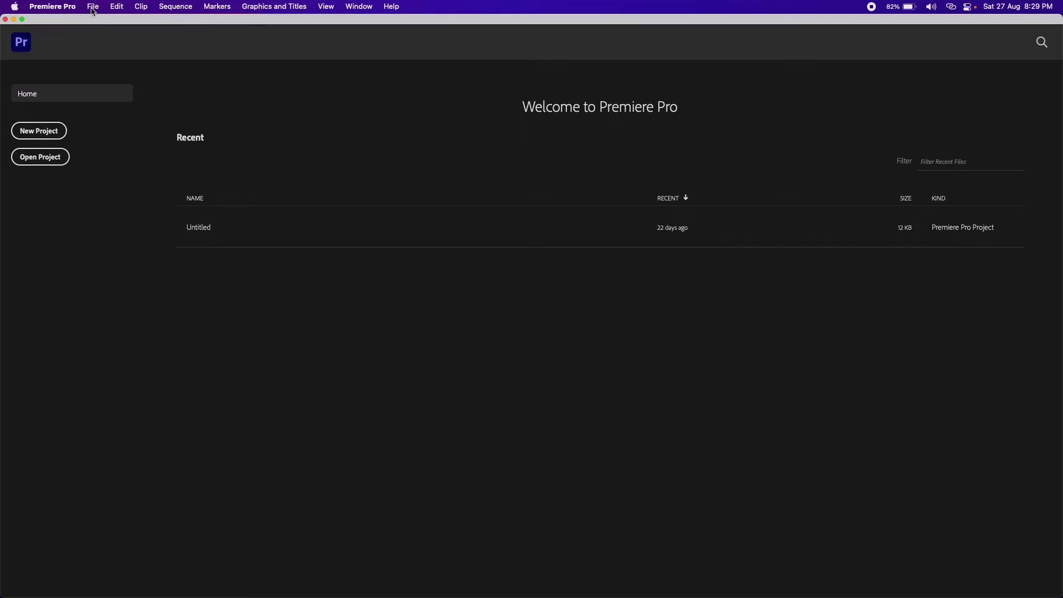
Start a new Premiere Pro project via File > New > Project.
{"action": "left_click", "coordinate": [93, 7]}
{"action": "mouse_move", "coordinate": [99, 22]}
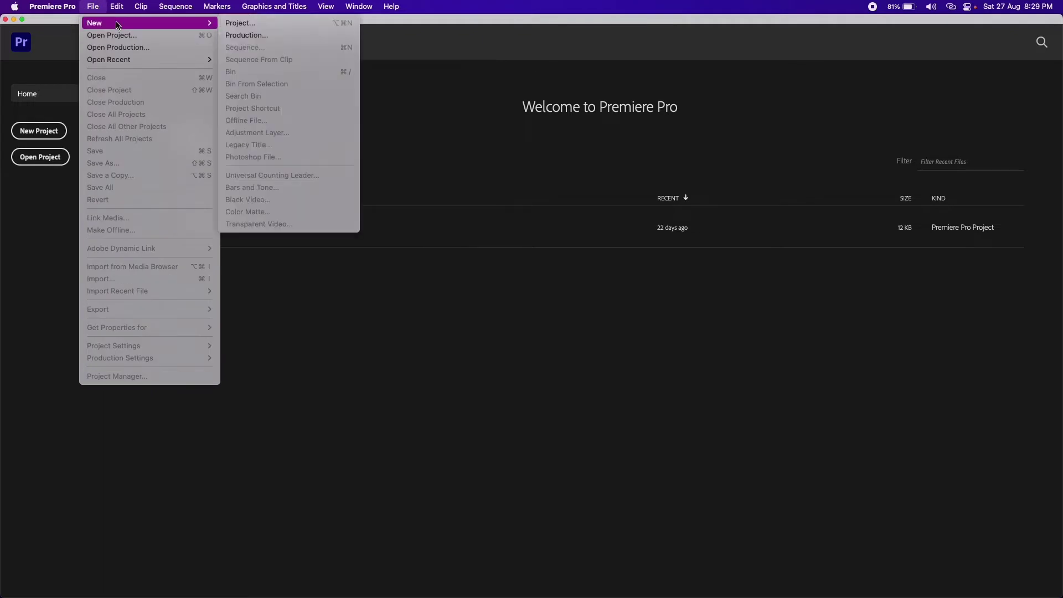
{"action": "left_click", "coordinate": [274, 24]}
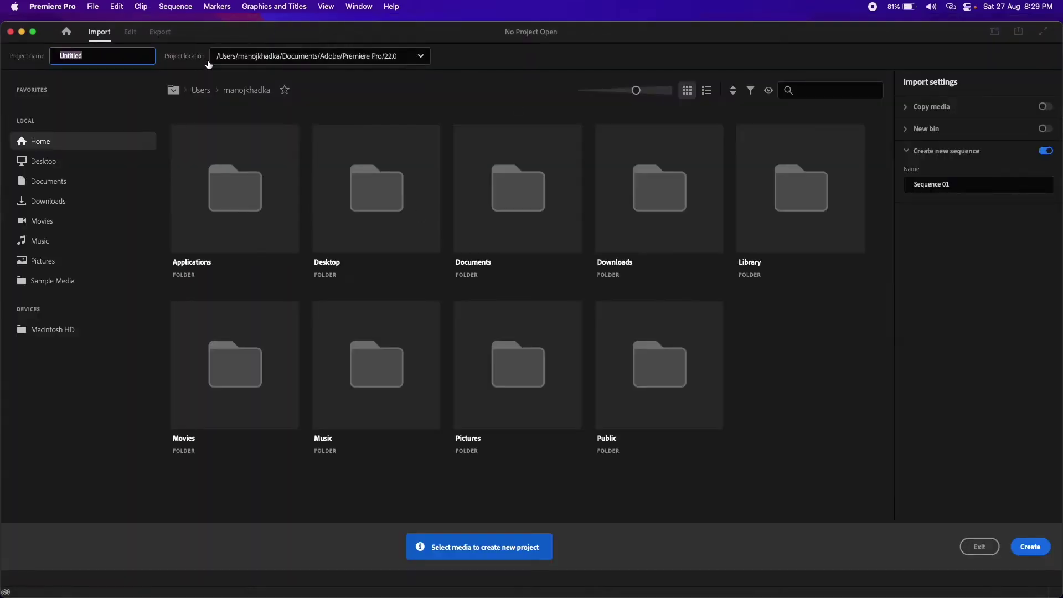
Name the new project 'Premiere Pro Class'.
{"action": "left_click", "coordinate": [87, 58]}
{"action": "left_click_drag", "start_coordinate": [94, 57], "coordinate": [60, 57]}
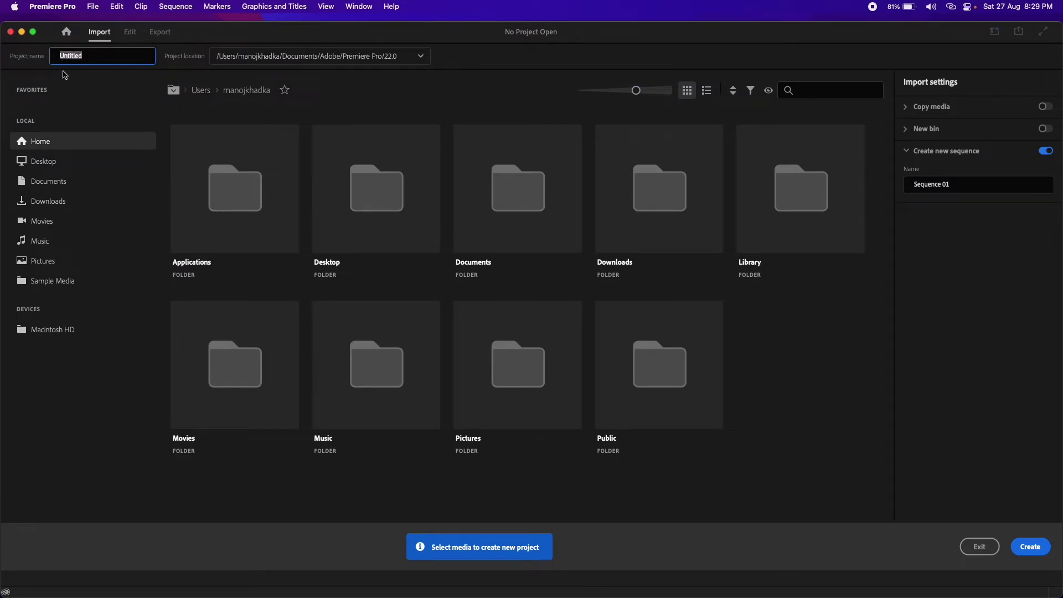
{"action": "type", "text": "Premiere Pro Class"}
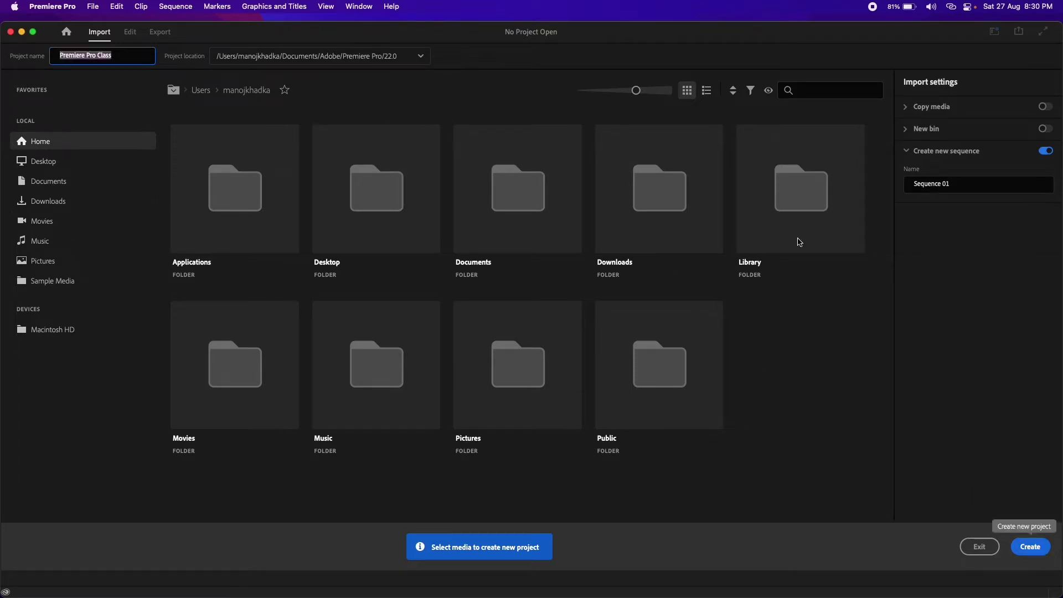
Save it in a new Desktop folder named Class and create the project.
{"action": "left_click", "coordinate": [327, 56]}
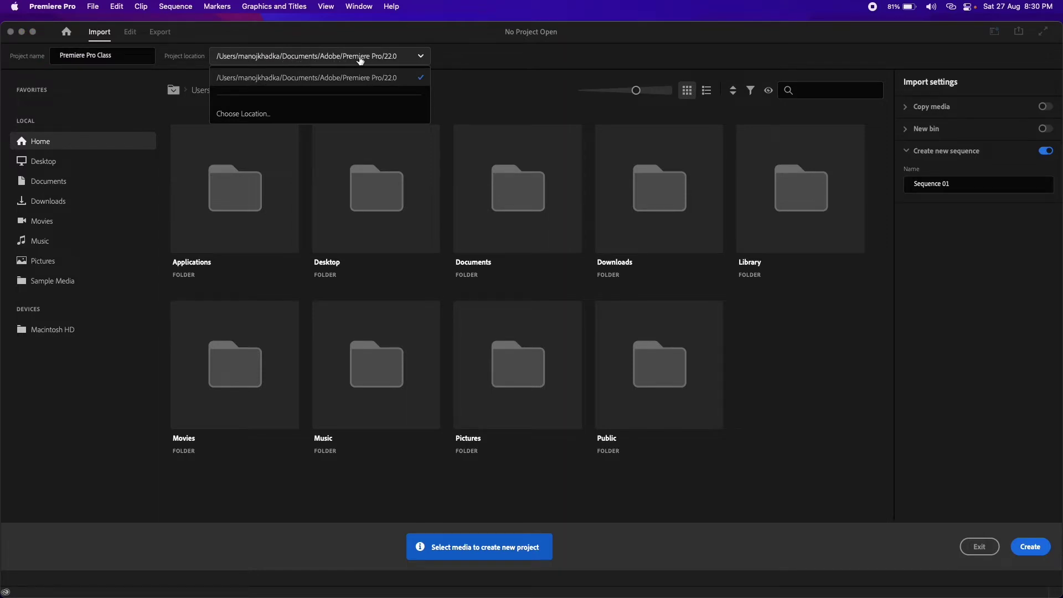
{"action": "left_click", "coordinate": [263, 115]}
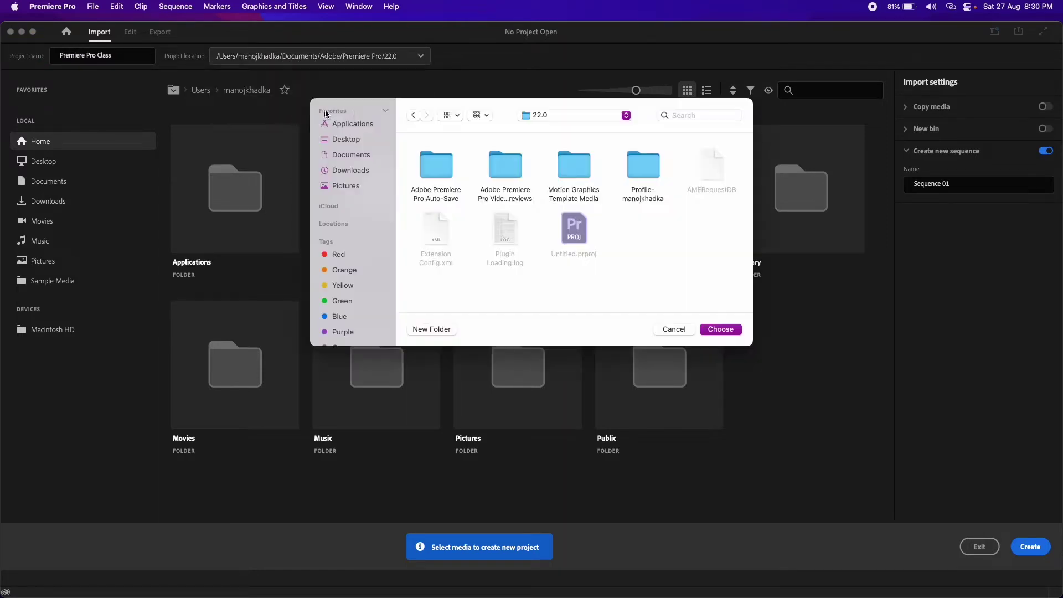
{"action": "left_click", "coordinate": [346, 139]}
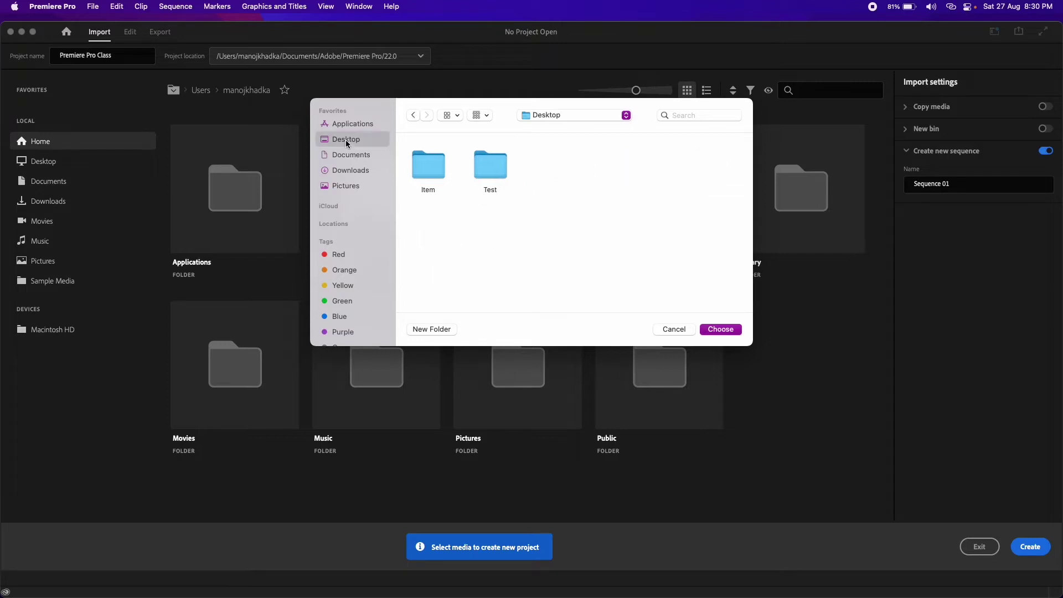
{"action": "left_click", "coordinate": [434, 330]}
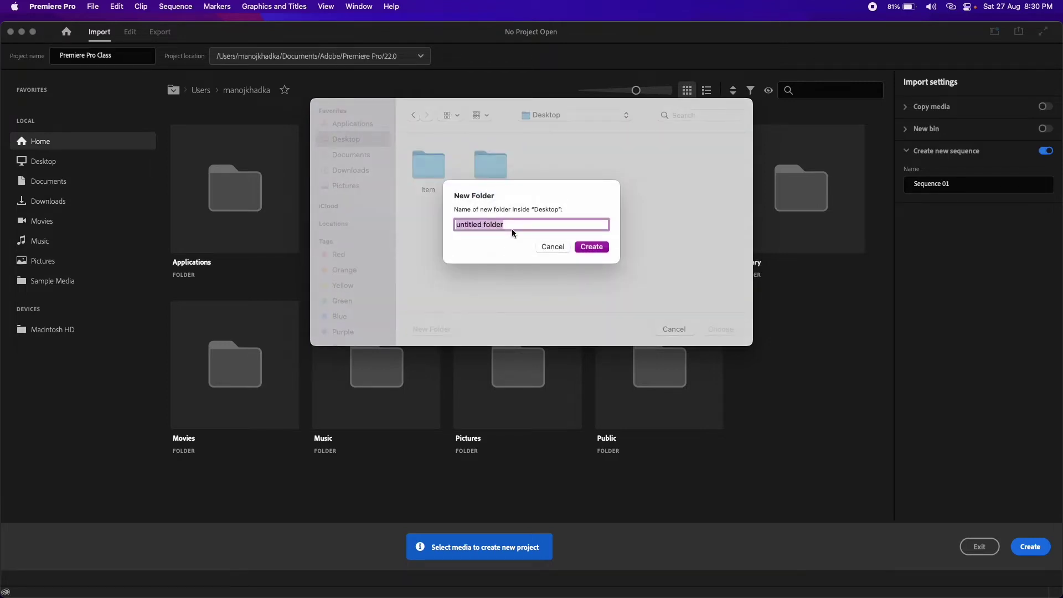
{"action": "type", "text": "Class"}
{"action": "left_click", "coordinate": [600, 250]}
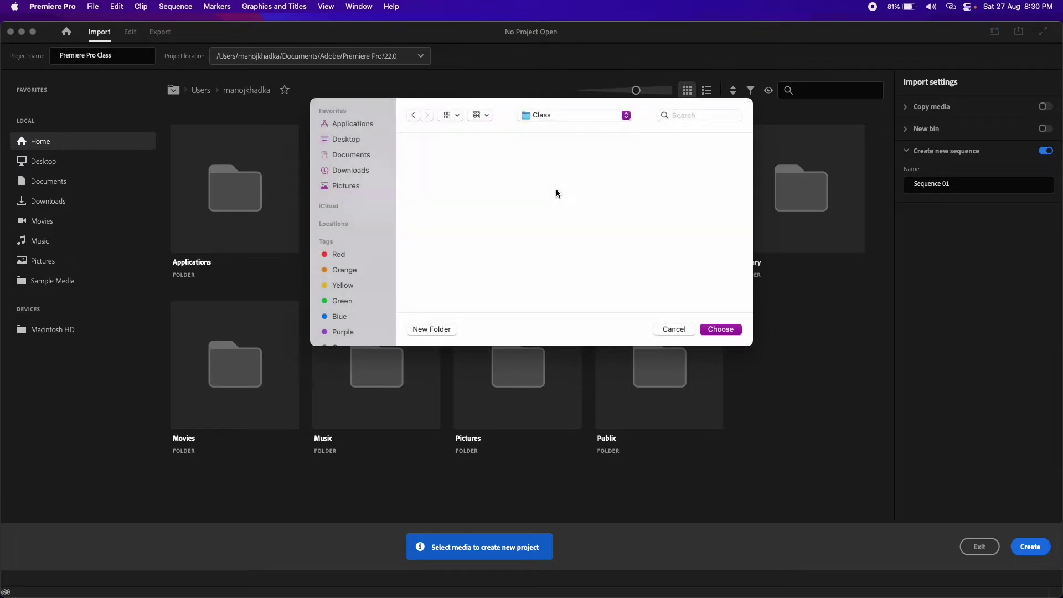
{"action": "left_click", "coordinate": [722, 329]}
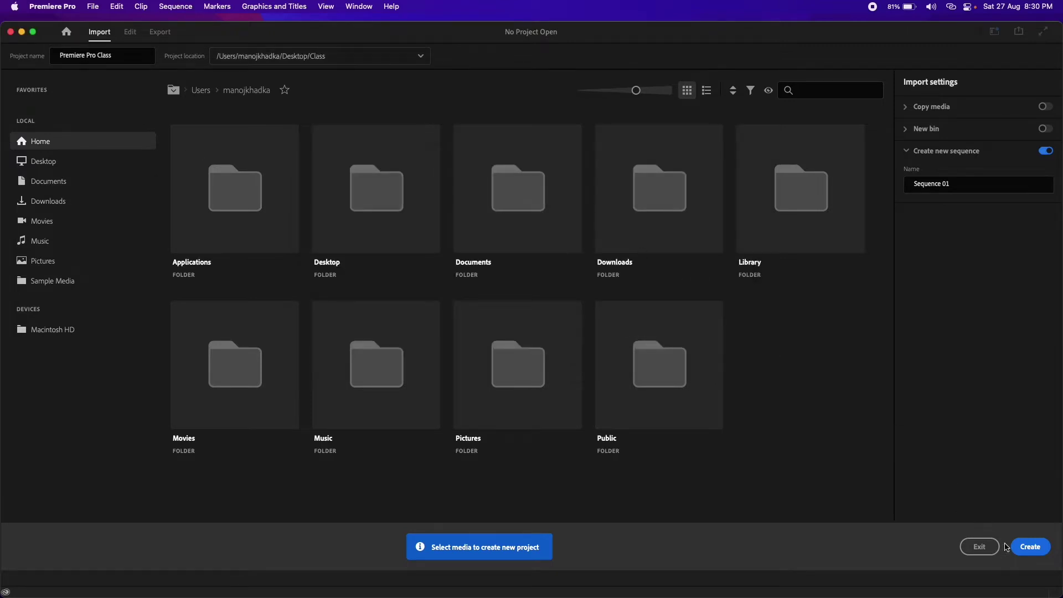
{"action": "left_click", "coordinate": [1033, 549]}
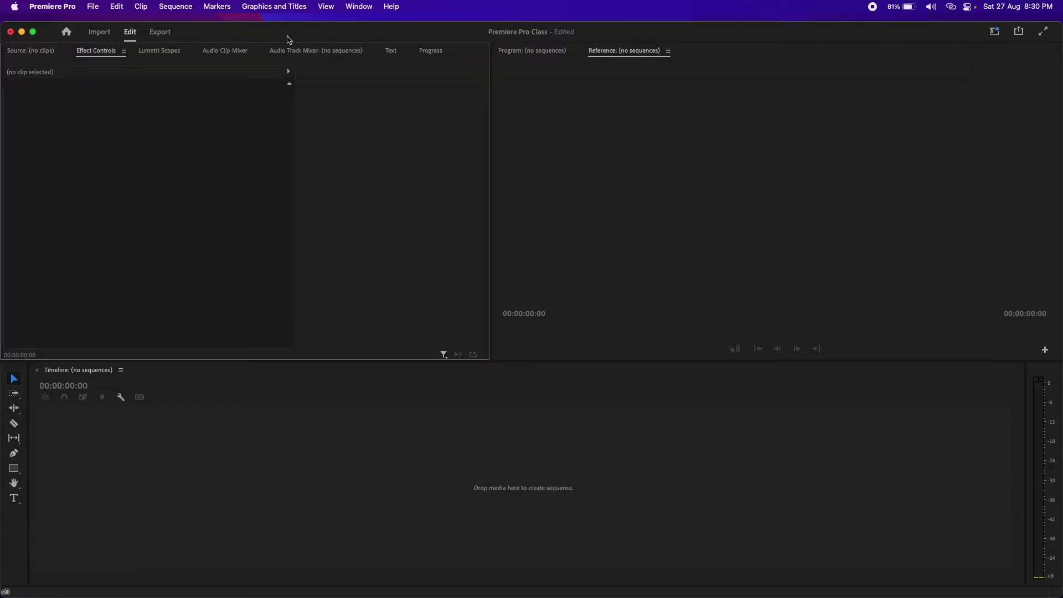
Switch to the Editing workspace and reset it to its saved layout.
{"action": "left_click", "coordinate": [359, 6]}
{"action": "mouse_move", "coordinate": [387, 23]}
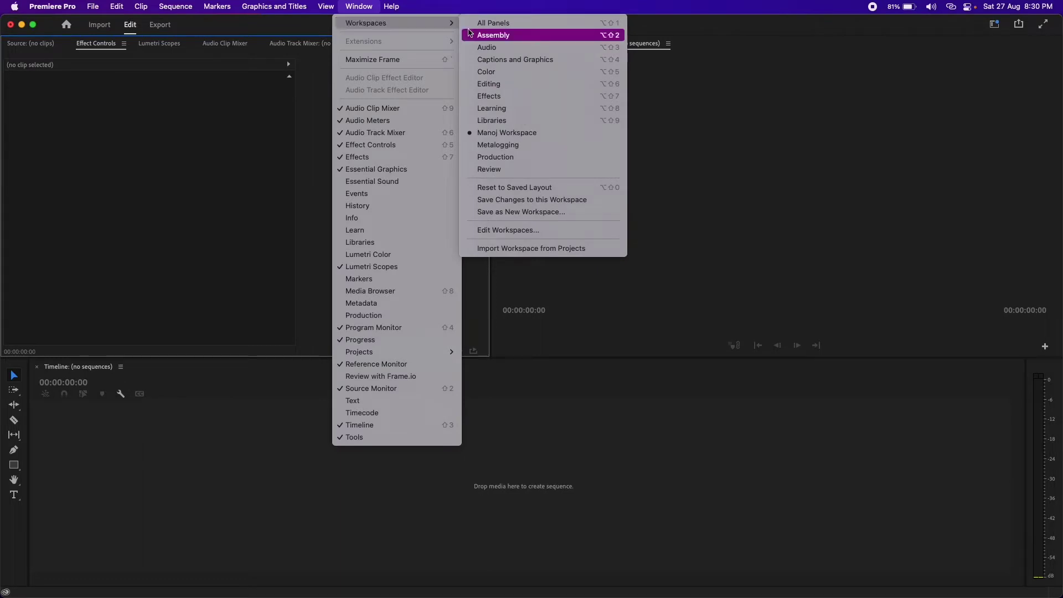
{"action": "left_click", "coordinate": [489, 84]}
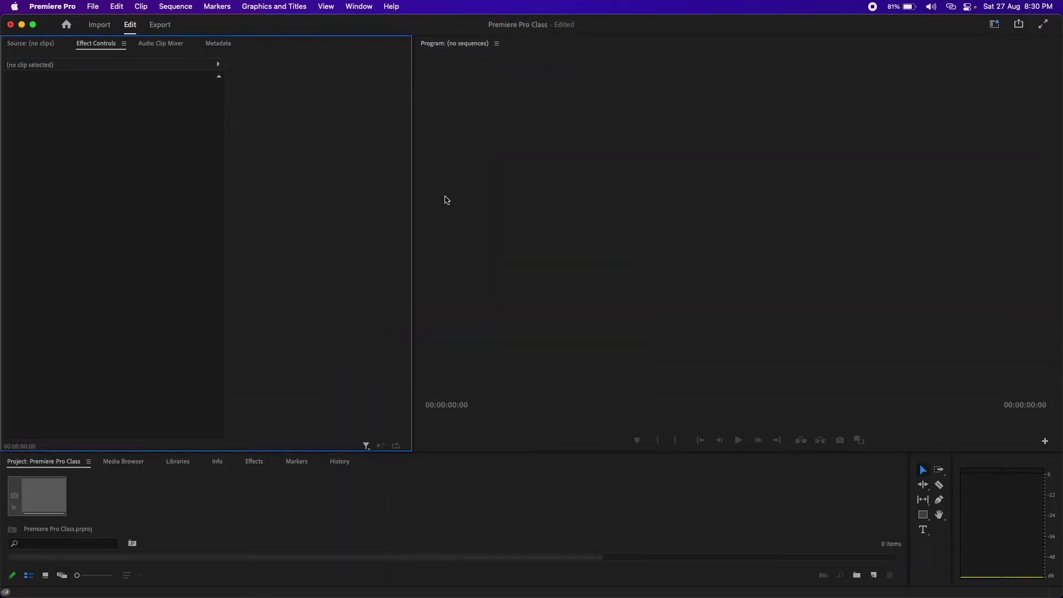
{"action": "left_click", "coordinate": [531, 186]}
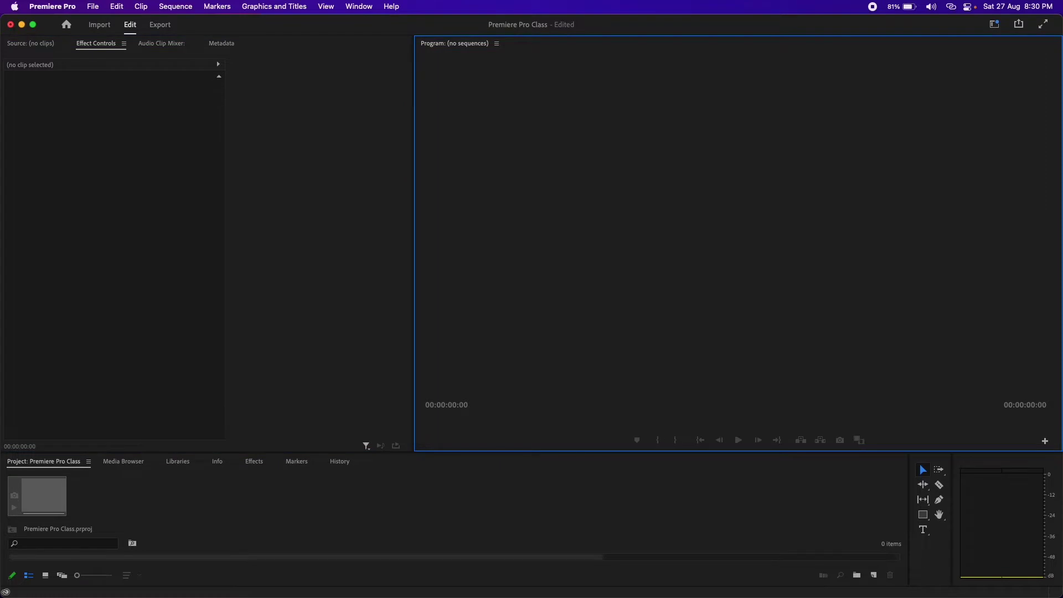
{"action": "key", "text": "alt+shift+0"}
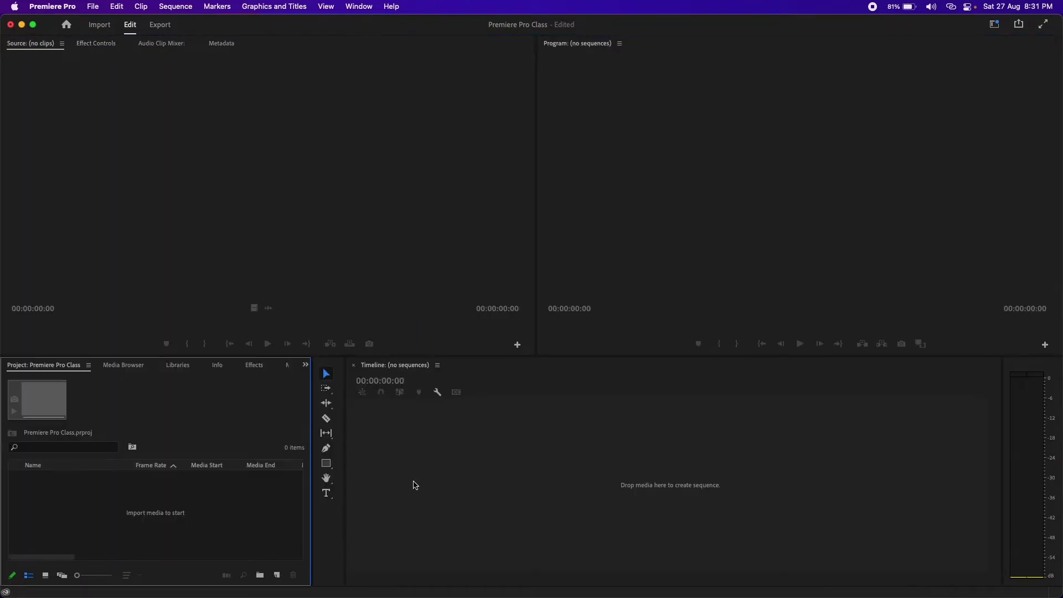
{"action": "left_click", "coordinate": [358, 7]}
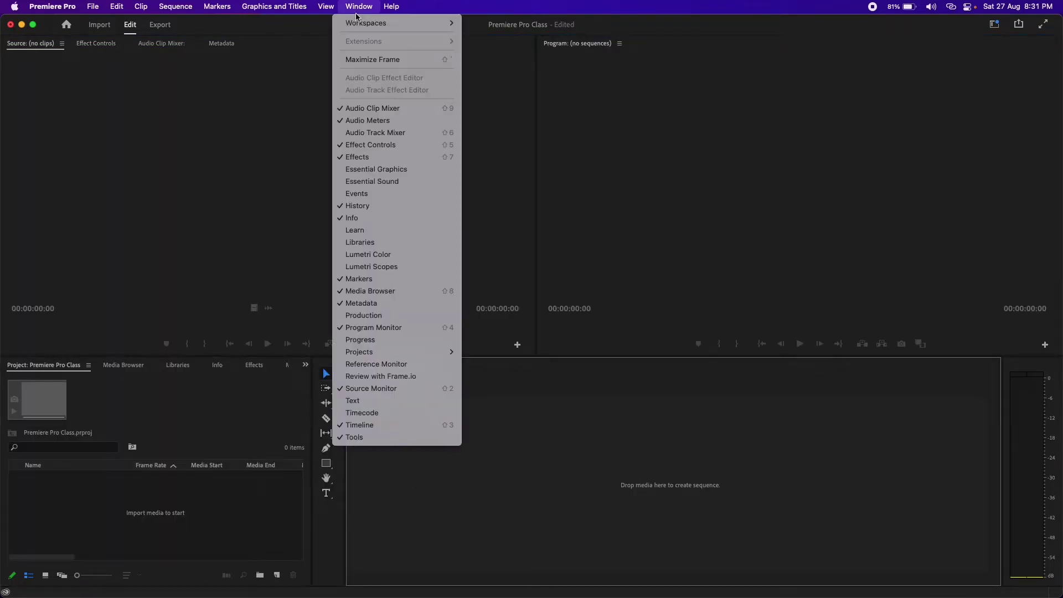
{"action": "mouse_move", "coordinate": [399, 22]}
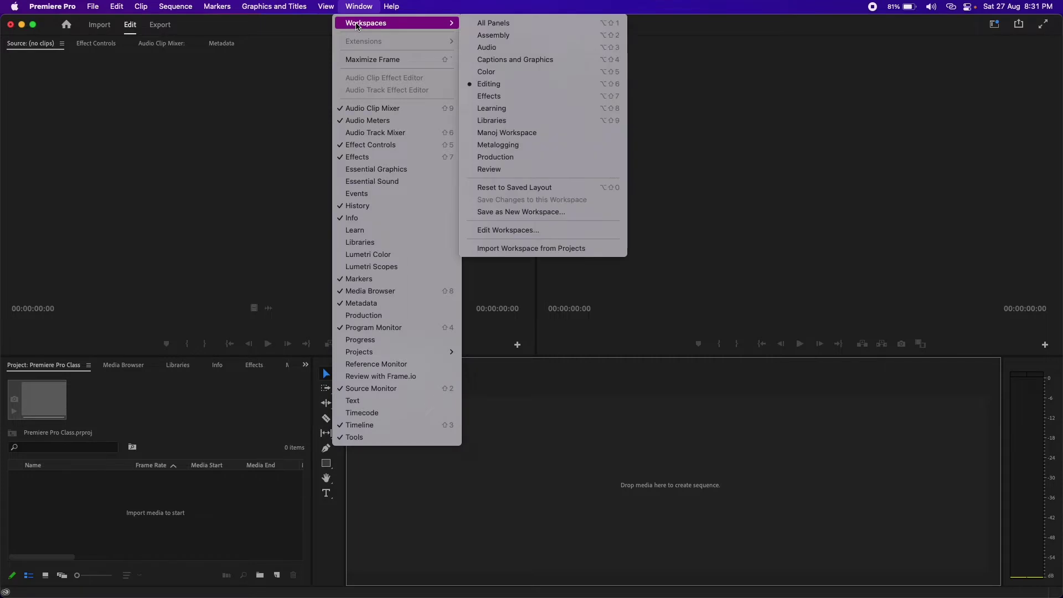
{"action": "left_click", "coordinate": [511, 191]}
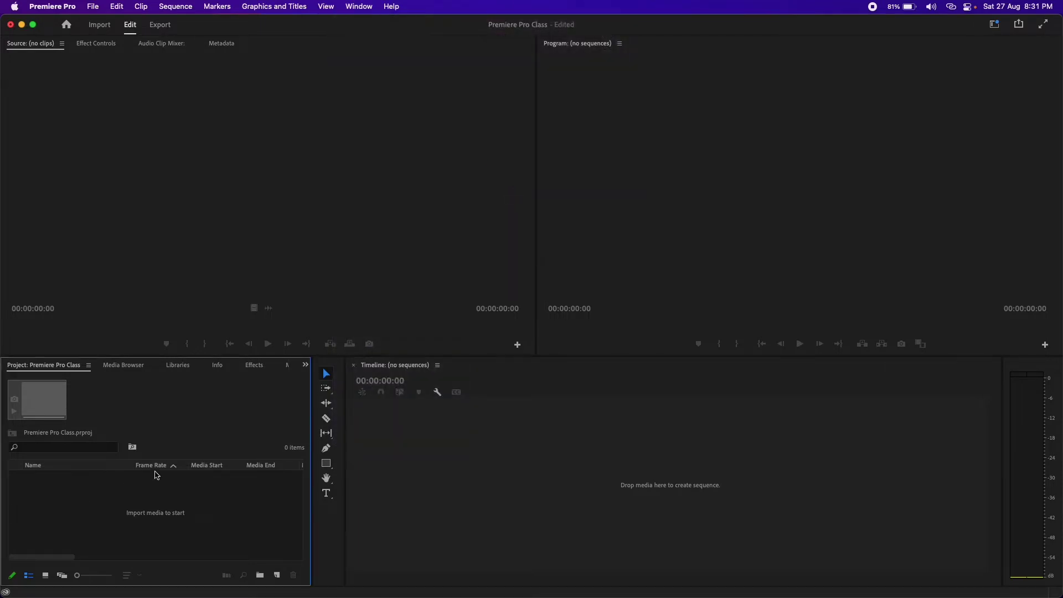
Activate the Timeline, Source and Program panels in turn.
{"action": "left_click", "coordinate": [537, 497]}
{"action": "left_click", "coordinate": [237, 143]}
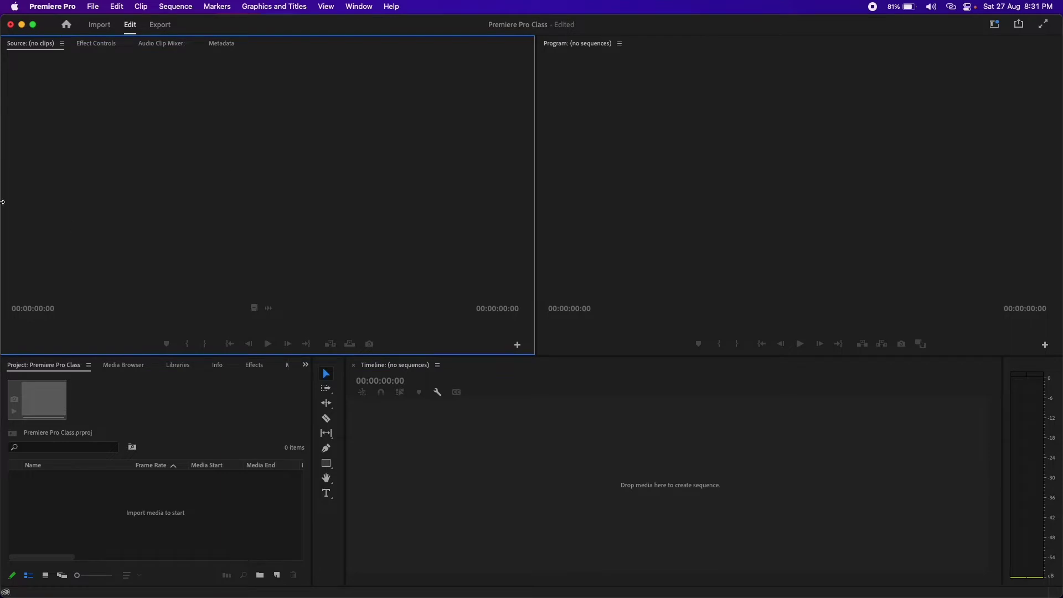
{"action": "left_click", "coordinate": [660, 136]}
{"action": "left_click", "coordinate": [336, 150]}
{"action": "left_click", "coordinate": [474, 458]}
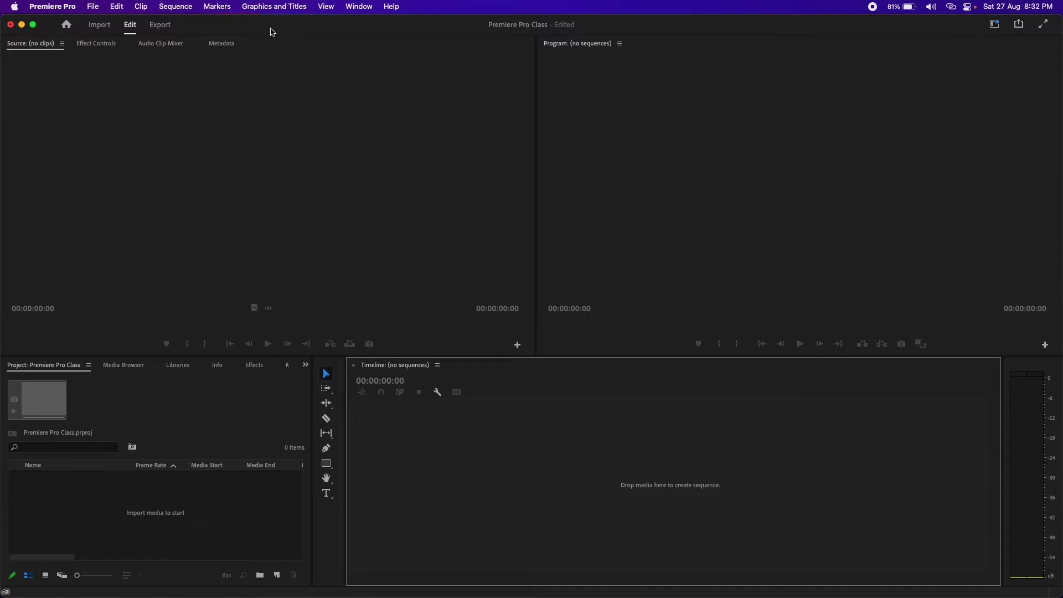
Try the Assembly workspace, then return to the Editing workspace.
{"action": "left_click", "coordinate": [357, 7]}
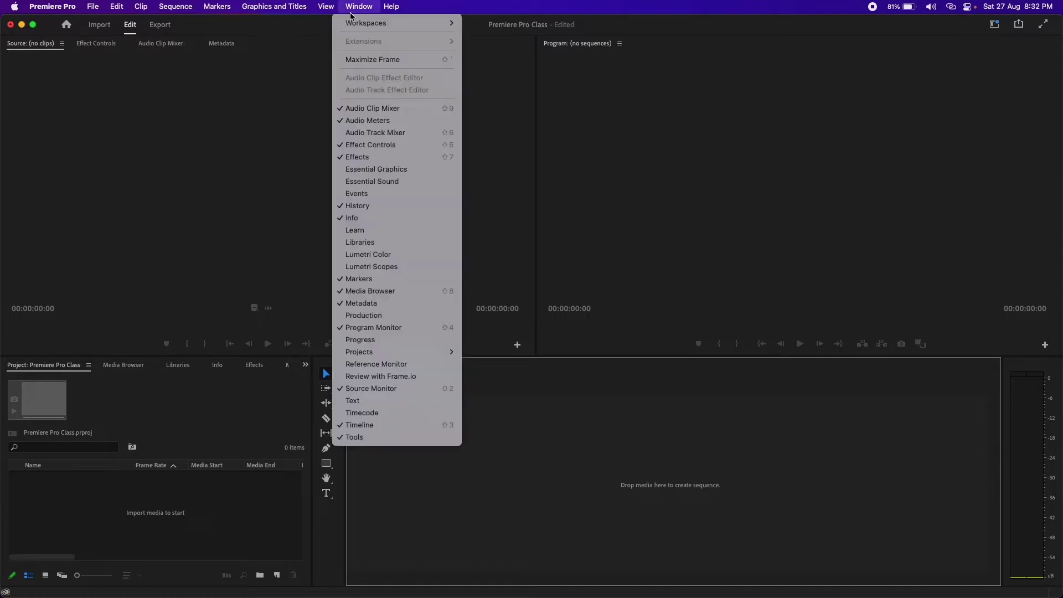
{"action": "mouse_move", "coordinate": [365, 23]}
{"action": "left_click", "coordinate": [552, 38]}
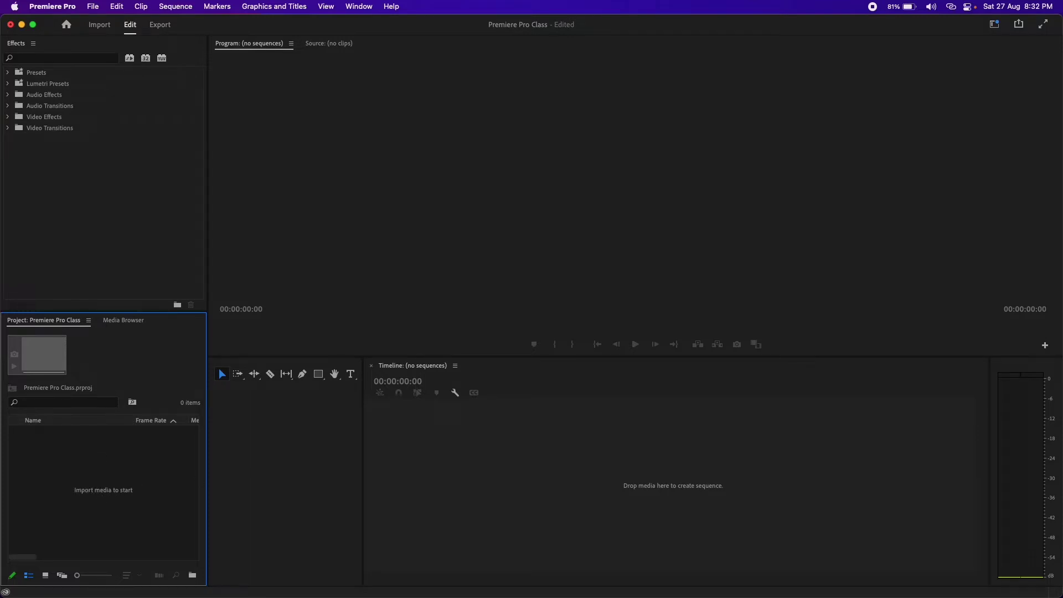
{"action": "left_click", "coordinate": [344, 10]}
{"action": "mouse_move", "coordinate": [358, 22]}
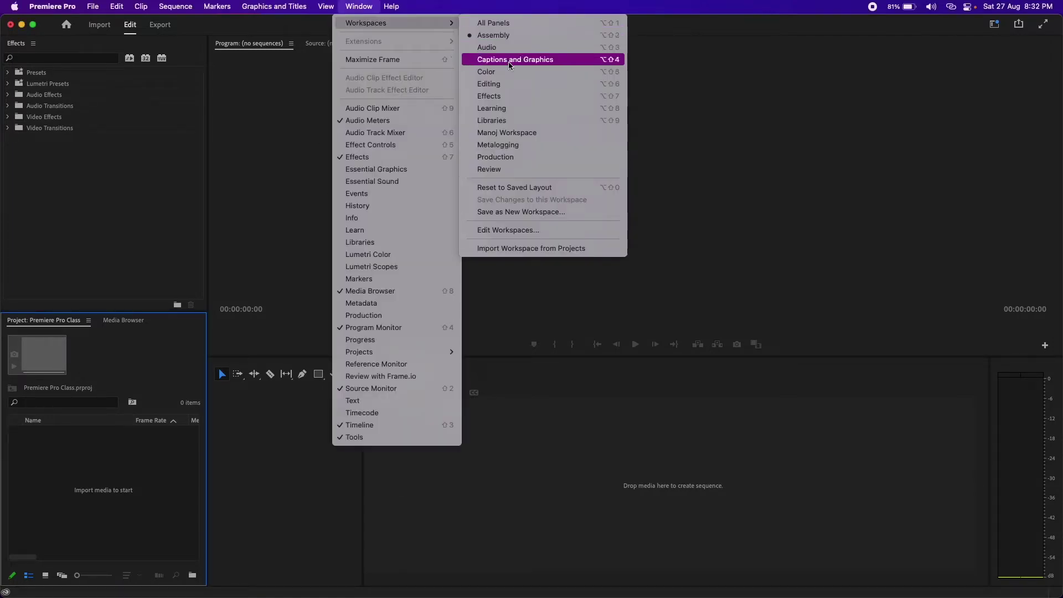
{"action": "left_click", "coordinate": [510, 86]}
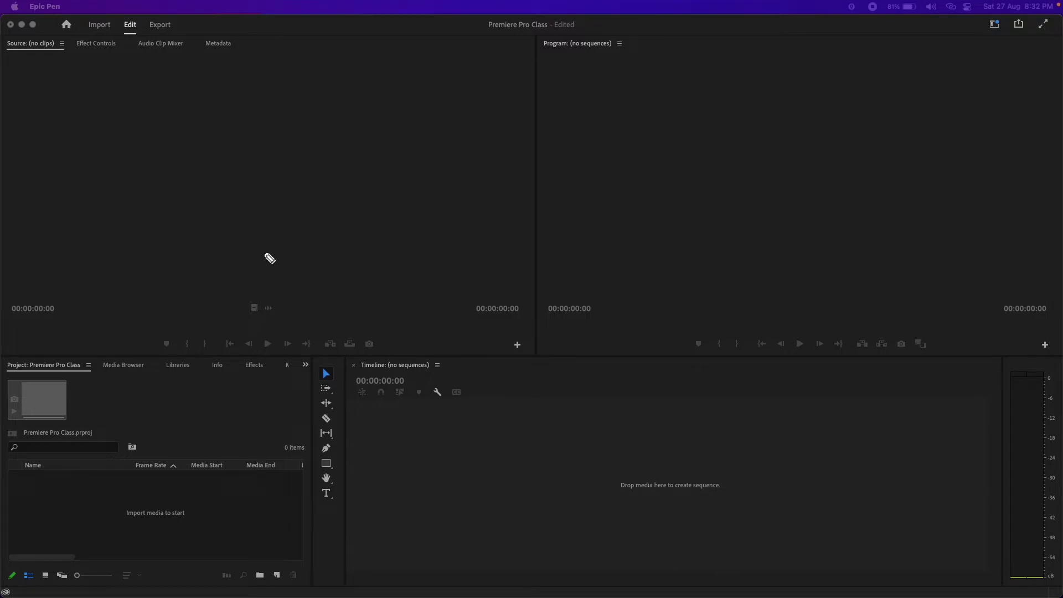
Outline the Source, Program and Project panels in yellow, with an arrow into the Project list.
{"action": "mouse_move", "coordinate": [7, 38]}
{"action": "left_mouse_down"}
{"action": "mouse_move", "coordinate": [56, 38]}
{"action": "mouse_move", "coordinate": [522, 286]}
{"action": "mouse_move", "coordinate": [7, 316]}
{"action": "left_mouse_up"}
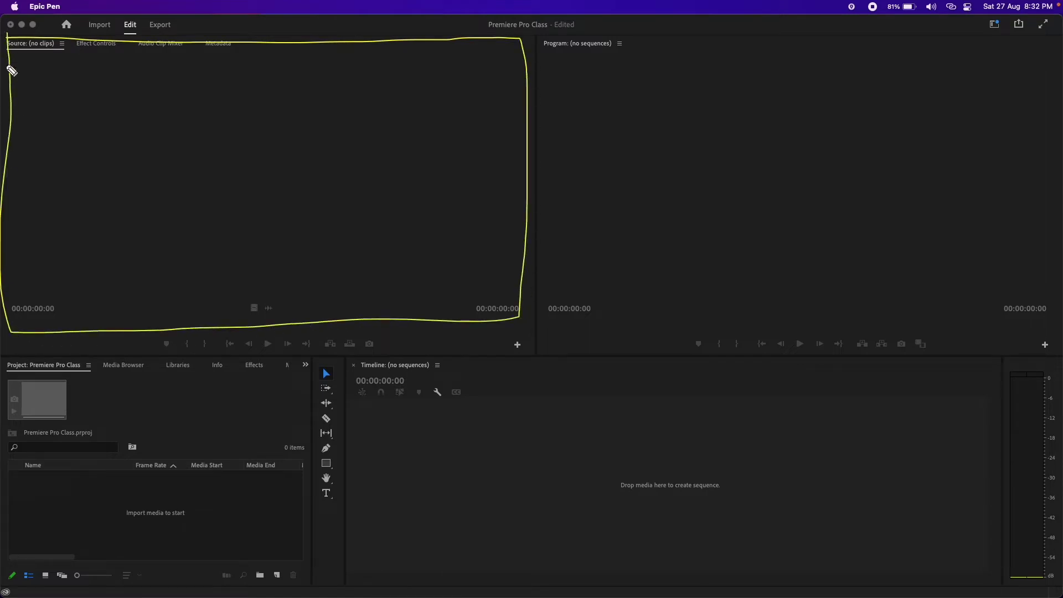
{"action": "mouse_move", "coordinate": [540, 36]}
{"action": "left_mouse_down"}
{"action": "mouse_move", "coordinate": [1053, 85]}
{"action": "mouse_move", "coordinate": [527, 46]}
{"action": "left_mouse_up"}
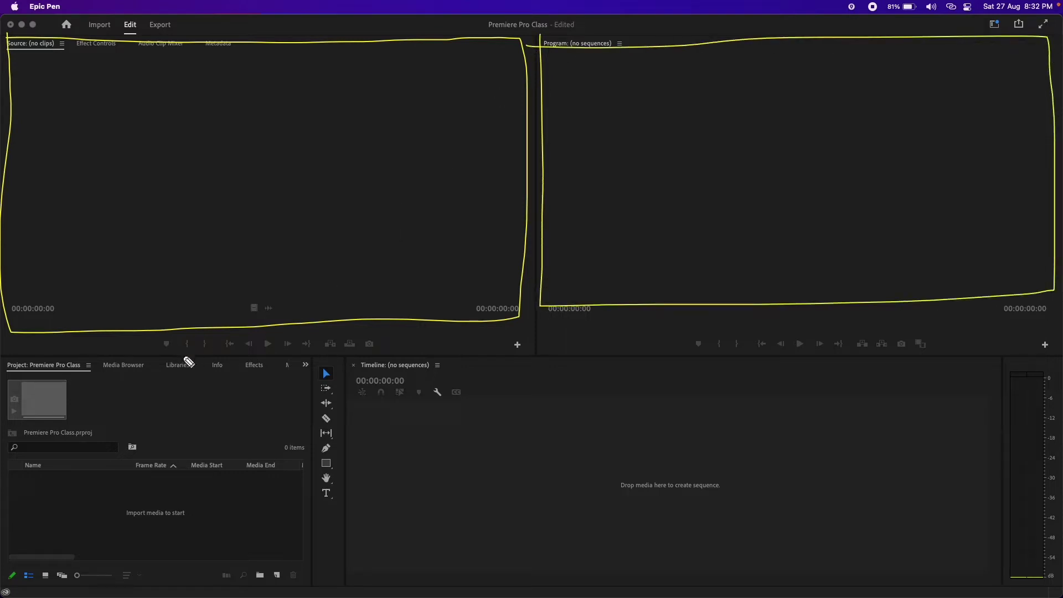
{"action": "mouse_move", "coordinate": [8, 358]}
{"action": "left_mouse_down"}
{"action": "mouse_move", "coordinate": [221, 357]}
{"action": "mouse_move", "coordinate": [294, 590]}
{"action": "mouse_move", "coordinate": [9, 368]}
{"action": "left_mouse_up"}
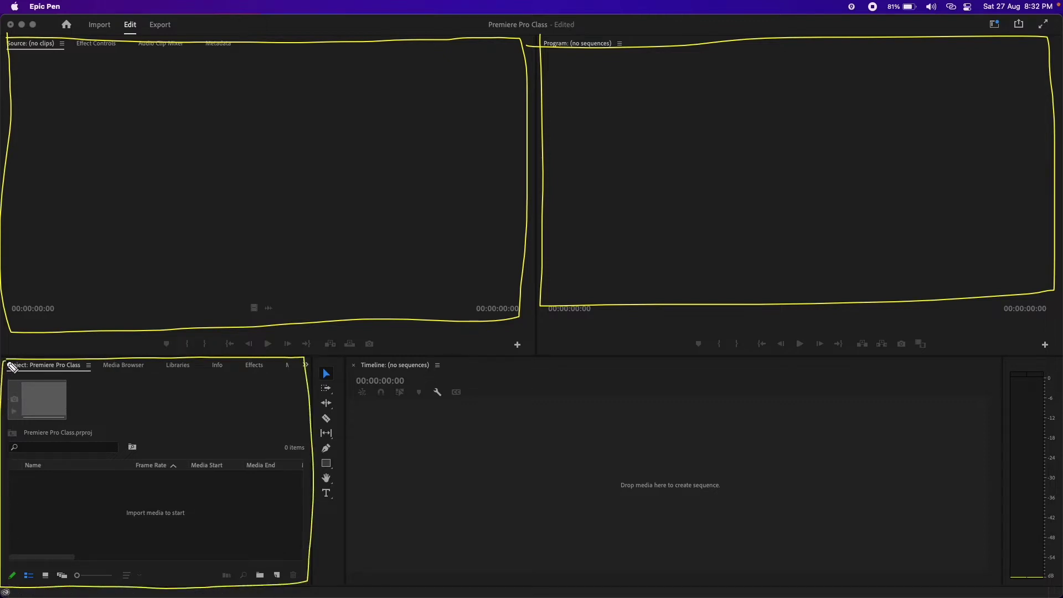
{"action": "mouse_move", "coordinate": [20, 539]}
{"action": "left_mouse_down"}
{"action": "mouse_move", "coordinate": [70, 514]}
{"action": "mouse_move", "coordinate": [64, 523]}
{"action": "left_mouse_up"}
Outline the Timeline panel and sketch clip boxes lined up along it.
{"action": "mouse_move", "coordinate": [344, 356]}
{"action": "left_mouse_down"}
{"action": "mouse_move", "coordinate": [352, 587]}
{"action": "mouse_move", "coordinate": [344, 363]}
{"action": "left_mouse_up"}
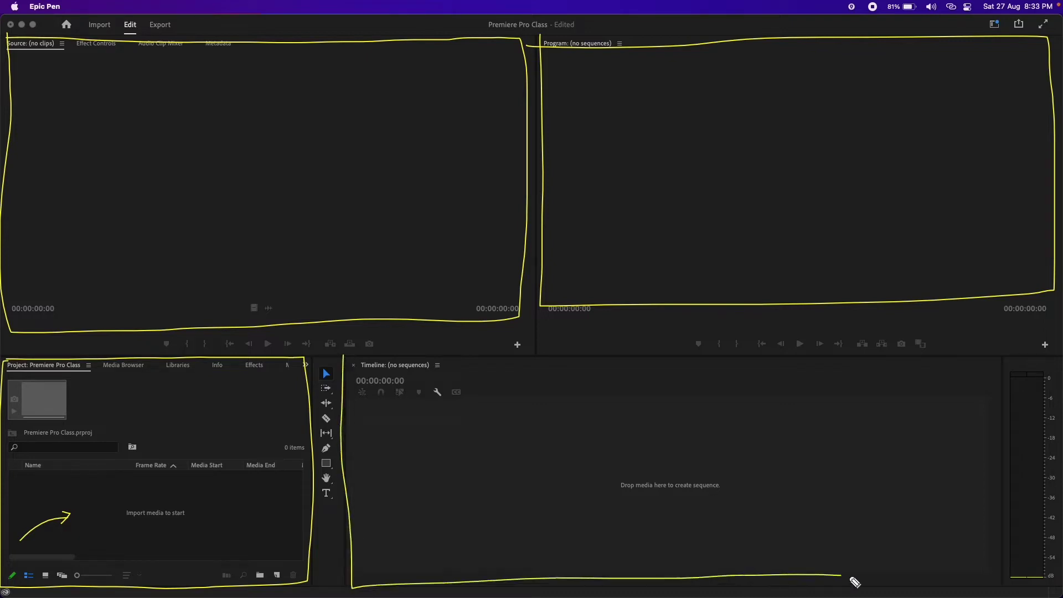
{"action": "mouse_move", "coordinate": [371, 423]}
{"action": "left_mouse_down"}
{"action": "mouse_move", "coordinate": [435, 431]}
{"action": "mouse_move", "coordinate": [436, 481]}
{"action": "mouse_move", "coordinate": [418, 446]}
{"action": "mouse_move", "coordinate": [493, 443]}
{"action": "mouse_move", "coordinate": [530, 465]}
{"action": "left_mouse_up"}
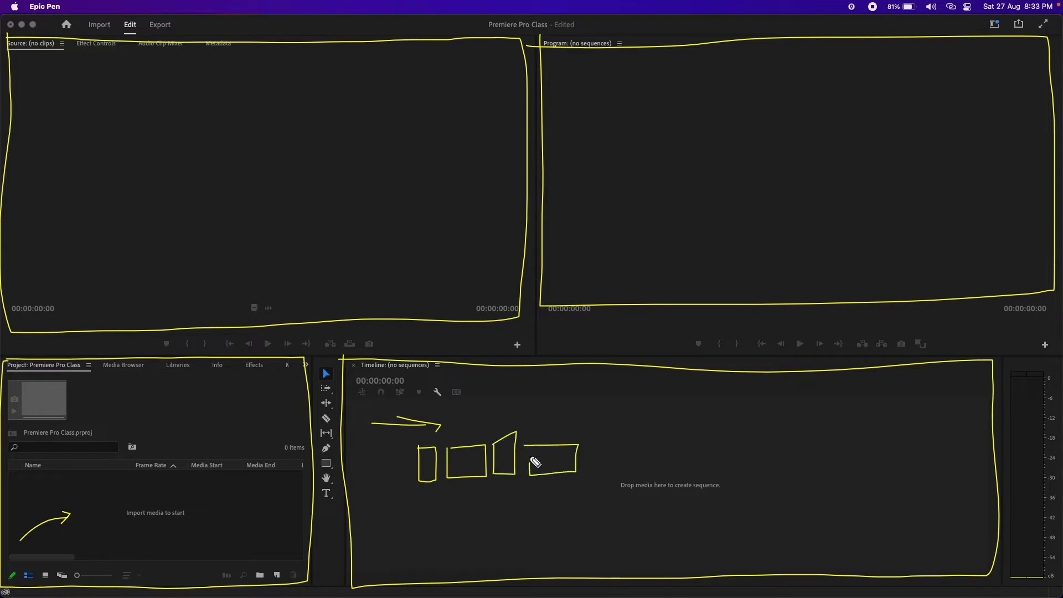
{"action": "mouse_move", "coordinate": [409, 441]}
{"action": "left_mouse_down"}
{"action": "mouse_move", "coordinate": [410, 454]}
{"action": "mouse_move", "coordinate": [579, 436]}
{"action": "mouse_move", "coordinate": [410, 459]}
{"action": "left_mouse_up"}
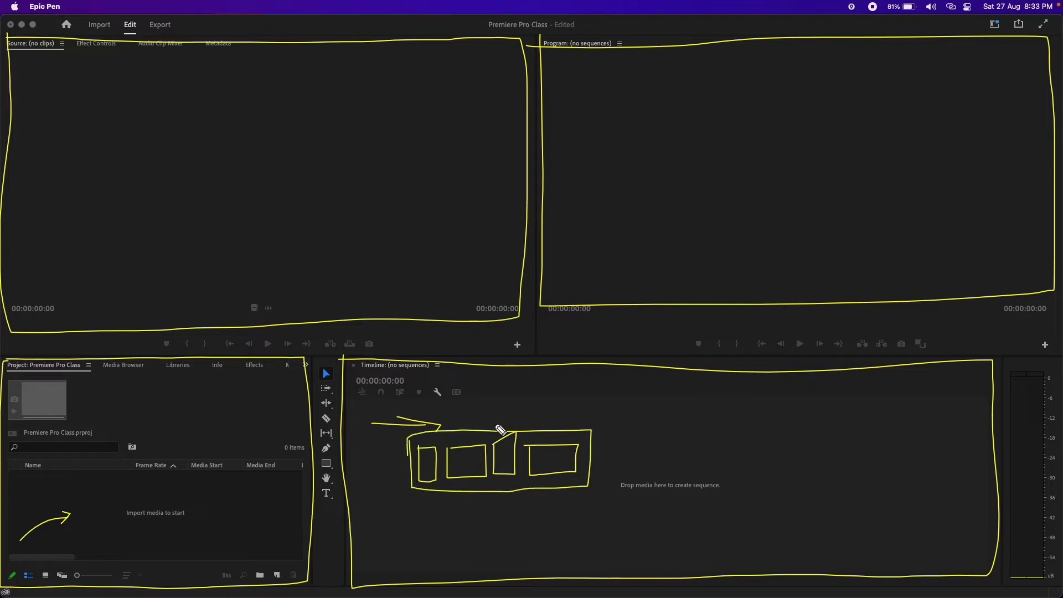
{"action": "mouse_move", "coordinate": [604, 430]}
{"action": "left_mouse_down"}
{"action": "mouse_move", "coordinate": [684, 437]}
{"action": "mouse_move", "coordinate": [602, 431]}
{"action": "left_mouse_up"}
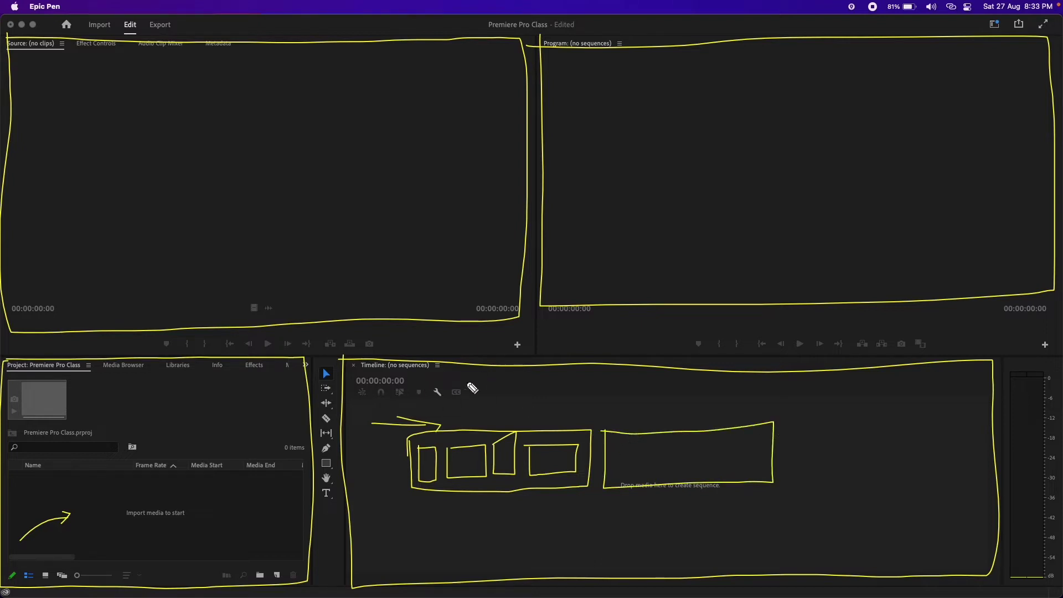
Clear the Epic Pen ink and raise the panel divider so Project and Timeline grow.
{"action": "key", "text": "ctrl+shift+c"}
{"action": "left_click", "coordinate": [440, 451]}
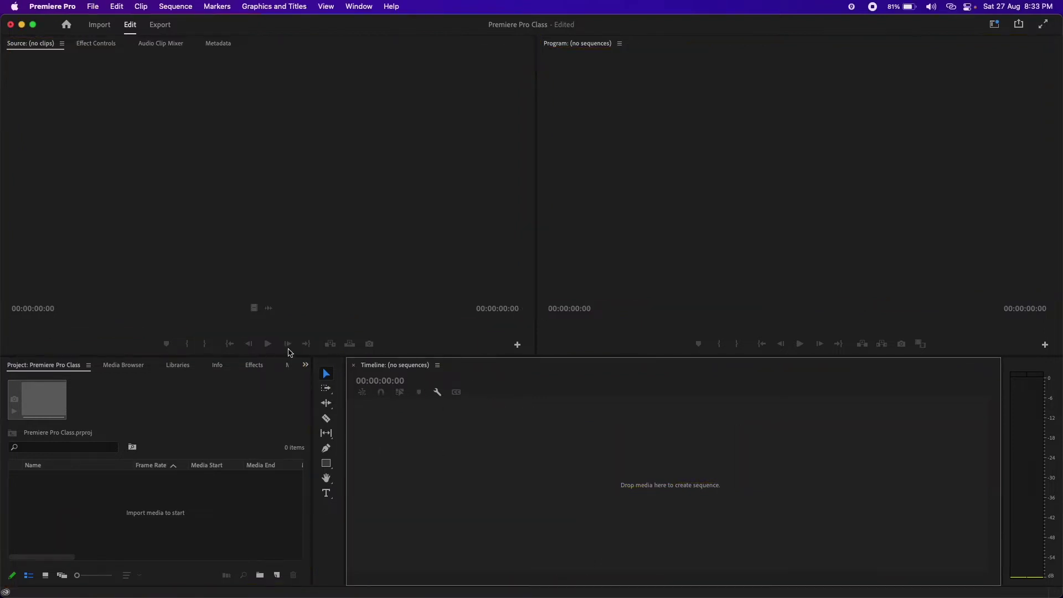
{"action": "left_click_drag", "start_coordinate": [250, 357], "coordinate": [251, 310]}
{"action": "left_click", "coordinate": [217, 453]}
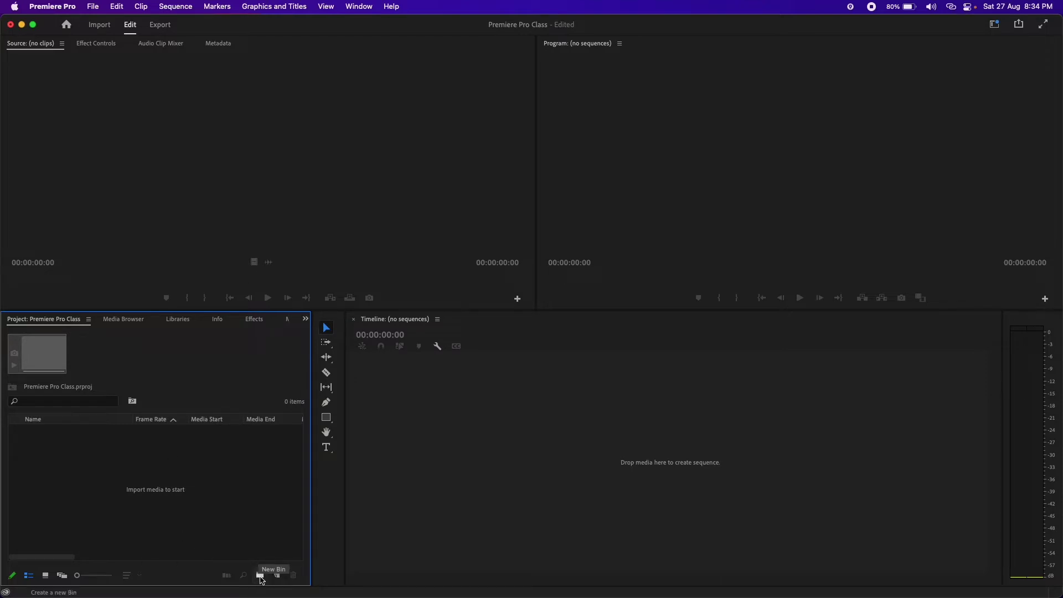
Create a Videos bin, then a Photos bin that ends up nested inside it.
{"action": "left_click", "coordinate": [261, 579]}
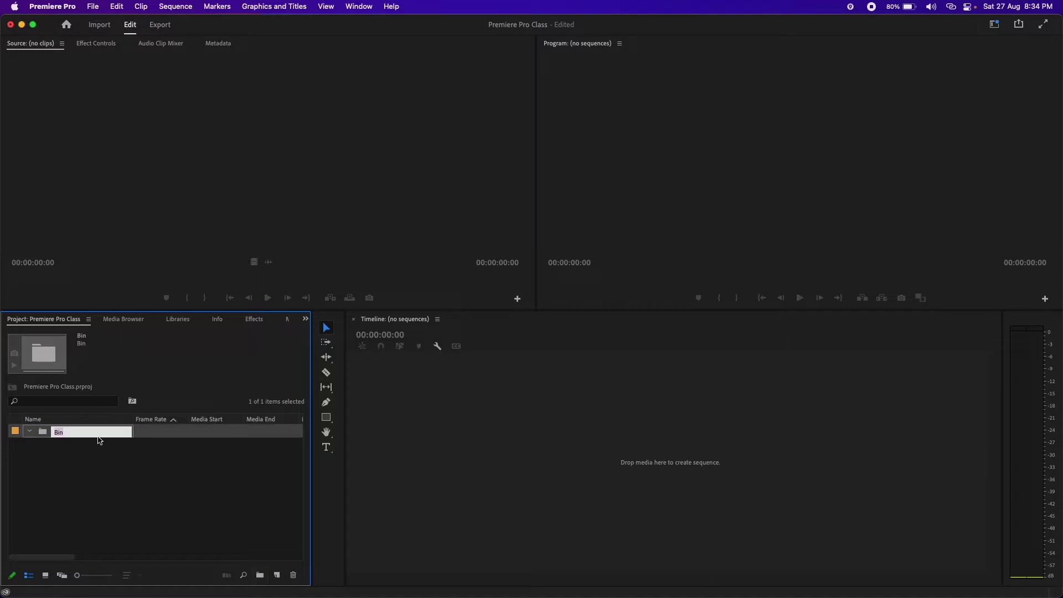
{"action": "type", "text": "Videos"}
{"action": "key", "text": "Tab"}
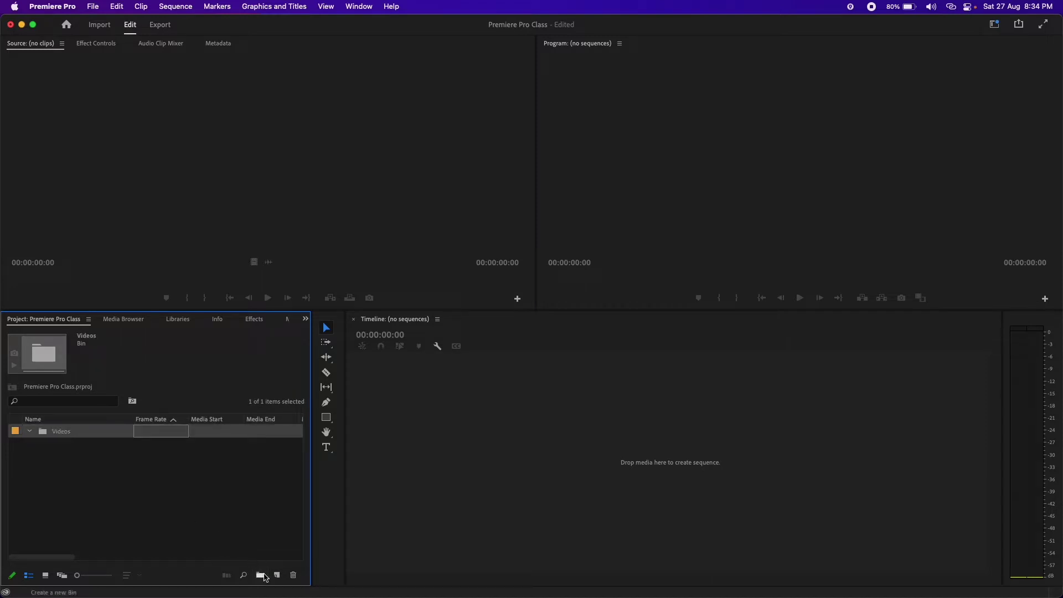
{"action": "left_click", "coordinate": [260, 575]}
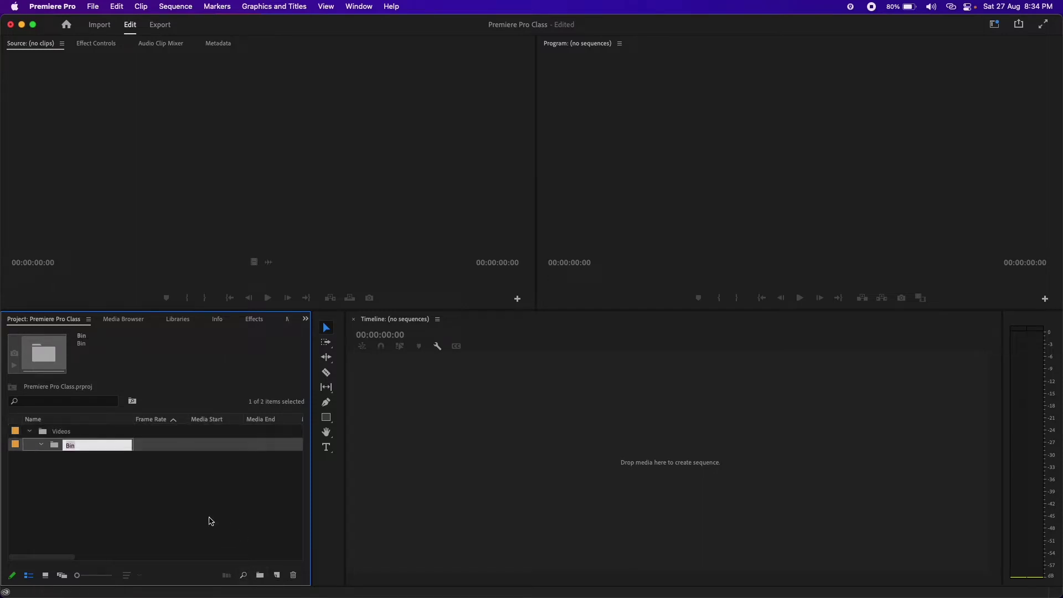
{"action": "type", "text": "Photos"}
{"action": "key", "text": "Tab"}
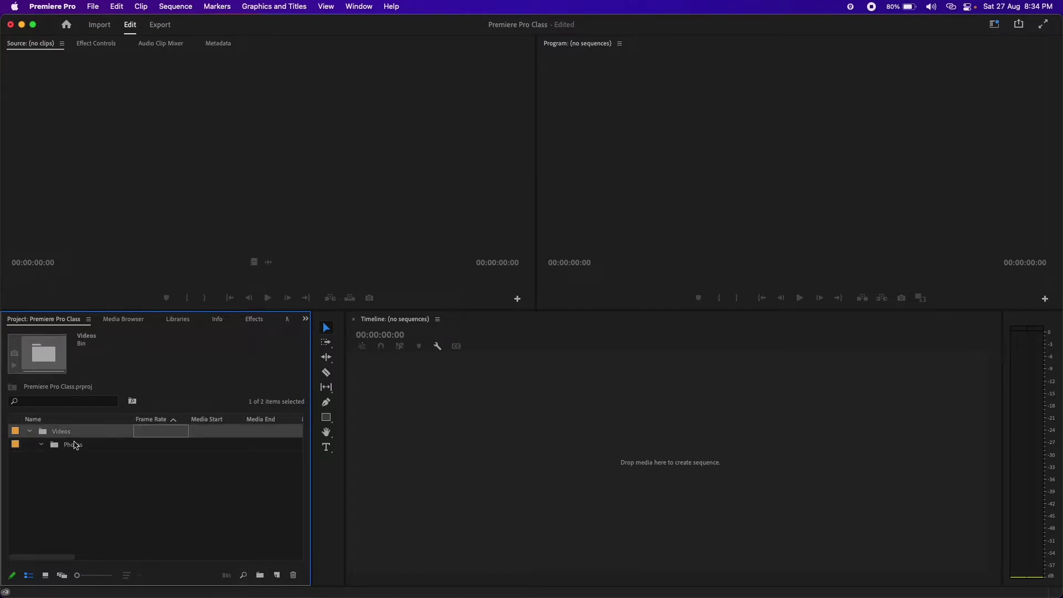
Delete the Photos bin nested inside Videos.
{"action": "left_click", "coordinate": [76, 446]}
{"action": "left_click", "coordinate": [83, 486]}
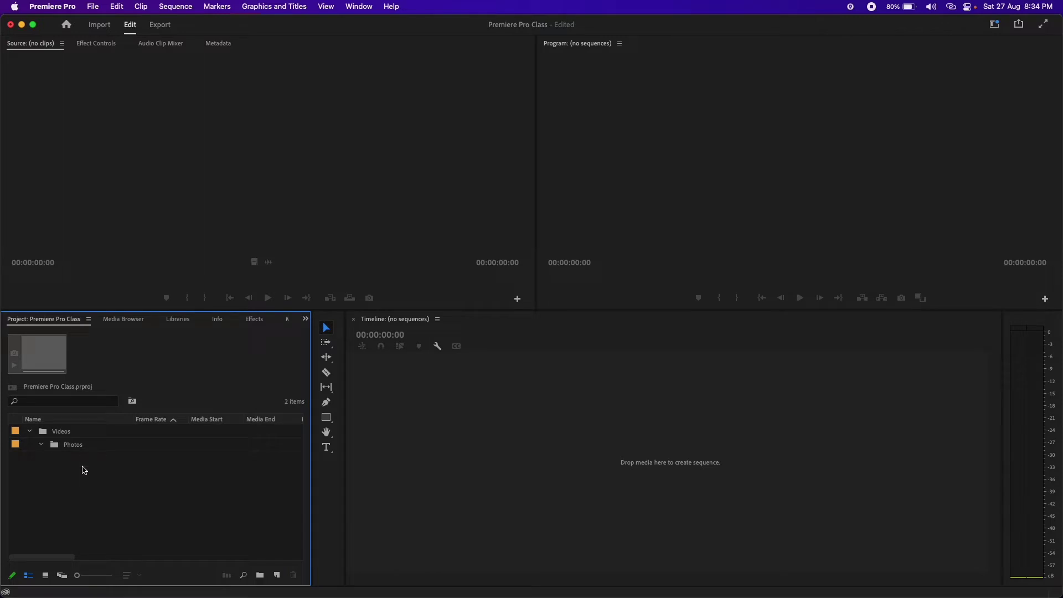
{"action": "left_click", "coordinate": [31, 432]}
{"action": "left_click", "coordinate": [31, 432]}
{"action": "left_click", "coordinate": [78, 447]}
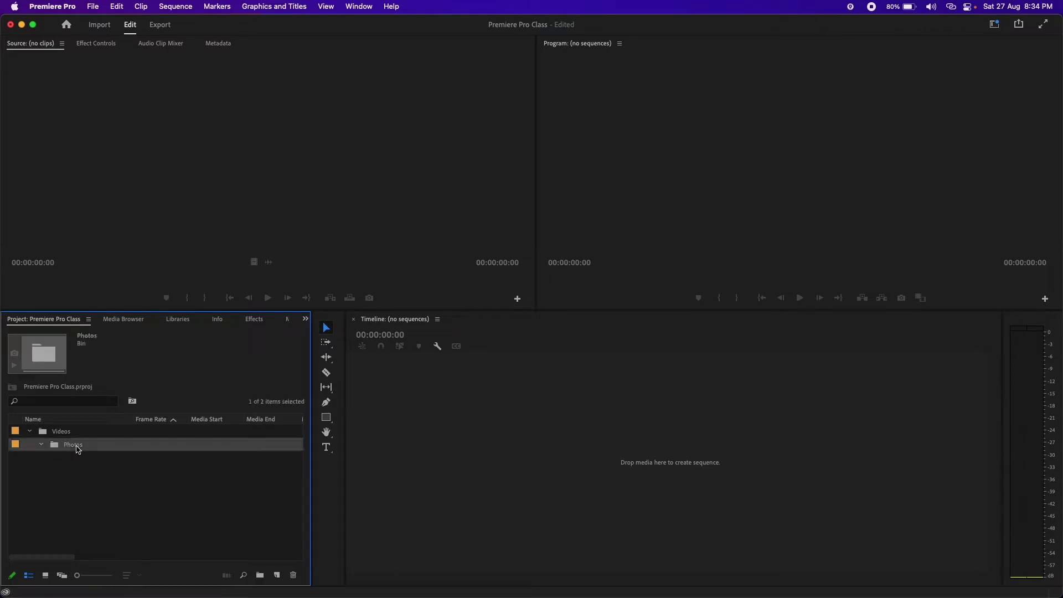
{"action": "left_click", "coordinate": [294, 576]}
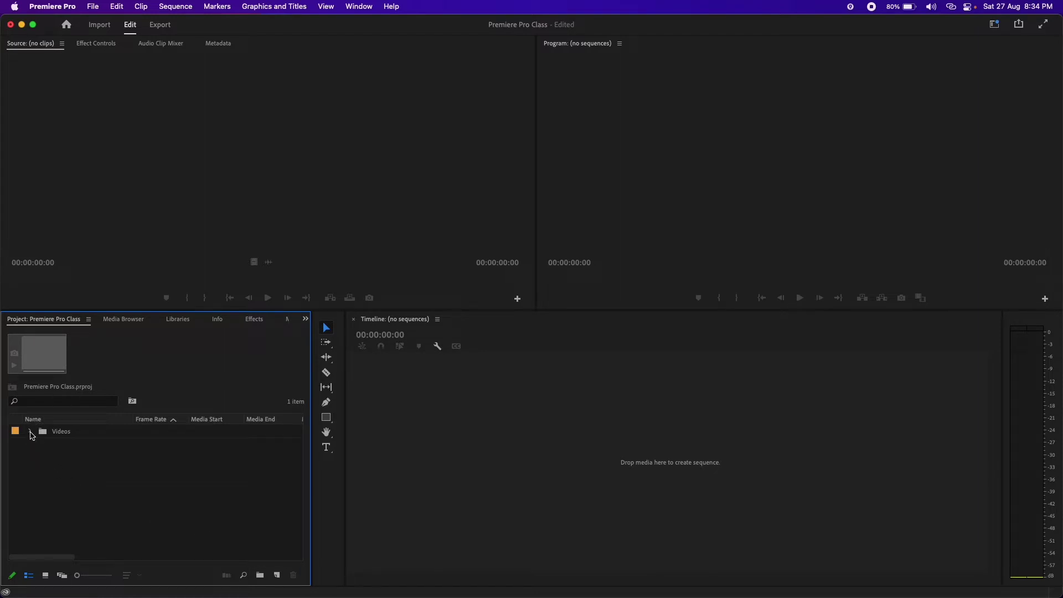
Add top-level Photos and Audio bins alongside Videos.
{"action": "left_click", "coordinate": [260, 576]}
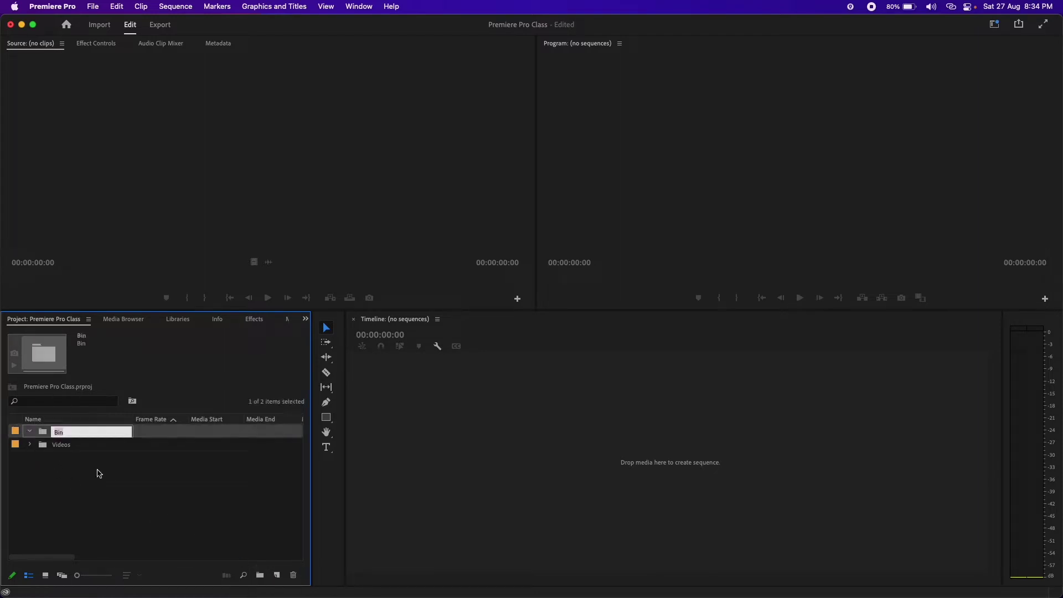
{"action": "type", "text": "Photos"}
{"action": "key", "text": "Tab"}
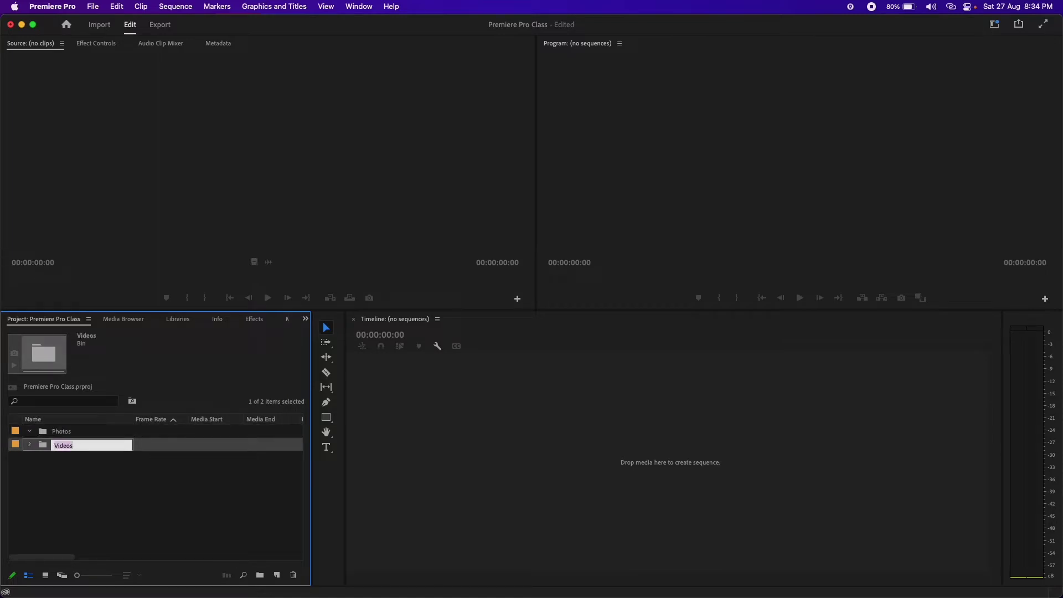
{"action": "left_click", "coordinate": [86, 475]}
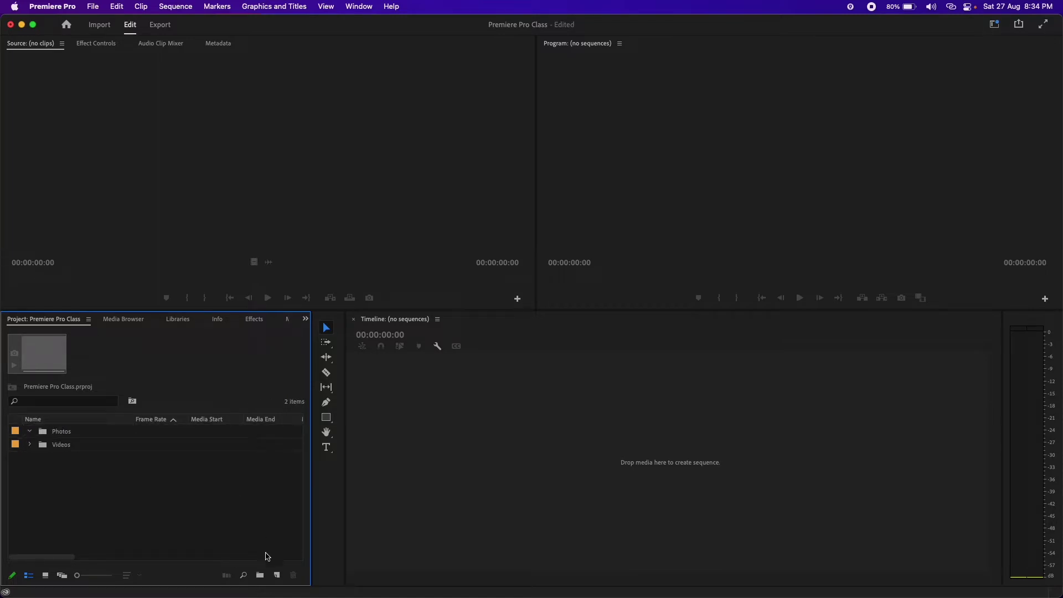
{"action": "left_click", "coordinate": [260, 575]}
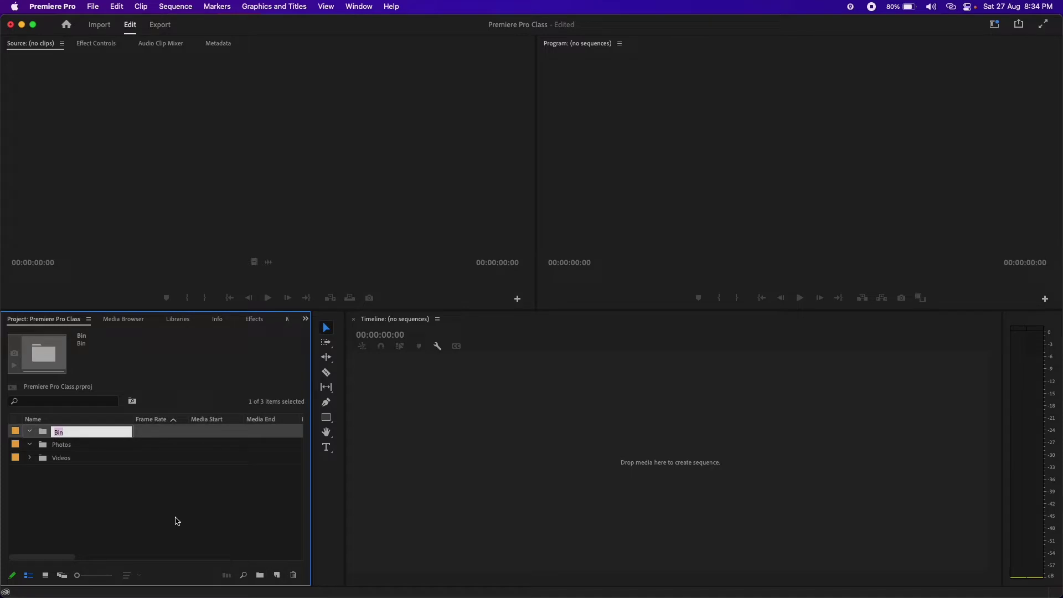
{"action": "type", "text": "Audio"}
{"action": "left_click", "coordinate": [191, 498]}
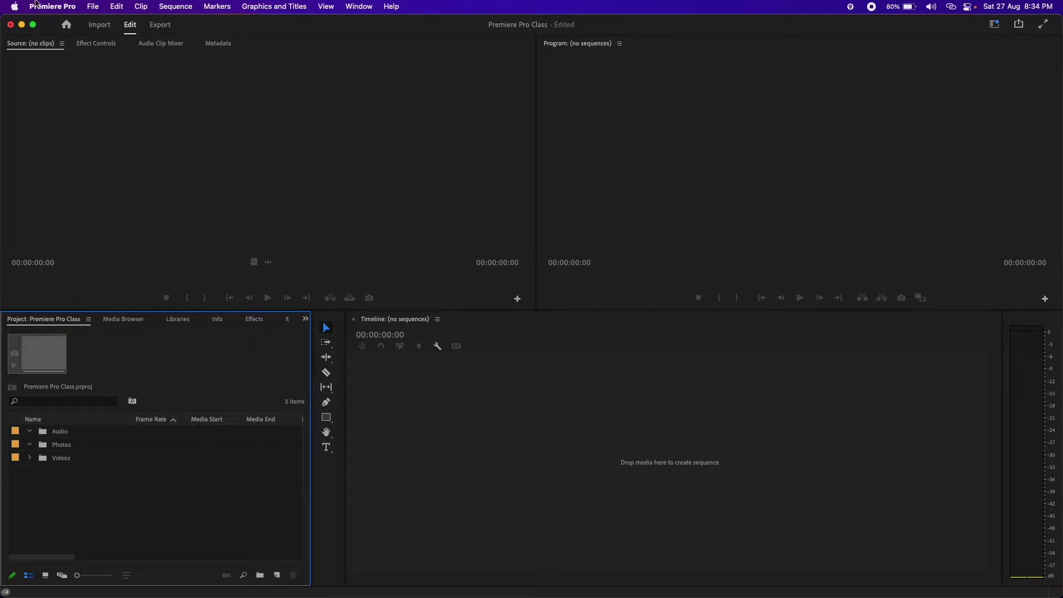
{"action": "left_click", "coordinate": [59, 461]}
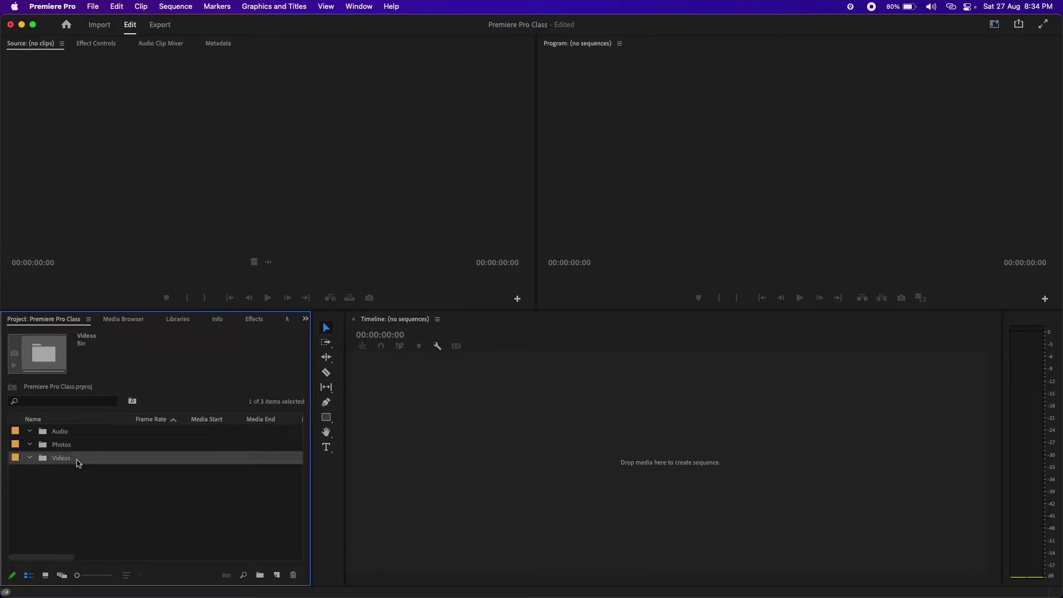
{"action": "left_click", "coordinate": [85, 495]}
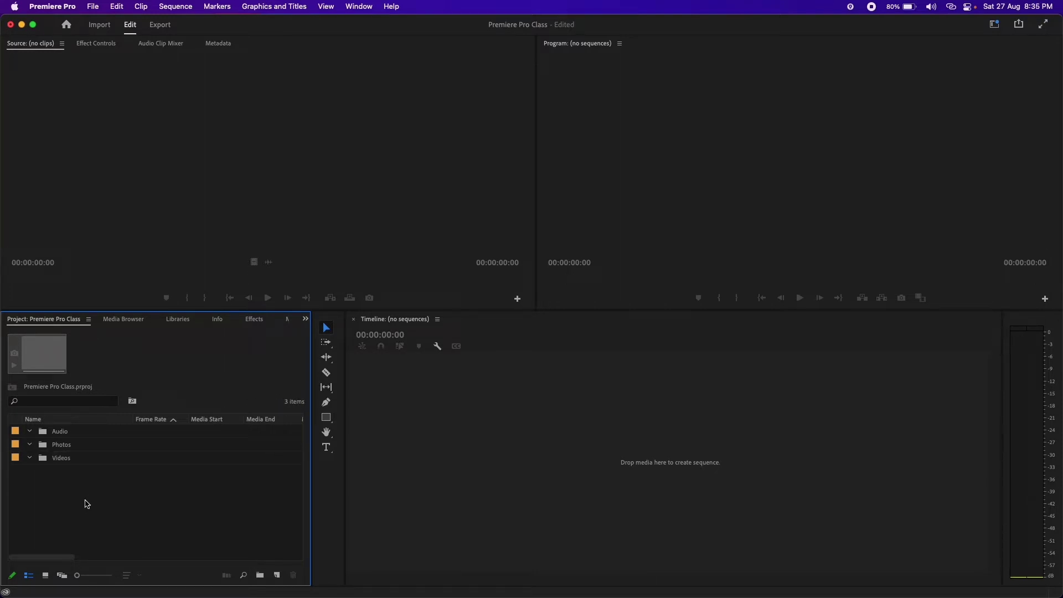
Open the Import dialog and browse to the Desktop Item media folder.
{"action": "right_click", "coordinate": [85, 503]}
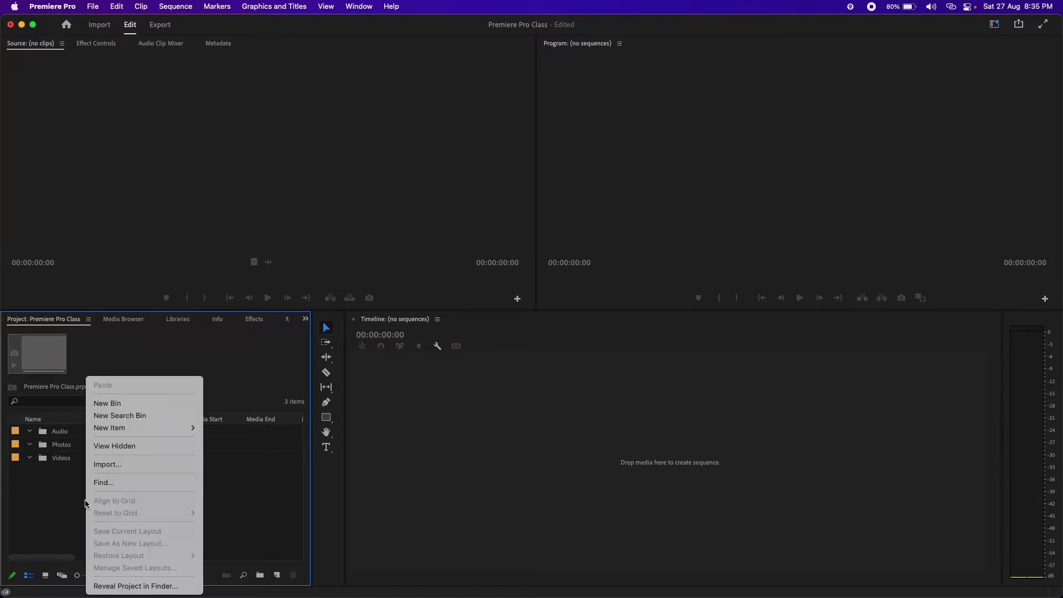
{"action": "left_click", "coordinate": [123, 466]}
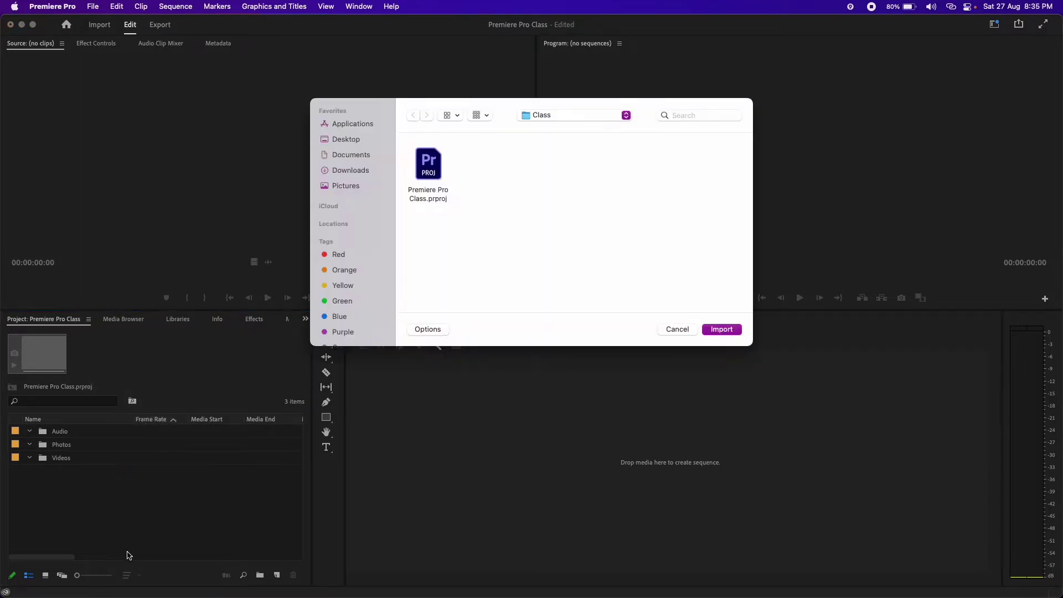
{"action": "left_click", "coordinate": [349, 142]}
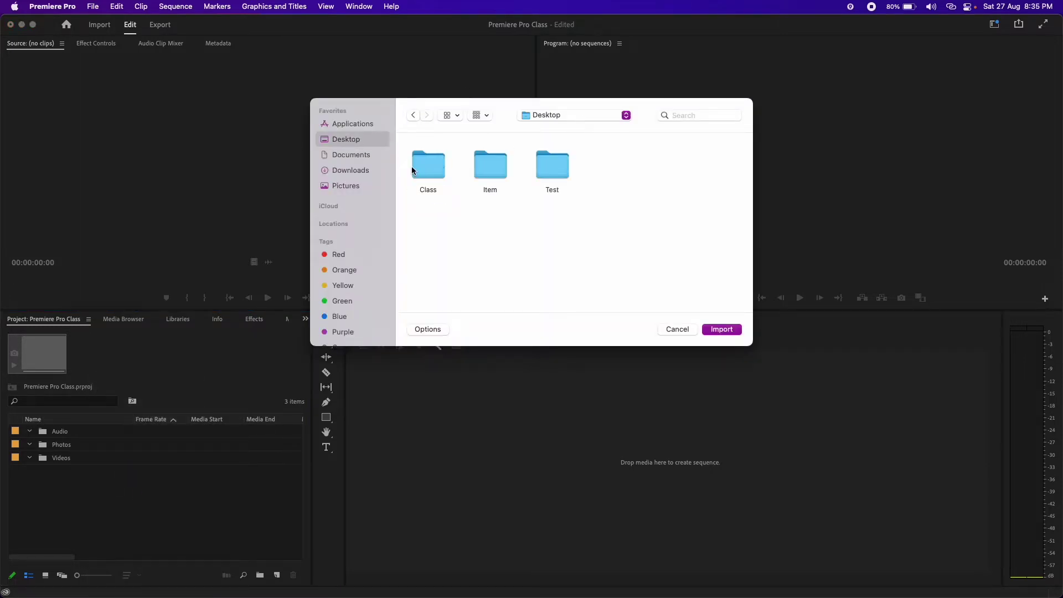
{"action": "double_click", "coordinate": [491, 167]}
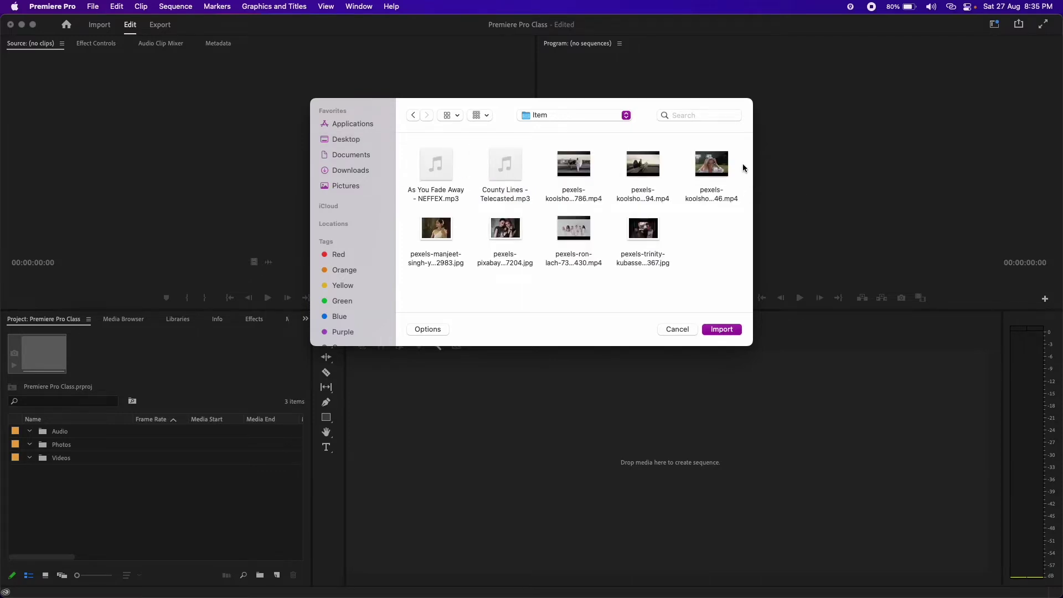
Import the County Lines and As You Fade Away MP3 files.
{"action": "left_click_drag", "start_coordinate": [742, 164], "coordinate": [438, 271]}
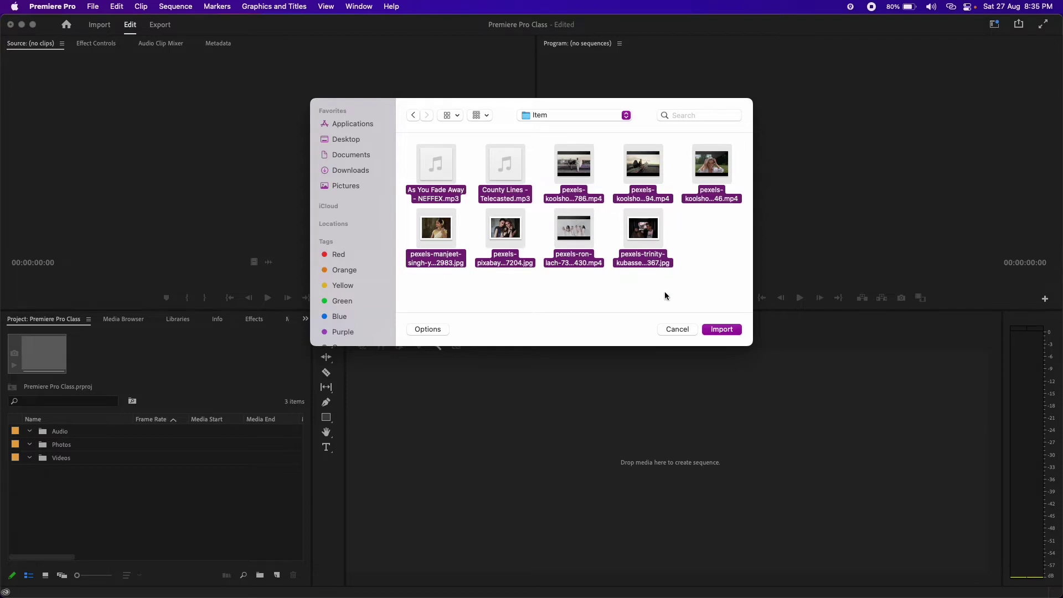
{"action": "left_click", "coordinate": [698, 258]}
{"action": "left_click", "coordinate": [503, 170]}
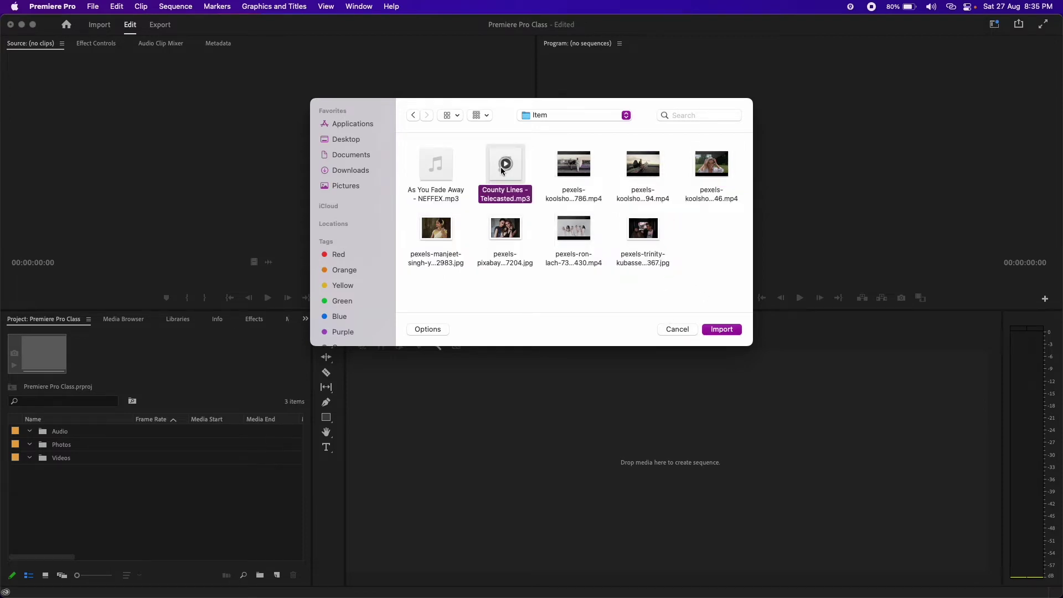
{"action": "left_click", "coordinate": [438, 169], "text": "super"}
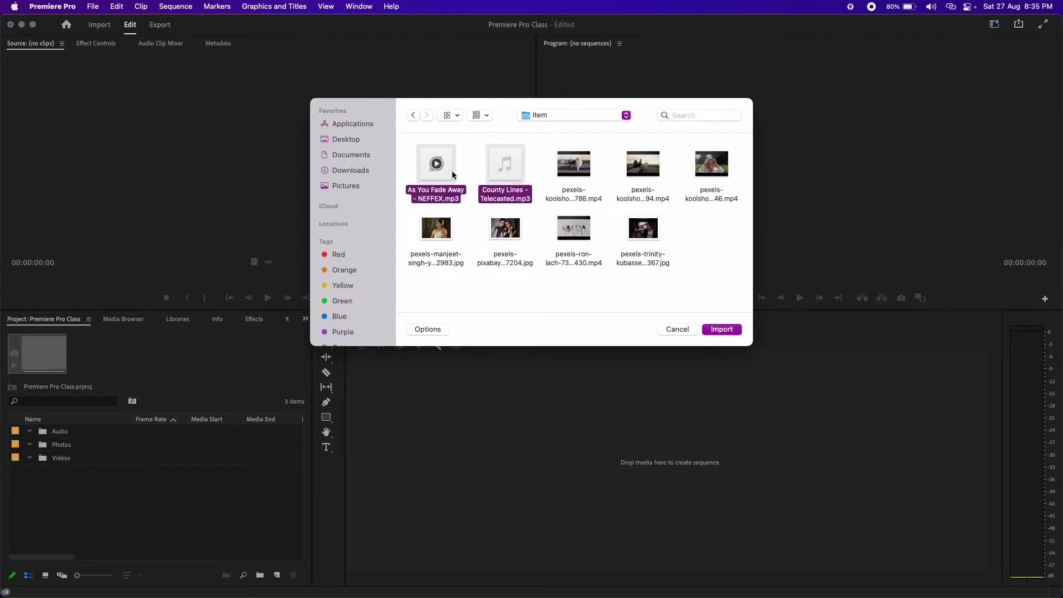
{"action": "left_click", "coordinate": [723, 331]}
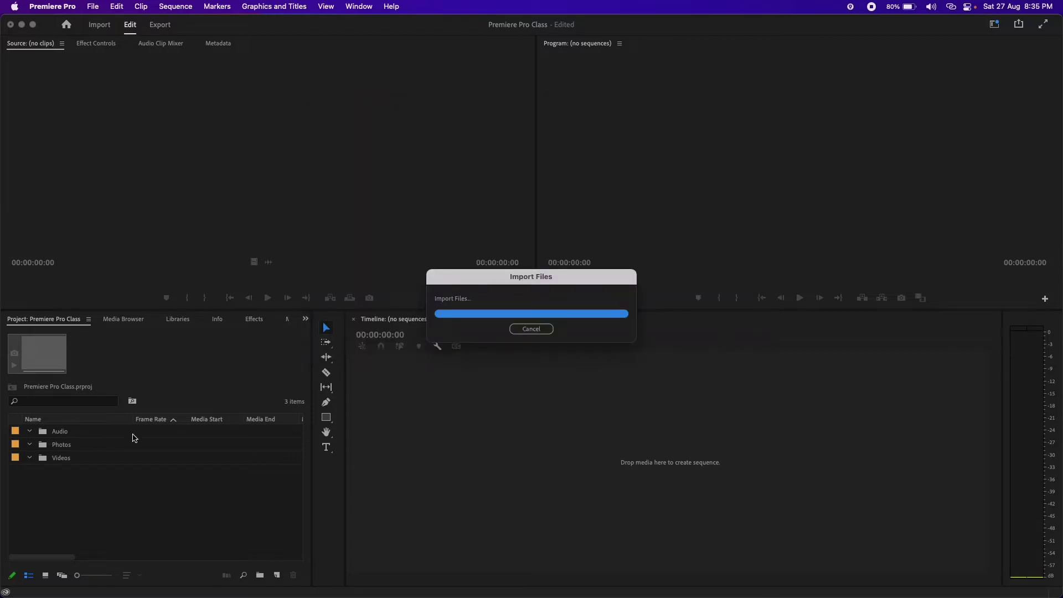
Select the two imported songs and expand the Audio bin to check them.
{"action": "left_click", "coordinate": [98, 506]}
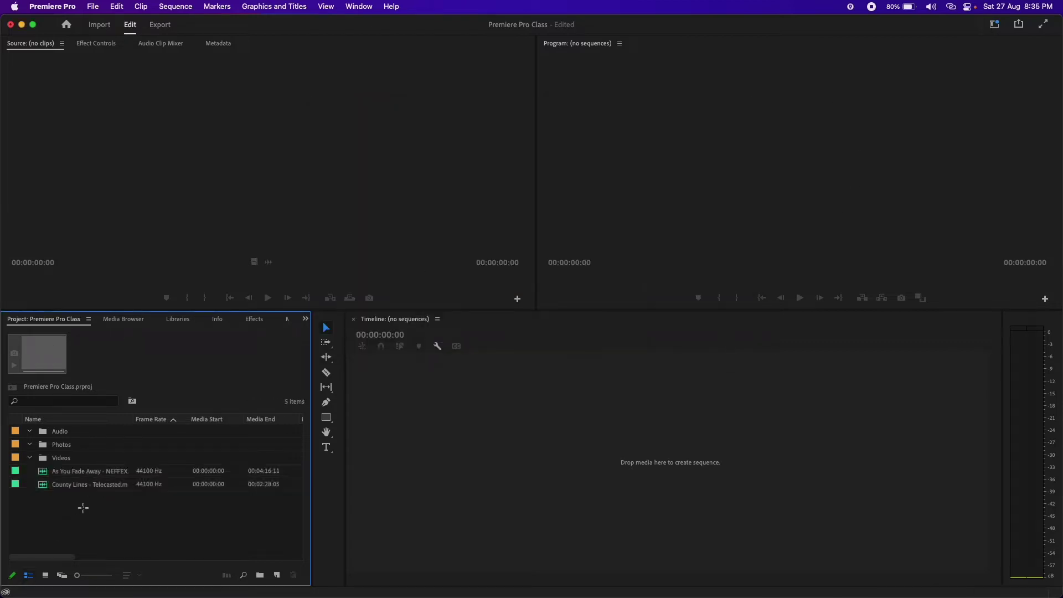
{"action": "left_click_drag", "start_coordinate": [83, 507], "coordinate": [60, 472]}
{"action": "left_click", "coordinate": [86, 509]}
{"action": "left_click_drag", "start_coordinate": [99, 516], "coordinate": [42, 475]}
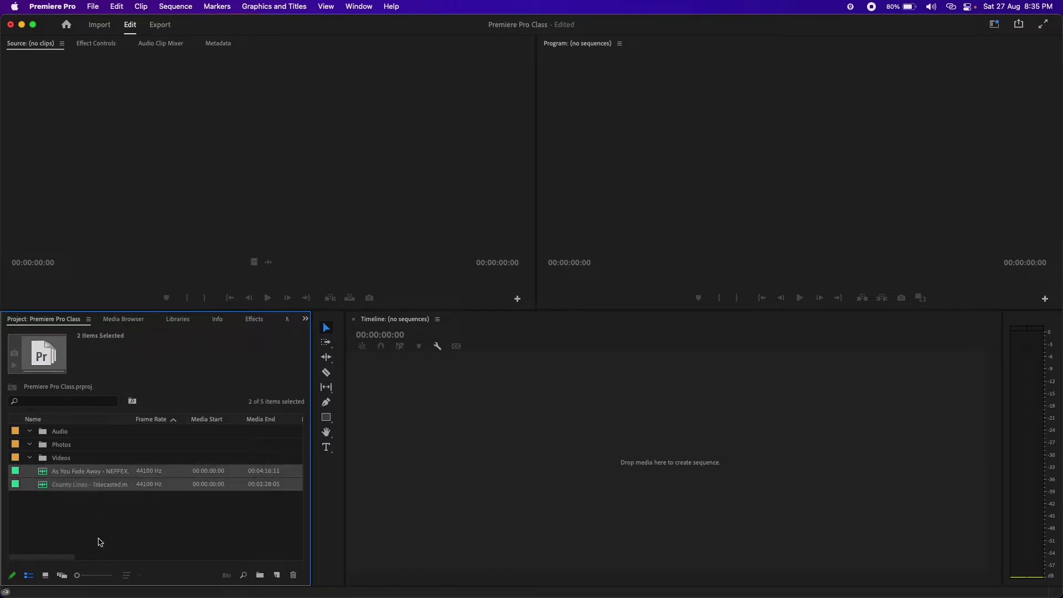
{"action": "mouse_move", "coordinate": [101, 529]}
{"action": "left_mouse_down"}
{"action": "mouse_move", "coordinate": [43, 475]}
{"action": "mouse_move", "coordinate": [59, 431]}
{"action": "left_mouse_up"}
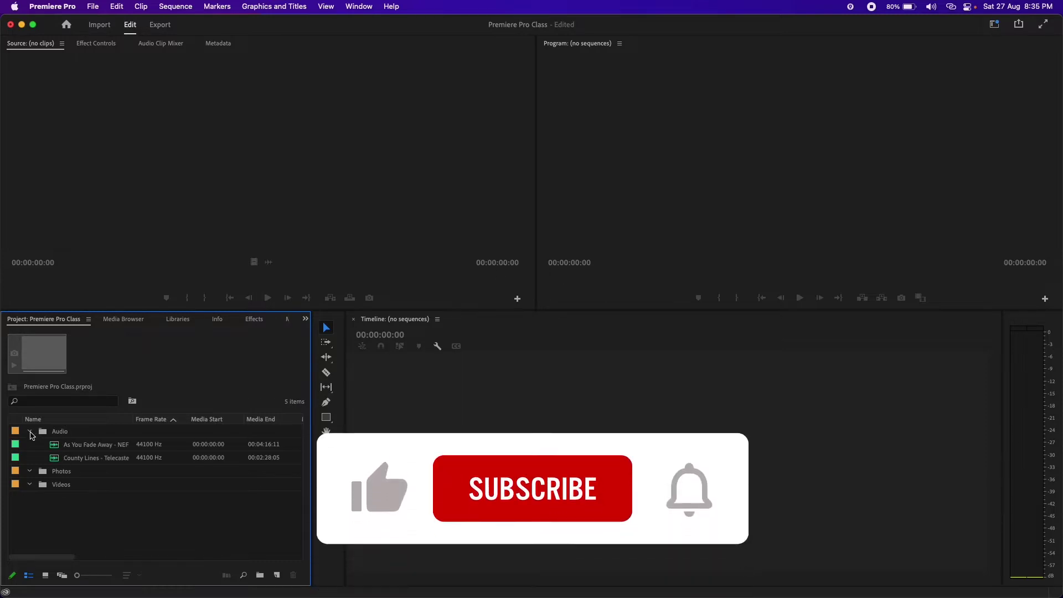
{"action": "left_click", "coordinate": [29, 431]}
{"action": "left_click", "coordinate": [30, 431]}
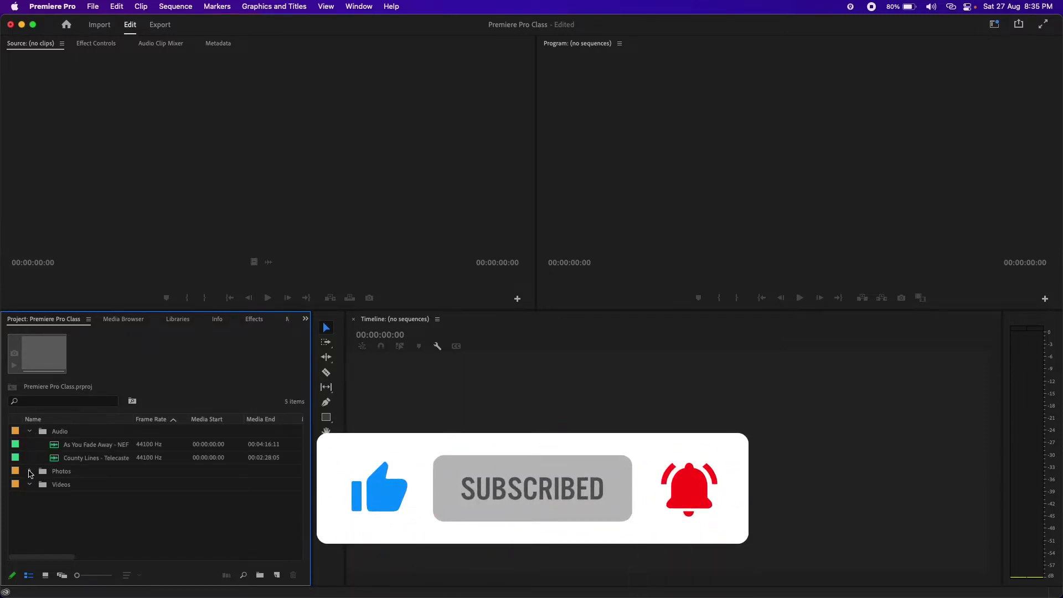
{"action": "left_click", "coordinate": [92, 477]}
Import the trinity-kubassek, pixabay and manjeet-singh JPG photos into the Photos bin.
{"action": "right_click", "coordinate": [87, 478]}
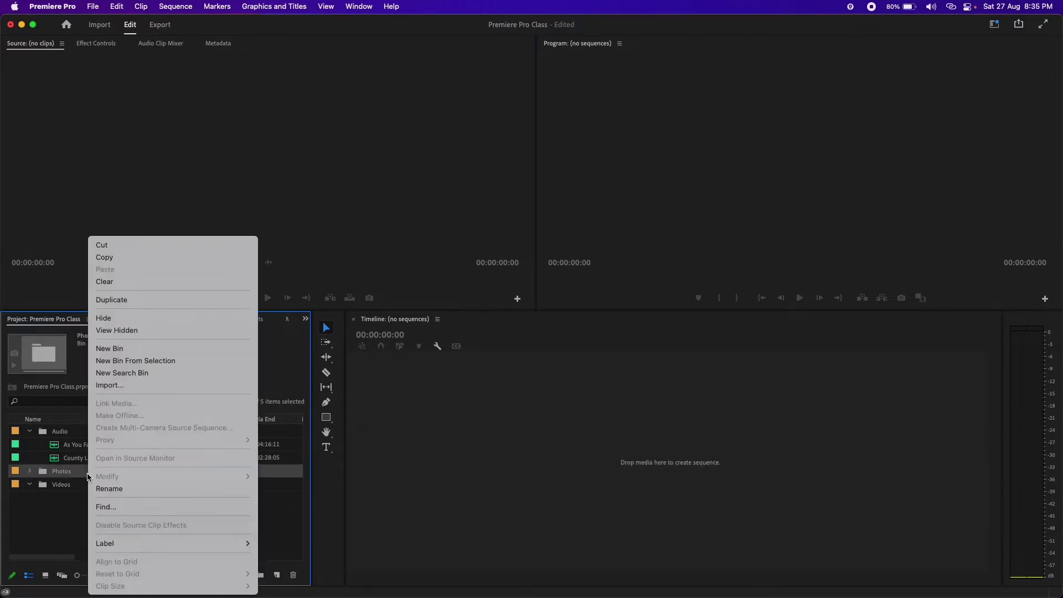
{"action": "left_click", "coordinate": [146, 385]}
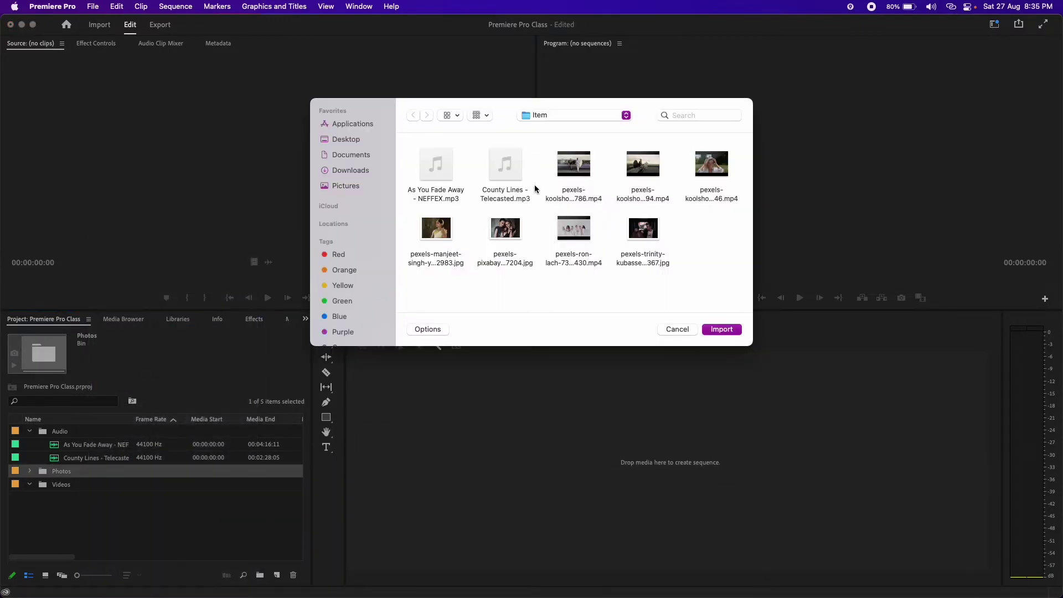
{"action": "left_click", "coordinate": [656, 232]}
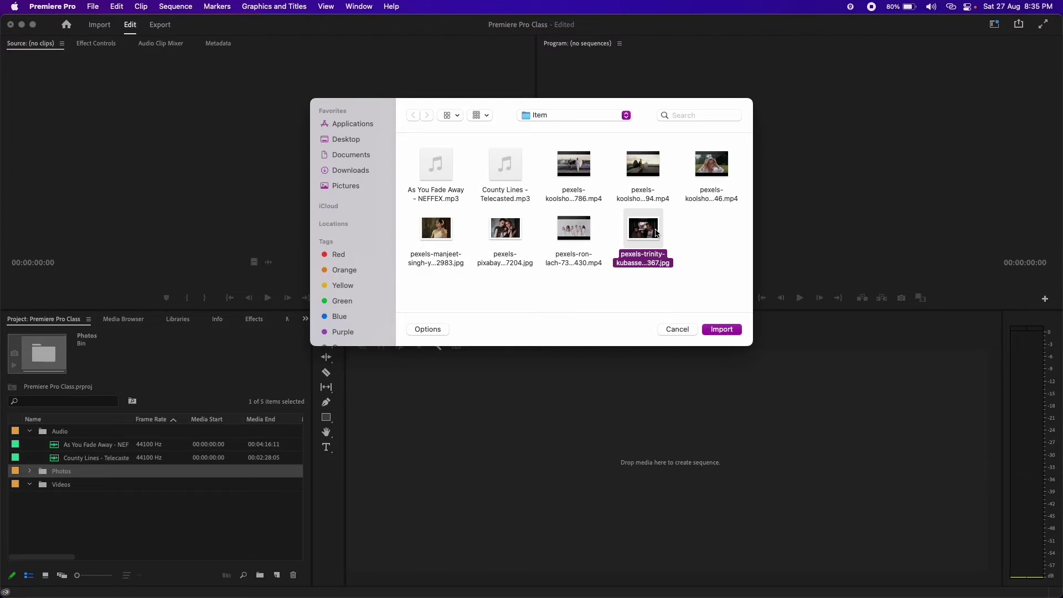
{"action": "mouse_move", "coordinate": [582, 233]}
{"action": "left_click", "coordinate": [507, 228], "text": "super"}
{"action": "left_click", "coordinate": [446, 232], "text": "super"}
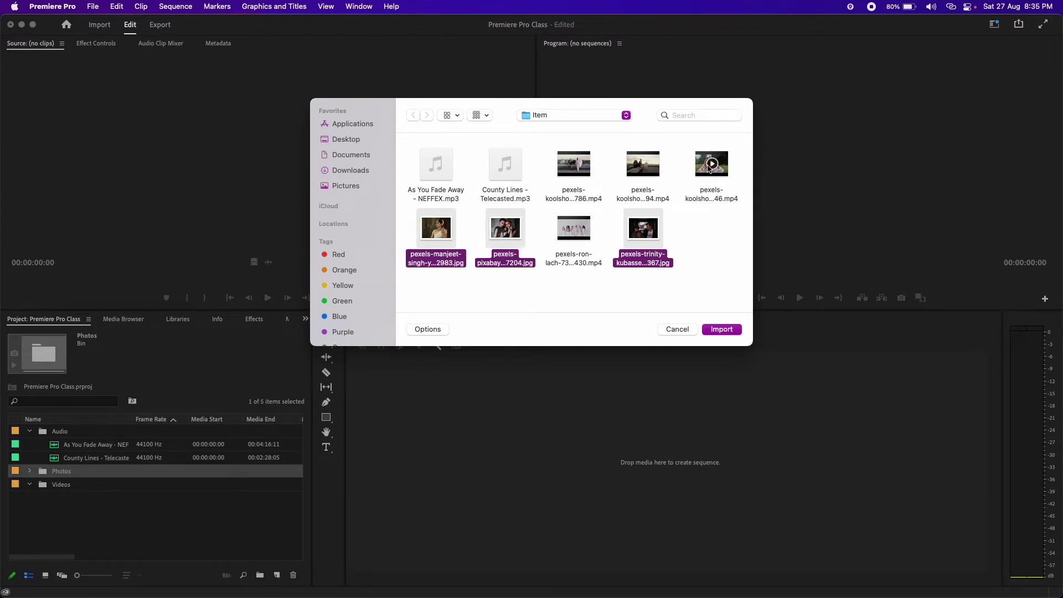
{"action": "left_click", "coordinate": [718, 331]}
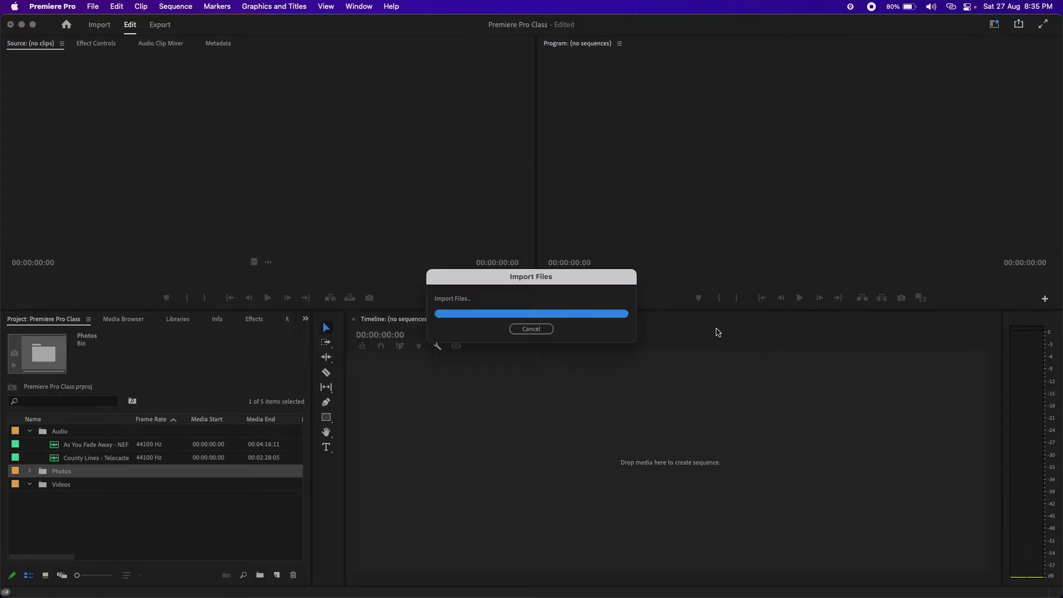
Expand the Photos bin, preview each of the three imported photos, then collapse it.
{"action": "left_click", "coordinate": [29, 471]}
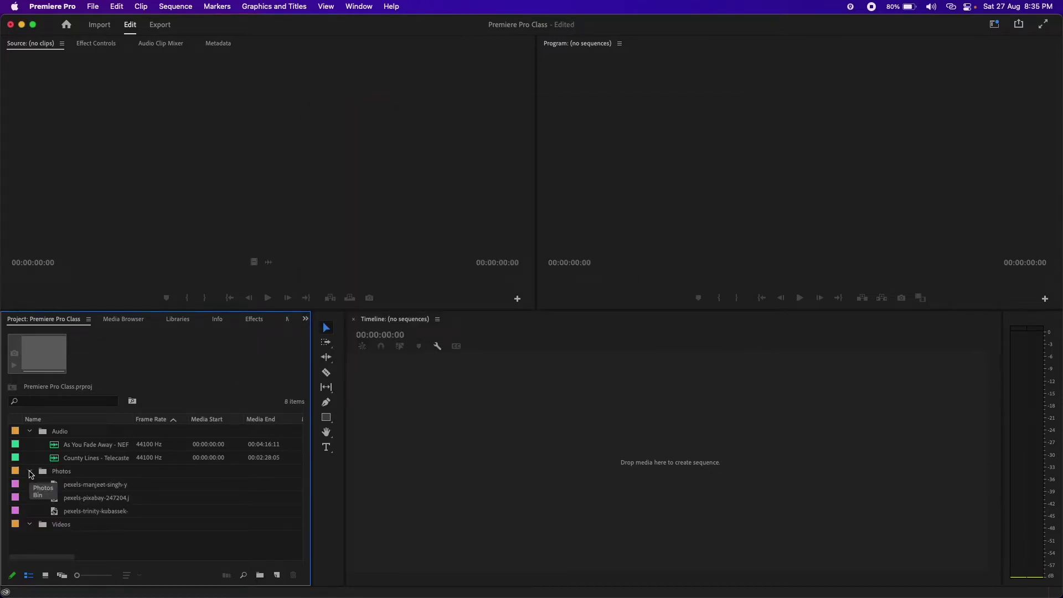
{"action": "left_click", "coordinate": [78, 487]}
{"action": "left_click", "coordinate": [79, 500]}
{"action": "left_click", "coordinate": [79, 511]}
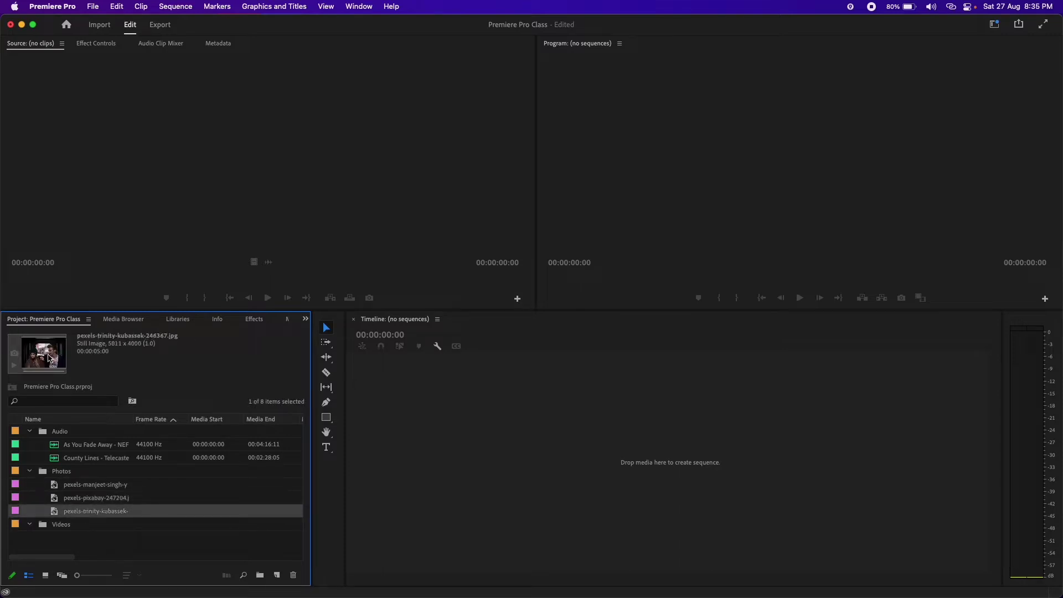
{"action": "left_click", "coordinate": [29, 471]}
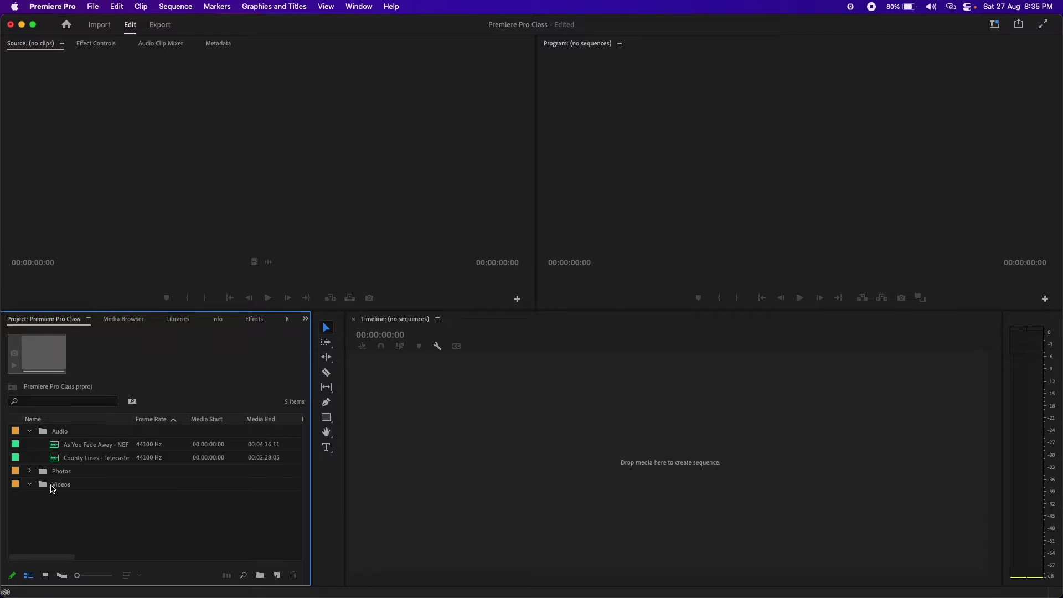
{"action": "left_click", "coordinate": [52, 487]}
Import the three koolshooters MP4 clips and the ron-lach clip into the Videos bin.
{"action": "right_click", "coordinate": [65, 489]}
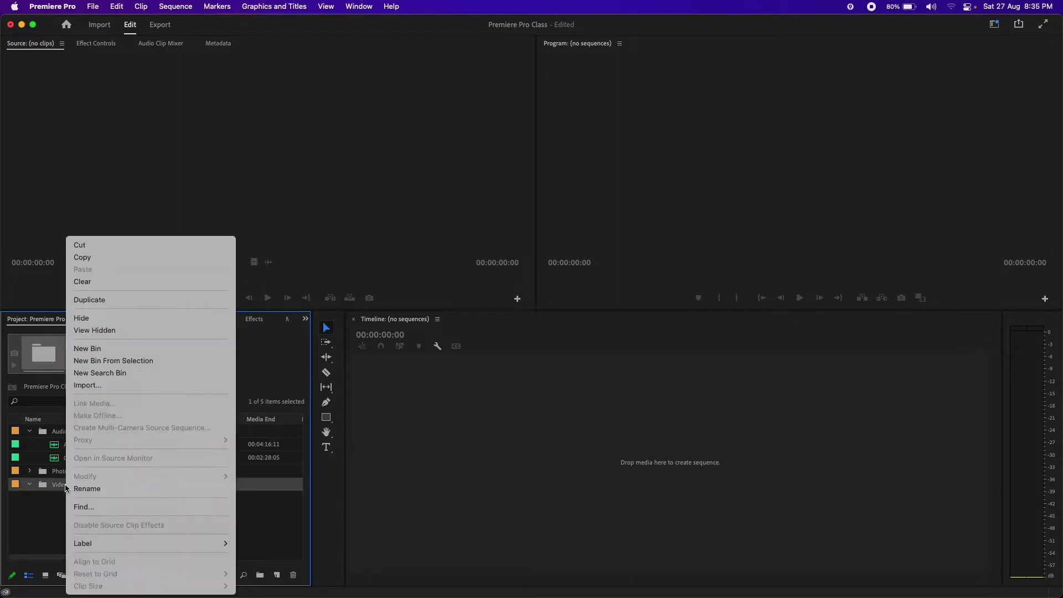
{"action": "left_click", "coordinate": [119, 385]}
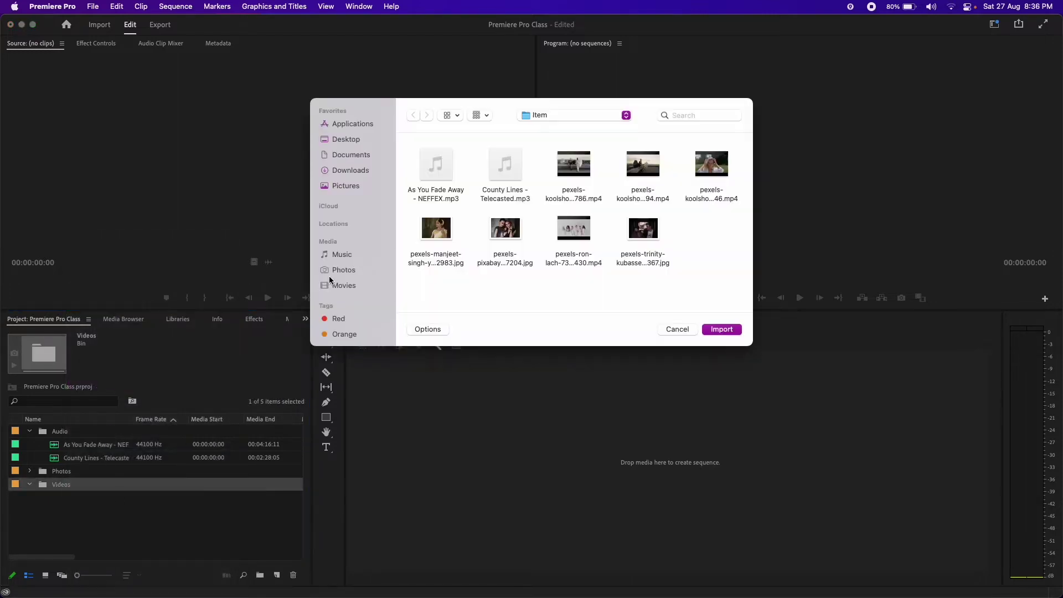
{"action": "left_click", "coordinate": [579, 169]}
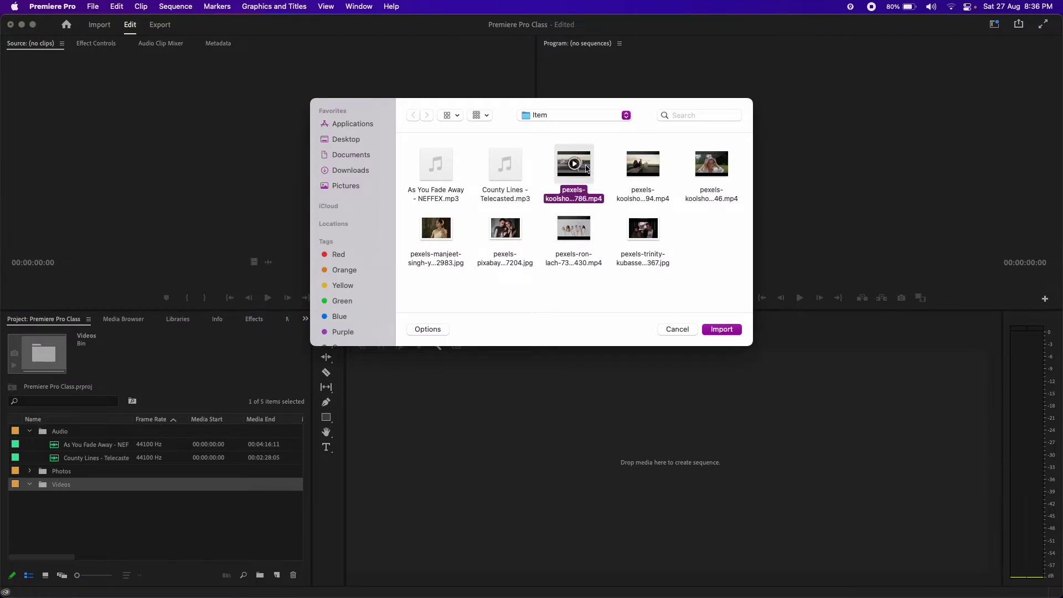
{"action": "left_click", "coordinate": [658, 174], "text": "shift"}
{"action": "left_click", "coordinate": [714, 172], "text": "shift"}
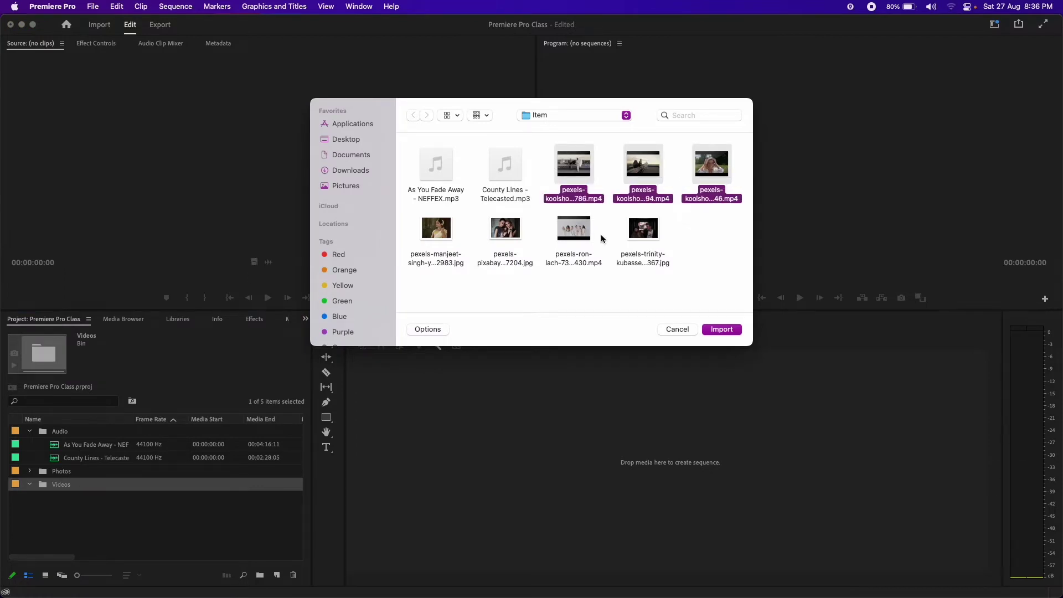
{"action": "left_click", "coordinate": [574, 227], "text": "shift"}
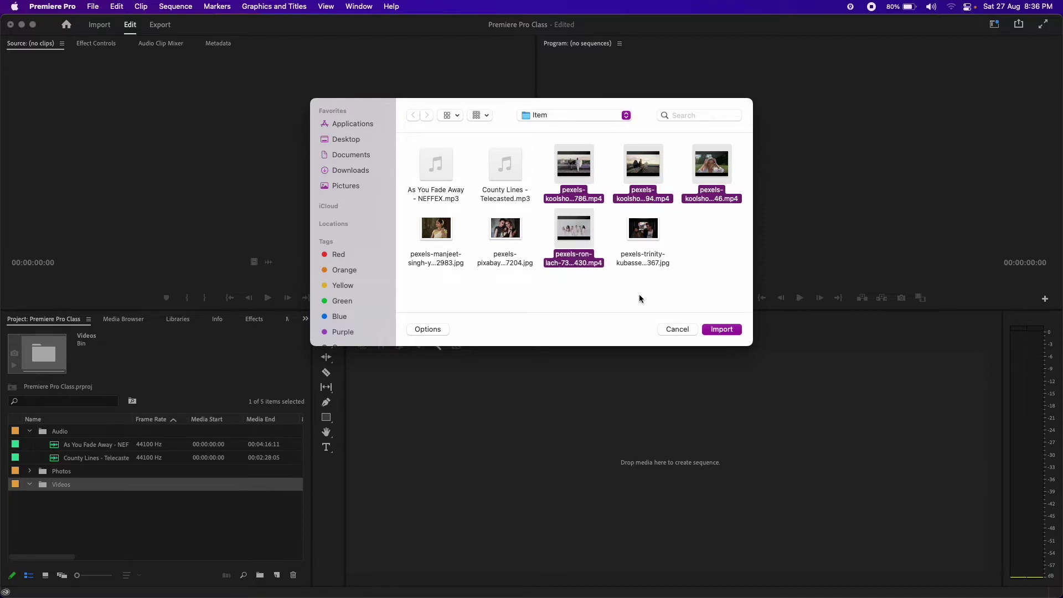
{"action": "left_click", "coordinate": [723, 330]}
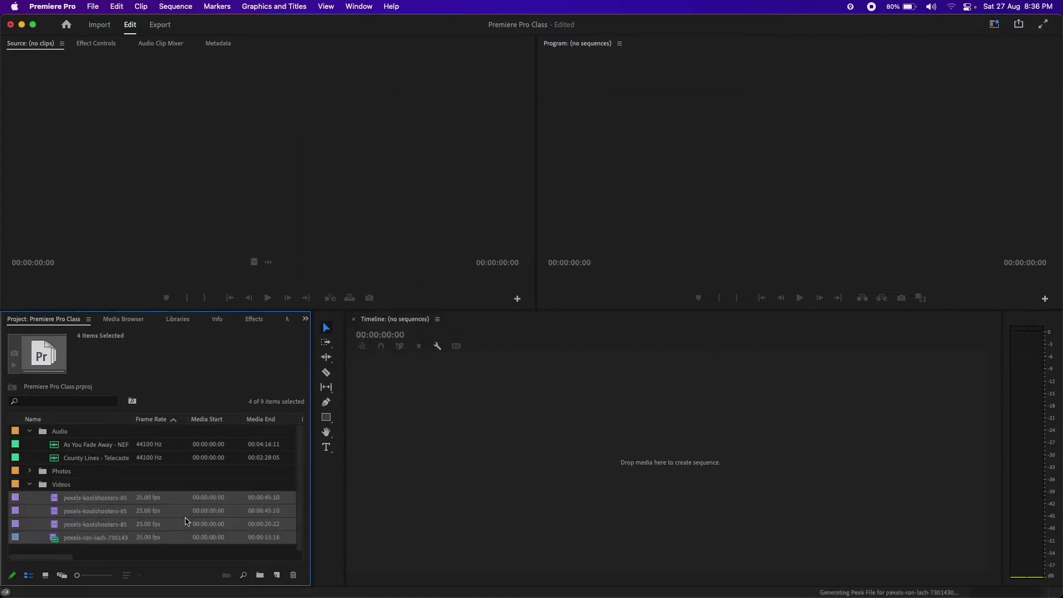
Collapse the Videos and Audio bins, then open Videos in its own panel in Icon View.
{"action": "left_click", "coordinate": [30, 485]}
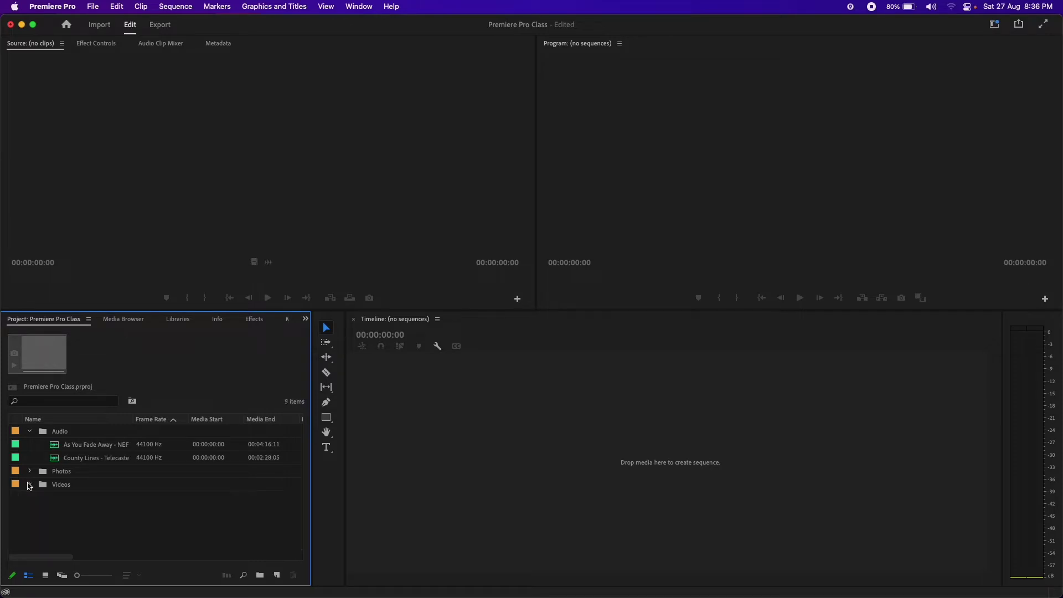
{"action": "left_click", "coordinate": [30, 430]}
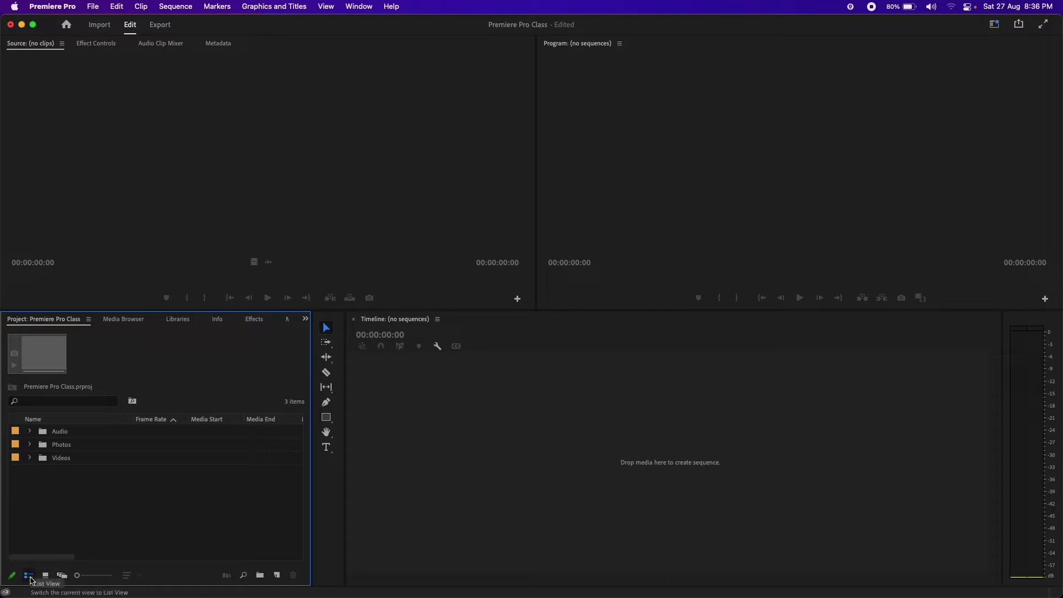
{"action": "left_click", "coordinate": [45, 575]}
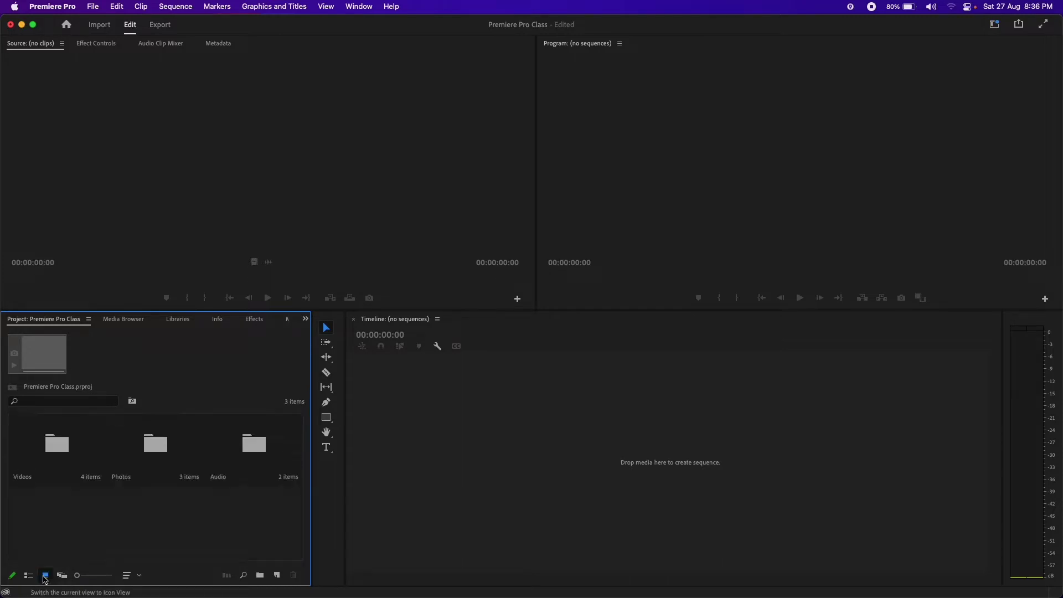
{"action": "double_click", "coordinate": [57, 444]}
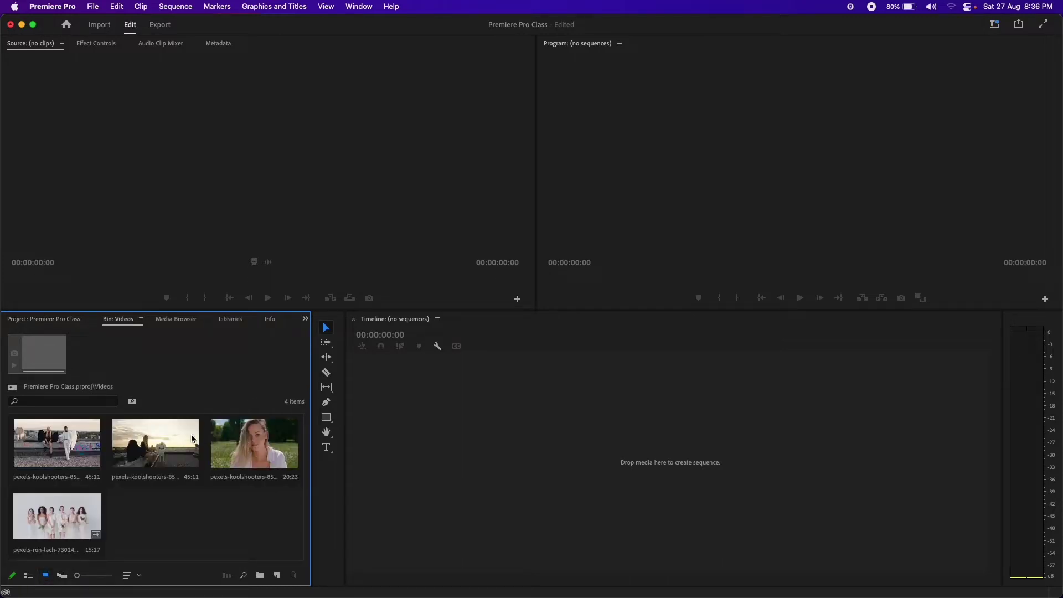
{"action": "left_click", "coordinate": [62, 576]}
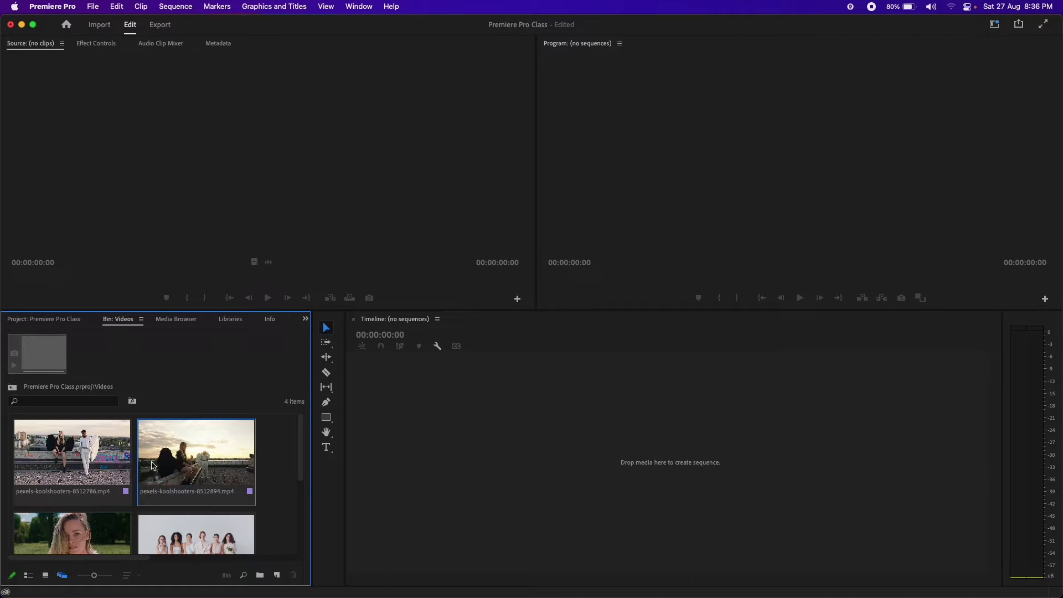
{"action": "left_click", "coordinate": [45, 575]}
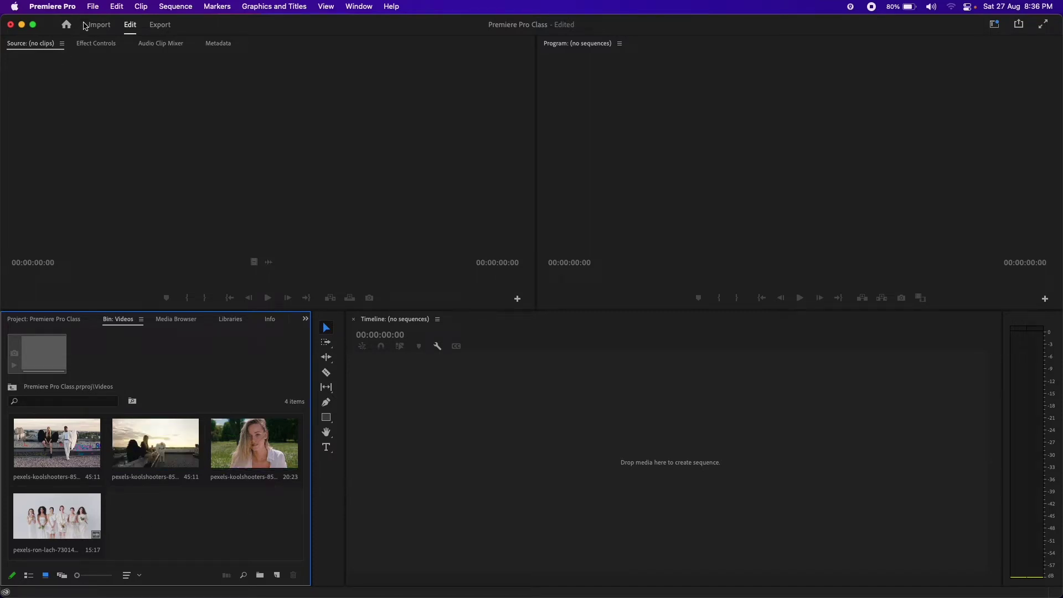
Save the project, then return to the main Project panel in list view with Audio selected.
{"action": "left_click", "coordinate": [94, 7]}
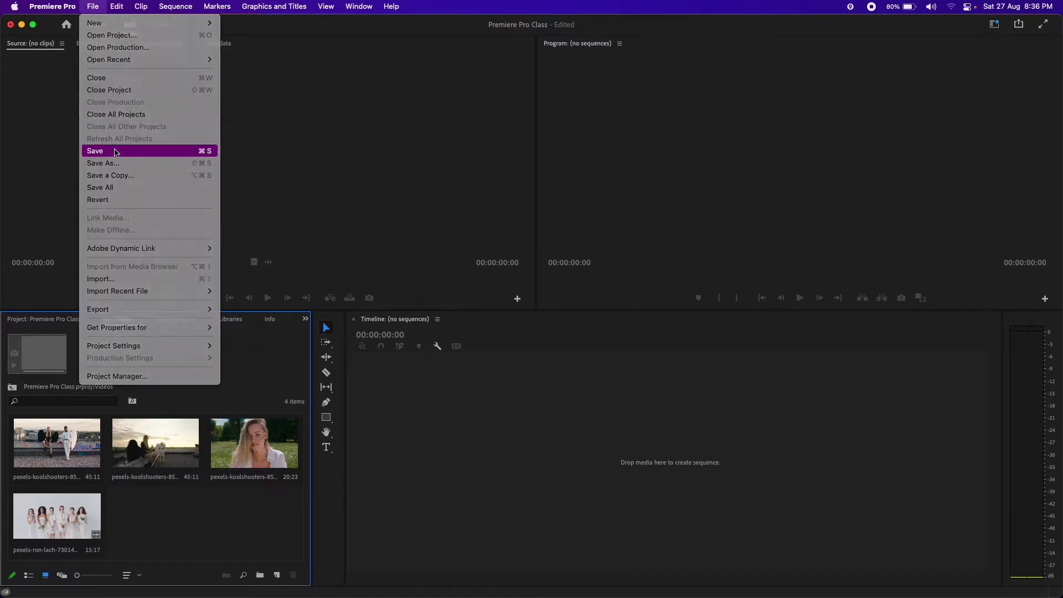
{"action": "left_click", "coordinate": [116, 151]}
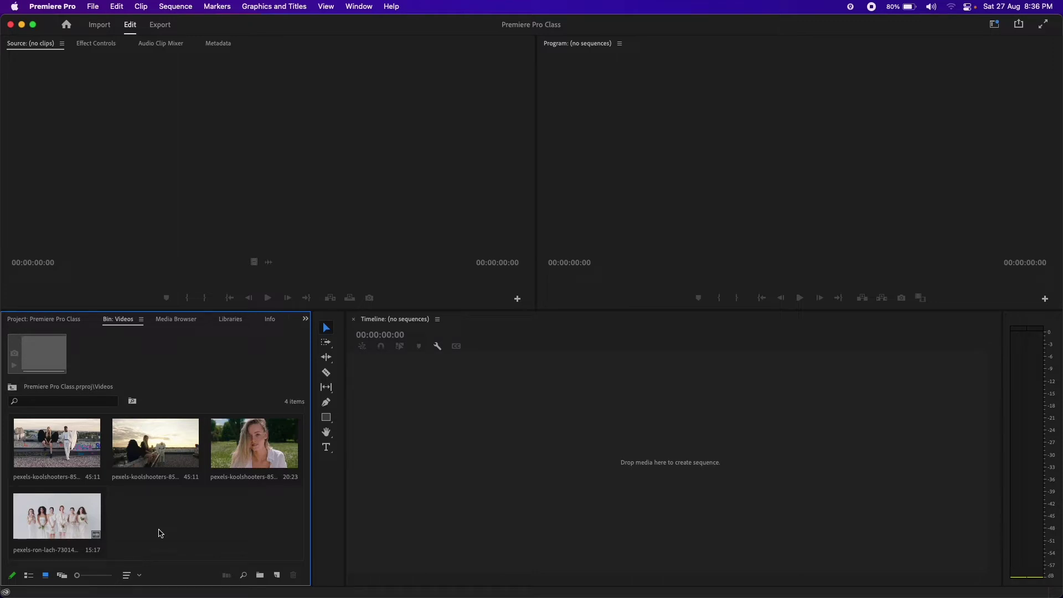
{"action": "left_click", "coordinate": [28, 576]}
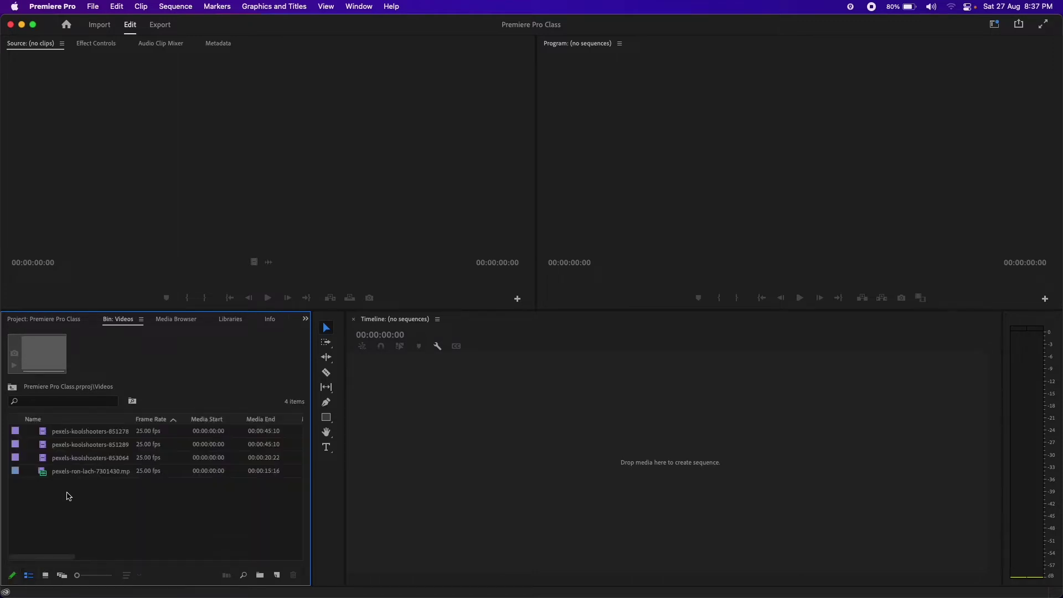
{"action": "key", "text": "shift+1"}
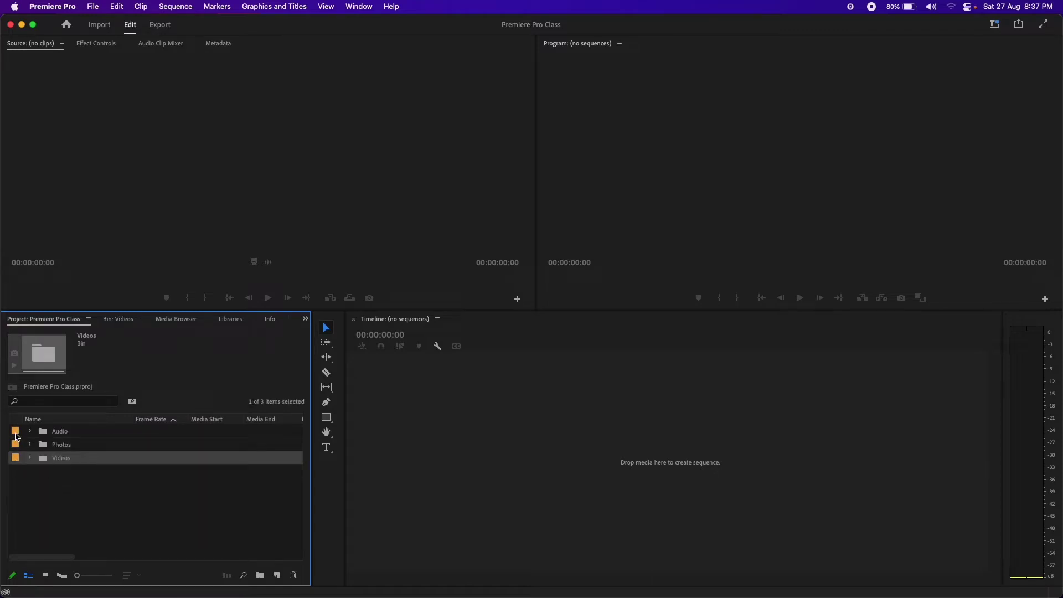
{"action": "left_click", "coordinate": [16, 434]}
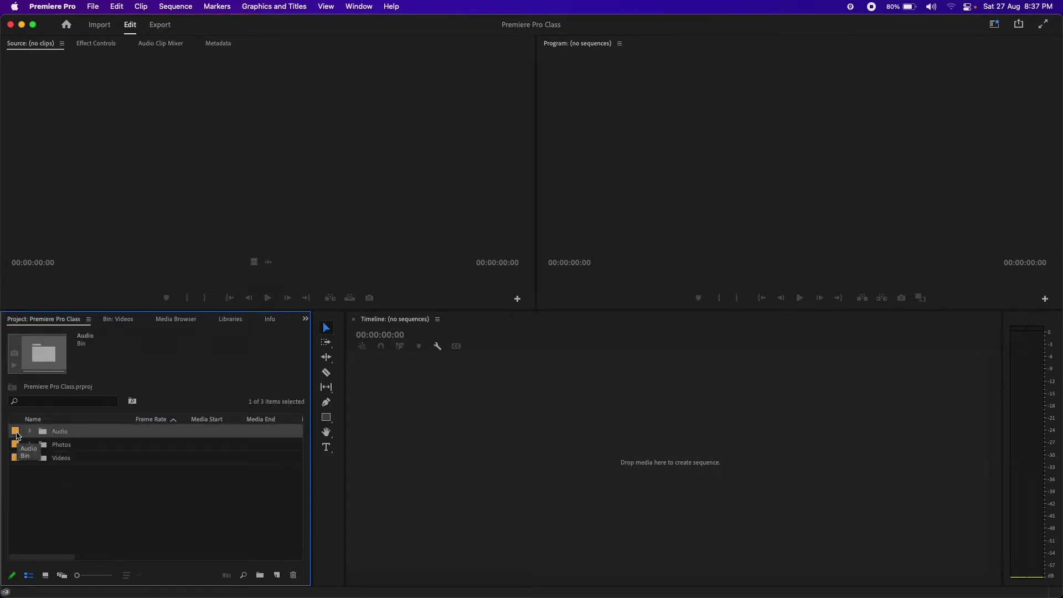
{"action": "key", "text": "Down"}
{"action": "key", "text": "Down"}
Label the Audio bin violet, the Photos bin blue and the Videos bin green.
{"action": "left_click", "coordinate": [17, 435]}
{"action": "right_click", "coordinate": [17, 435]}
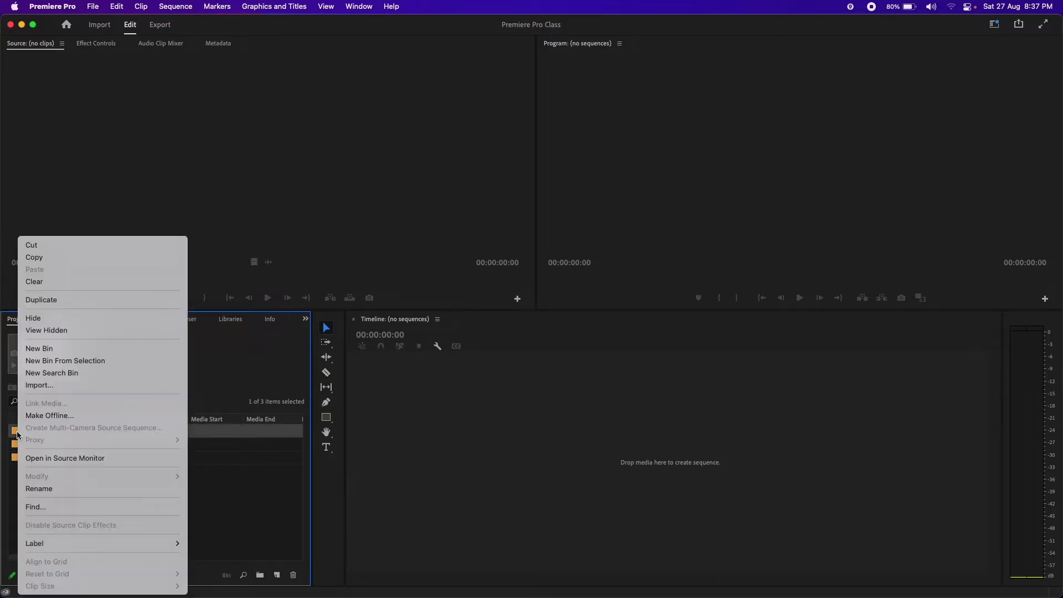
{"action": "mouse_move", "coordinate": [61, 543]}
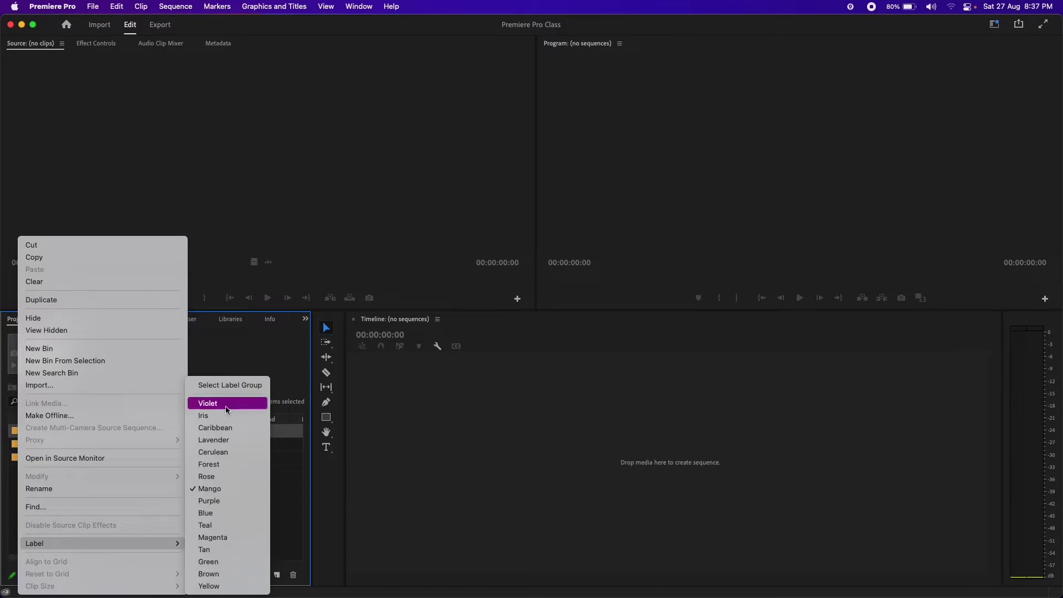
{"action": "left_click", "coordinate": [225, 407]}
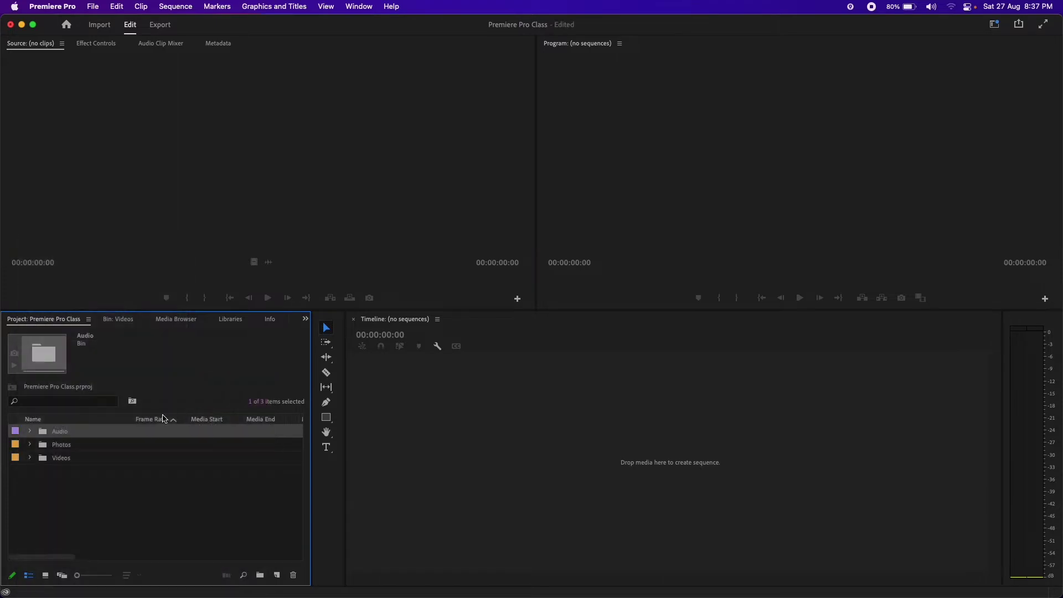
{"action": "left_click", "coordinate": [20, 445]}
{"action": "right_click", "coordinate": [20, 445]}
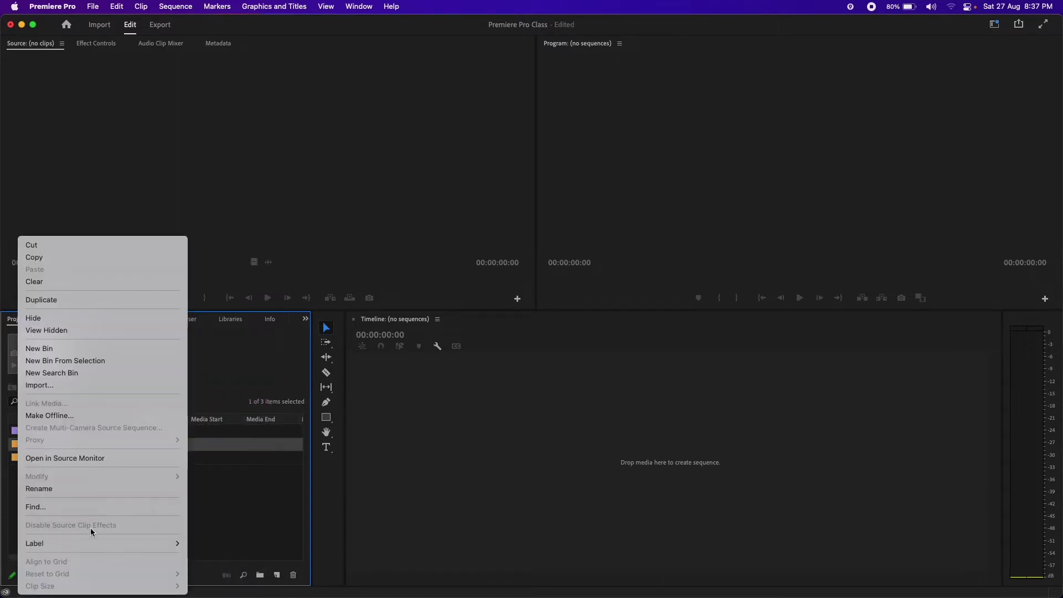
{"action": "mouse_move", "coordinate": [95, 547]}
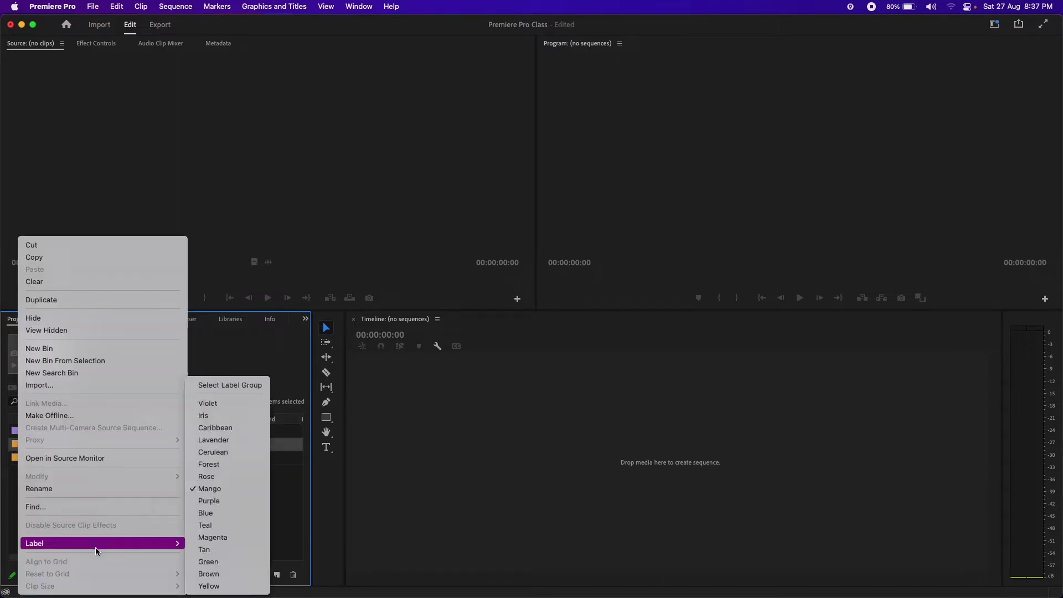
{"action": "left_click", "coordinate": [234, 516]}
{"action": "left_click", "coordinate": [16, 459]}
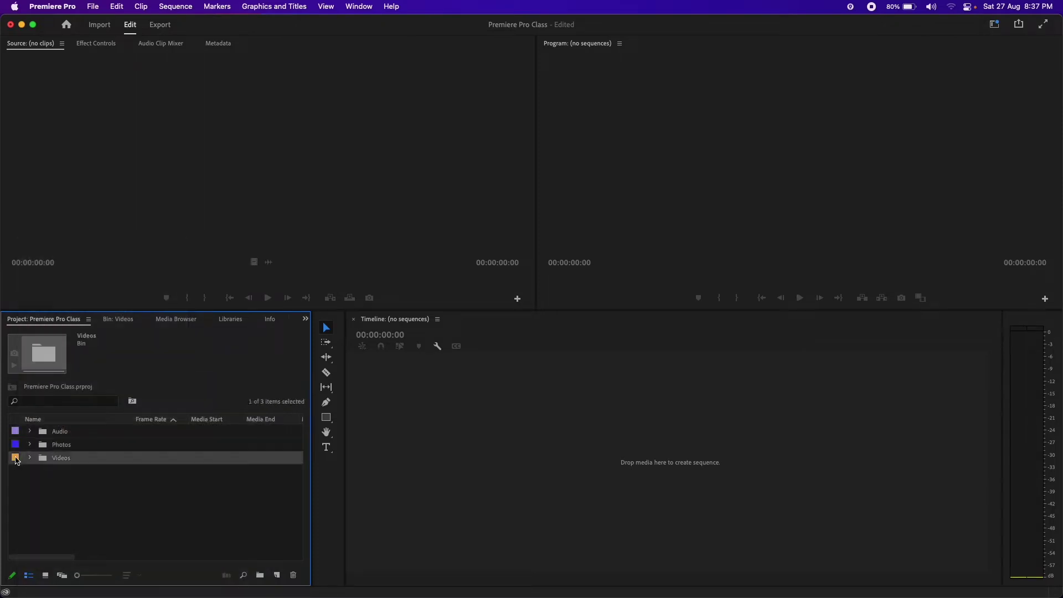
{"action": "right_click", "coordinate": [16, 460]}
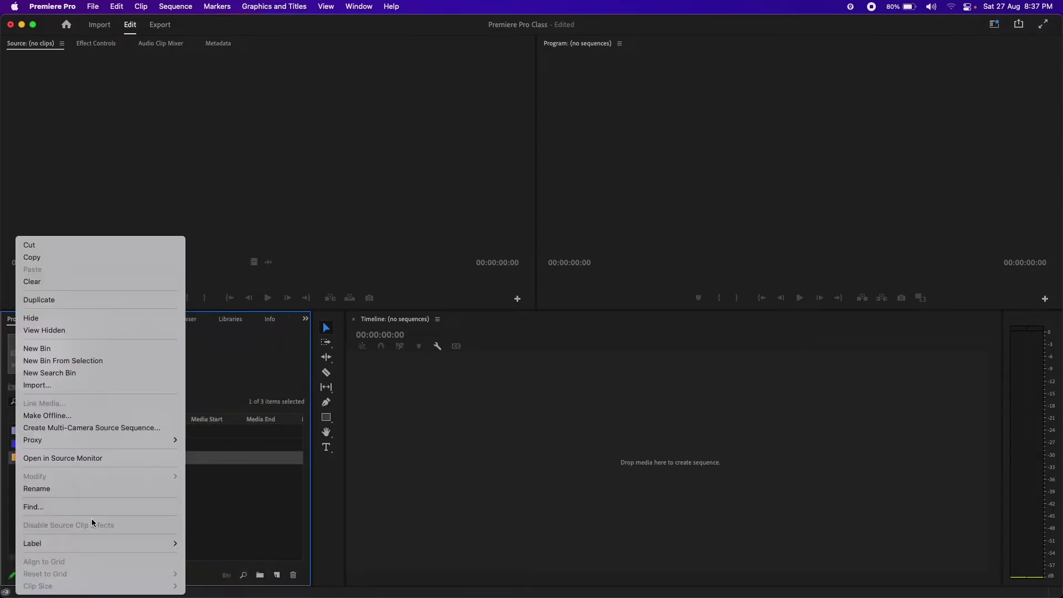
{"action": "mouse_move", "coordinate": [100, 544]}
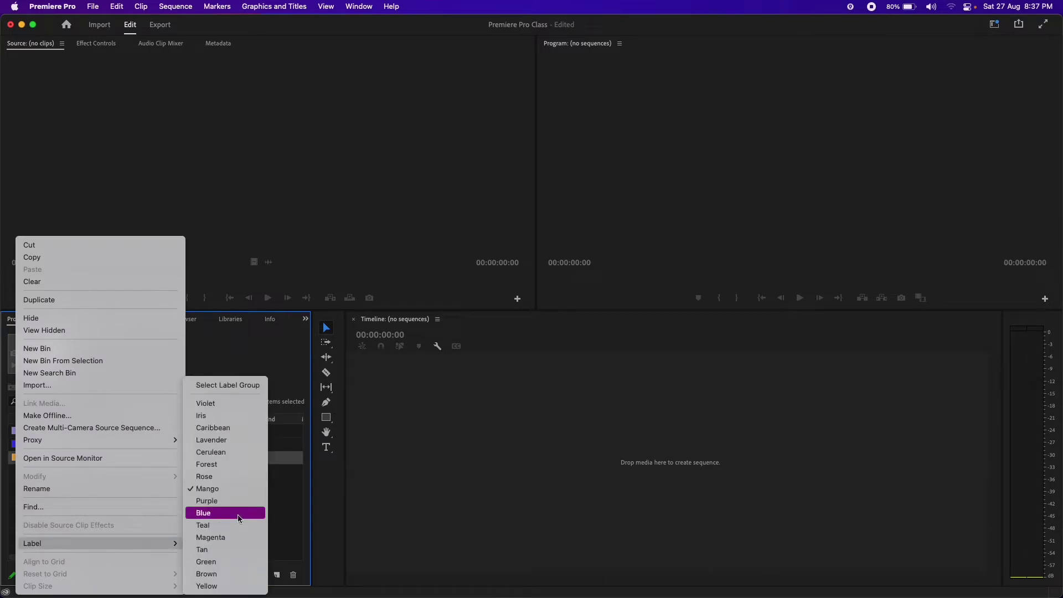
{"action": "left_click", "coordinate": [233, 562]}
Check the Videos bin contents, deselect the bins, and save the project with Cmd+S.
{"action": "left_click", "coordinate": [77, 487]}
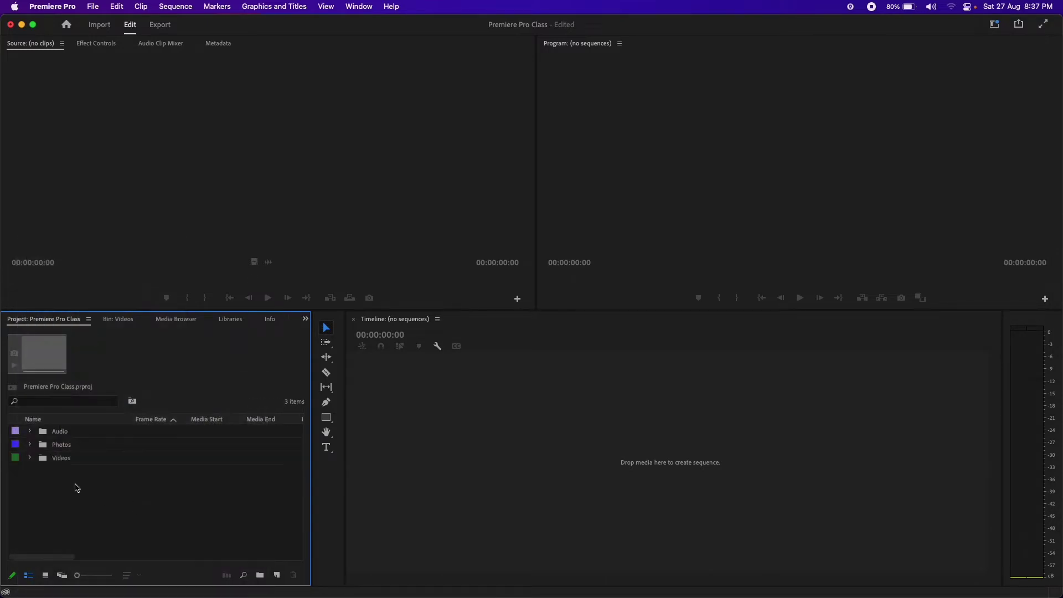
{"action": "left_click", "coordinate": [29, 458]}
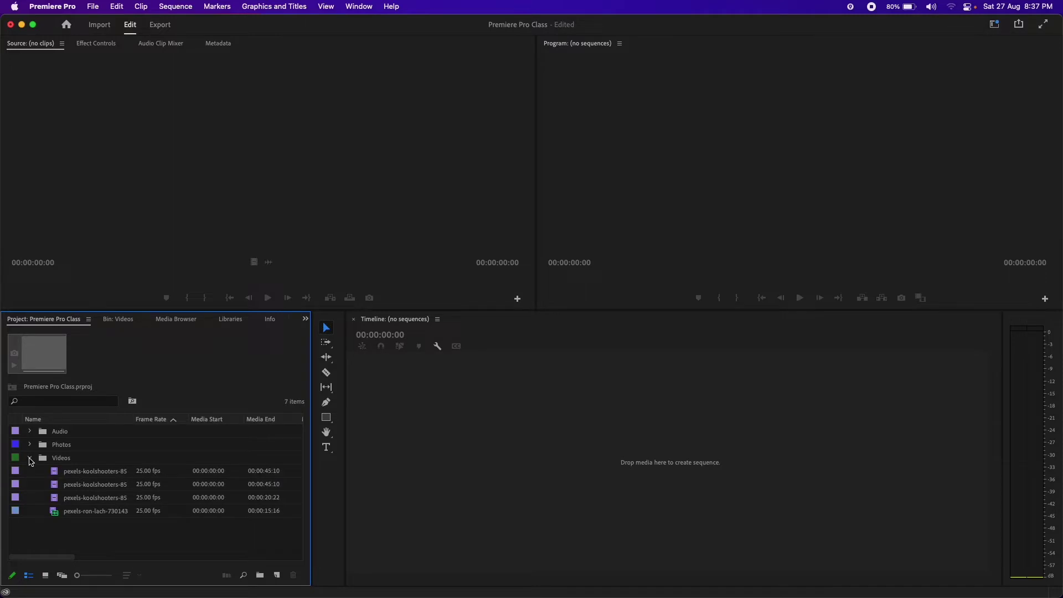
{"action": "left_click", "coordinate": [30, 459]}
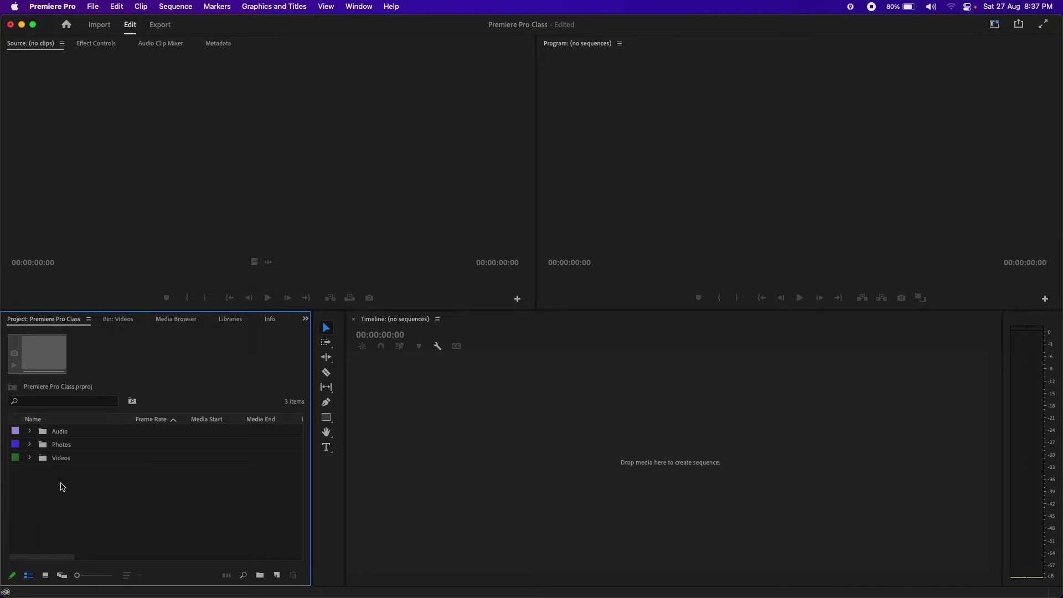
{"action": "left_click", "coordinate": [30, 458]}
{"action": "left_click", "coordinate": [30, 459]}
{"action": "left_click", "coordinate": [55, 446]}
{"action": "left_click", "coordinate": [54, 433]}
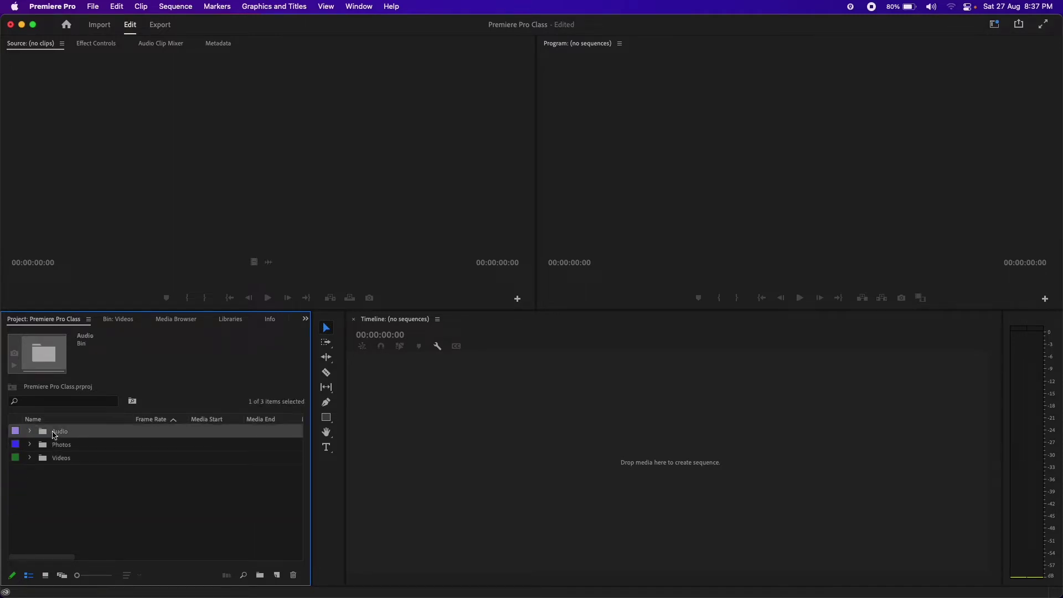
{"action": "left_click", "coordinate": [87, 496]}
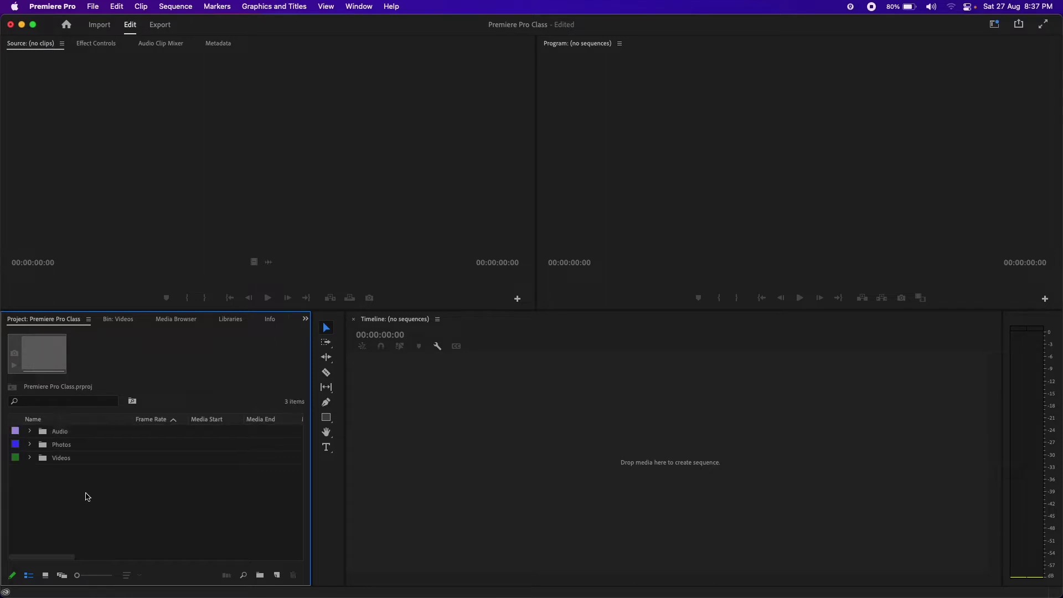
{"action": "key", "text": "super+s"}
Open the New Sequence dialog from the New Item menu.
{"action": "right_click", "coordinate": [122, 516]}
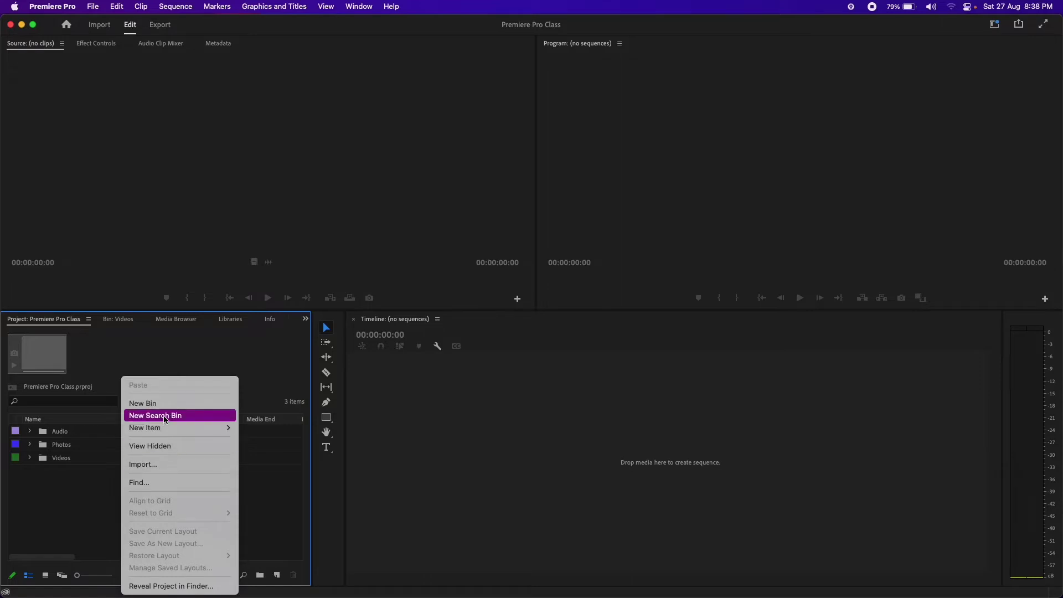
{"action": "mouse_move", "coordinate": [163, 427]}
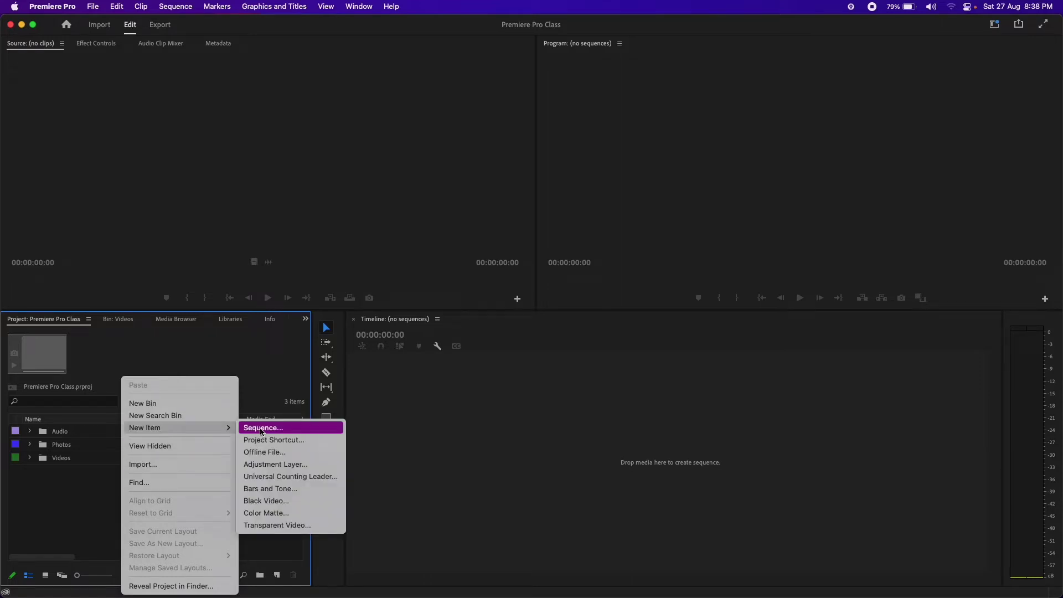
{"action": "left_click", "coordinate": [102, 493]}
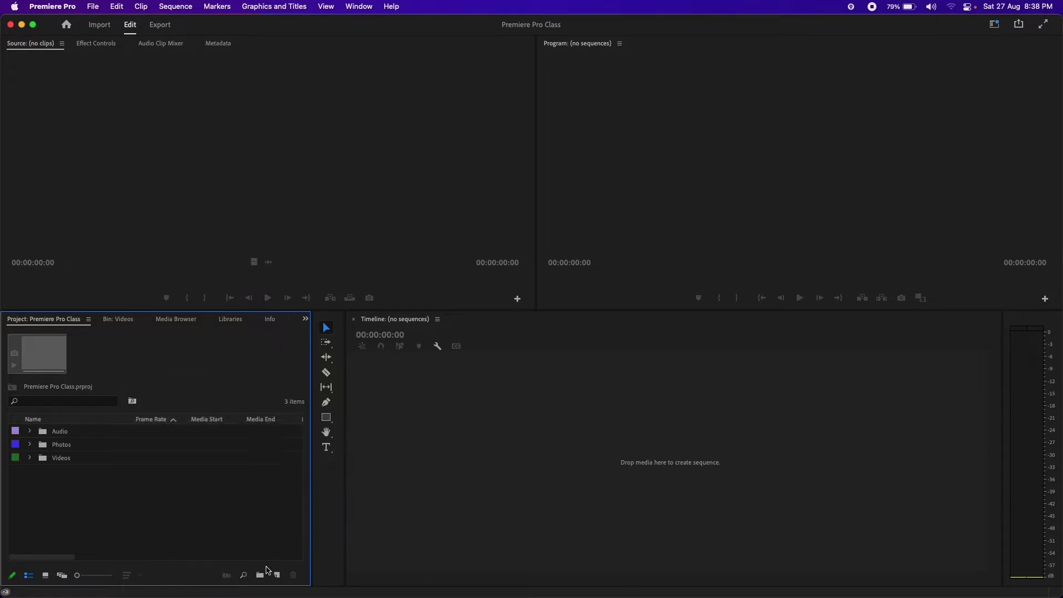
{"action": "left_click", "coordinate": [277, 577]}
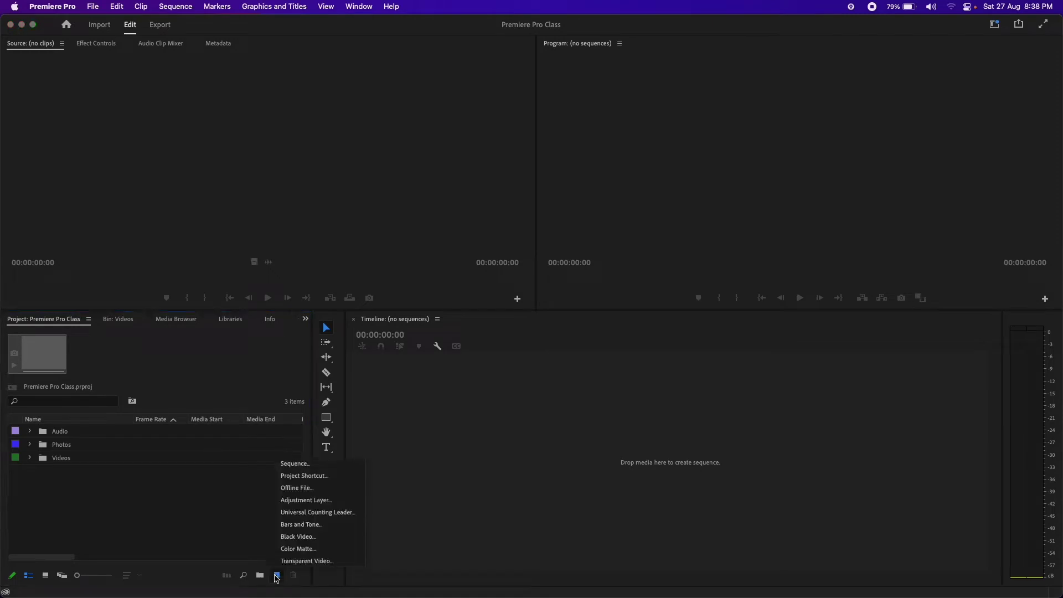
{"action": "left_click", "coordinate": [304, 469]}
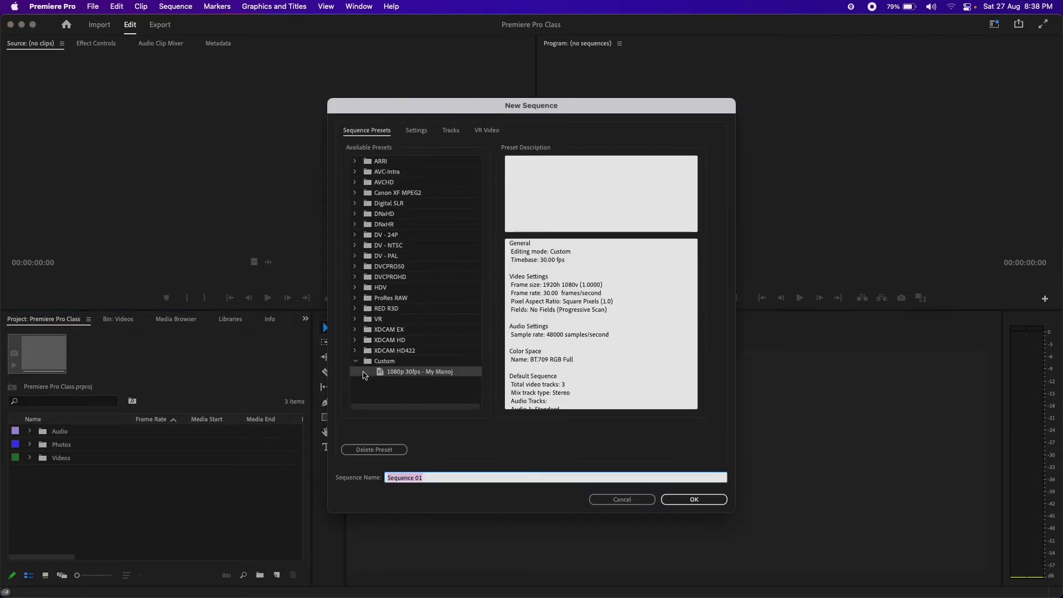
{"action": "left_click", "coordinate": [356, 361]}
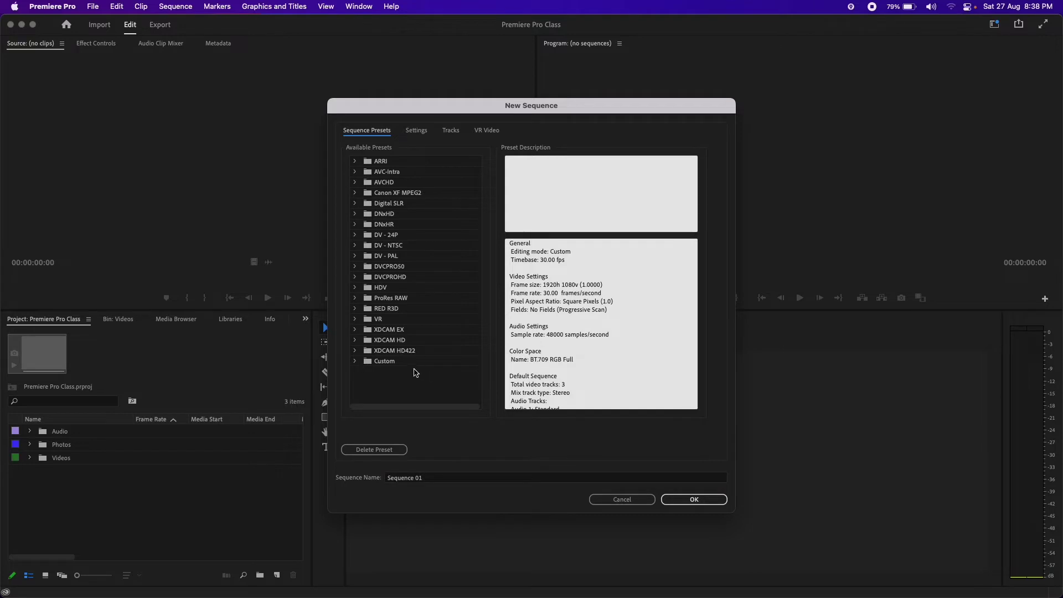
{"action": "left_click", "coordinate": [355, 362]}
{"action": "left_click", "coordinate": [356, 362]}
Browse the Digital SLR 1080p and ProRes RAW 4K presets, checking the 29.97 fps timebase.
{"action": "left_click", "coordinate": [356, 204]}
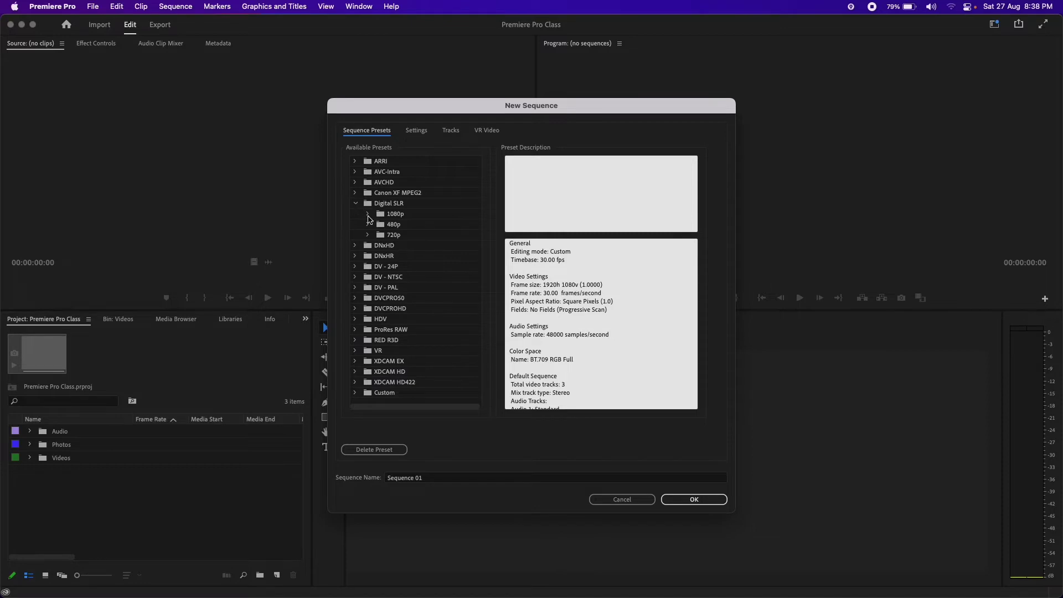
{"action": "left_click", "coordinate": [368, 214]}
{"action": "left_click", "coordinate": [368, 214]}
{"action": "left_click", "coordinate": [368, 214]}
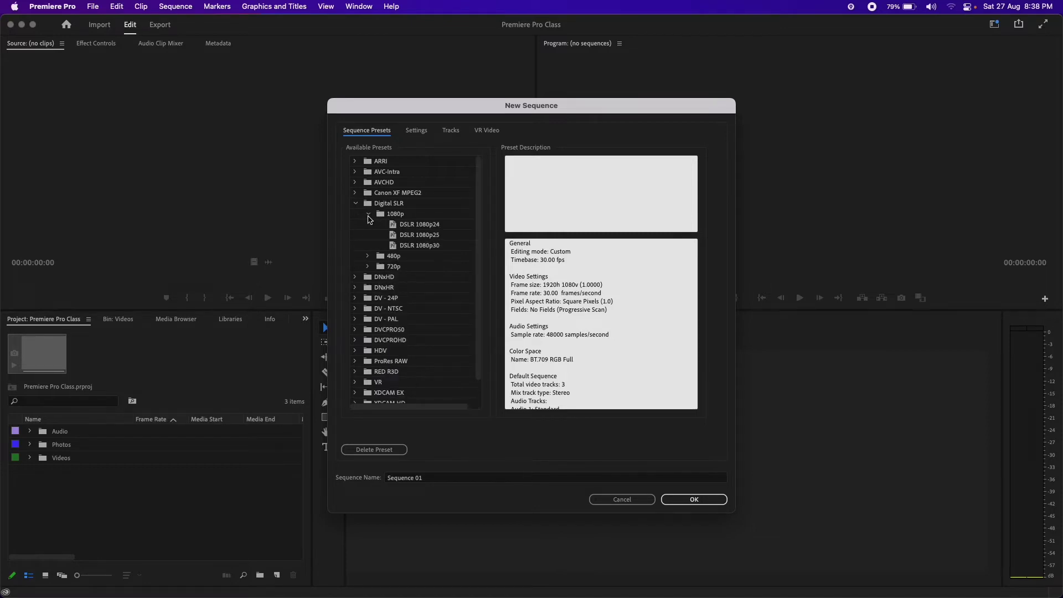
{"action": "left_click", "coordinate": [358, 204]}
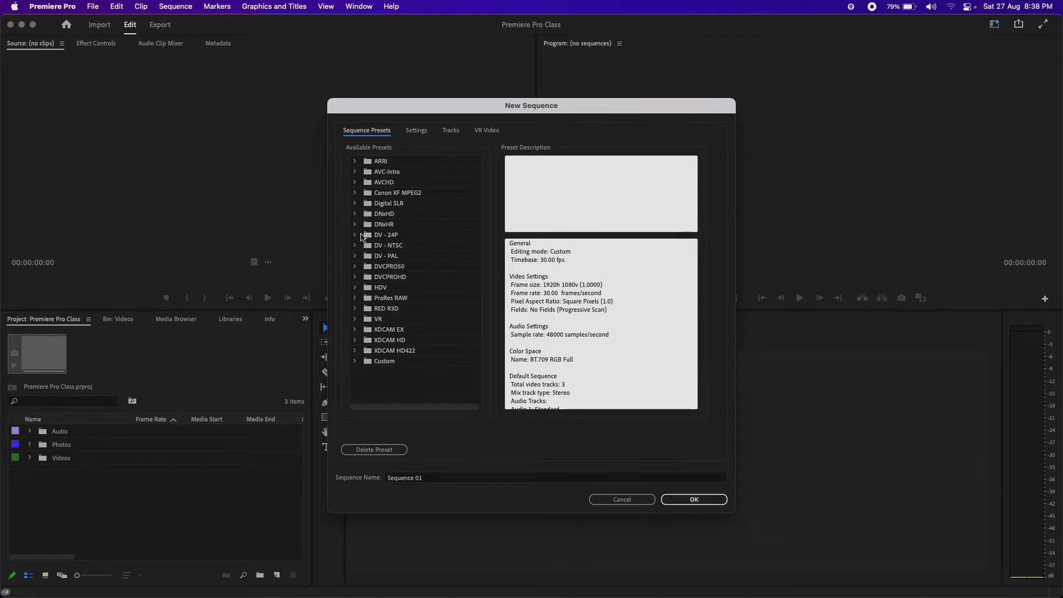
{"action": "left_click", "coordinate": [356, 298]}
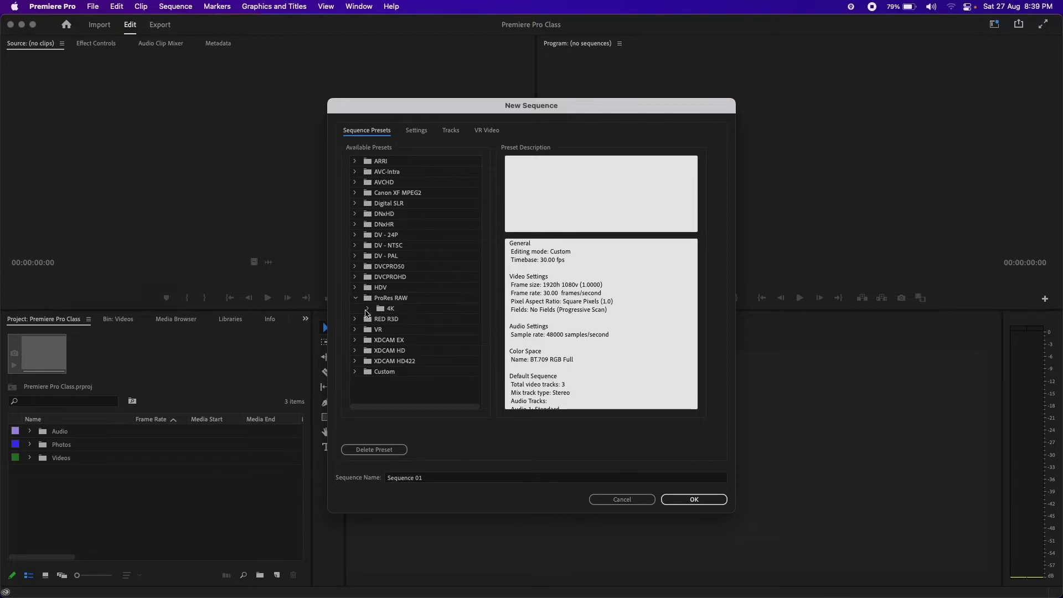
{"action": "left_click", "coordinate": [368, 309]}
{"action": "left_click", "coordinate": [418, 321]}
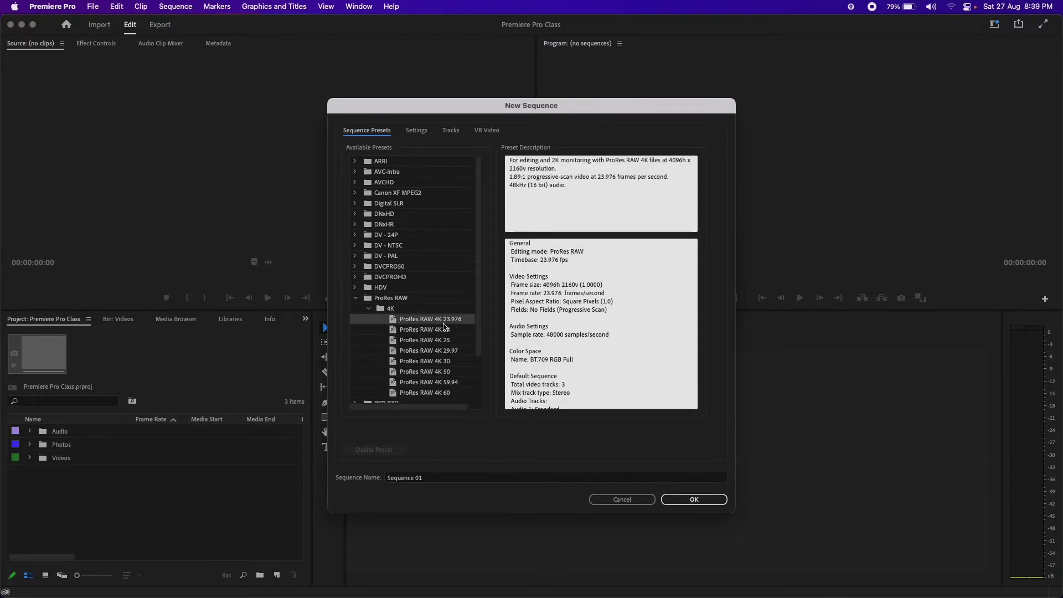
{"action": "left_click", "coordinate": [448, 332]}
{"action": "left_click", "coordinate": [449, 351]}
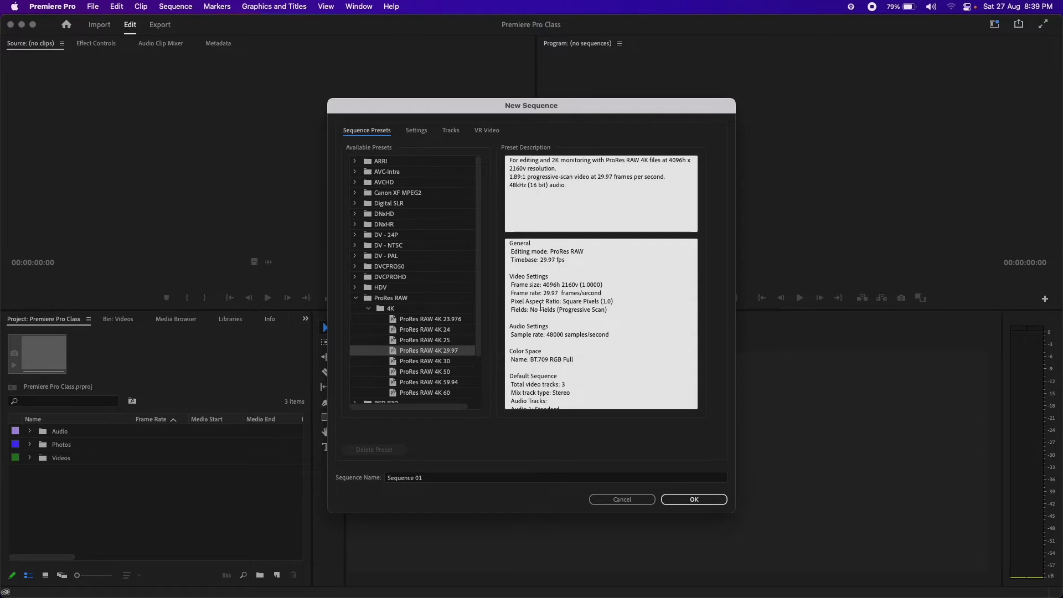
{"action": "left_click_drag", "start_coordinate": [541, 260], "coordinate": [565, 259]}
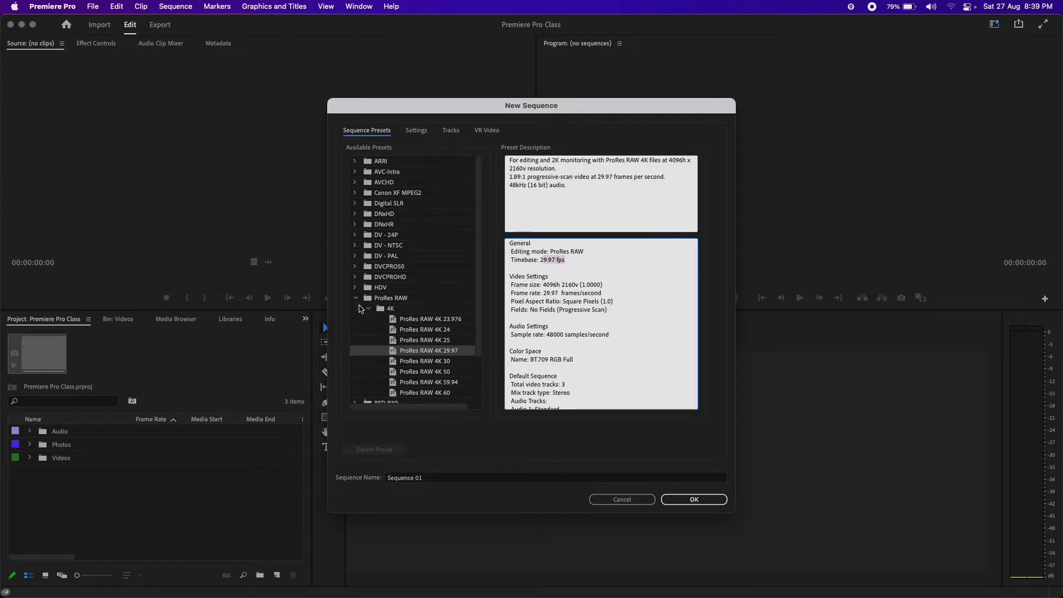
Select the DSLR 1080p30 preset under Digital SLR.
{"action": "left_click", "coordinate": [356, 298]}
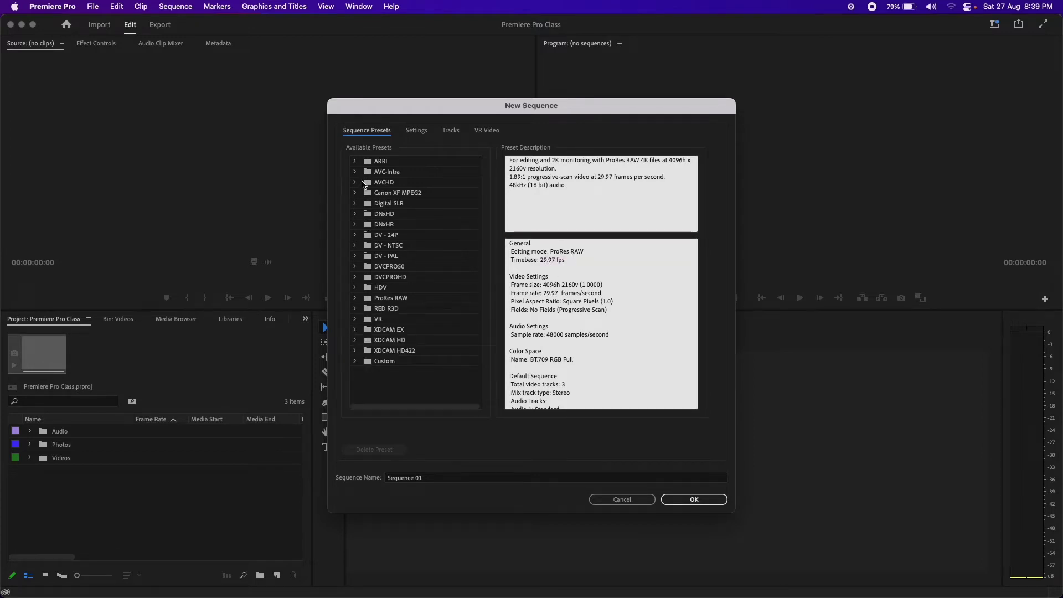
{"action": "left_click", "coordinate": [355, 204]}
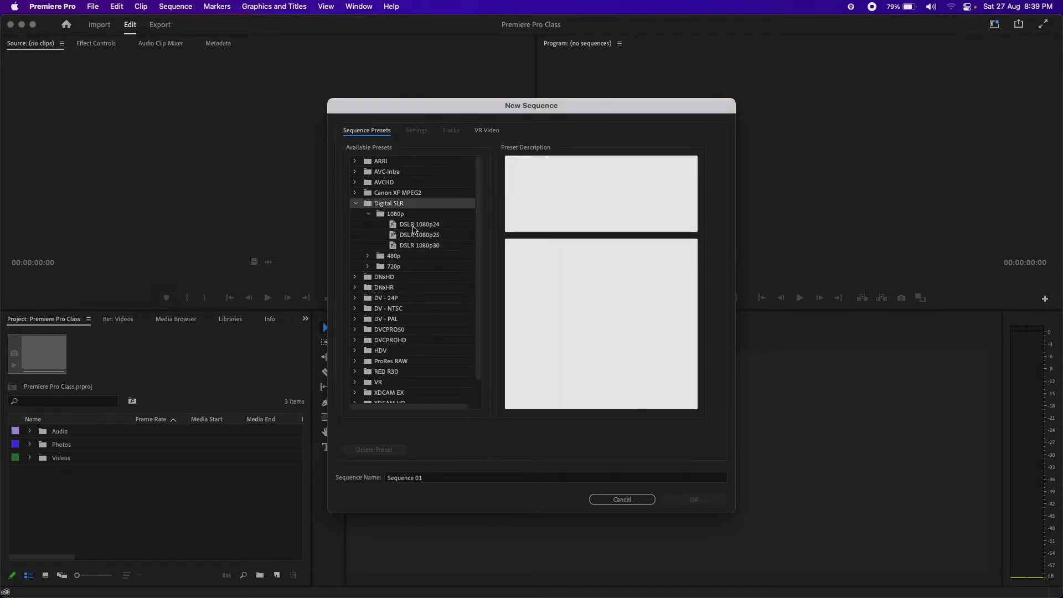
{"action": "left_click", "coordinate": [421, 228]}
{"action": "left_click", "coordinate": [422, 245]}
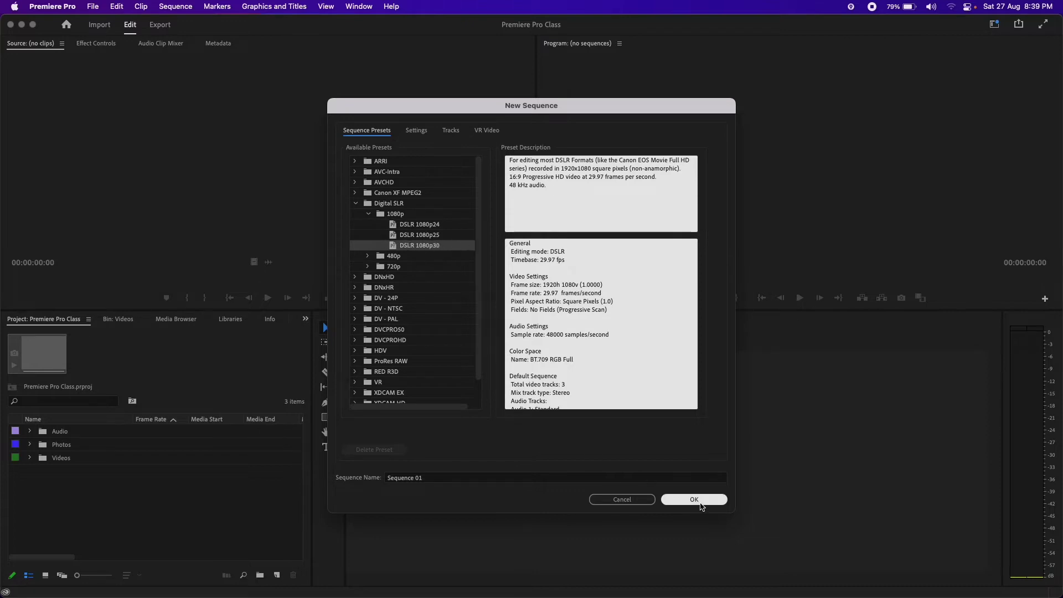
{"action": "left_click", "coordinate": [701, 506]}
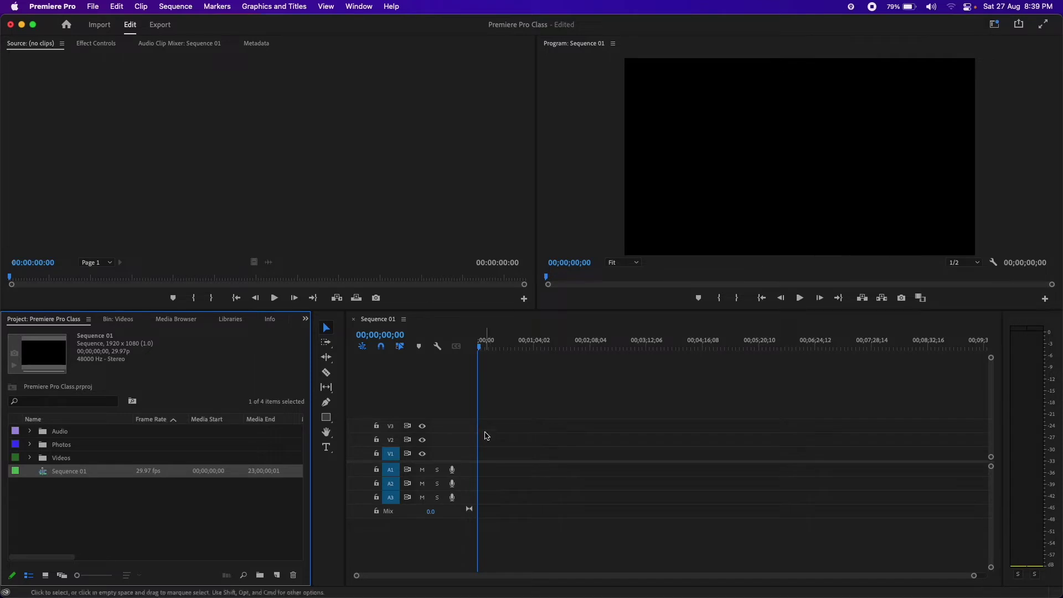
{"action": "mouse_move", "coordinate": [490, 429]}
{"action": "left_mouse_down"}
{"action": "mouse_move", "coordinate": [526, 498]}
{"action": "mouse_move", "coordinate": [609, 538]}
{"action": "left_mouse_up"}
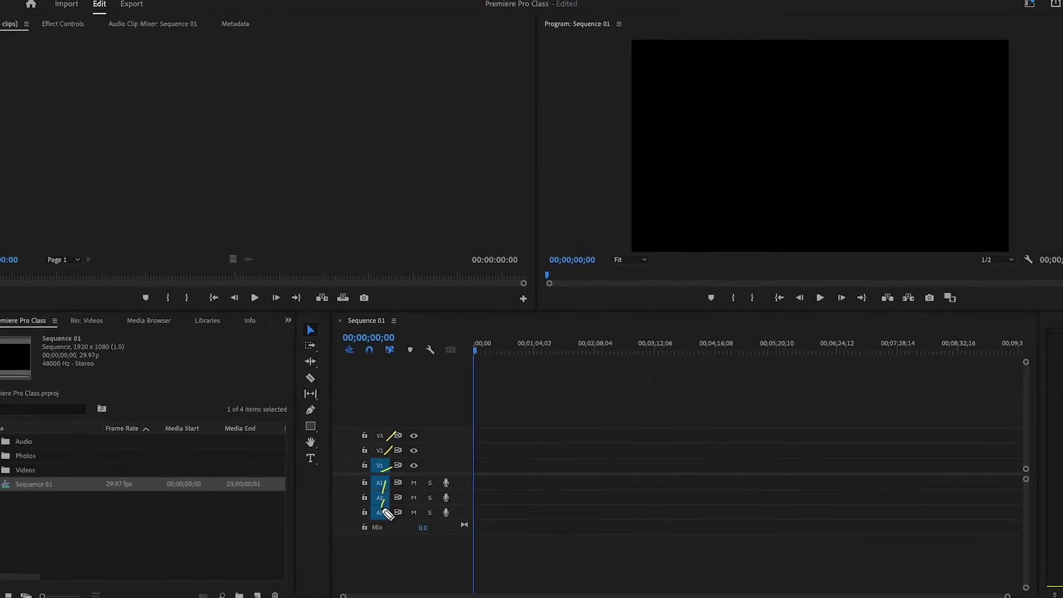
{"action": "left_click_drag", "start_coordinate": [370, 528], "coordinate": [369, 540]}
{"action": "left_click_drag", "start_coordinate": [385, 415], "coordinate": [386, 416]}
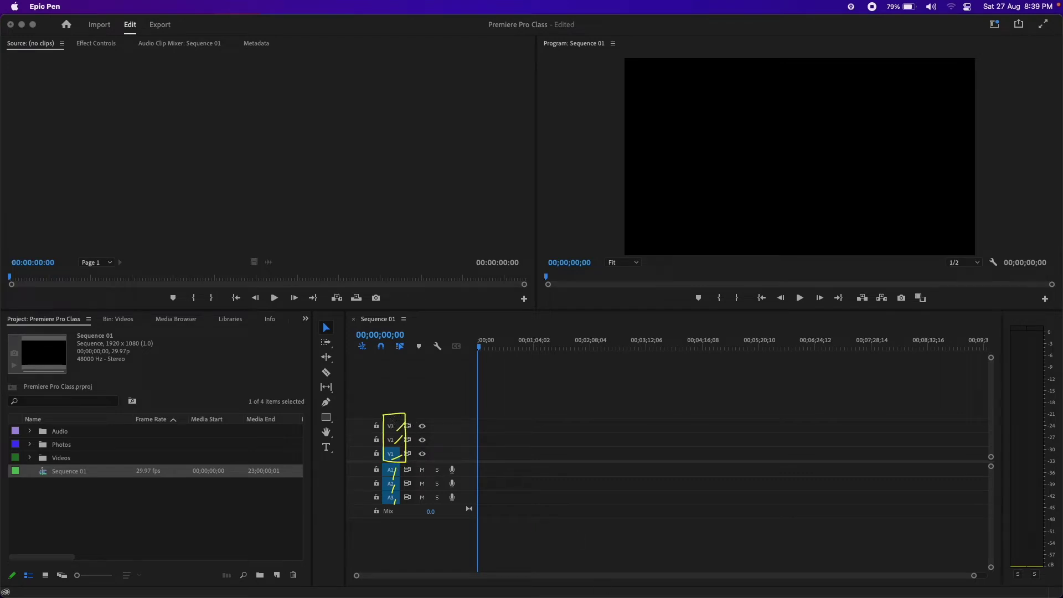
{"action": "mouse_move", "coordinate": [381, 464]}
{"action": "left_mouse_down"}
{"action": "mouse_move", "coordinate": [389, 507]}
{"action": "mouse_move", "coordinate": [383, 465]}
{"action": "mouse_move", "coordinate": [419, 476]}
{"action": "left_mouse_up"}
{"action": "key", "text": "ctrl+shift+c"}
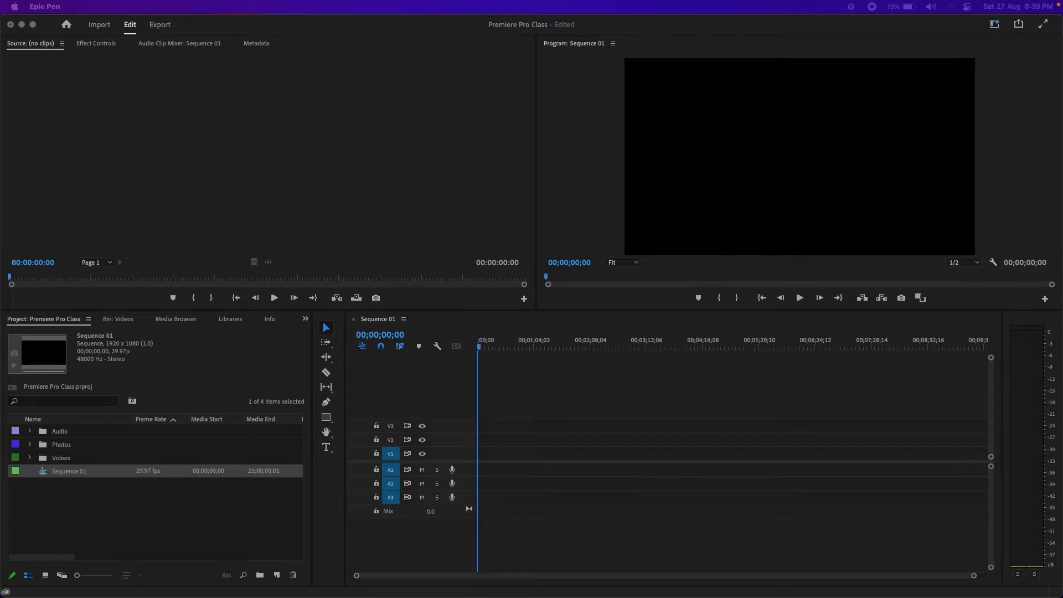
{"action": "left_click", "coordinate": [548, 437]}
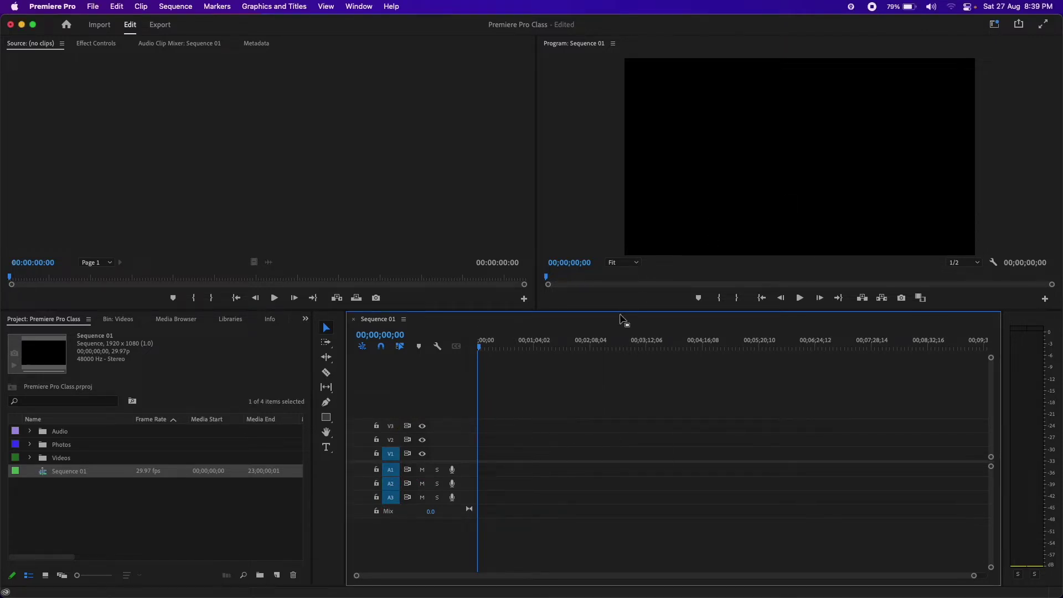
{"action": "left_click", "coordinate": [781, 188]}
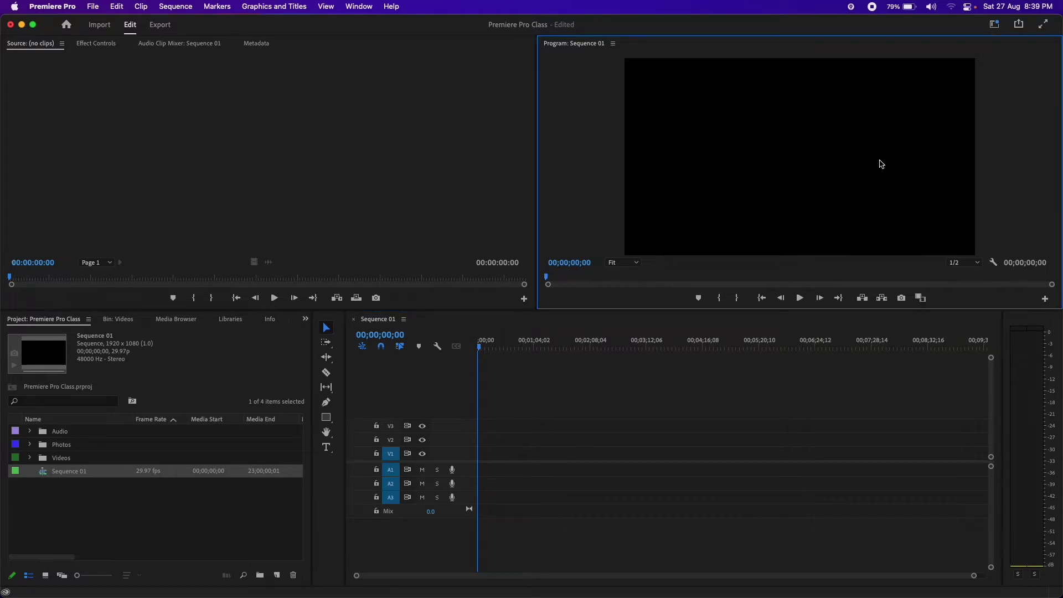
{"action": "left_click", "coordinate": [524, 447]}
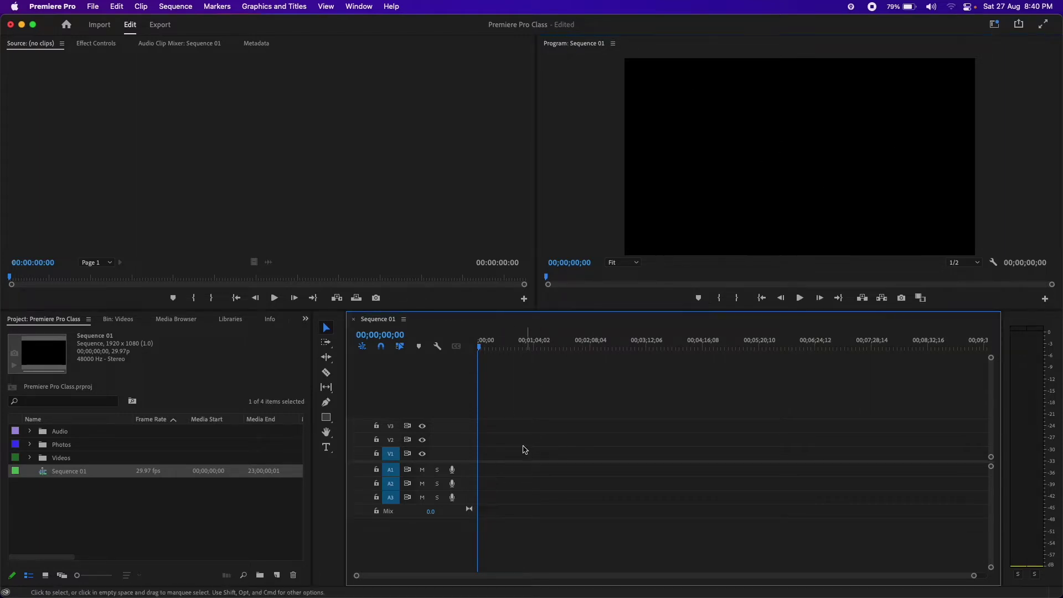
Expand the Videos bin and load pexels-koolshooters-8512786.mp4 into the Source Monitor.
{"action": "left_click", "coordinate": [30, 458]}
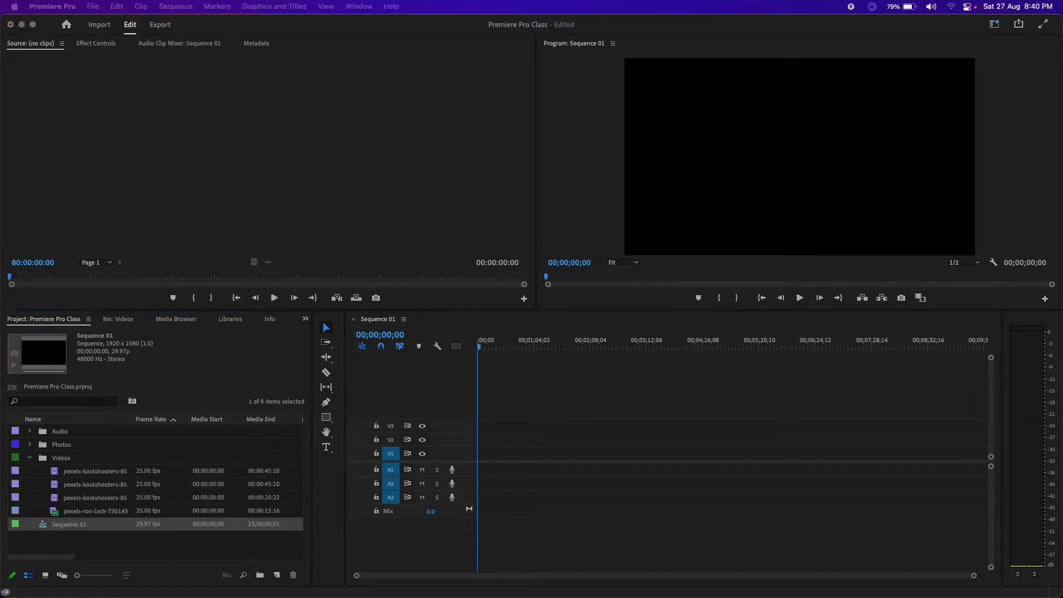
{"action": "mouse_move", "coordinate": [11, 466]}
{"action": "left_mouse_down"}
{"action": "mouse_move", "coordinate": [15, 518]}
{"action": "mouse_move", "coordinate": [18, 470]}
{"action": "left_mouse_up"}
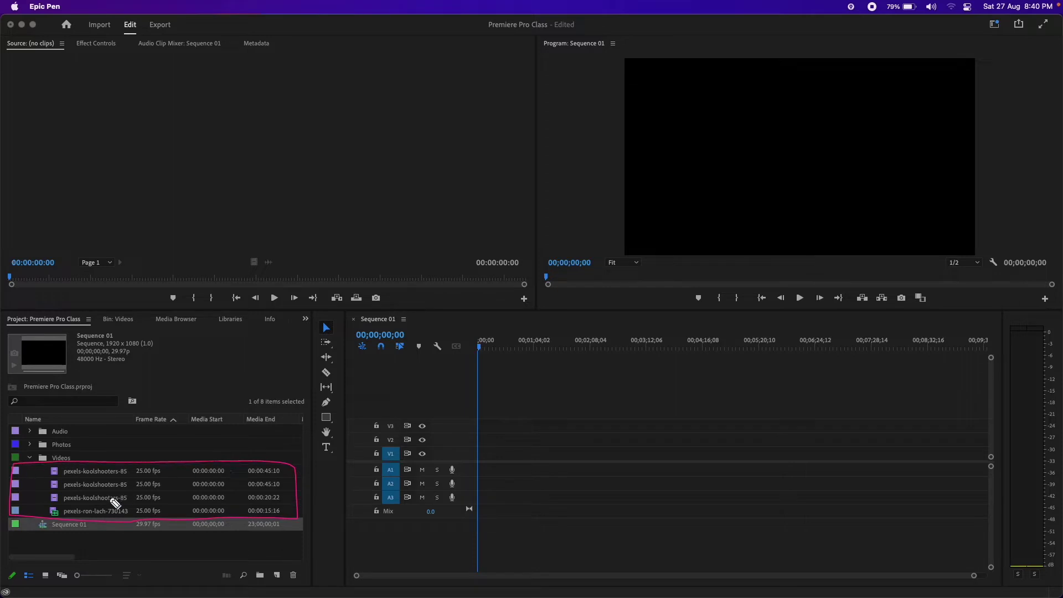
{"action": "left_click_drag", "start_coordinate": [111, 497], "coordinate": [508, 464]}
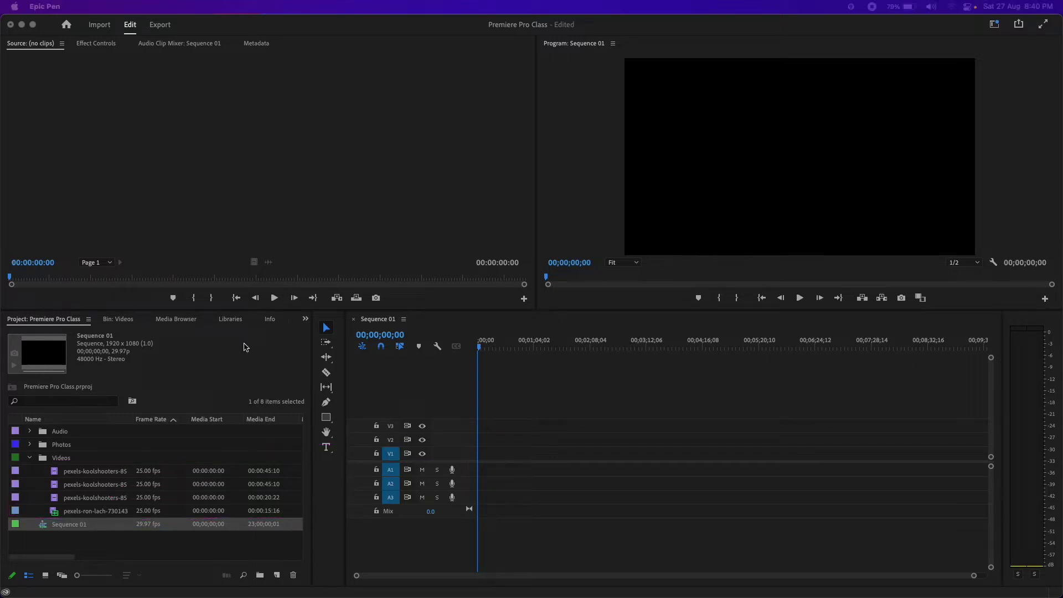
{"action": "left_click", "coordinate": [71, 478]}
{"action": "left_click", "coordinate": [151, 471]}
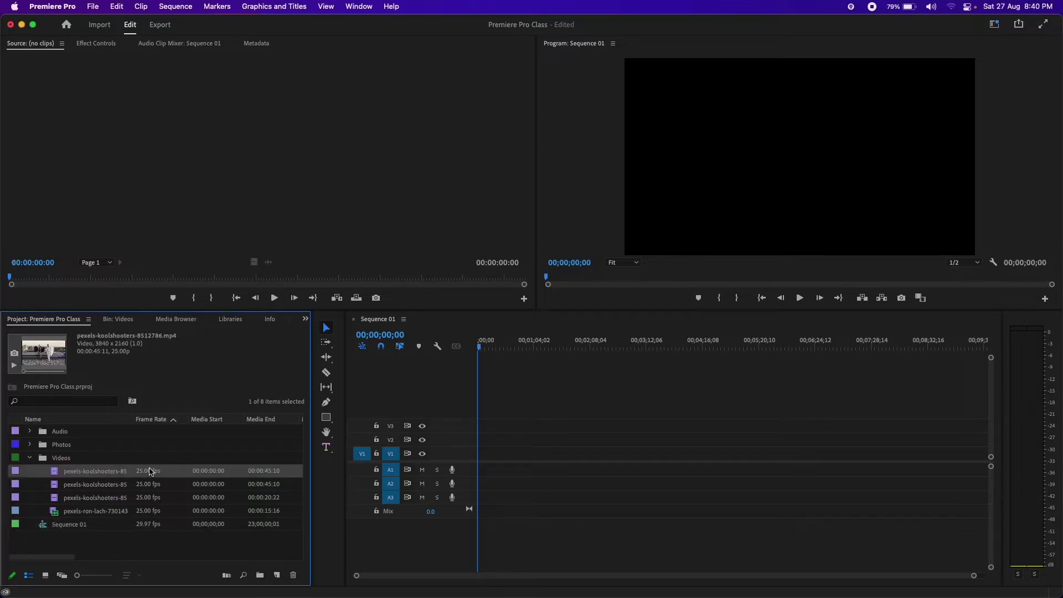
{"action": "double_click", "coordinate": [58, 474]}
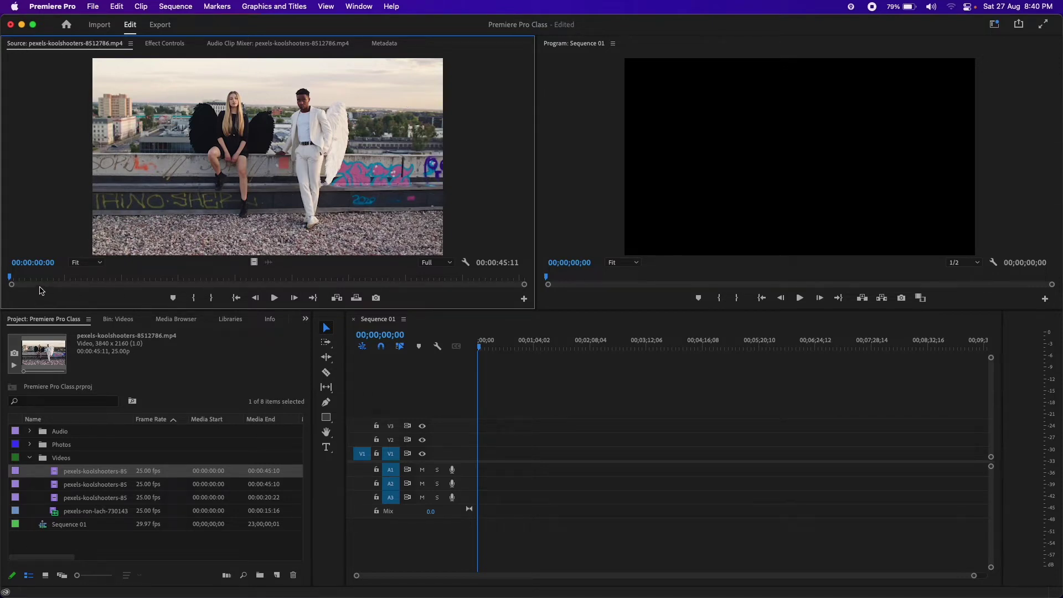
{"action": "mouse_move", "coordinate": [59, 475]}
{"action": "left_mouse_down"}
{"action": "mouse_move", "coordinate": [503, 457]}
{"action": "mouse_move", "coordinate": [484, 455]}
{"action": "left_mouse_up"}
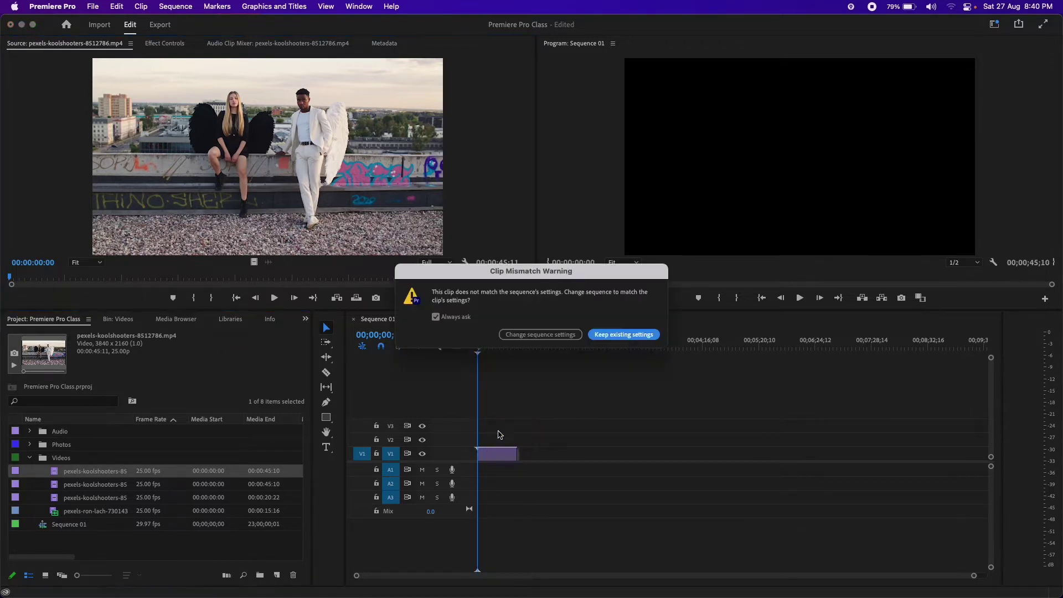
{"action": "left_click", "coordinate": [609, 334]}
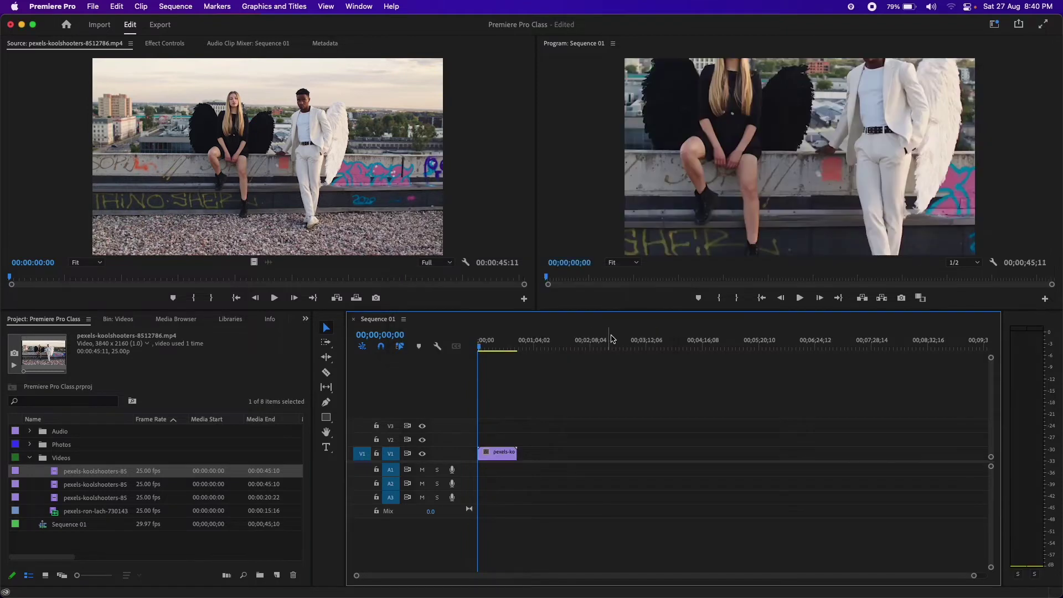
{"action": "left_click", "coordinate": [509, 453]}
{"action": "key", "text": "space"}
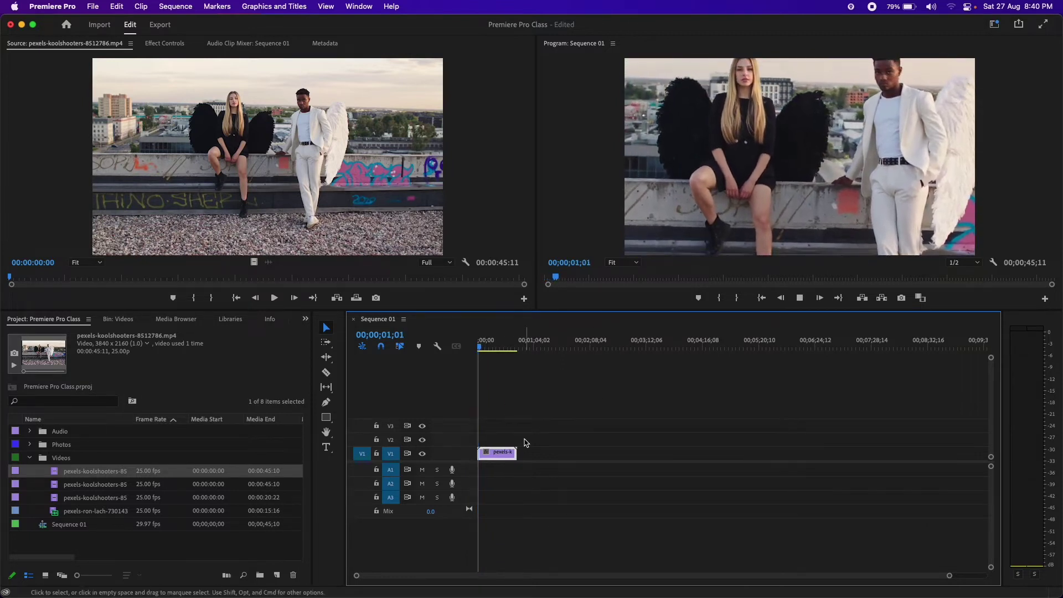
{"action": "key", "text": "space"}
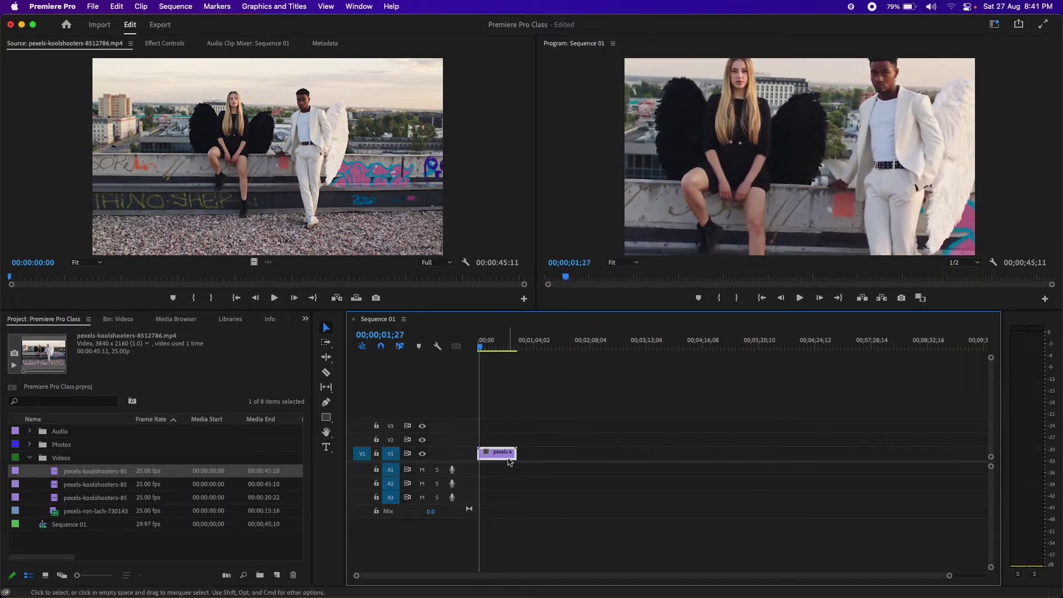
{"action": "left_click", "coordinate": [12, 280]}
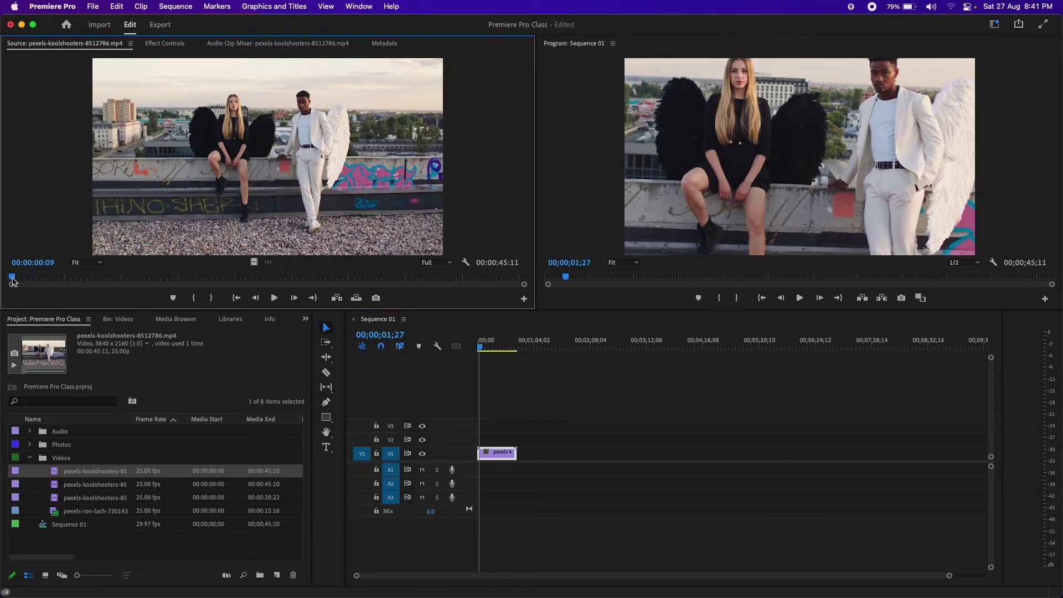
{"action": "left_click", "coordinate": [491, 455]}
{"action": "key", "text": "Delete"}
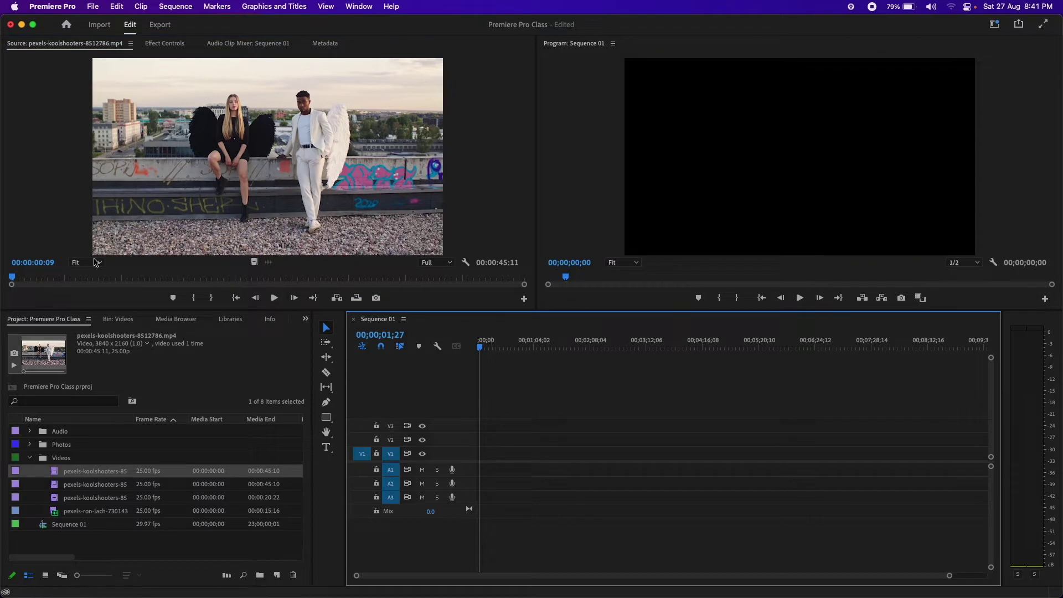
Mark 00:00:13:22–00:00:17:08 in the koolshooters clip and place its video only at the start of V1.
{"action": "left_click", "coordinate": [124, 270]}
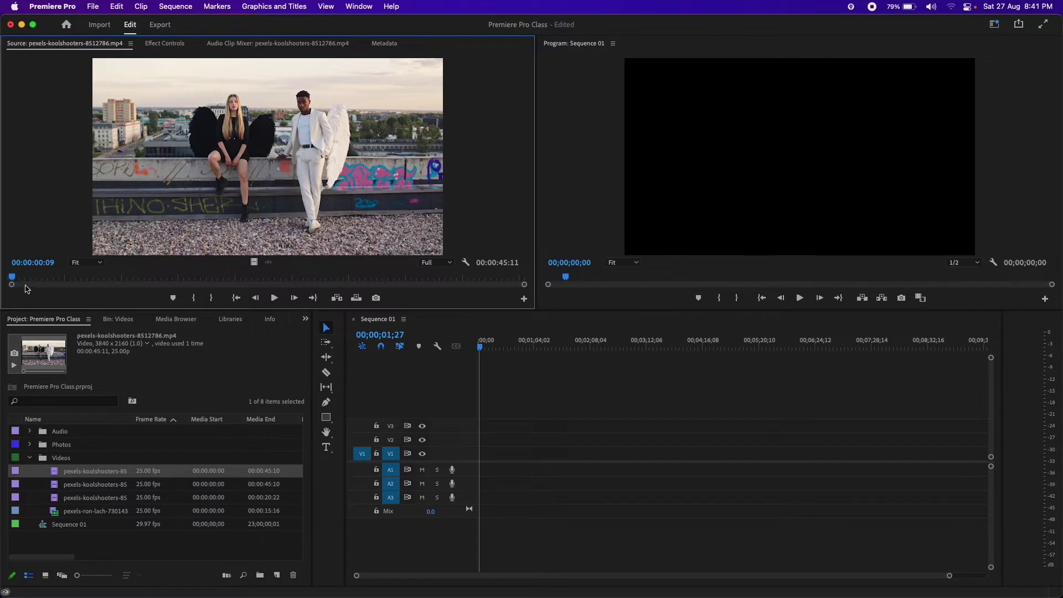
{"action": "left_click_drag", "start_coordinate": [12, 281], "coordinate": [178, 281]}
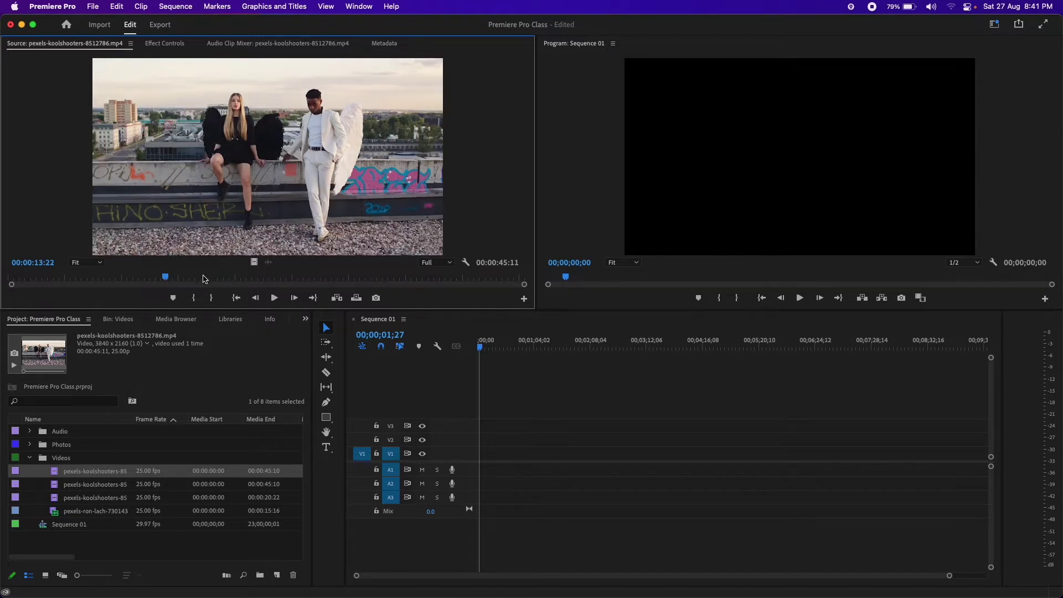
{"action": "left_click", "coordinate": [193, 298]}
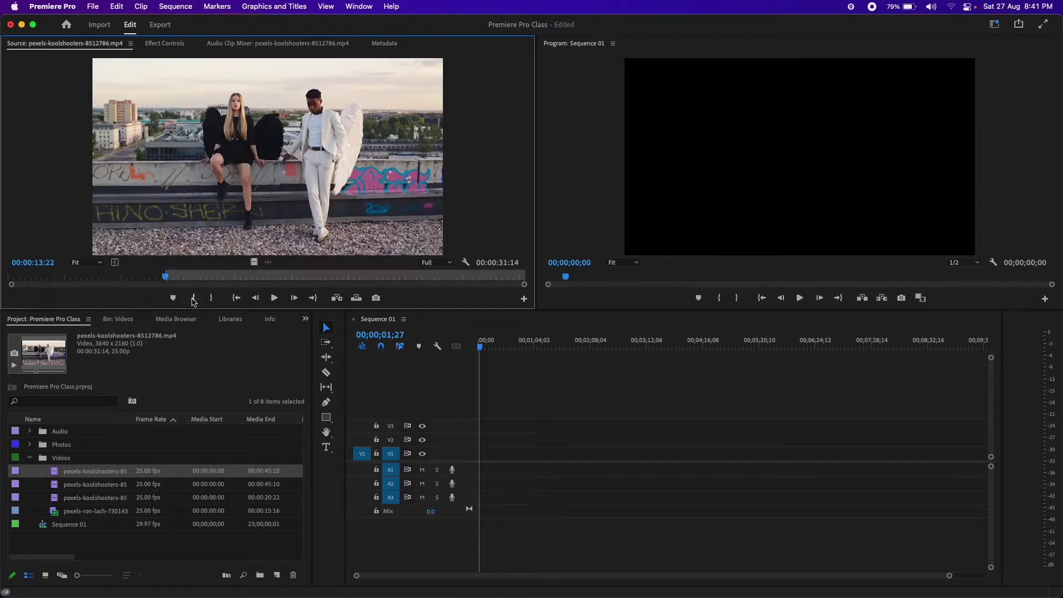
{"action": "left_click_drag", "start_coordinate": [166, 279], "coordinate": [204, 280]}
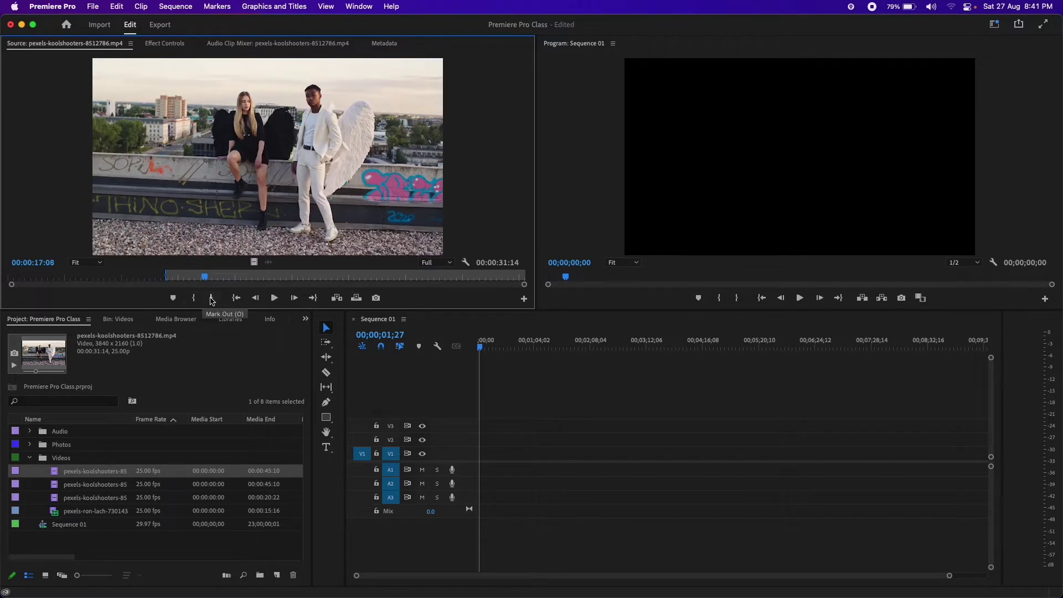
{"action": "left_click", "coordinate": [212, 297]}
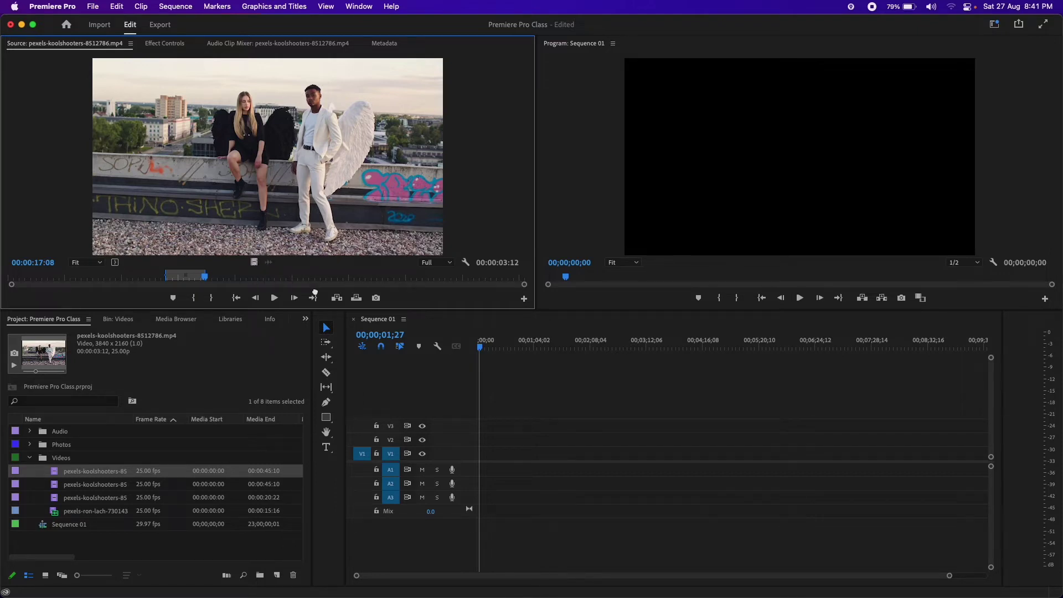
{"action": "left_click_drag", "start_coordinate": [244, 264], "coordinate": [487, 454]}
{"action": "left_click", "coordinate": [603, 335]}
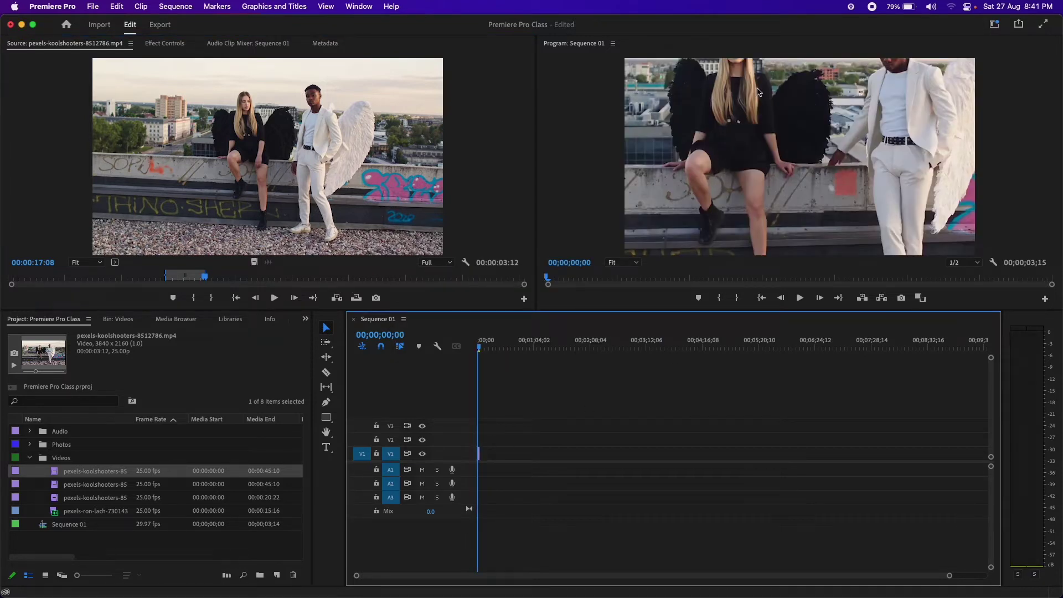
Set the V1 clip's Motion Scale to 50 in Effect Controls.
{"action": "left_click", "coordinate": [829, 125]}
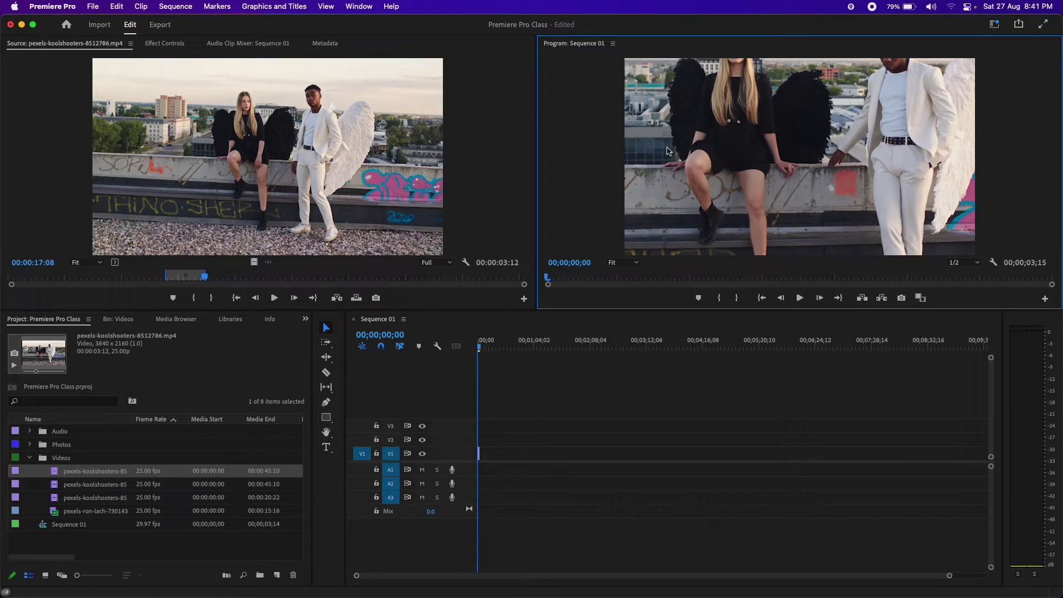
{"action": "left_click", "coordinate": [481, 458]}
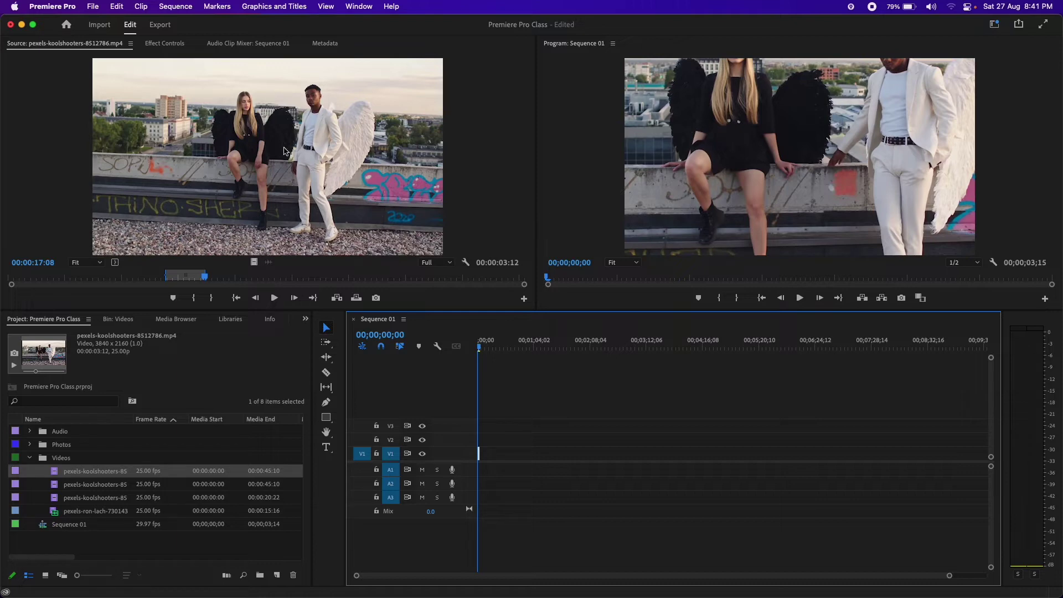
{"action": "left_click", "coordinate": [166, 43]}
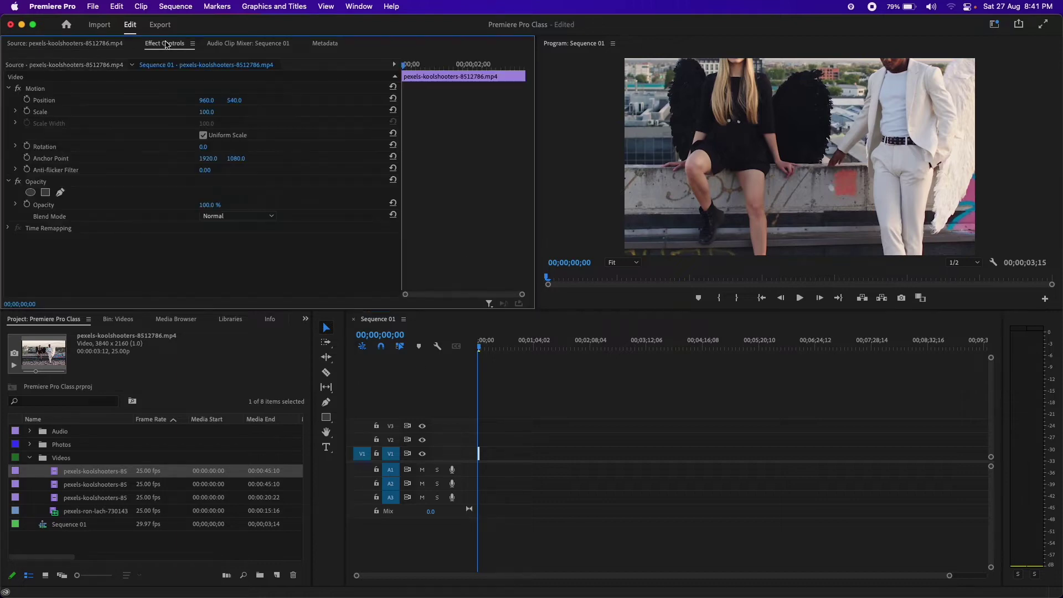
{"action": "left_click", "coordinate": [213, 111]}
{"action": "type", "text": "50"}
{"action": "key", "text": "Return"}
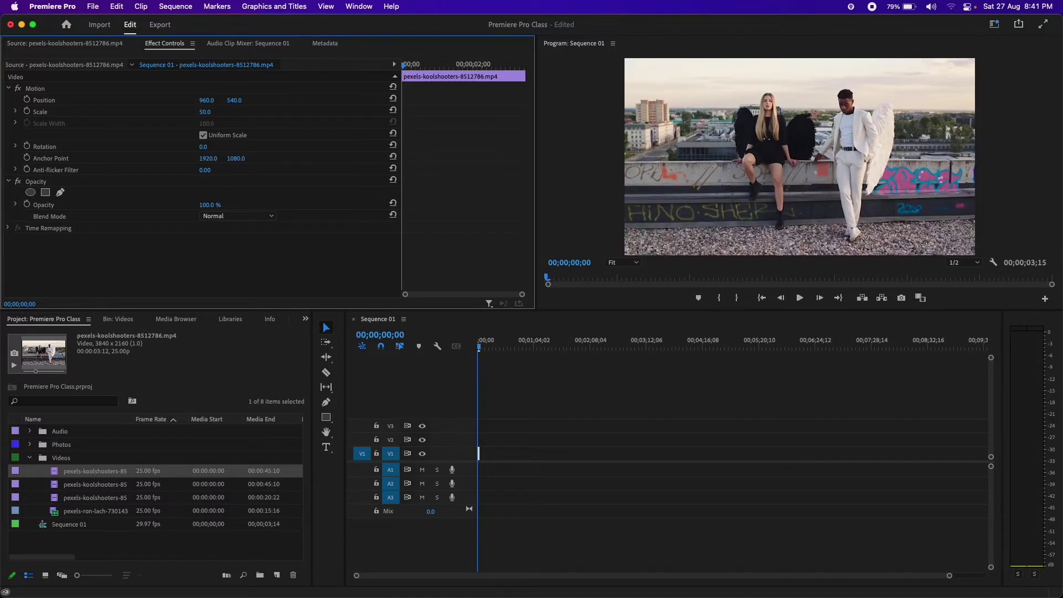
Switch back to the Source monitor showing the marked koolshooters clip.
{"action": "left_click", "coordinate": [108, 44]}
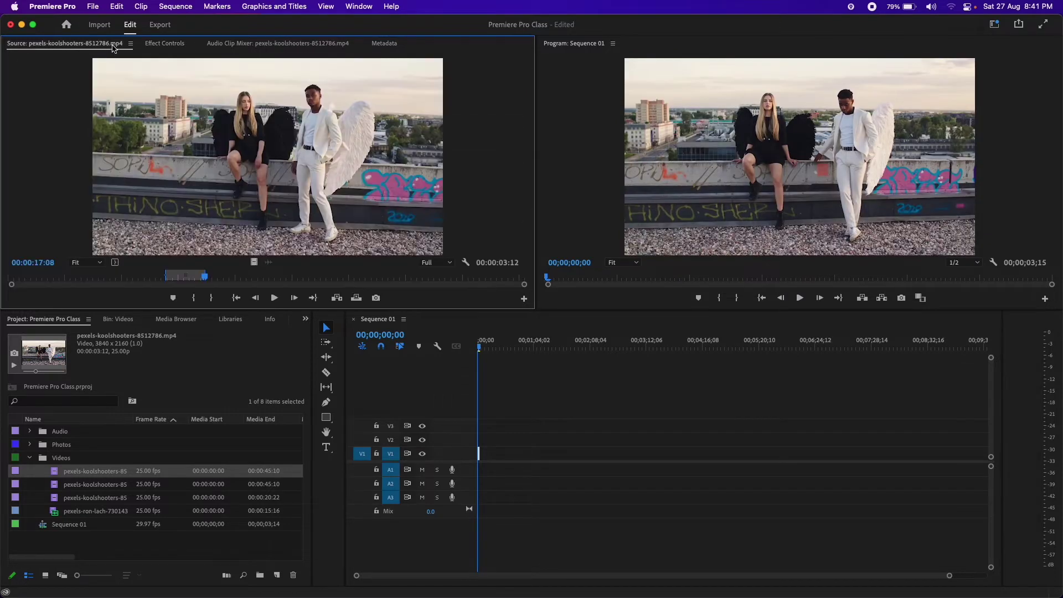
{"action": "left_click", "coordinate": [169, 47]}
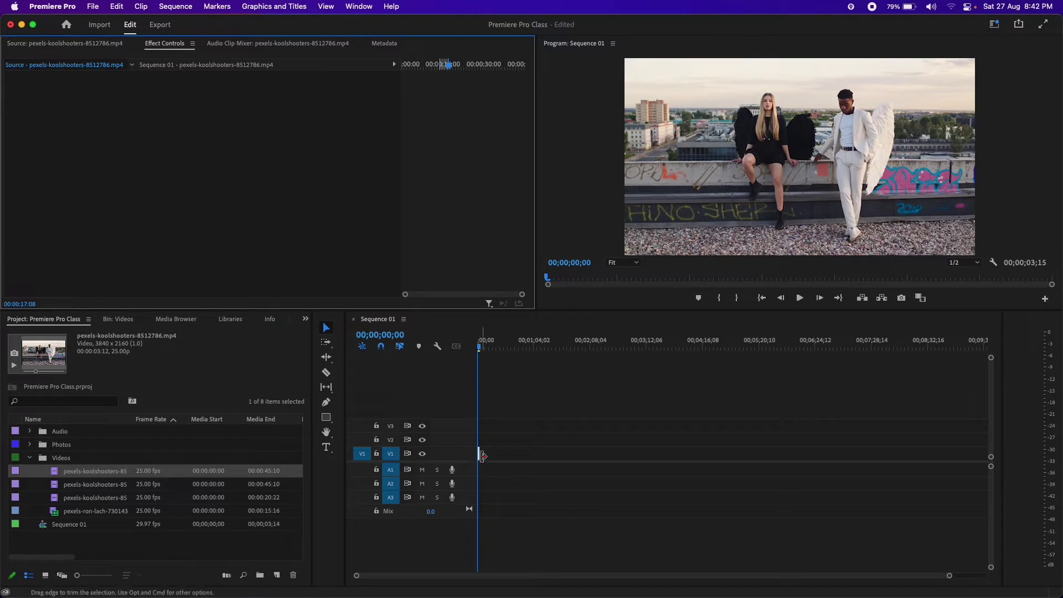
{"action": "left_click", "coordinate": [105, 47]}
{"action": "left_click", "coordinate": [169, 46]}
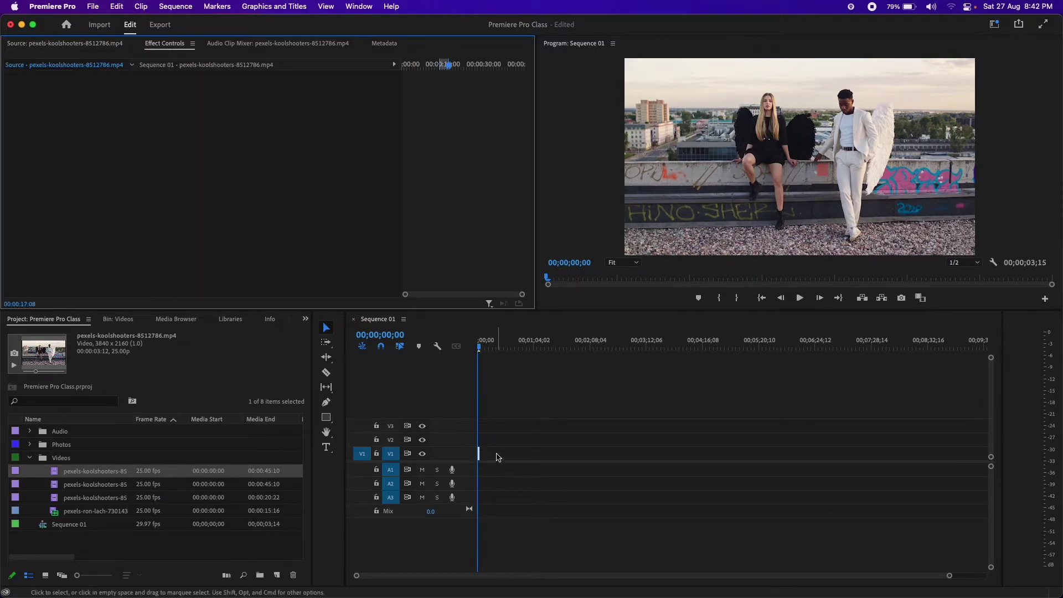
{"action": "left_click", "coordinate": [114, 49]}
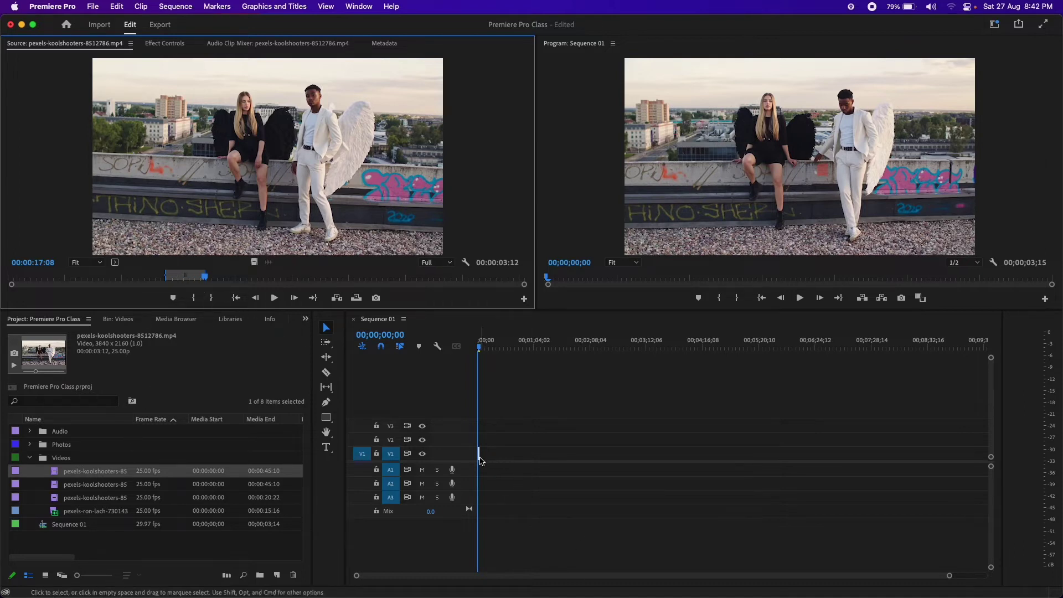
Preview the koolshooters 8530646 clip and the ron-lach brides clip in the Source monitor.
{"action": "left_click", "coordinate": [64, 486]}
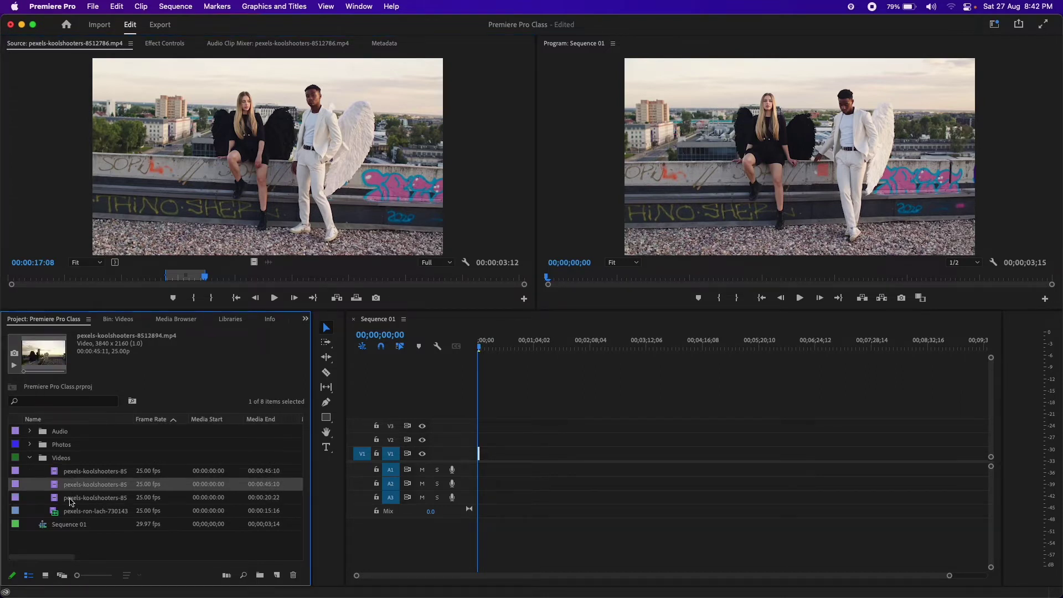
{"action": "left_click", "coordinate": [67, 498]}
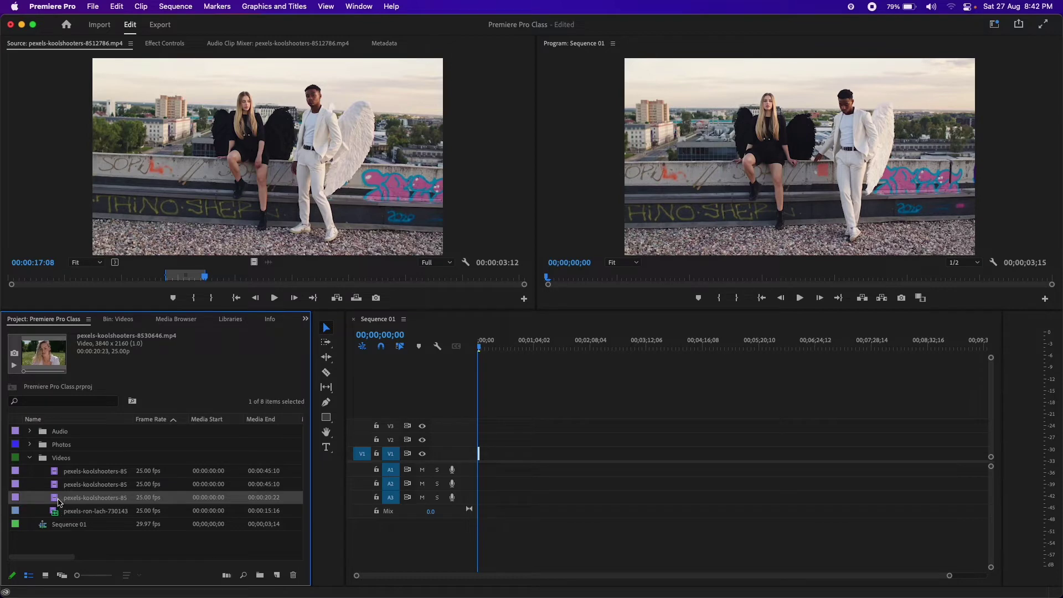
{"action": "double_click", "coordinate": [59, 501]}
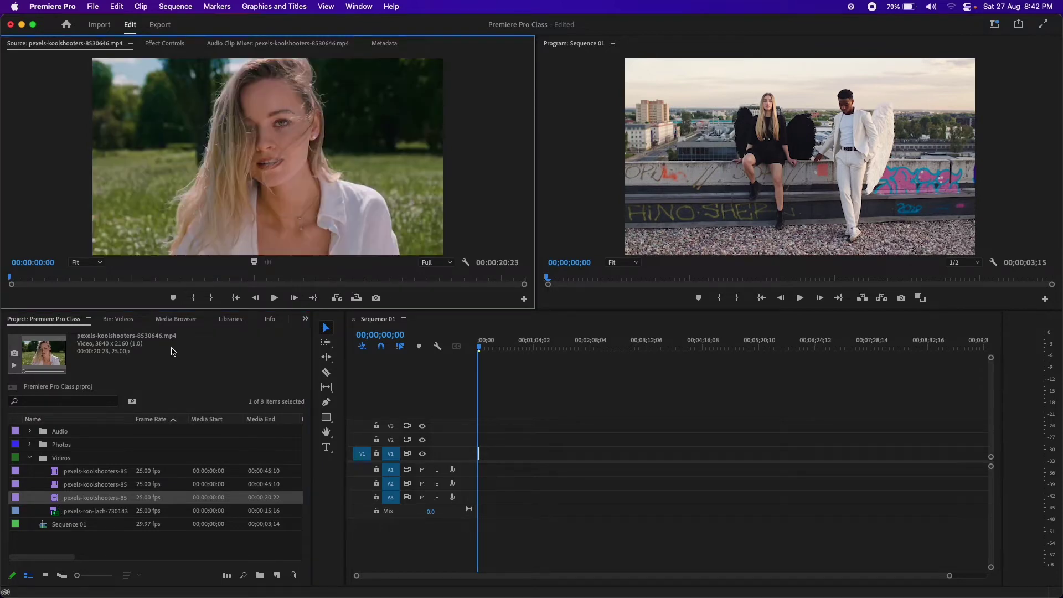
{"action": "left_click", "coordinate": [82, 512]}
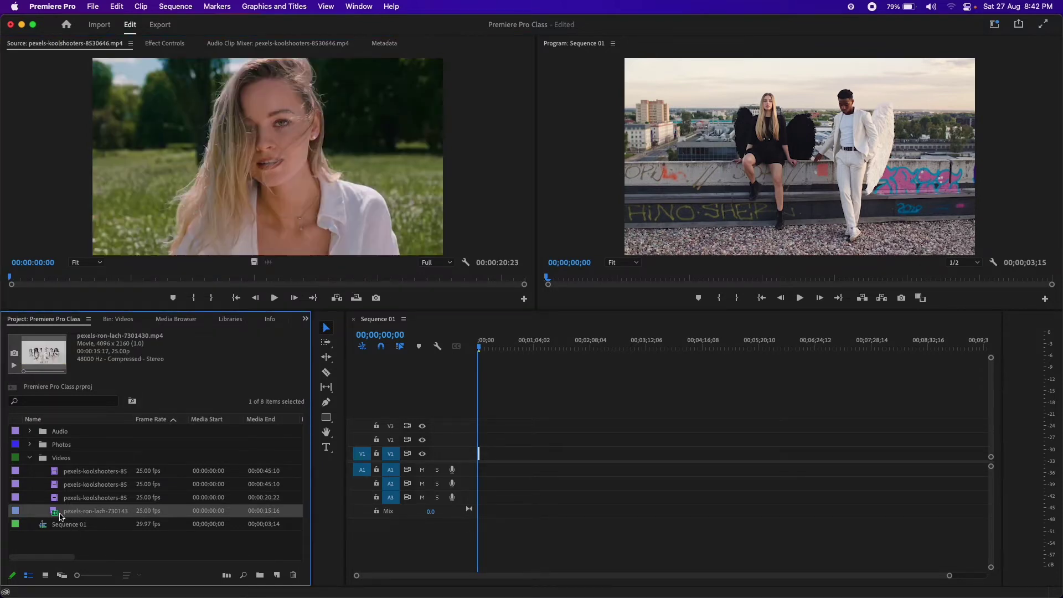
{"action": "left_click_drag", "start_coordinate": [59, 516], "coordinate": [183, 166]}
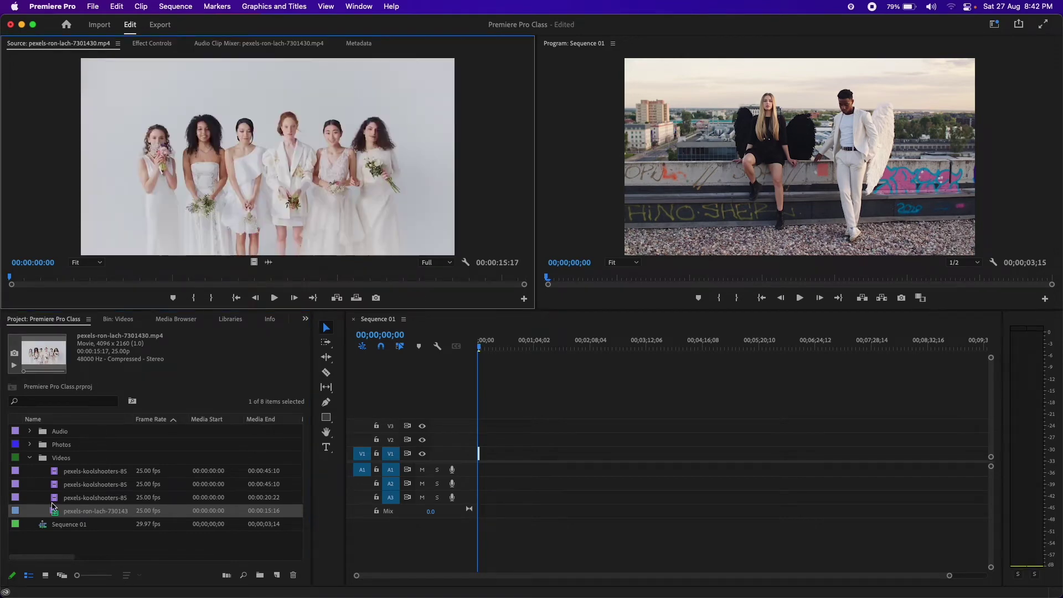
{"action": "left_click_drag", "start_coordinate": [52, 509], "coordinate": [216, 150]}
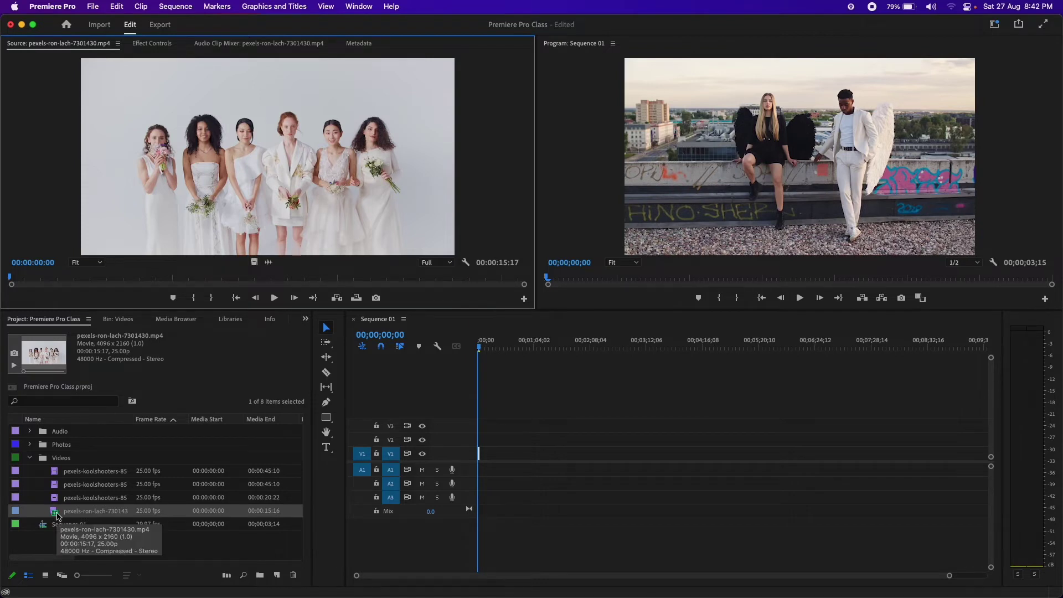
Place the ron-lach brides clip at the start of V1 and A1, then fit the sequence in view.
{"action": "left_click_drag", "start_coordinate": [57, 517], "coordinate": [469, 497]}
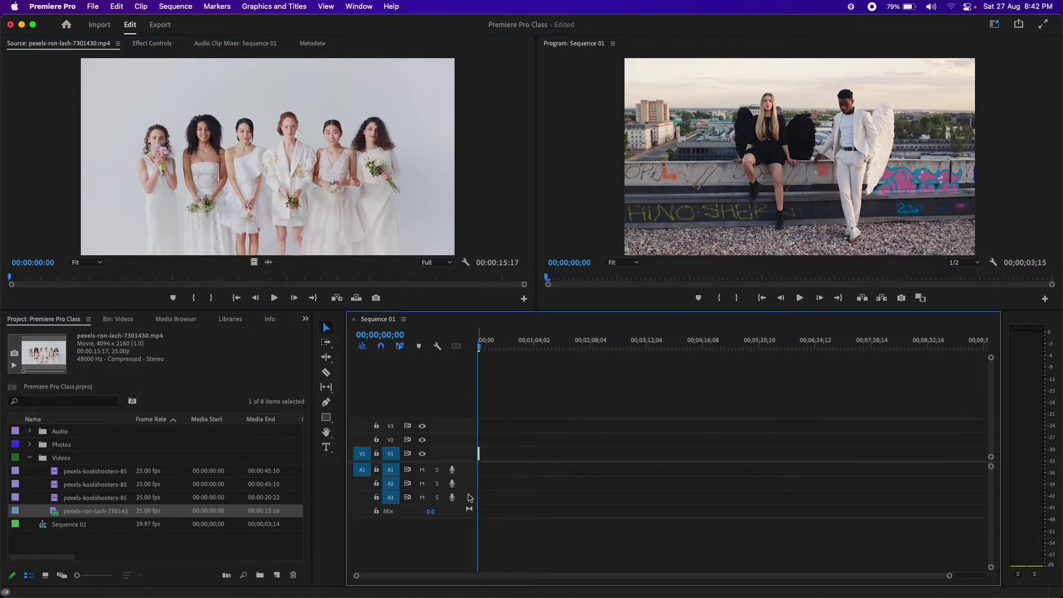
{"action": "key", "text": "cmd+z"}
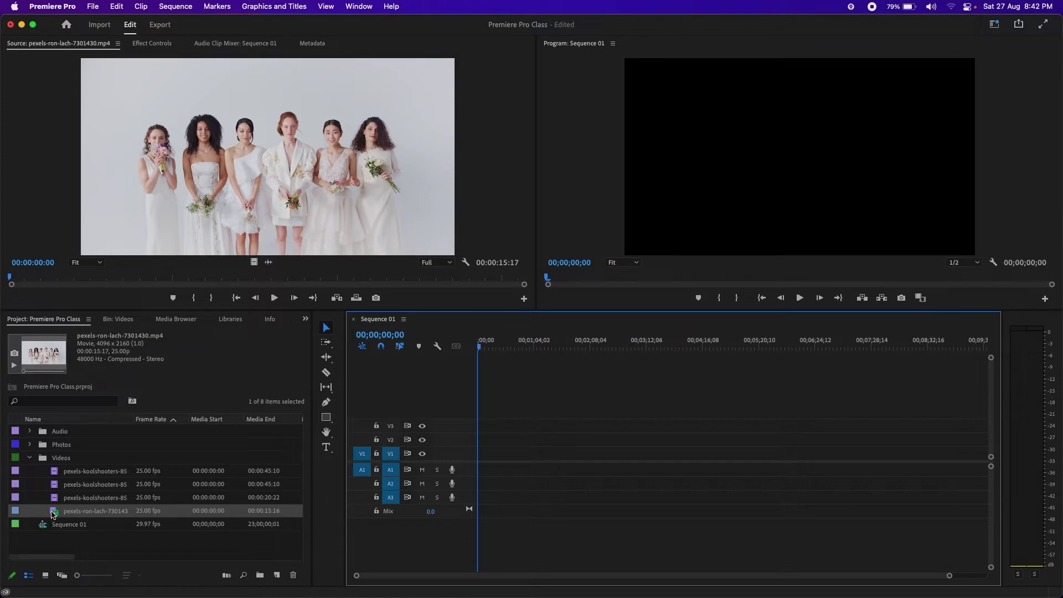
{"action": "left_click_drag", "start_coordinate": [54, 514], "coordinate": [485, 435]}
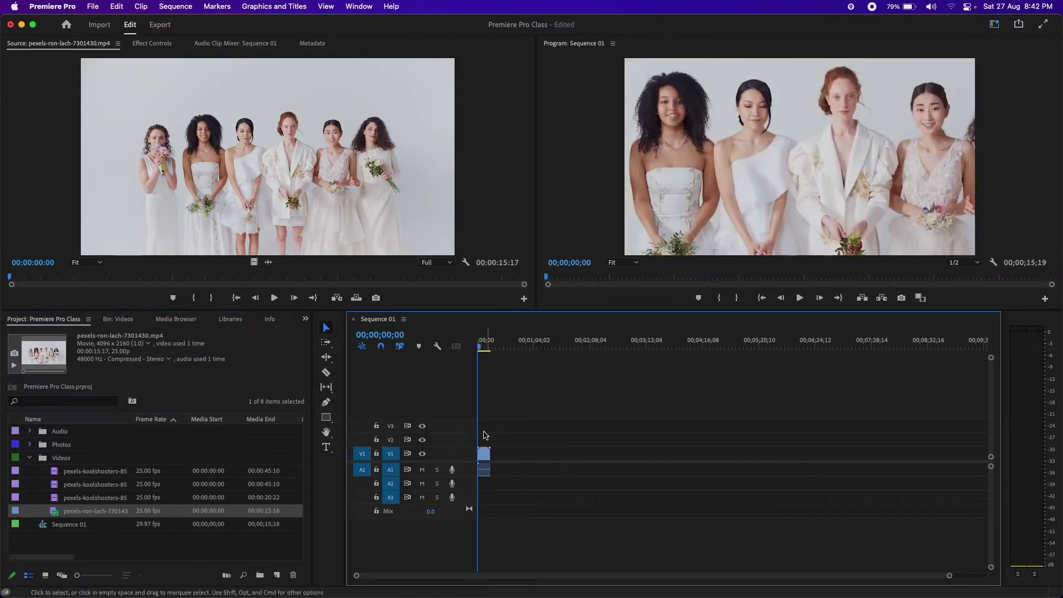
{"action": "key", "text": "backslash"}
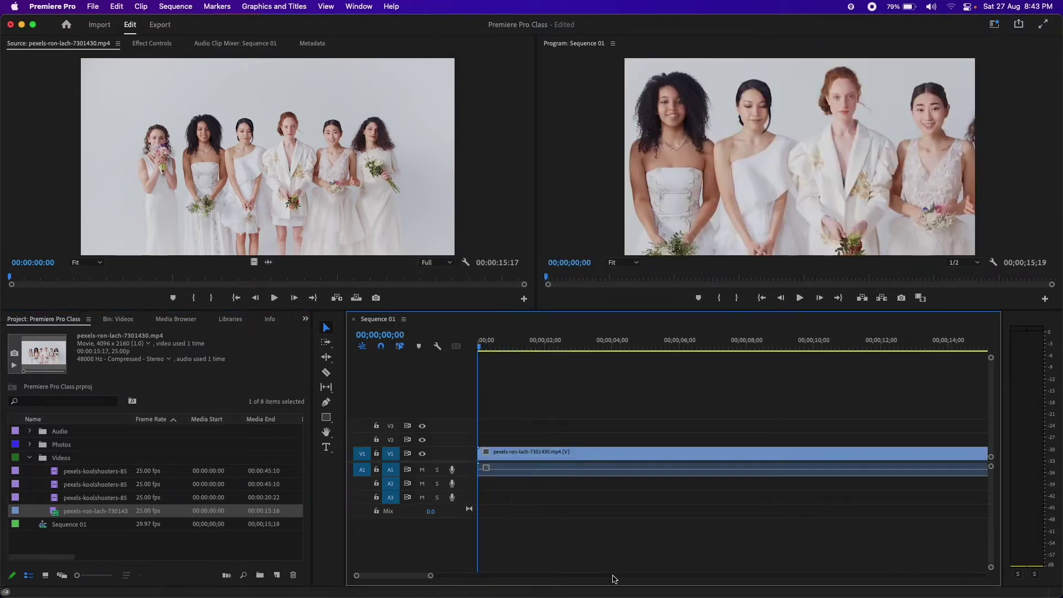
{"action": "key", "text": "minus"}
{"action": "key", "text": "minus"}
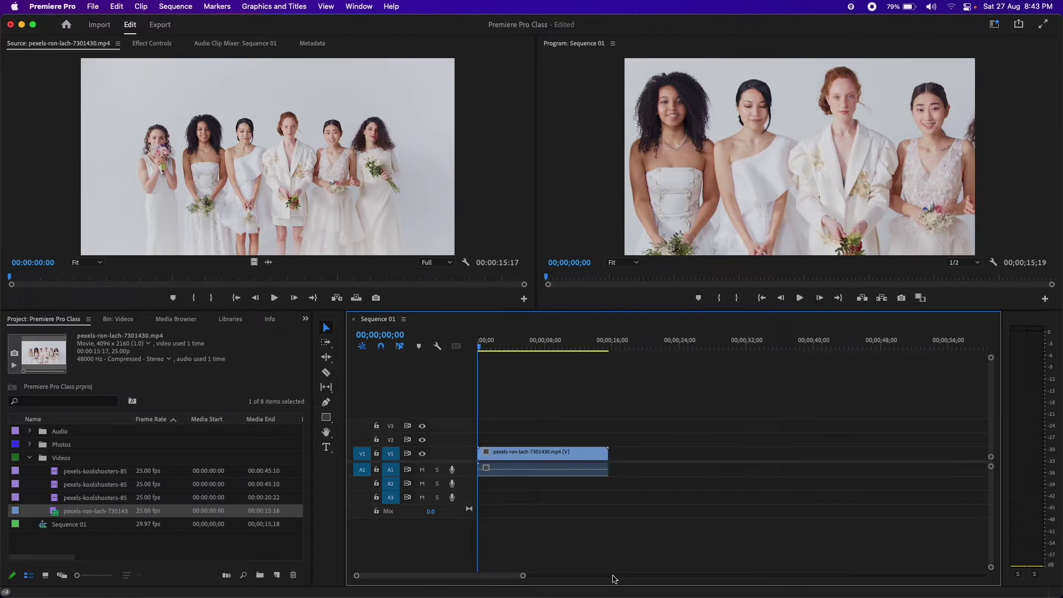
{"action": "key", "text": "backslash"}
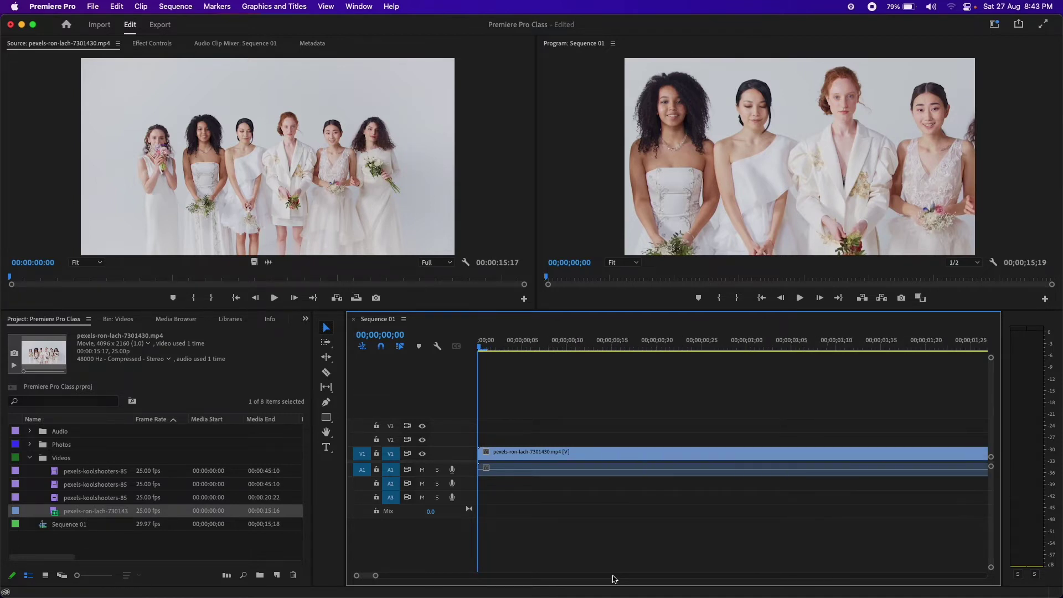
Set the brides clip's Motion Scale to 50 in Effect Controls.
{"action": "left_click", "coordinate": [517, 468]}
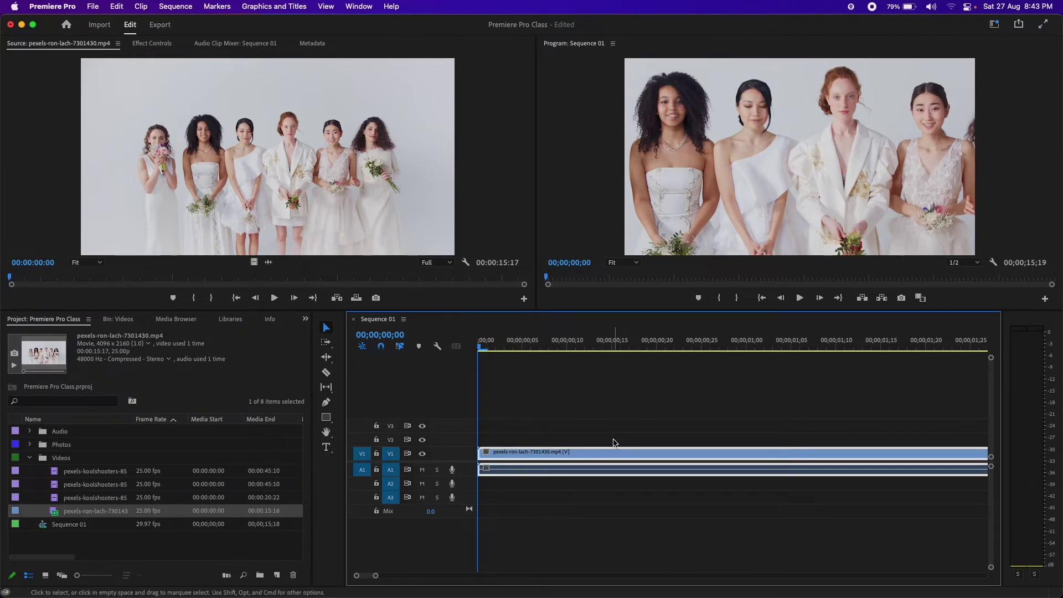
{"action": "left_click", "coordinate": [158, 44]}
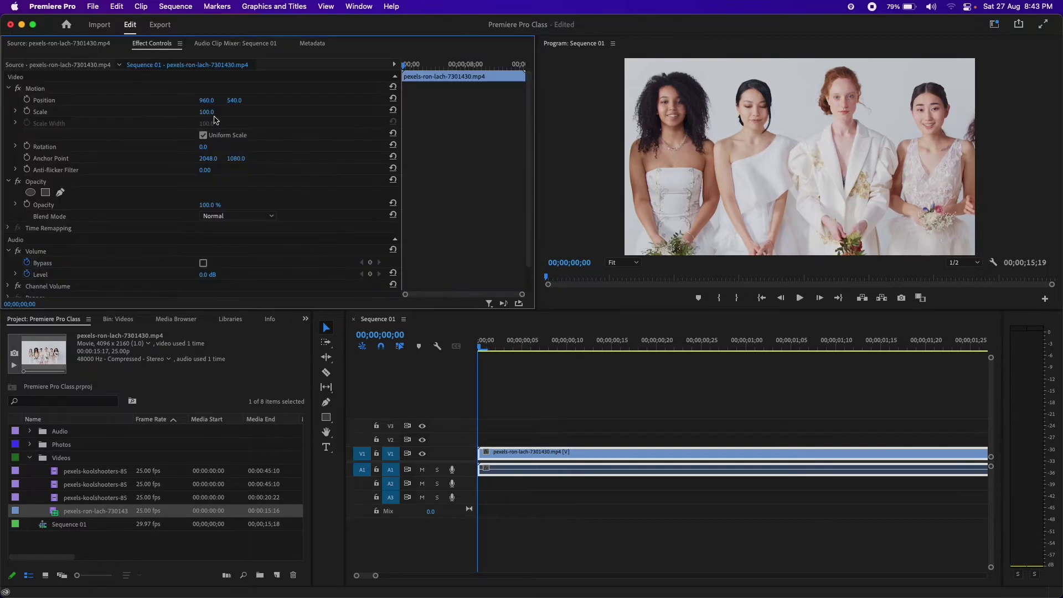
{"action": "left_click", "coordinate": [215, 110]}
{"action": "type", "text": "50"}
{"action": "key", "text": "Return"}
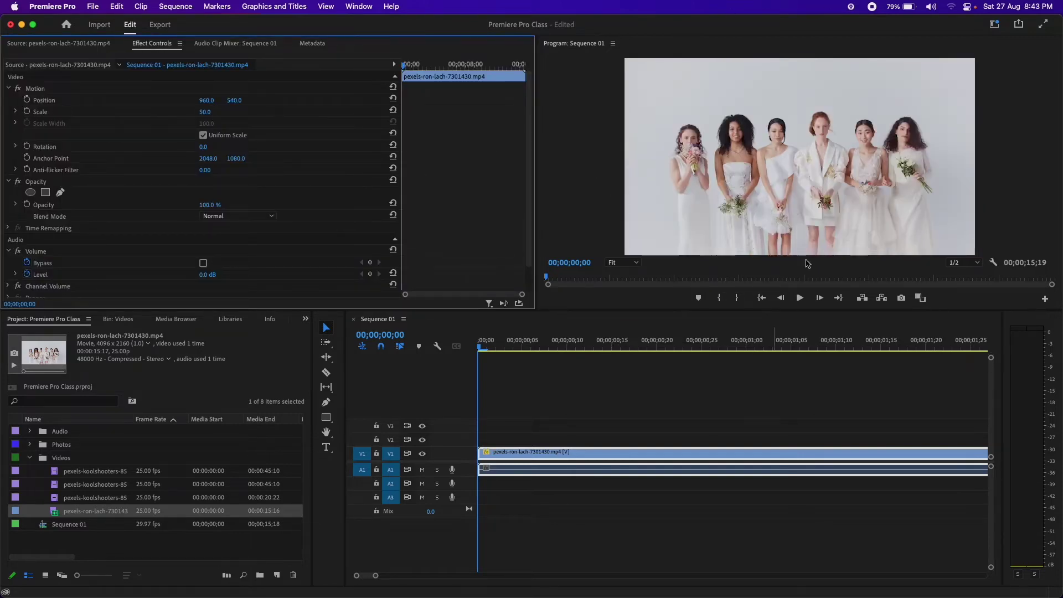
Return to the Source monitor, deselect the clip, and adjust the timeline zoom.
{"action": "left_click", "coordinate": [86, 47]}
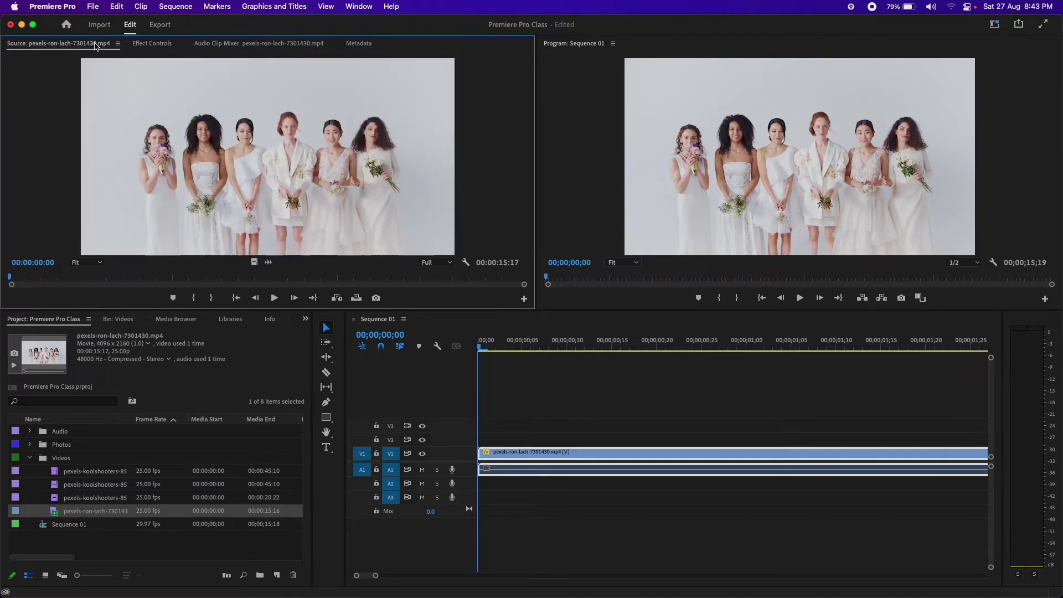
{"action": "left_click", "coordinate": [147, 46]}
{"action": "left_click", "coordinate": [92, 47]}
{"action": "key", "text": "="}
{"action": "key", "text": "="}
{"action": "left_click", "coordinate": [560, 439]}
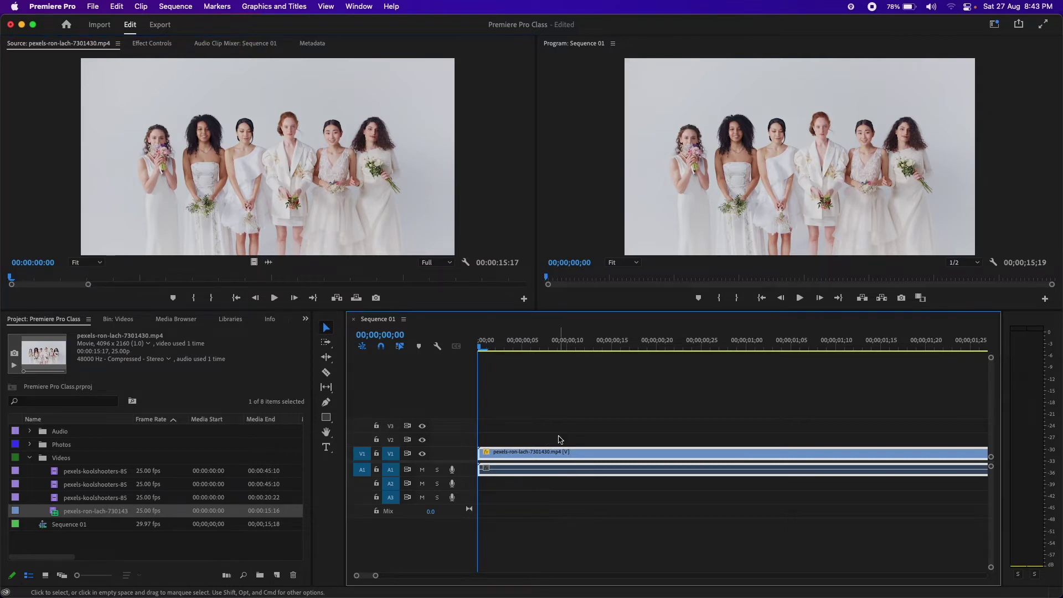
{"action": "key", "text": "="}
{"action": "key", "text": "="}
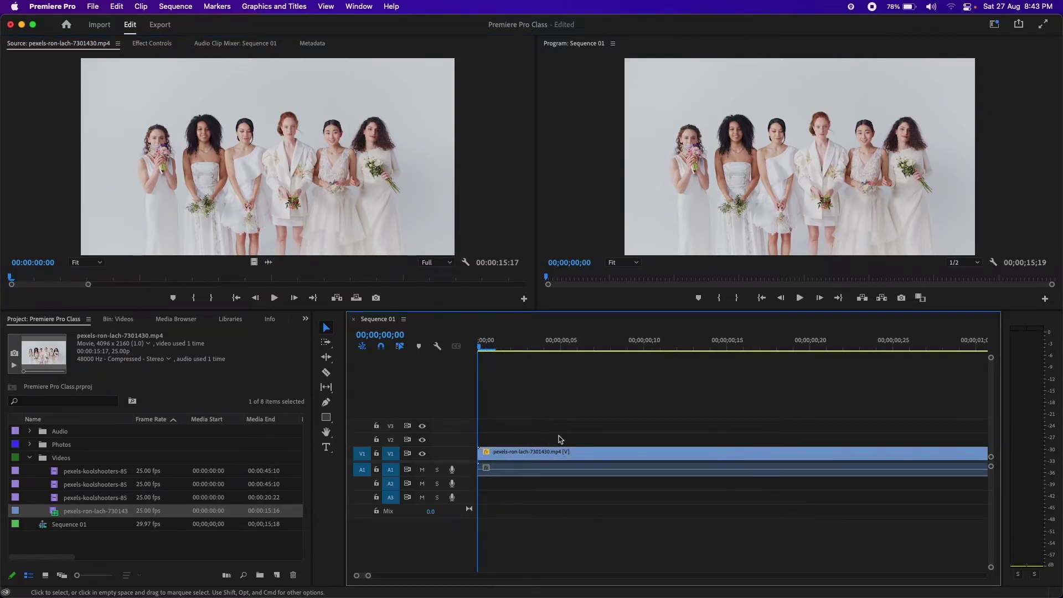
{"action": "key", "text": "minus"}
{"action": "key", "text": "minus"}
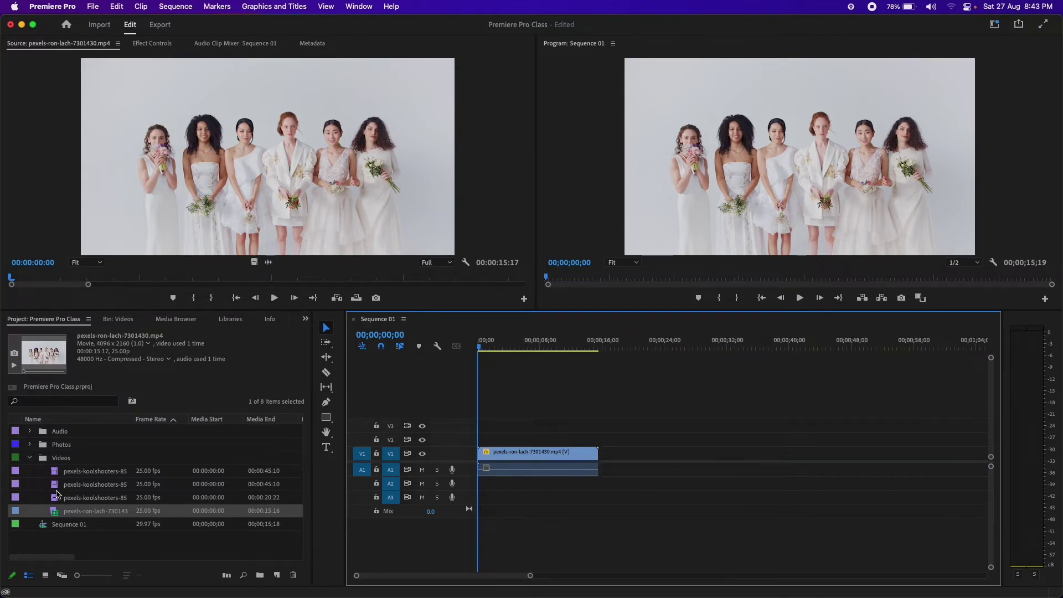
Place koolshooters clips 8530646 and 8512894 on V1 after the brides clip.
{"action": "left_click", "coordinate": [77, 500]}
{"action": "left_click_drag", "start_coordinate": [77, 500], "coordinate": [637, 467]}
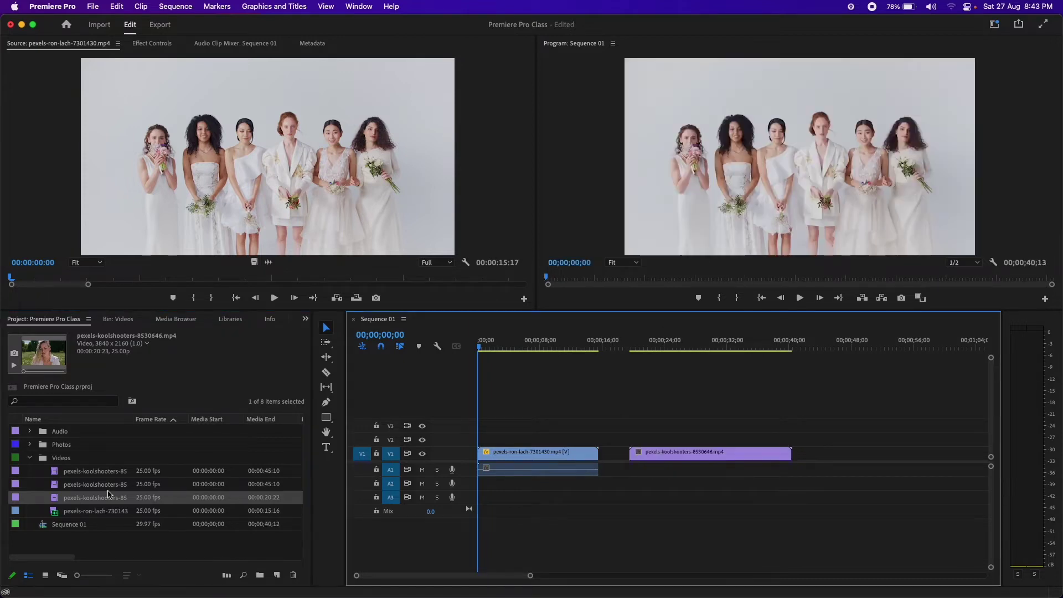
{"action": "left_click", "coordinate": [59, 487]}
{"action": "left_click_drag", "start_coordinate": [57, 490], "coordinate": [808, 454]}
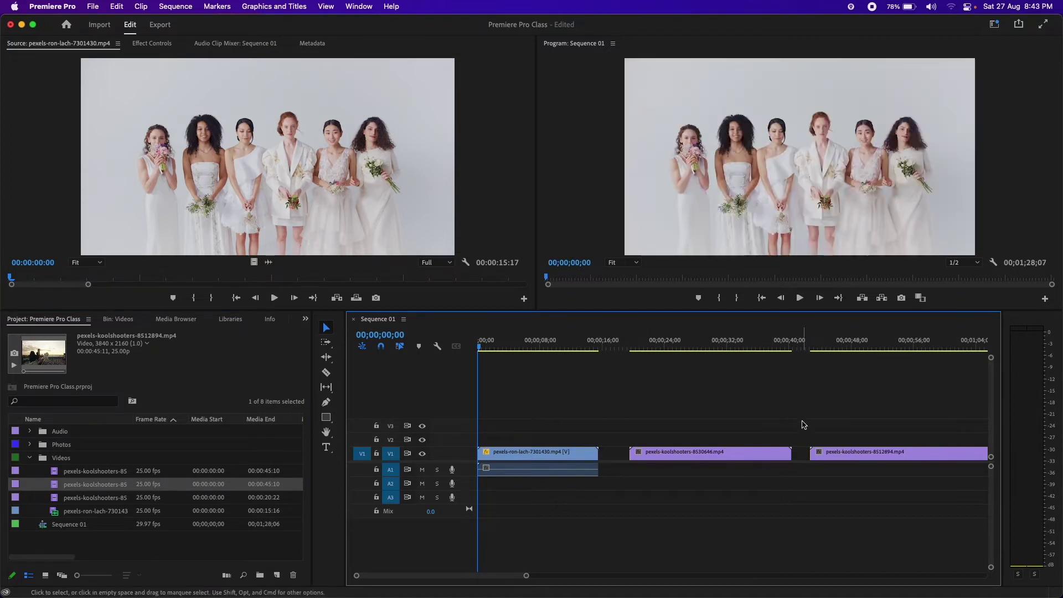
{"action": "key", "text": "equal"}
{"action": "key", "text": "minus"}
{"action": "key", "text": "minus"}
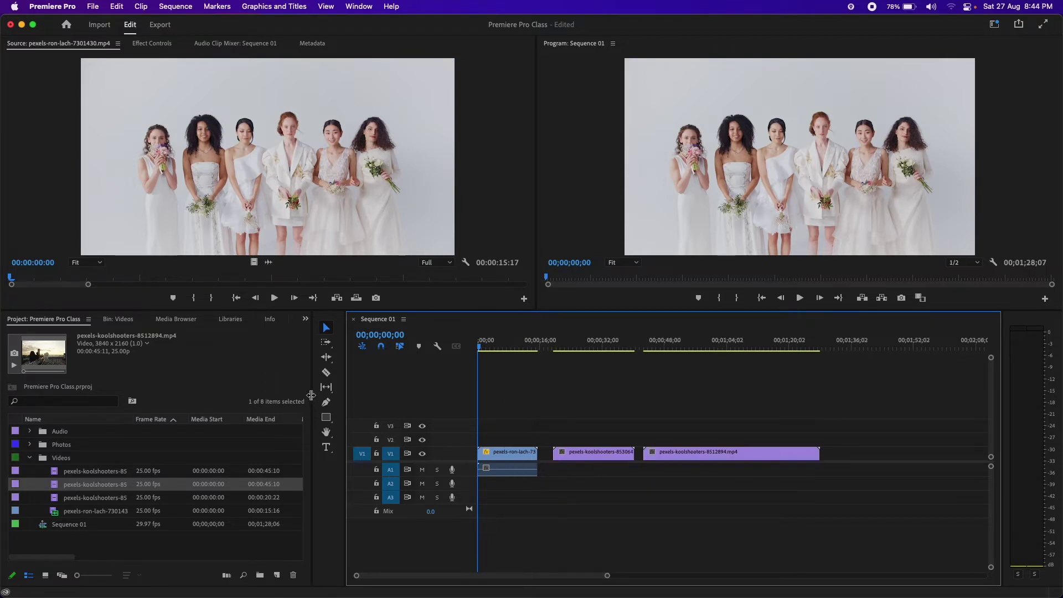
Resize the panel dividers to widen the Timeline area.
{"action": "left_click_drag", "start_coordinate": [313, 395], "coordinate": [200, 396]}
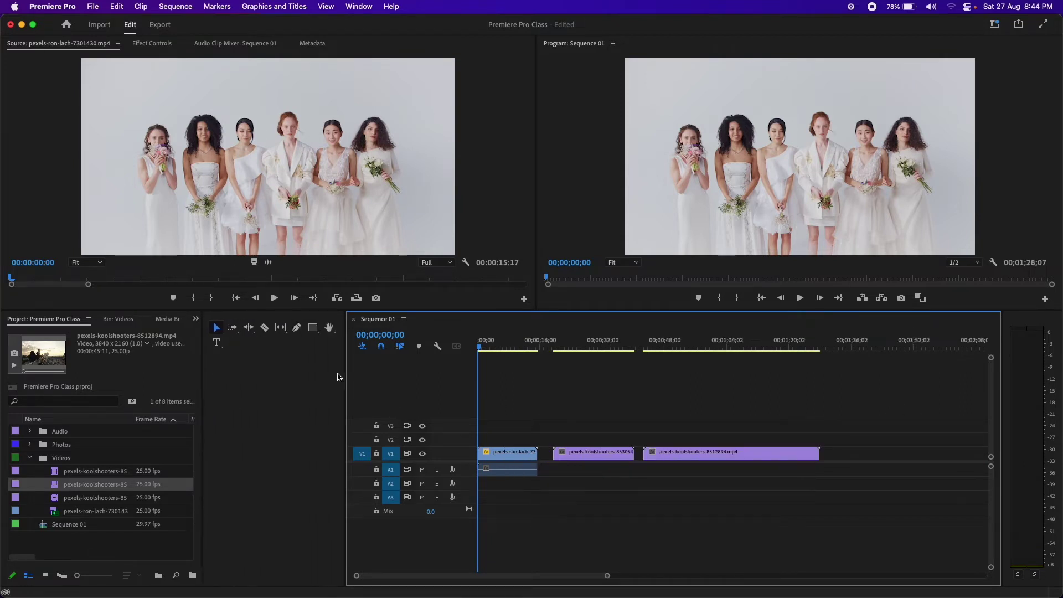
{"action": "left_click_drag", "start_coordinate": [347, 376], "coordinate": [235, 378]}
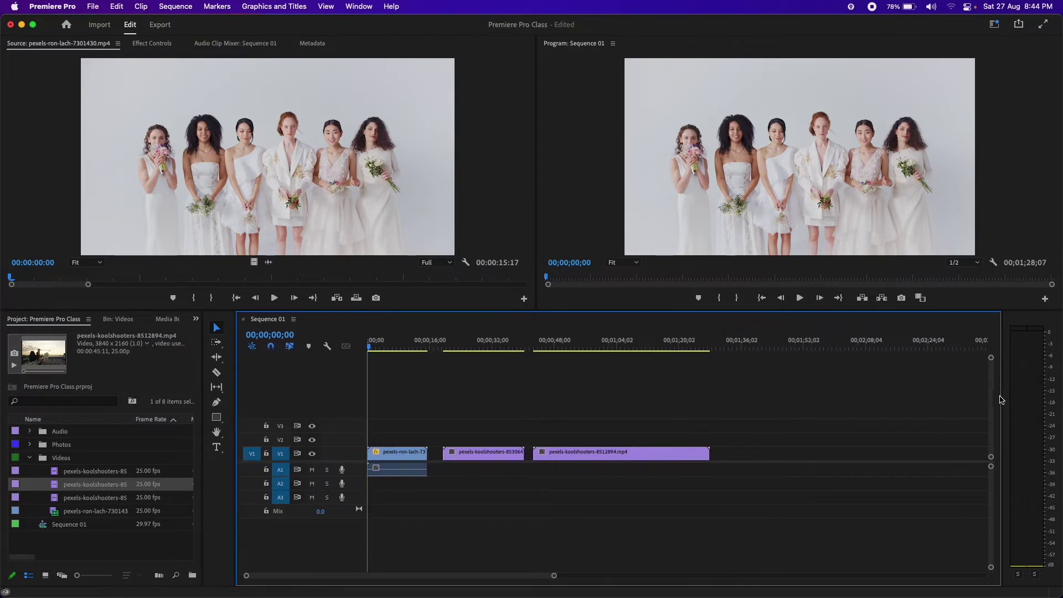
{"action": "left_click_drag", "start_coordinate": [1005, 391], "coordinate": [1036, 390]}
{"action": "left_click", "coordinate": [402, 455]}
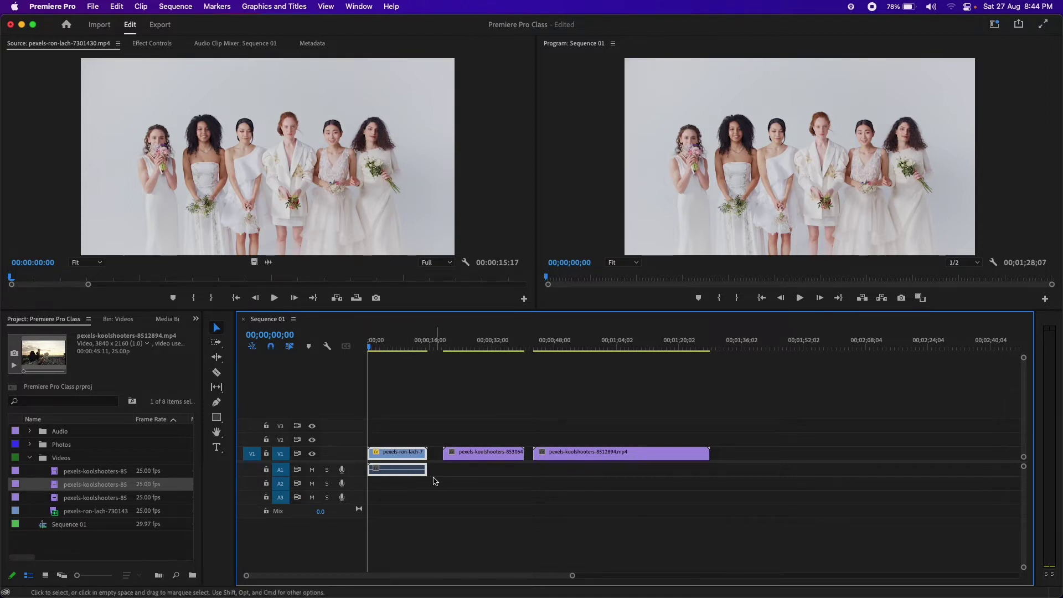
Unlink the brides clip's A1 audio from its video and select the audio alone.
{"action": "right_click", "coordinate": [405, 472]}
{"action": "scroll", "coordinate": [426, 501], "scroll_direction": "down", "scroll_amount": 5}
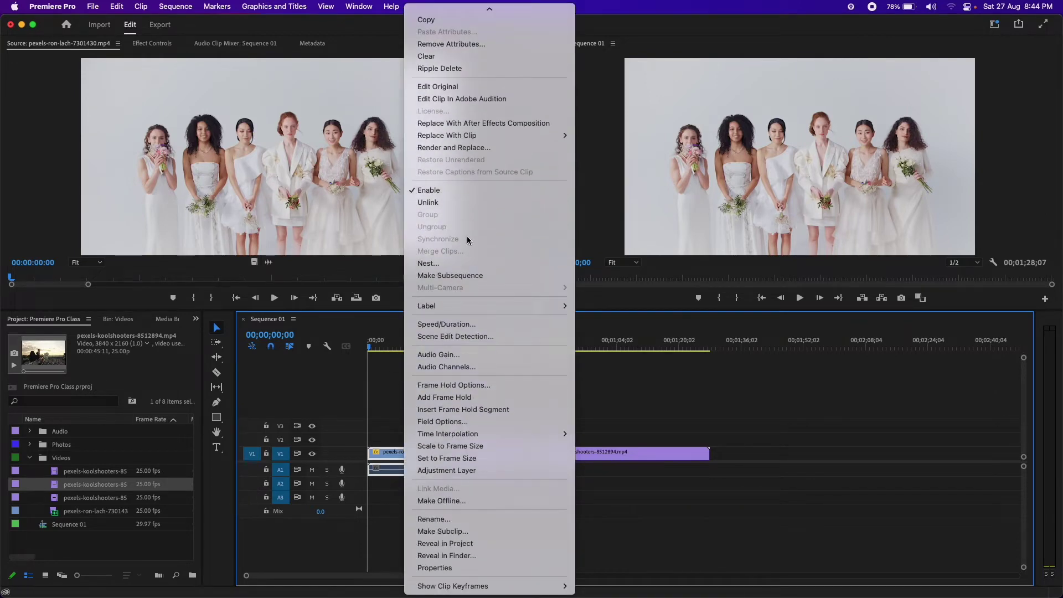
{"action": "left_click", "coordinate": [438, 202]}
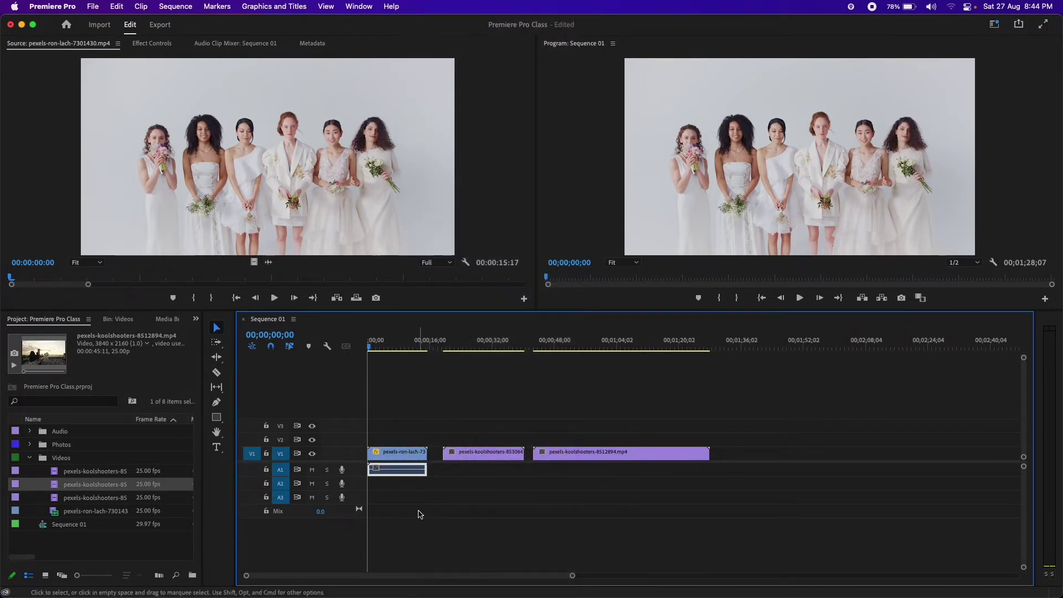
{"action": "left_click", "coordinate": [415, 470]}
{"action": "left_click", "coordinate": [419, 514]}
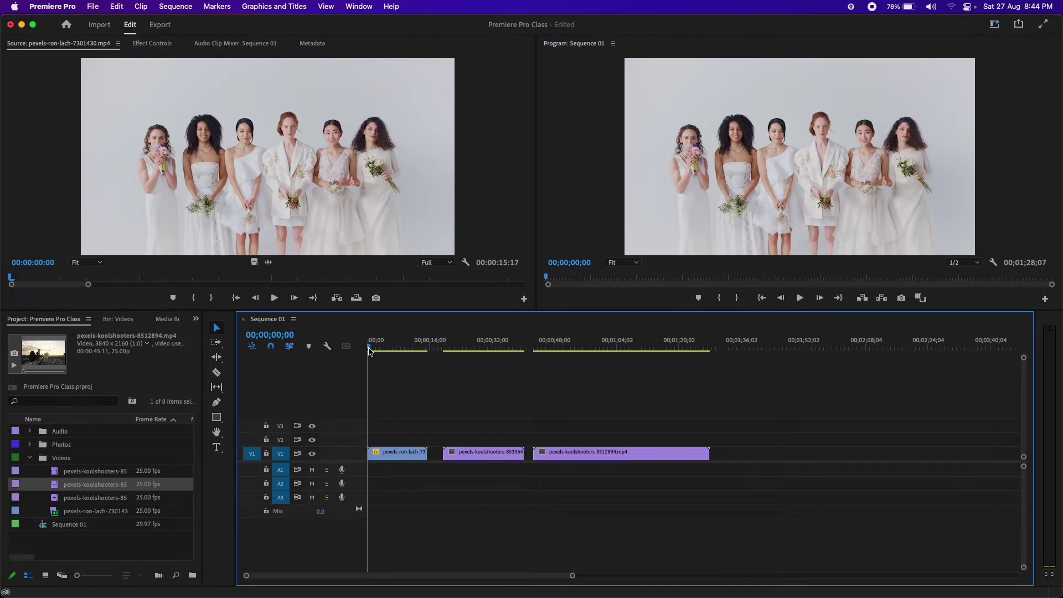
{"action": "left_click_drag", "start_coordinate": [369, 351], "coordinate": [380, 351]}
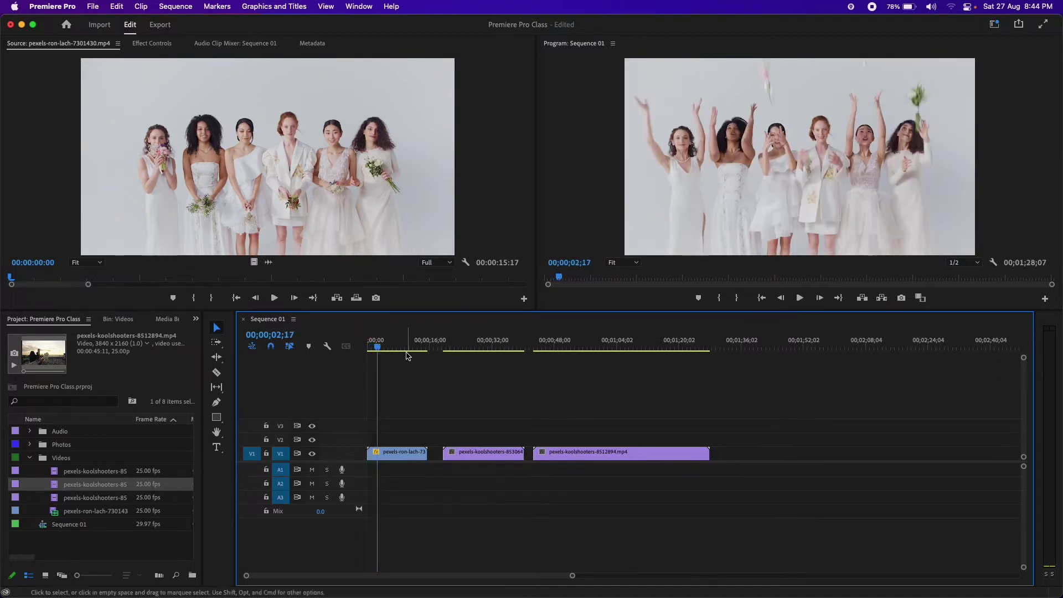
{"action": "left_click", "coordinate": [402, 343]}
{"action": "left_click", "coordinate": [394, 342]}
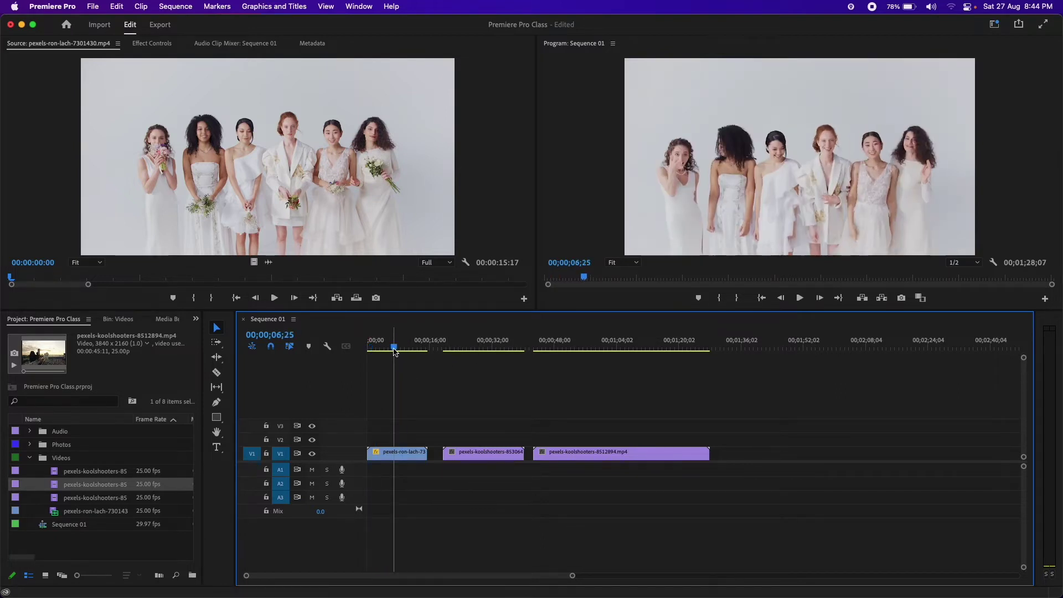
{"action": "left_click", "coordinate": [376, 343]}
{"action": "left_click", "coordinate": [385, 454]}
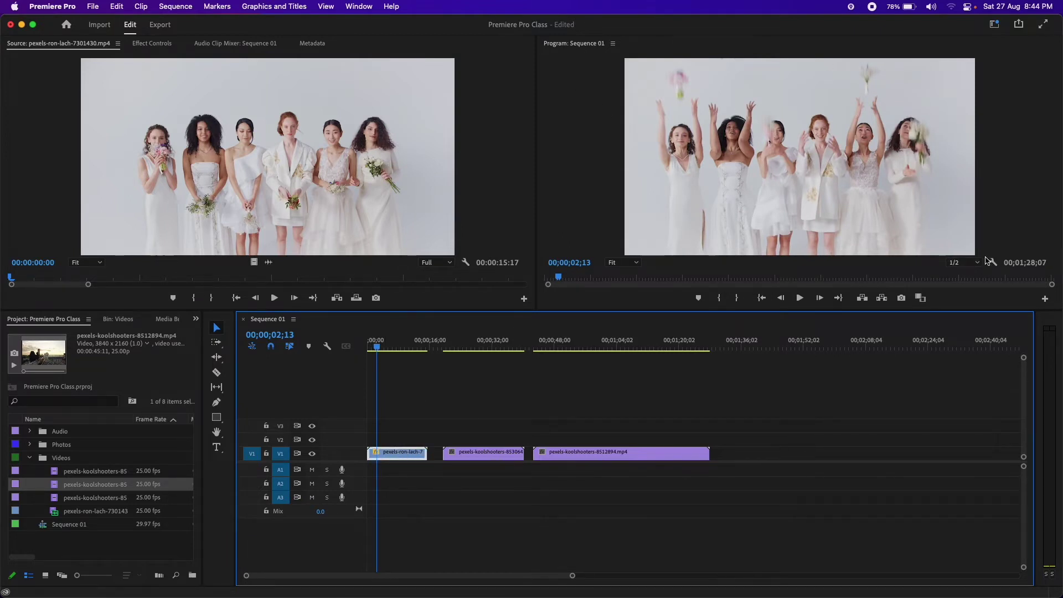
{"action": "left_click", "coordinate": [966, 262]}
{"action": "left_click", "coordinate": [966, 274]}
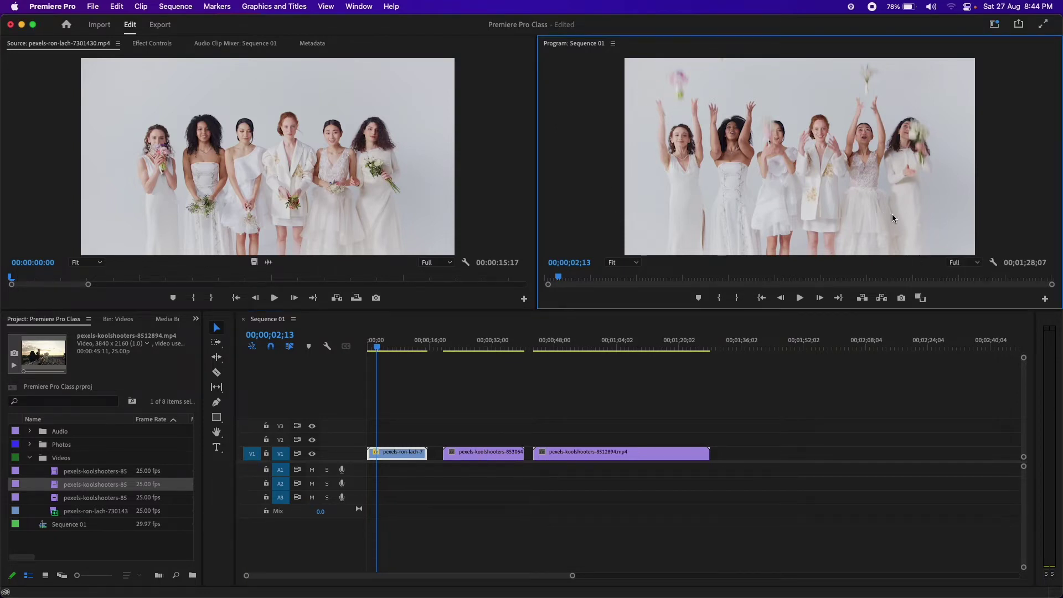
{"action": "left_click", "coordinate": [963, 265]}
{"action": "left_click", "coordinate": [963, 298]}
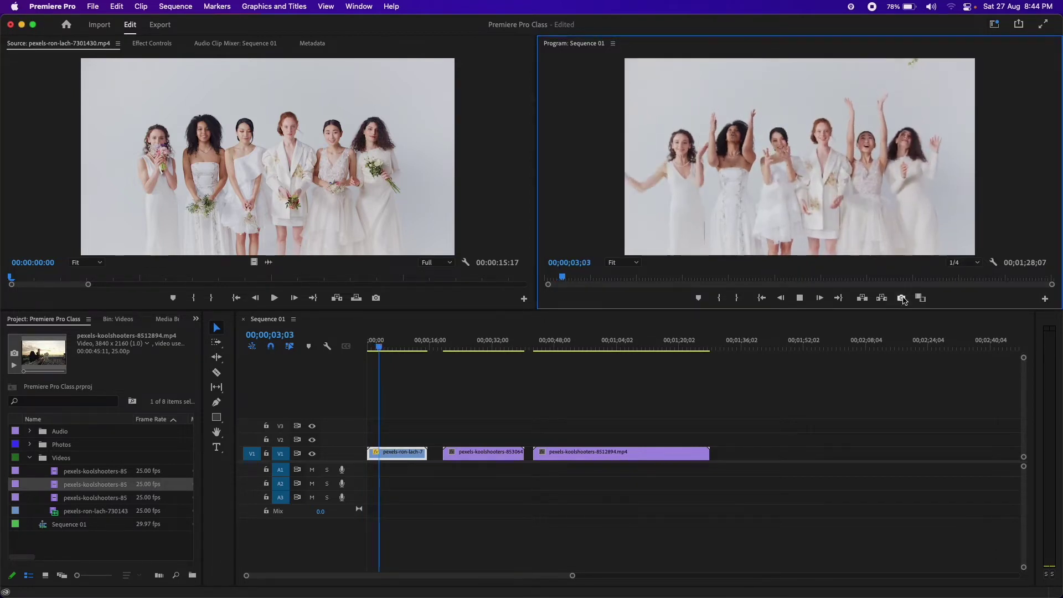
{"action": "key", "text": "space"}
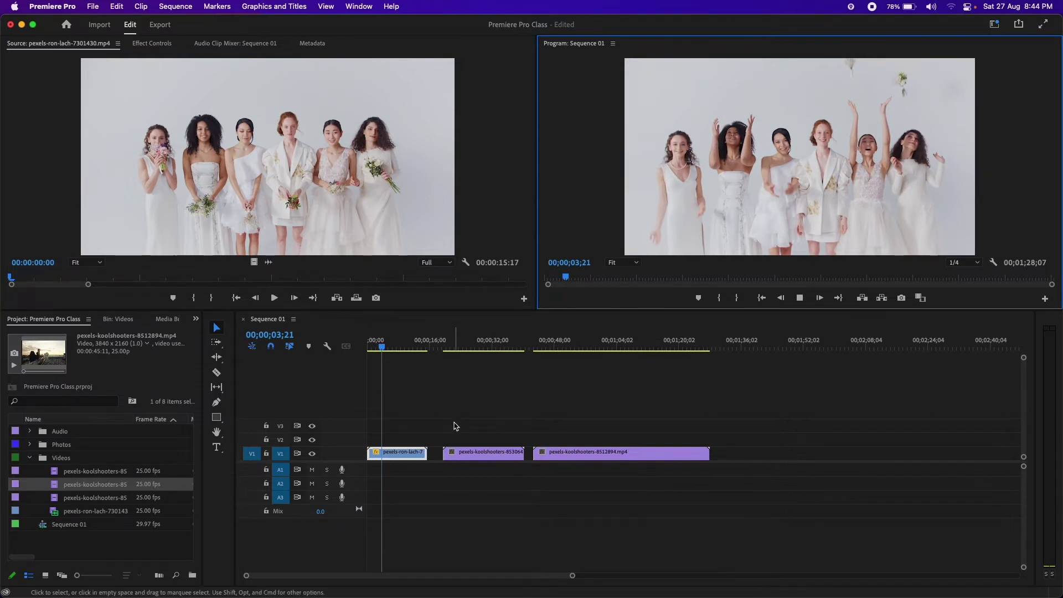
{"action": "left_click", "coordinate": [413, 348]}
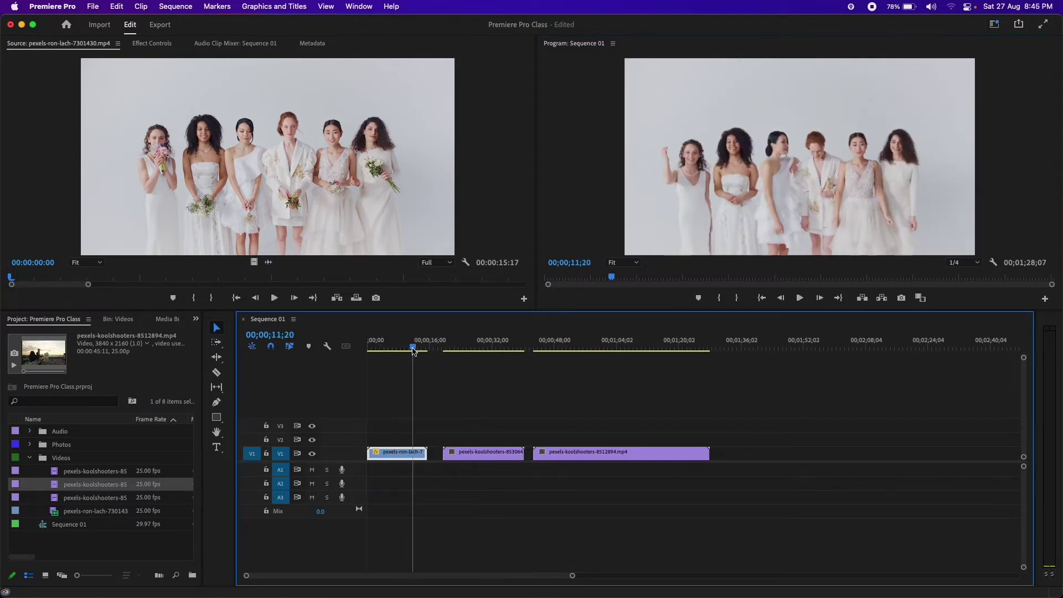
{"action": "left_click_drag", "start_coordinate": [413, 349], "coordinate": [332, 358]}
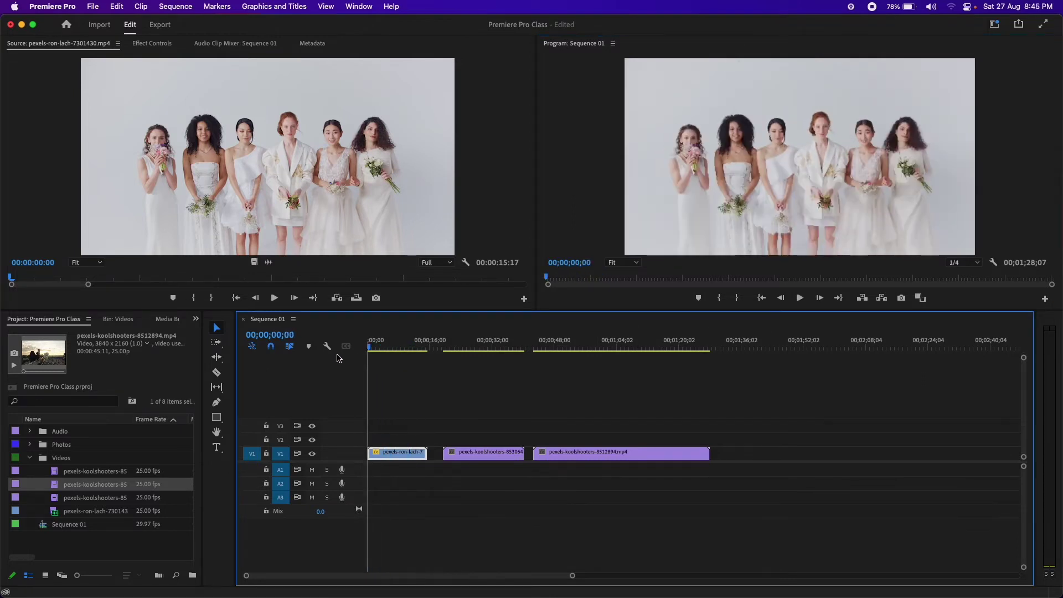
{"action": "mouse_move", "coordinate": [375, 361]}
{"action": "left_mouse_down"}
{"action": "mouse_move", "coordinate": [407, 361]}
{"action": "mouse_move", "coordinate": [373, 365]}
{"action": "left_mouse_up"}
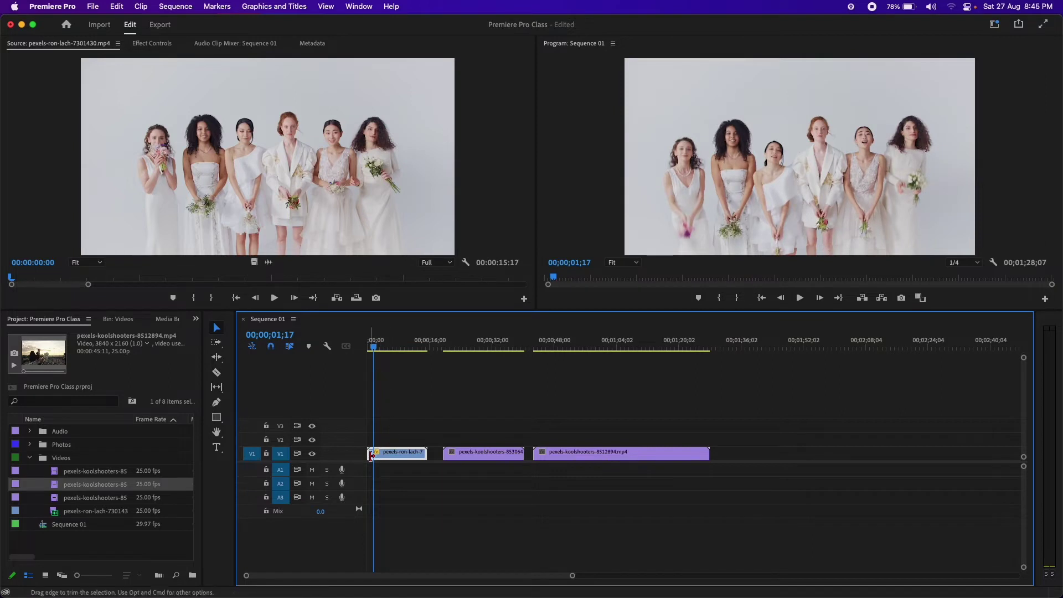
Razor-cut the brides clip at 00;00;01;17 and delete the opening piece.
{"action": "key", "text": "equal"}
{"action": "key", "text": "equal"}
{"action": "key", "text": "equal"}
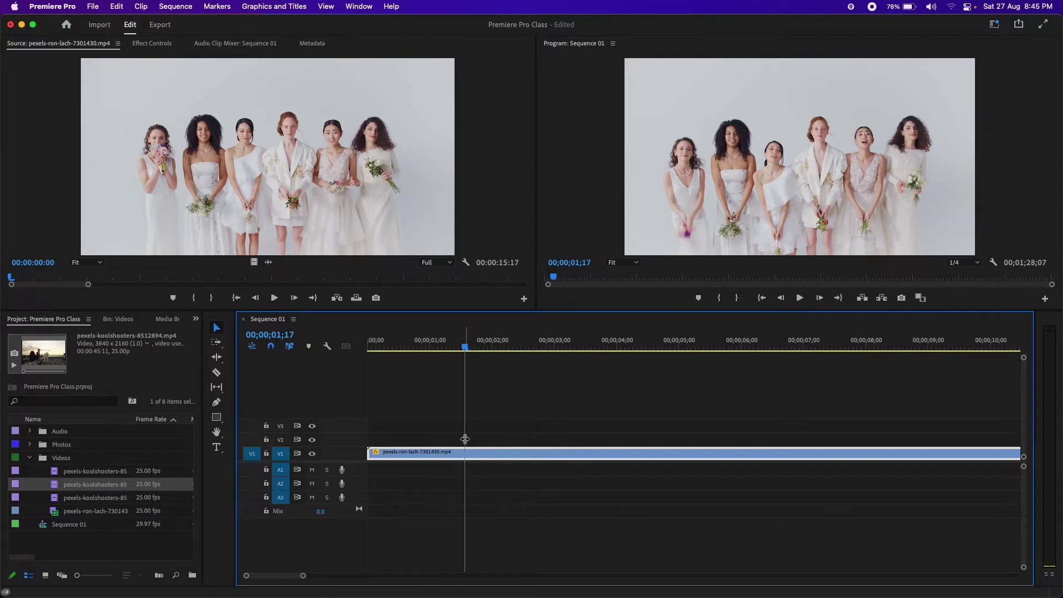
{"action": "left_click", "coordinate": [217, 373]}
{"action": "left_click", "coordinate": [465, 453]}
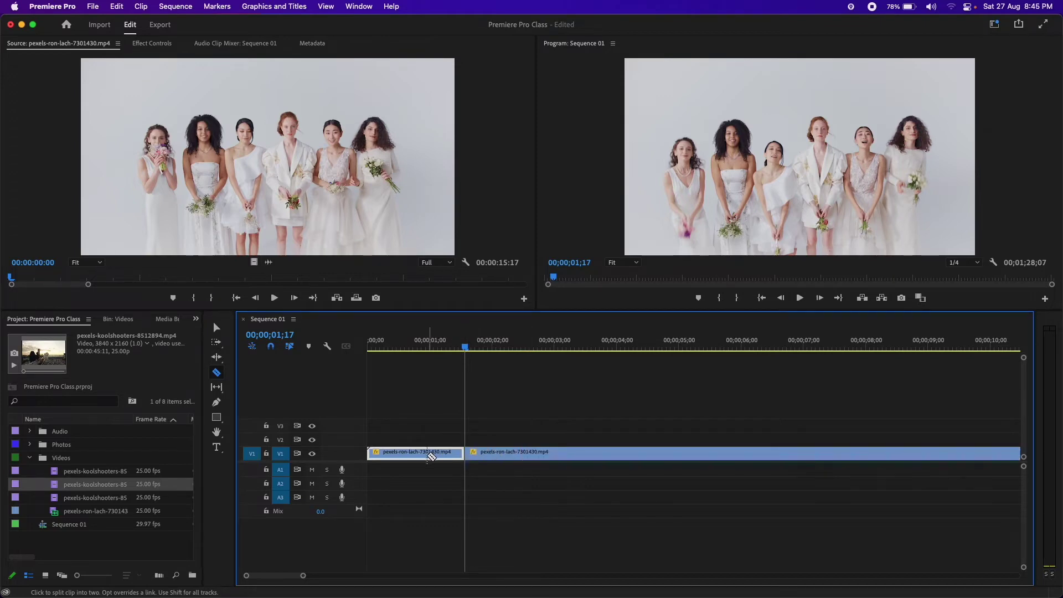
{"action": "left_click", "coordinate": [216, 330]}
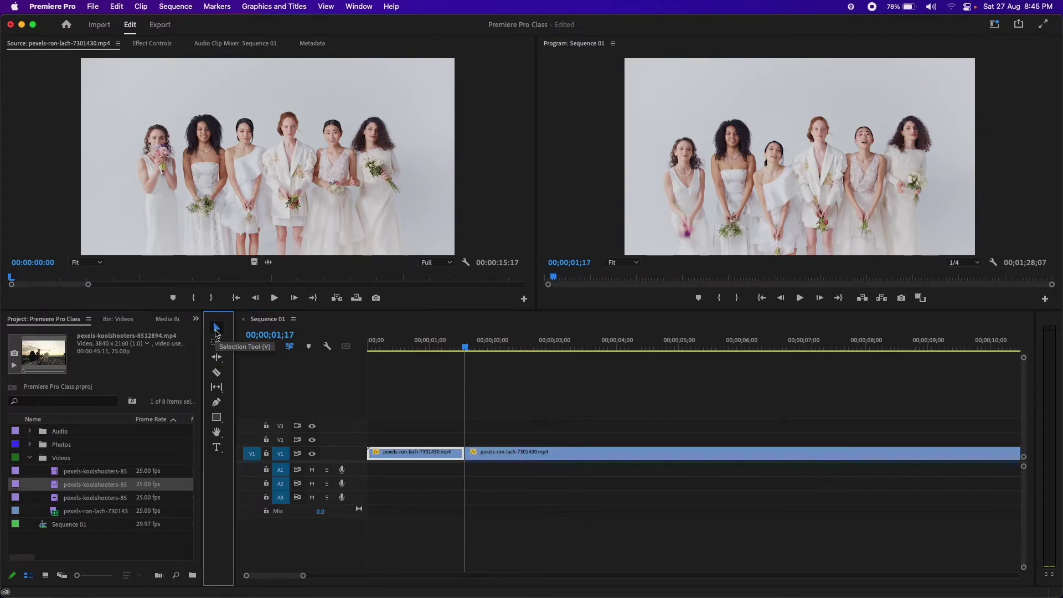
{"action": "left_click", "coordinate": [440, 459]}
{"action": "key", "text": "Delete"}
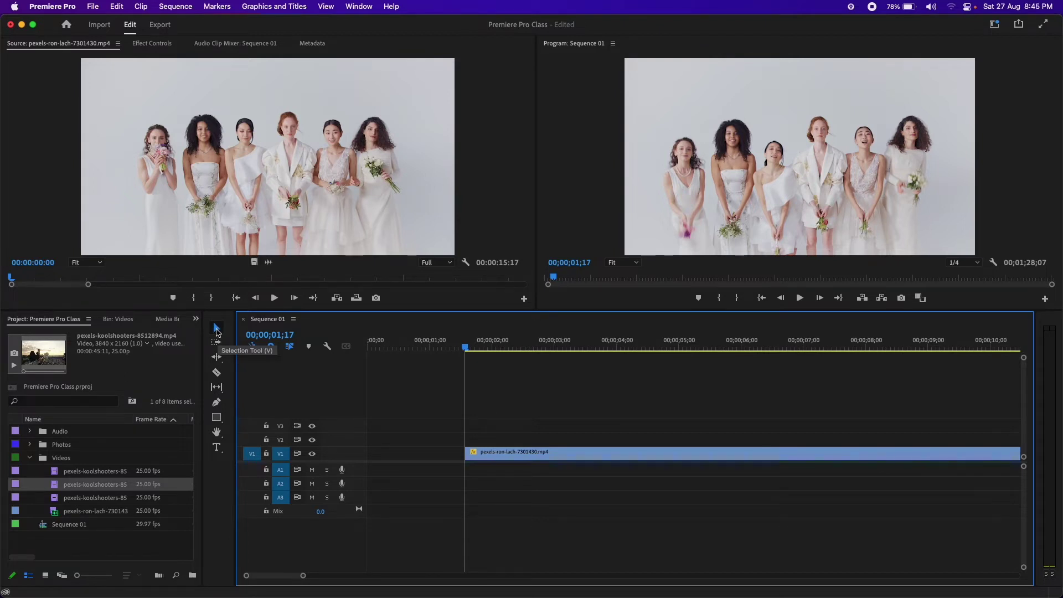
Drag the trimmed brides clip onto V2 so it starts at 00;00;00;00.
{"action": "left_click", "coordinate": [494, 458]}
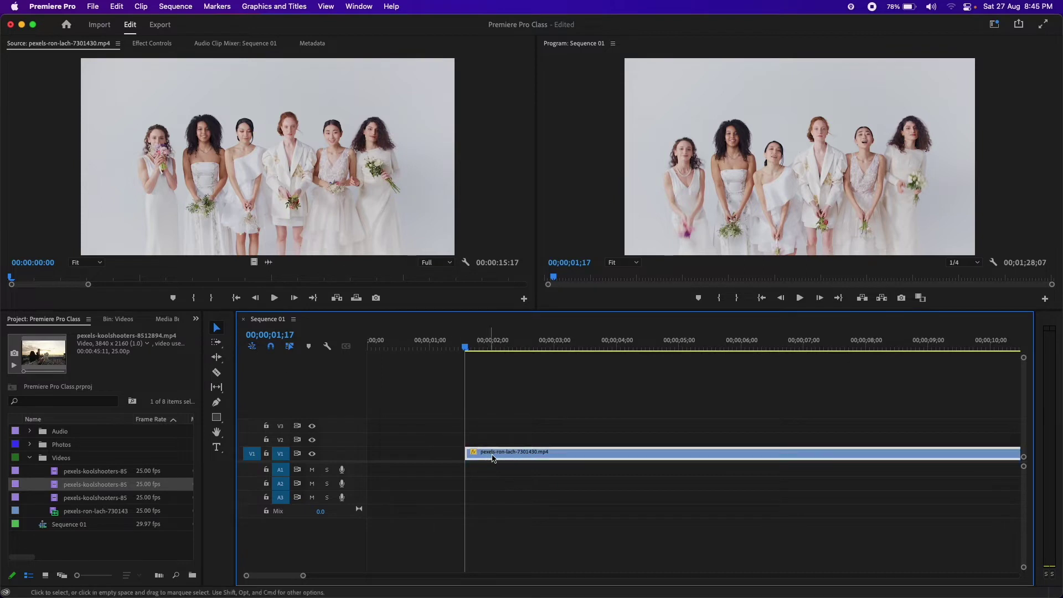
{"action": "left_click_drag", "start_coordinate": [494, 457], "coordinate": [495, 473]}
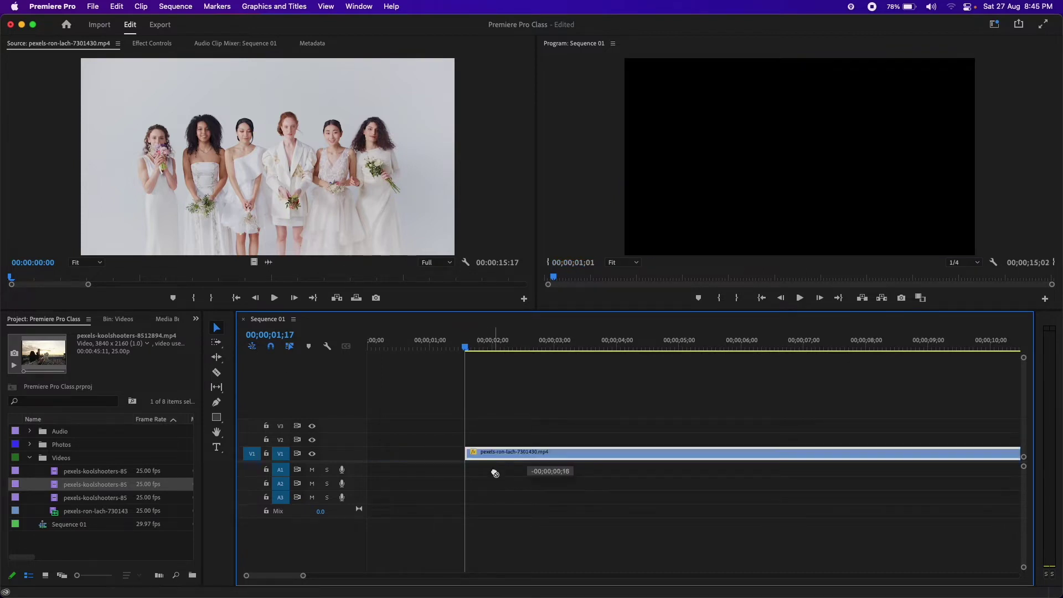
{"action": "mouse_move", "coordinate": [495, 474]}
{"action": "left_mouse_down"}
{"action": "mouse_move", "coordinate": [474, 446]}
{"action": "mouse_move", "coordinate": [429, 441]}
{"action": "mouse_move", "coordinate": [424, 429]}
{"action": "left_mouse_up"}
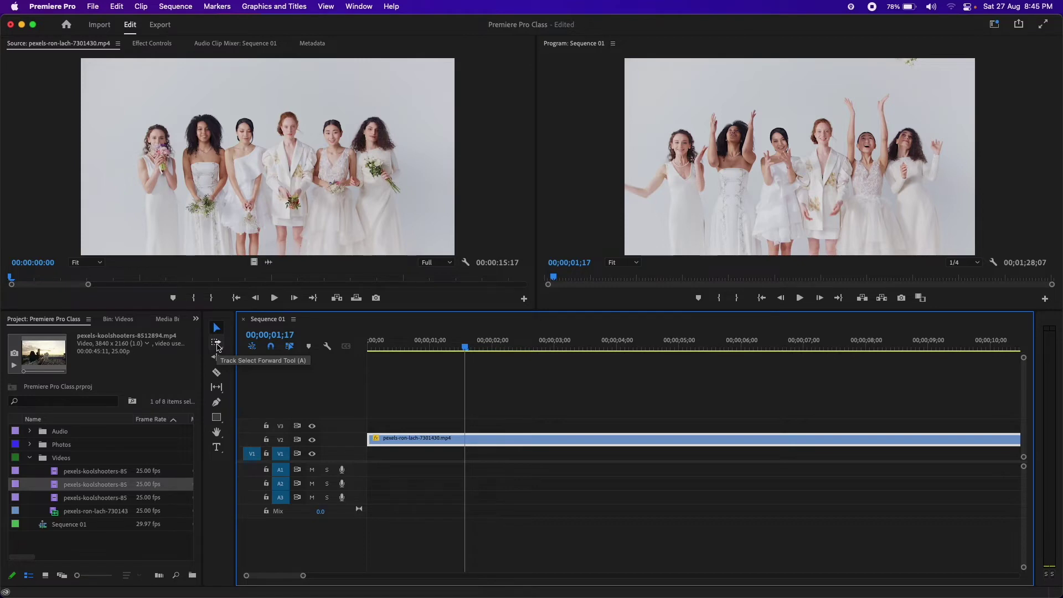
{"action": "left_click", "coordinate": [550, 483]}
Move the 8530646 clip up to V2 after the bridesmaid clip.
{"action": "key", "text": "="}
{"action": "key", "text": "="}
{"action": "key", "text": "="}
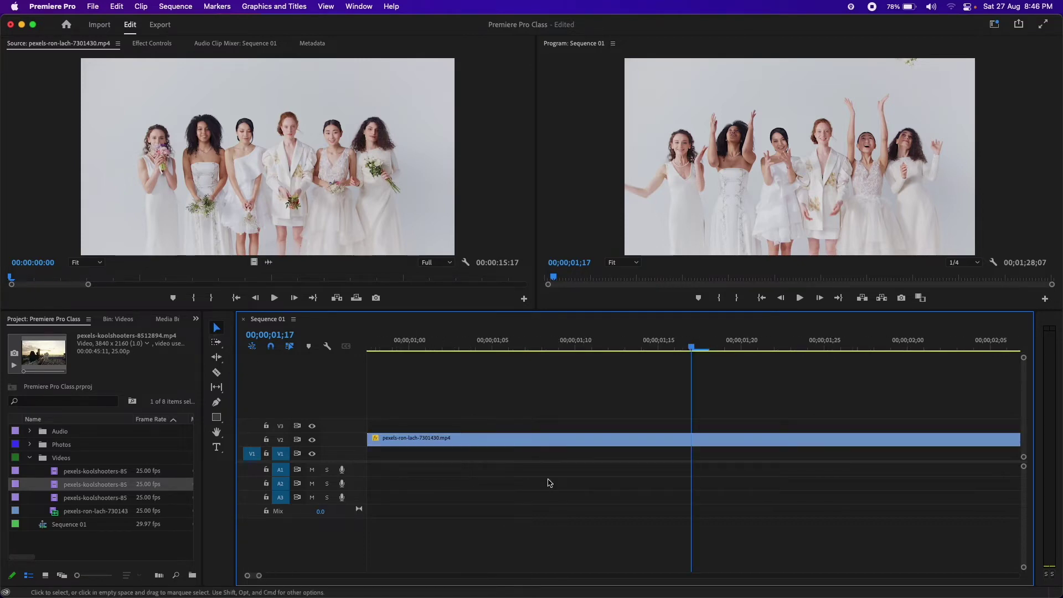
{"action": "key", "text": "minus"}
{"action": "key", "text": "minus"}
{"action": "key", "text": "minus"}
{"action": "key", "text": "minus"}
{"action": "key", "text": "minus"}
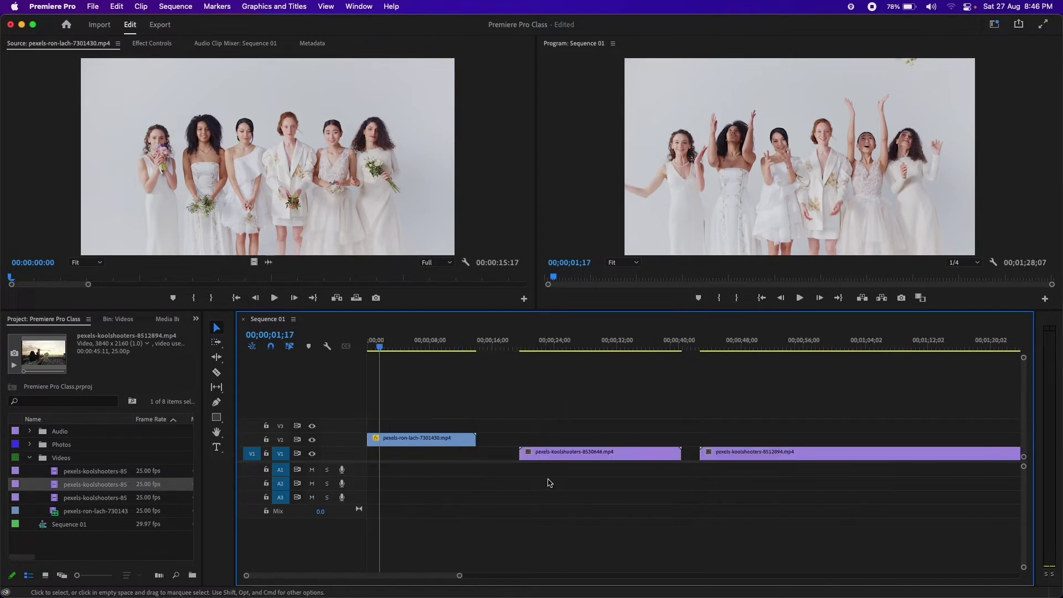
{"action": "left_click_drag", "start_coordinate": [537, 452], "coordinate": [485, 443]}
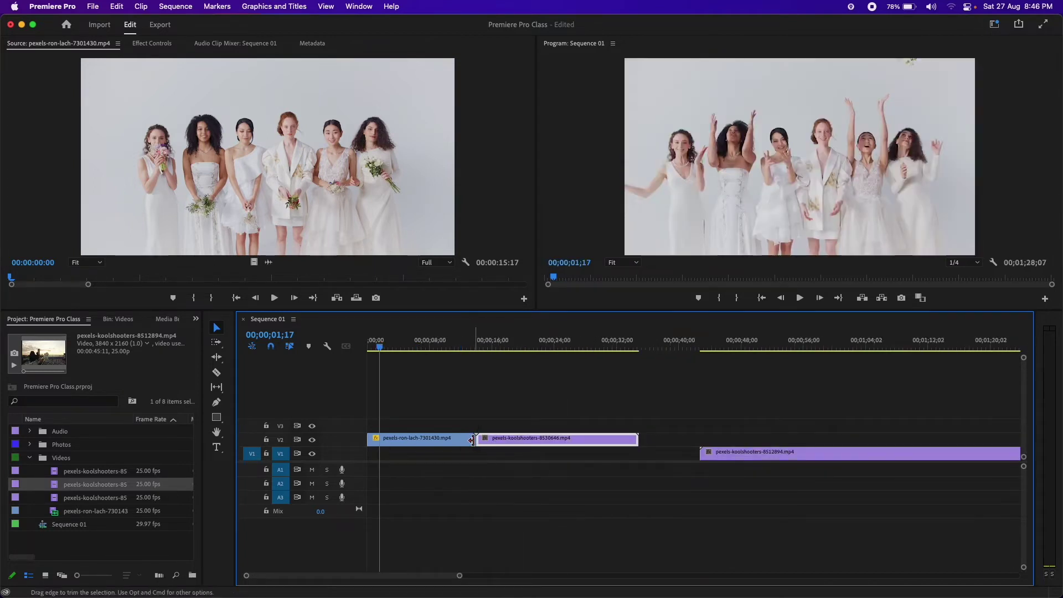
{"action": "left_click", "coordinate": [474, 439]}
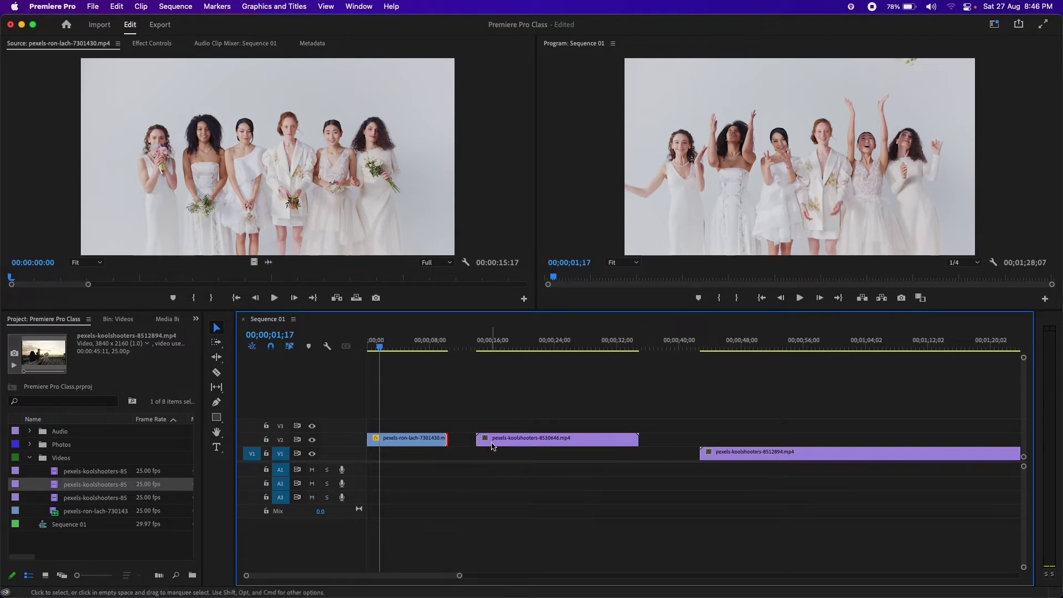
{"action": "left_click_drag", "start_coordinate": [473, 440], "coordinate": [507, 441]}
Shift clips with Track Select Forward, then butt 8530646 against the bridesmaid clip.
{"action": "left_click", "coordinate": [215, 342]}
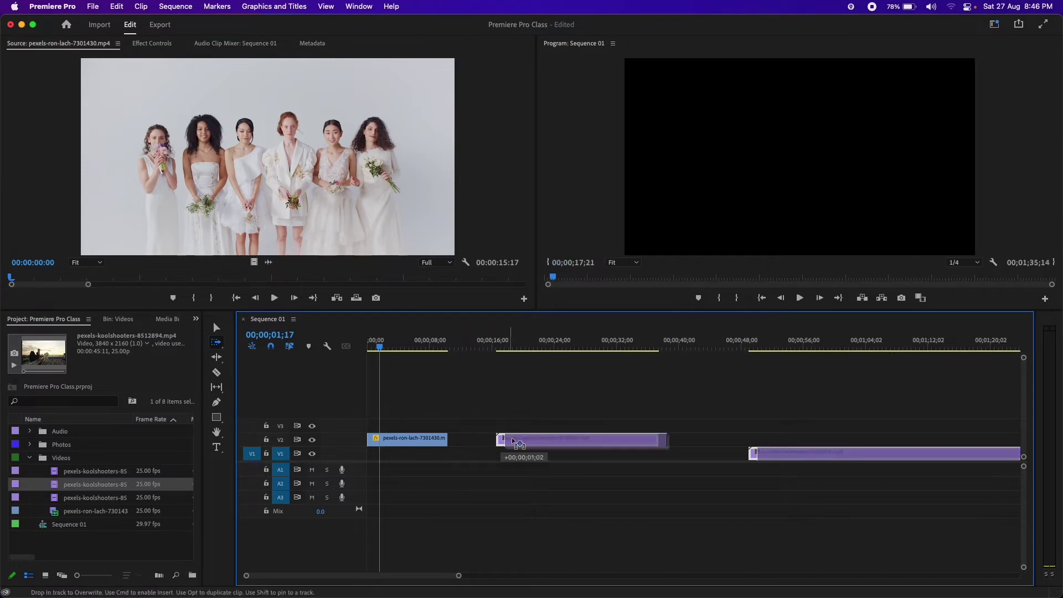
{"action": "left_click_drag", "start_coordinate": [503, 441], "coordinate": [533, 444]}
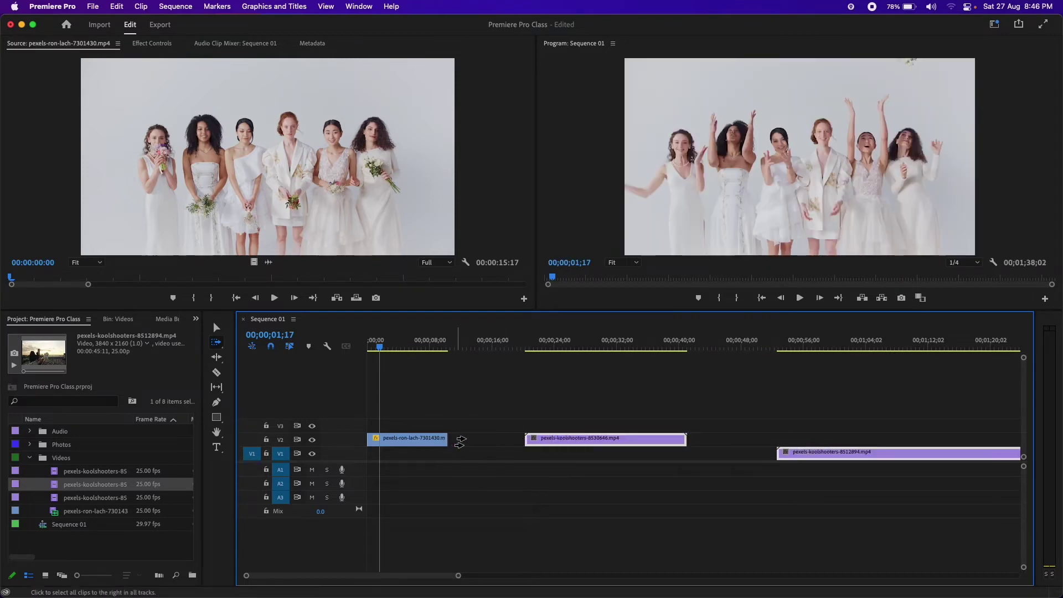
{"action": "left_click_drag", "start_coordinate": [764, 455], "coordinate": [730, 453]}
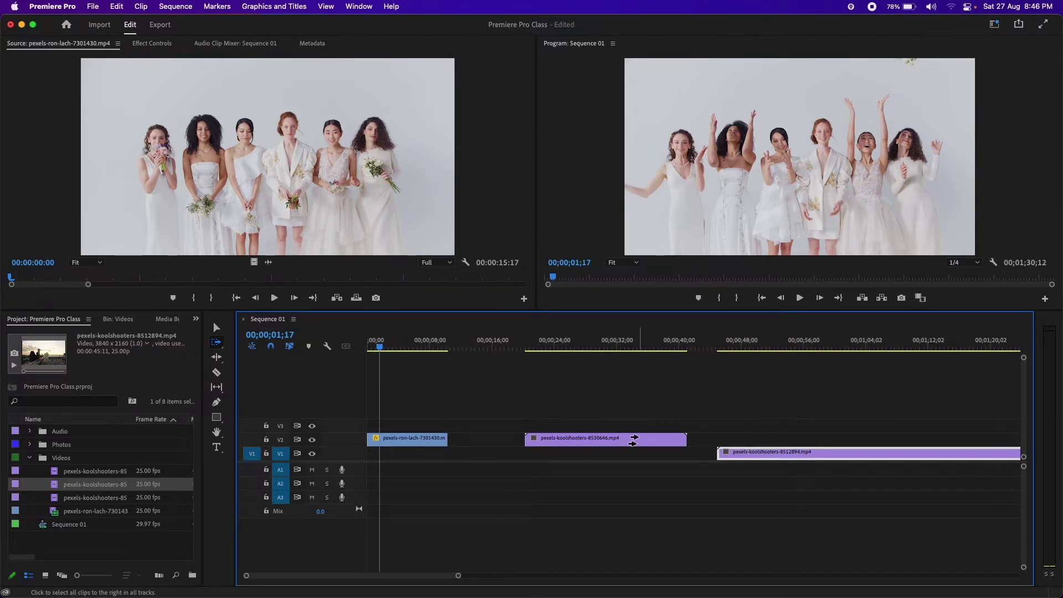
{"action": "left_click", "coordinate": [216, 327]}
{"action": "mouse_move", "coordinate": [562, 444]}
{"action": "left_mouse_down"}
{"action": "mouse_move", "coordinate": [723, 437]}
{"action": "mouse_move", "coordinate": [624, 431]}
{"action": "left_mouse_up"}
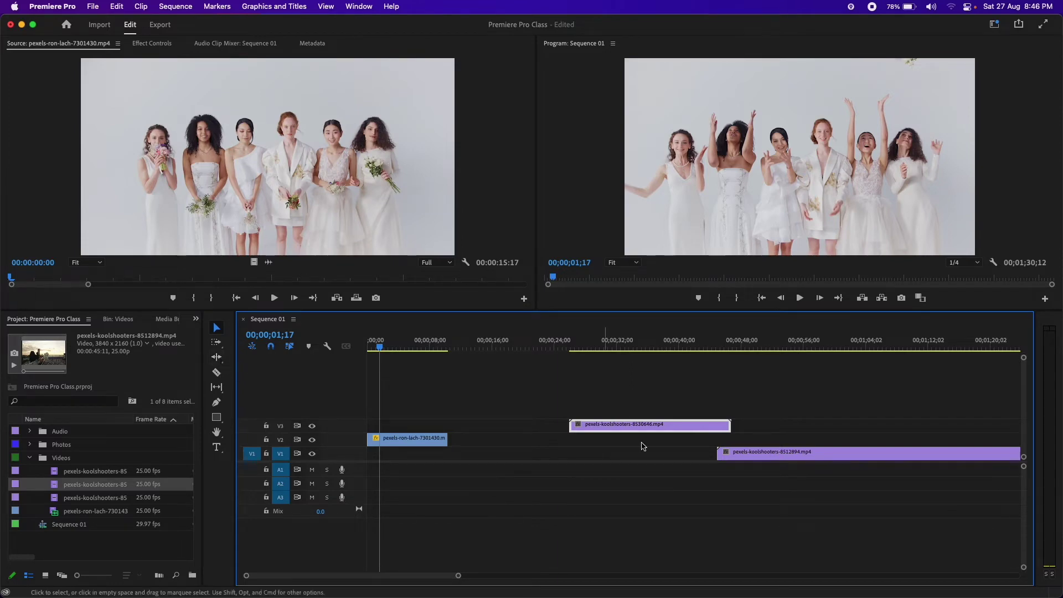
{"action": "left_click_drag", "start_coordinate": [631, 427], "coordinate": [504, 437]}
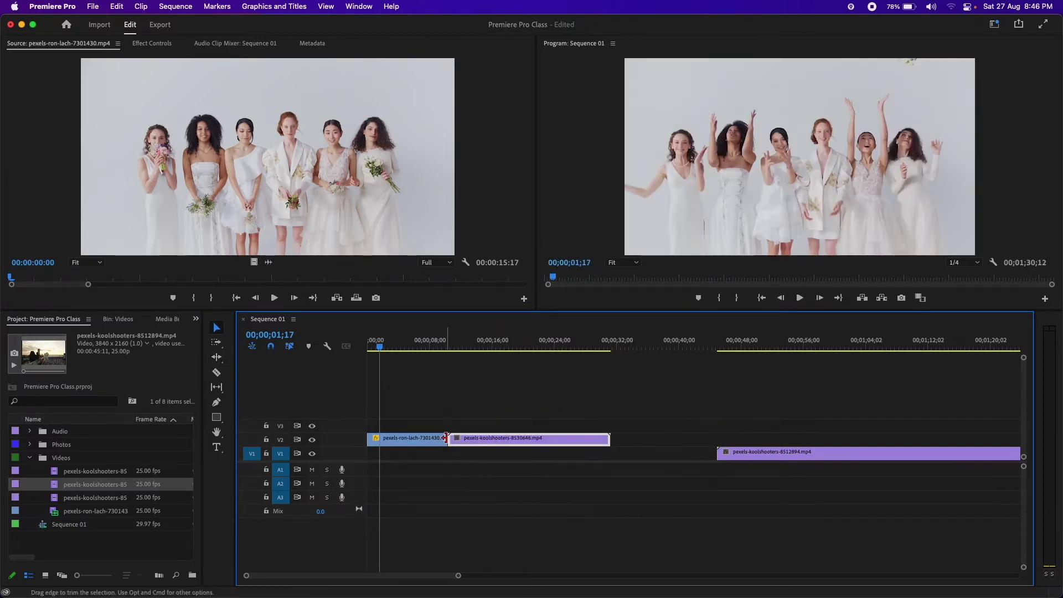
Ripple-trim both ends of 8530646 and lengthen the bridesmaid clip, moving 8512894 earlier.
{"action": "key", "text": "b"}
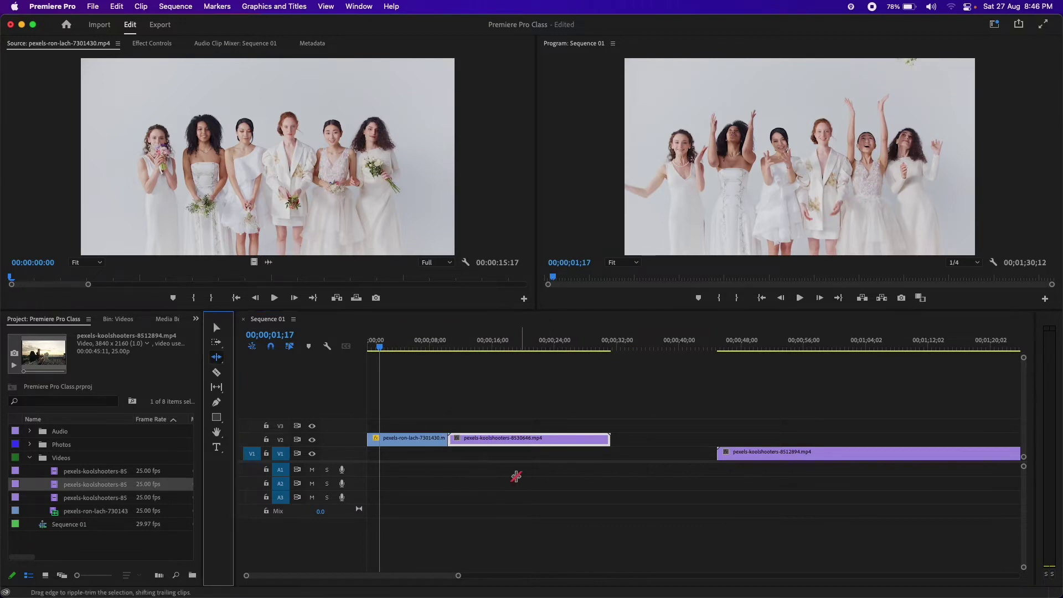
{"action": "mouse_move", "coordinate": [450, 439]}
{"action": "left_mouse_down"}
{"action": "mouse_move", "coordinate": [475, 458]}
{"action": "mouse_move", "coordinate": [452, 440]}
{"action": "mouse_move", "coordinate": [481, 440]}
{"action": "left_mouse_up"}
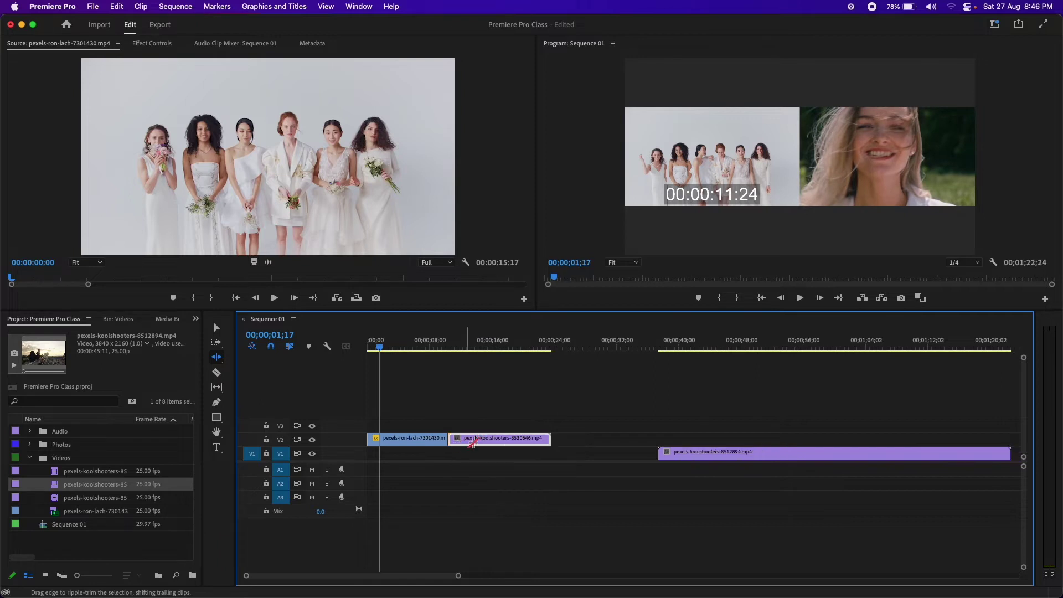
{"action": "left_click_drag", "start_coordinate": [553, 440], "coordinate": [521, 440]}
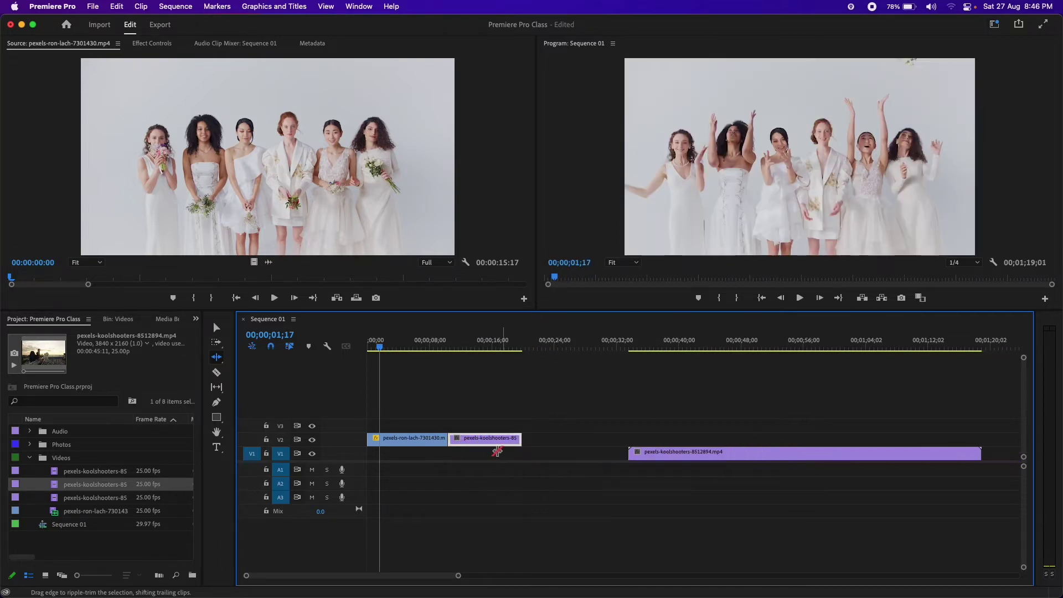
{"action": "left_click_drag", "start_coordinate": [447, 441], "coordinate": [462, 441]}
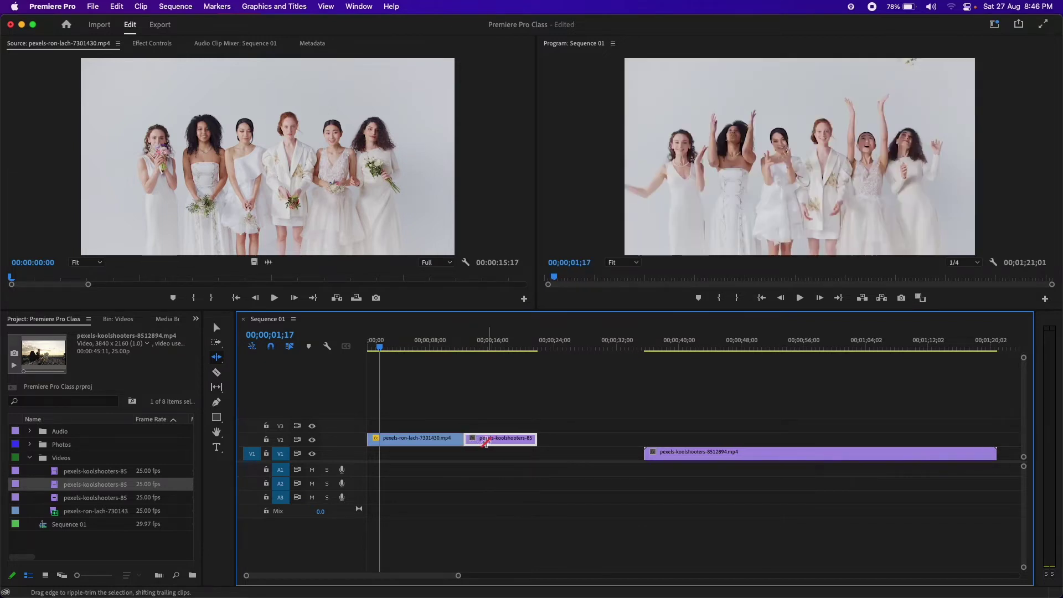
{"action": "left_click", "coordinate": [219, 328]}
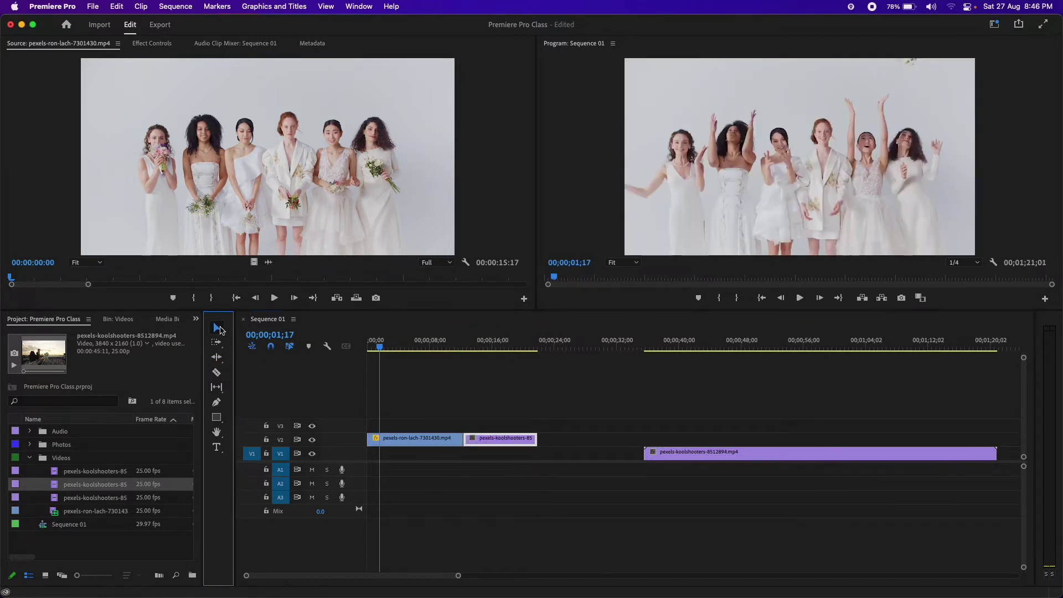
{"action": "left_click", "coordinate": [525, 452]}
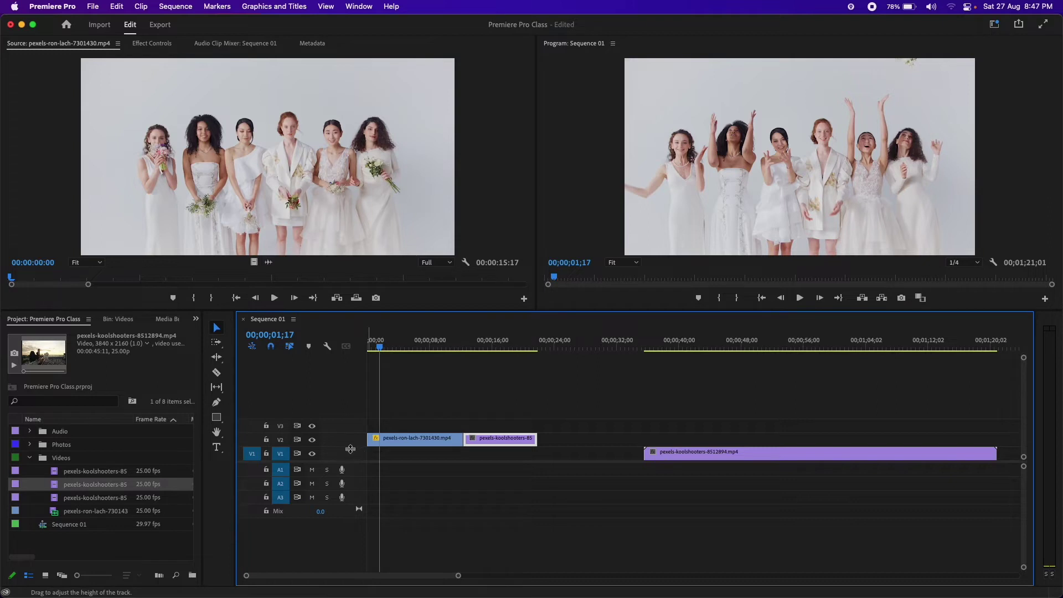
Slim V1, expand V2 to show thumbnails, and move the playhead into the smiling woman clip.
{"action": "left_click_drag", "start_coordinate": [351, 449], "coordinate": [351, 454]}
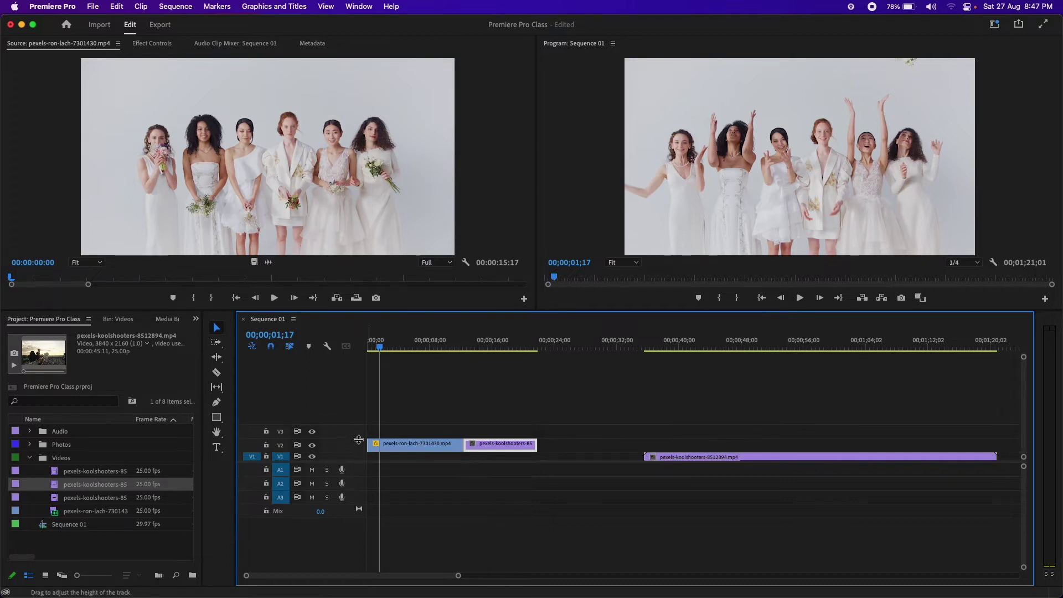
{"action": "double_click", "coordinate": [358, 439]}
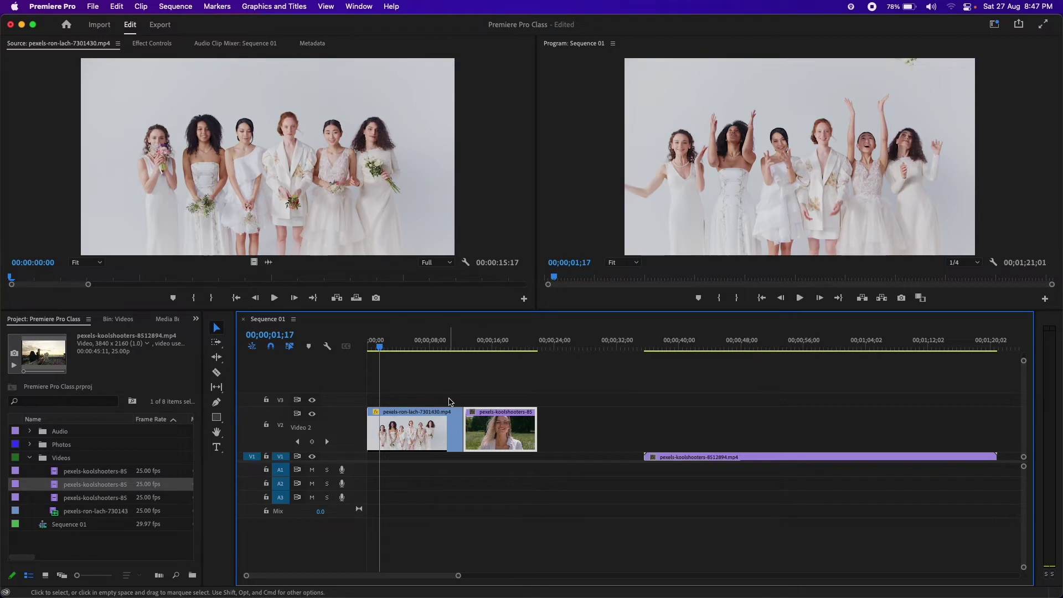
{"action": "left_click_drag", "start_coordinate": [450, 347], "coordinate": [469, 352]}
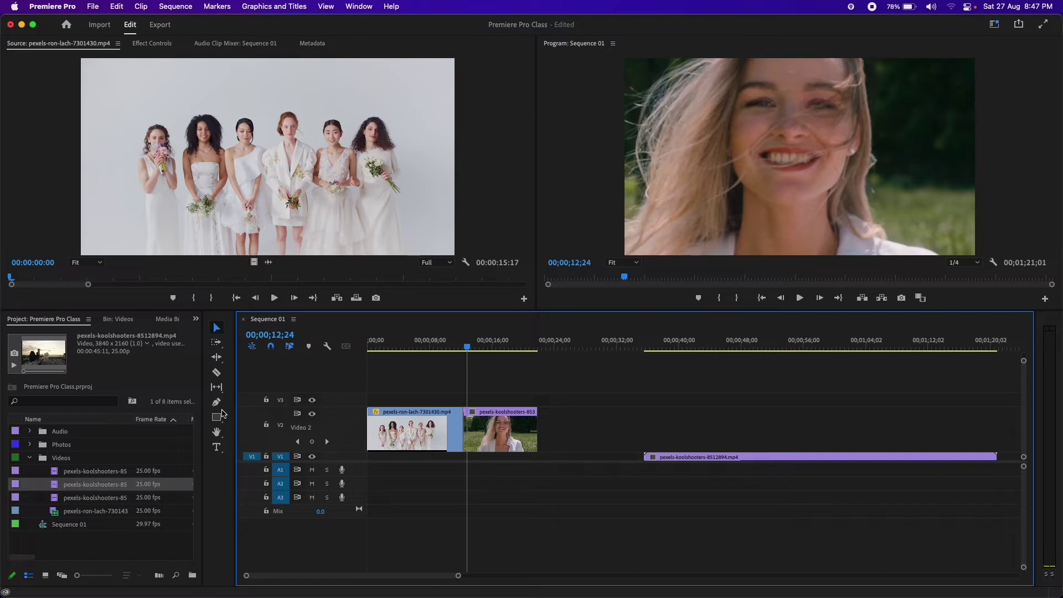
{"action": "left_click", "coordinate": [217, 431]}
{"action": "left_click", "coordinate": [492, 432]}
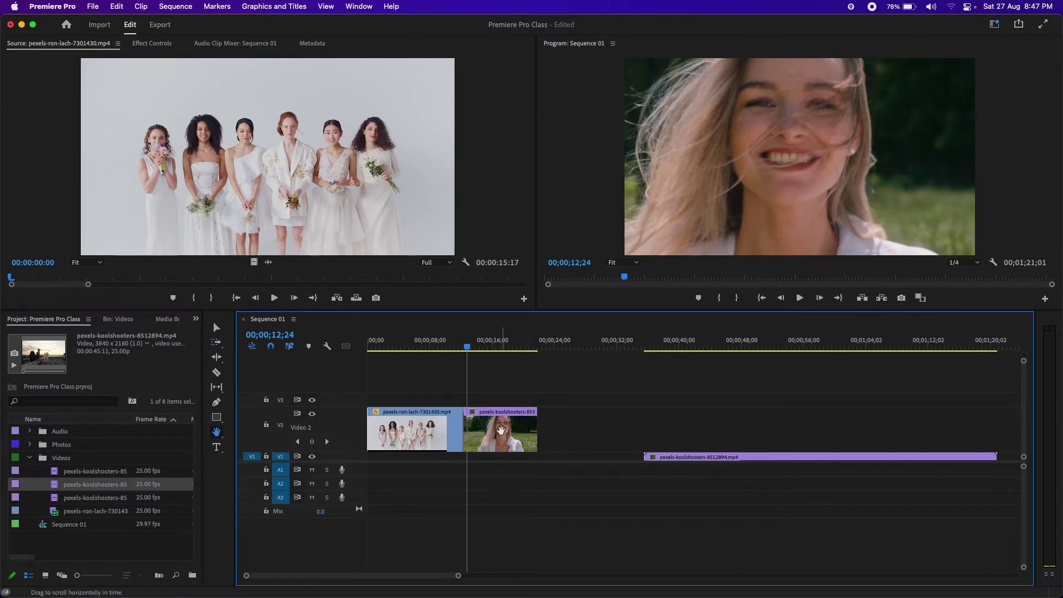
{"action": "left_click", "coordinate": [754, 188]}
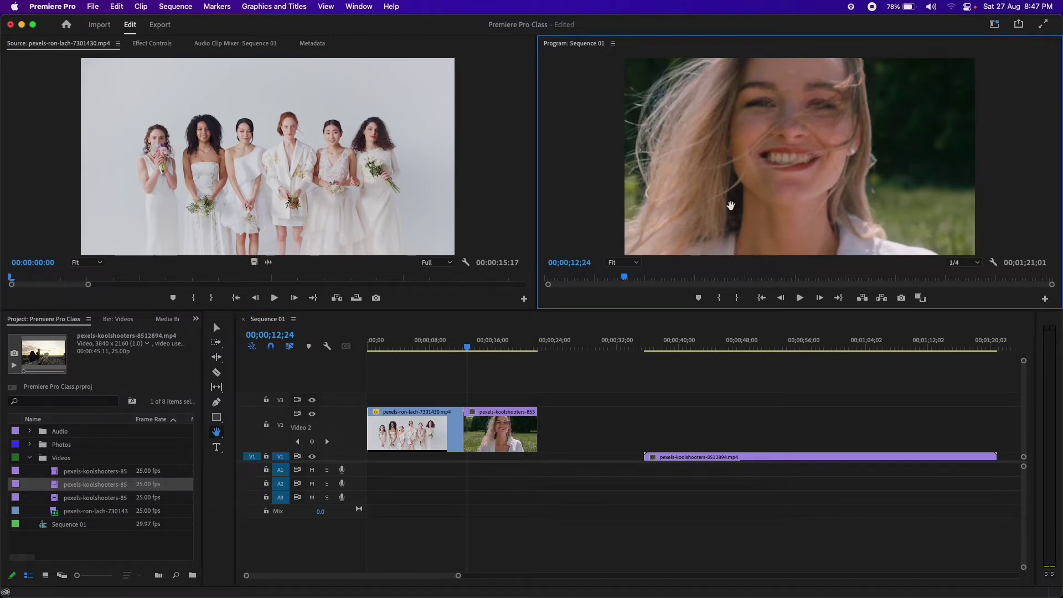
{"action": "left_click", "coordinate": [218, 448]}
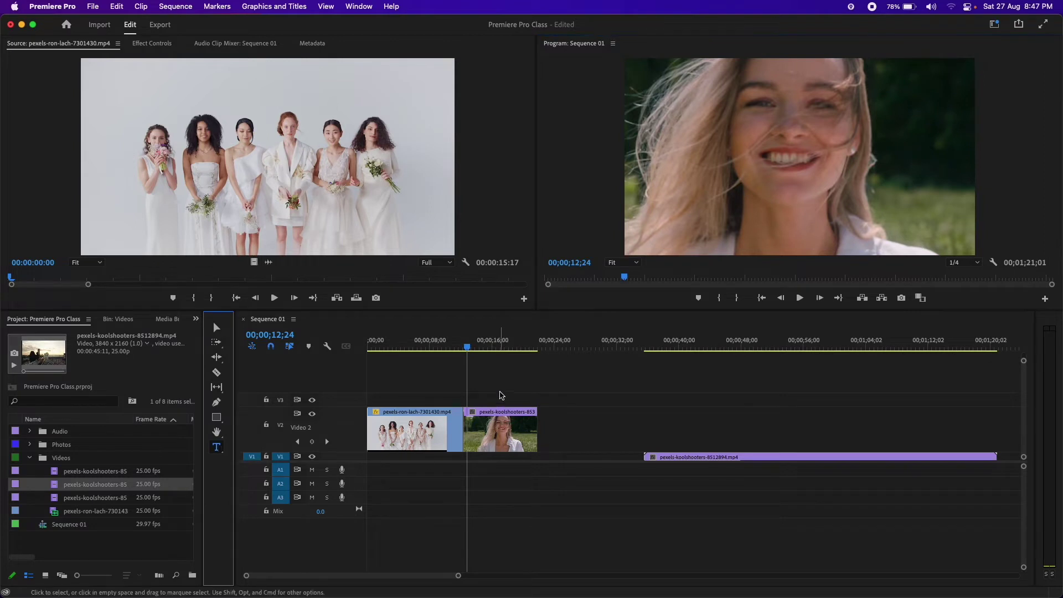
Create a test text title over the video, then delete its clip from V3.
{"action": "left_click", "coordinate": [782, 114]}
{"action": "type", "text": "te"}
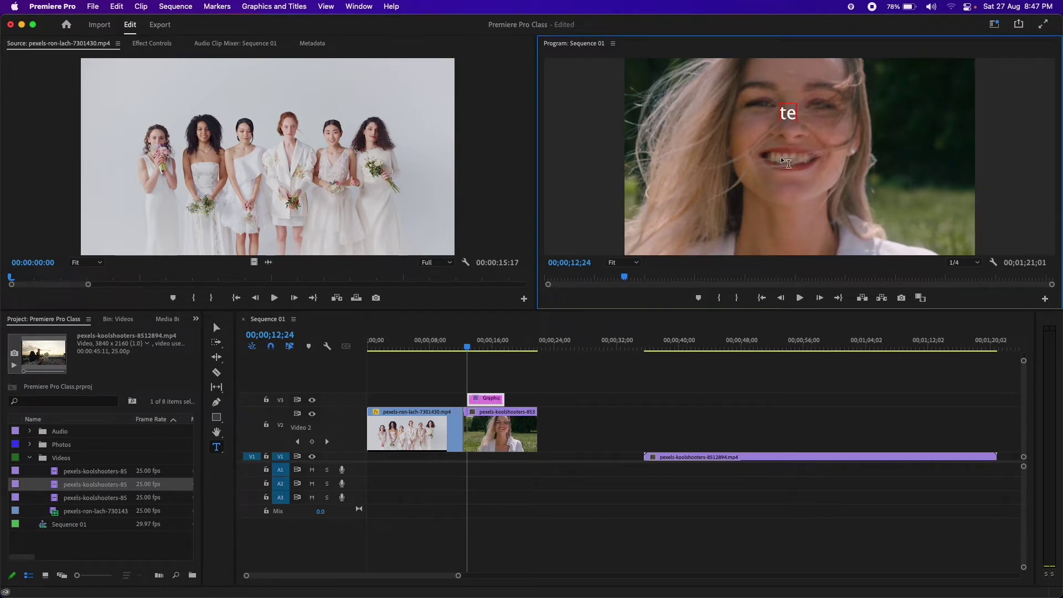
{"action": "type", "text": "xt"}
{"action": "left_click", "coordinate": [215, 327]}
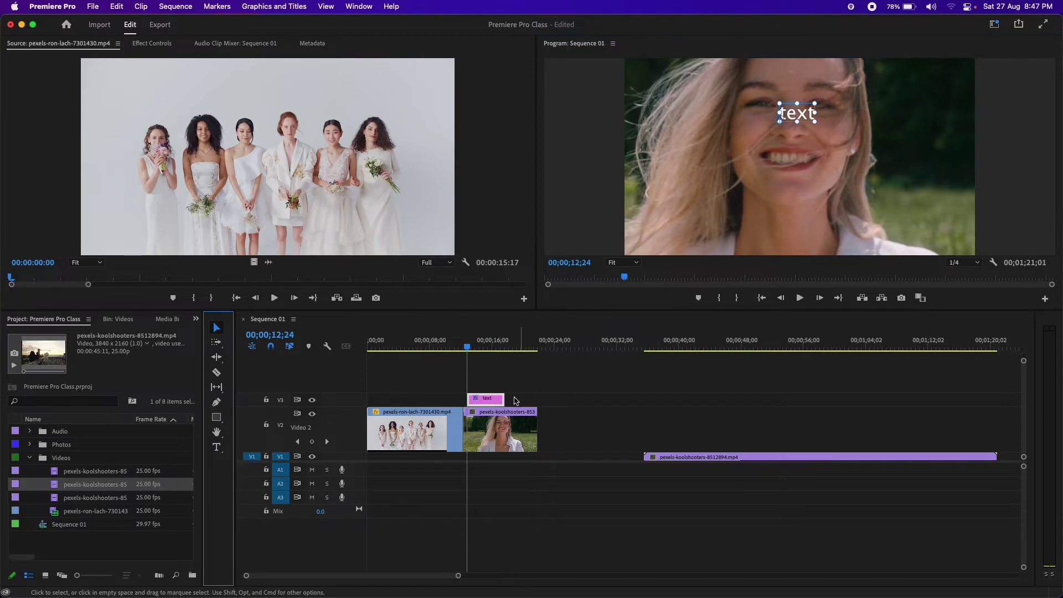
{"action": "left_click", "coordinate": [491, 403]}
{"action": "key", "text": "Delete"}
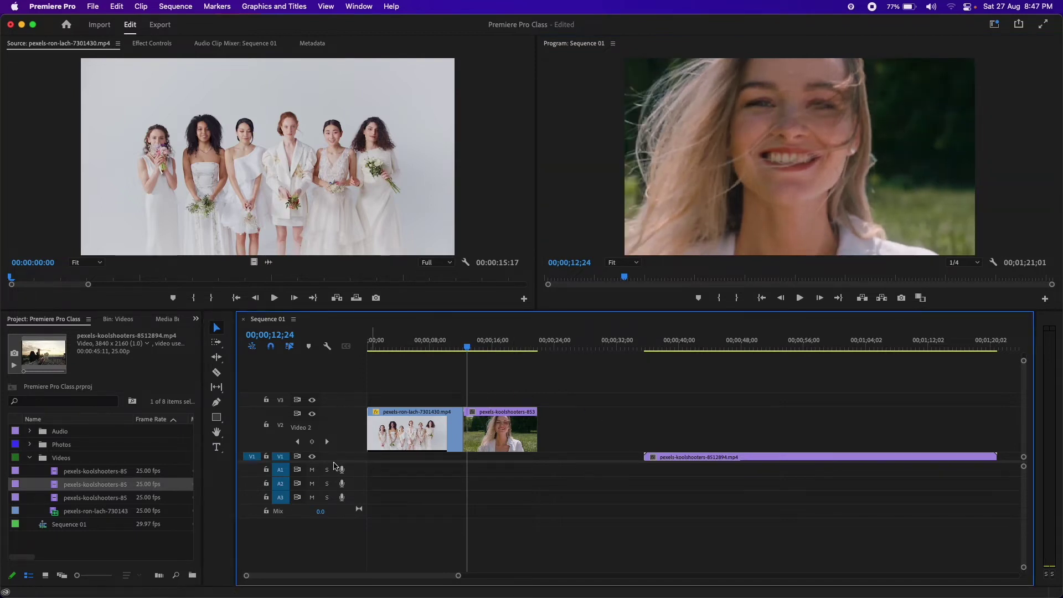
Razor-cut the ron-lach clip at 00;00;06;03 and delete its second half.
{"action": "left_click_drag", "start_coordinate": [335, 464], "coordinate": [502, 488]}
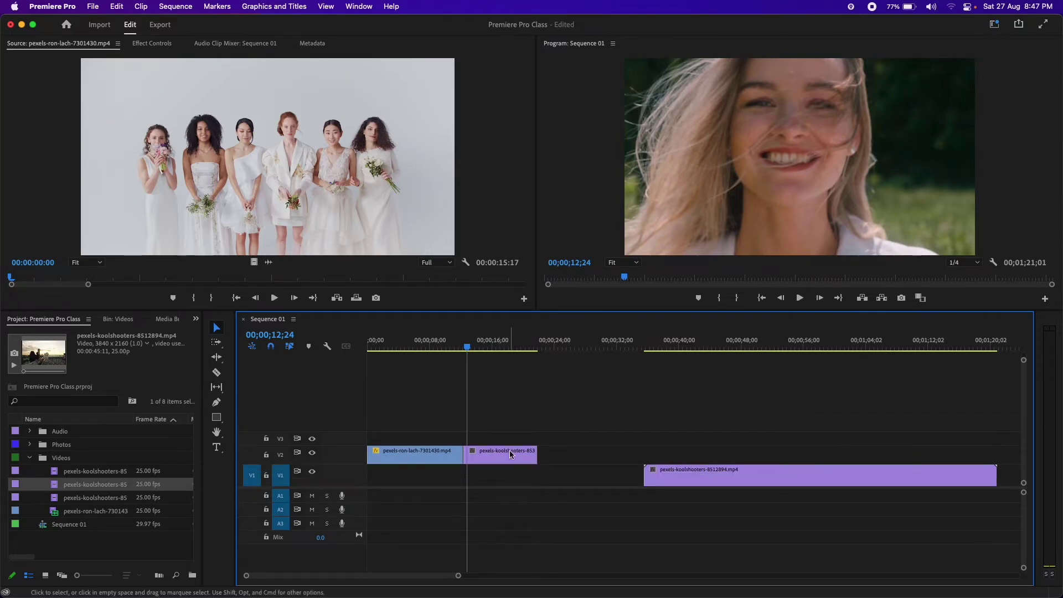
{"action": "left_click_drag", "start_coordinate": [499, 452], "coordinate": [568, 452]}
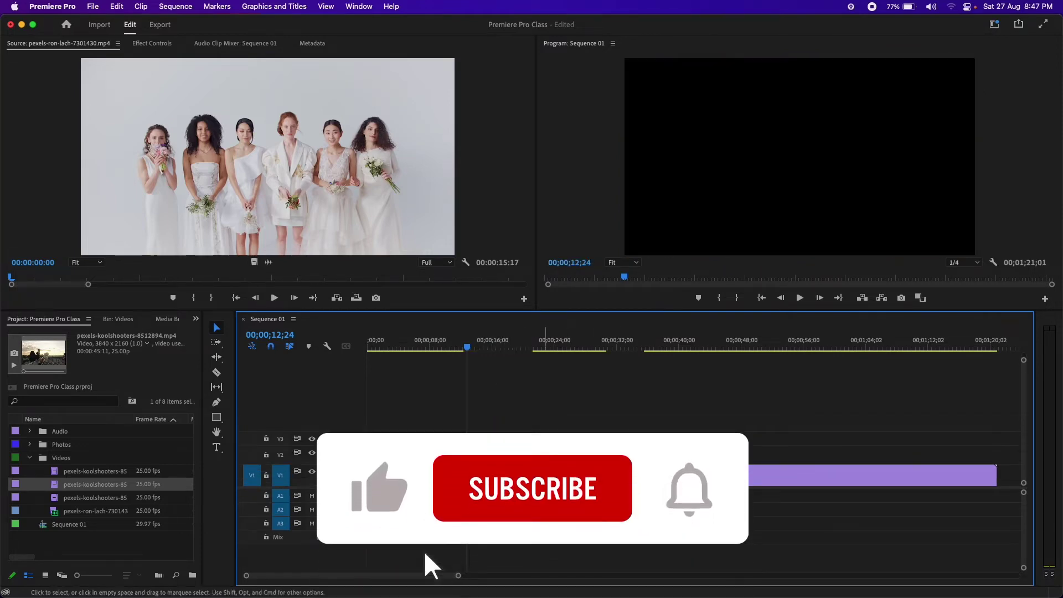
{"action": "mouse_move", "coordinate": [470, 349]}
{"action": "left_mouse_down"}
{"action": "mouse_move", "coordinate": [340, 360]}
{"action": "mouse_move", "coordinate": [416, 363]}
{"action": "left_mouse_up"}
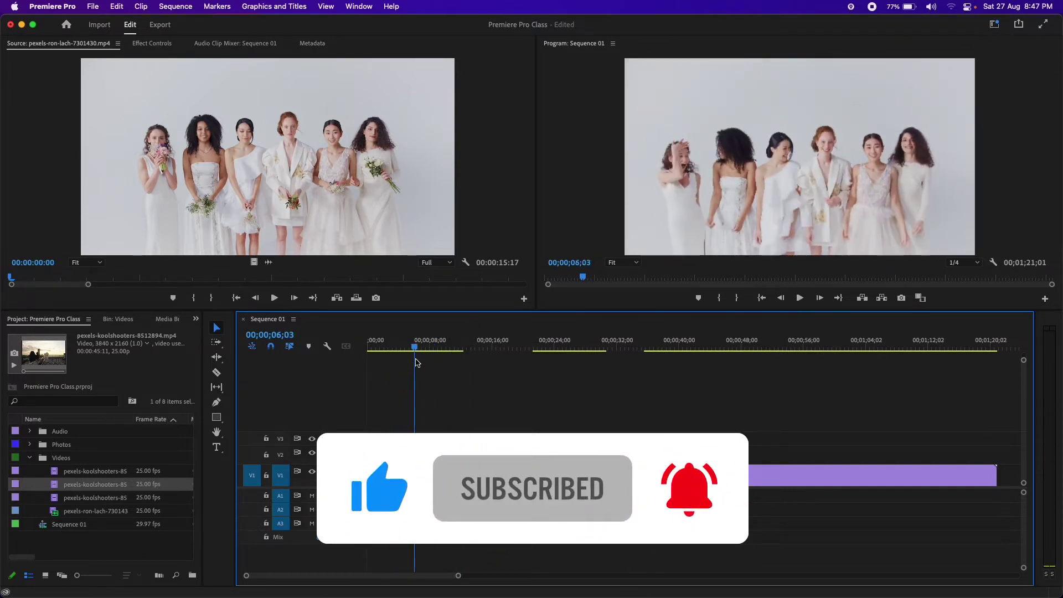
{"action": "left_click", "coordinate": [216, 374]}
{"action": "left_click", "coordinate": [415, 454]}
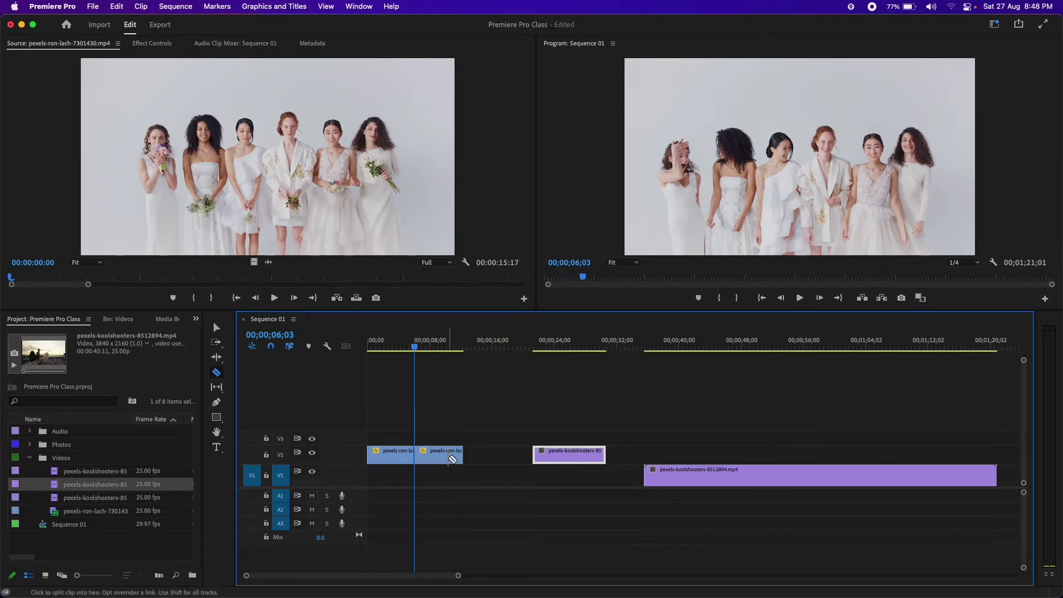
{"action": "key", "text": "v"}
{"action": "left_click", "coordinate": [452, 459]}
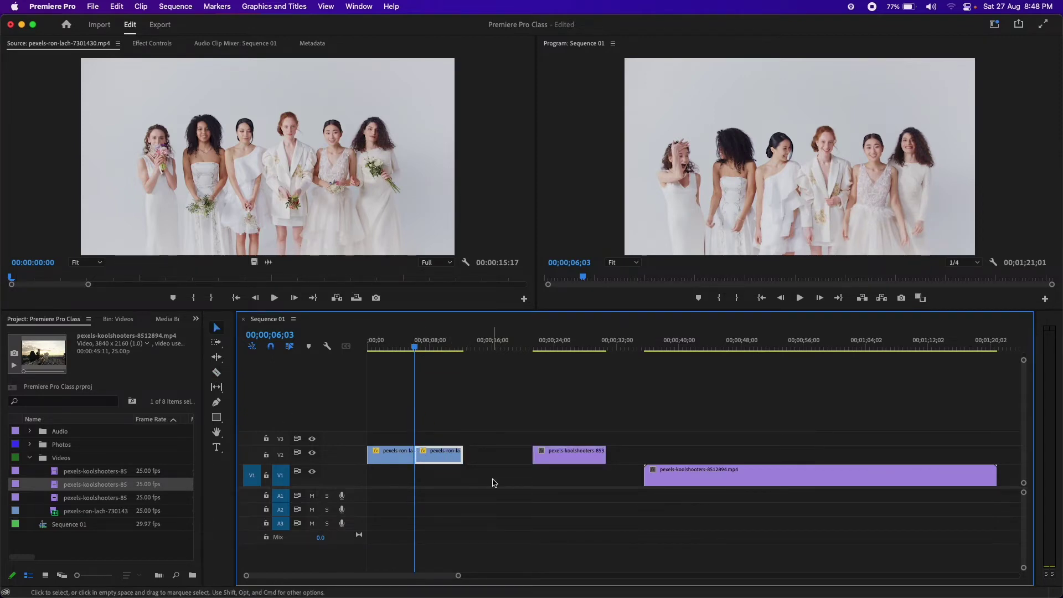
{"action": "key", "text": "Delete"}
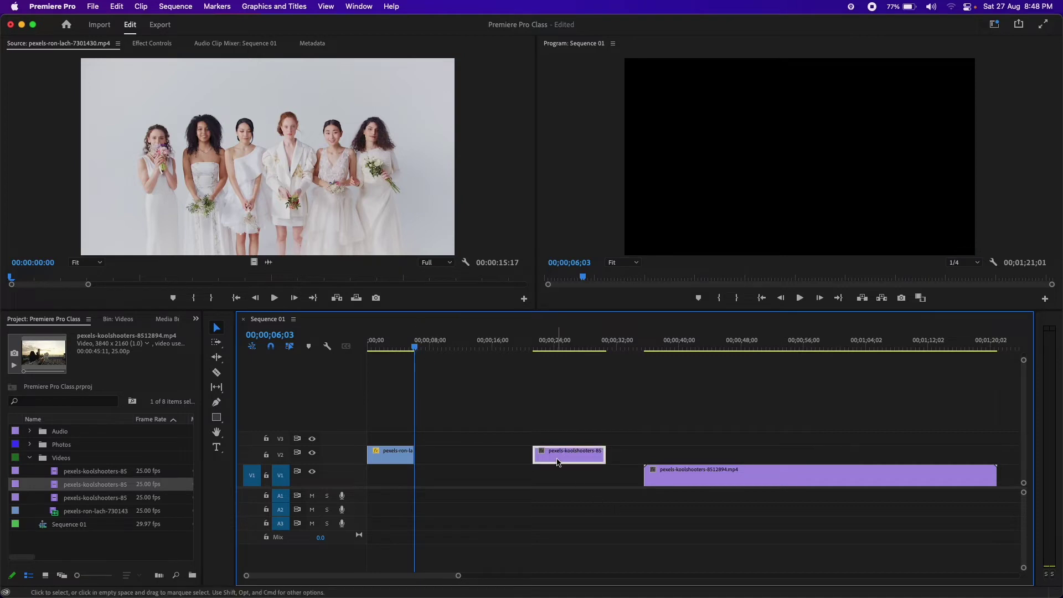
Butt the koolshooters clip against the shortened ron-lach clip and save the project.
{"action": "mouse_move", "coordinate": [560, 459]}
{"action": "left_mouse_down"}
{"action": "mouse_move", "coordinate": [443, 459]}
{"action": "mouse_move", "coordinate": [472, 454]}
{"action": "left_mouse_up"}
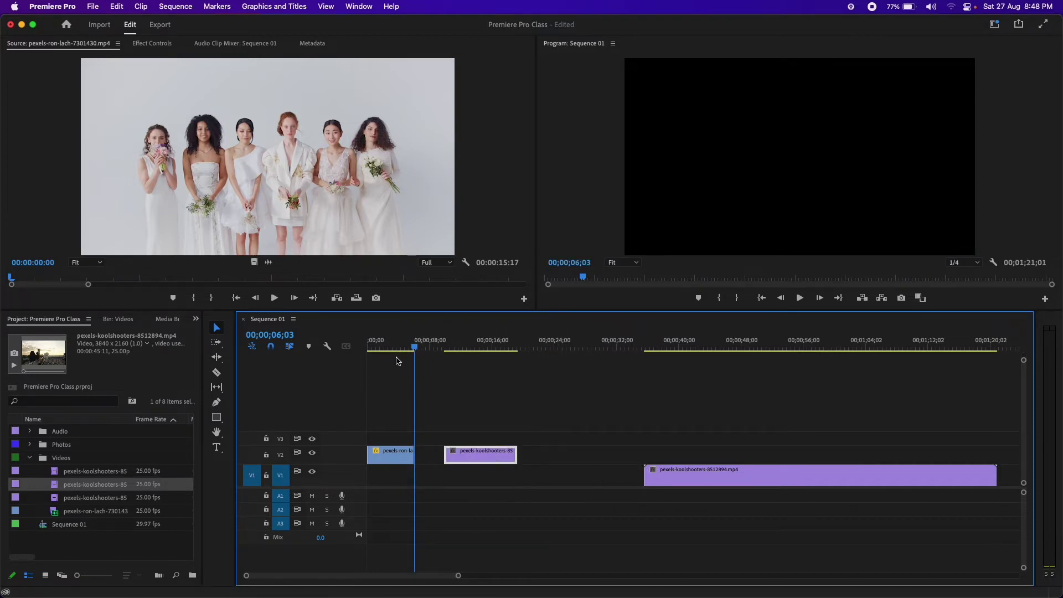
{"action": "left_click_drag", "start_coordinate": [415, 348], "coordinate": [404, 348]}
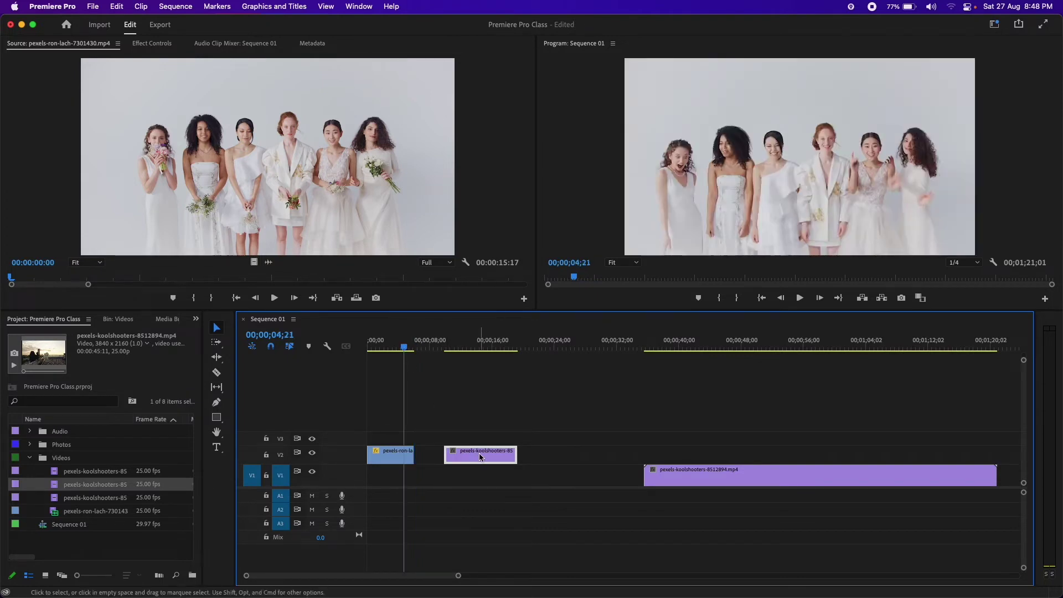
{"action": "left_click_drag", "start_coordinate": [477, 455], "coordinate": [457, 460]}
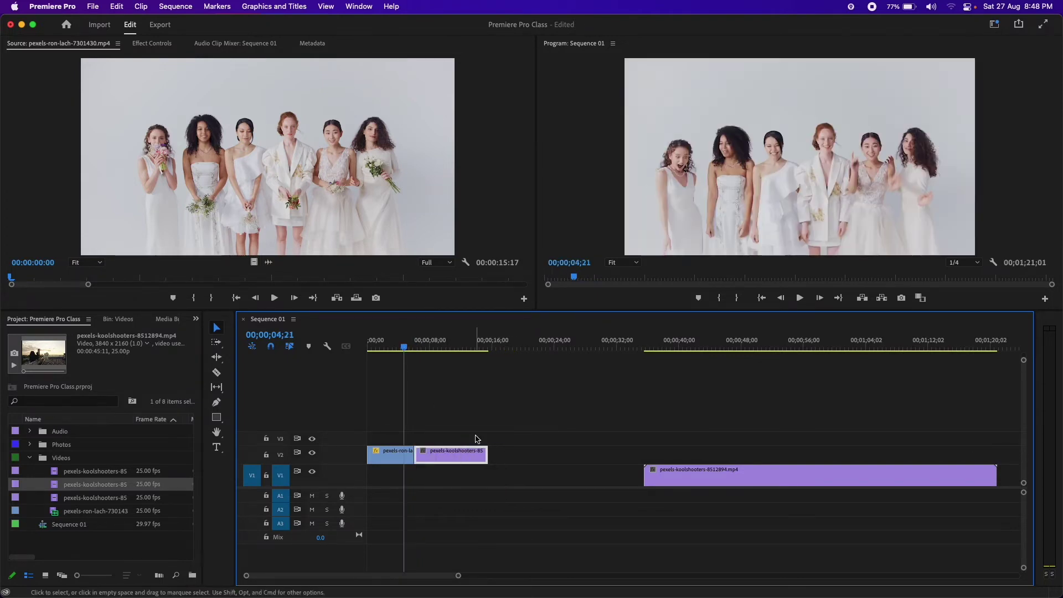
{"action": "key", "text": "cmd+s"}
{"action": "key", "text": "super+s"}
Trim the ron-lach clip on V2 so it ends at 00;00;03;20.
{"action": "left_click_drag", "start_coordinate": [407, 347], "coordinate": [332, 357]}
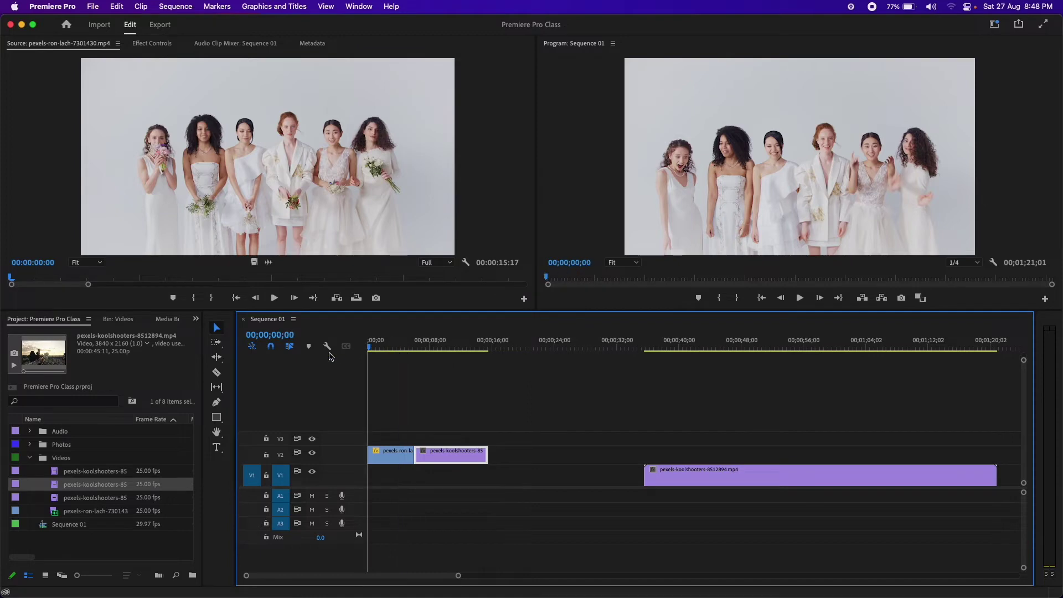
{"action": "key", "text": "space"}
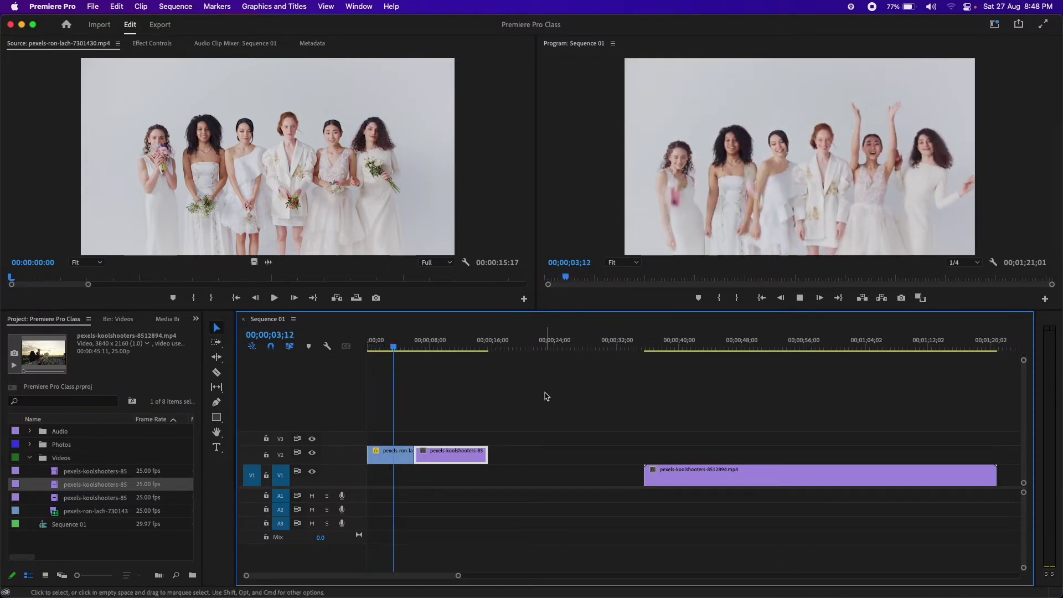
{"action": "key", "text": "space"}
{"action": "left_click_drag", "start_coordinate": [410, 457], "coordinate": [395, 457]}
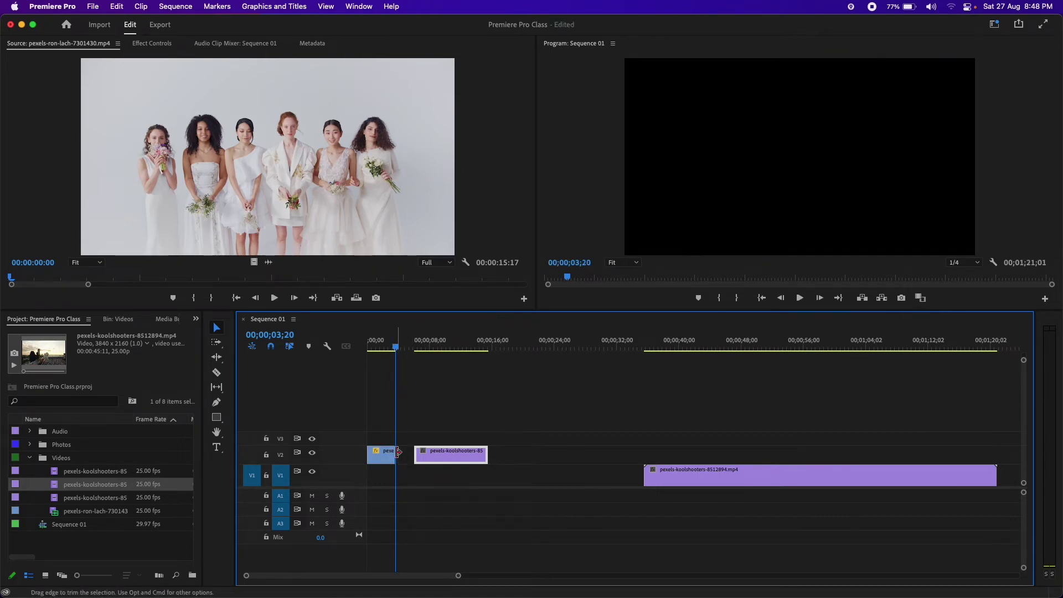
Slide the koolshooters clip left to butt against the ron-lach clip, then review the cut.
{"action": "left_click", "coordinate": [416, 455]}
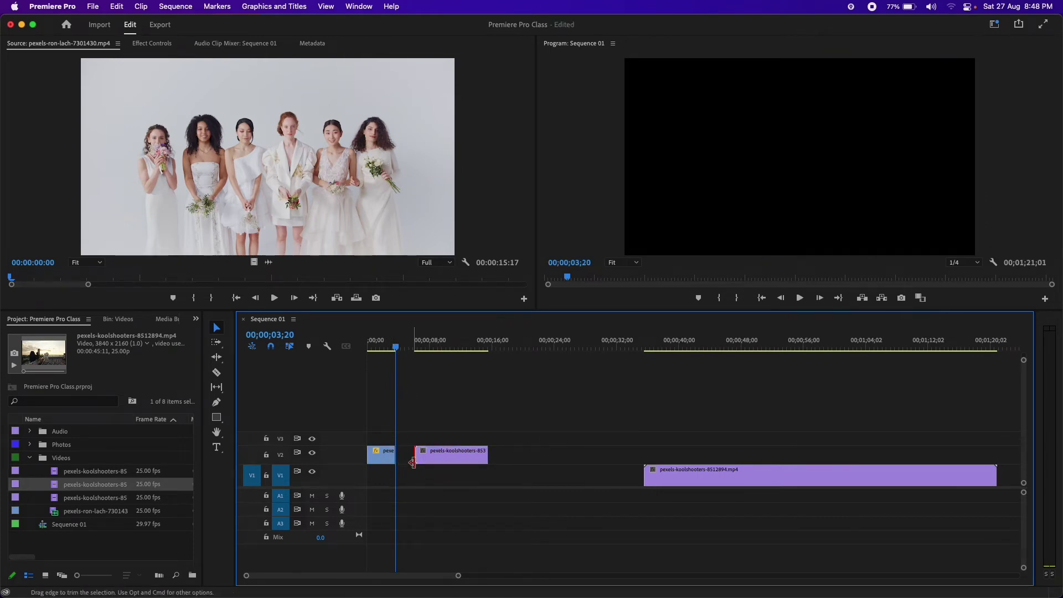
{"action": "left_click_drag", "start_coordinate": [437, 458], "coordinate": [418, 458]}
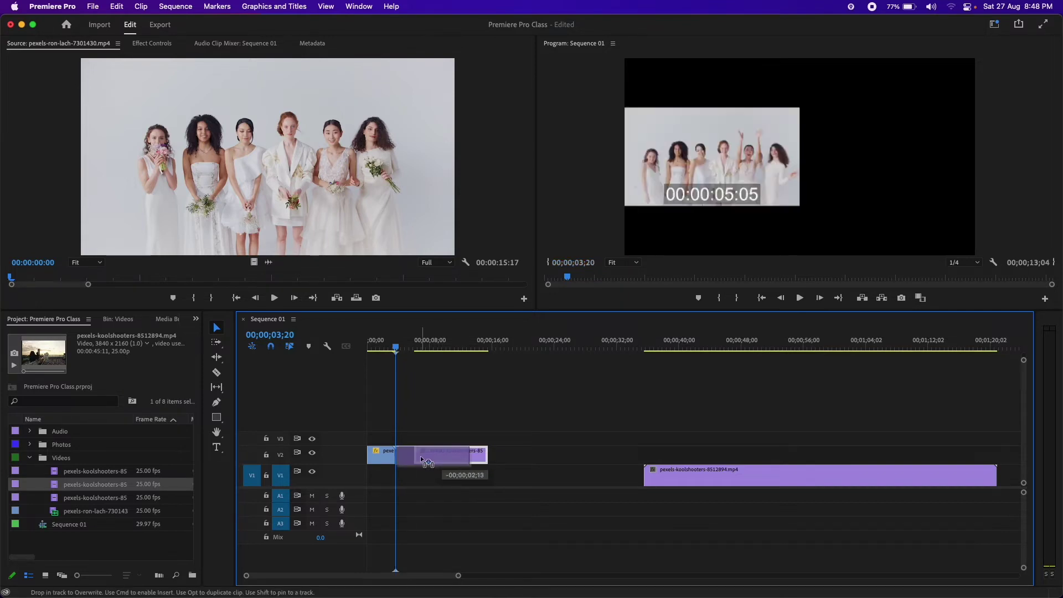
{"action": "left_click", "coordinate": [379, 340]}
{"action": "key", "text": "space"}
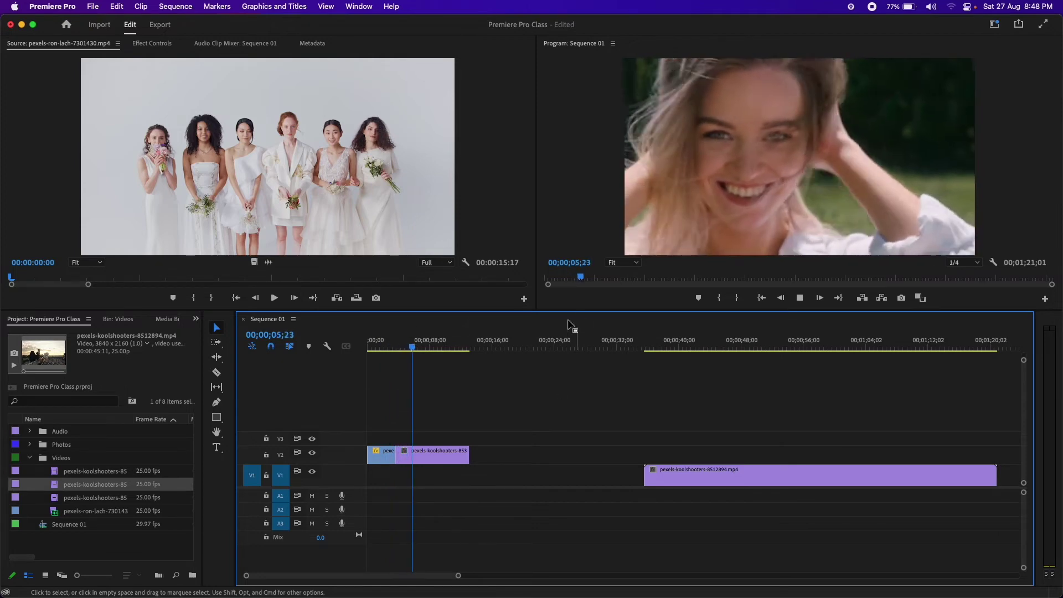
{"action": "key", "text": "space"}
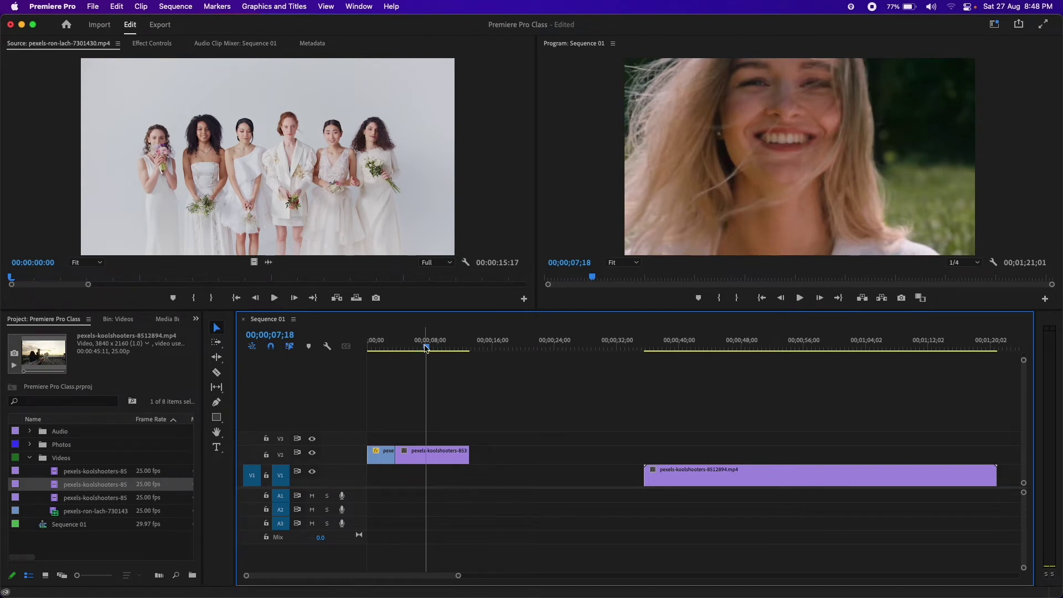
{"action": "left_click_drag", "start_coordinate": [426, 348], "coordinate": [757, 348]}
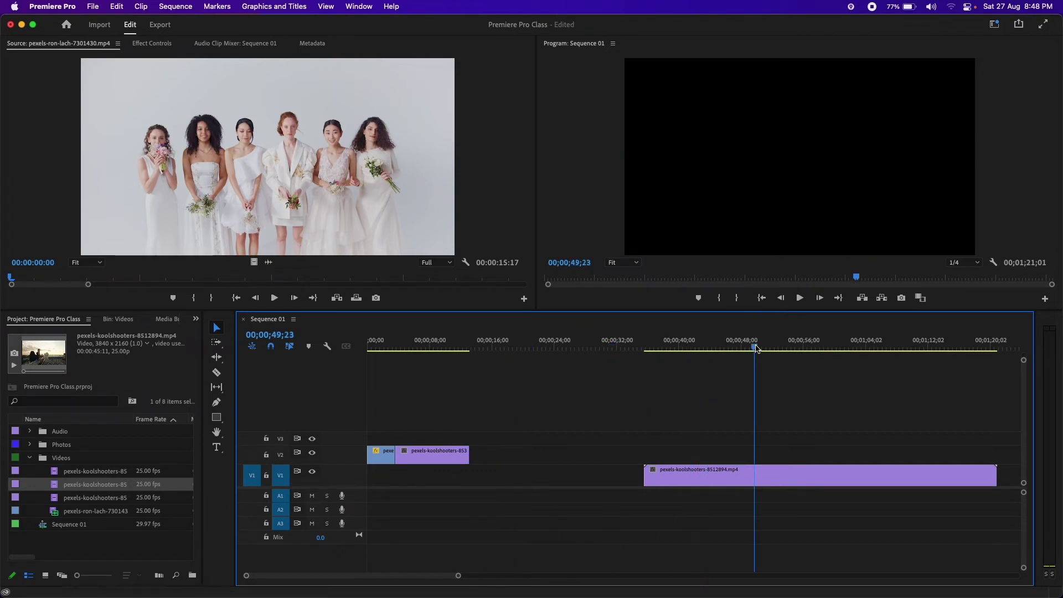
Move the long 8512894 clip on V1 left so it starts where the V2 clips end.
{"action": "left_click", "coordinate": [667, 477]}
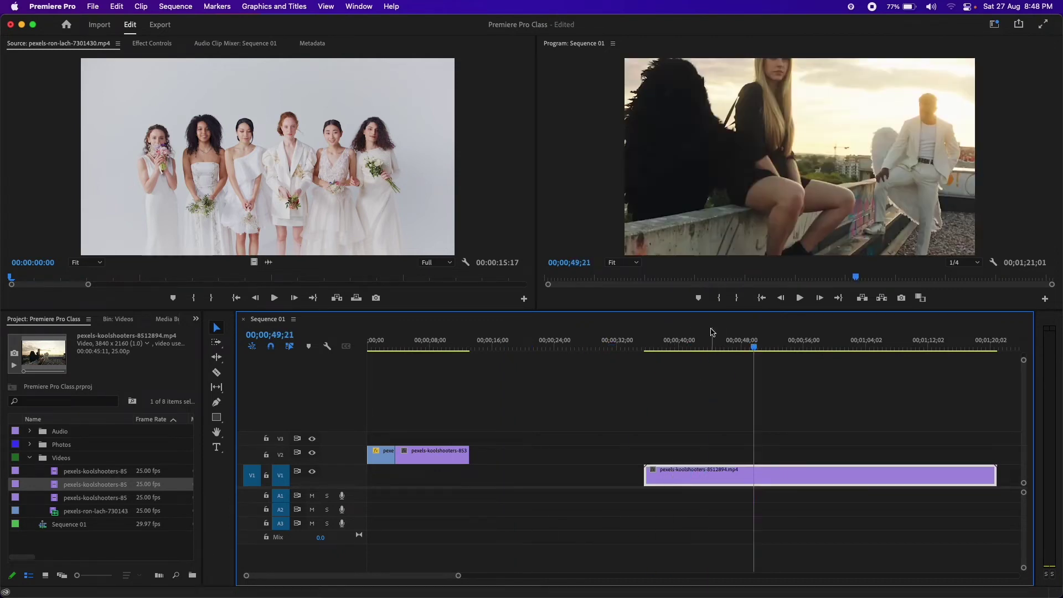
{"action": "left_click_drag", "start_coordinate": [756, 352], "coordinate": [883, 370]}
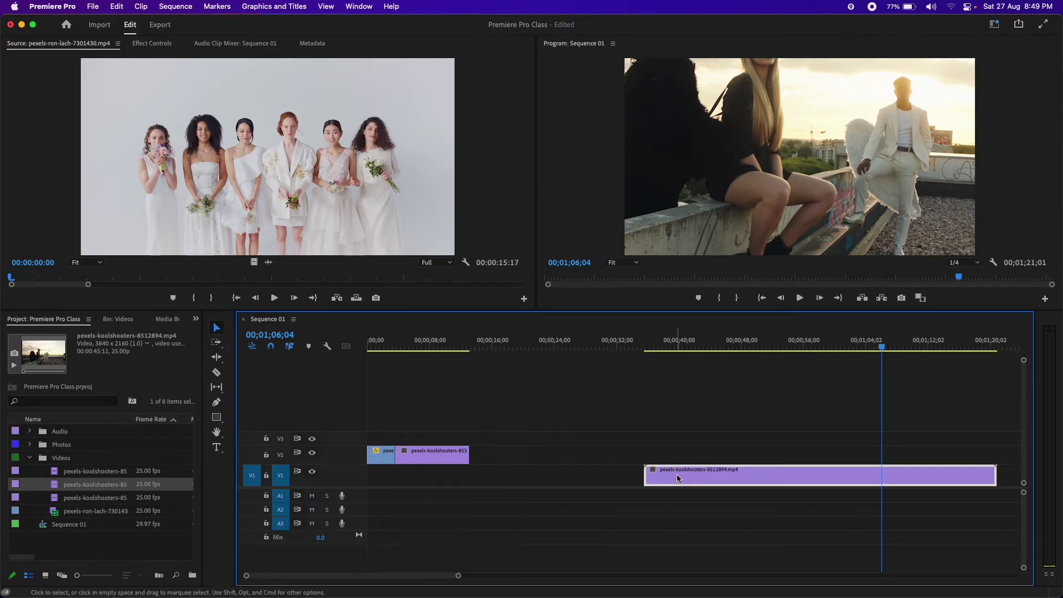
{"action": "left_click_drag", "start_coordinate": [678, 479], "coordinate": [506, 451]}
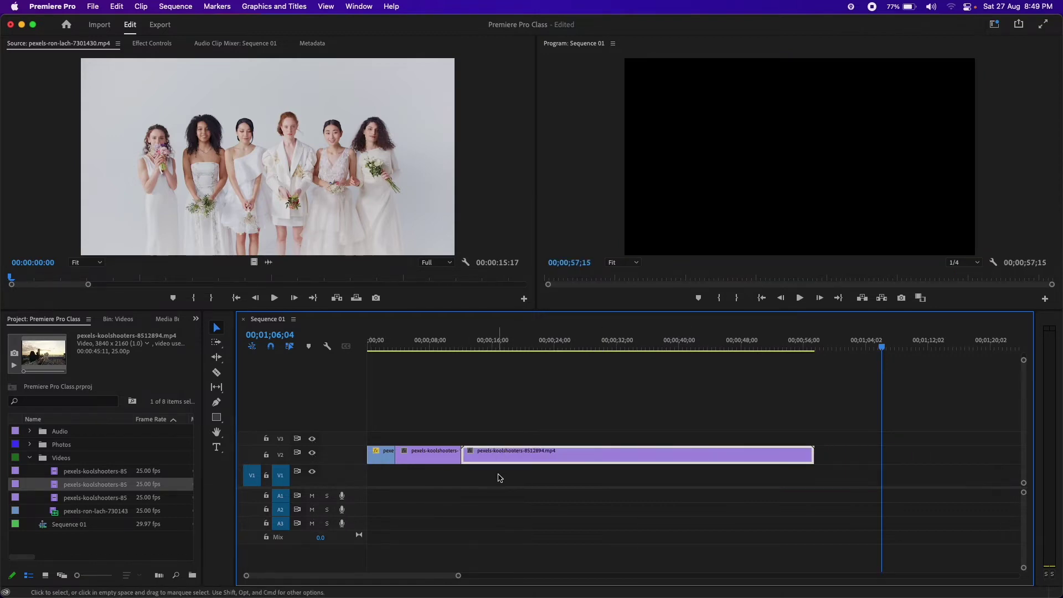
{"action": "key", "text": "Escape"}
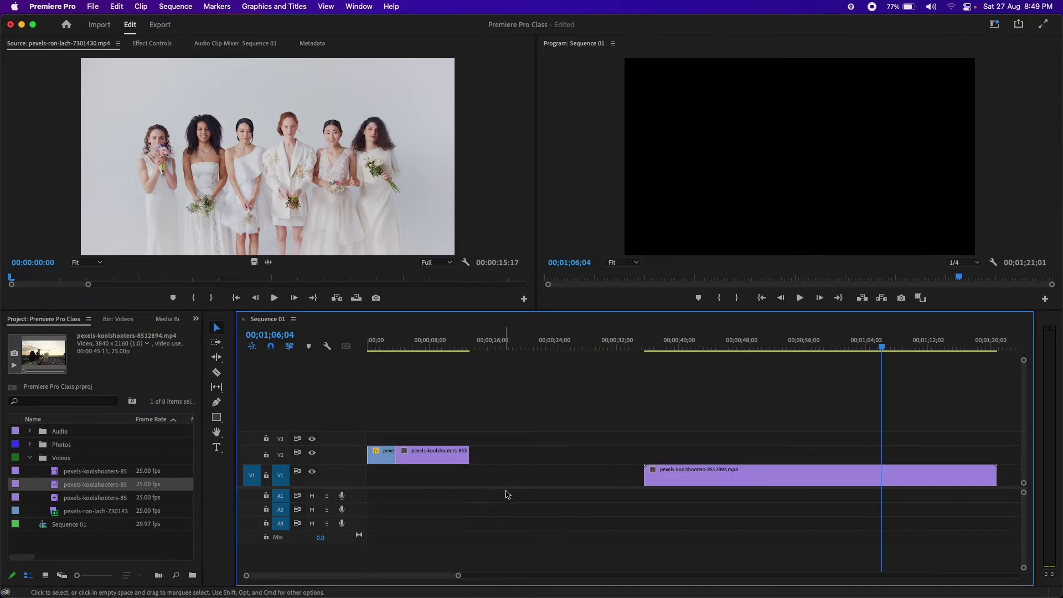
{"action": "mouse_move", "coordinate": [675, 478]}
{"action": "left_mouse_down"}
{"action": "mouse_move", "coordinate": [484, 453]}
{"action": "mouse_move", "coordinate": [499, 475]}
{"action": "left_mouse_up"}
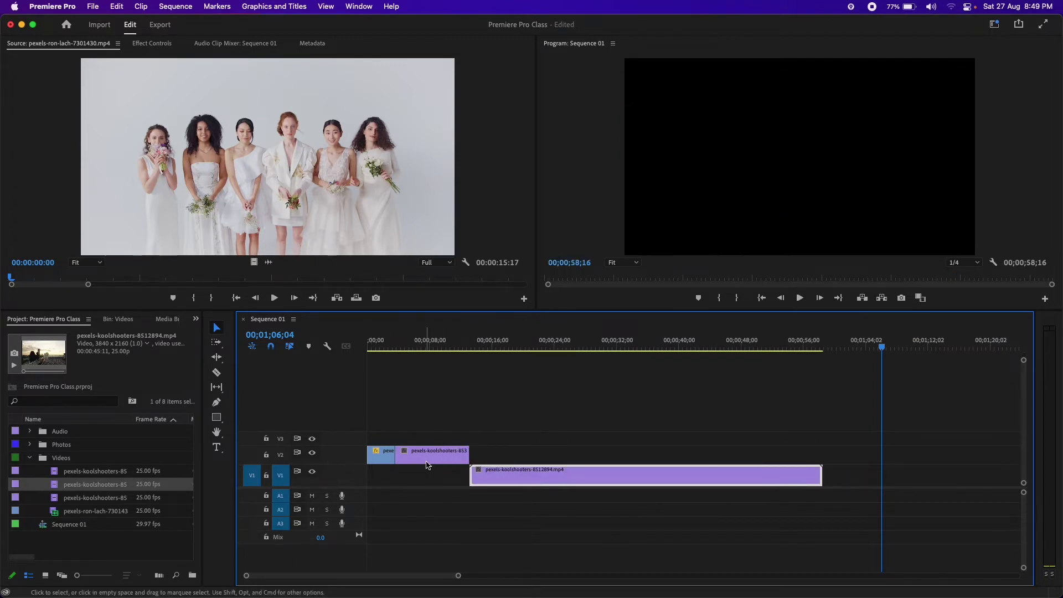
Lock track V2 and lift the 8512894 clip straight up onto V3.
{"action": "left_click", "coordinate": [266, 454]}
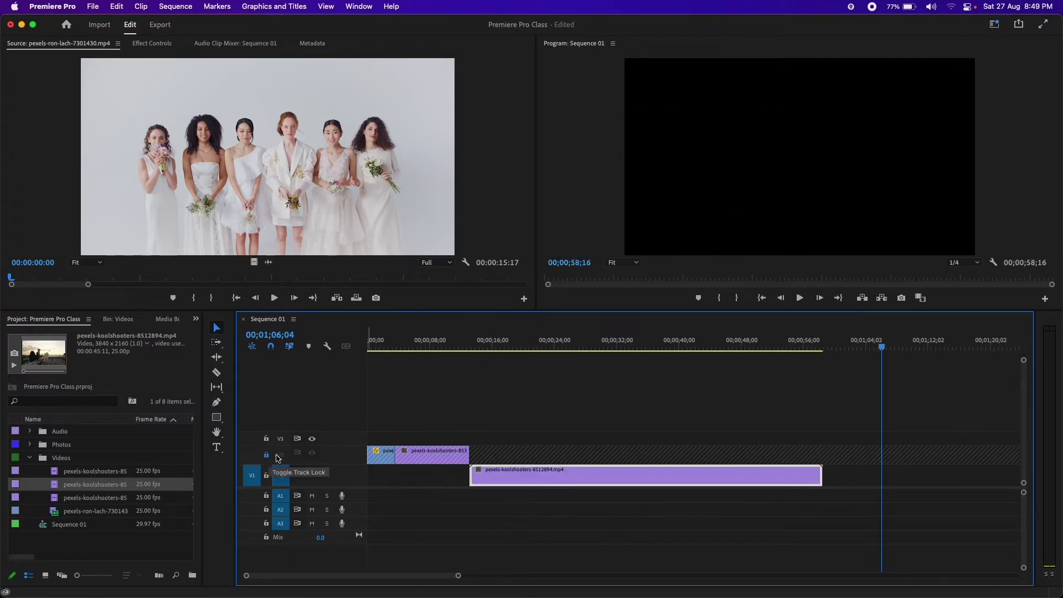
{"action": "left_click", "coordinate": [508, 456]}
{"action": "left_click_drag", "start_coordinate": [502, 481], "coordinate": [520, 456]}
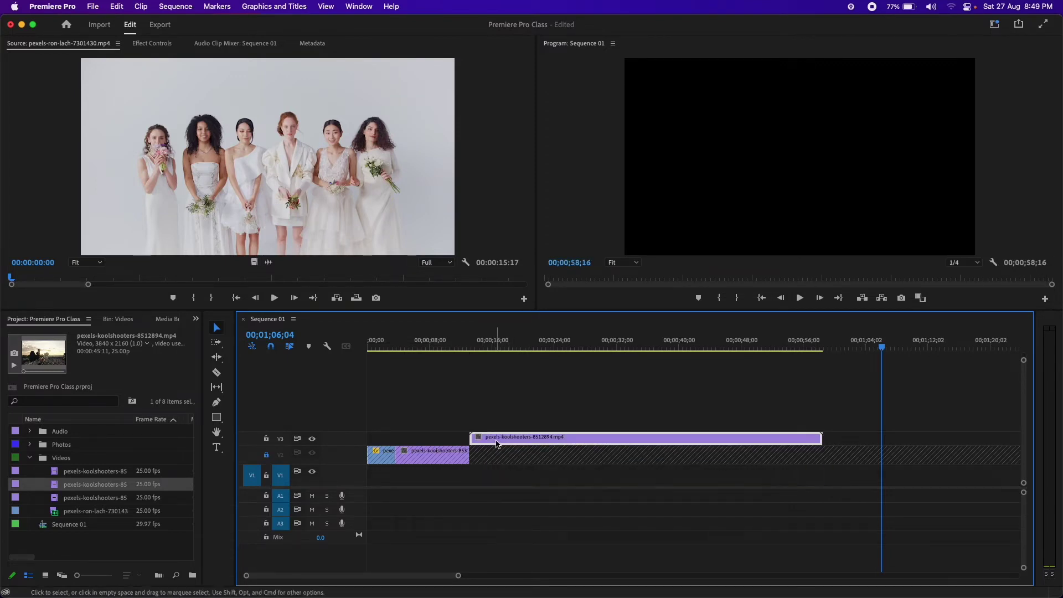
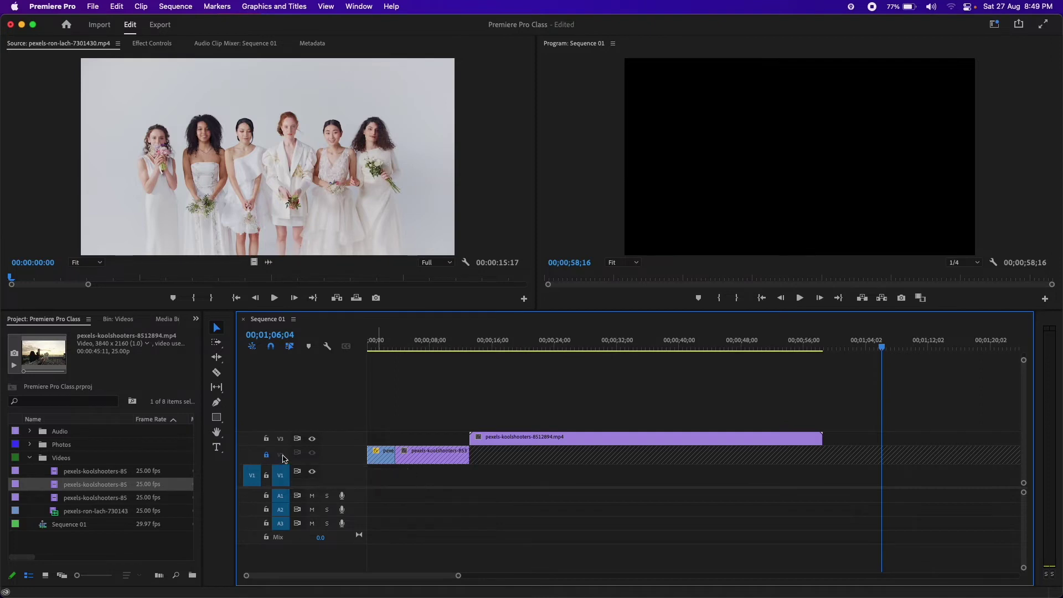
Move the long koolshooters-8512894 clip from V3 down to V1 and unlock track V2.
{"action": "left_click", "coordinate": [581, 447]}
{"action": "mouse_move", "coordinate": [568, 445]}
{"action": "left_mouse_down"}
{"action": "mouse_move", "coordinate": [556, 484]}
{"action": "mouse_move", "coordinate": [542, 480]}
{"action": "left_mouse_up"}
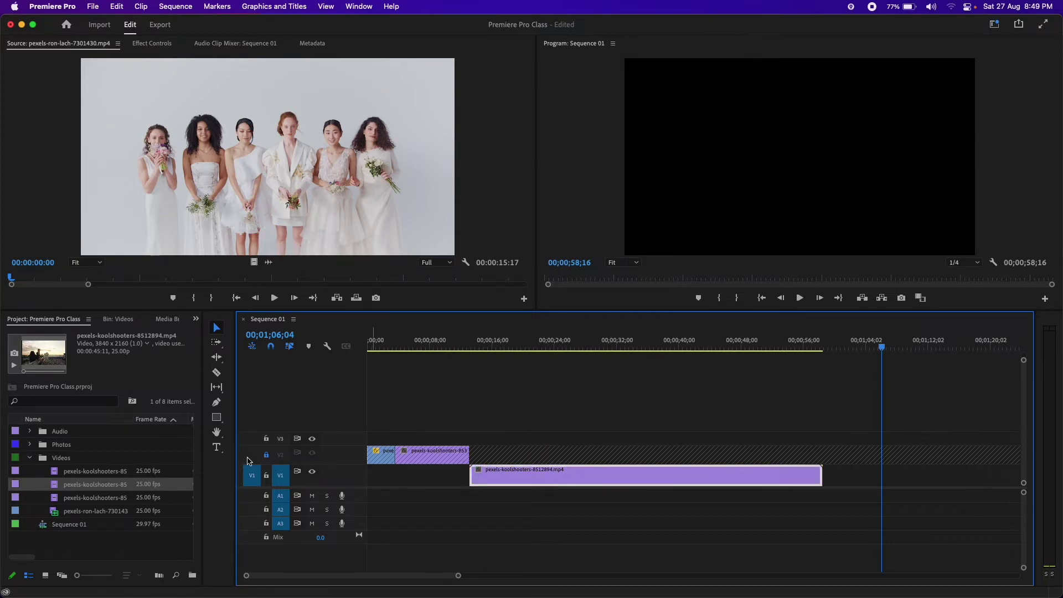
{"action": "left_click", "coordinate": [266, 456]}
{"action": "left_click", "coordinate": [266, 455]}
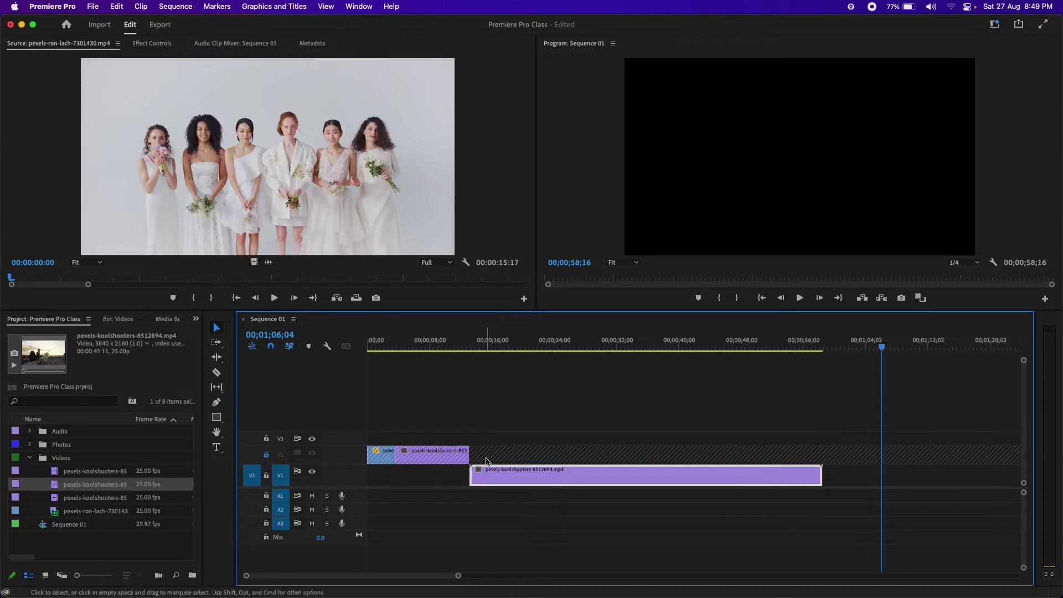
{"action": "left_click", "coordinate": [459, 460]}
{"action": "left_click_drag", "start_coordinate": [436, 459], "coordinate": [640, 456]}
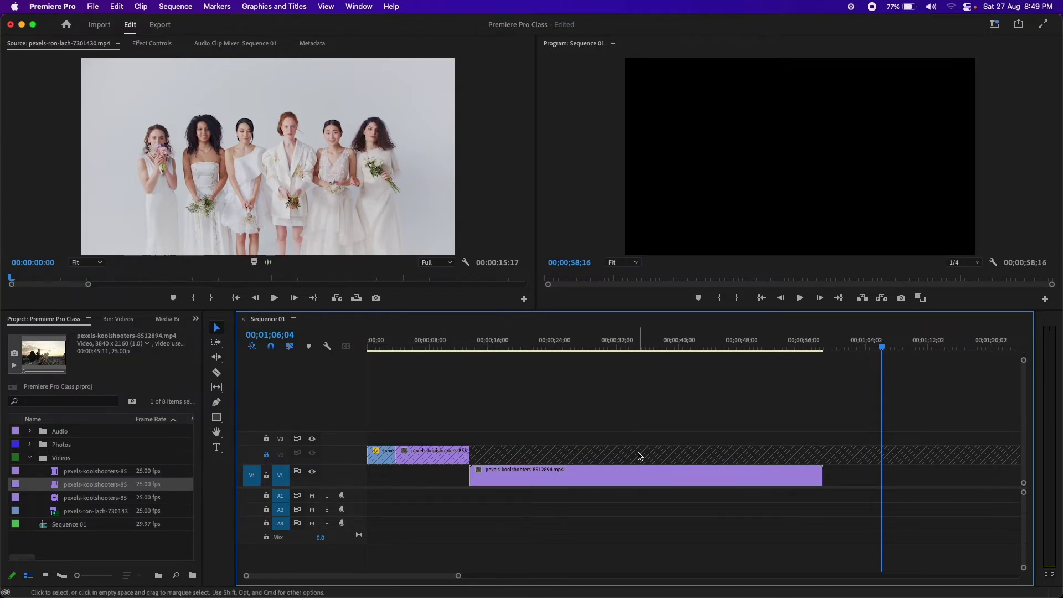
{"action": "left_click", "coordinate": [267, 454]}
Slide the V1 clip to the sequence start, toggling V2 output to compare the preview.
{"action": "left_click_drag", "start_coordinate": [392, 346], "coordinate": [384, 350]}
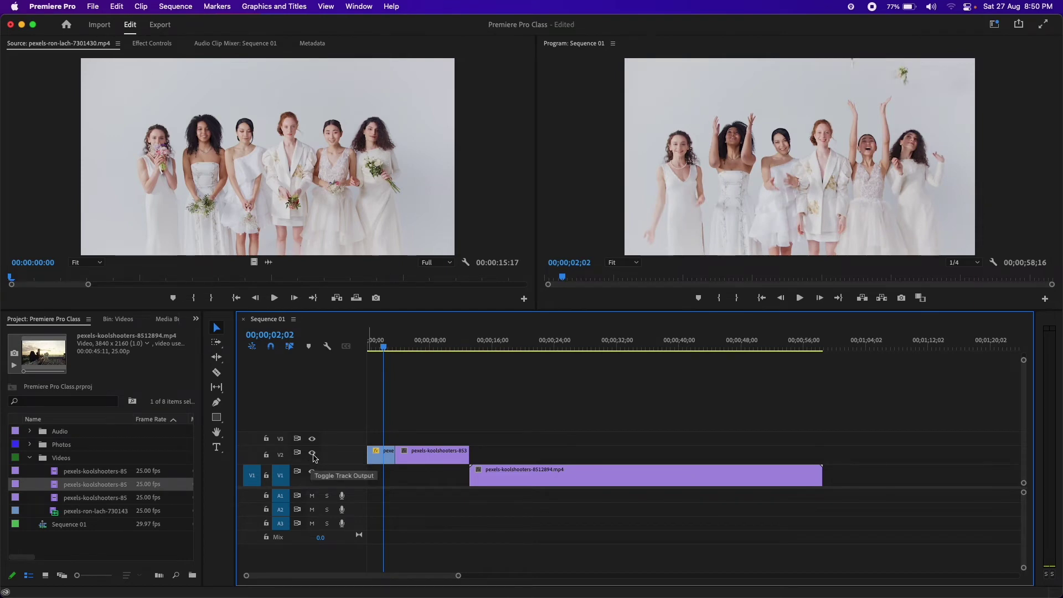
{"action": "left_click", "coordinate": [312, 454]}
{"action": "left_click", "coordinate": [312, 454]}
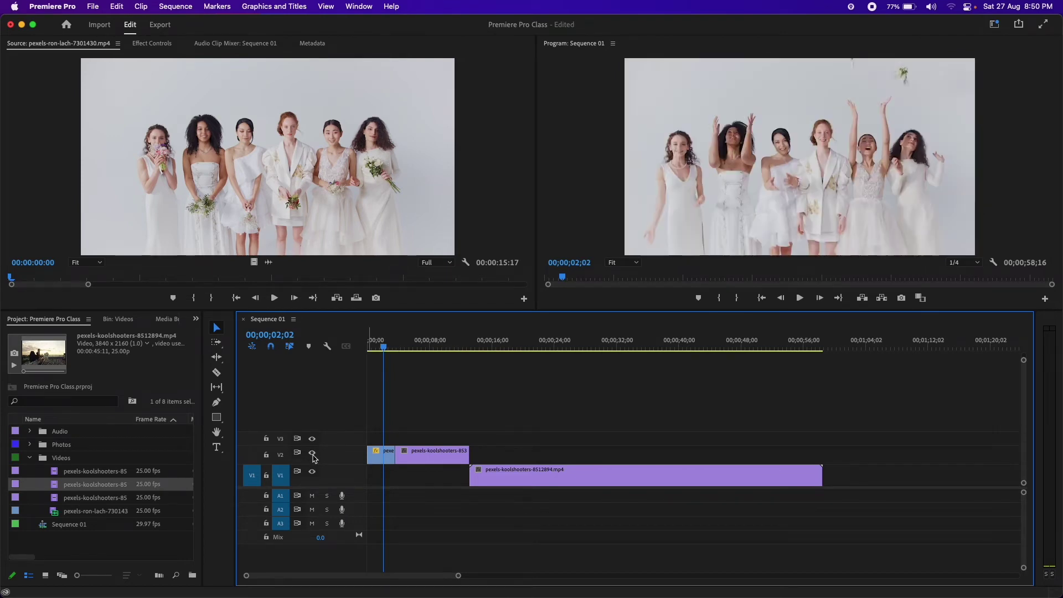
{"action": "left_click", "coordinate": [312, 454]}
{"action": "left_click", "coordinate": [312, 454]}
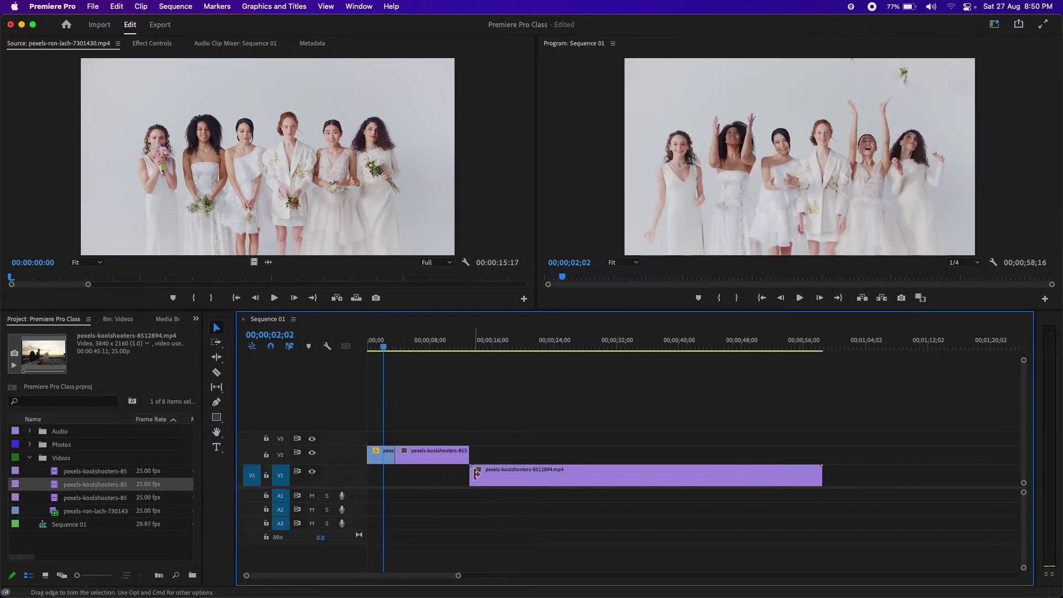
{"action": "left_click_drag", "start_coordinate": [542, 479], "coordinate": [440, 479]}
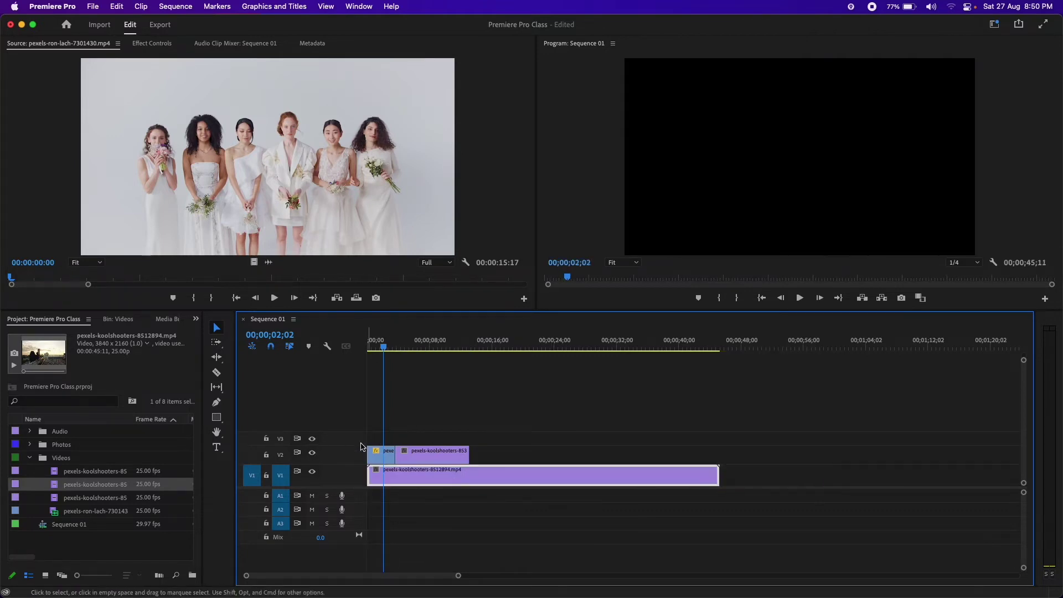
{"action": "left_click", "coordinate": [312, 454]}
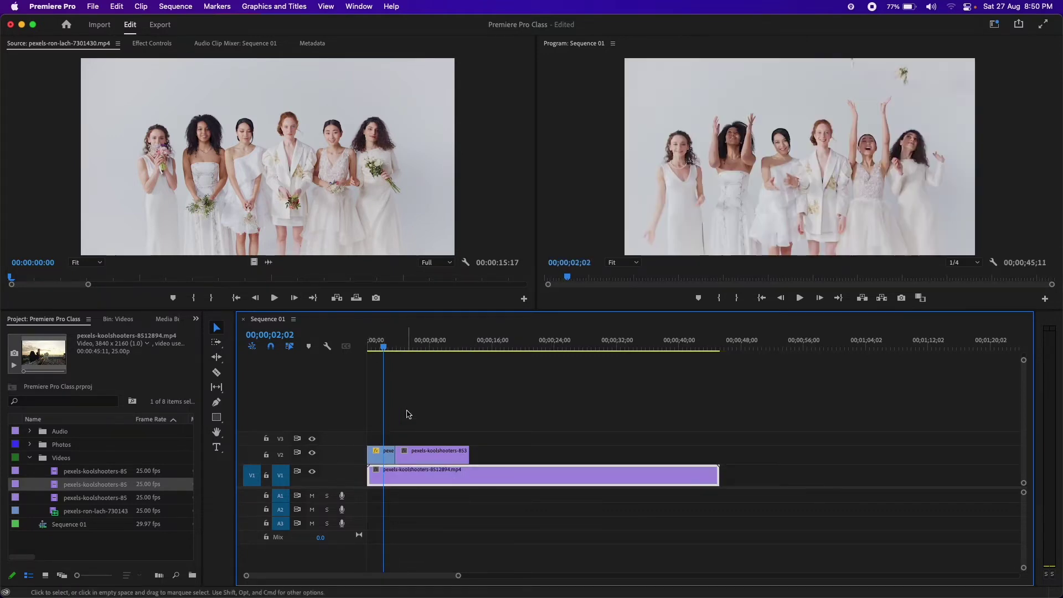
{"action": "left_click", "coordinate": [312, 454]}
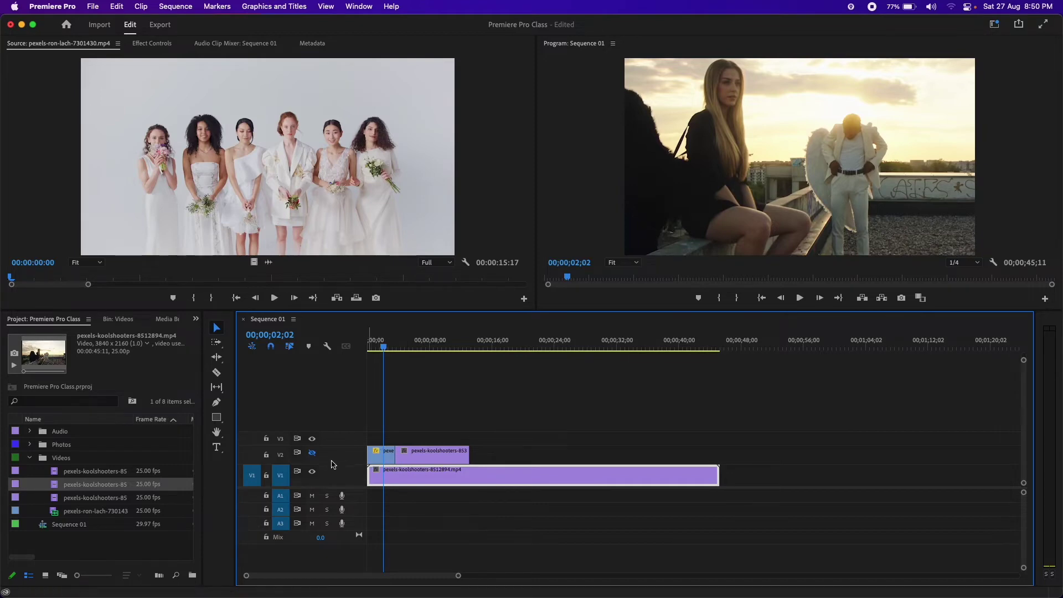
{"action": "left_click", "coordinate": [311, 455]}
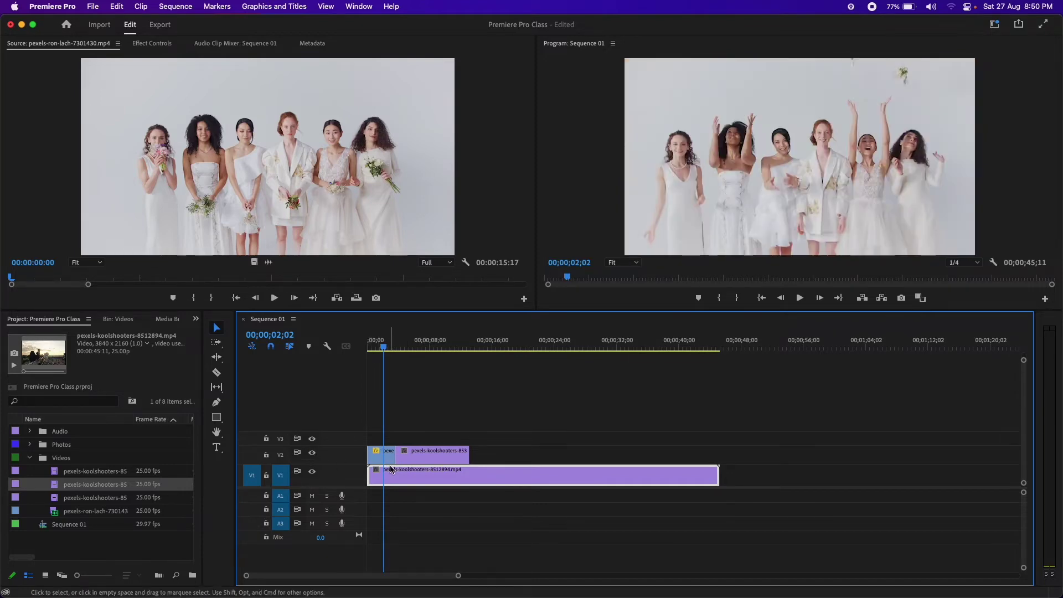
Place the manjeet-singh-yadav photo from the Photos bin on V2 after the koolshooters clip.
{"action": "left_click", "coordinate": [30, 458]}
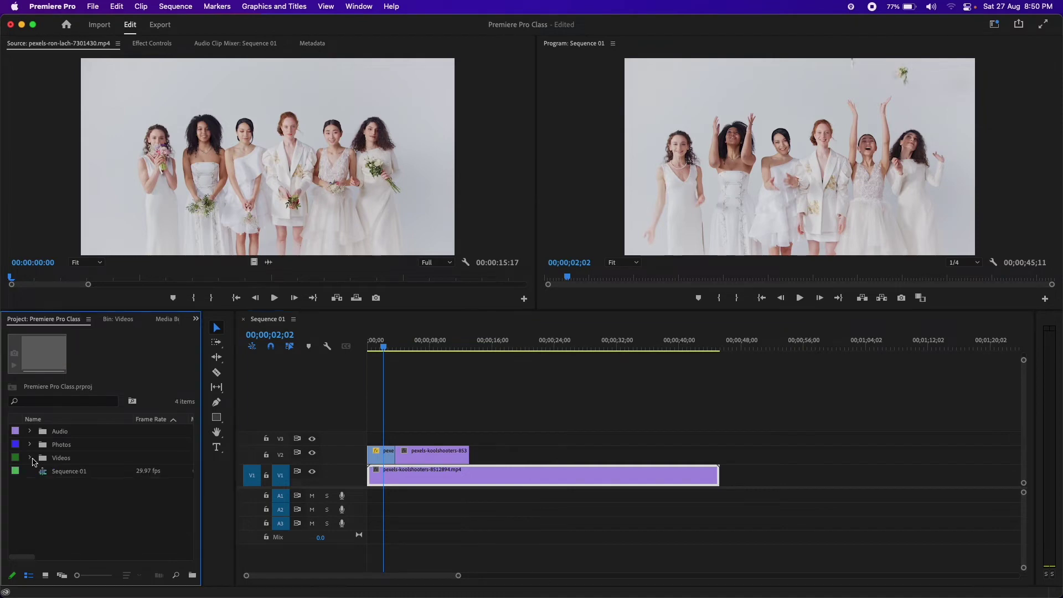
{"action": "left_click", "coordinate": [30, 445]}
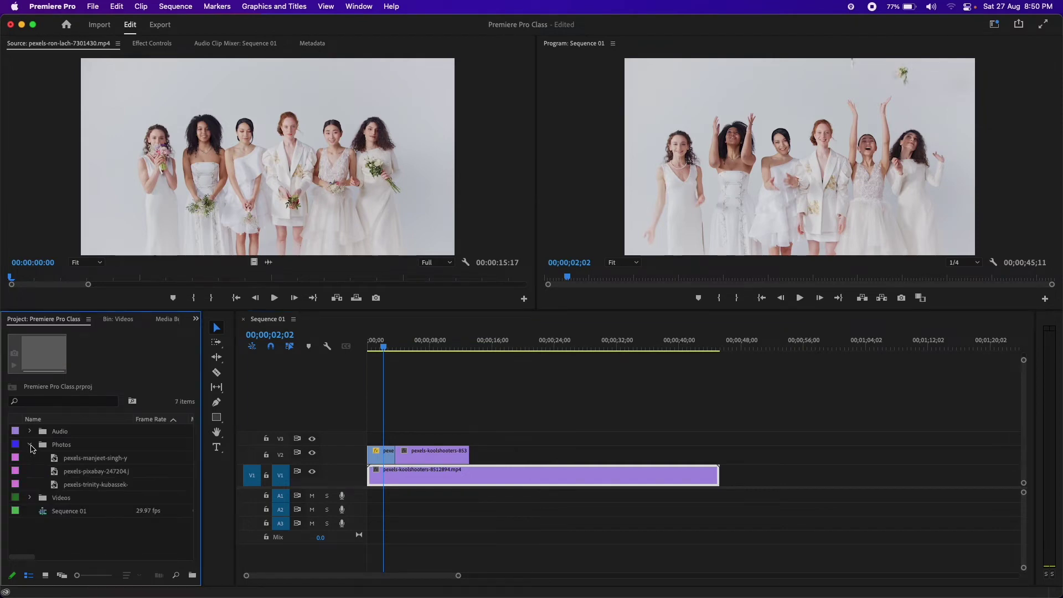
{"action": "left_click", "coordinate": [79, 460]}
{"action": "left_click_drag", "start_coordinate": [176, 462], "coordinate": [468, 457]}
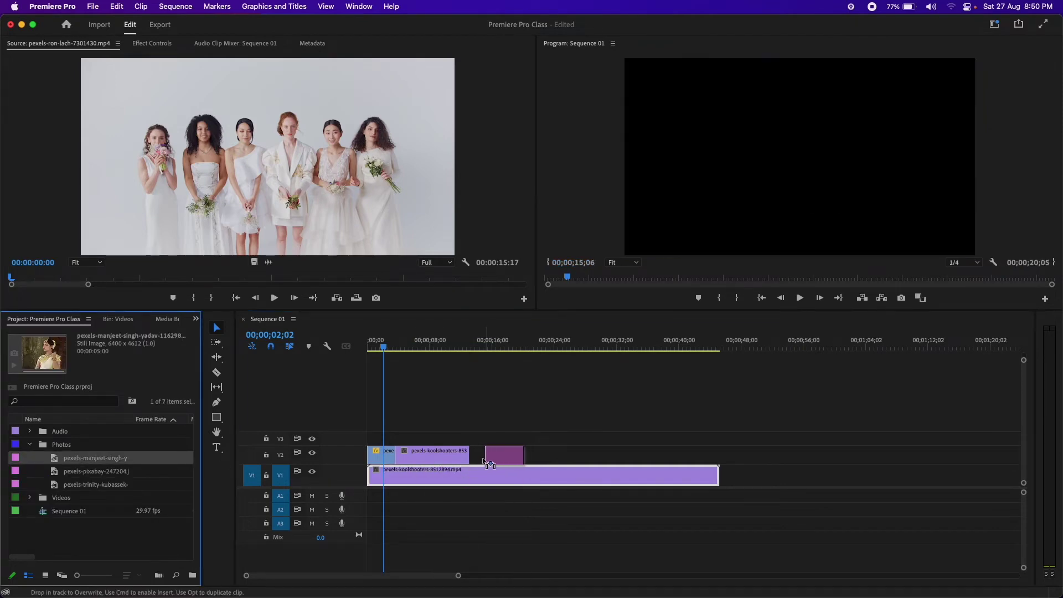
{"action": "left_click_drag", "start_coordinate": [465, 348], "coordinate": [485, 348]}
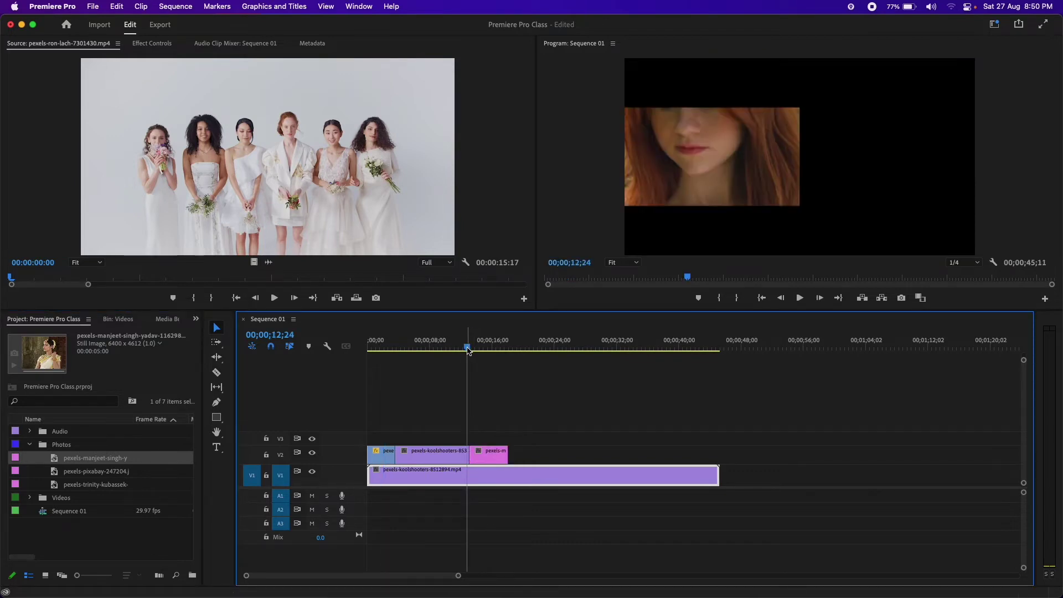
{"action": "left_click", "coordinate": [493, 455]}
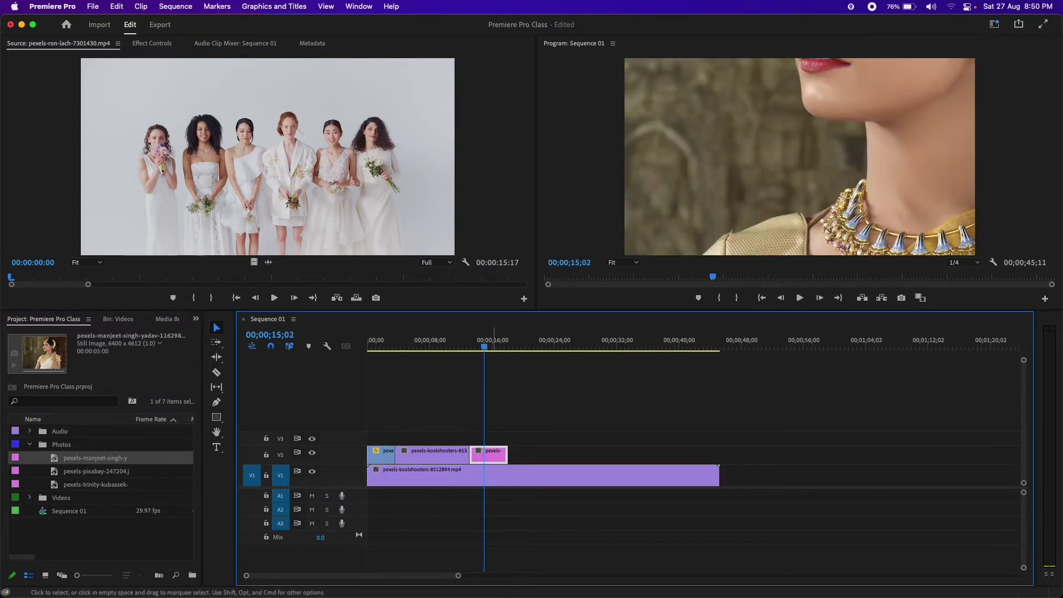
Set the photo's Motion Scale to 30 in Effect Controls.
{"action": "left_click", "coordinate": [153, 44]}
{"action": "left_click", "coordinate": [214, 109]}
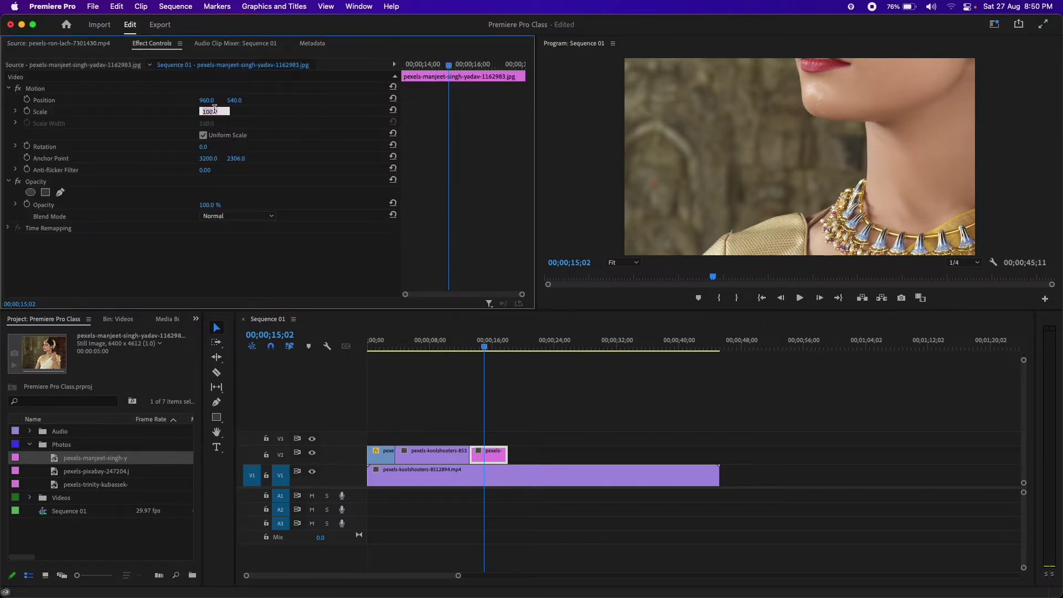
{"action": "type", "text": "50"}
{"action": "key", "text": "Return"}
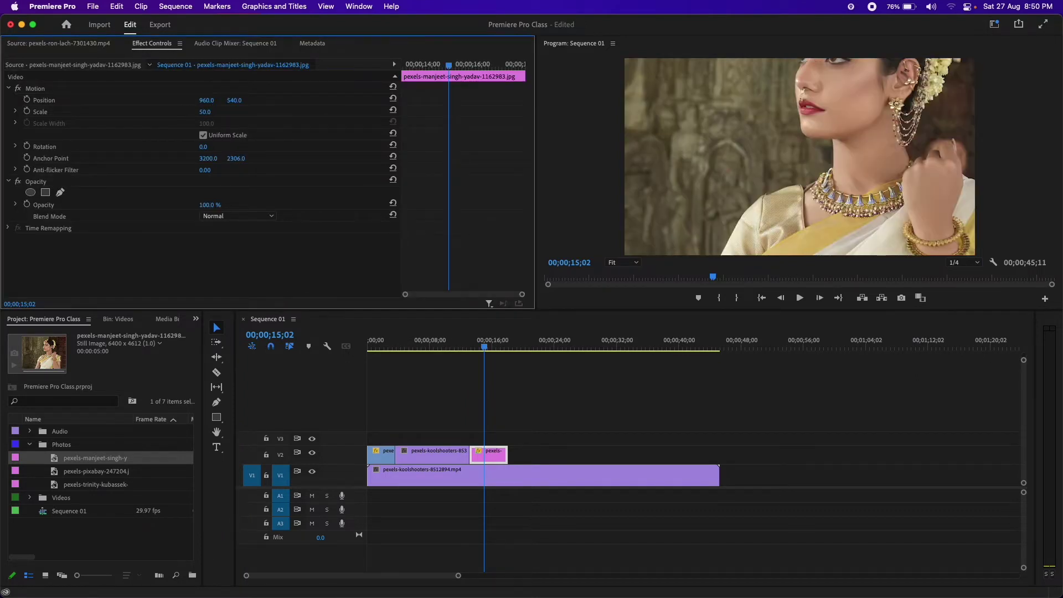
{"action": "left_click", "coordinate": [205, 111]}
{"action": "type", "text": "13"}
{"action": "key", "text": "Return"}
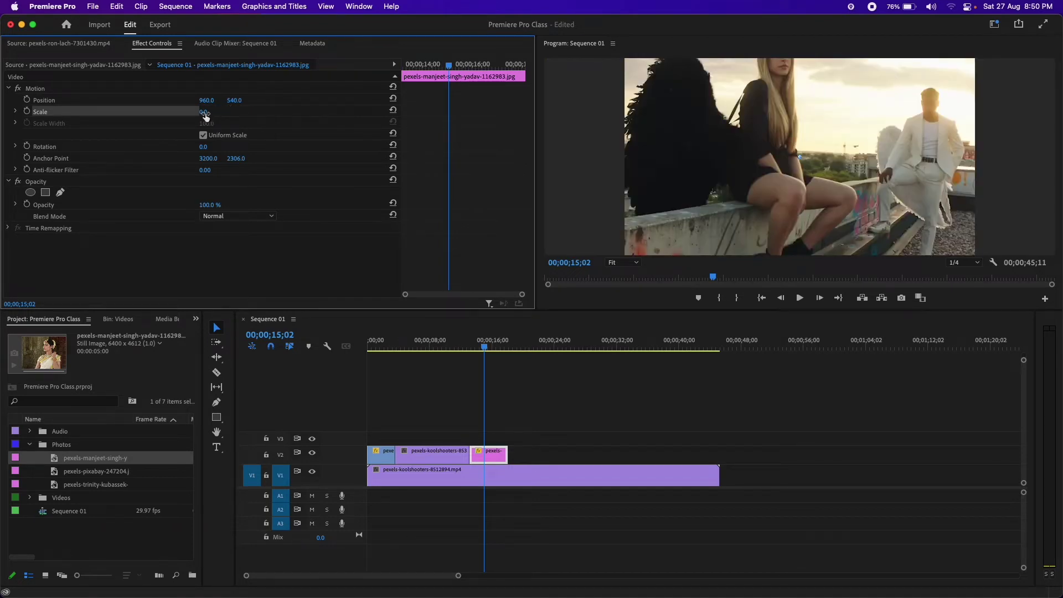
{"action": "left_click", "coordinate": [205, 113]}
{"action": "type", "text": "30"}
{"action": "key", "text": "Return"}
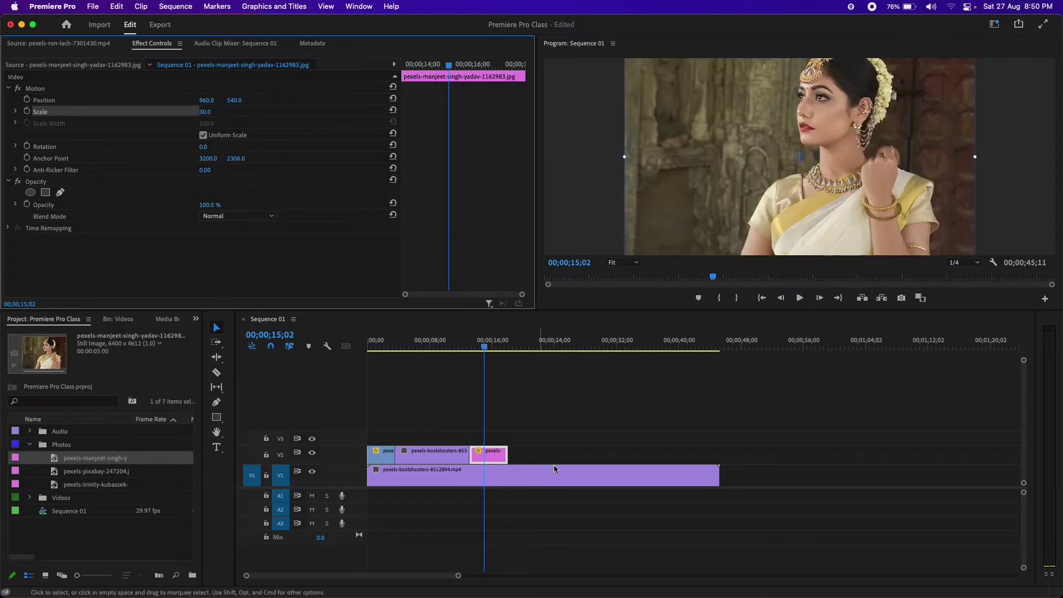
{"action": "left_click", "coordinate": [574, 436]}
{"action": "left_click", "coordinate": [494, 456]}
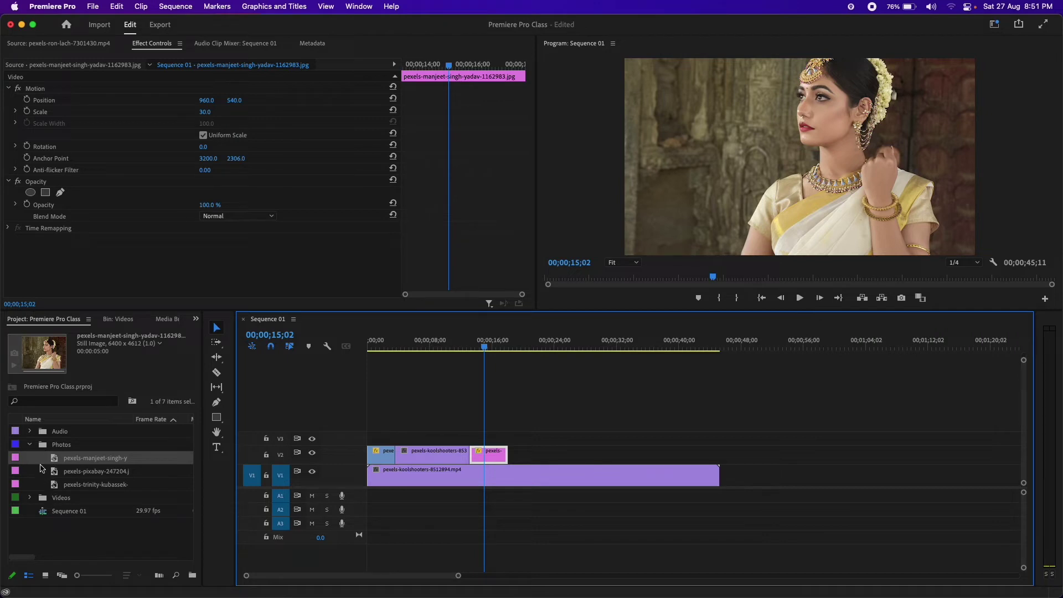
{"action": "left_click", "coordinate": [30, 432]}
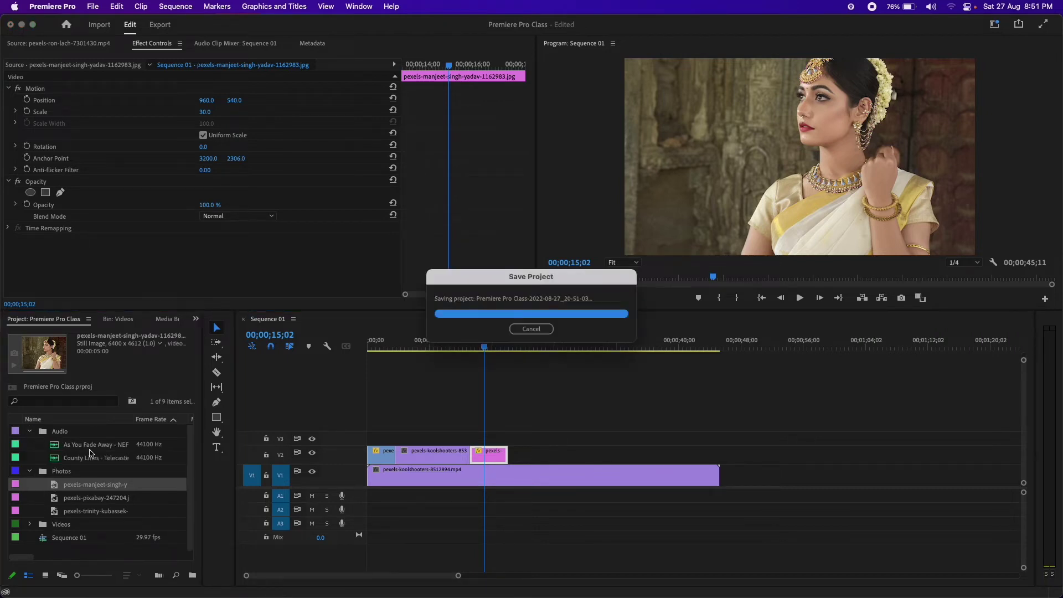
Add As You Fade Away - NEFFEX.mp3 to track A1 and play the sequence from the start.
{"action": "left_click", "coordinate": [73, 446]}
{"action": "left_click_drag", "start_coordinate": [152, 443], "coordinate": [423, 512]}
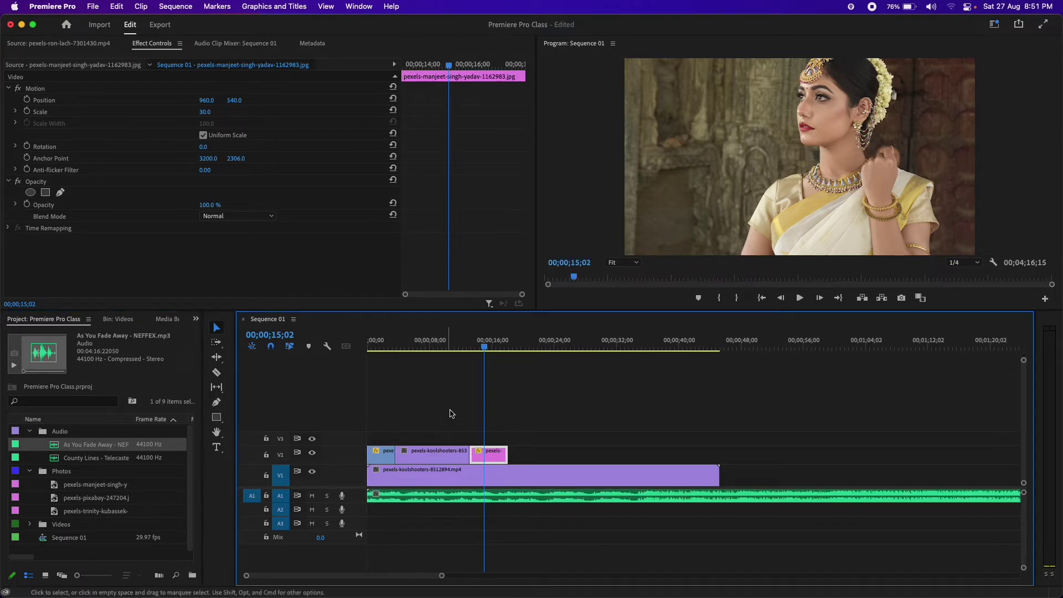
{"action": "mouse_move", "coordinate": [484, 348]}
{"action": "left_mouse_down"}
{"action": "mouse_move", "coordinate": [376, 349]}
{"action": "mouse_move", "coordinate": [367, 365]}
{"action": "left_mouse_up"}
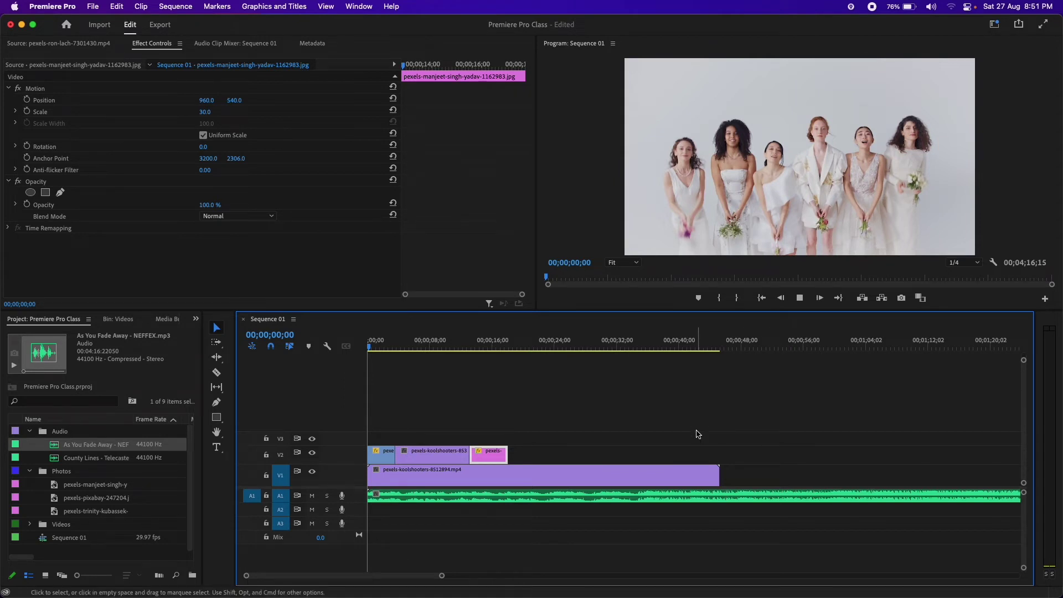
{"action": "key", "text": "space"}
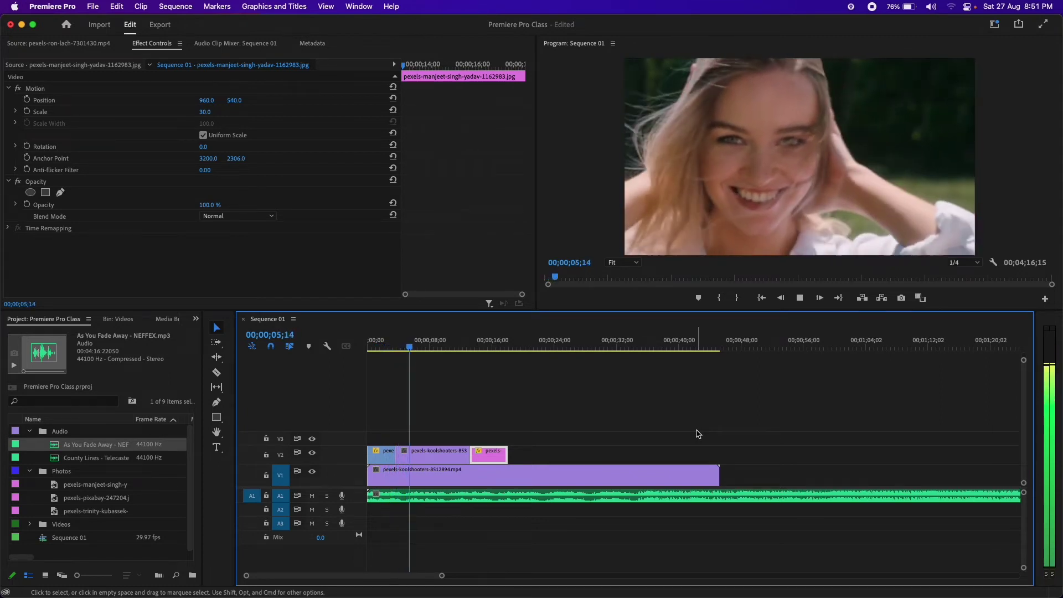
{"action": "key", "text": "space"}
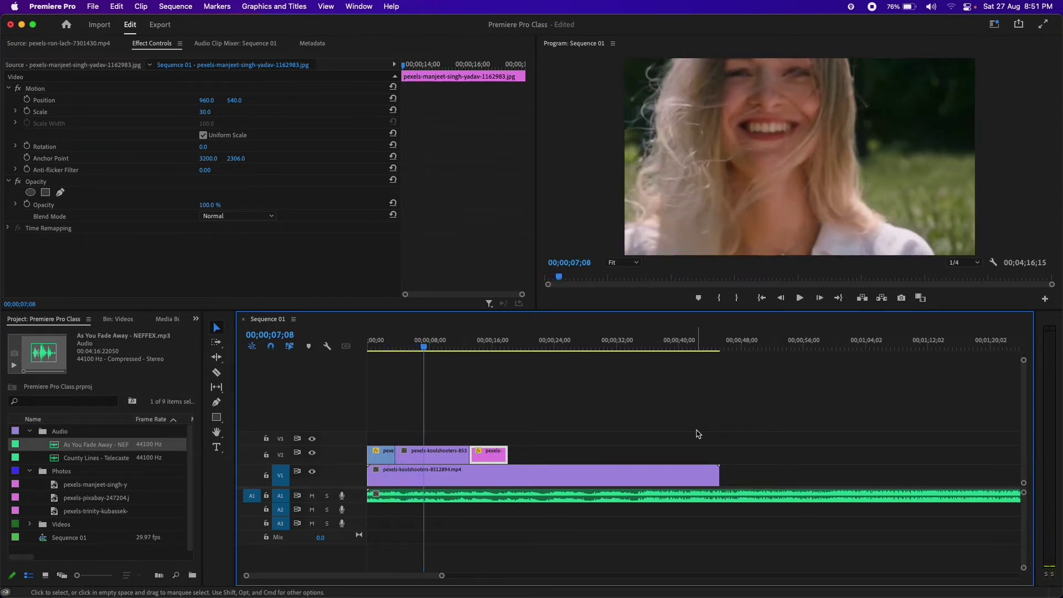
Mute track A1 and return the playhead to 00;00;00;00.
{"action": "left_click", "coordinate": [388, 501]}
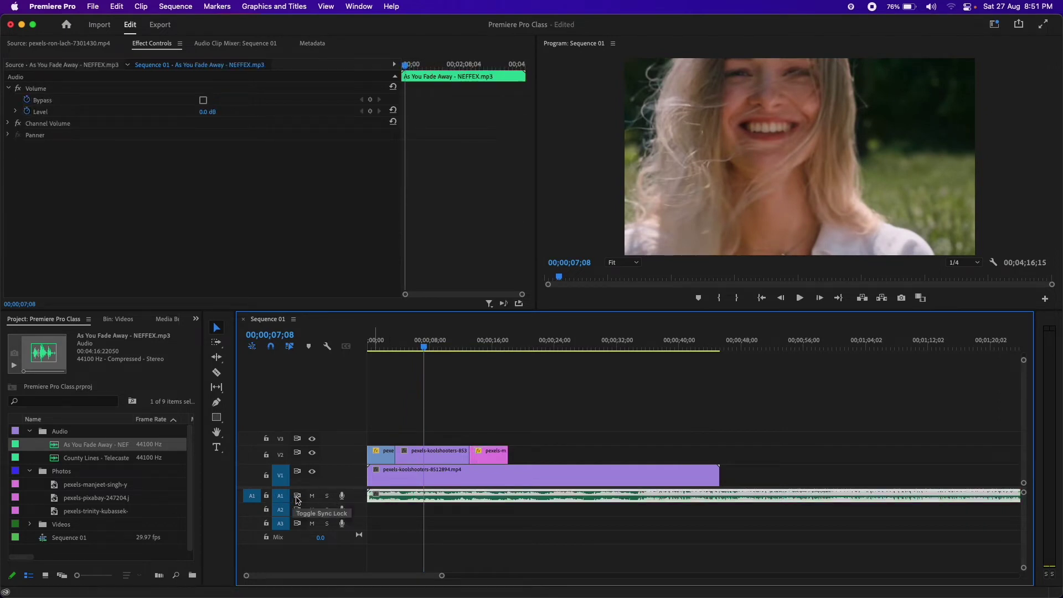
{"action": "left_click", "coordinate": [311, 497]}
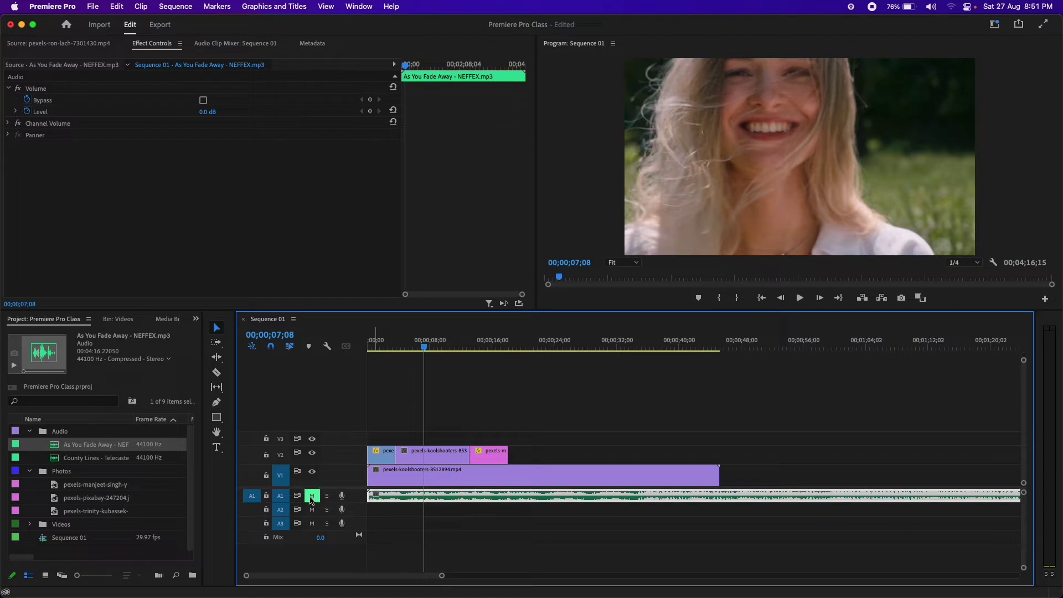
{"action": "left_click", "coordinate": [312, 497]}
{"action": "left_click", "coordinate": [312, 496]}
{"action": "key", "text": "space"}
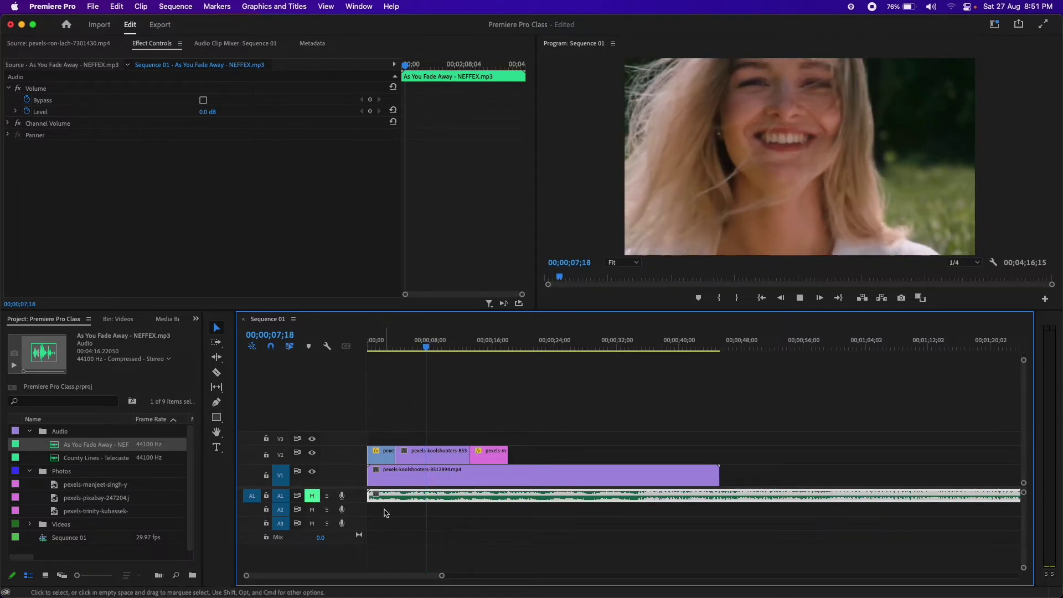
{"action": "left_click", "coordinate": [312, 497]}
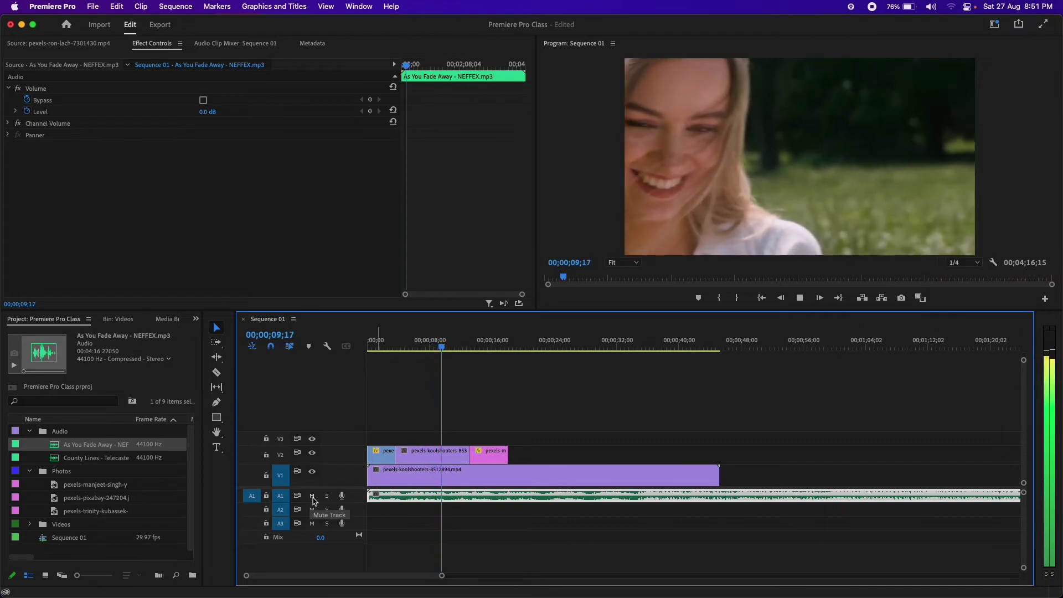
{"action": "left_click", "coordinate": [312, 497]}
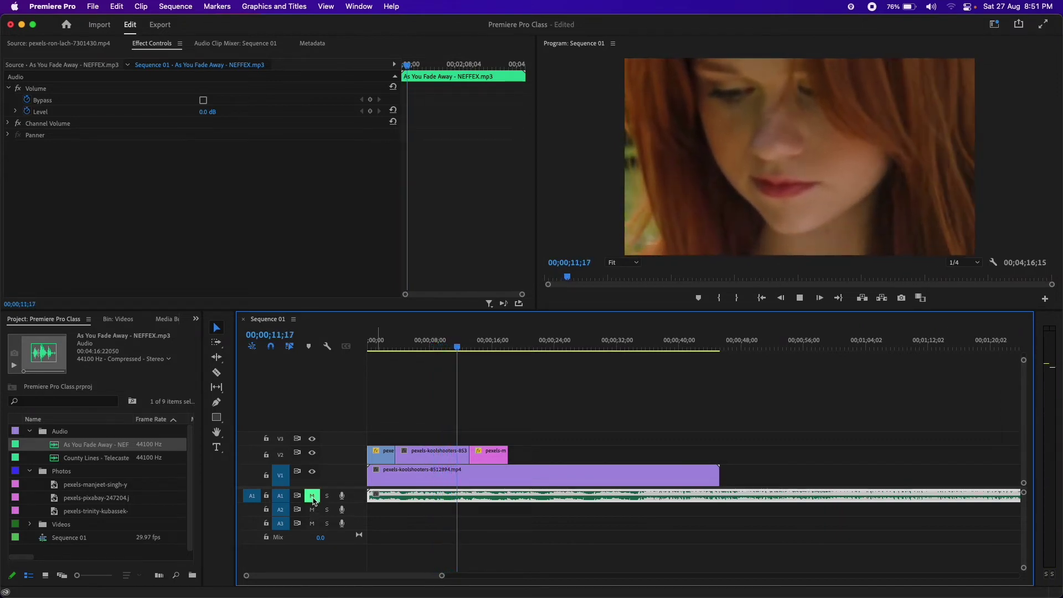
{"action": "key", "text": "space"}
{"action": "left_click_drag", "start_coordinate": [458, 350], "coordinate": [368, 349]}
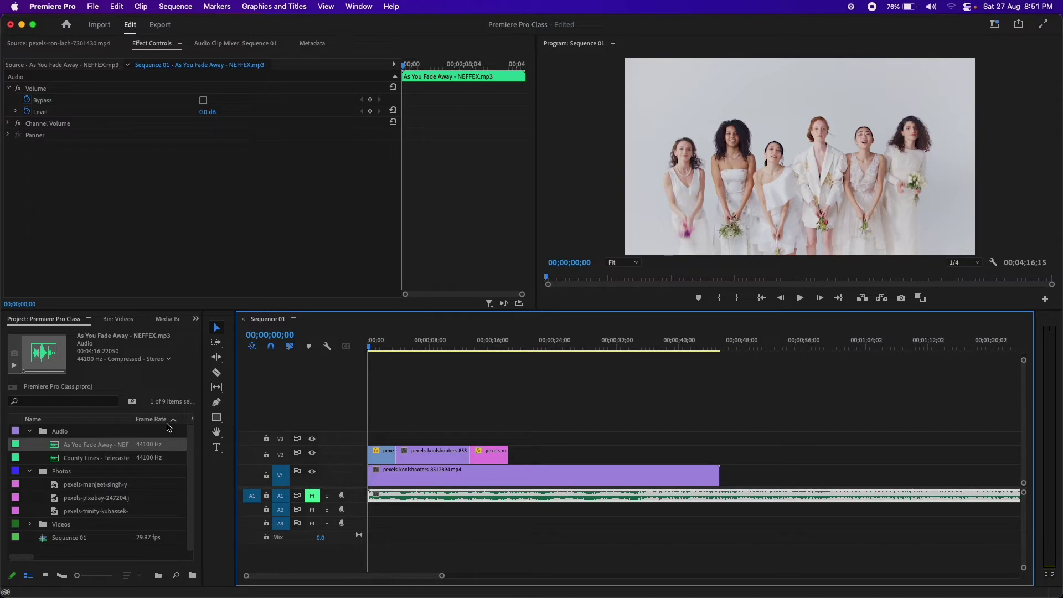
Trim the pink photo clip shorter by 1;11 and move it to V2 after the koolshooters clip.
{"action": "left_click", "coordinate": [496, 459]}
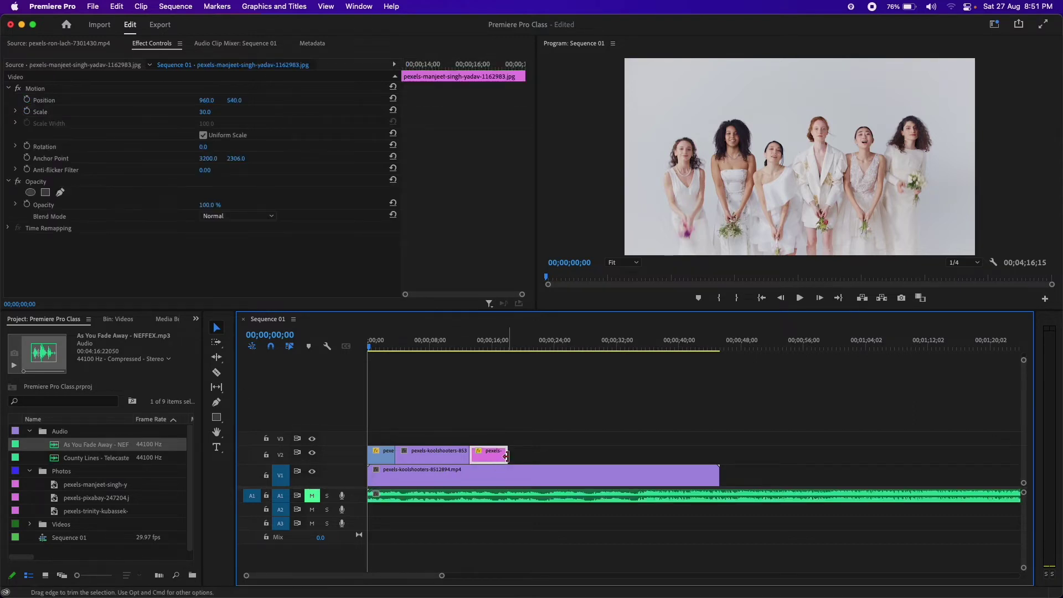
{"action": "left_click_drag", "start_coordinate": [507, 455], "coordinate": [389, 446]}
{"action": "left_click", "coordinate": [446, 423]}
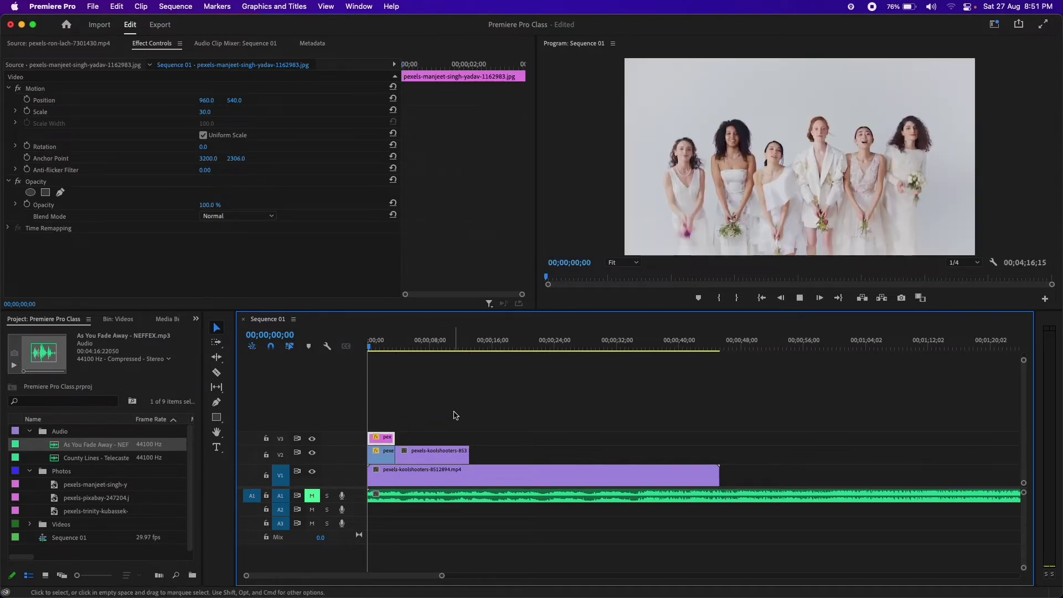
{"action": "key", "text": "space"}
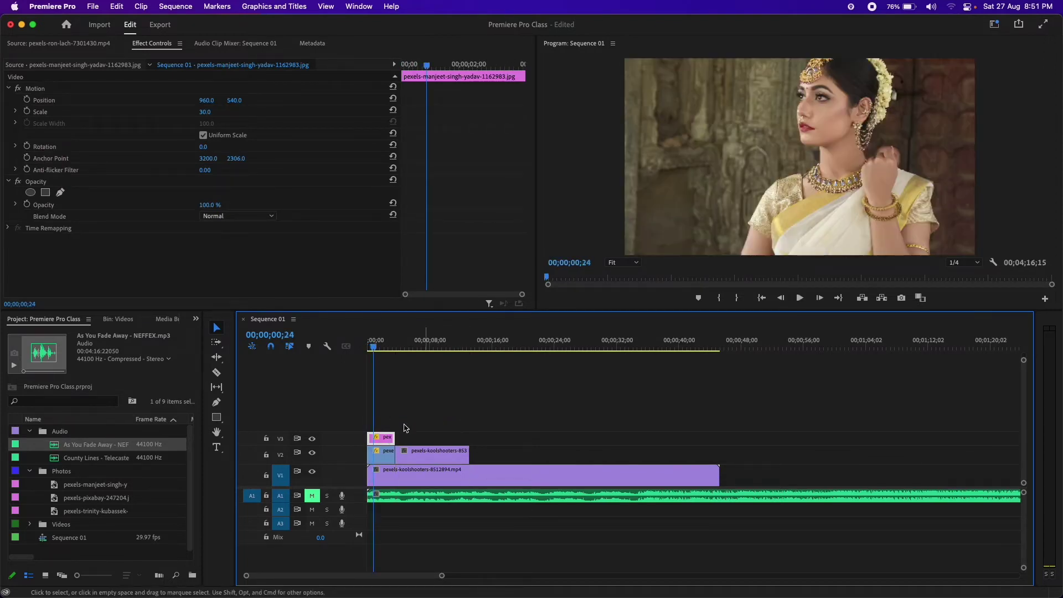
{"action": "left_click_drag", "start_coordinate": [387, 440], "coordinate": [491, 454]}
{"action": "left_click", "coordinate": [520, 441]}
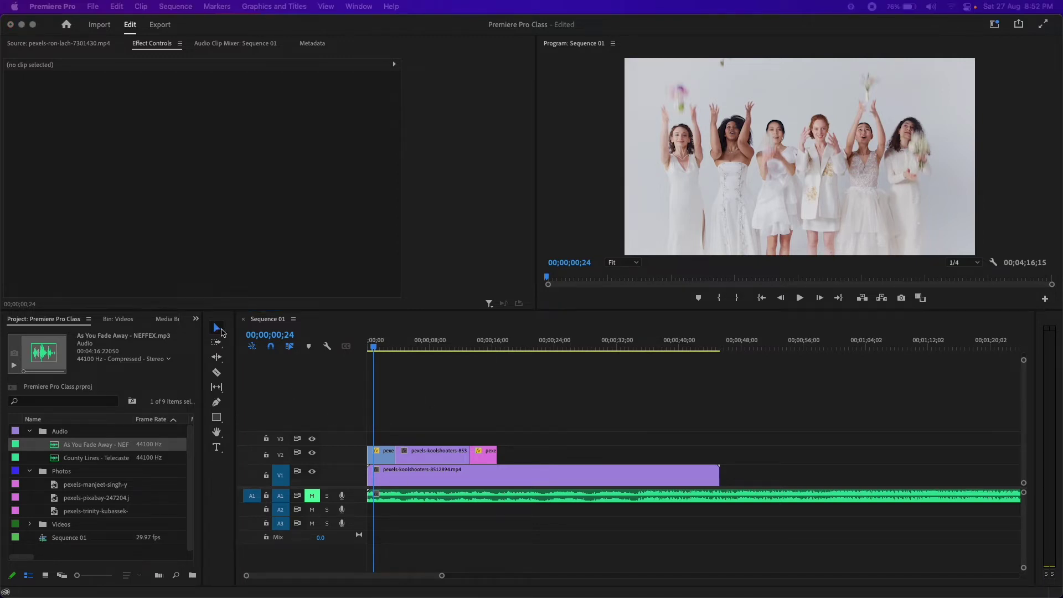
Reposition the ron-lach clip in the Program monitor to 920.6, 524.8.
{"action": "left_click", "coordinate": [221, 331]}
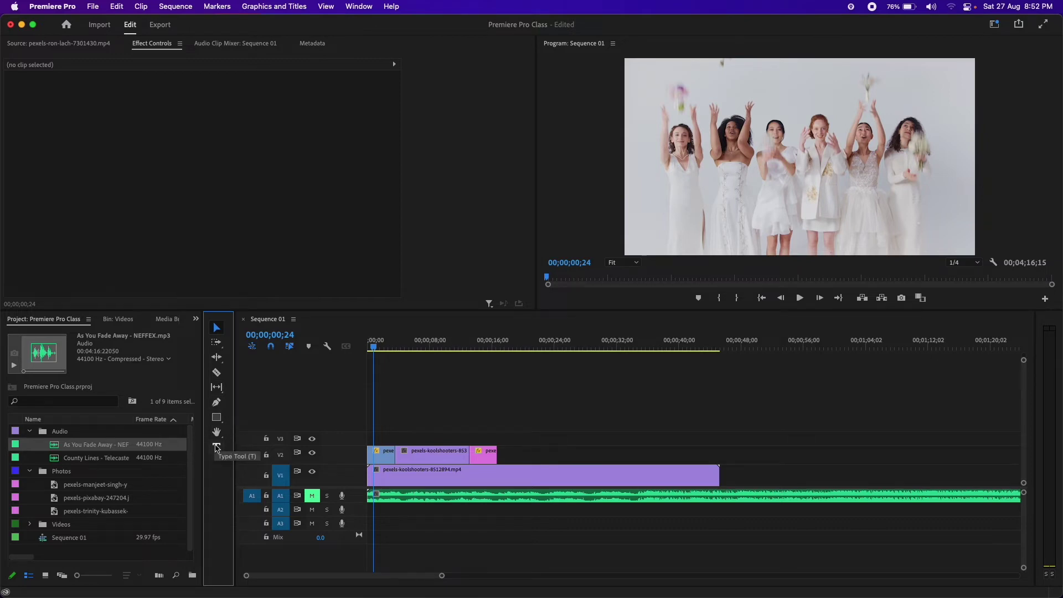
{"action": "left_click", "coordinate": [216, 431]}
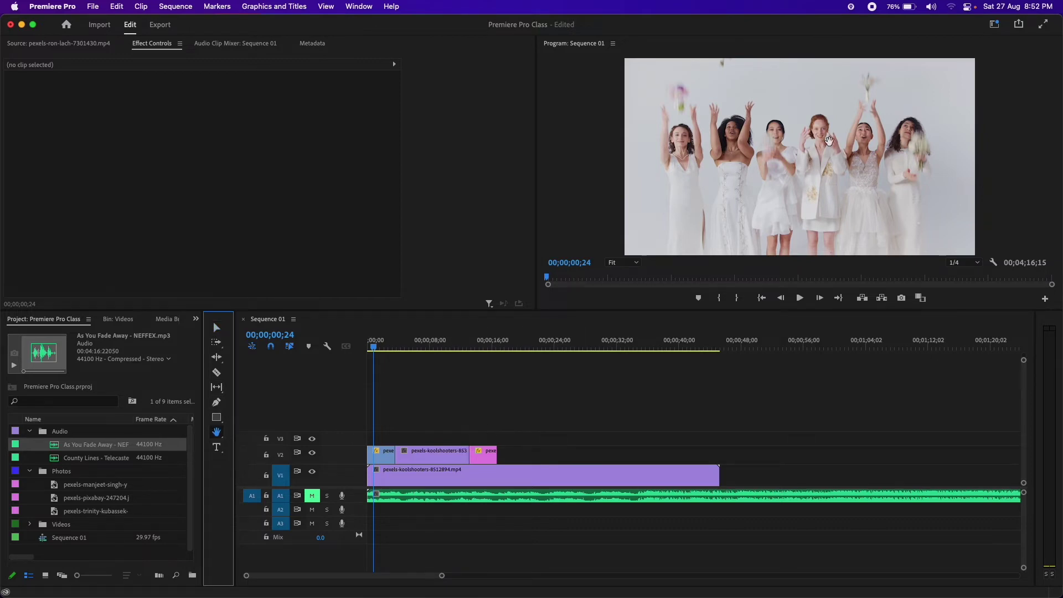
{"action": "left_click", "coordinate": [829, 140]}
{"action": "left_click", "coordinate": [443, 458]}
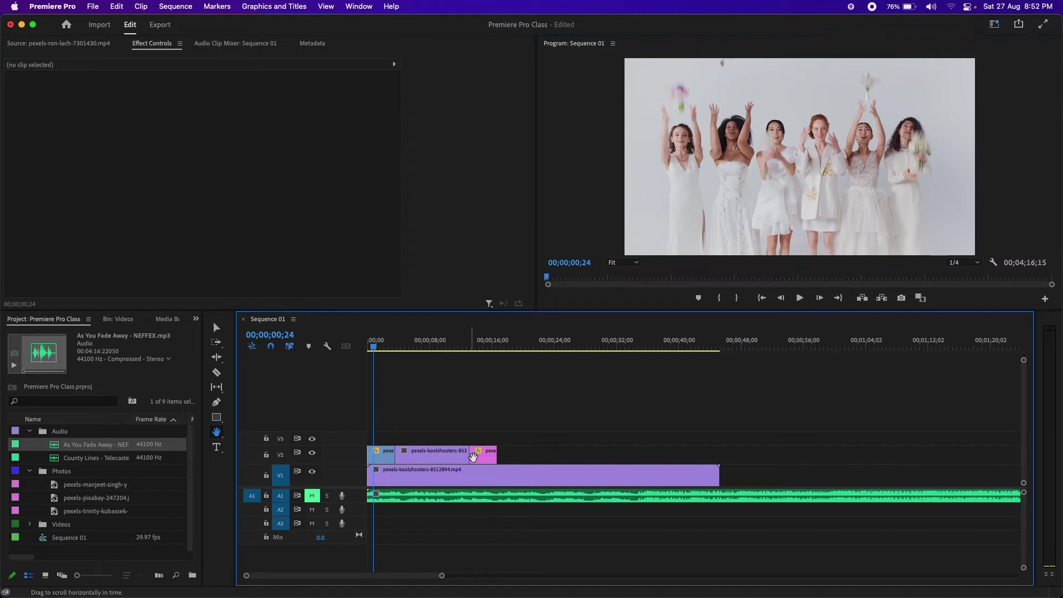
{"action": "left_click", "coordinate": [755, 229]}
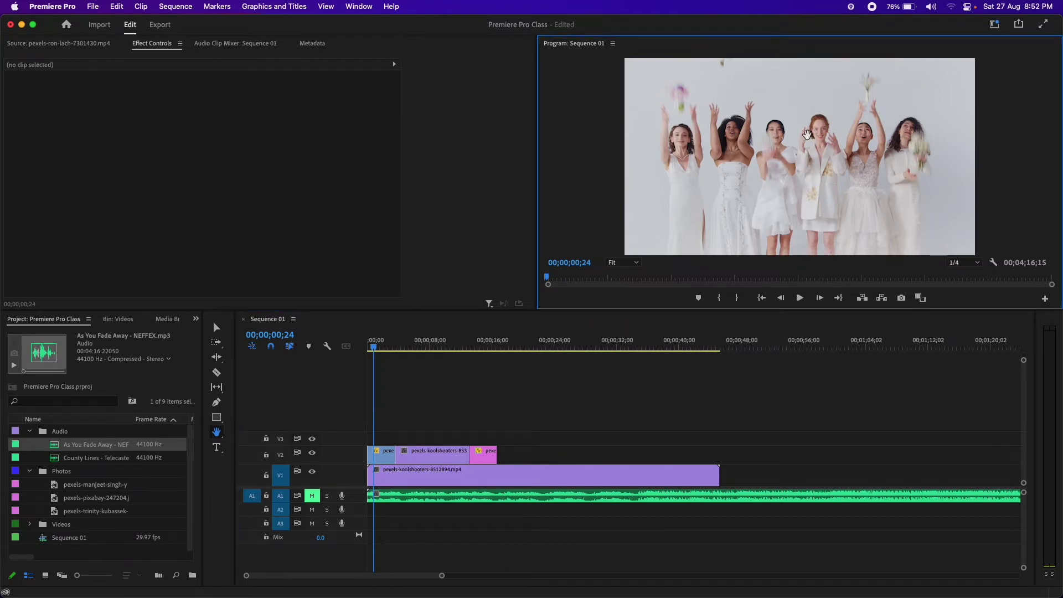
{"action": "left_click", "coordinate": [807, 135]}
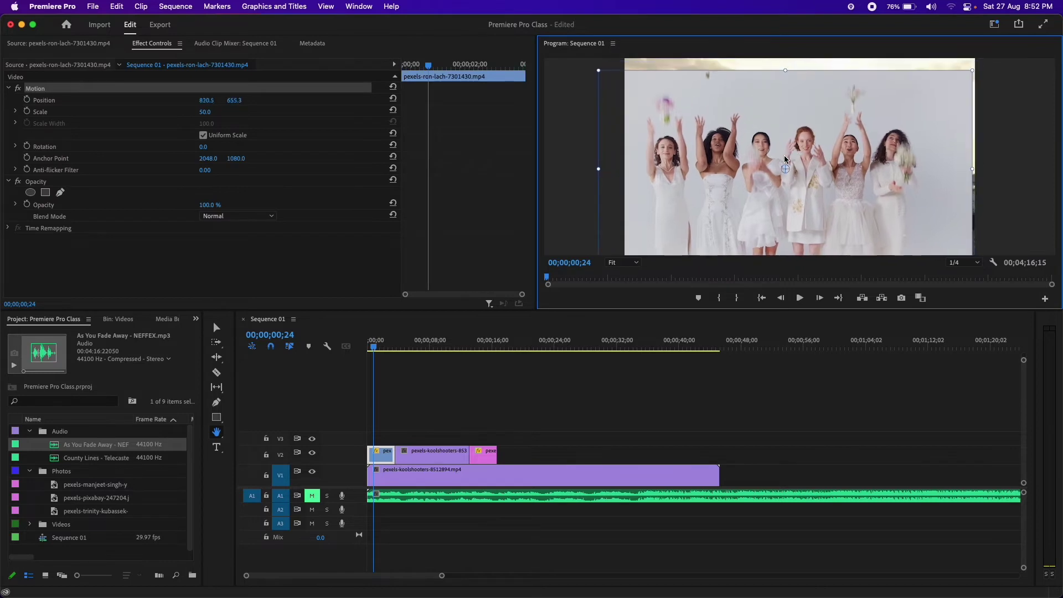
{"action": "mouse_move", "coordinate": [801, 143]}
{"action": "left_mouse_down"}
{"action": "mouse_move", "coordinate": [782, 149]}
{"action": "mouse_move", "coordinate": [825, 116]}
{"action": "left_mouse_up"}
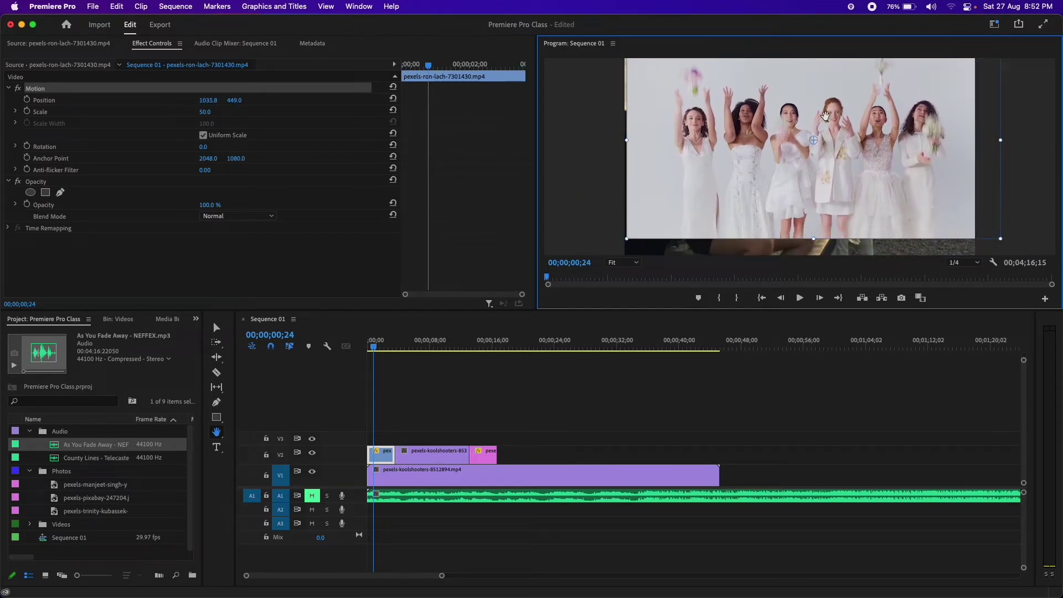
{"action": "left_click_drag", "start_coordinate": [750, 173], "coordinate": [751, 165]}
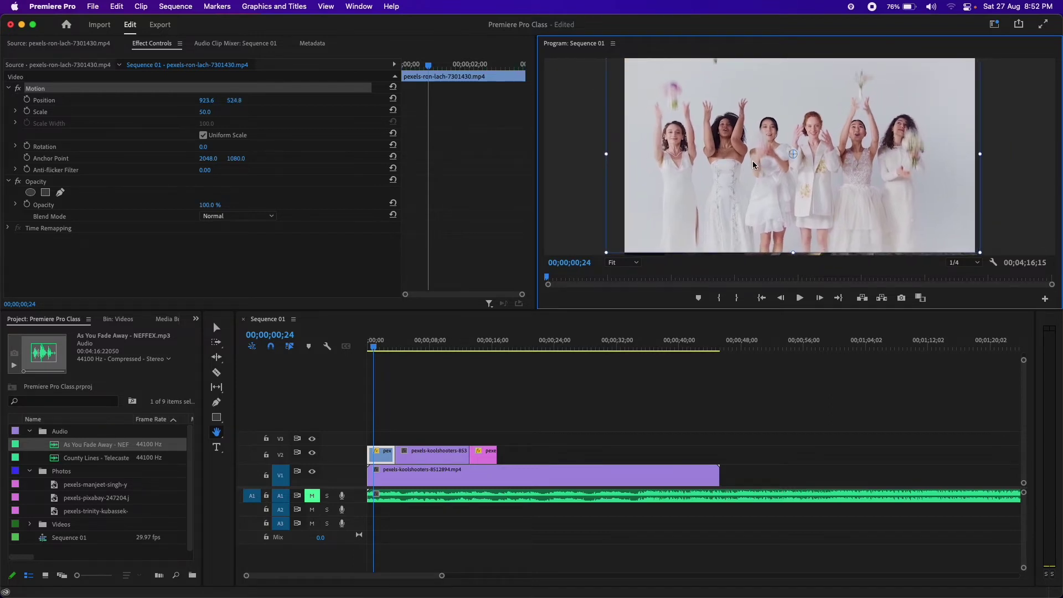
{"action": "left_click_drag", "start_coordinate": [750, 164], "coordinate": [753, 163]}
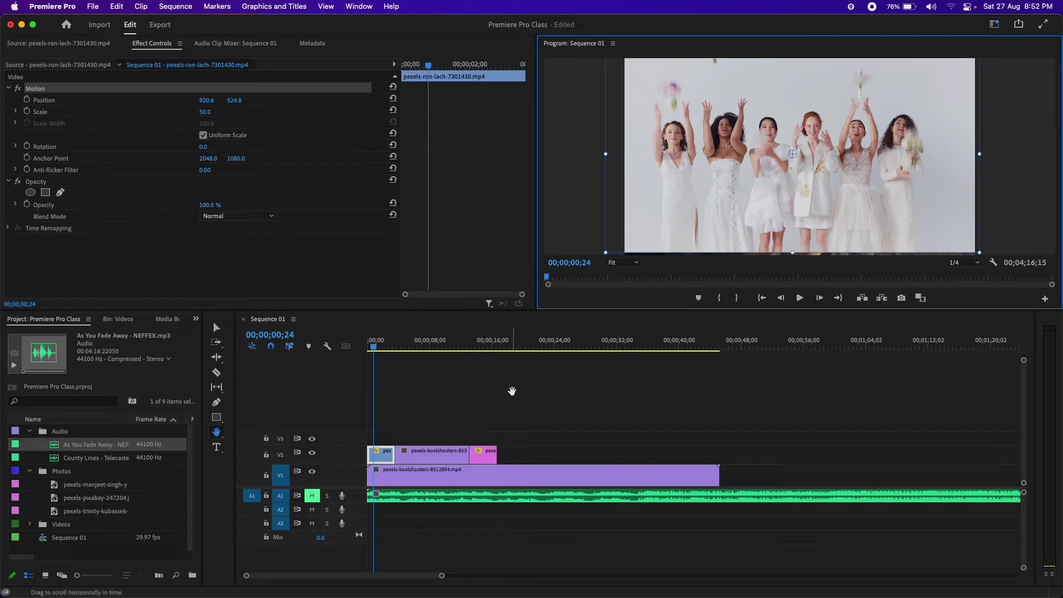
{"action": "left_click", "coordinate": [509, 393]}
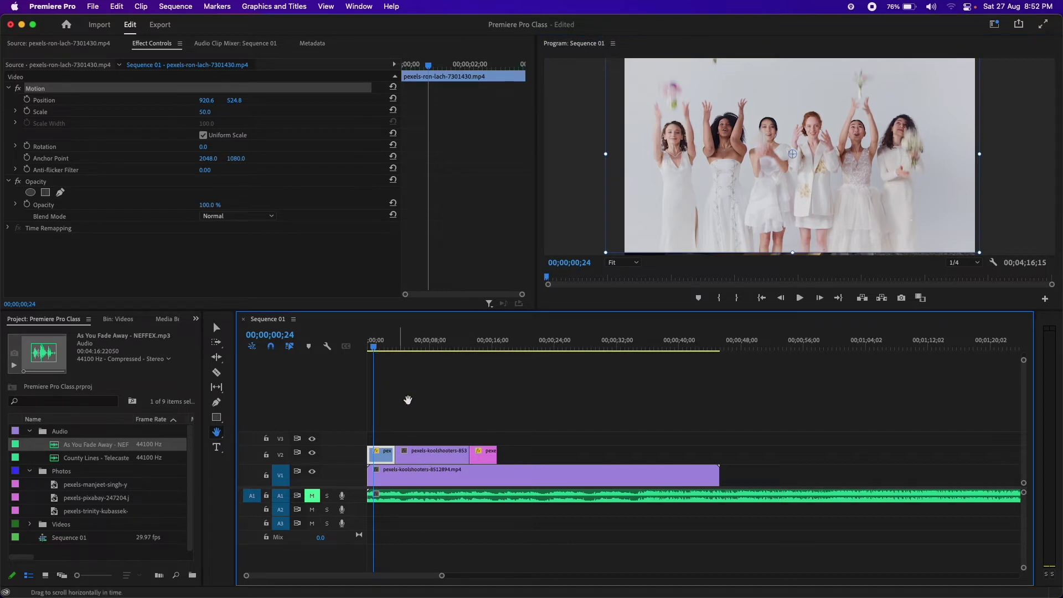
{"action": "key", "text": "v"}
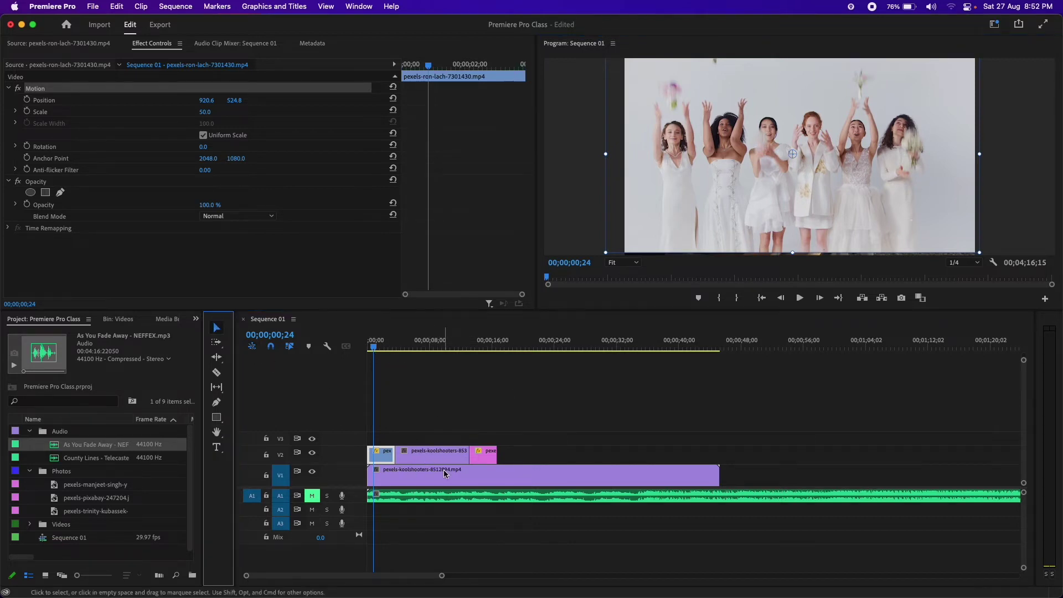
{"action": "left_click", "coordinate": [444, 456]}
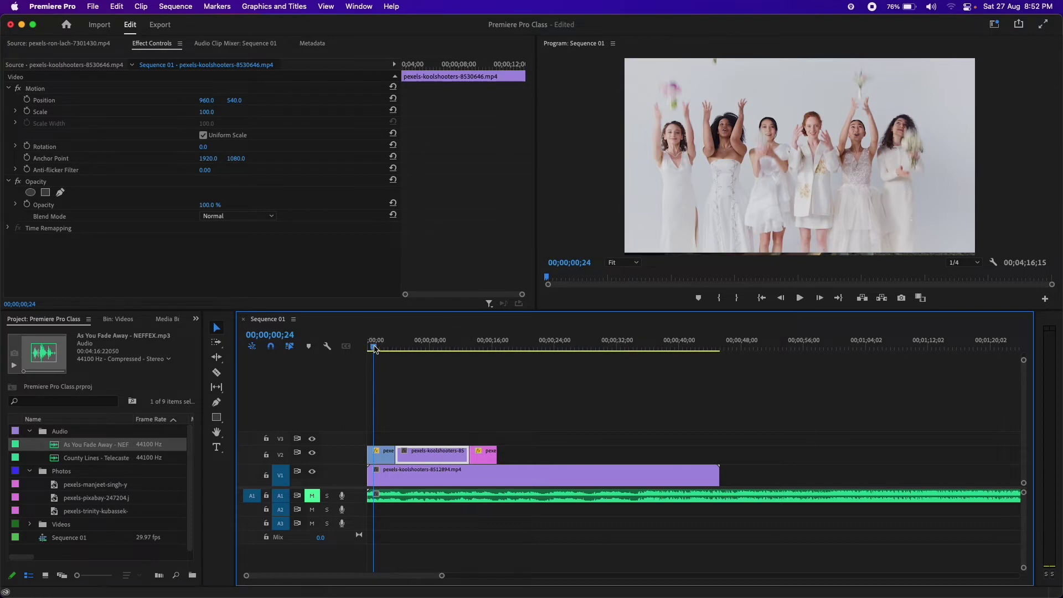
Scale the koolshooters-8530646 clip to 50 and centre it at Position 960, 540.
{"action": "left_click_drag", "start_coordinate": [375, 348], "coordinate": [427, 349]}
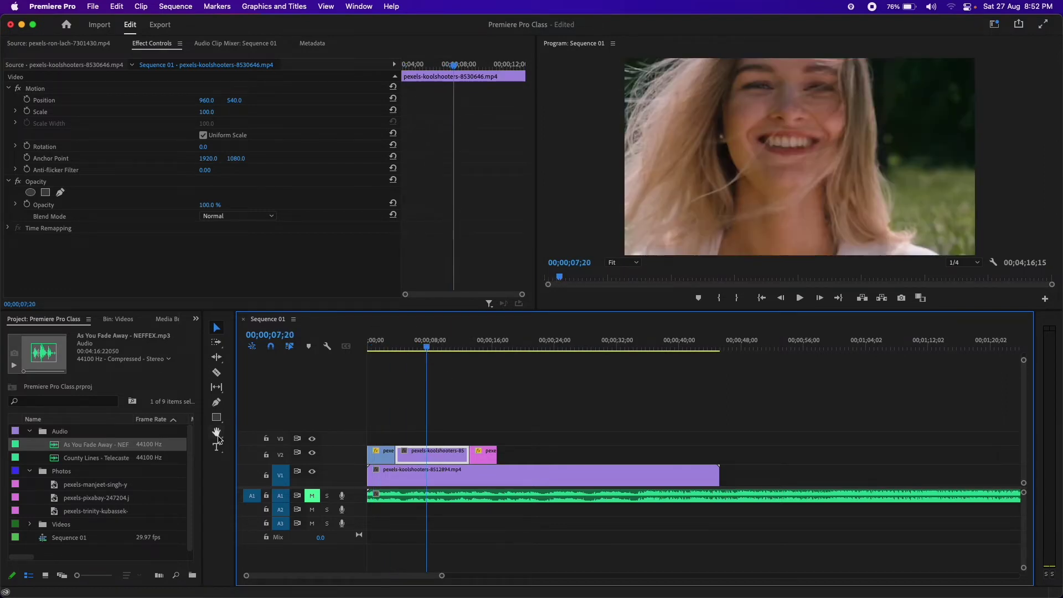
{"action": "left_click", "coordinate": [217, 432]}
{"action": "left_click", "coordinate": [787, 148]}
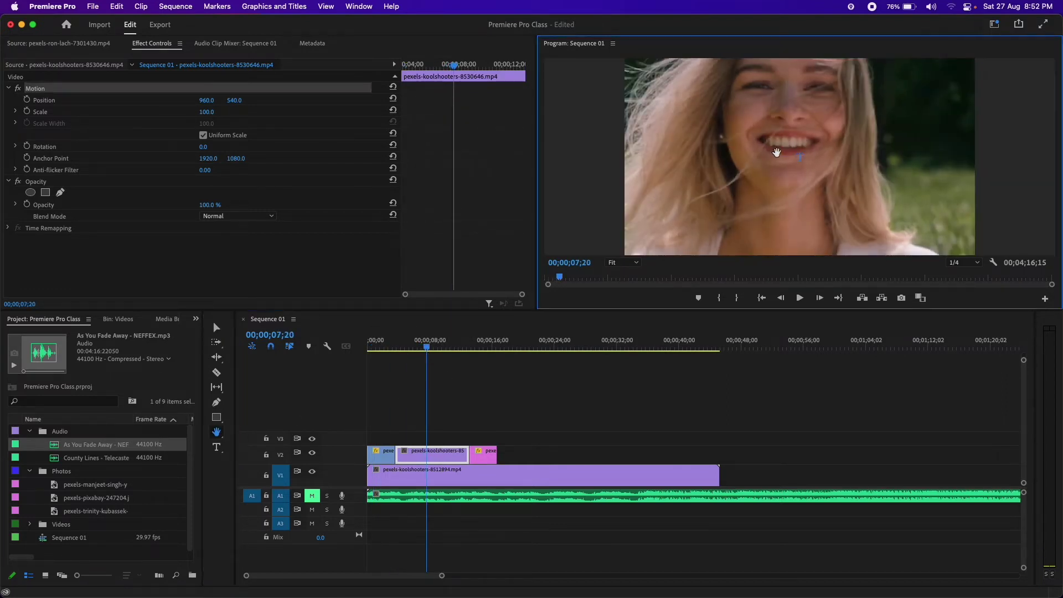
{"action": "left_click", "coordinate": [212, 111]}
{"action": "type", "text": "0"}
{"action": "key", "text": "Return"}
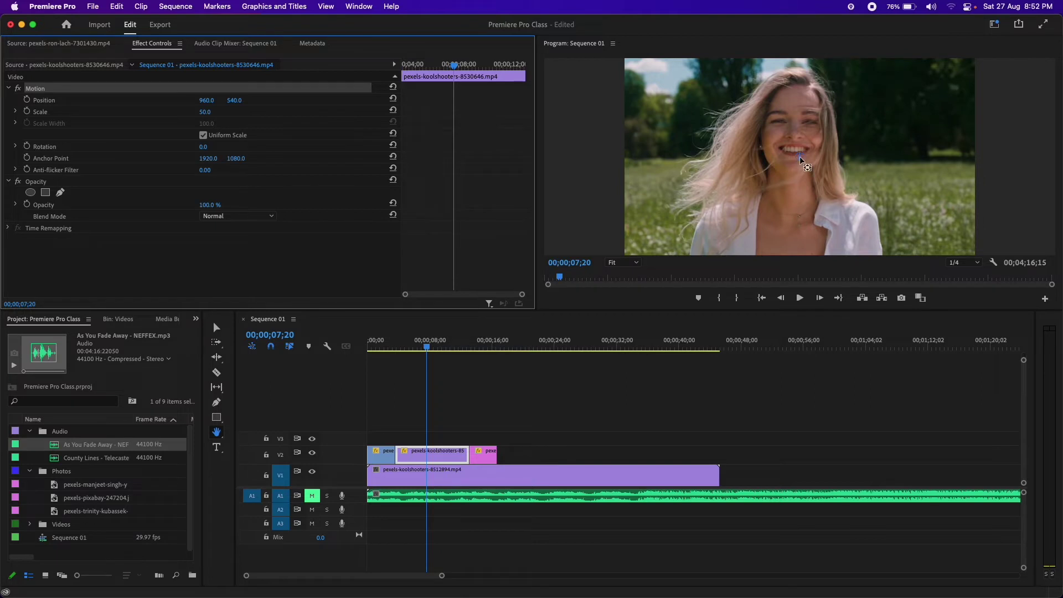
{"action": "left_click_drag", "start_coordinate": [740, 144], "coordinate": [722, 171]}
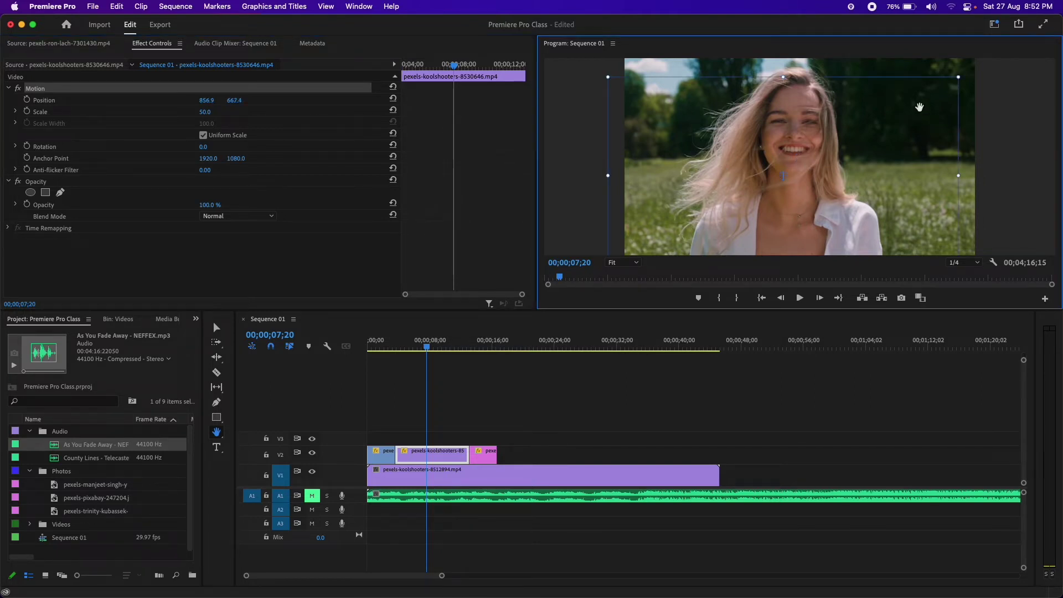
{"action": "left_click_drag", "start_coordinate": [846, 152], "coordinate": [808, 170]}
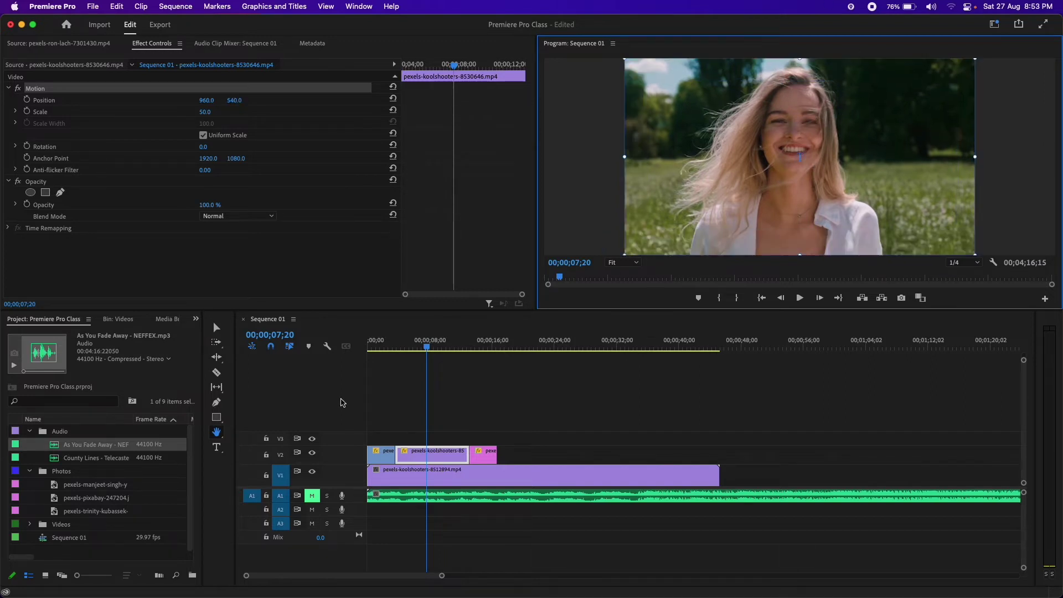
{"action": "left_click", "coordinate": [499, 406]}
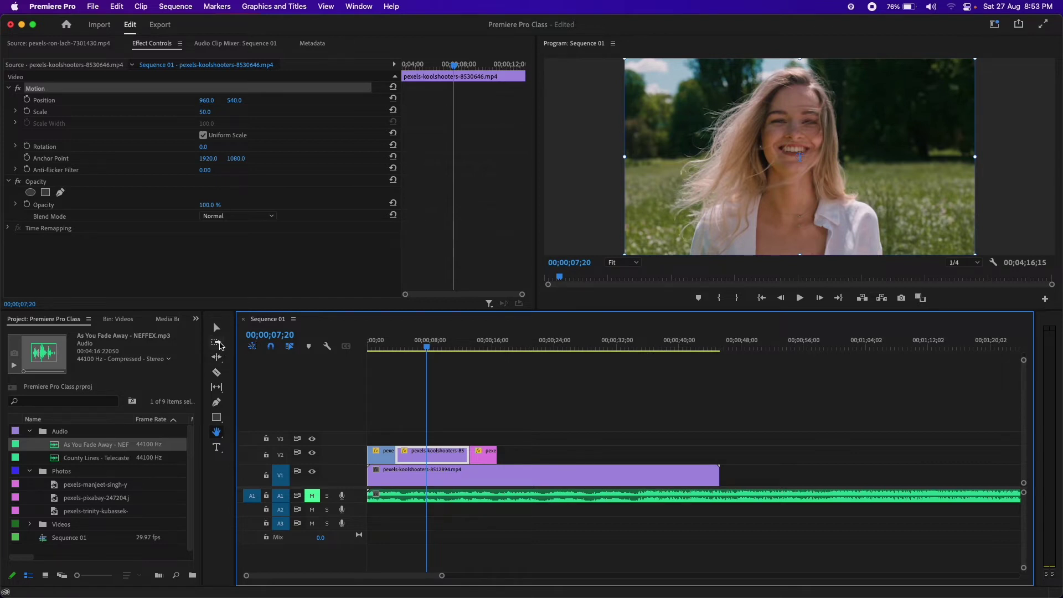
{"action": "left_click", "coordinate": [218, 371]}
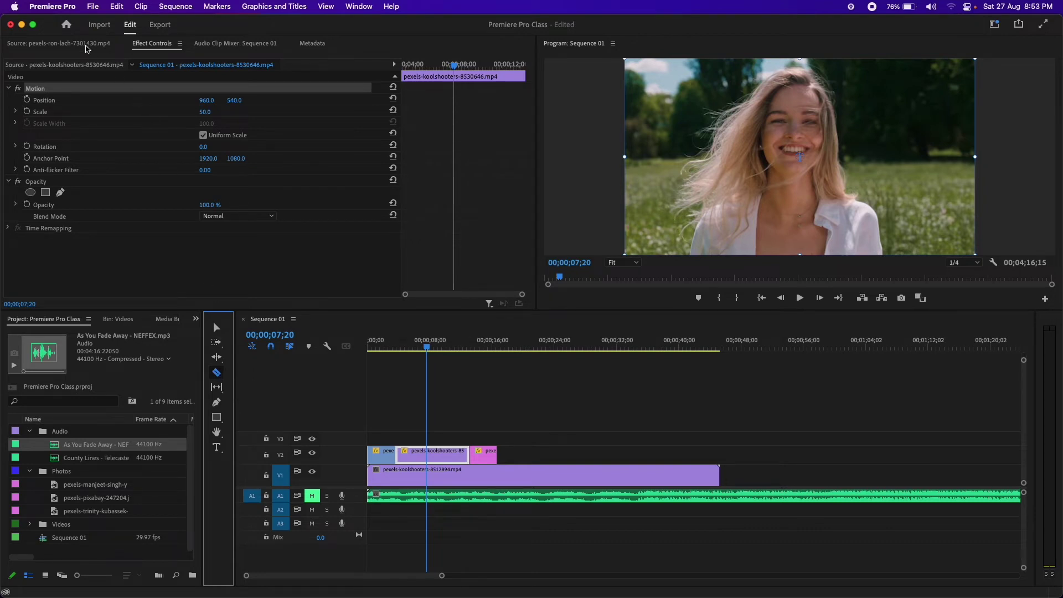
Undo the last edit and move the koolshooters-8512894 clip on V1 later in the sequence.
{"action": "left_click", "coordinate": [92, 7]}
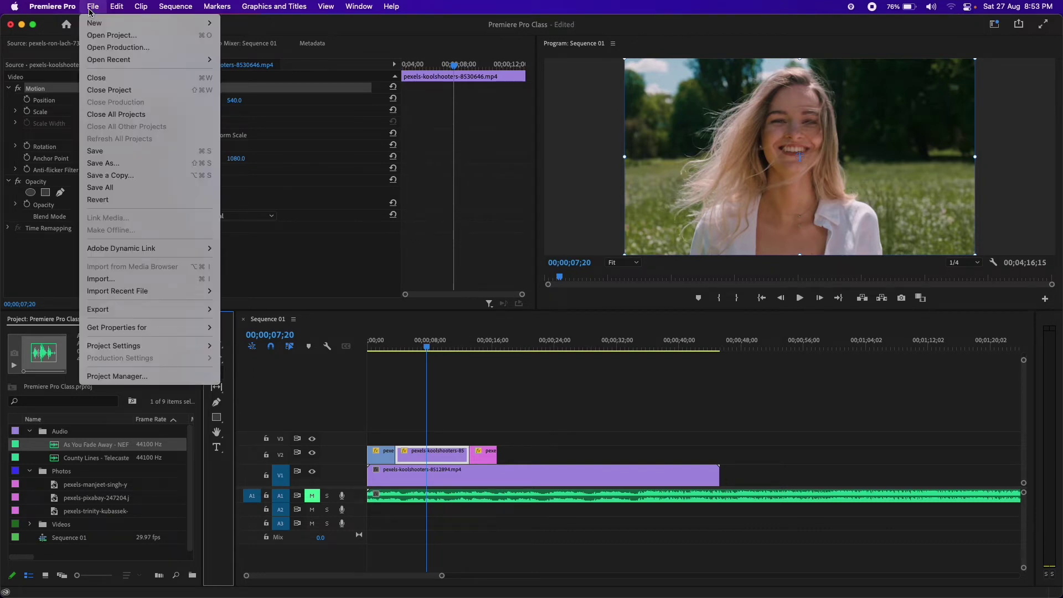
{"action": "left_click", "coordinate": [91, 6]}
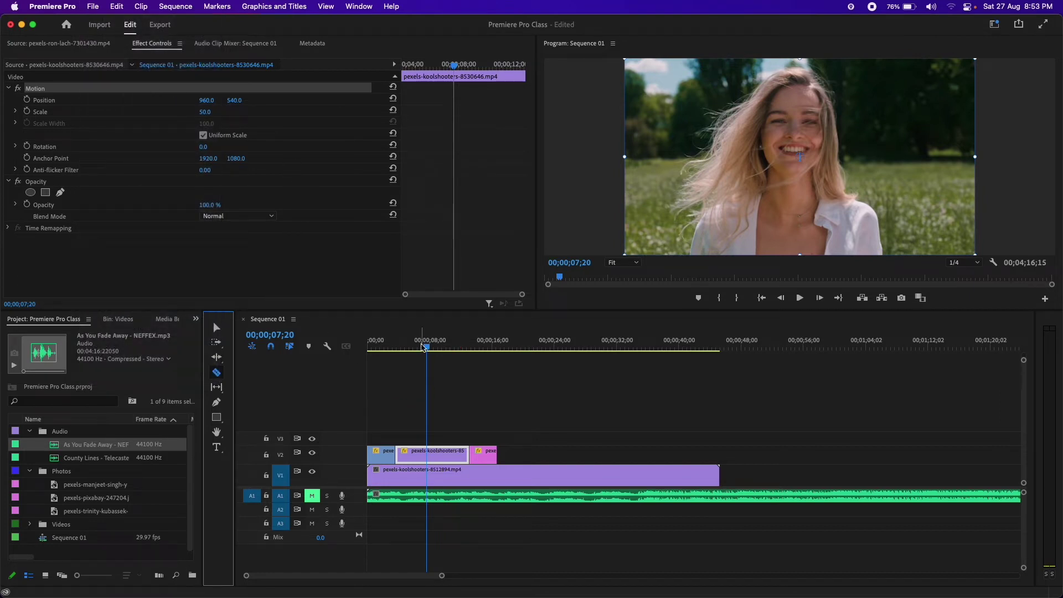
{"action": "mouse_move", "coordinate": [424, 348]}
{"action": "left_mouse_down"}
{"action": "mouse_move", "coordinate": [361, 366]}
{"action": "mouse_move", "coordinate": [504, 366]}
{"action": "left_mouse_up"}
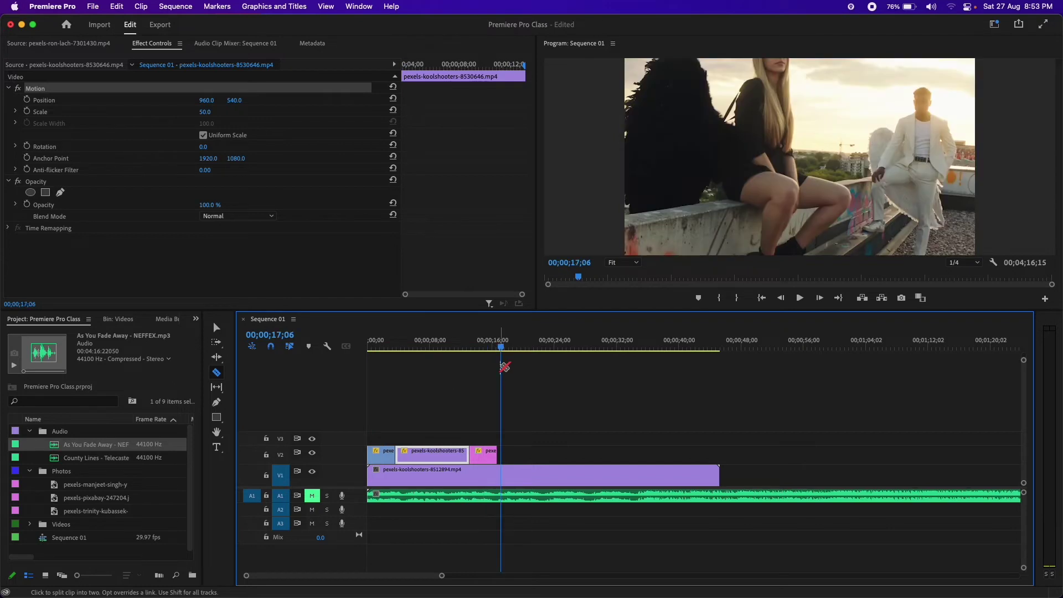
{"action": "left_click", "coordinate": [217, 327]}
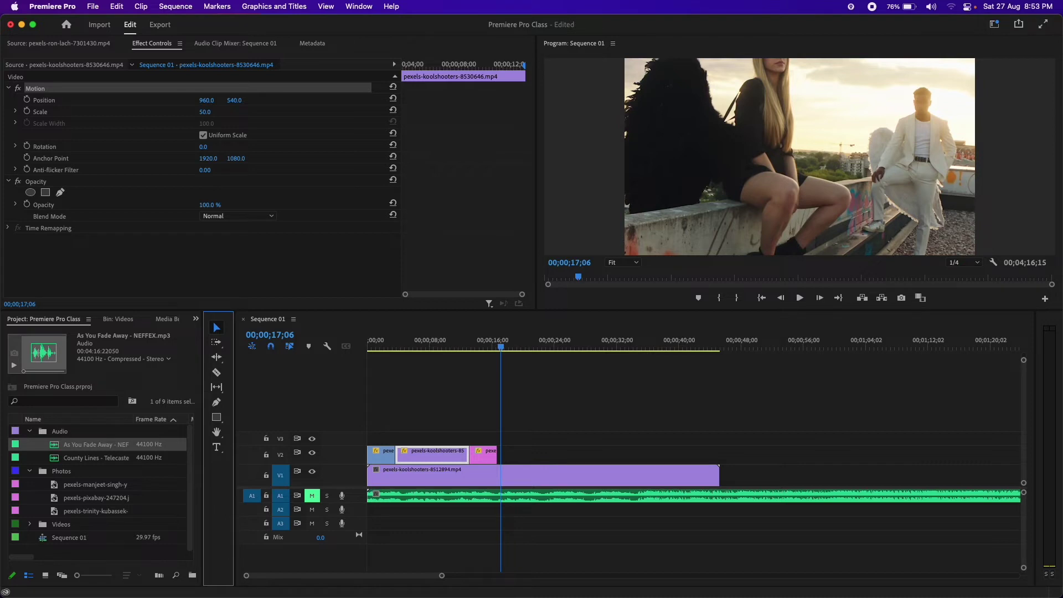
{"action": "left_click", "coordinate": [536, 399]}
{"action": "key", "text": "cmd+z"}
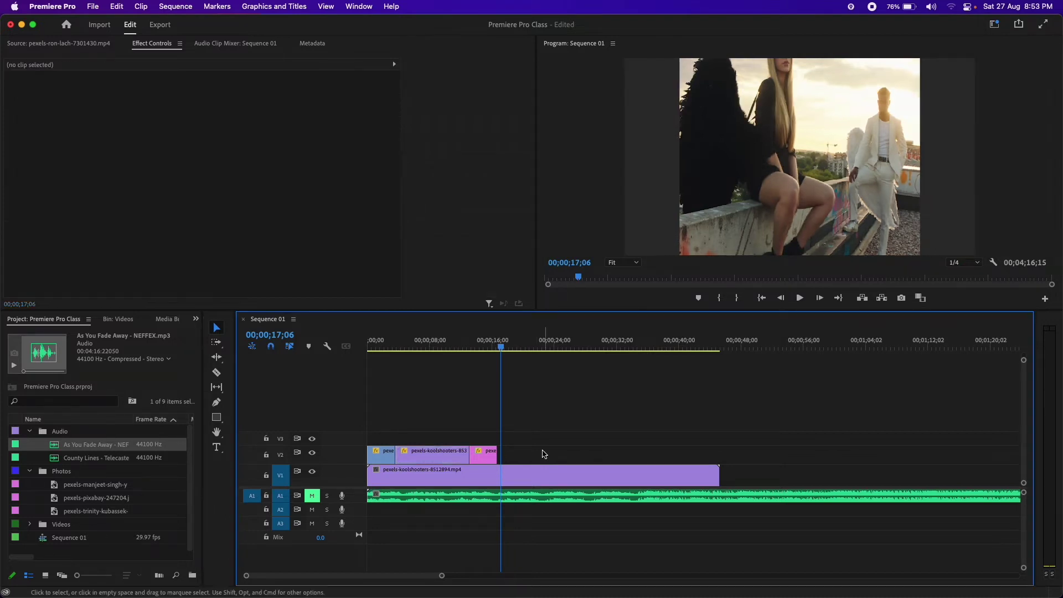
{"action": "left_click", "coordinate": [490, 477]}
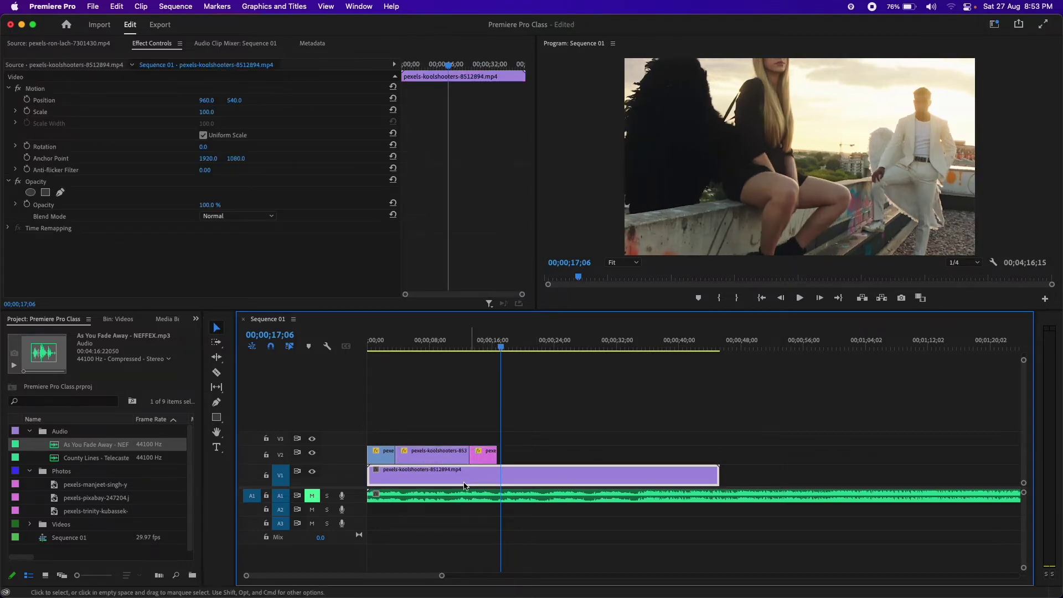
{"action": "left_click_drag", "start_coordinate": [468, 475], "coordinate": [662, 469]}
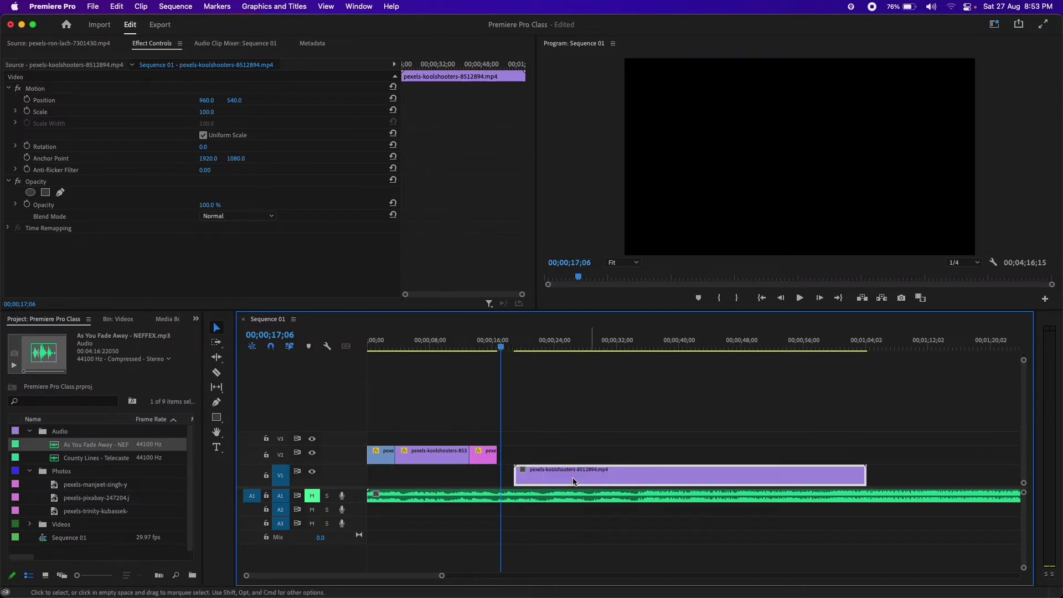
Split the V1 clip at three points with the Razor tool.
{"action": "left_click", "coordinate": [217, 371]}
{"action": "left_click", "coordinate": [574, 477]}
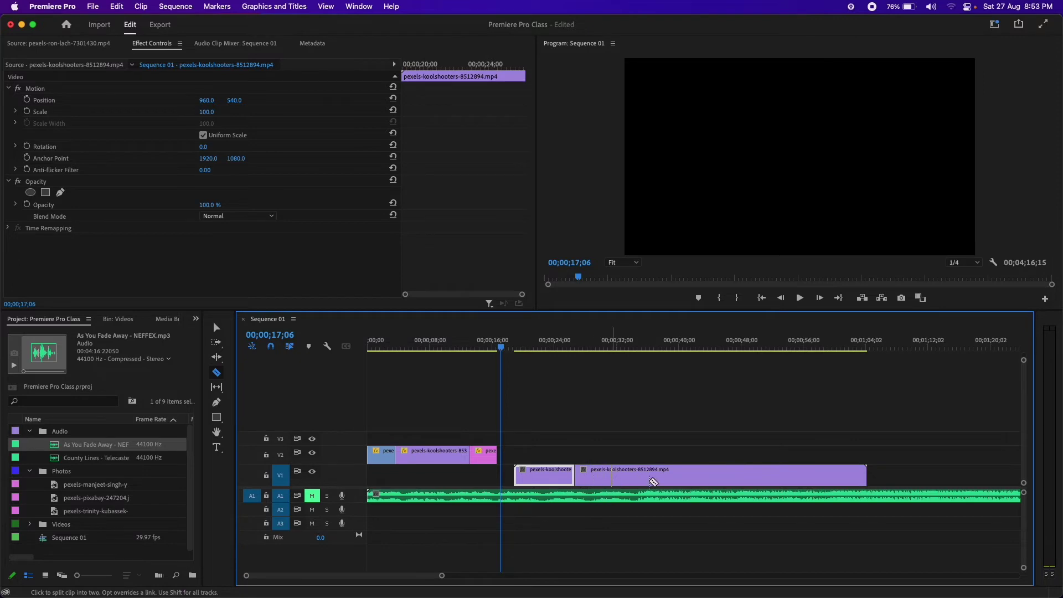
{"action": "left_click", "coordinate": [669, 477]}
{"action": "left_click", "coordinate": [746, 476]}
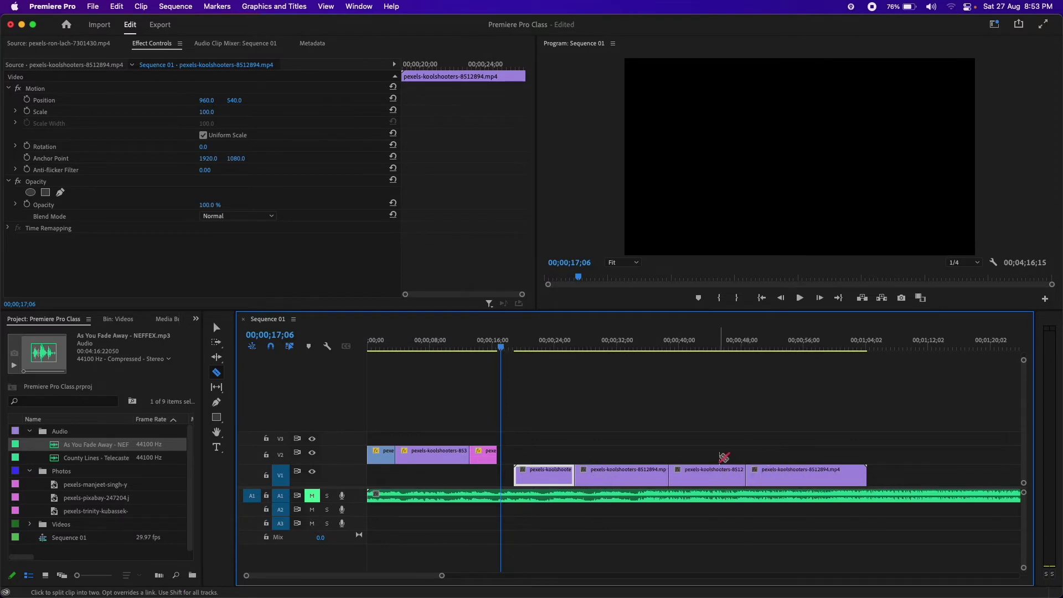
{"action": "key", "text": "v"}
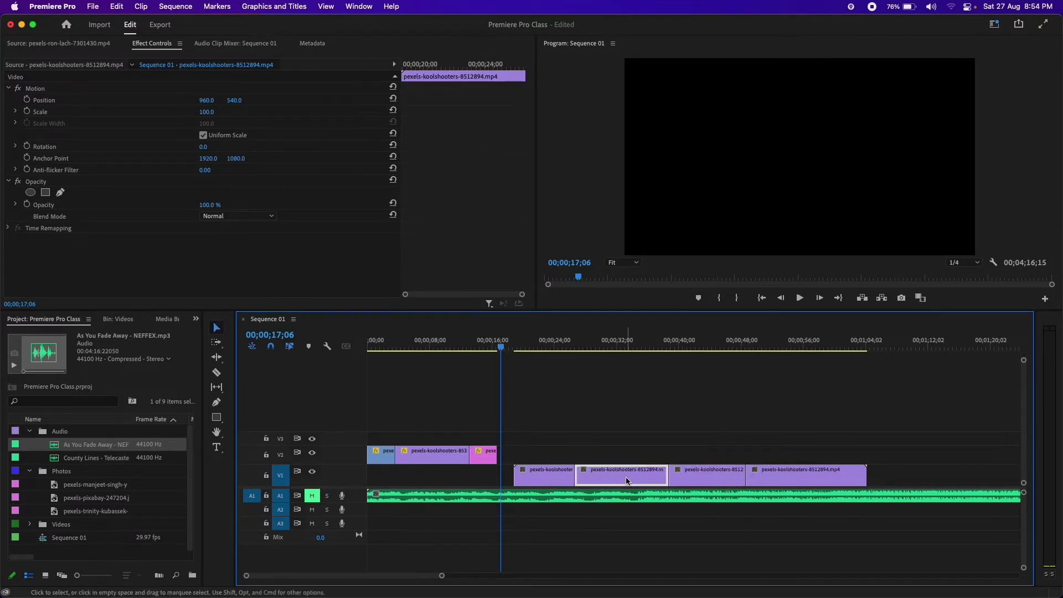
Move the cut pieces up onto tracks V3, V4, V5 and V6.
{"action": "left_click", "coordinate": [630, 479]}
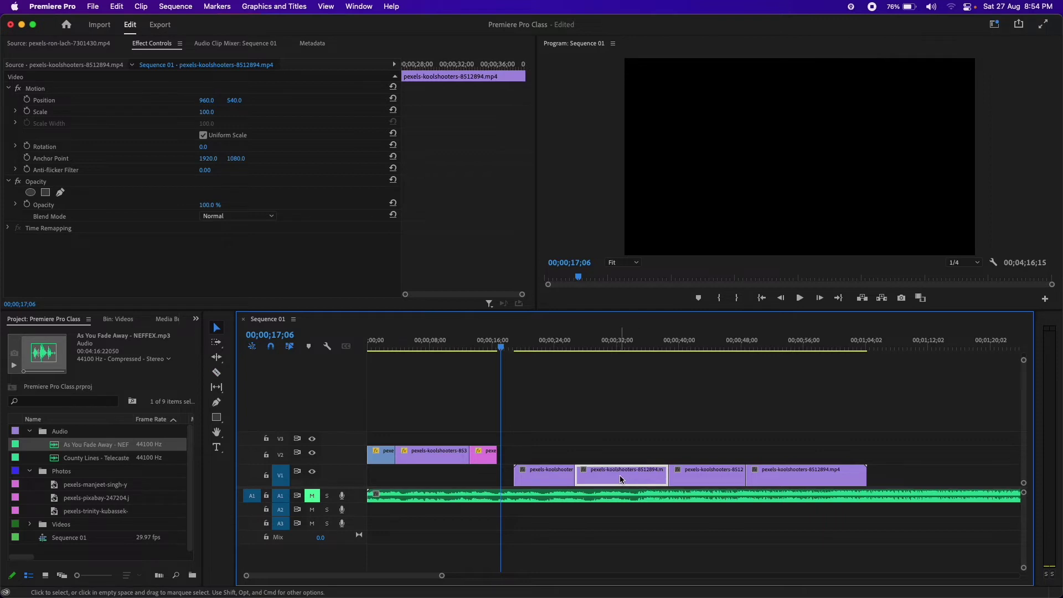
{"action": "left_click_drag", "start_coordinate": [619, 475], "coordinate": [481, 437]}
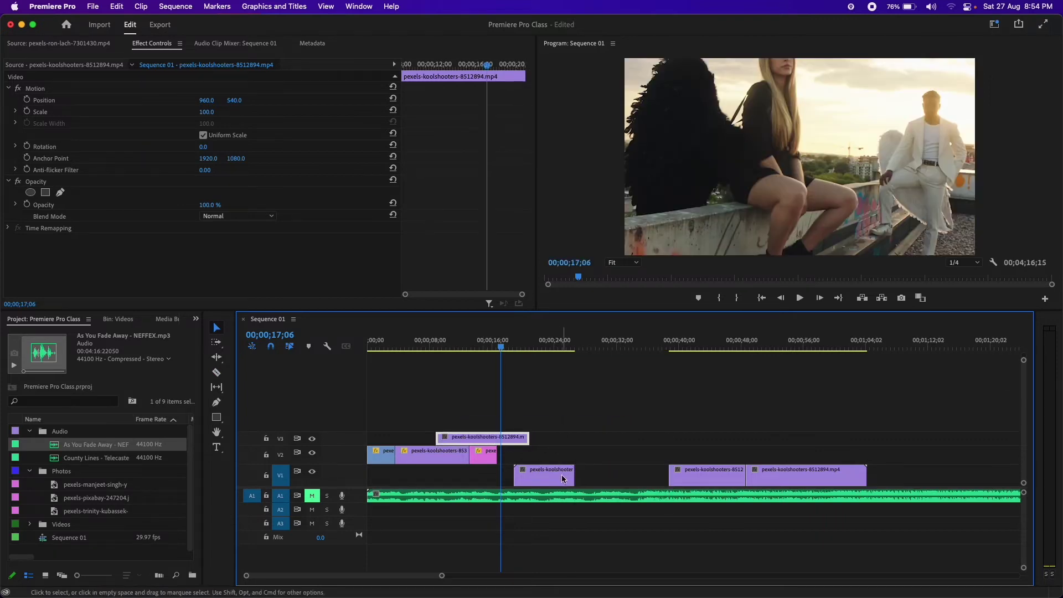
{"action": "left_click_drag", "start_coordinate": [562, 474], "coordinate": [552, 435]}
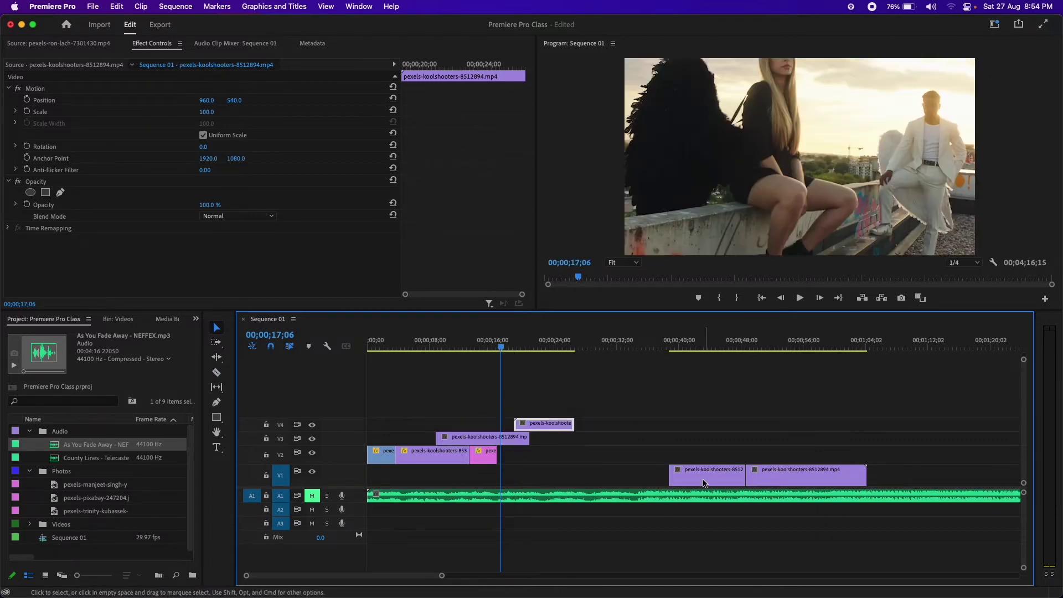
{"action": "left_click_drag", "start_coordinate": [703, 483], "coordinate": [581, 410]}
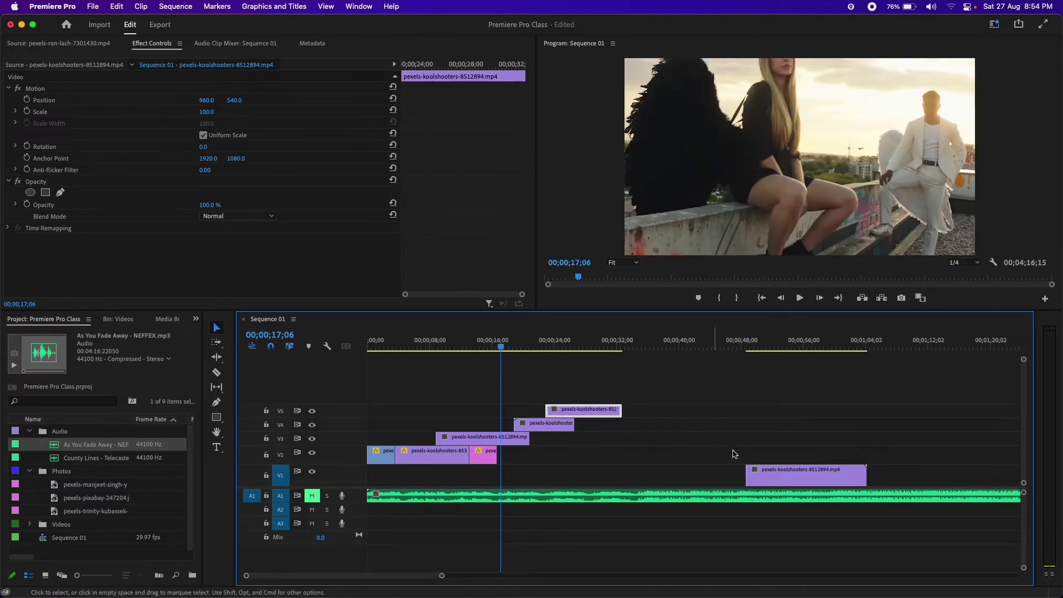
{"action": "mouse_move", "coordinate": [775, 474]}
{"action": "left_mouse_down"}
{"action": "mouse_move", "coordinate": [644, 396]}
{"action": "mouse_move", "coordinate": [481, 411]}
{"action": "left_mouse_up"}
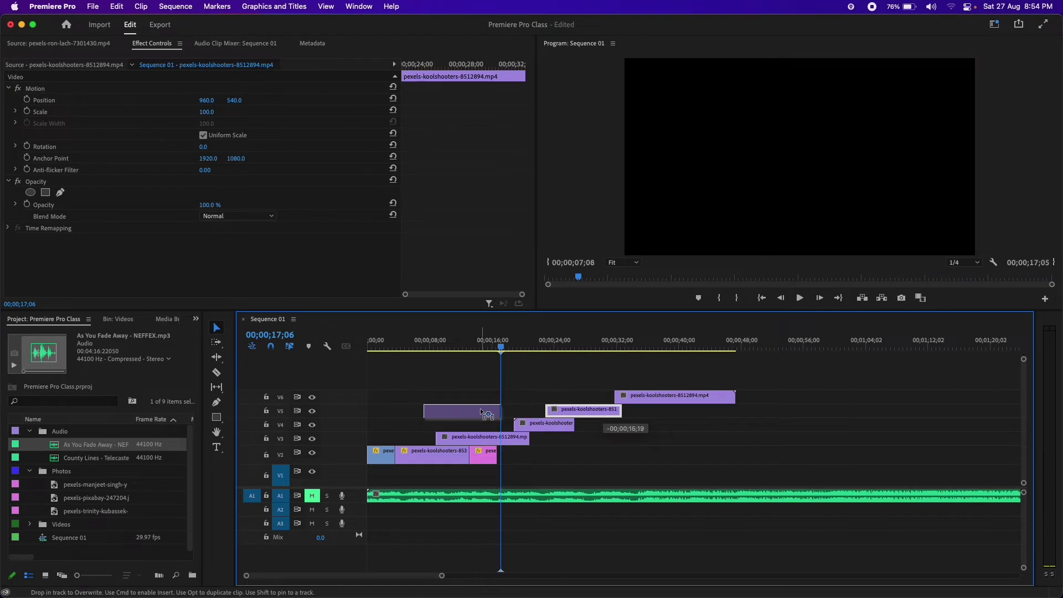
{"action": "left_click", "coordinate": [415, 343]}
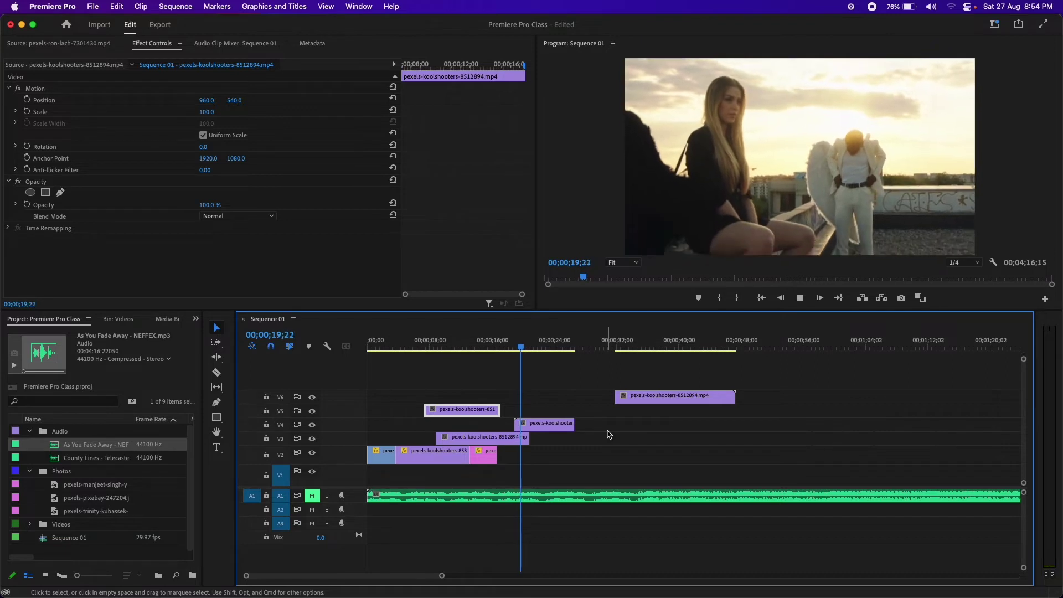
Zoom in the timeline and make track A1 taller to show the music waveform.
{"action": "key", "text": "space"}
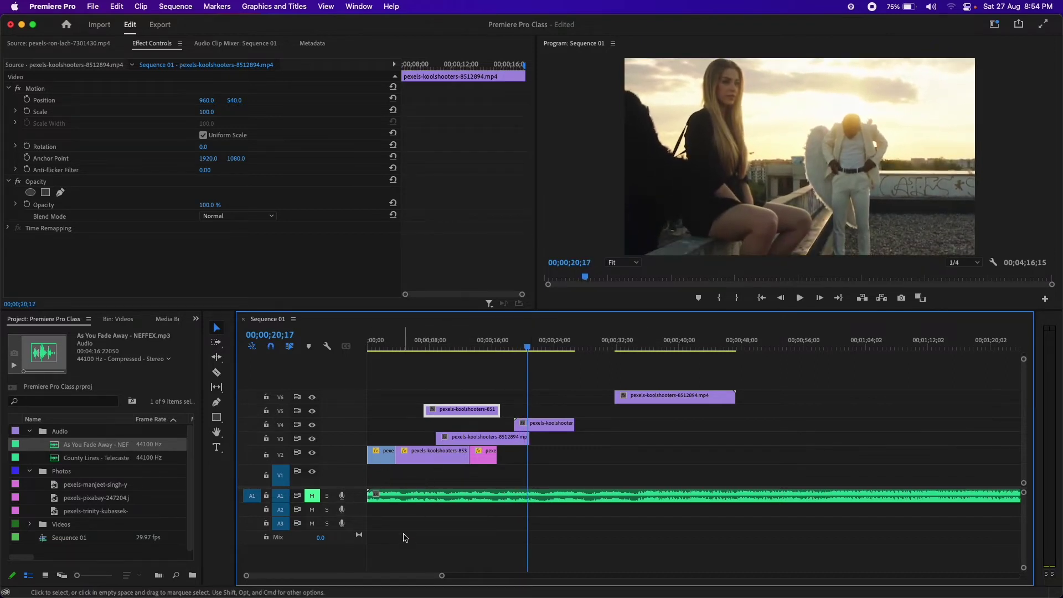
{"action": "left_click", "coordinate": [404, 537]}
{"action": "key", "text": "="}
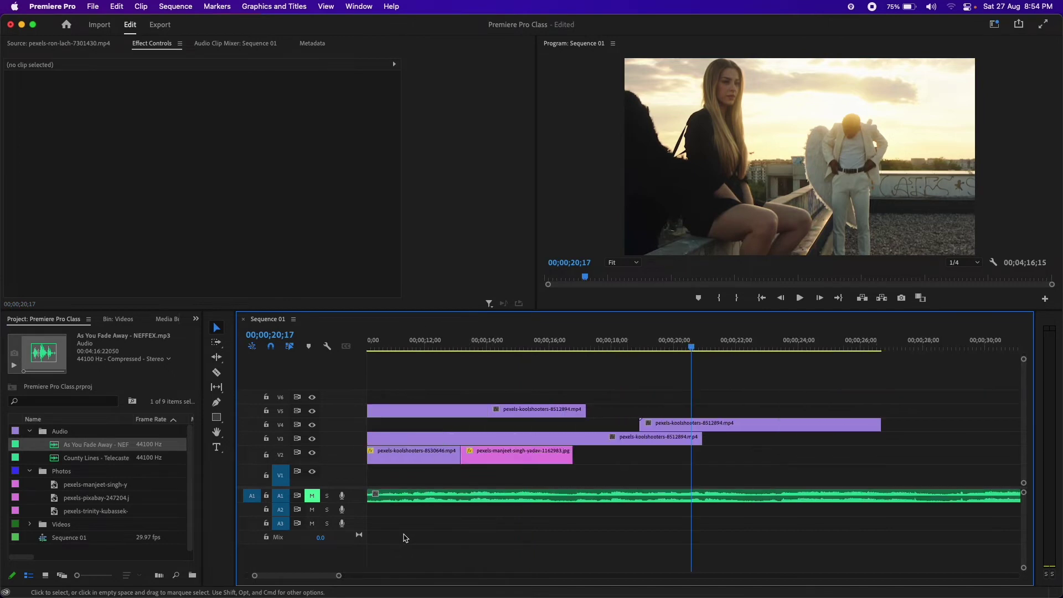
{"action": "left_click_drag", "start_coordinate": [352, 502], "coordinate": [352, 517]}
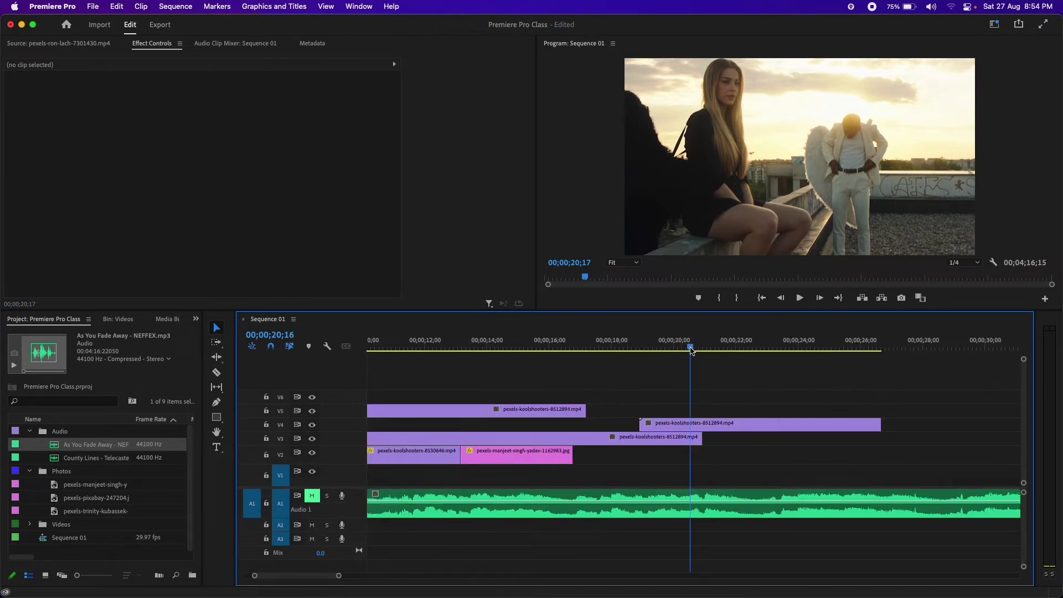
{"action": "mouse_move", "coordinate": [693, 347]}
{"action": "left_mouse_down"}
{"action": "mouse_move", "coordinate": [397, 349]}
{"action": "mouse_move", "coordinate": [275, 365]}
{"action": "left_mouse_up"}
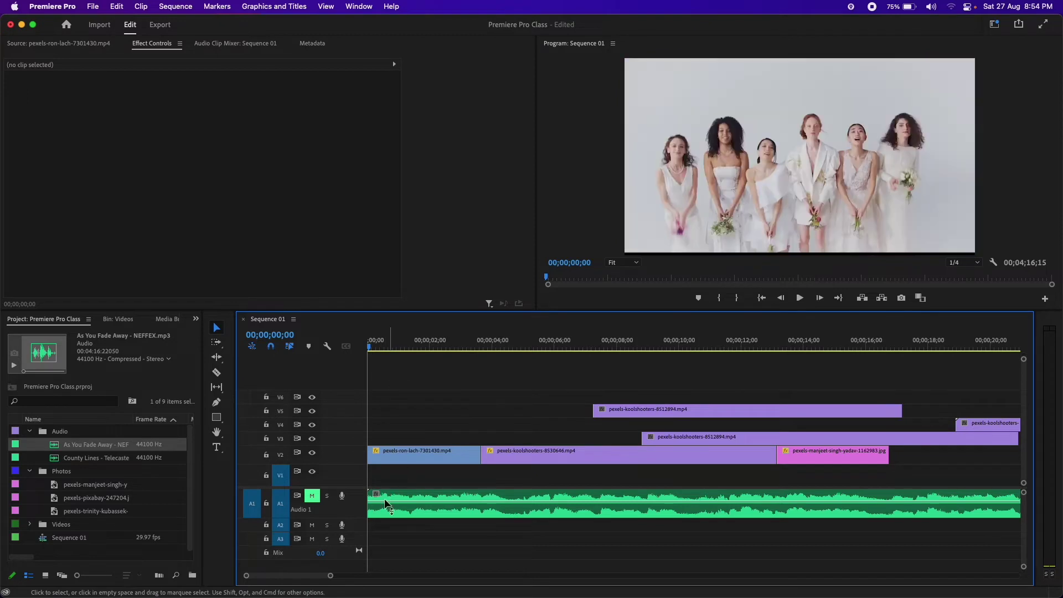
{"action": "left_click_drag", "start_coordinate": [357, 547], "coordinate": [357, 578]}
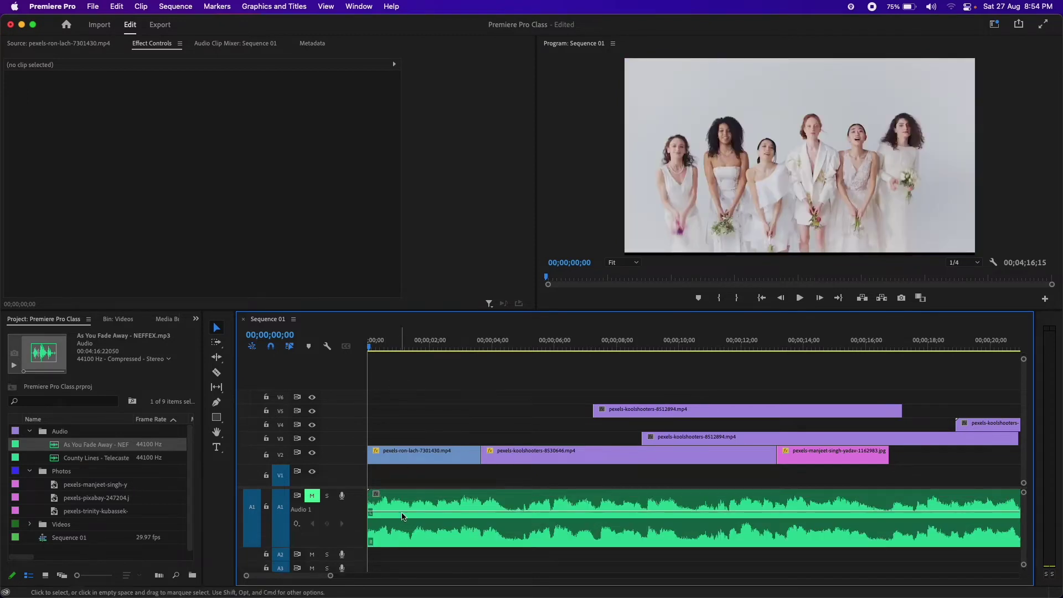
Mark beats on the music clip at 00;00;01;12, 00;00;04;12 and 00;00;07;12.
{"action": "left_click", "coordinate": [410, 501]}
{"action": "left_click", "coordinate": [410, 343]}
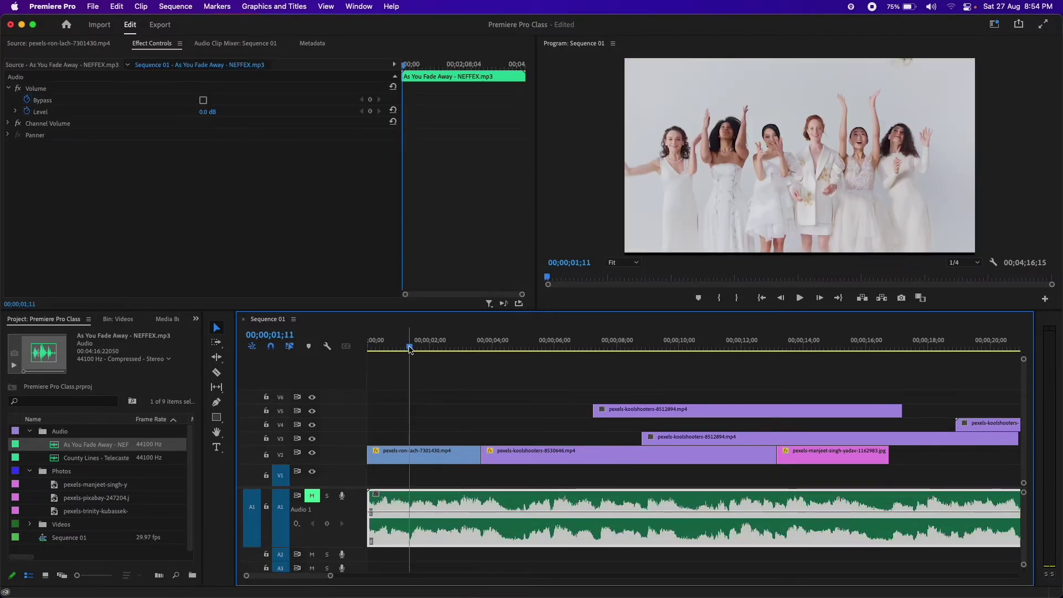
{"action": "left_click", "coordinate": [410, 348]}
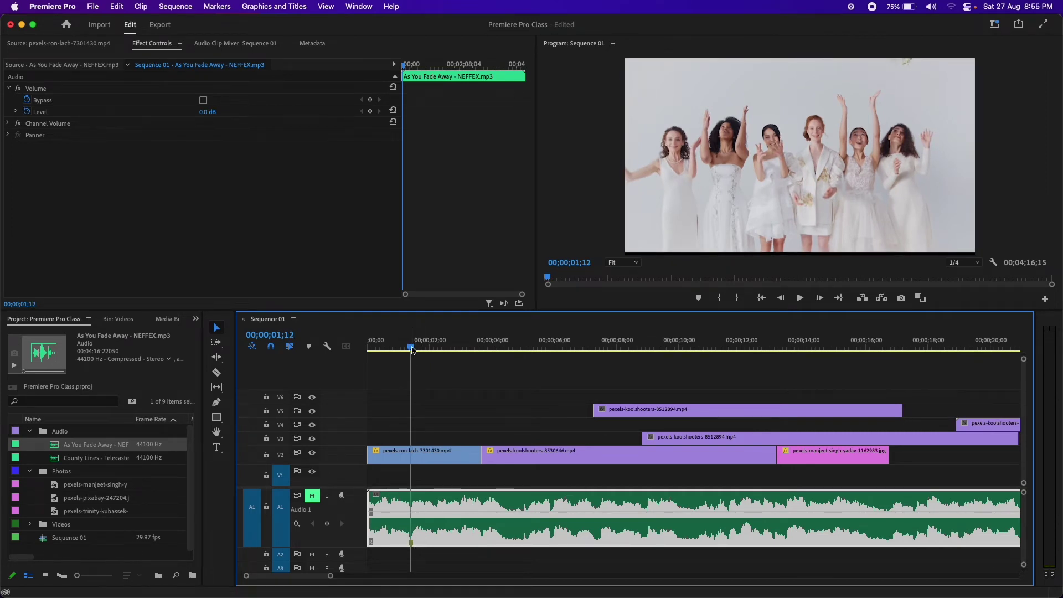
{"action": "left_click_drag", "start_coordinate": [413, 350], "coordinate": [505, 356]}
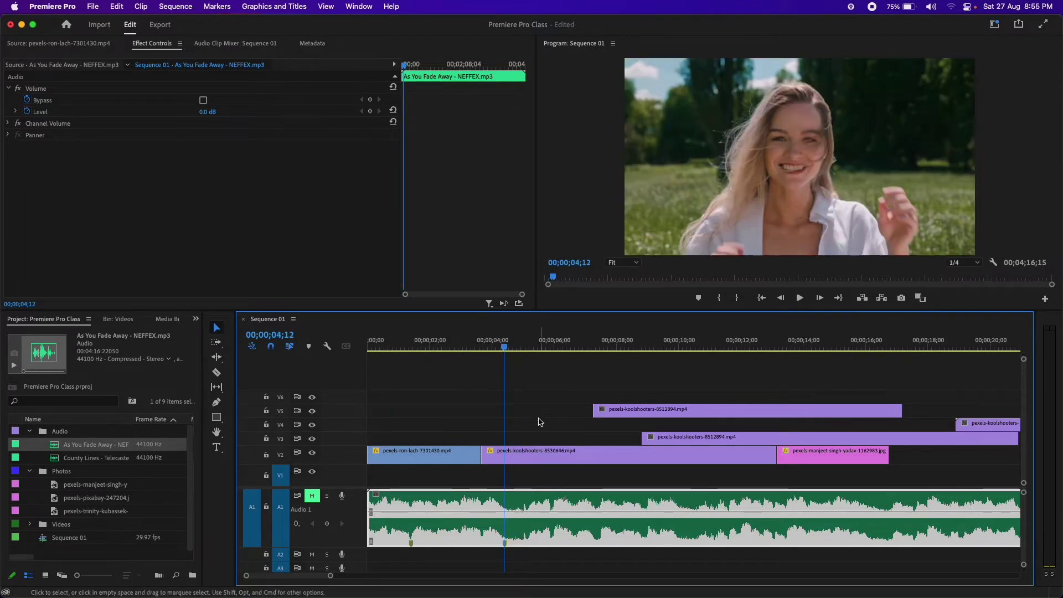
{"action": "left_click_drag", "start_coordinate": [505, 352], "coordinate": [600, 357]}
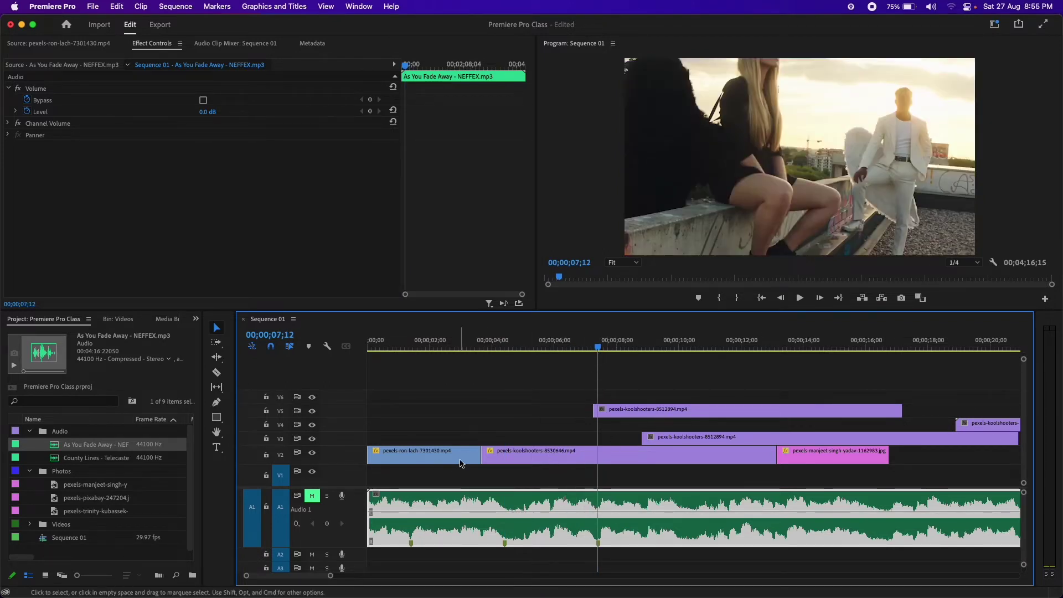
Trim ron-lach to end at 00;00;01;12 and koolshooters-8530646 to end at the 4;12 marker.
{"action": "left_click", "coordinate": [463, 458]}
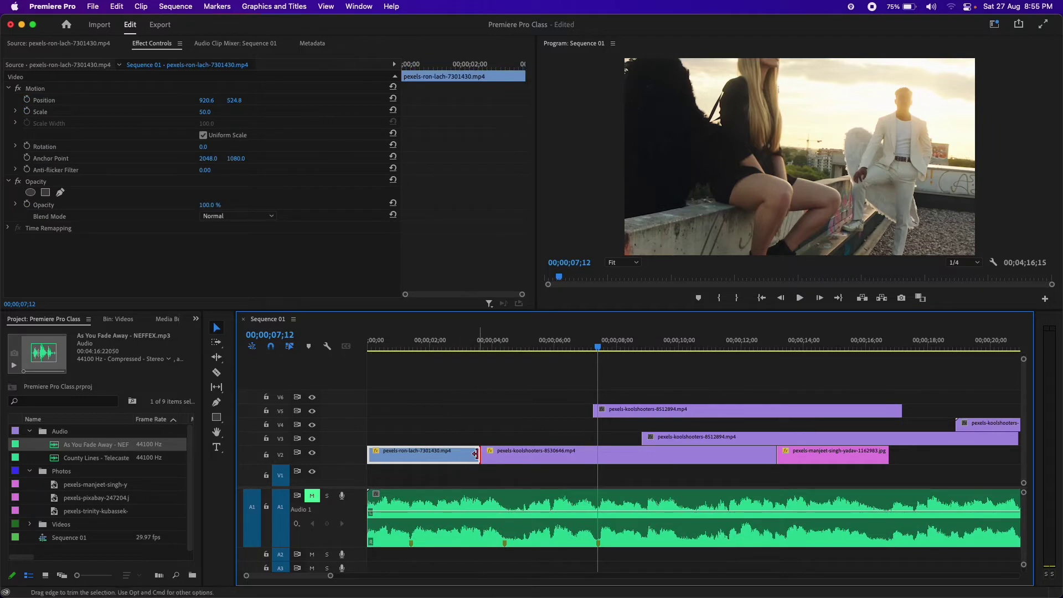
{"action": "left_click_drag", "start_coordinate": [475, 453], "coordinate": [410, 456]}
{"action": "left_click", "coordinate": [636, 455]}
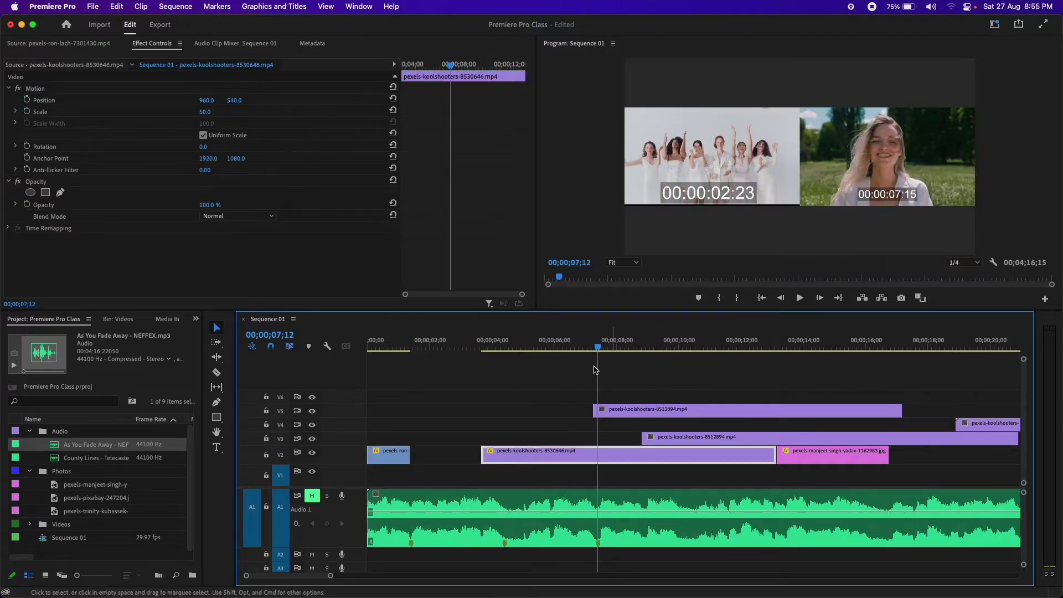
{"action": "left_click_drag", "start_coordinate": [597, 347], "coordinate": [493, 347]}
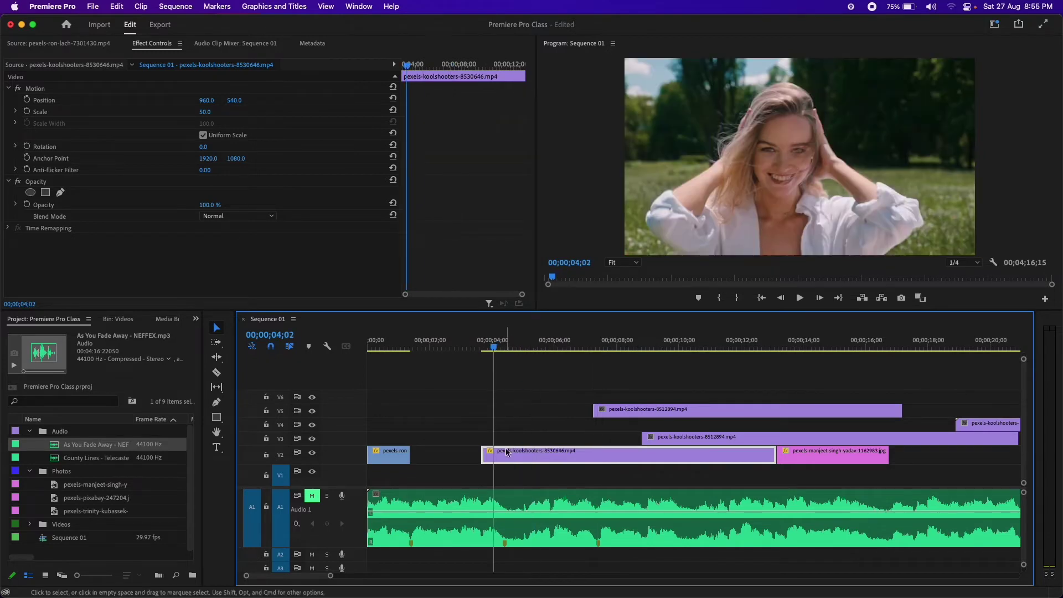
{"action": "left_click_drag", "start_coordinate": [775, 455], "coordinate": [457, 460]}
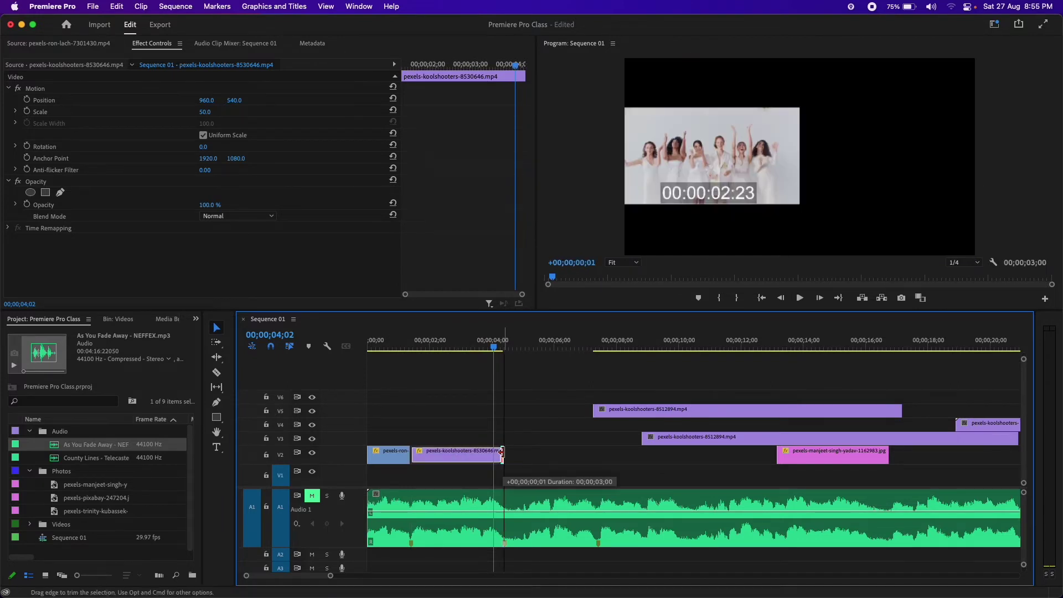
{"action": "left_click", "coordinate": [638, 462]}
{"action": "left_click", "coordinate": [649, 398]}
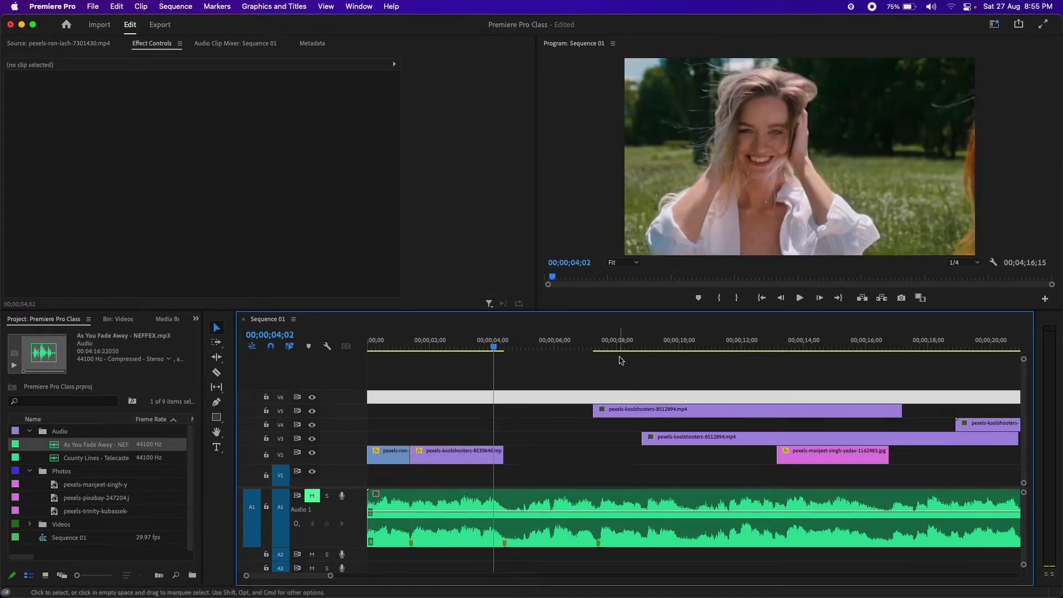
{"action": "left_click", "coordinate": [619, 345]}
Fit the V3 piece between the 4;12 and 7;12 markers and drop the V5 piece onto V4.
{"action": "left_click", "coordinate": [688, 412]}
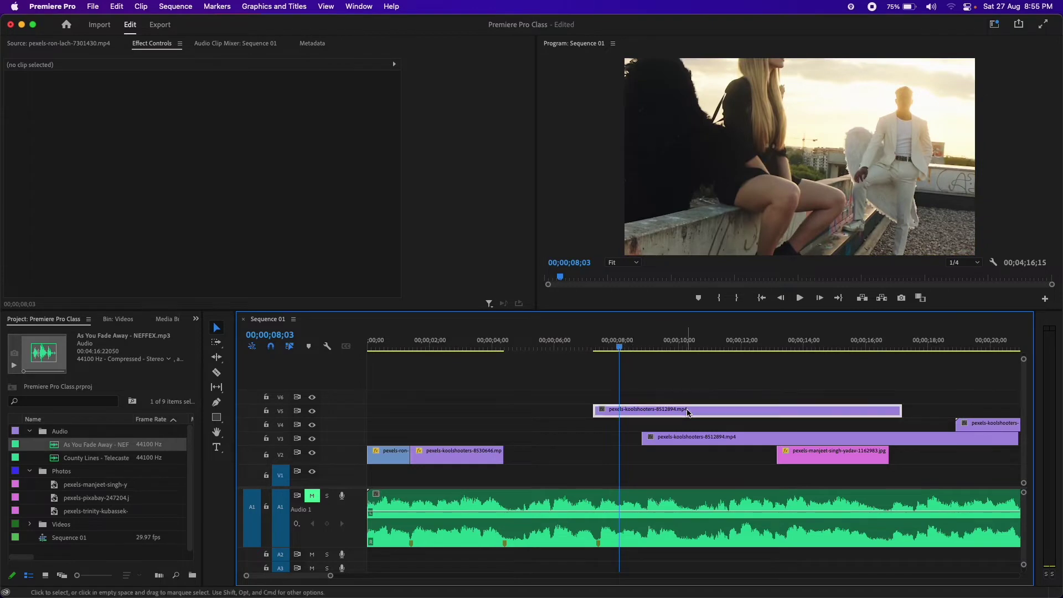
{"action": "left_click", "coordinate": [727, 438]}
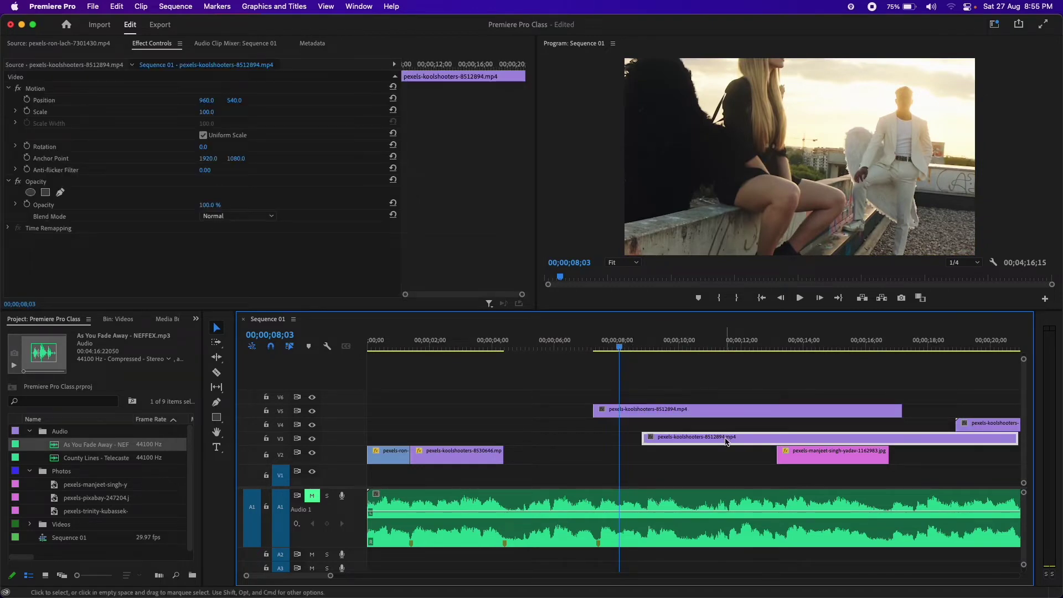
{"action": "left_click_drag", "start_coordinate": [723, 441], "coordinate": [573, 438]}
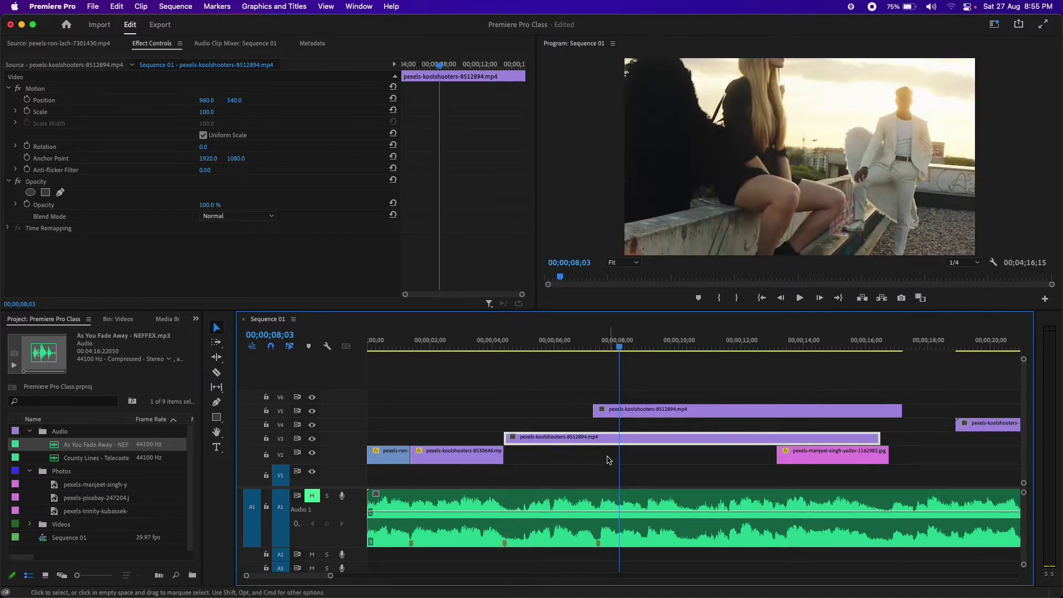
{"action": "mouse_move", "coordinate": [878, 439]}
{"action": "left_mouse_down"}
{"action": "mouse_move", "coordinate": [602, 439]}
{"action": "mouse_move", "coordinate": [669, 425]}
{"action": "left_mouse_up"}
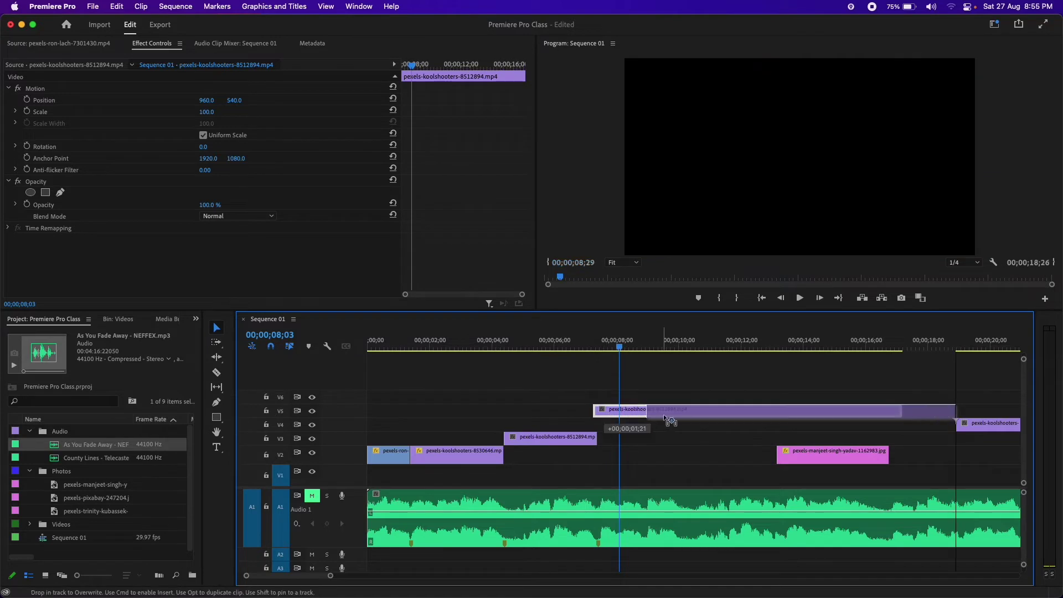
{"action": "left_click", "coordinate": [634, 359]}
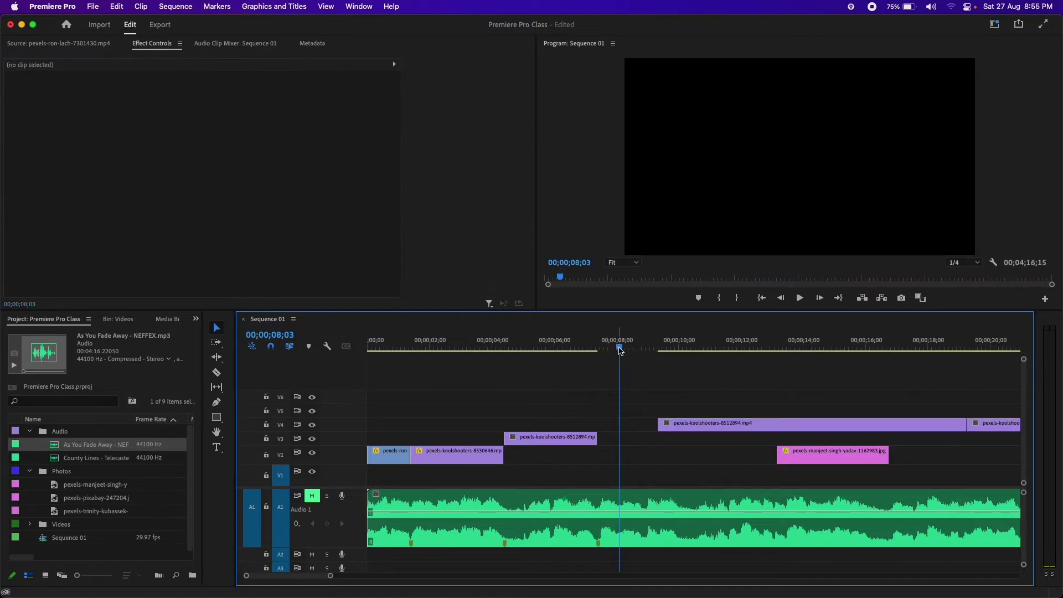
{"action": "key", "text": "Home"}
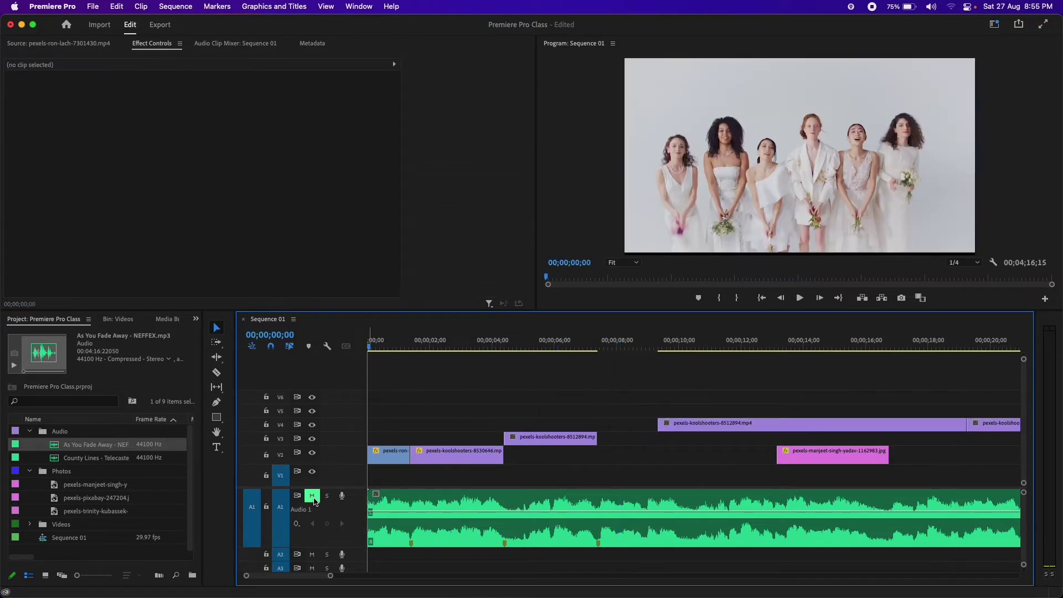
Unmute the music and play back the edit from near the start.
{"action": "left_click", "coordinate": [312, 495]}
{"action": "key", "text": "space"}
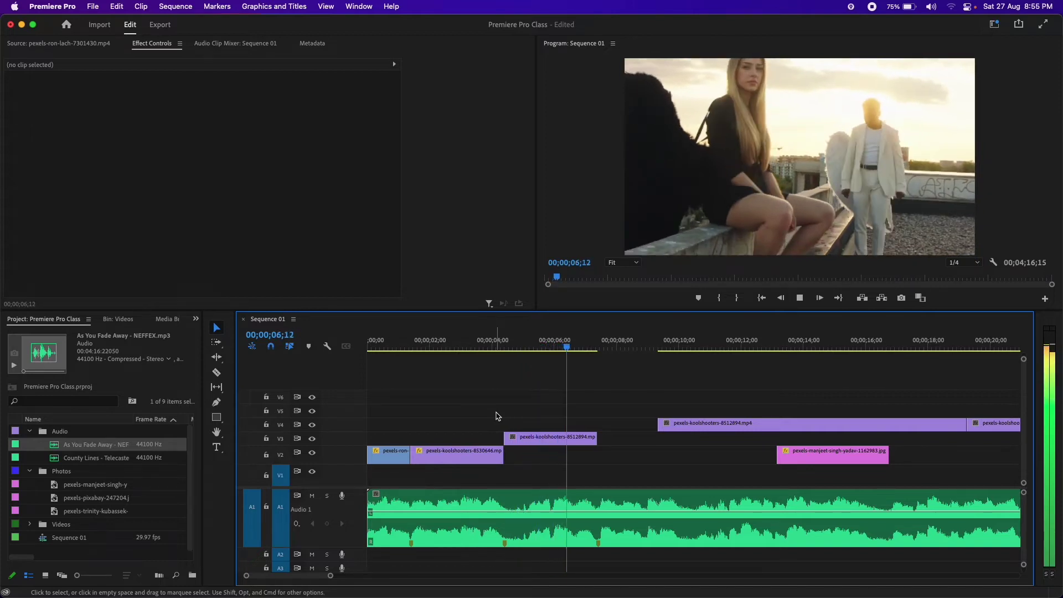
{"action": "key", "text": "space"}
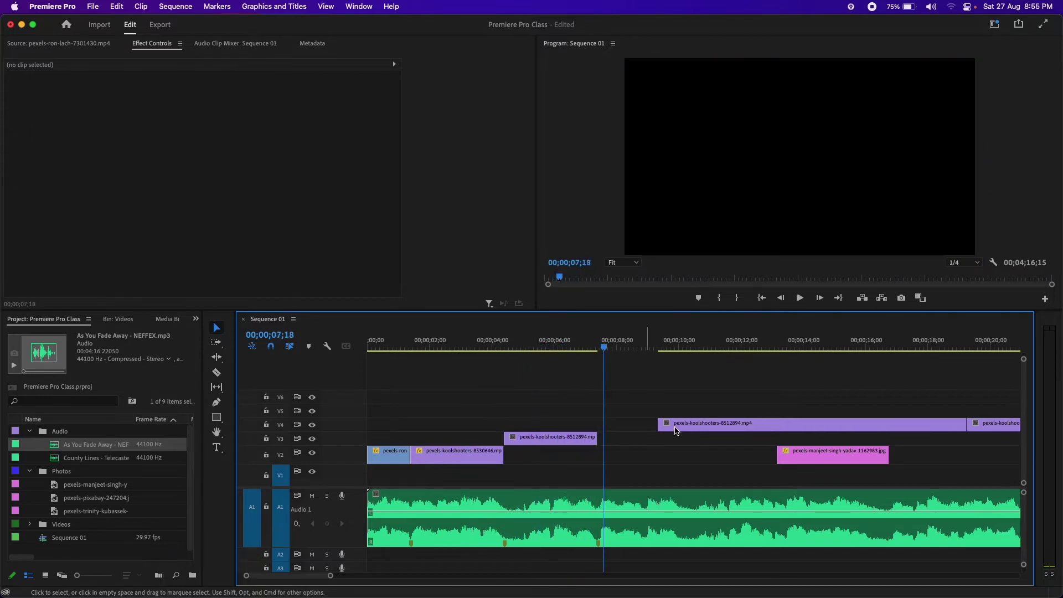
{"action": "left_click_drag", "start_coordinate": [603, 347], "coordinate": [393, 347]}
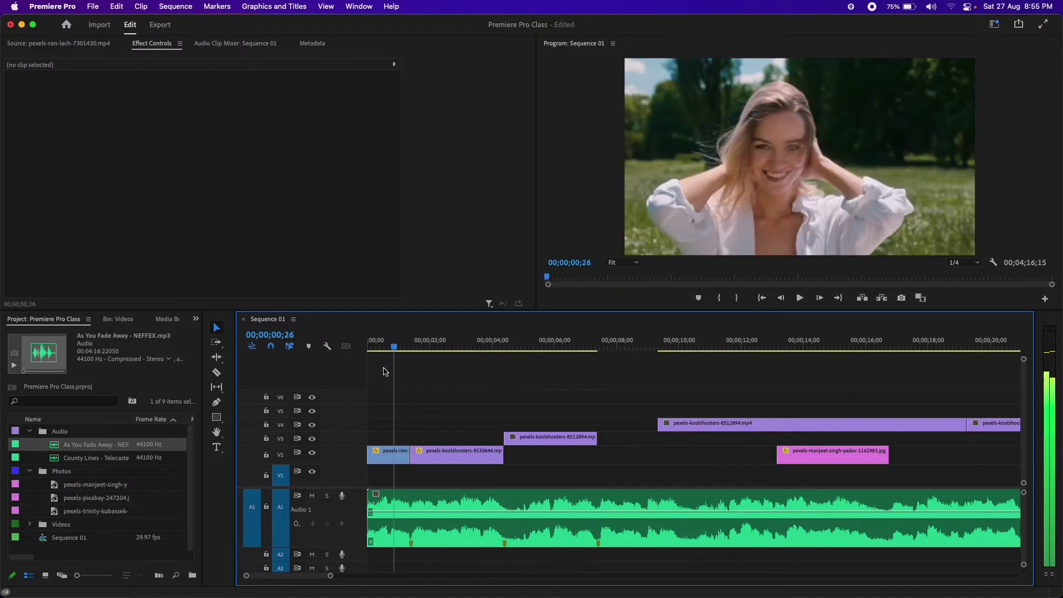
{"action": "key", "text": "j"}
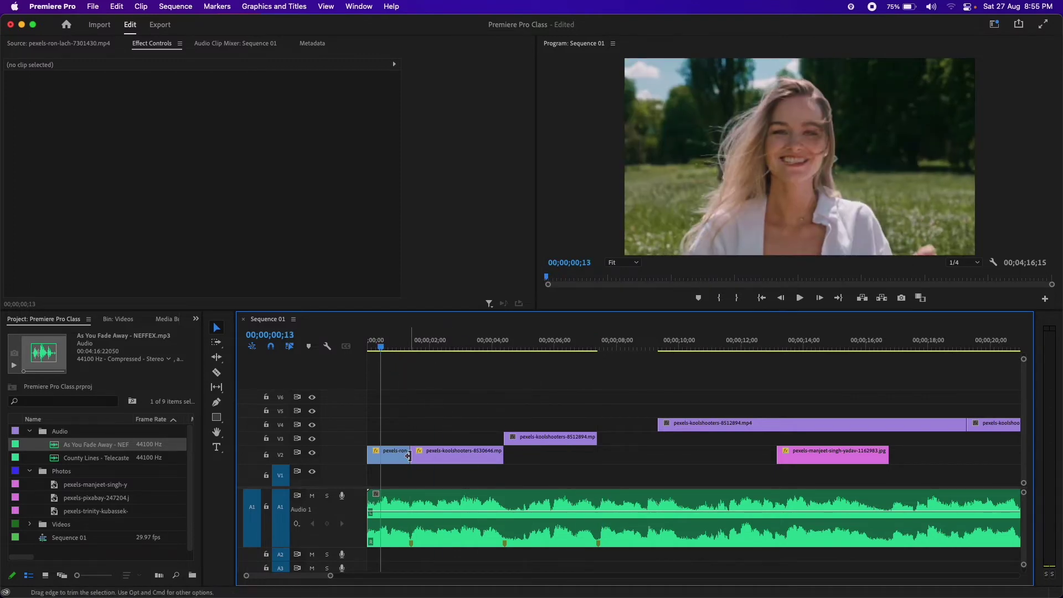
{"action": "left_click", "coordinate": [412, 456]}
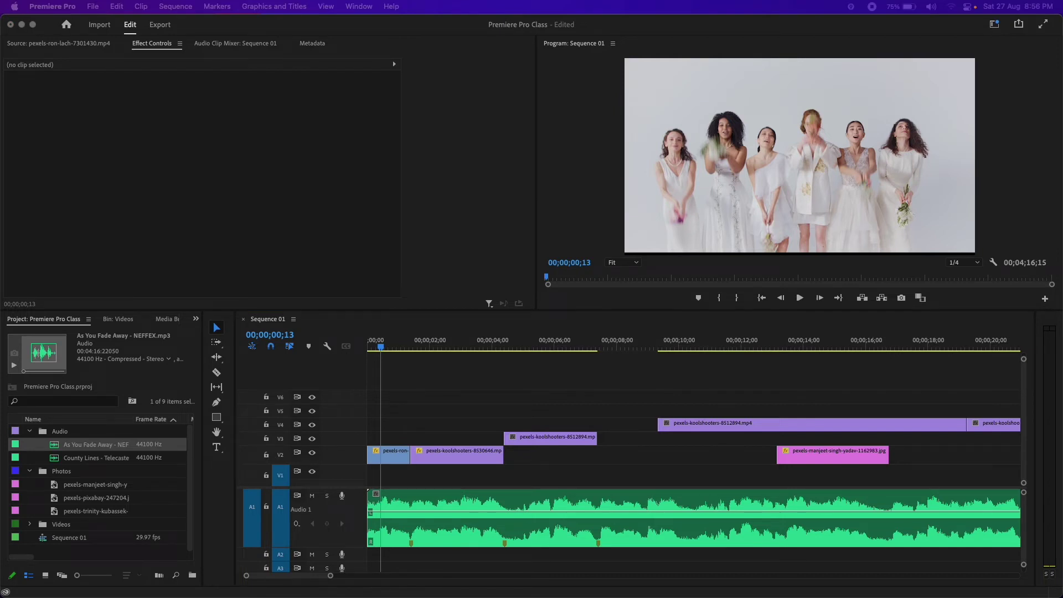
{"action": "left_click", "coordinate": [481, 345]}
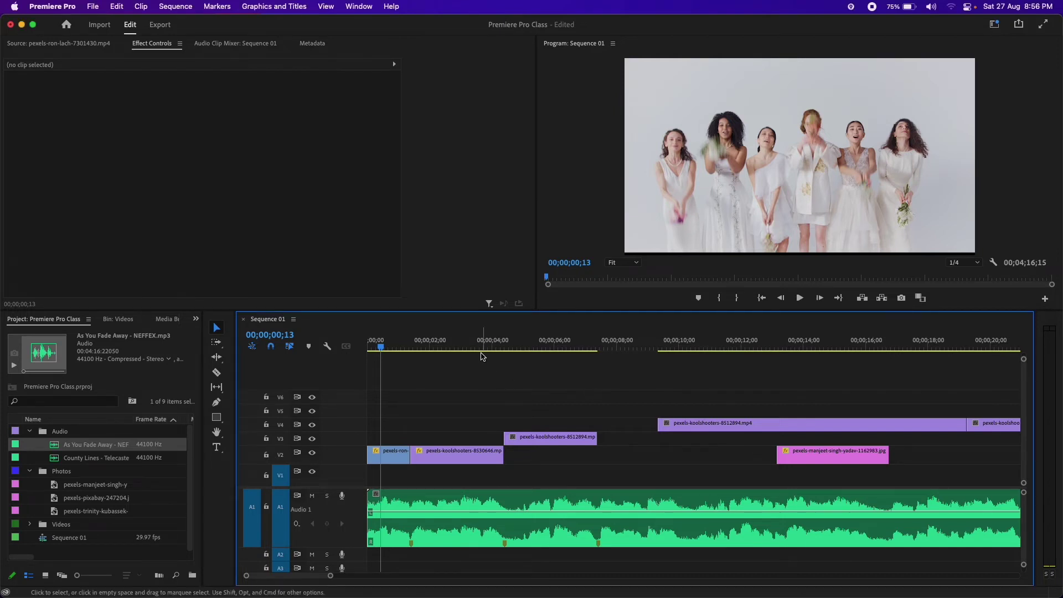
{"action": "left_click_drag", "start_coordinate": [380, 350], "coordinate": [405, 350]}
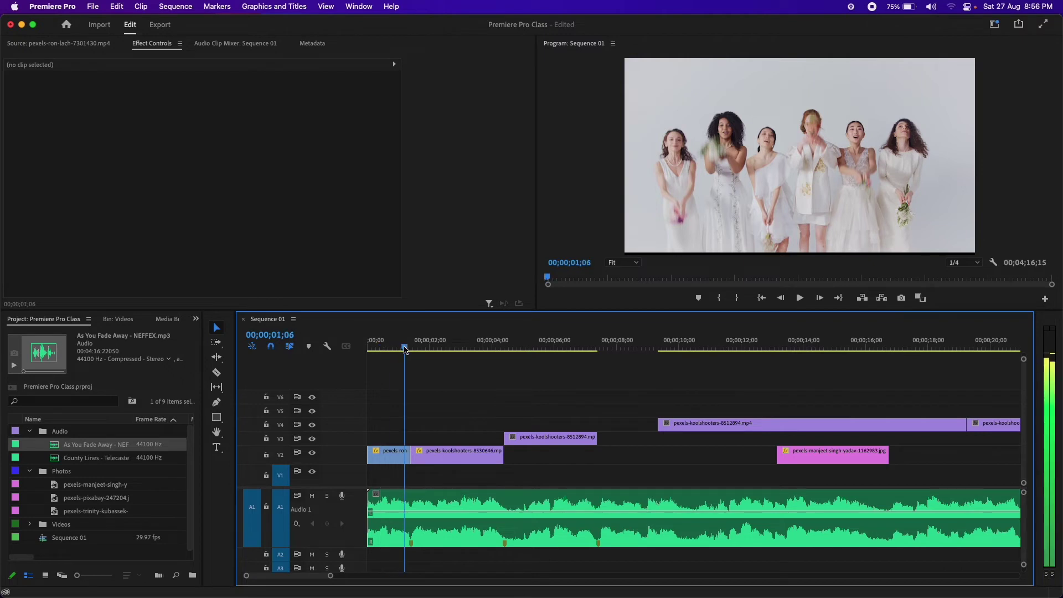
Mute track A1 and add a marker at 00;00;10;10.
{"action": "left_click", "coordinate": [312, 496]}
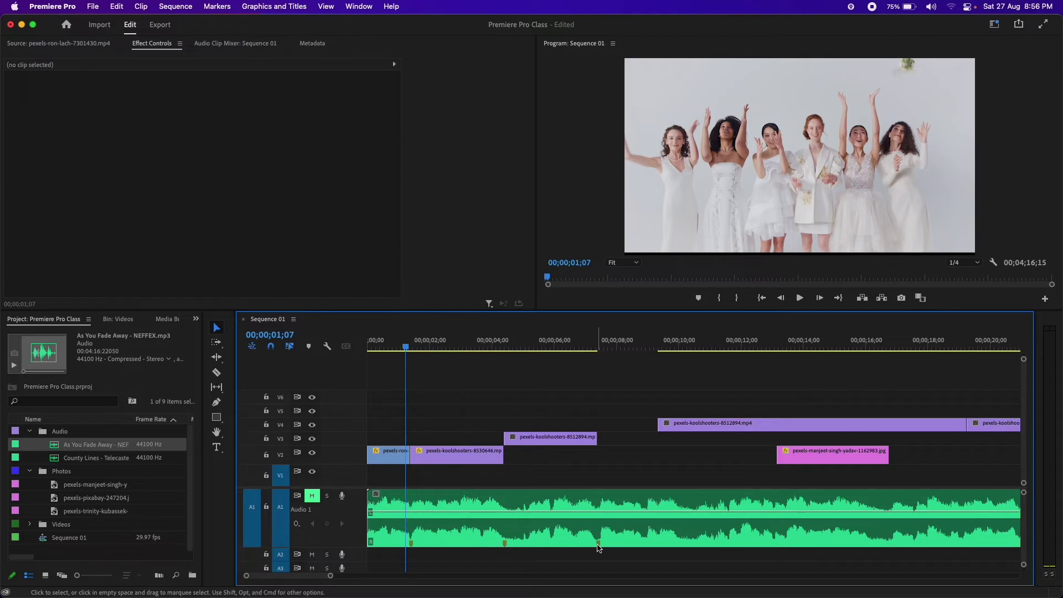
{"action": "left_click", "coordinate": [684, 345]}
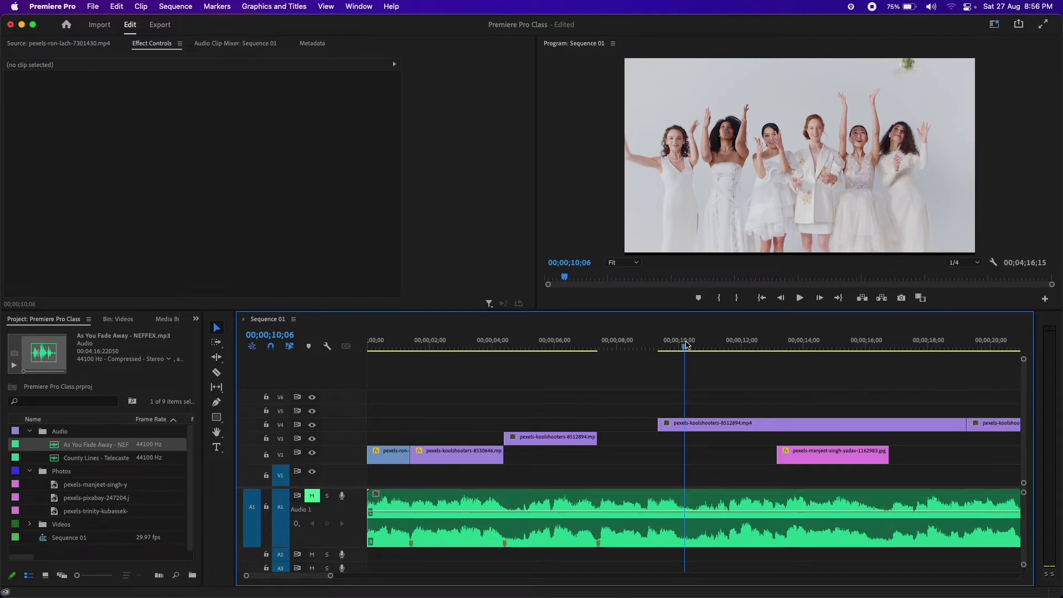
{"action": "left_click", "coordinate": [689, 346]}
{"action": "key", "text": "m"}
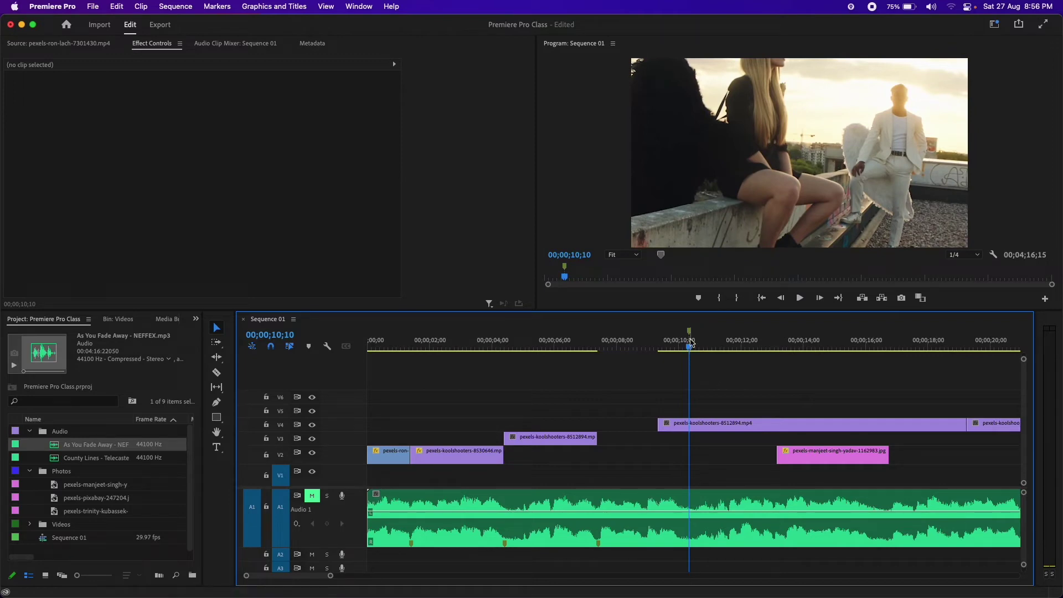
{"action": "left_click", "coordinate": [704, 505]}
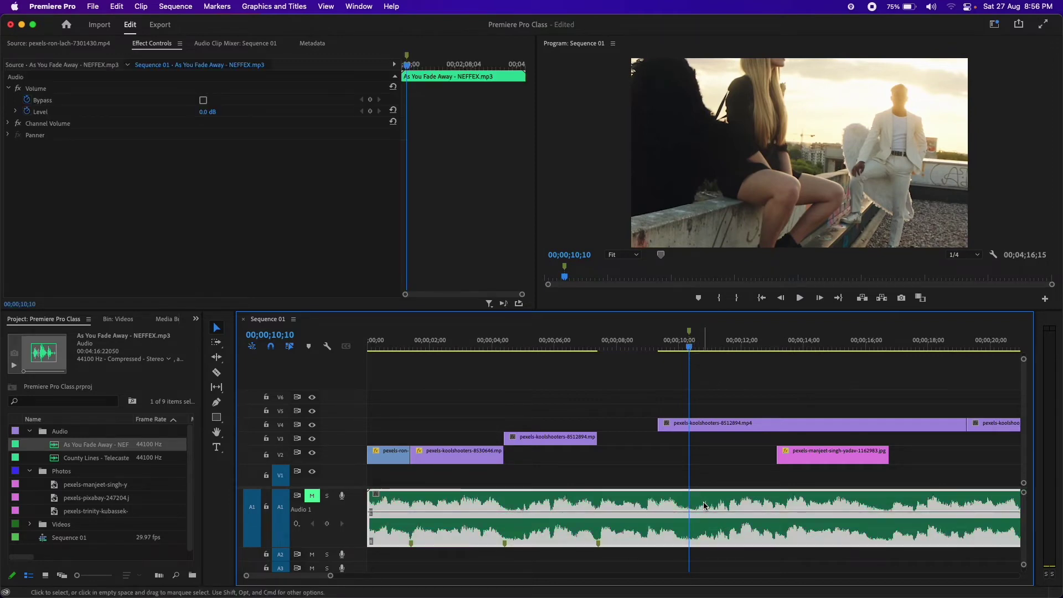
{"action": "left_click", "coordinate": [723, 423]}
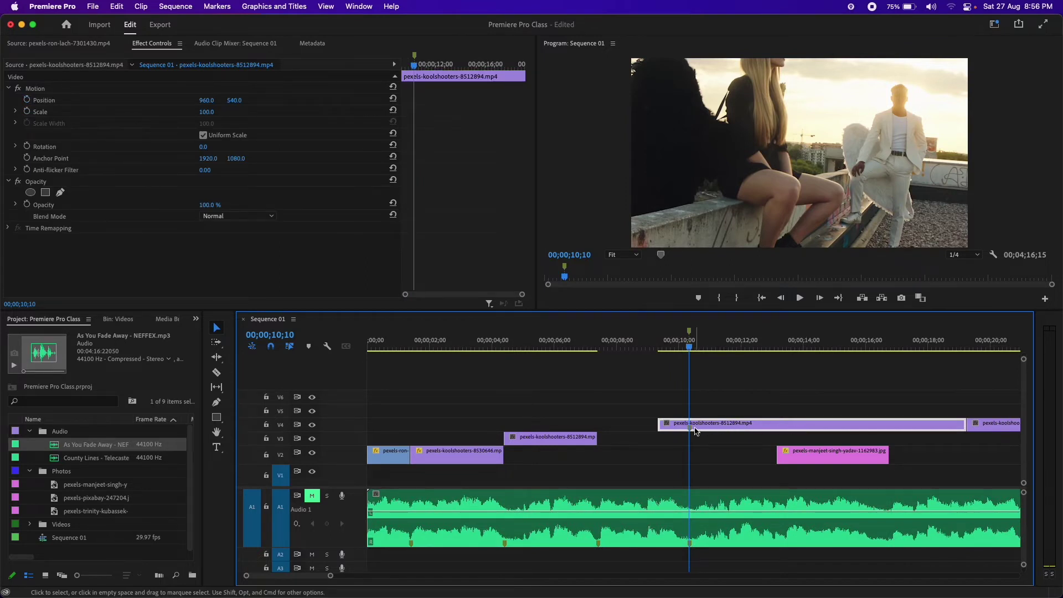
{"action": "left_click", "coordinate": [838, 456]}
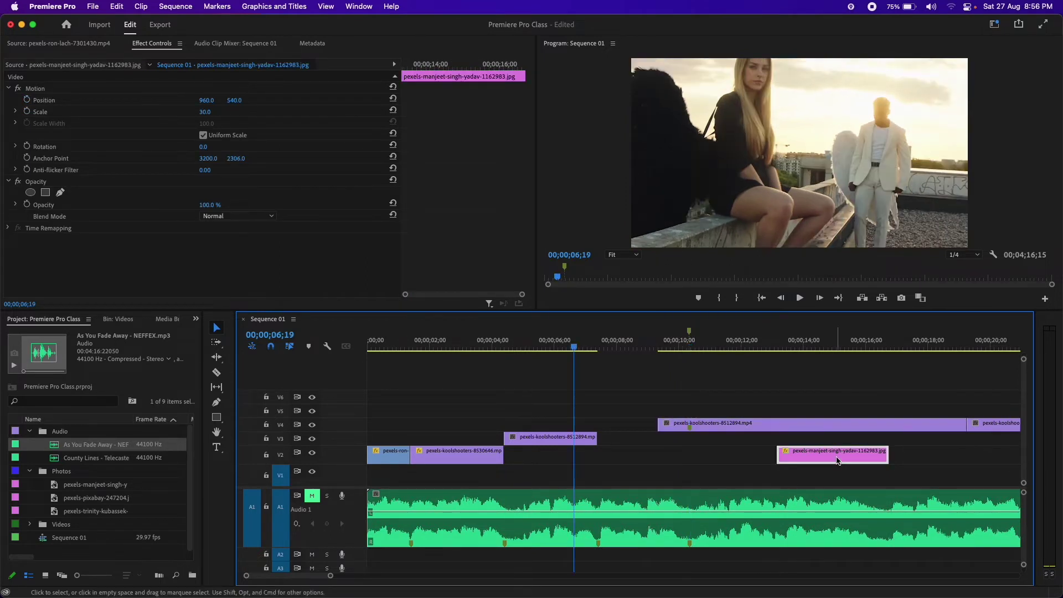
{"action": "left_click_drag", "start_coordinate": [885, 453], "coordinate": [623, 440]}
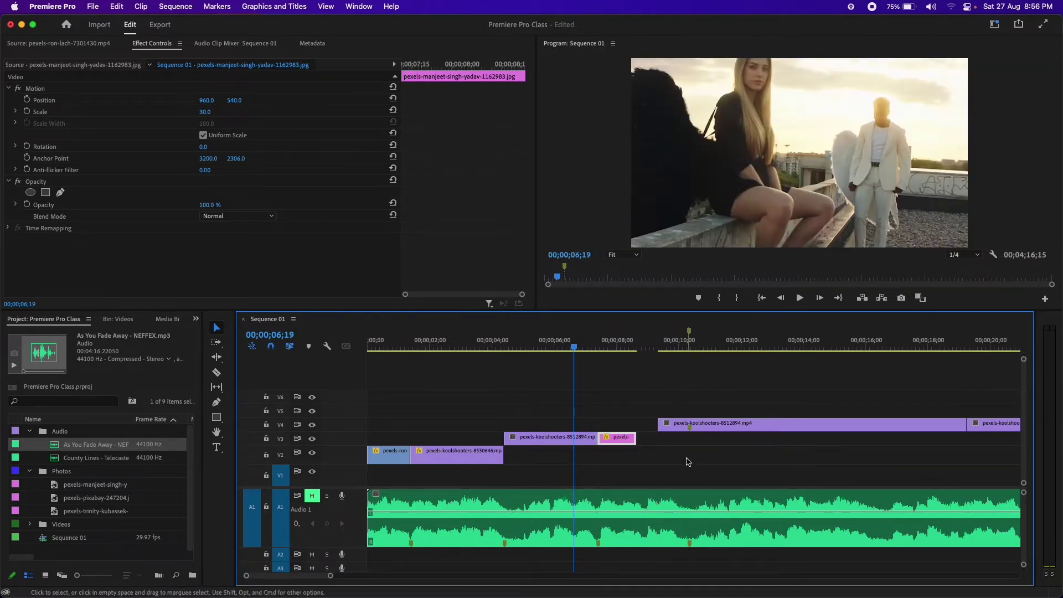
{"action": "left_click", "coordinate": [645, 440]}
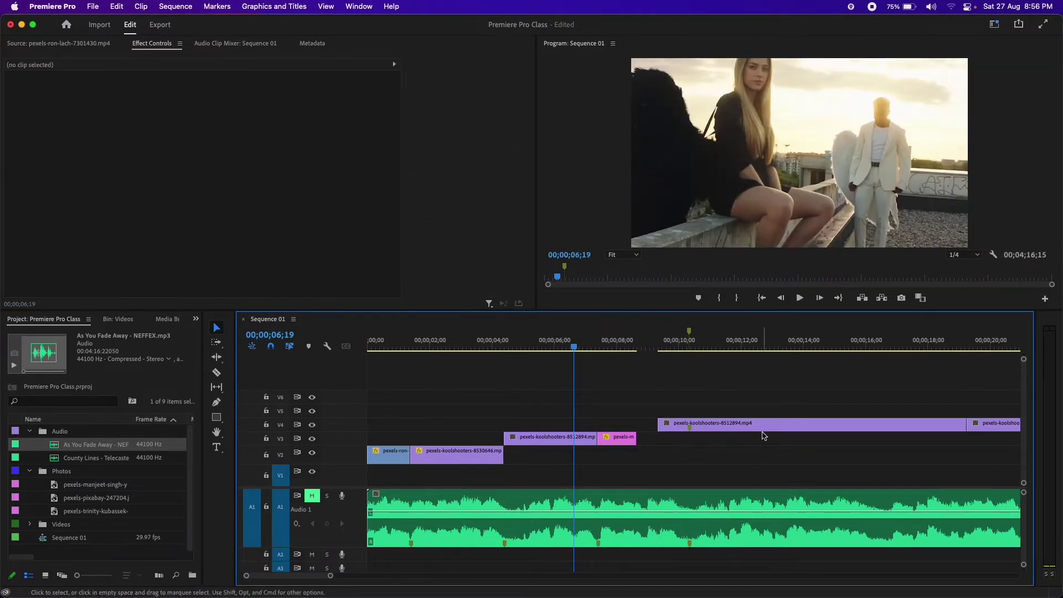
Delete both clips on V4, then select the koolshooters clips on V2 and V3.
{"action": "left_click", "coordinate": [745, 425]}
{"action": "key", "text": "Delete"}
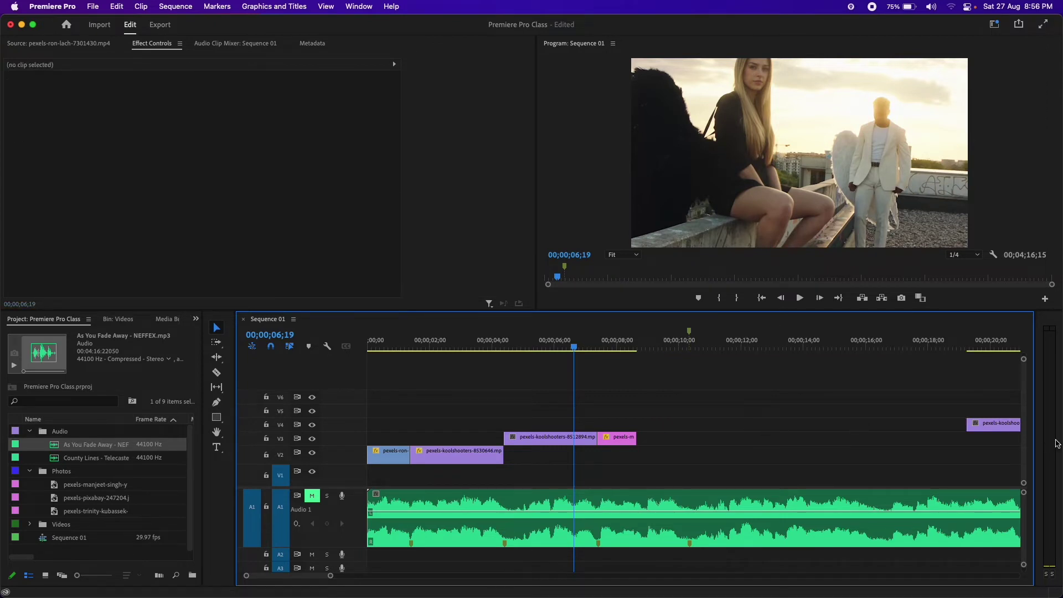
{"action": "left_click", "coordinate": [980, 424]}
{"action": "key", "text": "Delete"}
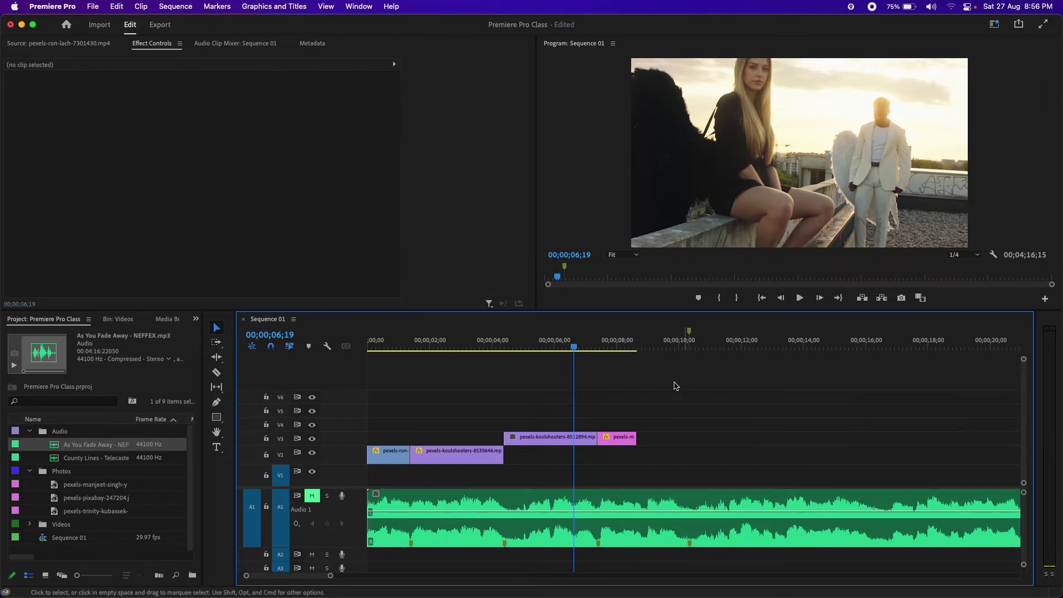
{"action": "left_click", "coordinate": [465, 347]}
{"action": "left_click", "coordinate": [527, 348]}
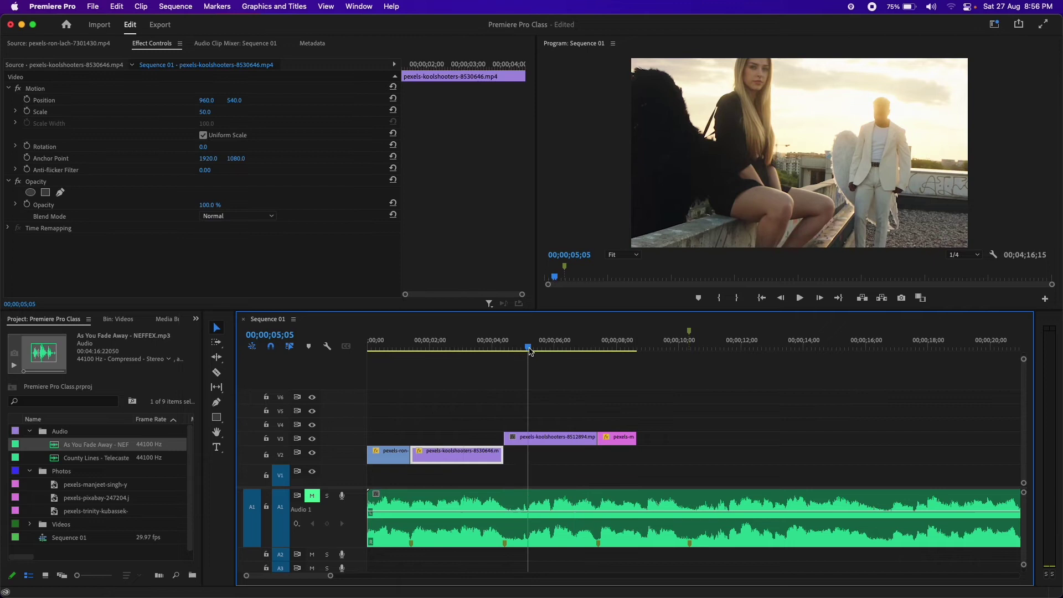
Set the V3 koolshooters-8512894 clip's Scale to 50 in Effect Controls.
{"action": "left_click", "coordinate": [540, 439]}
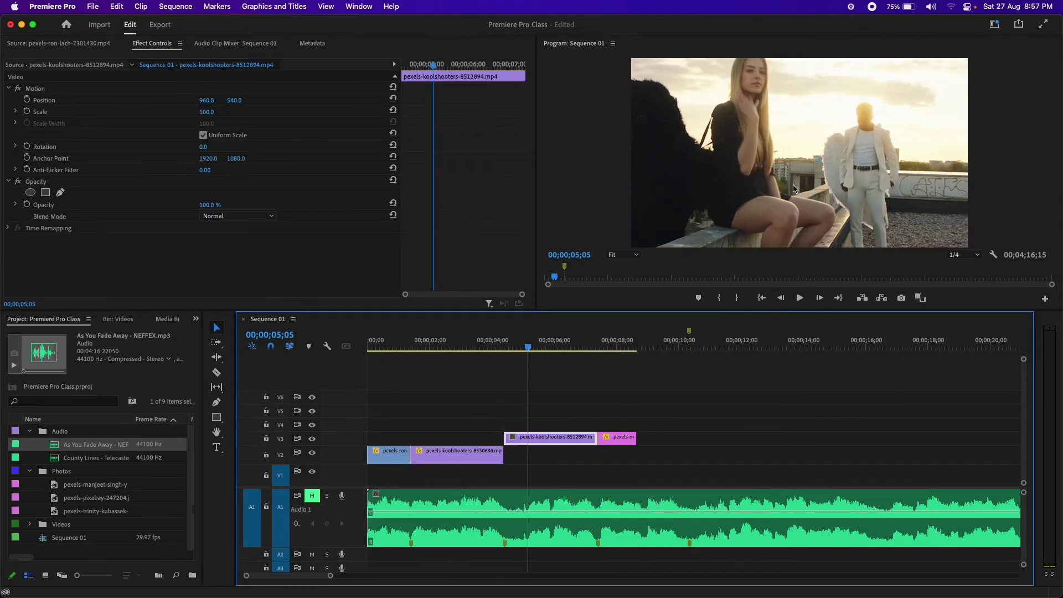
{"action": "left_click", "coordinate": [216, 119]}
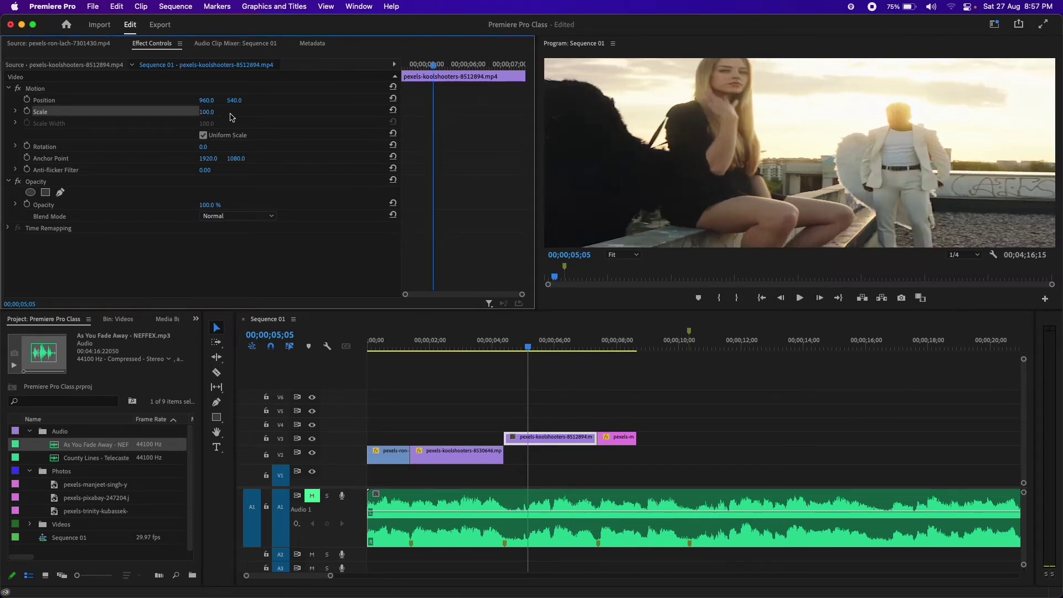
{"action": "left_click", "coordinate": [214, 111]}
{"action": "type", "text": "50"}
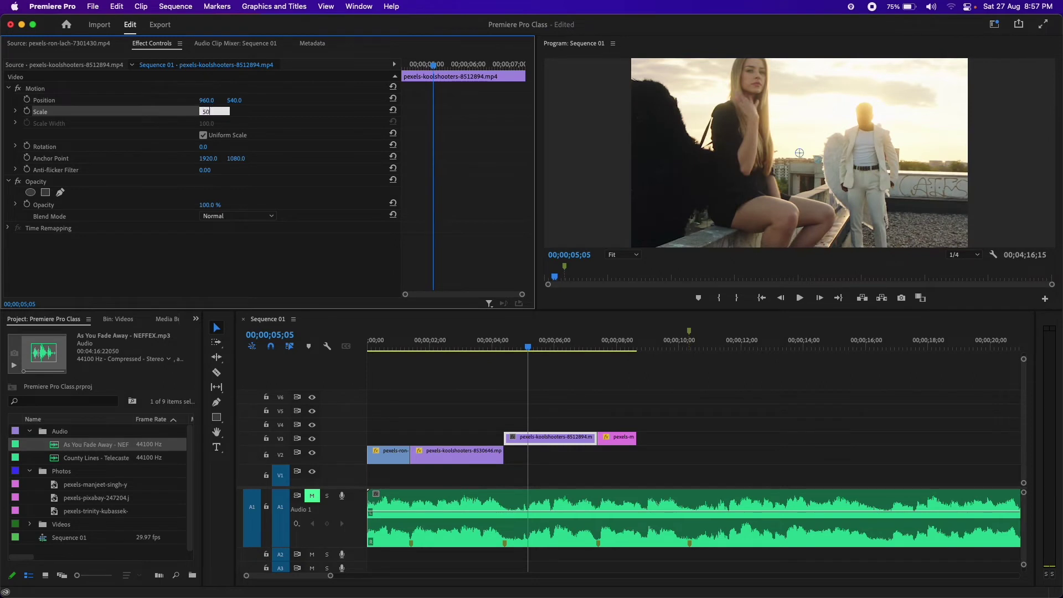
{"action": "key", "text": "Return"}
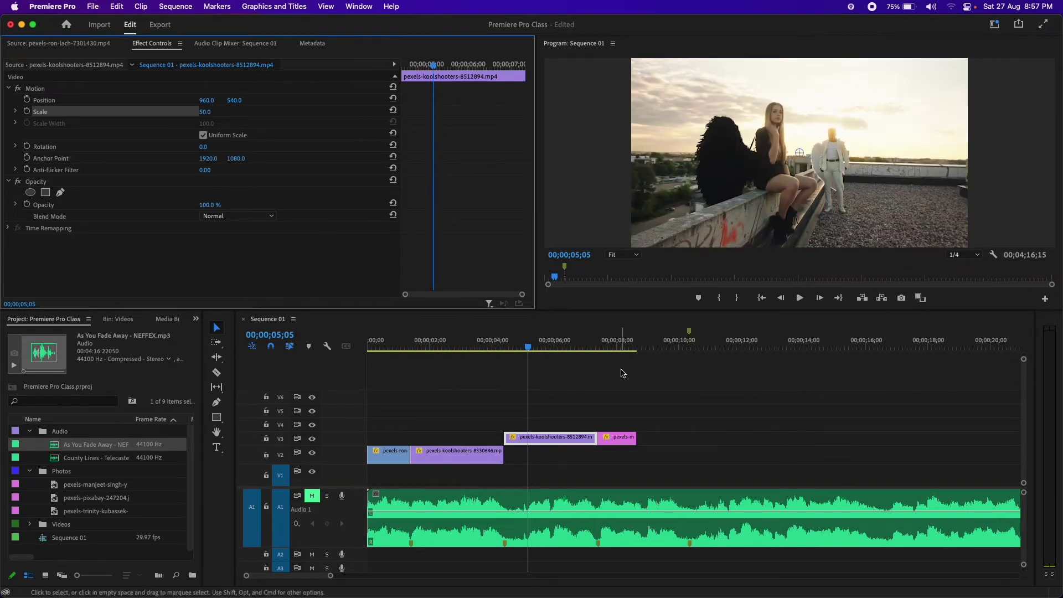
{"action": "left_click", "coordinate": [623, 394]}
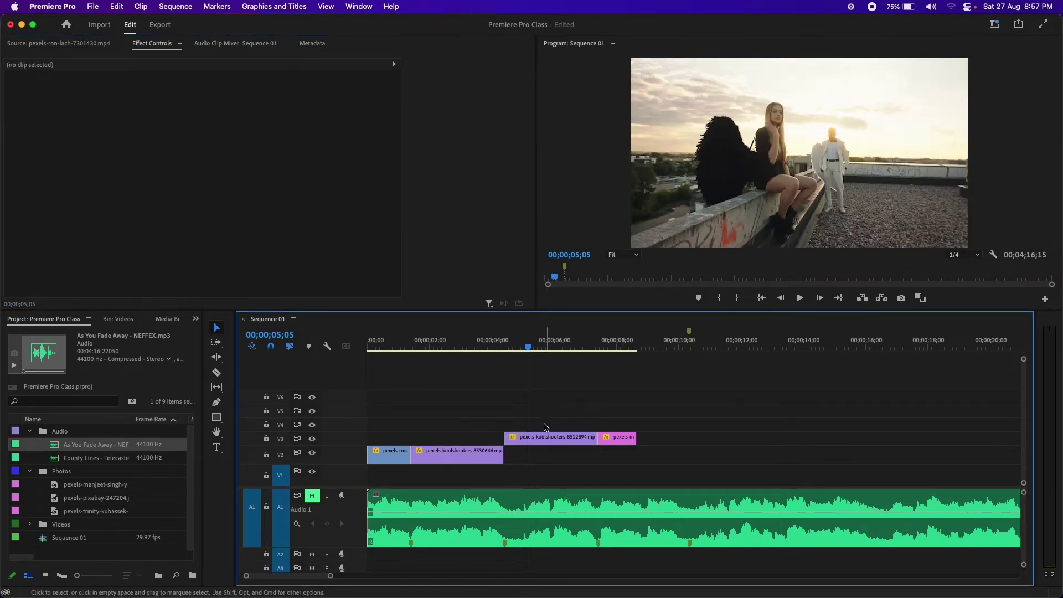
Compare the scale of the ron-lach, koolshooters and pink photo clips, scrubbing to the photo's start.
{"action": "left_click", "coordinate": [450, 457]}
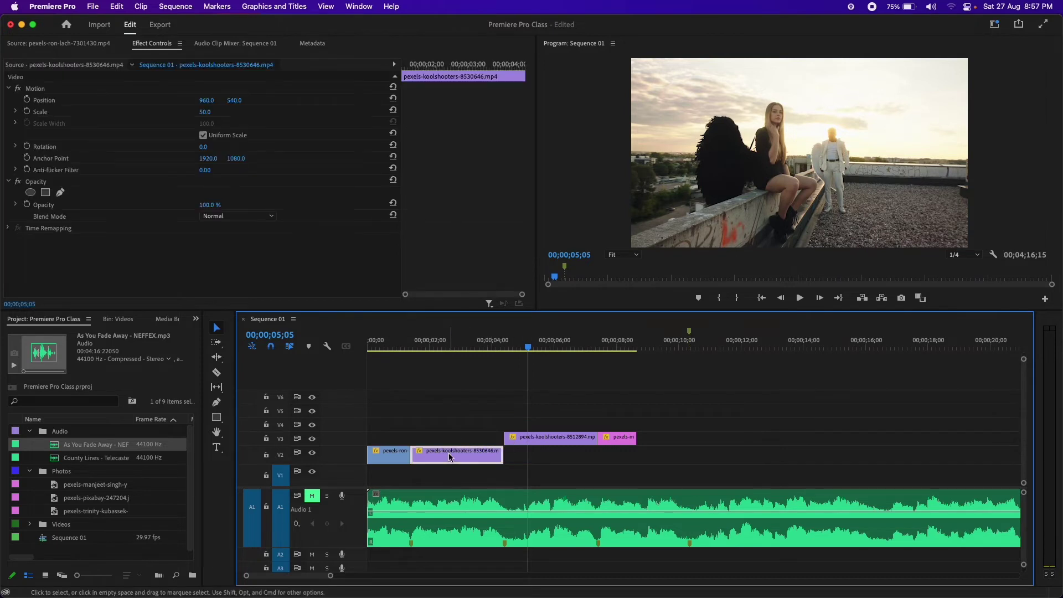
{"action": "left_click", "coordinate": [467, 347]}
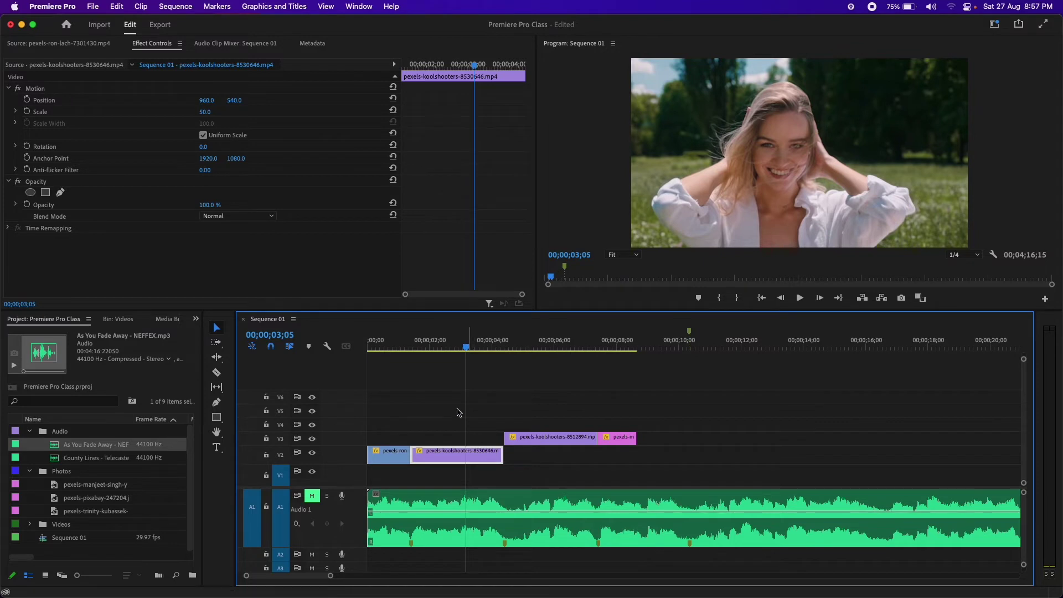
{"action": "left_click", "coordinate": [401, 456]}
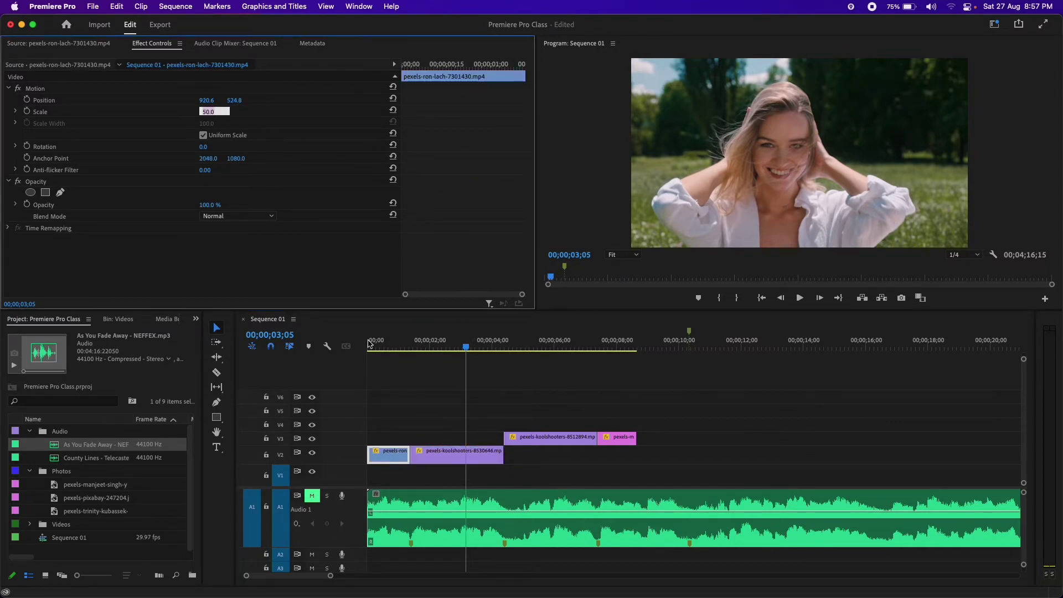
{"action": "left_click", "coordinate": [427, 419]}
{"action": "left_click", "coordinate": [401, 459]}
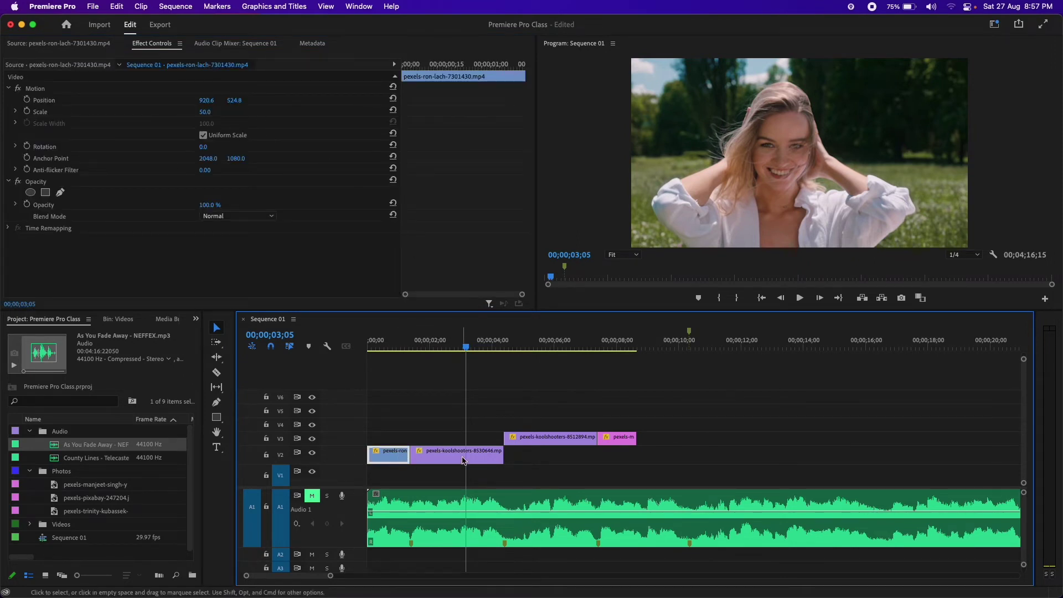
{"action": "left_click", "coordinate": [463, 457]}
{"action": "left_click", "coordinate": [523, 442]}
{"action": "left_click", "coordinate": [628, 442]}
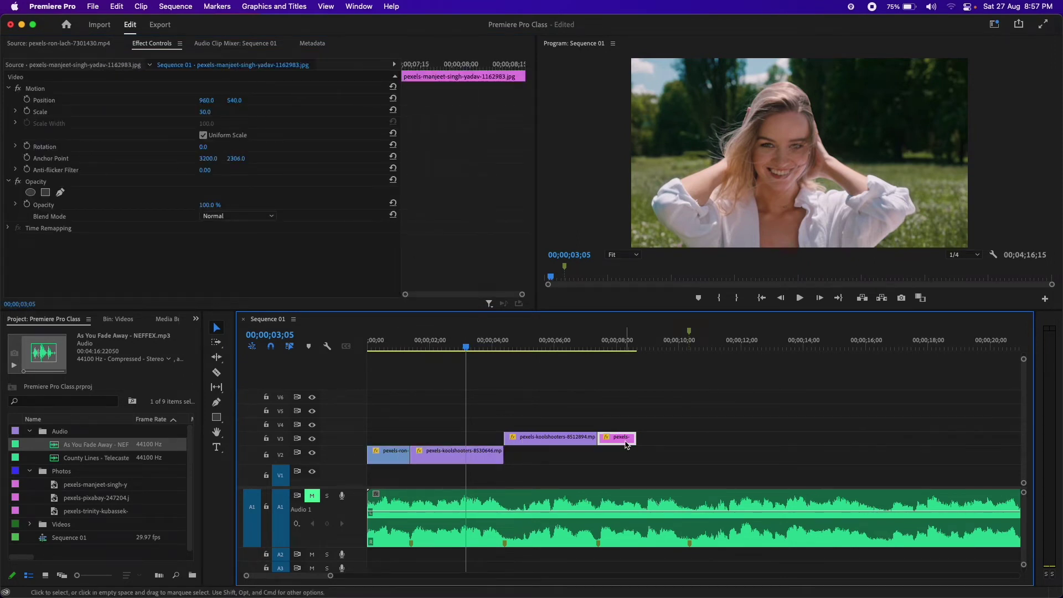
{"action": "left_click", "coordinate": [595, 347]}
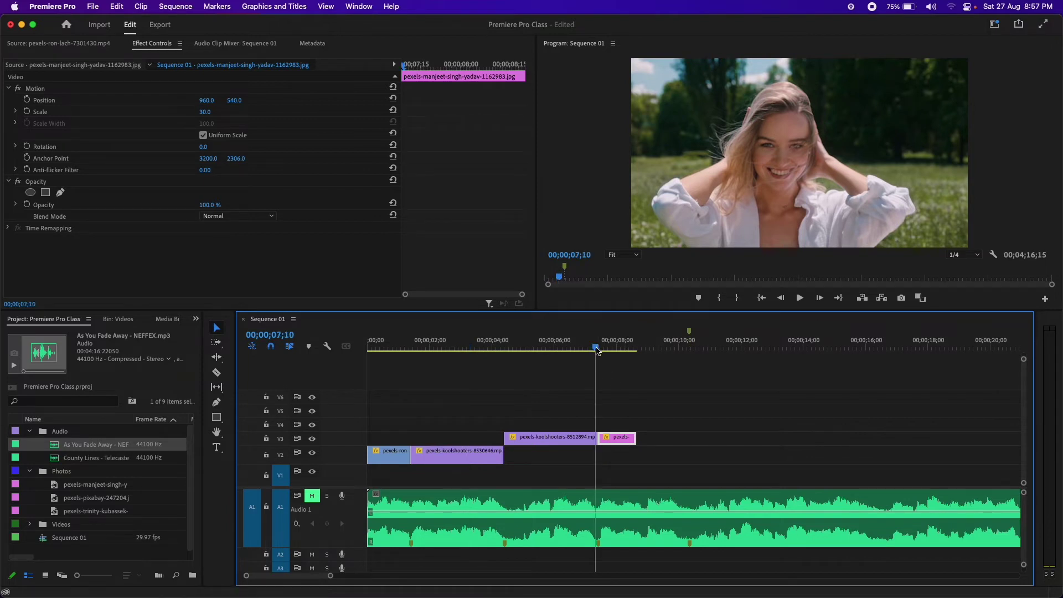
{"action": "left_click_drag", "start_coordinate": [596, 349], "coordinate": [591, 356]}
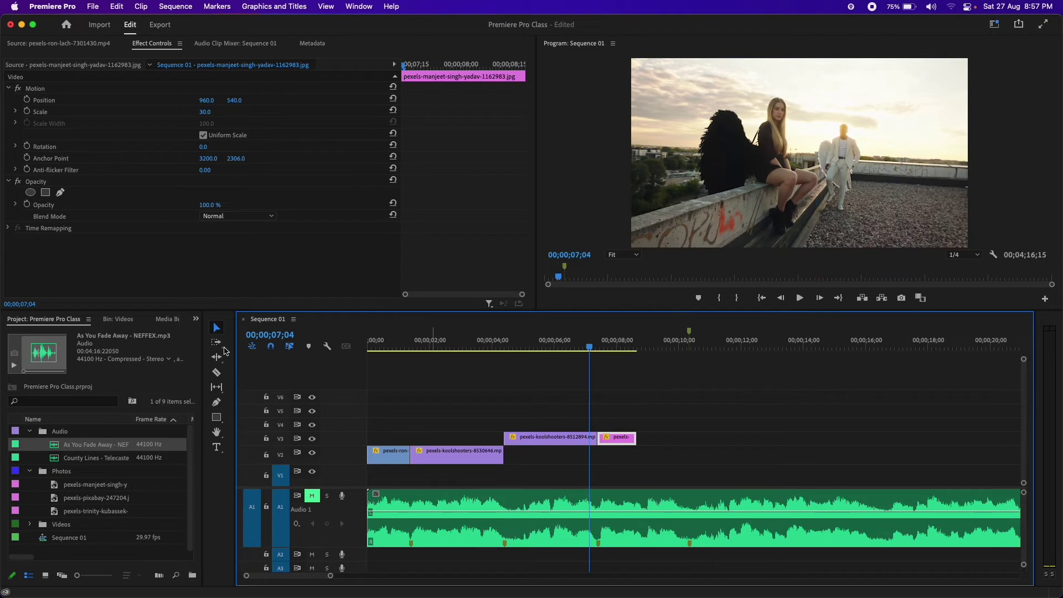
Place the pexels-trinity-kubassek photo on V3 after the clips and trim it to about two seconds.
{"action": "left_click", "coordinate": [70, 487]}
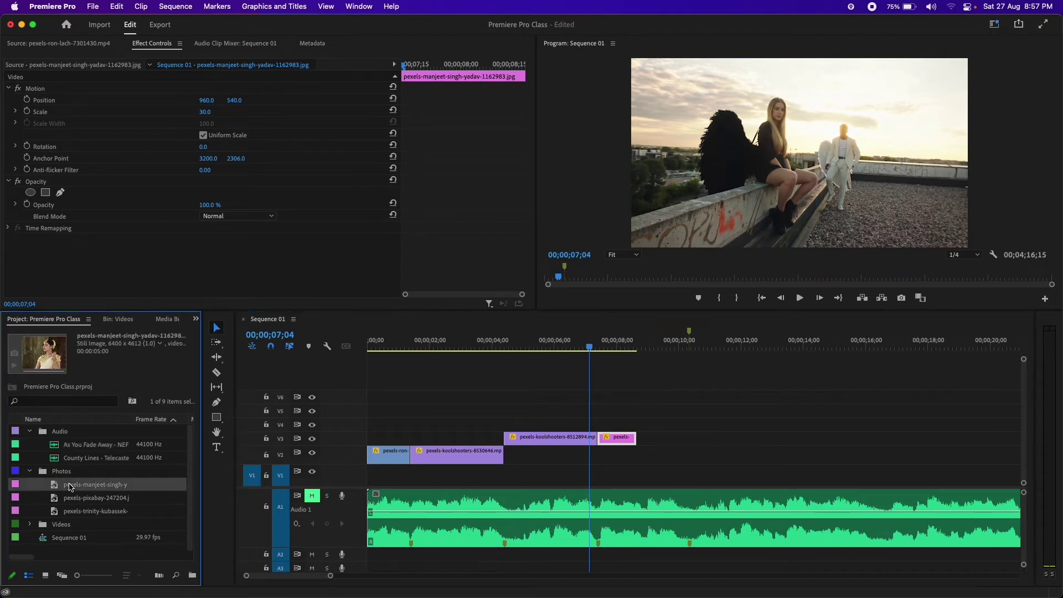
{"action": "left_click", "coordinate": [67, 497]}
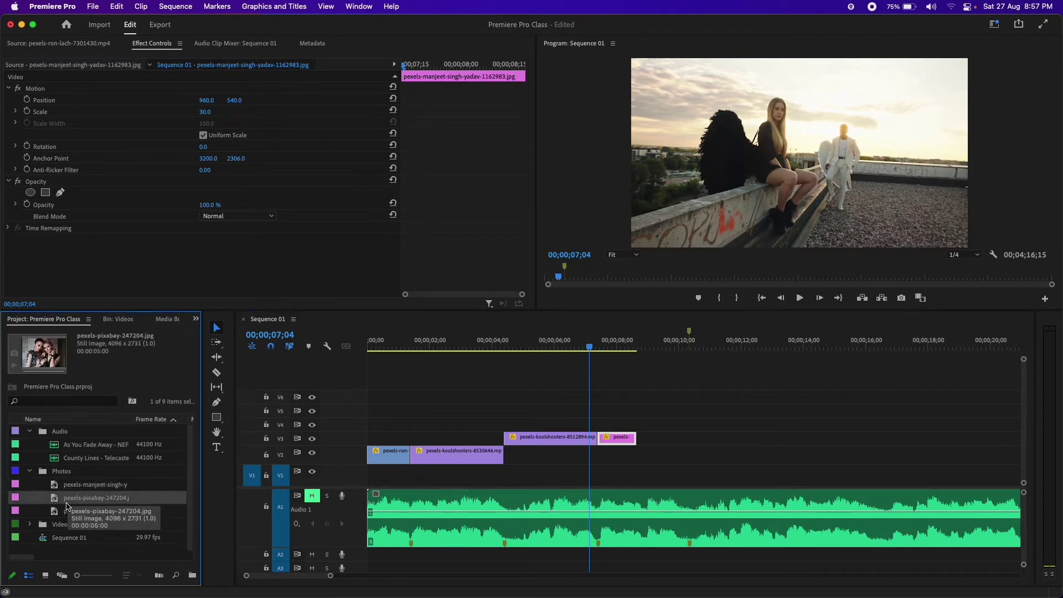
{"action": "left_click", "coordinate": [67, 510]}
{"action": "left_click_drag", "start_coordinate": [61, 515], "coordinate": [701, 442]}
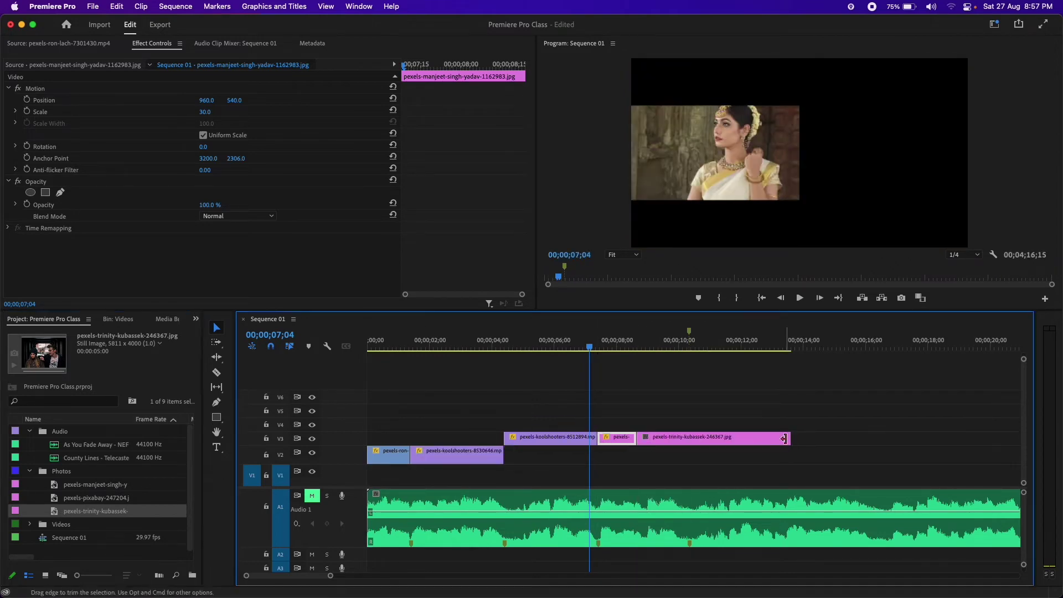
{"action": "left_click_drag", "start_coordinate": [789, 437], "coordinate": [688, 437]}
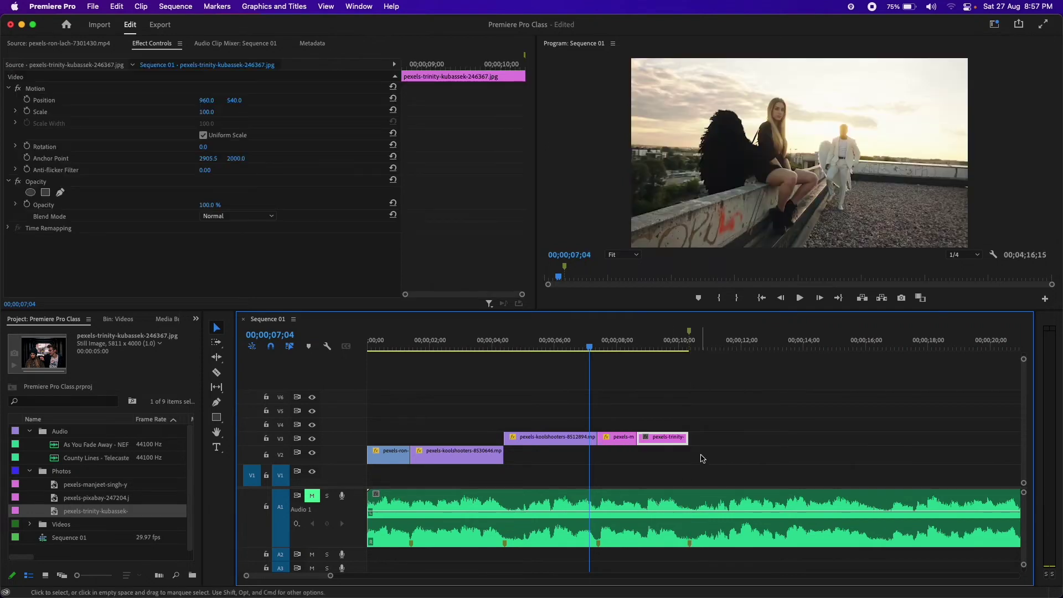
Scale the trinity photo to 50, then to 30, so it fits the frame.
{"action": "left_click", "coordinate": [672, 348]}
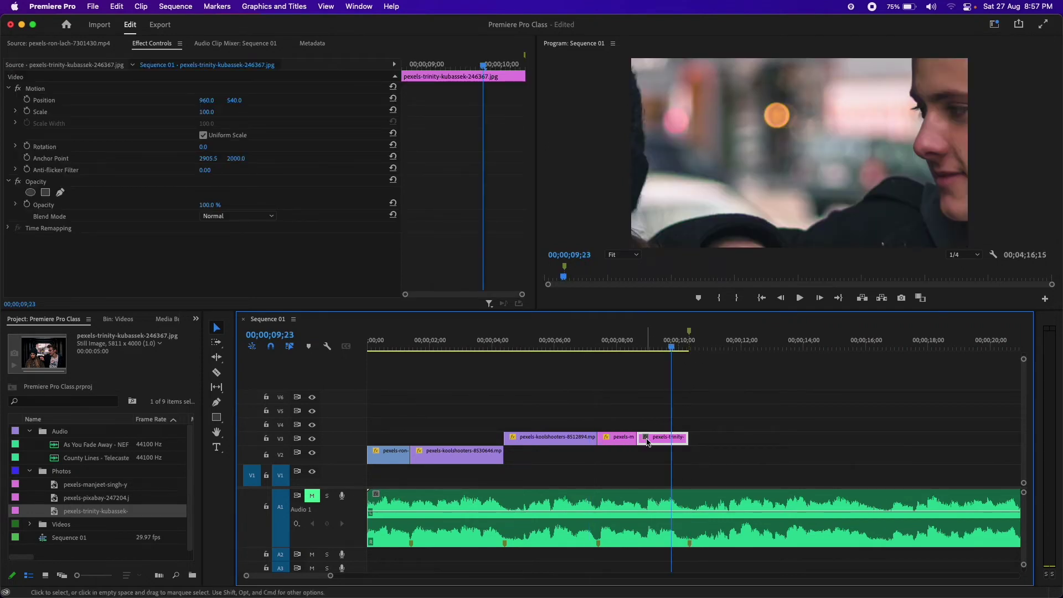
{"action": "left_click", "coordinate": [213, 112]}
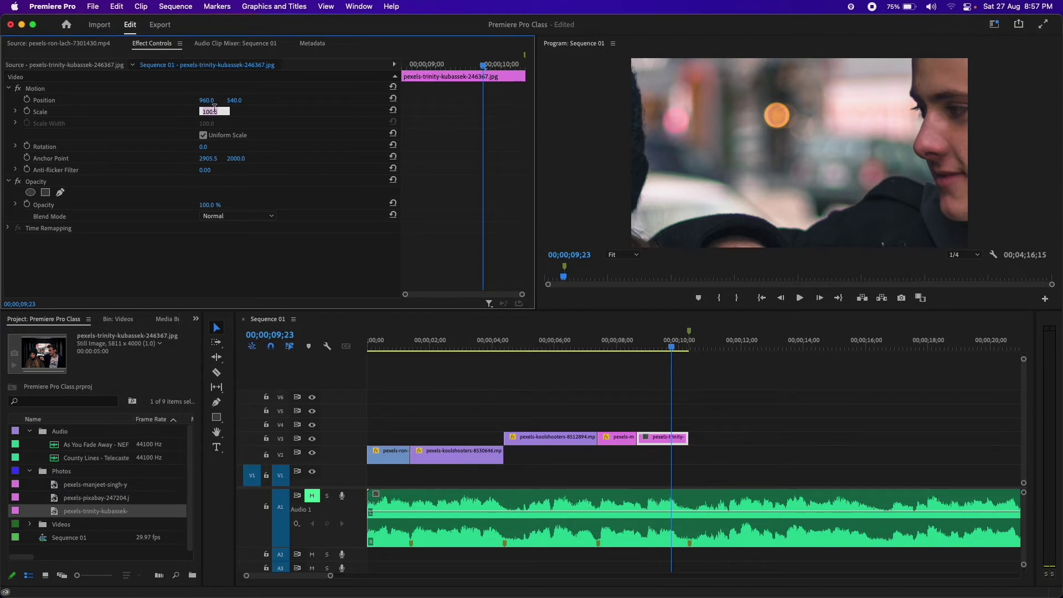
{"action": "type", "text": "50"}
{"action": "key", "text": "Return"}
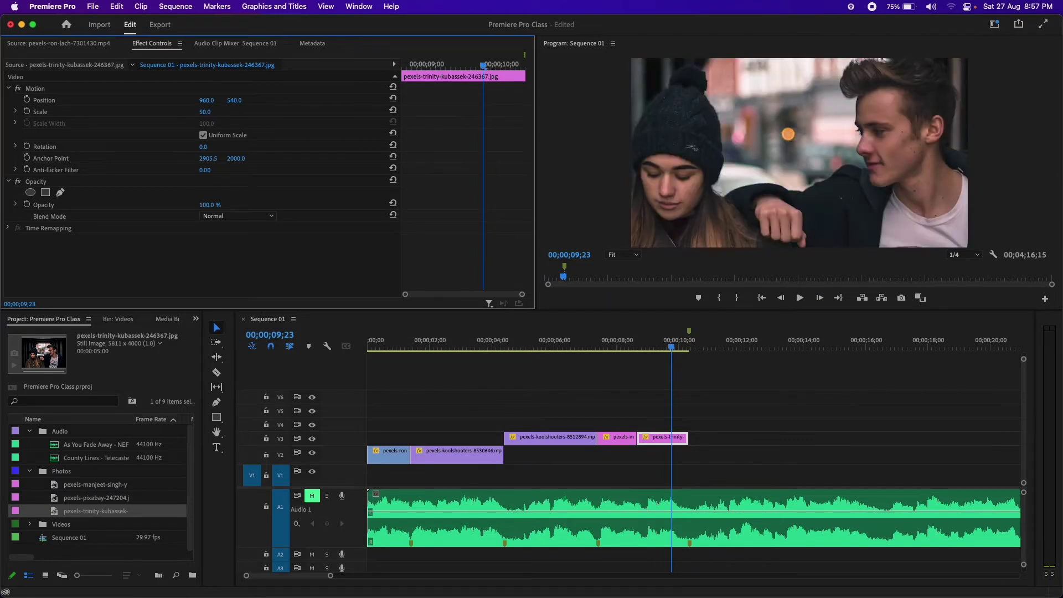
{"action": "left_click", "coordinate": [214, 110]}
{"action": "type", "text": "30"}
{"action": "key", "text": "Return"}
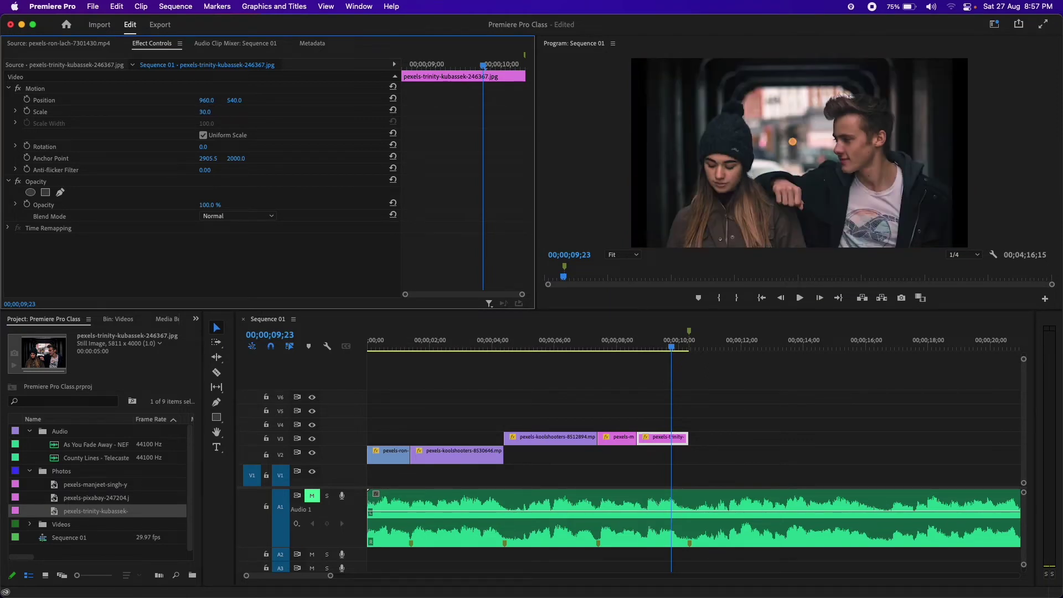
{"action": "left_click", "coordinate": [721, 387]}
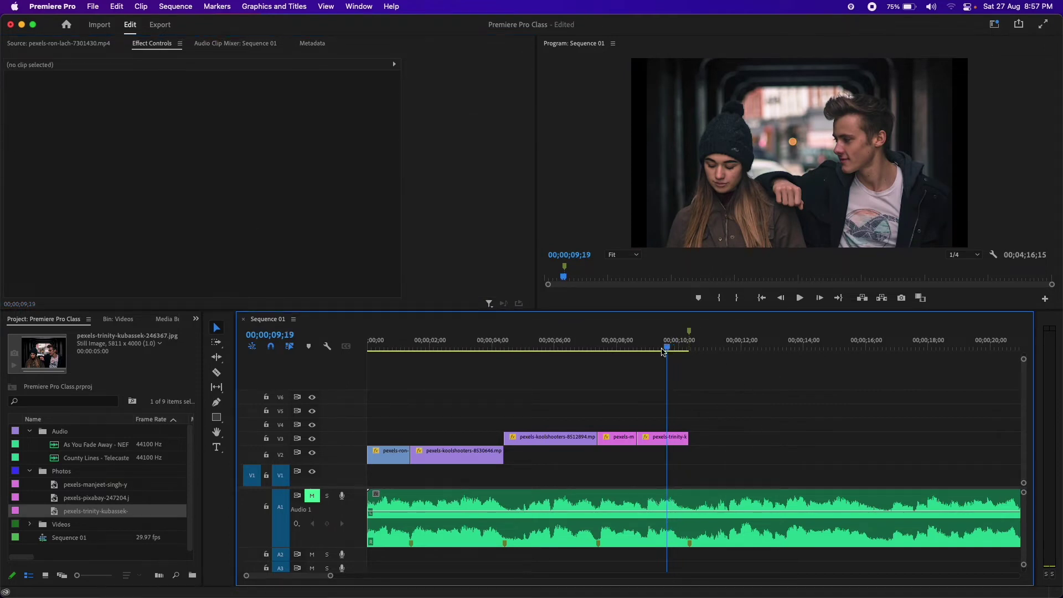
{"action": "mouse_move", "coordinate": [671, 347]}
{"action": "left_mouse_down"}
{"action": "mouse_move", "coordinate": [576, 362]}
{"action": "mouse_move", "coordinate": [619, 362]}
{"action": "left_mouse_up"}
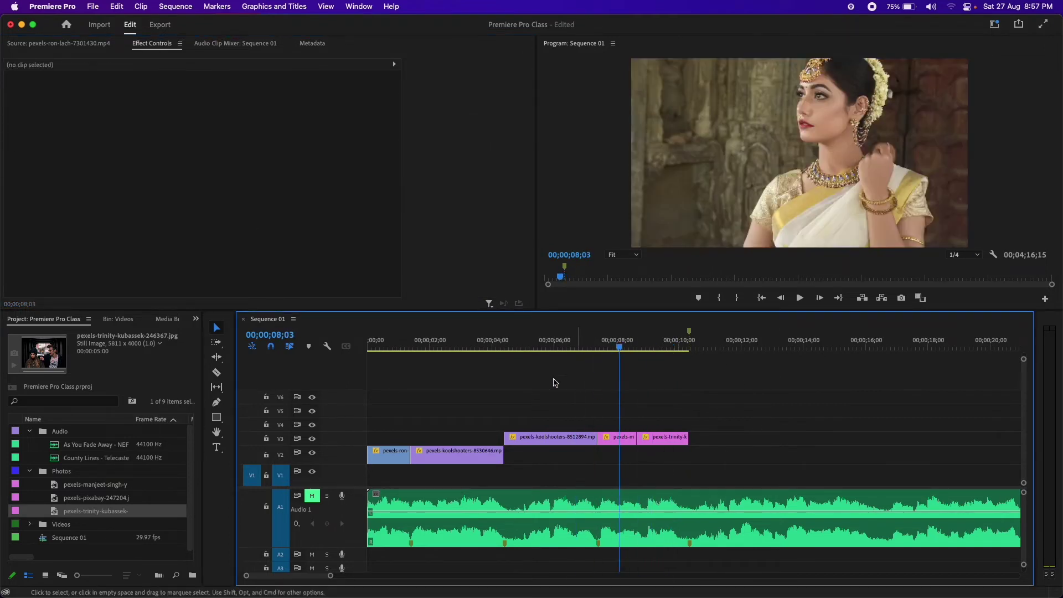
On the manjeet photo, try a Scale of 25, then restore it to 30.
{"action": "left_click", "coordinate": [615, 438]}
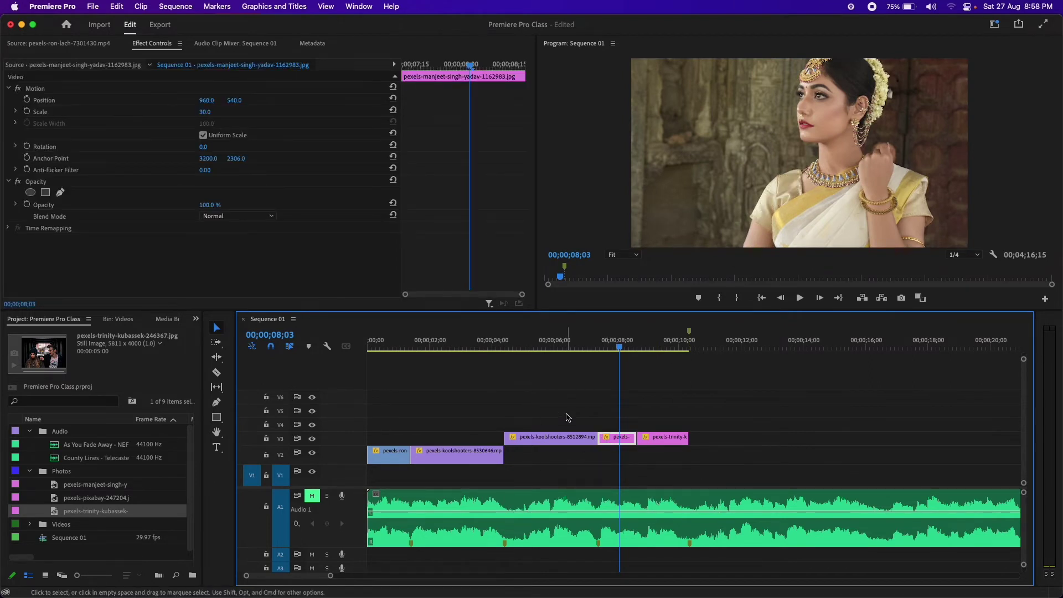
{"action": "left_click", "coordinate": [570, 441]}
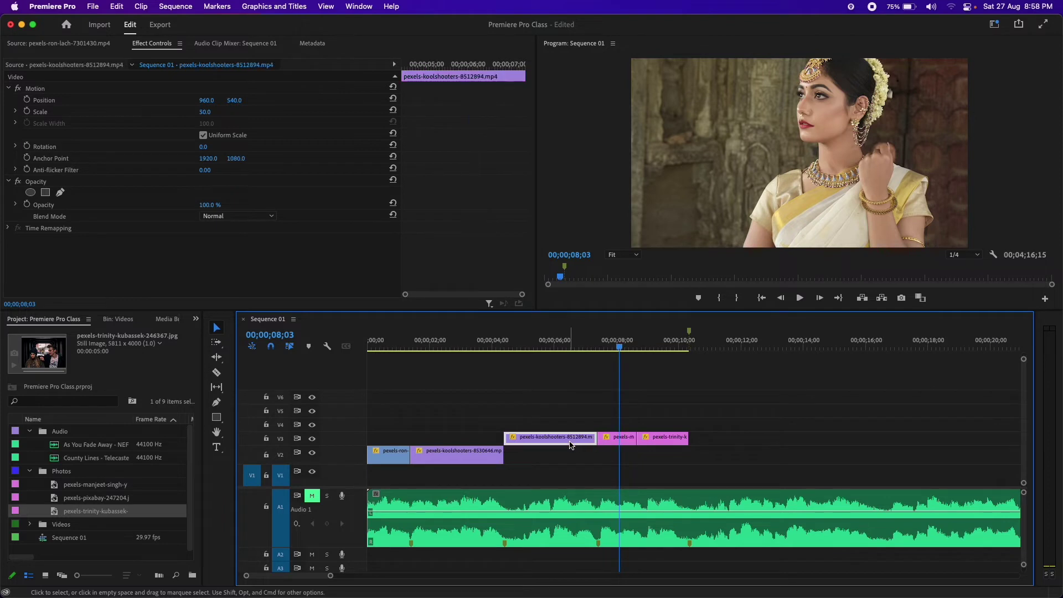
{"action": "left_click", "coordinate": [615, 439]}
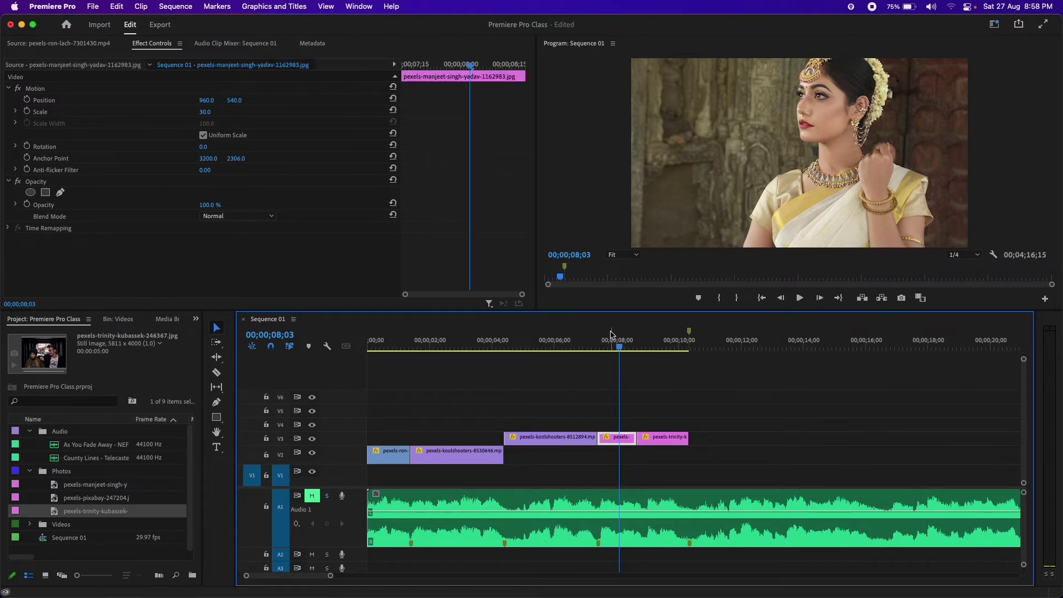
{"action": "left_click_drag", "start_coordinate": [619, 347], "coordinate": [609, 355]}
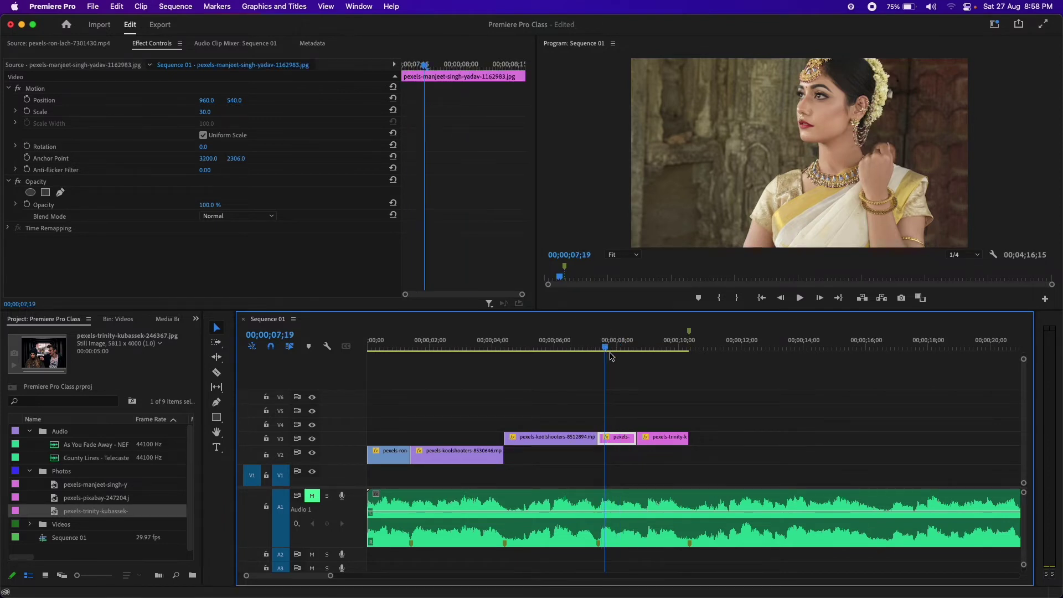
{"action": "left_click", "coordinate": [213, 112]}
{"action": "type", "text": "25"}
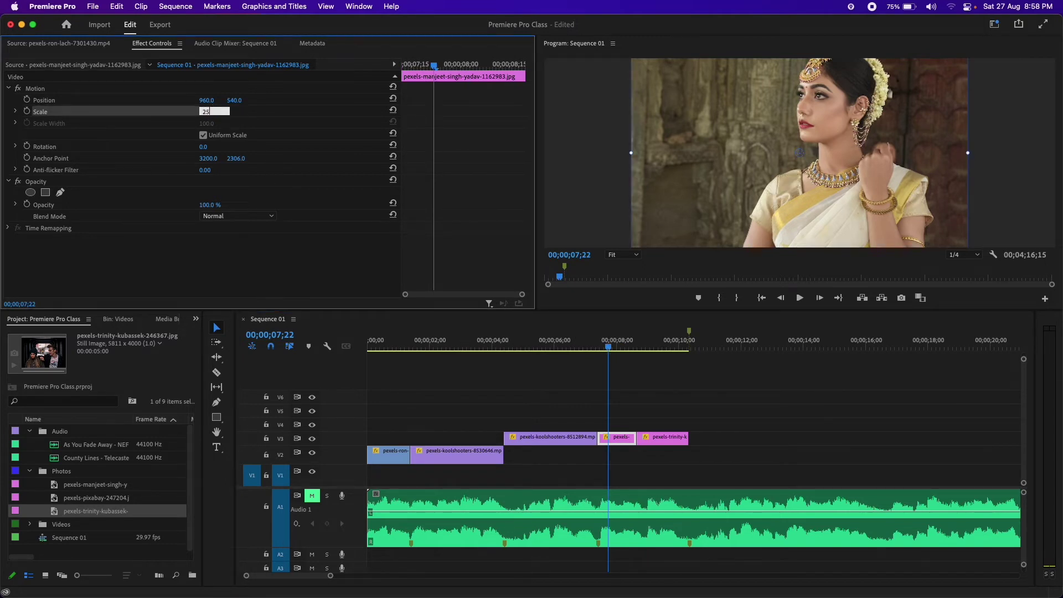
{"action": "key", "text": "Return"}
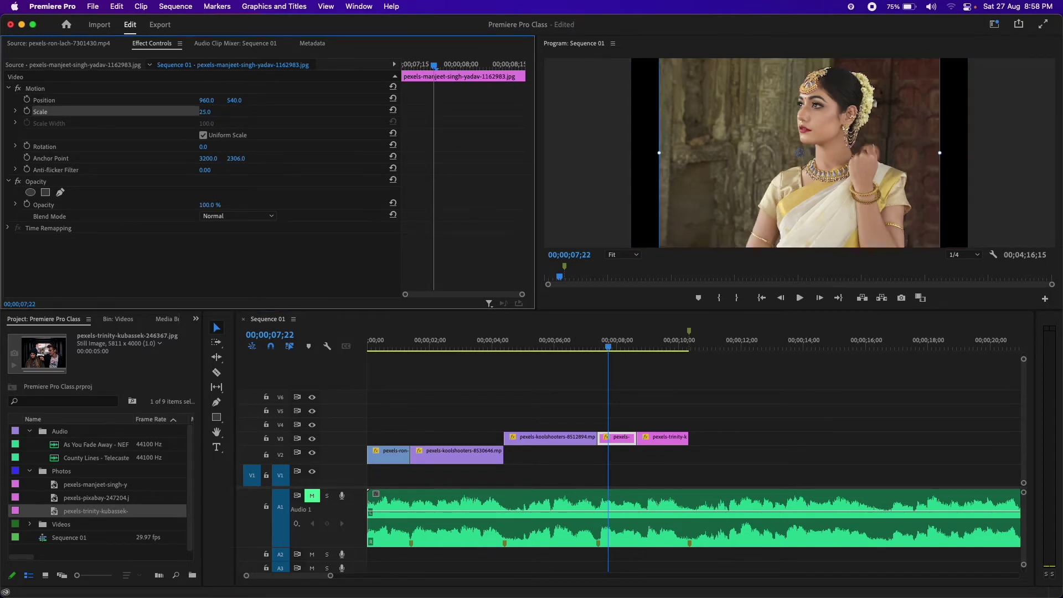
{"action": "left_click", "coordinate": [214, 110]}
{"action": "type", "text": "30"}
{"action": "key", "text": "Return"}
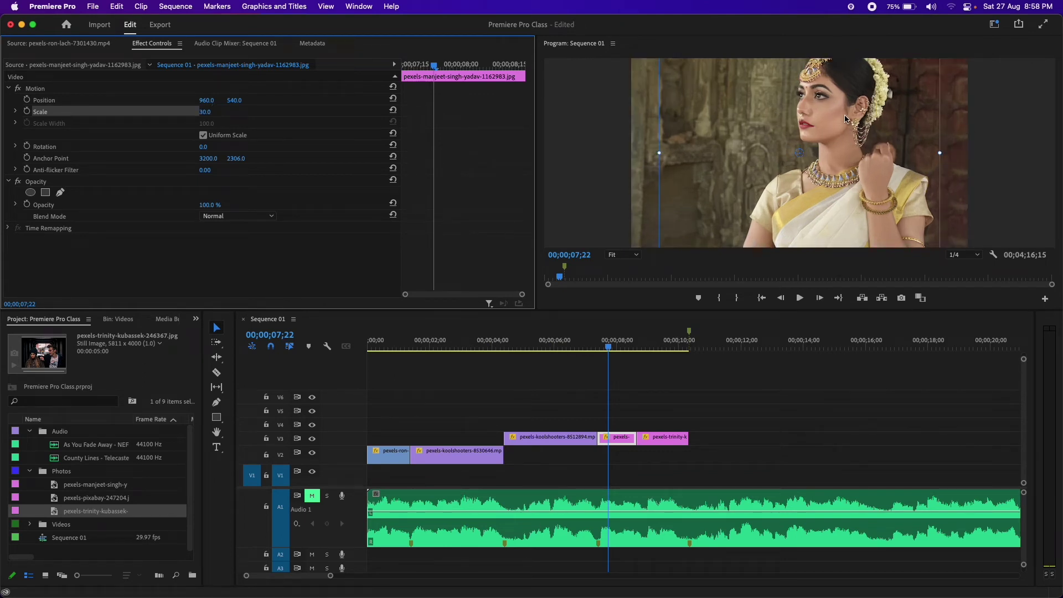
Drag the manjeet photo lower in the Program monitor to position 963.2, 677.1.
{"action": "left_click_drag", "start_coordinate": [832, 135], "coordinate": [832, 157]}
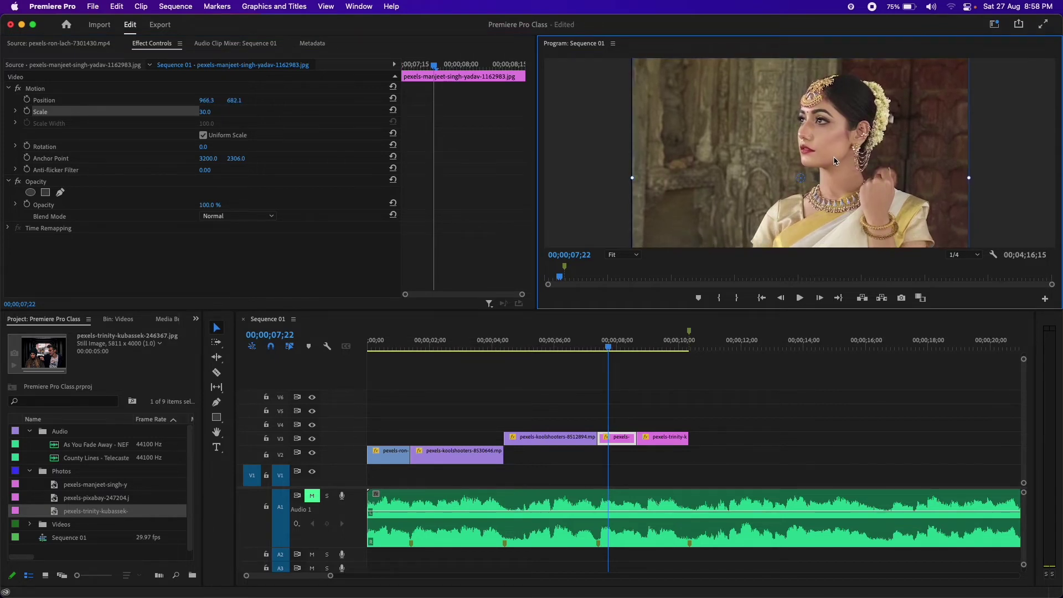
{"action": "left_click_drag", "start_coordinate": [833, 160], "coordinate": [833, 160]}
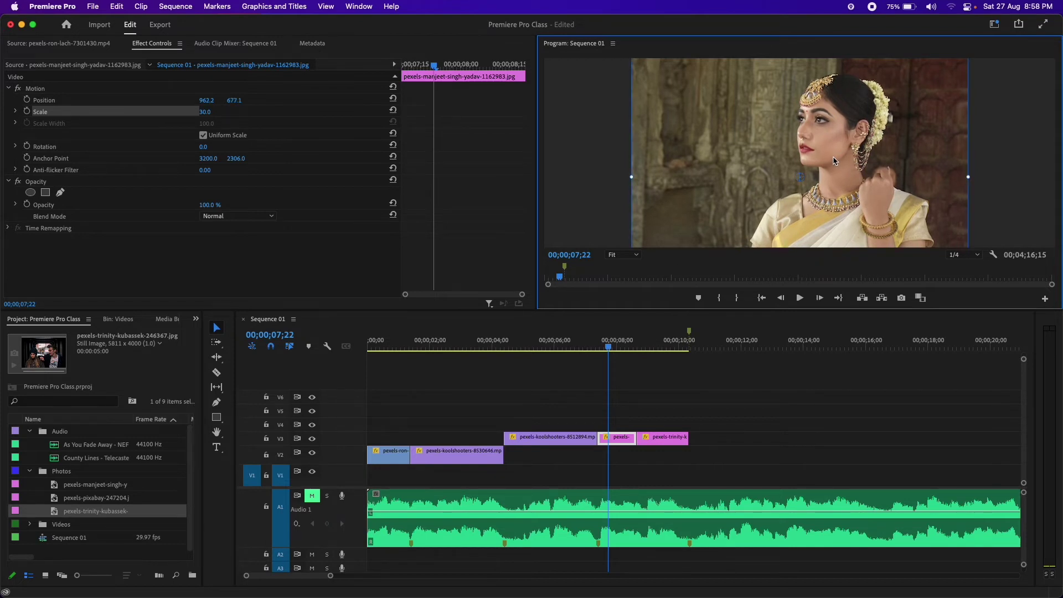
{"action": "left_click_drag", "start_coordinate": [835, 161], "coordinate": [845, 153]}
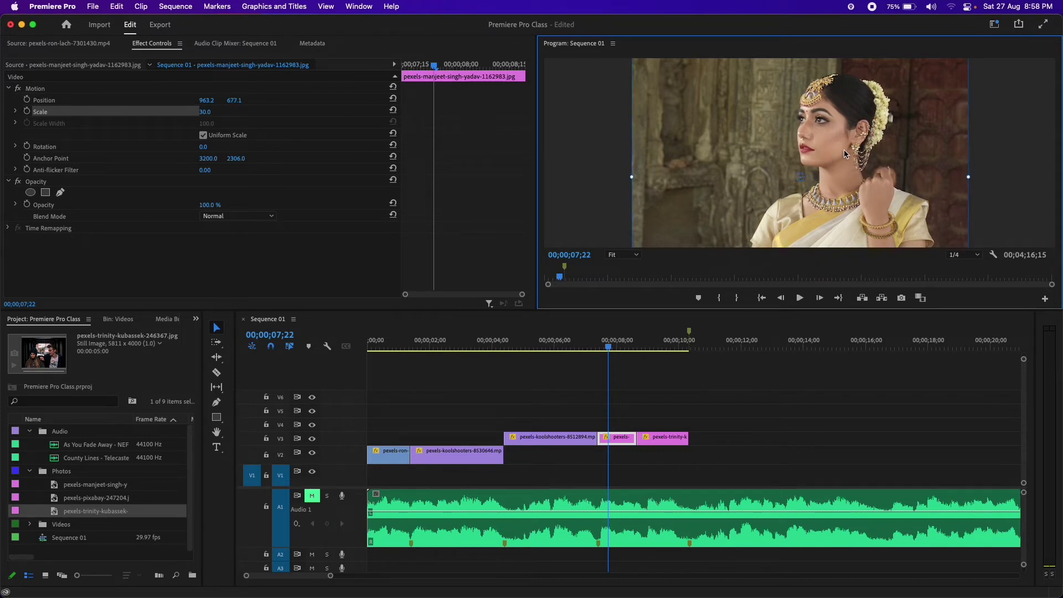
{"action": "left_click", "coordinate": [744, 371]}
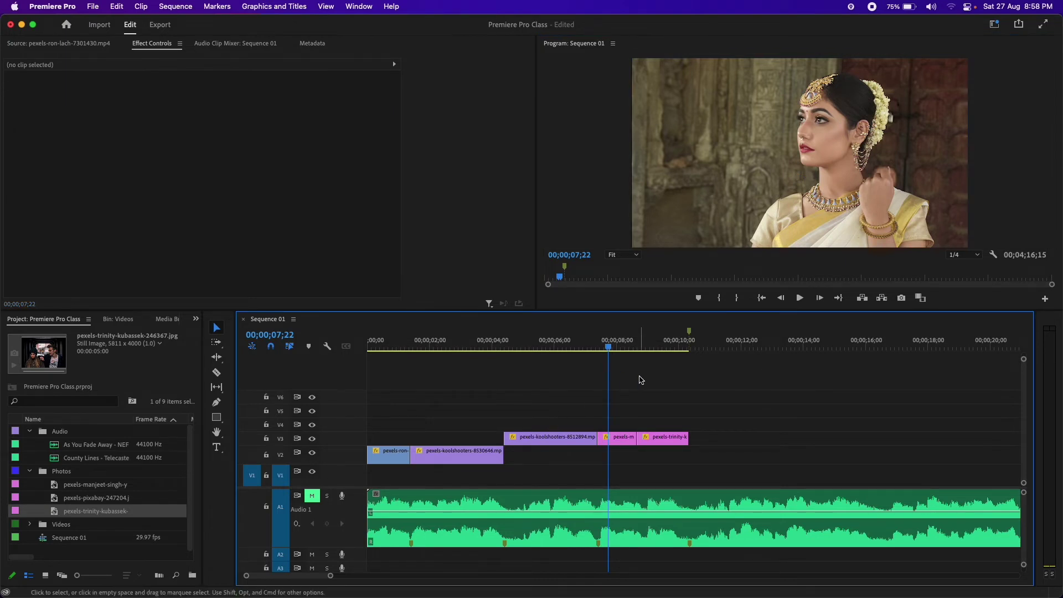
{"action": "left_click", "coordinate": [627, 441]}
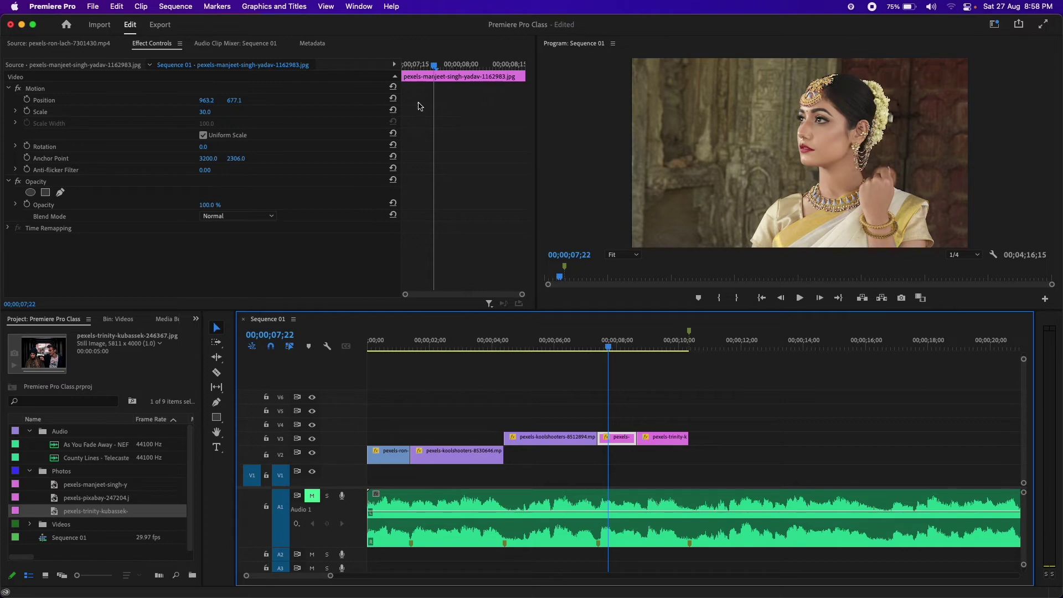
{"action": "left_click_drag", "start_coordinate": [433, 70], "coordinate": [397, 86]}
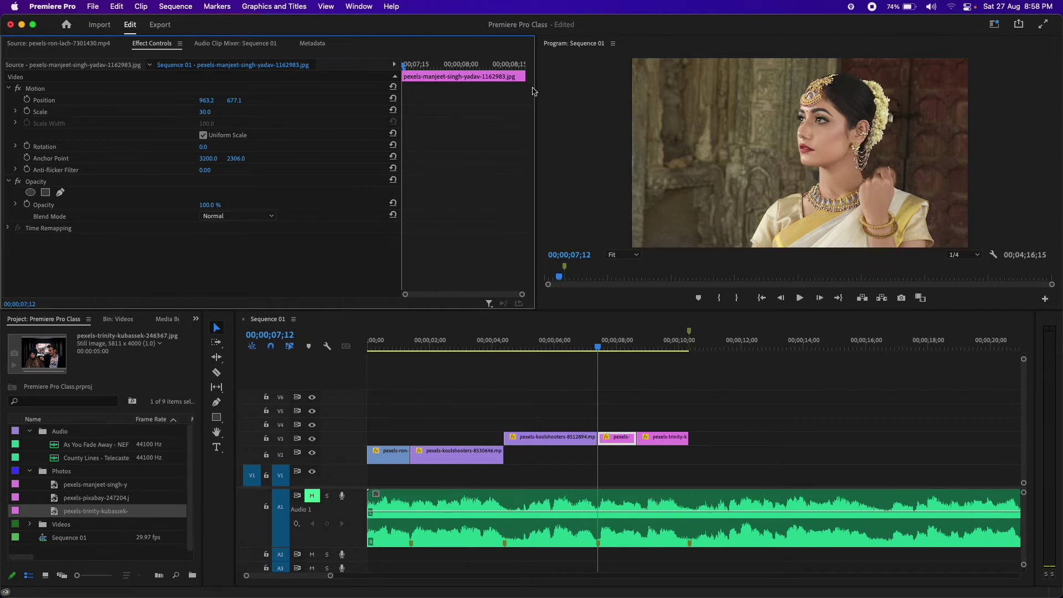
Add a starting Position keyframe with the bride photo pushed fully off-screen to the right.
{"action": "left_click", "coordinate": [26, 100]}
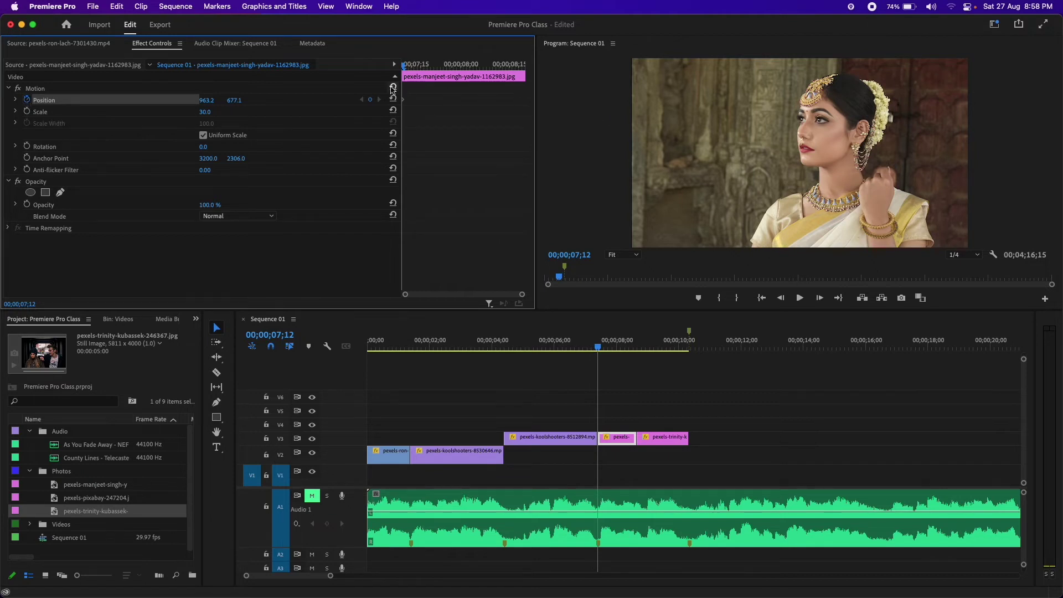
{"action": "left_click_drag", "start_coordinate": [203, 102], "coordinate": [492, 102]}
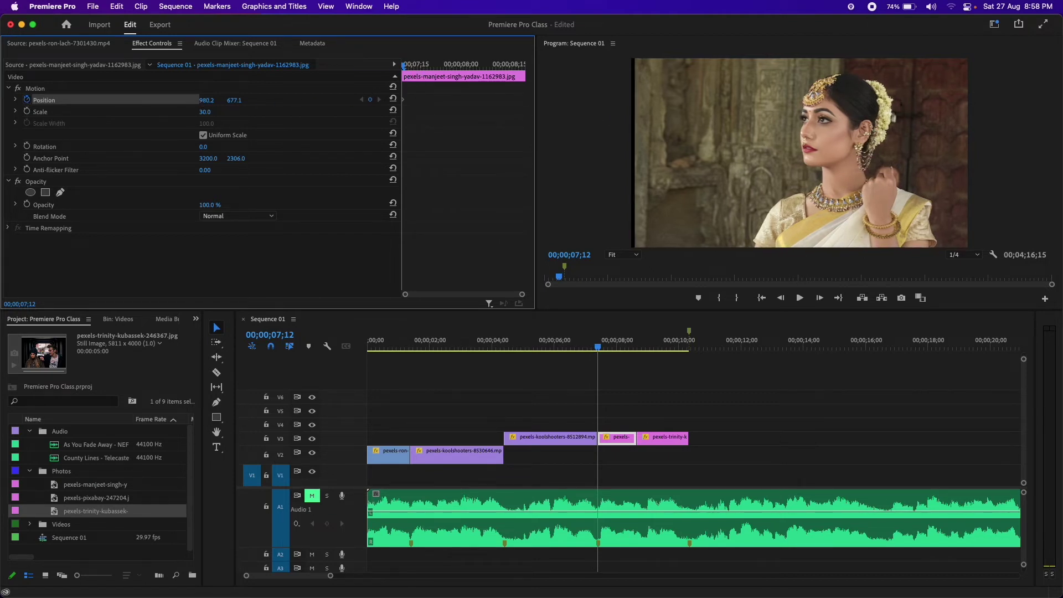
{"action": "left_click_drag", "start_coordinate": [208, 100], "coordinate": [531, 101]}
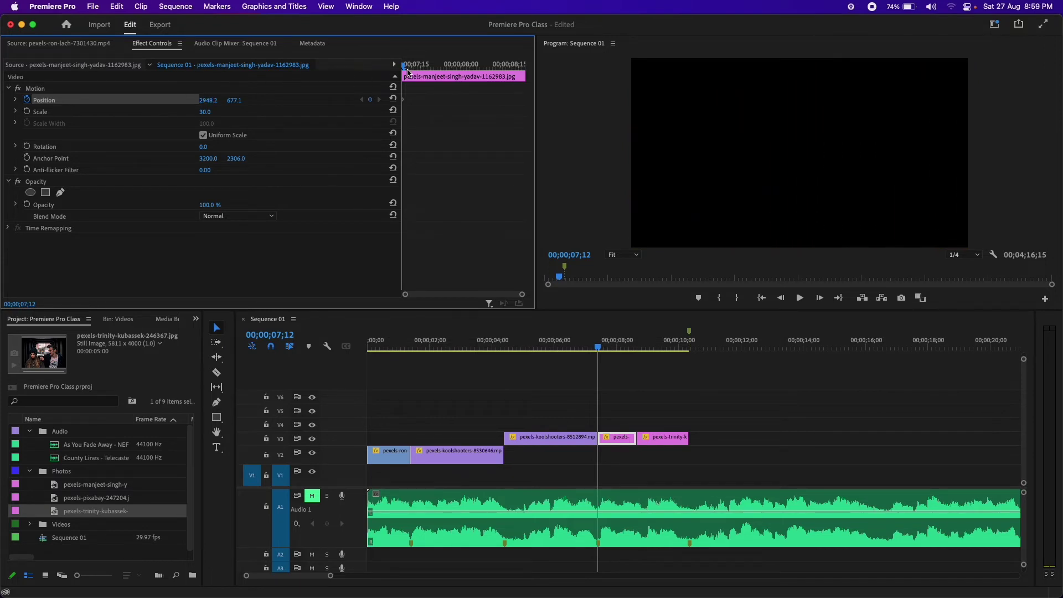
At 07;17, add a Position keyframe reset to the frame centre, 960, 540.
{"action": "left_click_drag", "start_coordinate": [403, 68], "coordinate": [410, 68]}
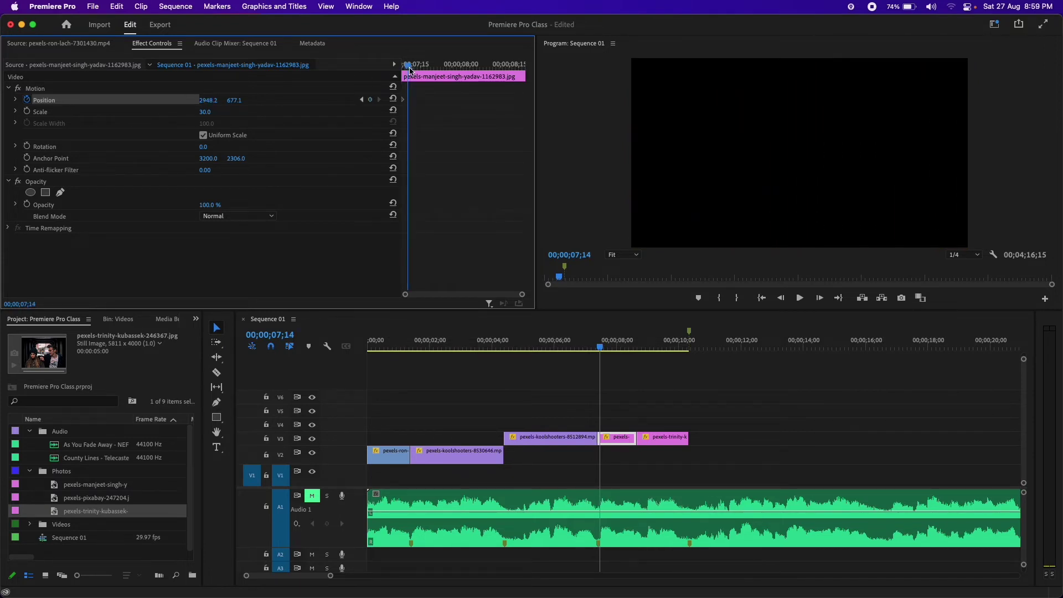
{"action": "key", "text": "Right"}
{"action": "key", "text": "Right"}
{"action": "key", "text": "Right"}
{"action": "key", "text": "Right"}
{"action": "key", "text": "Right"}
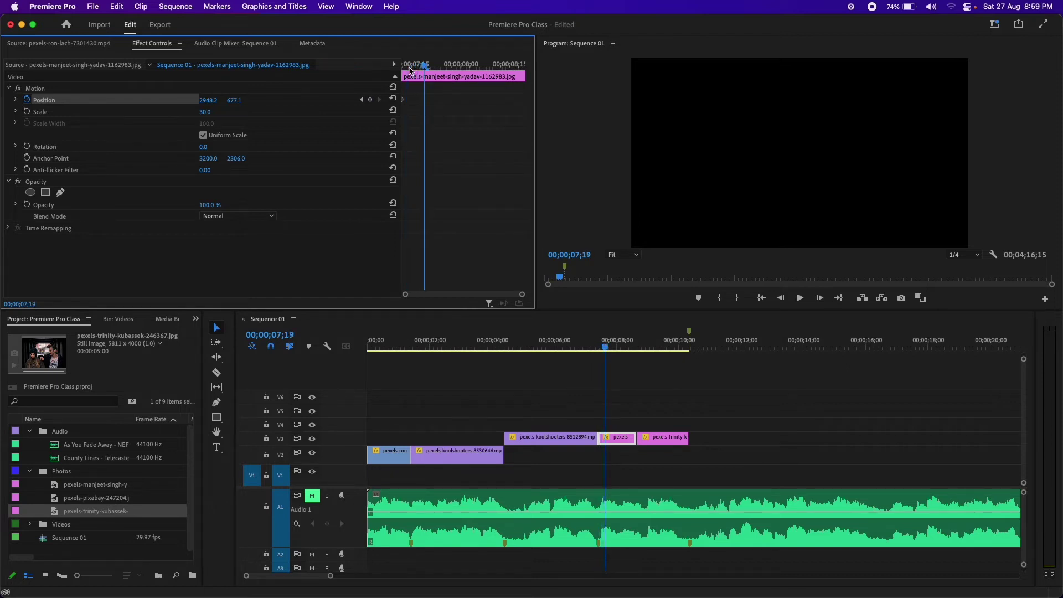
{"action": "key", "text": "Right"}
{"action": "key", "text": "Right"}
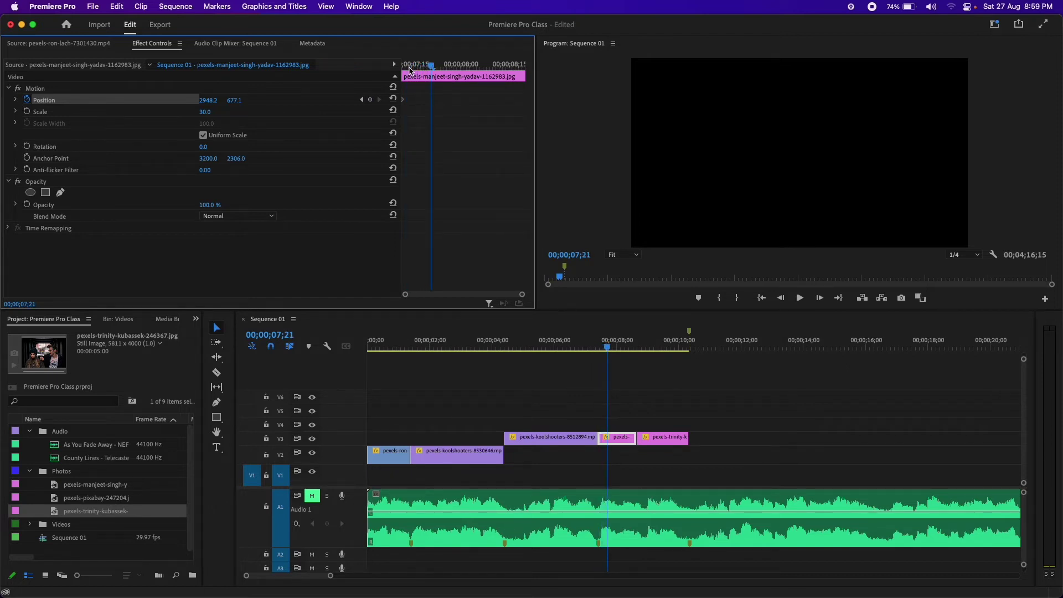
{"action": "key", "text": "Right"}
{"action": "key", "text": "Right"}
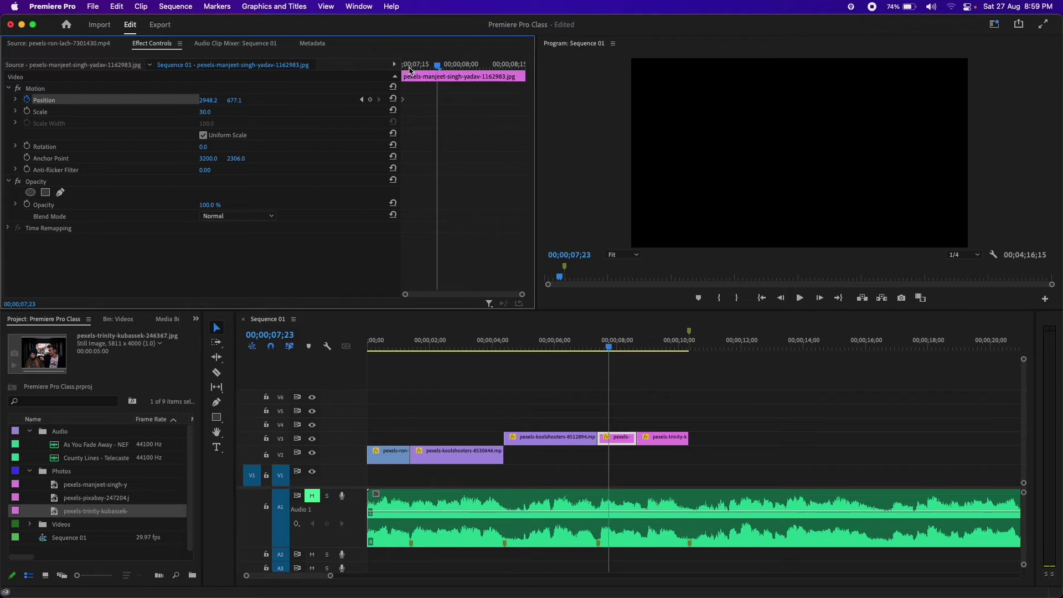
{"action": "key", "text": "Left"}
{"action": "key", "text": "Left"}
{"action": "key", "text": "Left"}
{"action": "key", "text": "Left"}
{"action": "key", "text": "Left"}
{"action": "key", "text": "Left"}
{"action": "key", "text": "Left"}
{"action": "key", "text": "Left"}
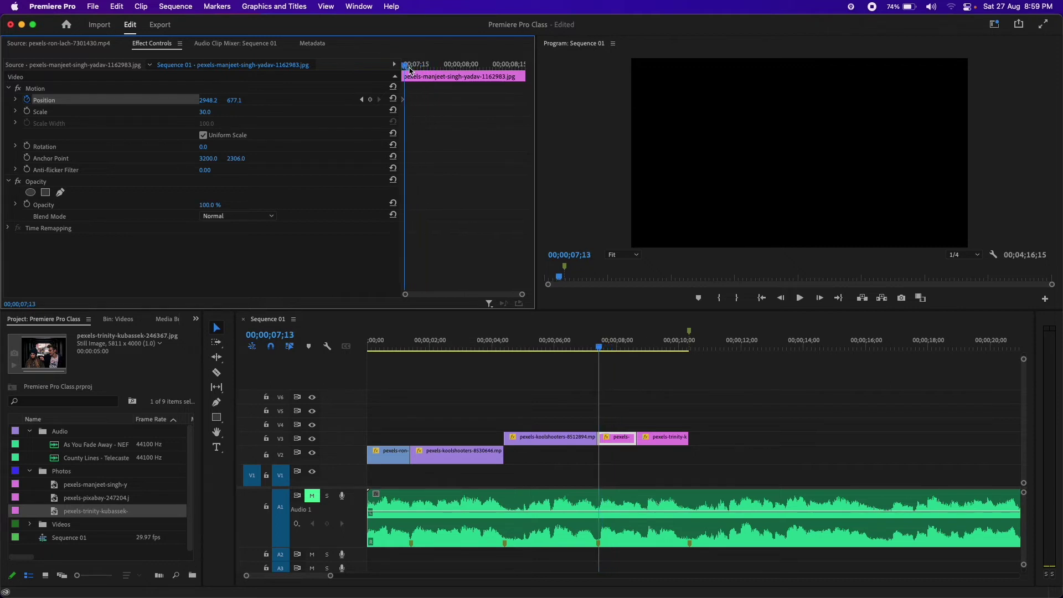
{"action": "key", "text": "Left"}
{"action": "key", "text": "Left"}
{"action": "key", "text": "Left"}
{"action": "key", "text": "Right"}
{"action": "key", "text": "Right"}
{"action": "key", "text": "Right"}
{"action": "key", "text": "Right"}
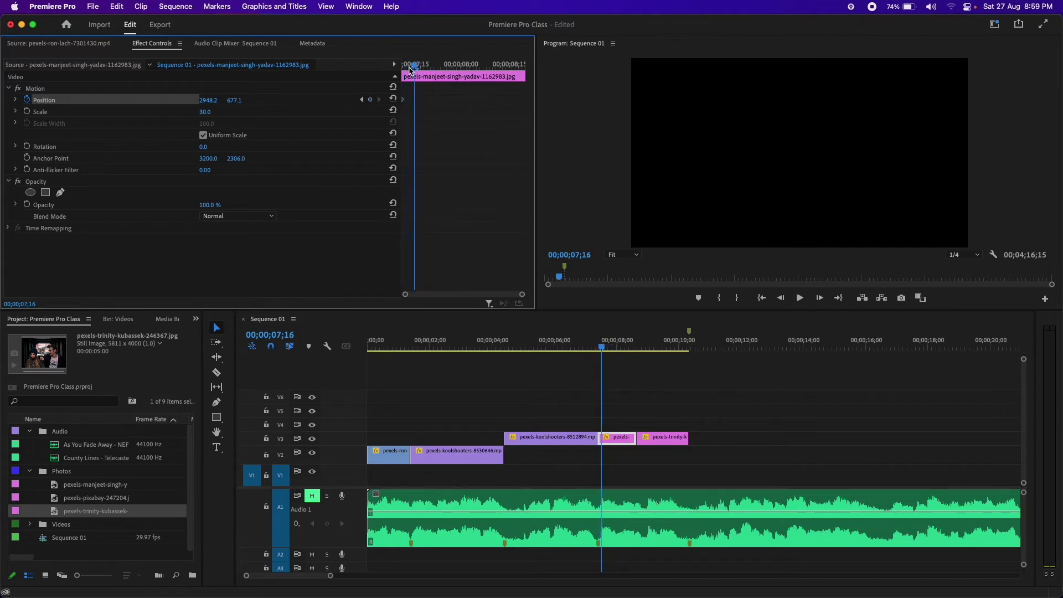
{"action": "key", "text": "Right"}
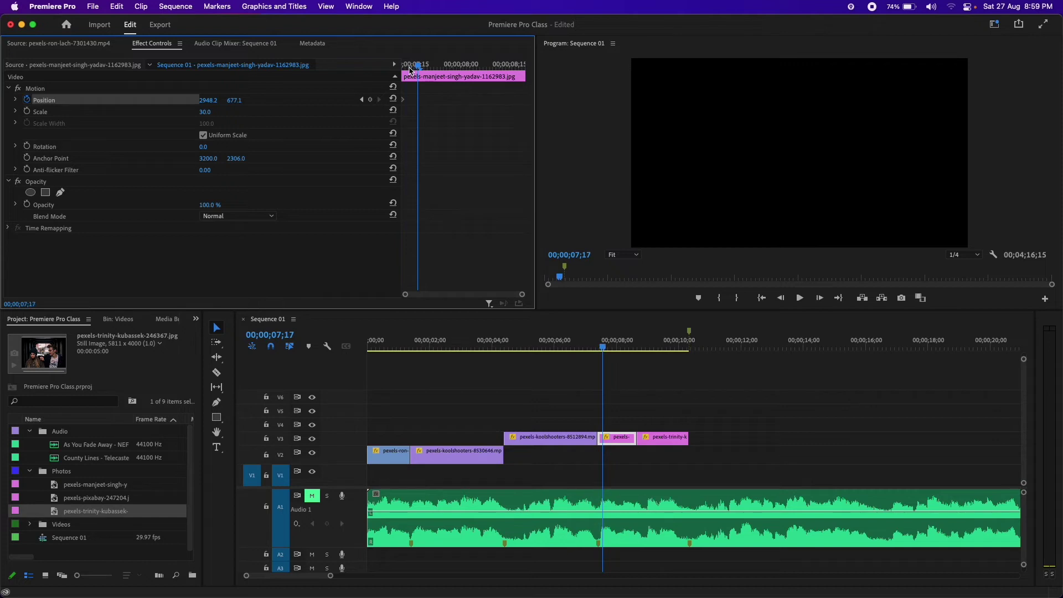
{"action": "left_click", "coordinate": [369, 99]}
{"action": "left_click", "coordinate": [393, 99]}
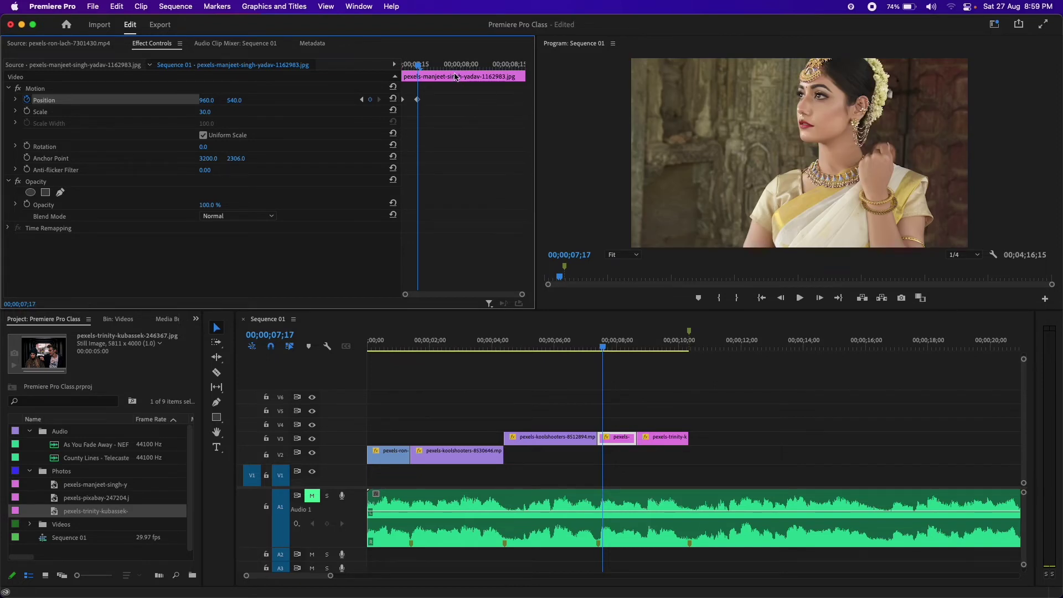
Preview the slide-in, then add a starting Scale keyframe of 30 at 07;21.
{"action": "key", "text": "Left"}
{"action": "key", "text": "Left"}
{"action": "key", "text": "Left"}
{"action": "key", "text": "Left"}
{"action": "key", "text": "Left"}
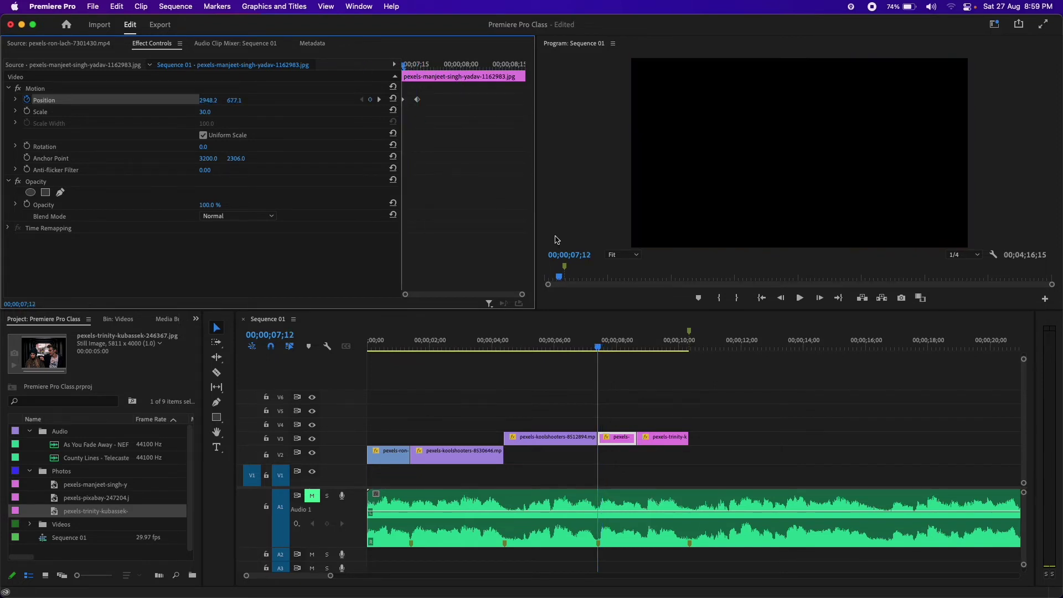
{"action": "key", "text": "space"}
{"action": "key", "text": "space"}
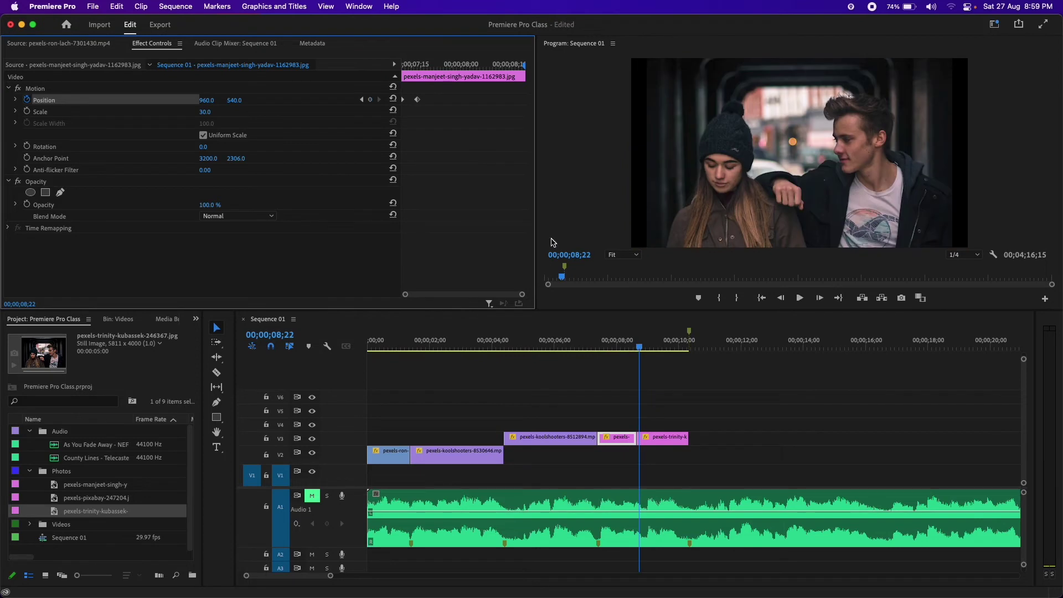
{"action": "left_click", "coordinate": [614, 374]}
{"action": "key", "text": "Up"}
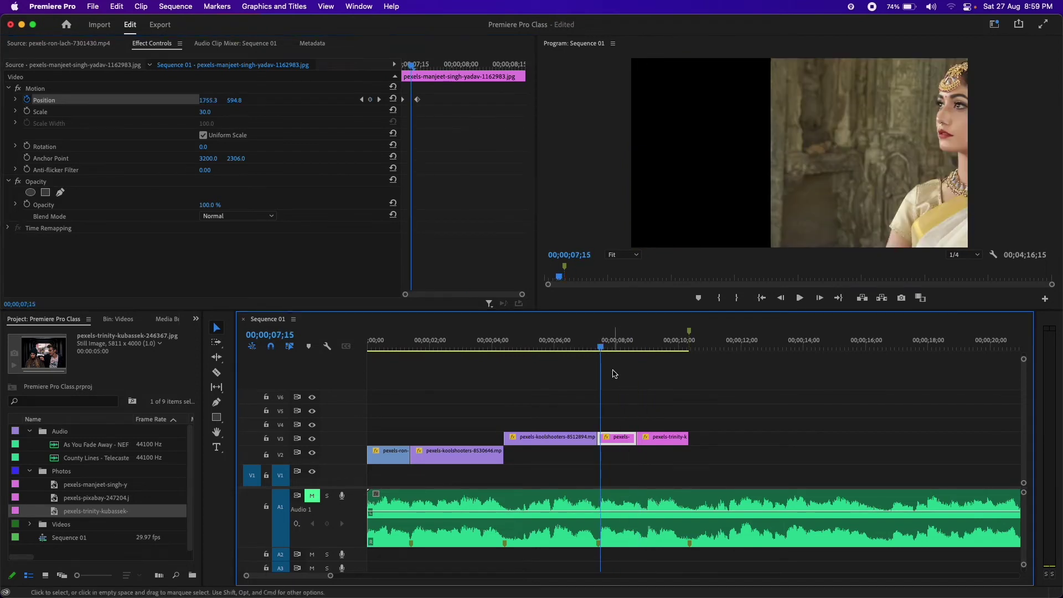
{"action": "left_click", "coordinate": [614, 348]}
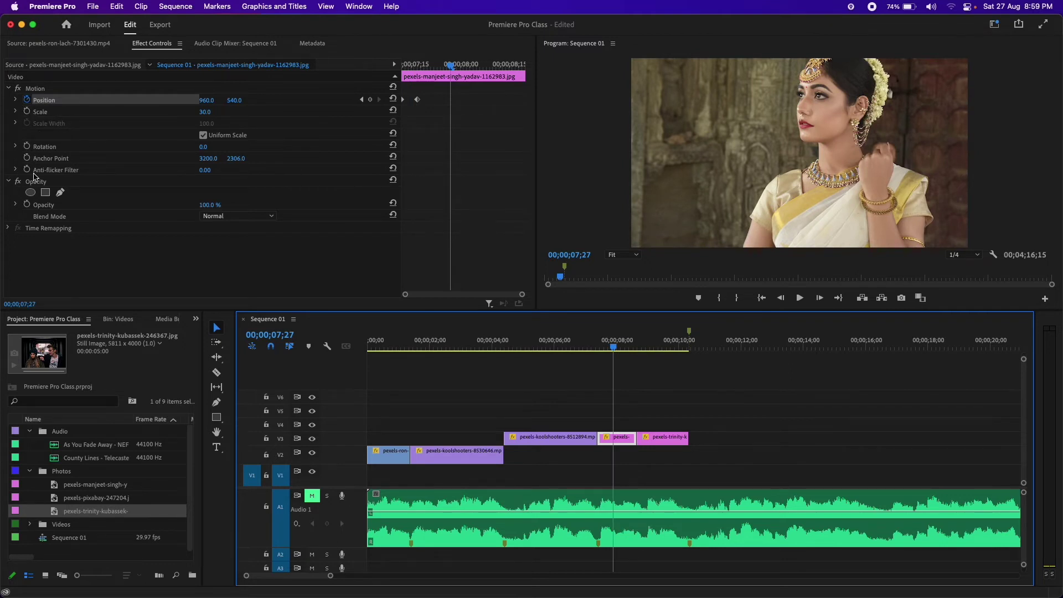
{"action": "left_click_drag", "start_coordinate": [455, 70], "coordinate": [414, 78]}
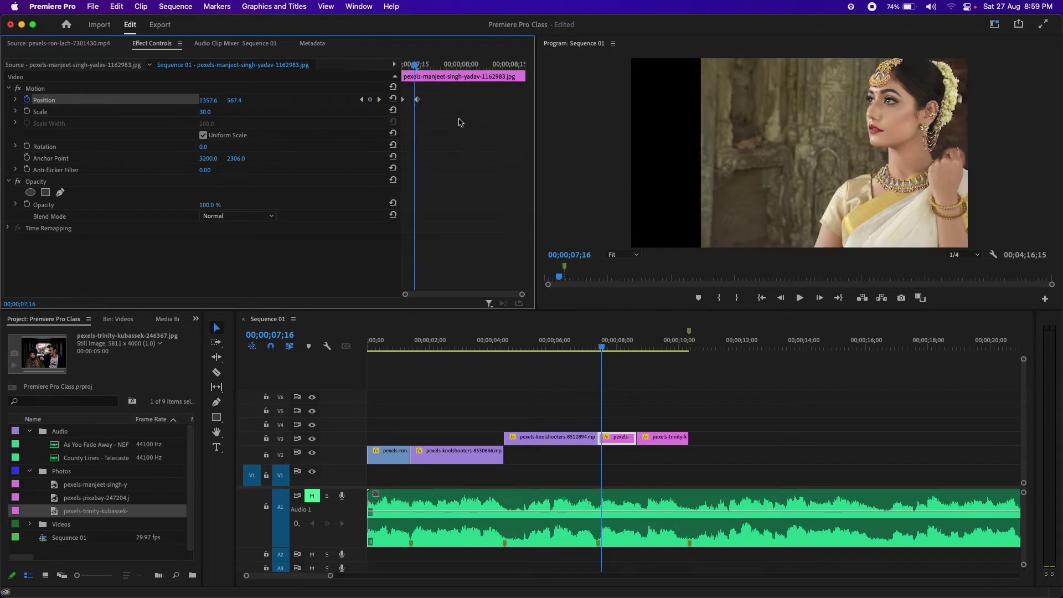
{"action": "left_click", "coordinate": [432, 68]}
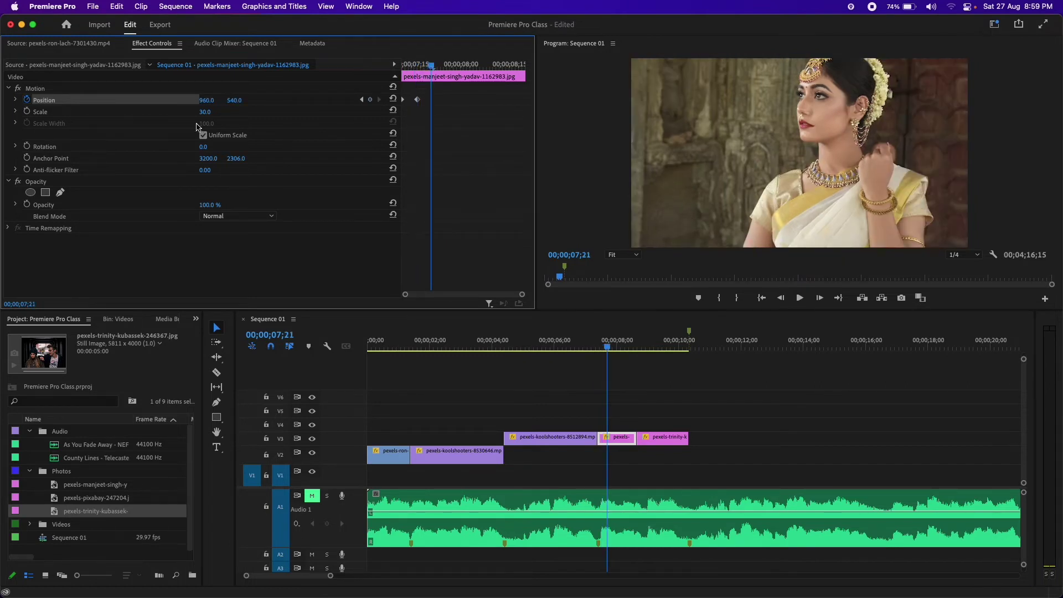
{"action": "left_click", "coordinate": [27, 111]}
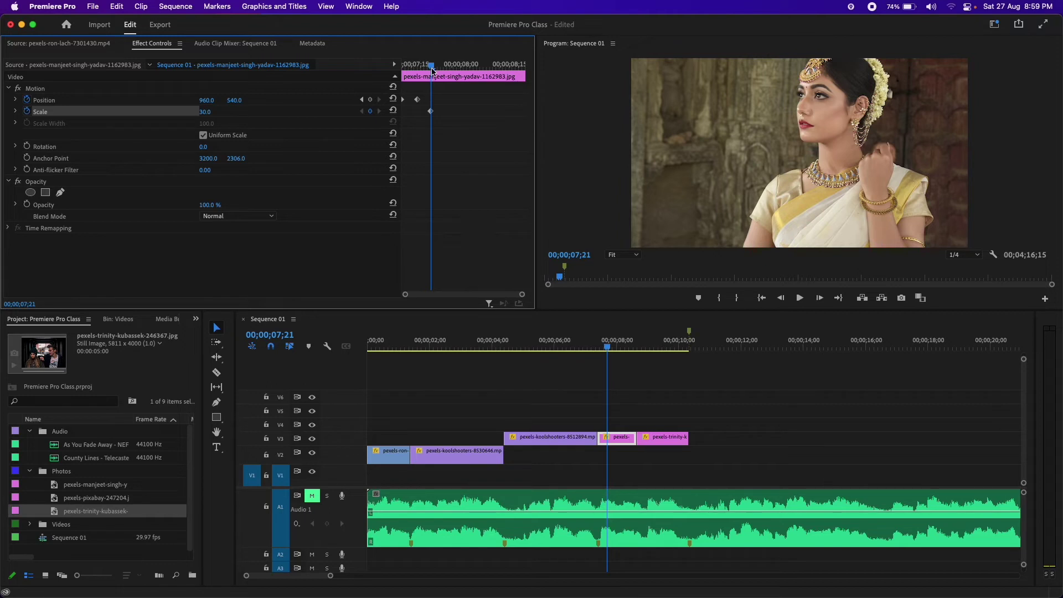
Add a Scale keyframe of 35 at 08;19 on the bride photo.
{"action": "left_click_drag", "start_coordinate": [431, 70], "coordinate": [429, 70]}
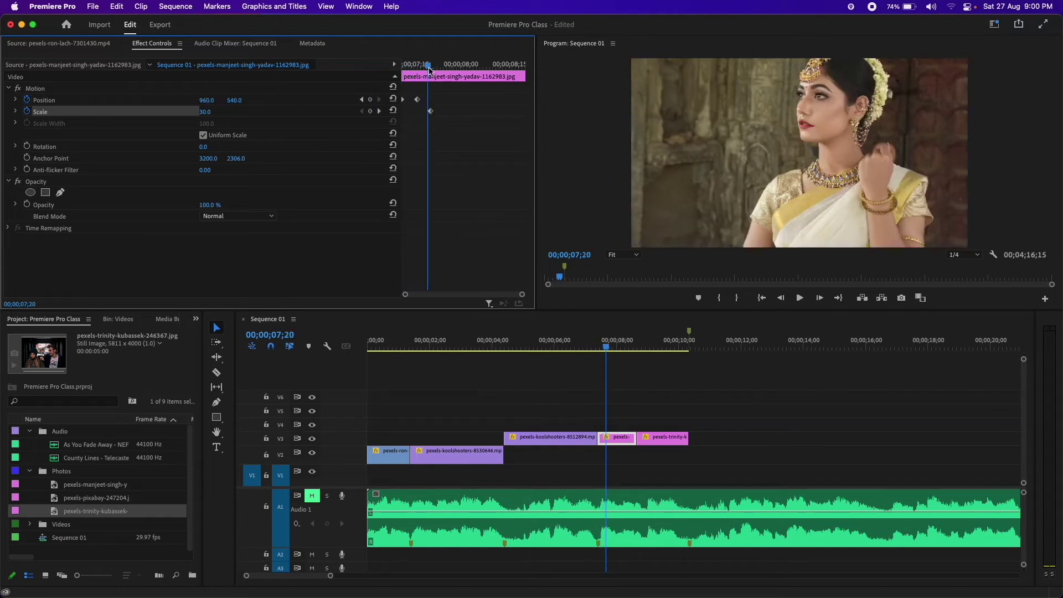
{"action": "left_click", "coordinate": [431, 69]}
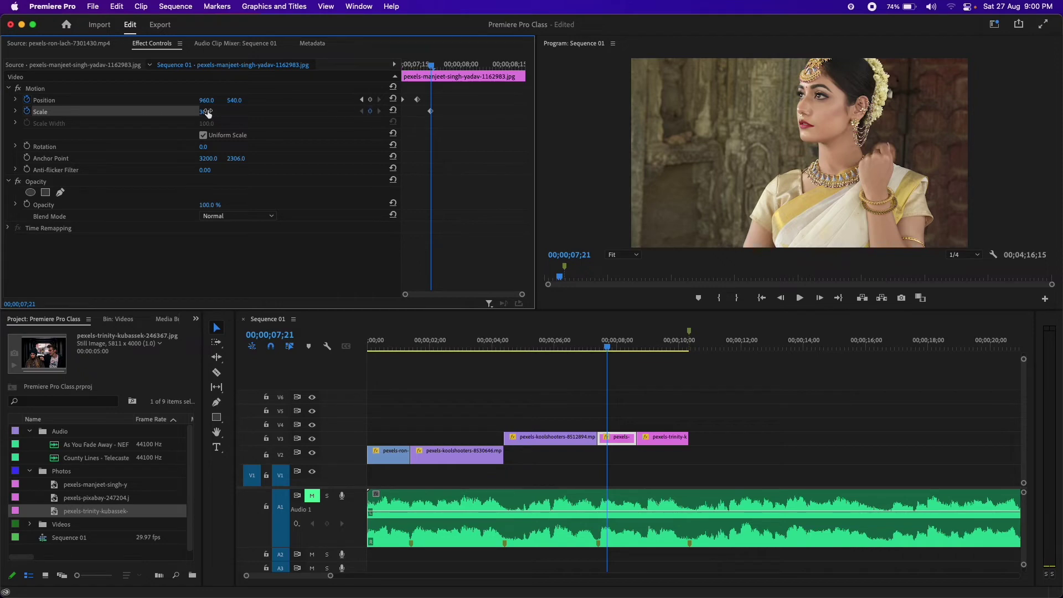
{"action": "left_click_drag", "start_coordinate": [428, 69], "coordinate": [527, 72]}
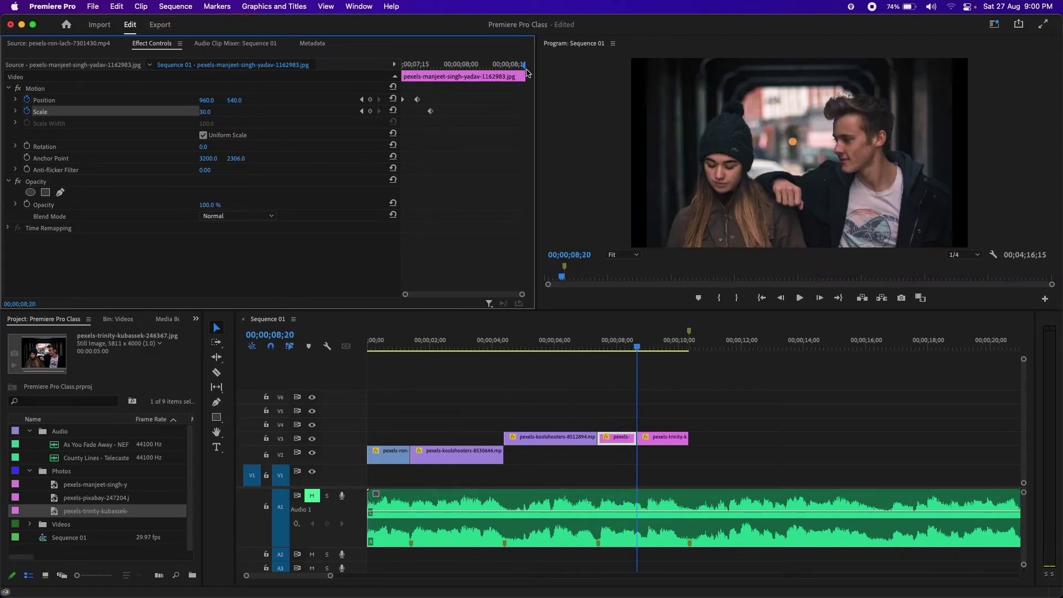
{"action": "key", "text": "Left"}
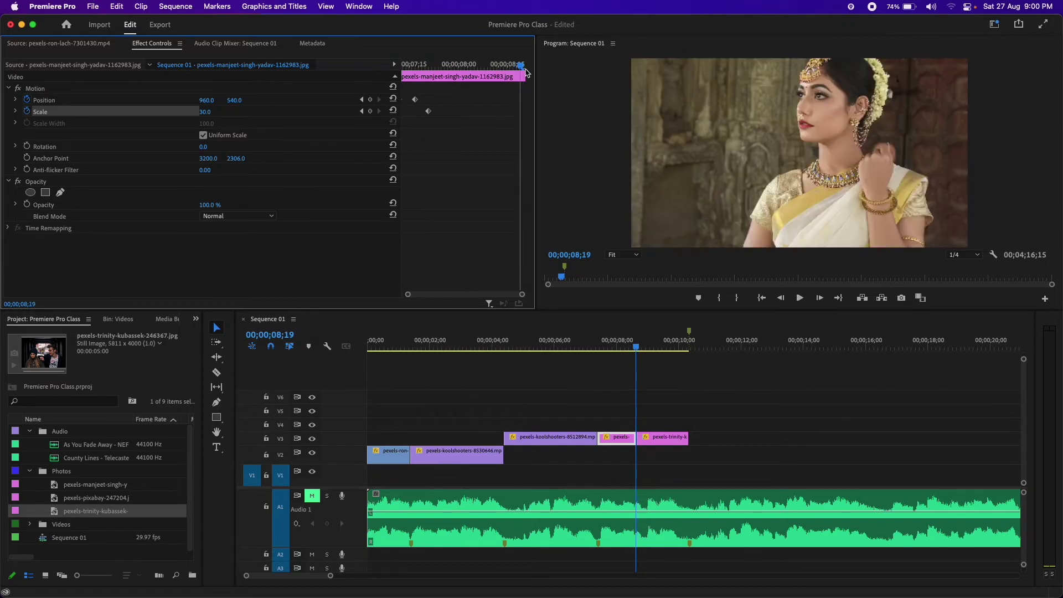
{"action": "key", "text": "Left"}
{"action": "key", "text": "Right"}
{"action": "key", "text": "Right"}
{"action": "key", "text": "Left"}
{"action": "left_click", "coordinate": [371, 111]}
{"action": "left_click", "coordinate": [211, 114]}
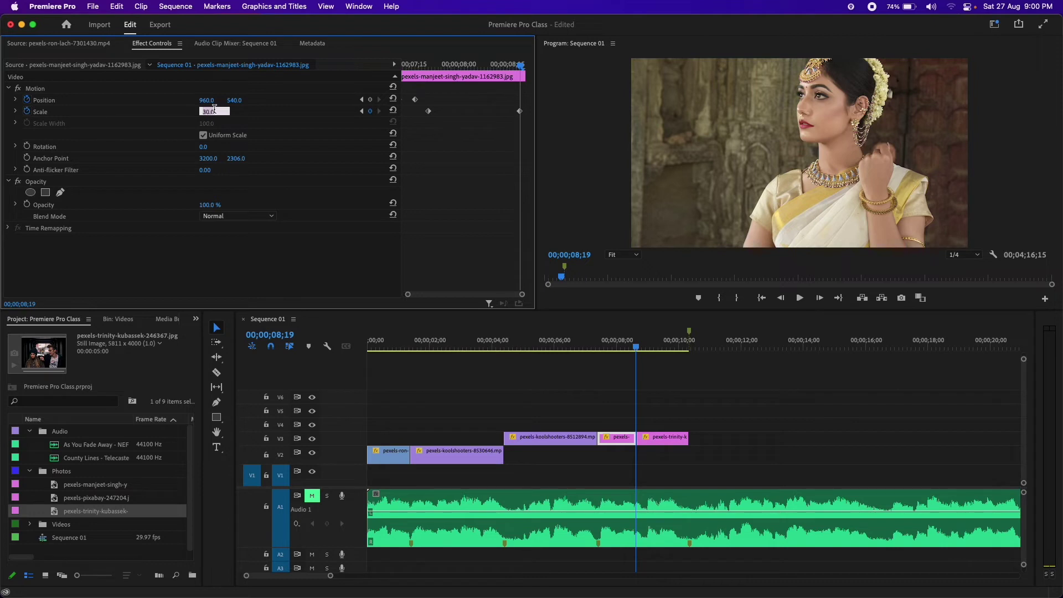
{"action": "type", "text": "35"}
{"action": "key", "text": "Return"}
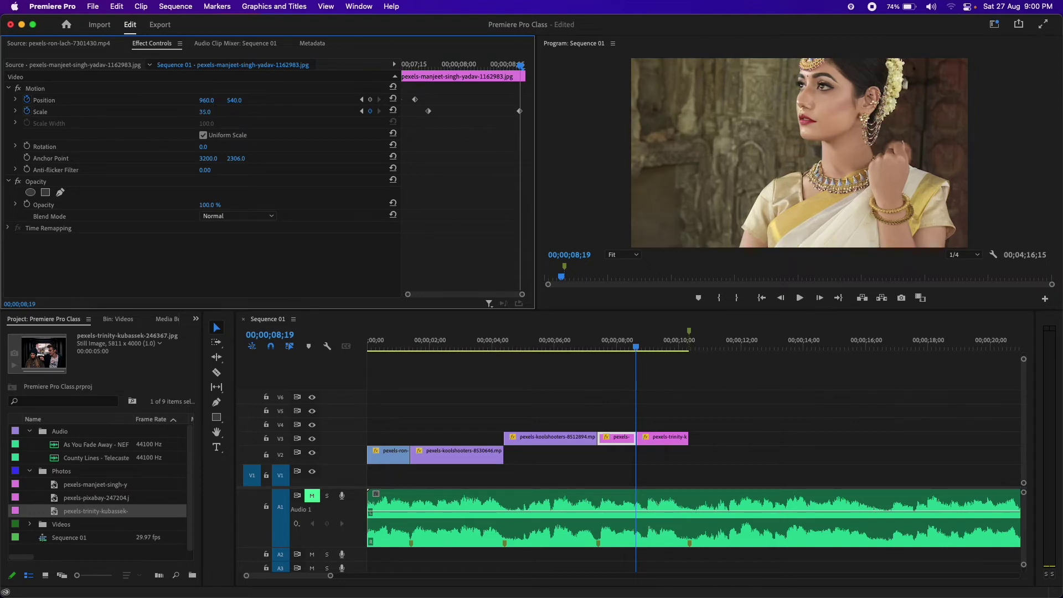
Preview the zoom, then reselect the bride photo and marquee-select its first Position and Scale keyframes.
{"action": "mouse_move", "coordinate": [520, 65]}
{"action": "left_mouse_down"}
{"action": "mouse_move", "coordinate": [447, 64]}
{"action": "mouse_move", "coordinate": [383, 83]}
{"action": "left_mouse_up"}
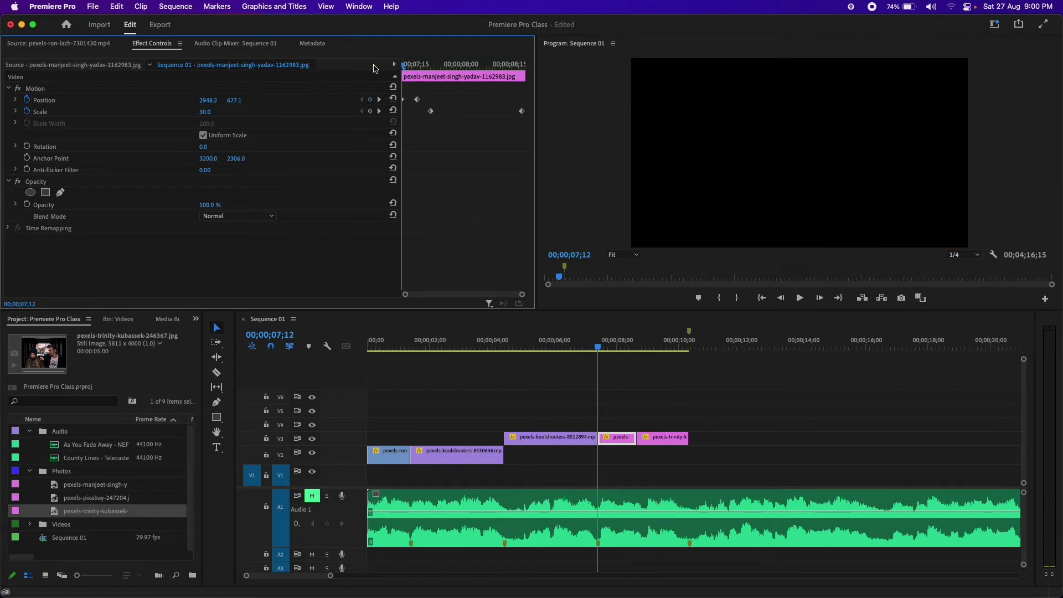
{"action": "key", "text": "space"}
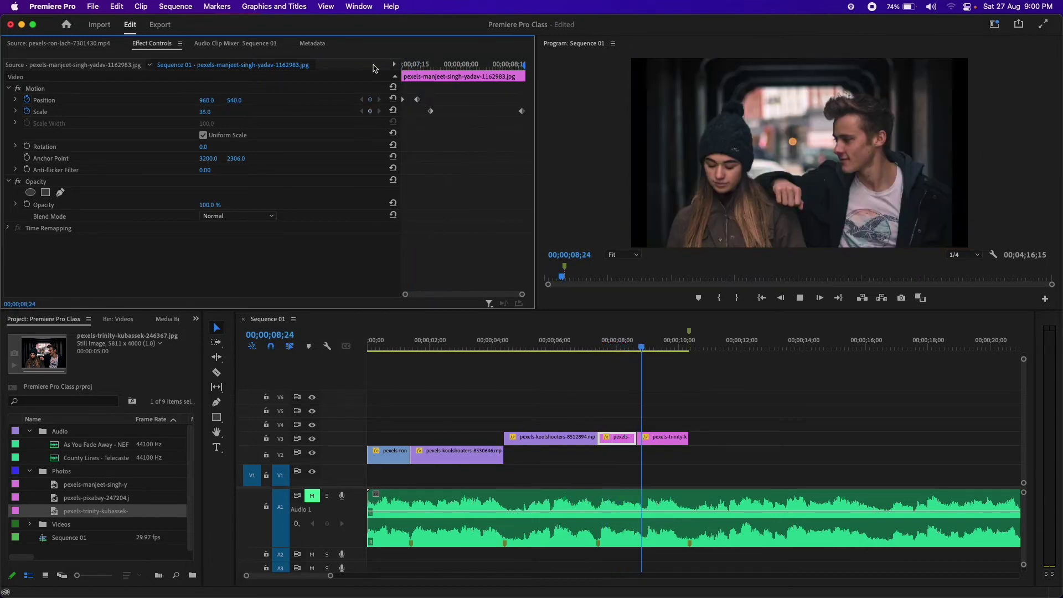
{"action": "key", "text": "space"}
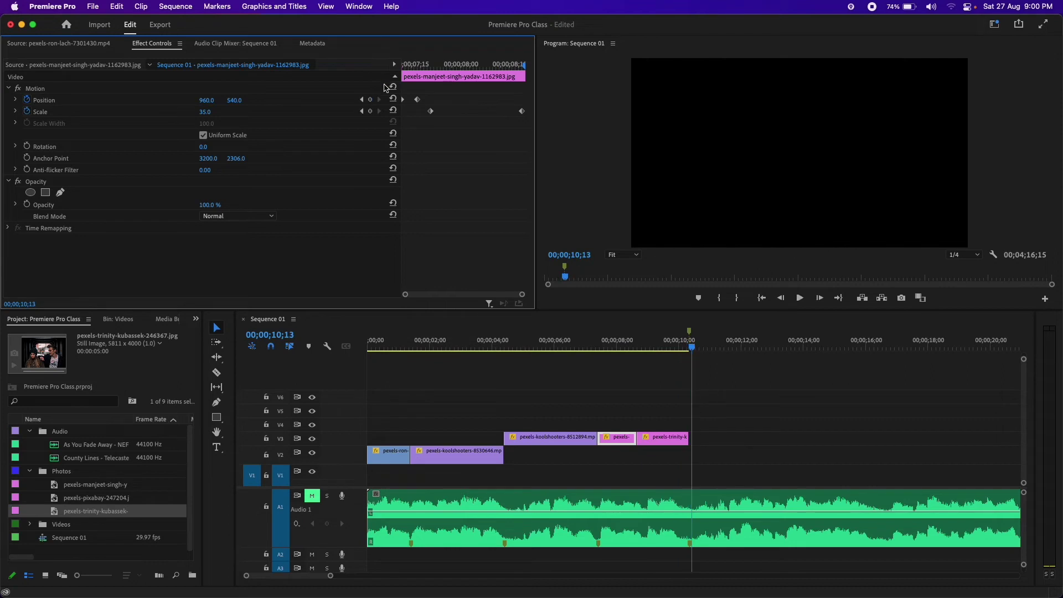
{"action": "left_click", "coordinate": [666, 390]}
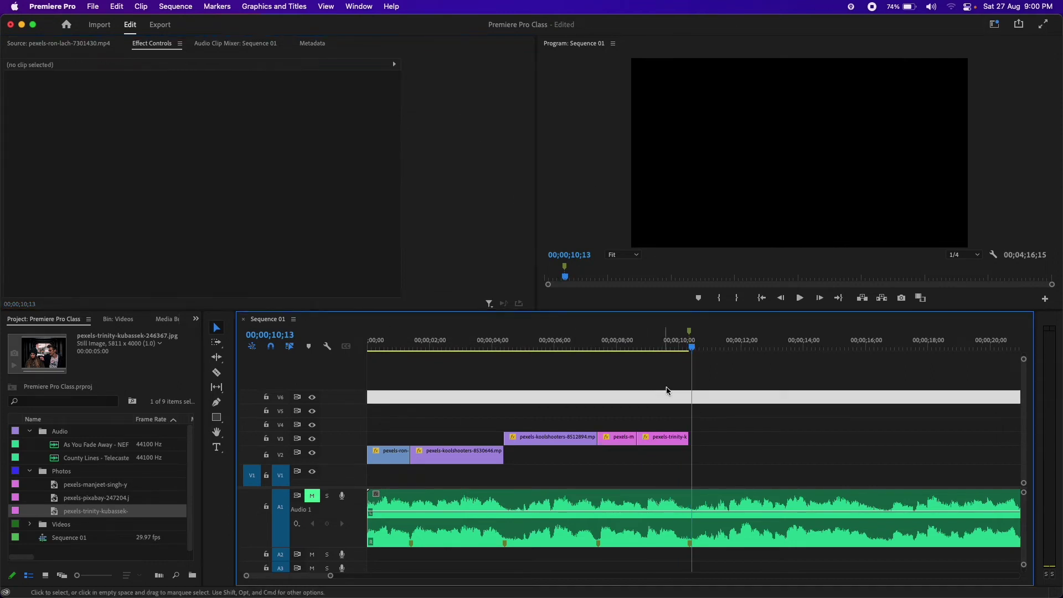
{"action": "left_click", "coordinate": [627, 444]}
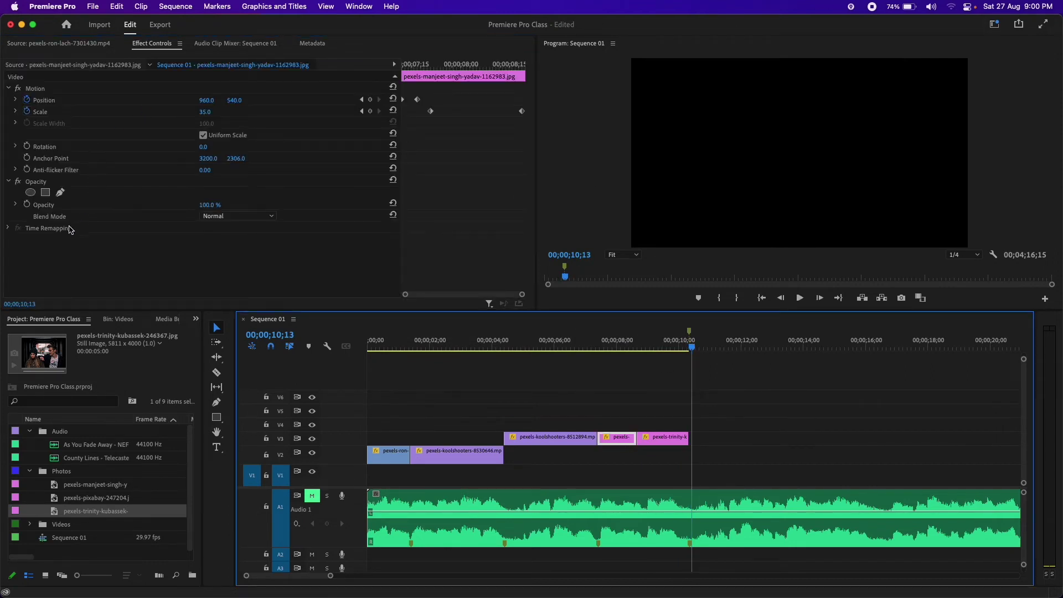
{"action": "left_click", "coordinate": [25, 235]}
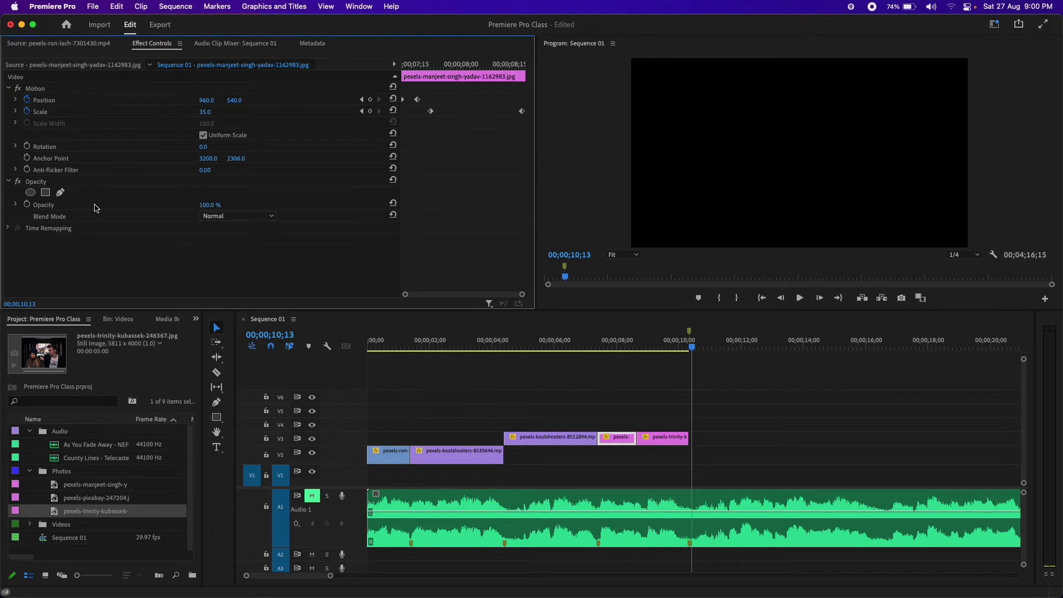
{"action": "left_click_drag", "start_coordinate": [455, 95], "coordinate": [414, 115]}
Apply Ease In to the selected keyframes and Ease Out to the Scale keyframe.
{"action": "right_click", "coordinate": [417, 104]}
{"action": "mouse_move", "coordinate": [487, 205]}
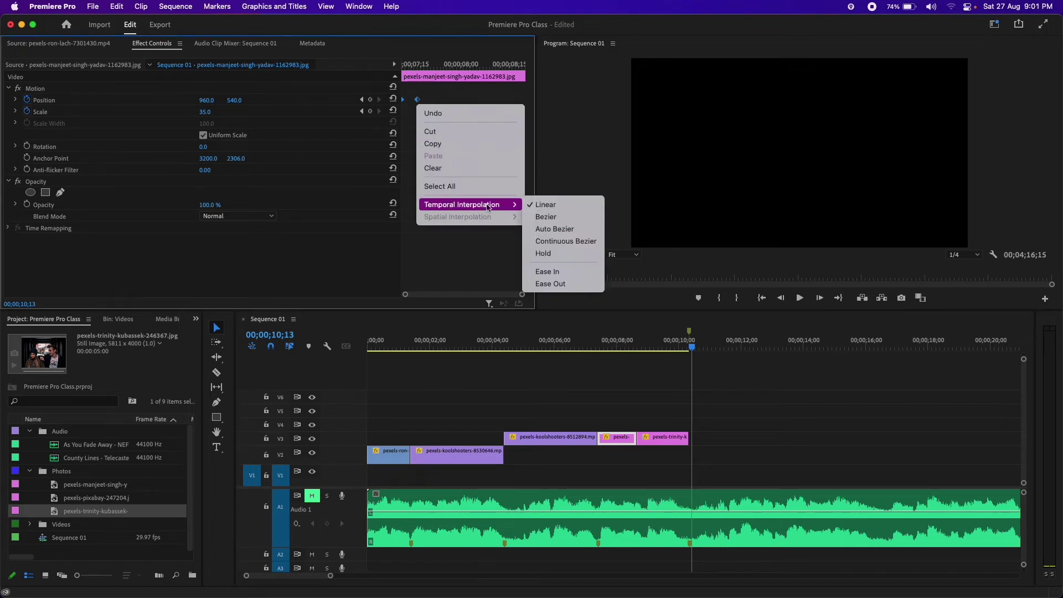
{"action": "left_click", "coordinate": [553, 271]}
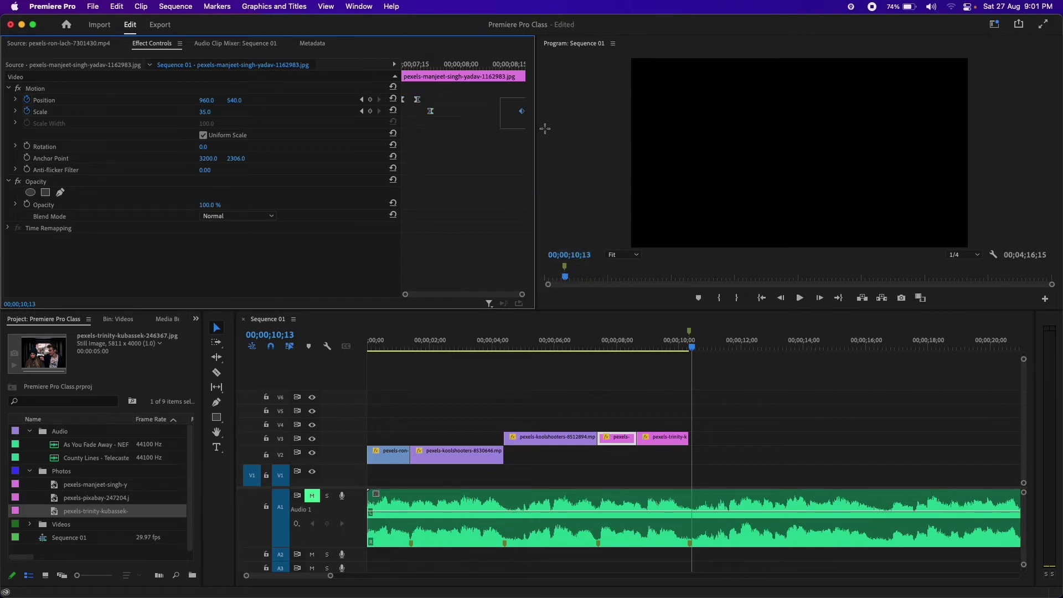
{"action": "right_click", "coordinate": [525, 114]}
{"action": "left_click", "coordinate": [570, 293]}
Preview the eased animation from 07;12 and select the couple photo on V3.
{"action": "left_click", "coordinate": [593, 346]}
{"action": "left_click", "coordinate": [428, 67]}
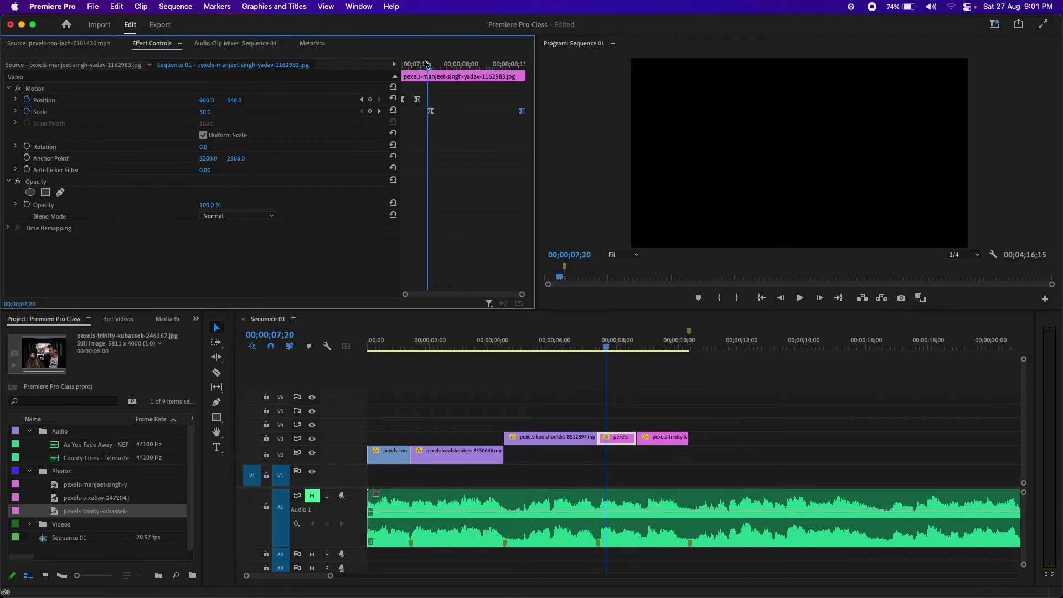
{"action": "left_click_drag", "start_coordinate": [428, 67], "coordinate": [381, 70]}
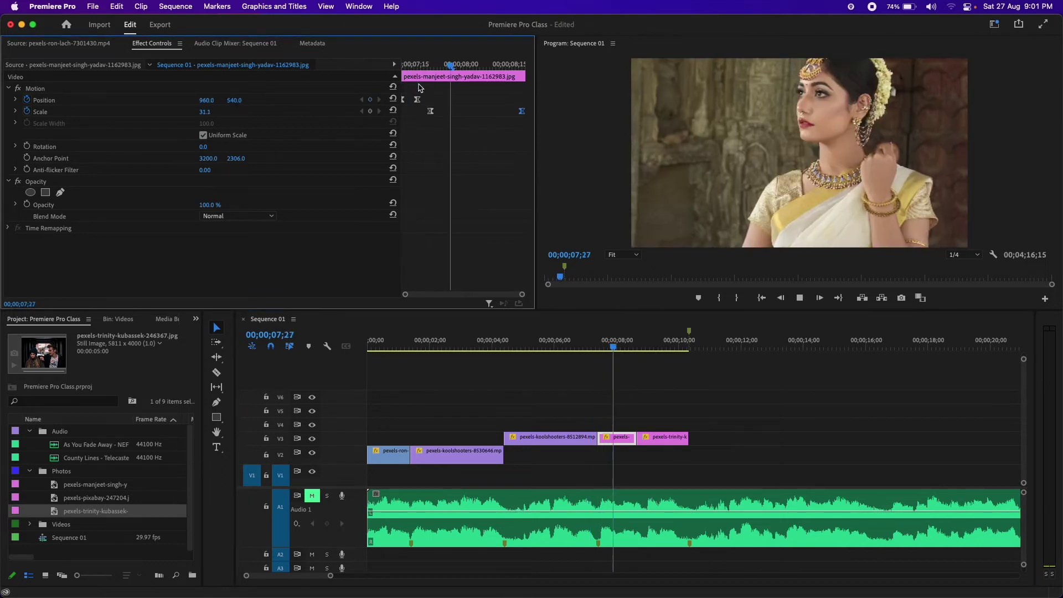
{"action": "key", "text": "space"}
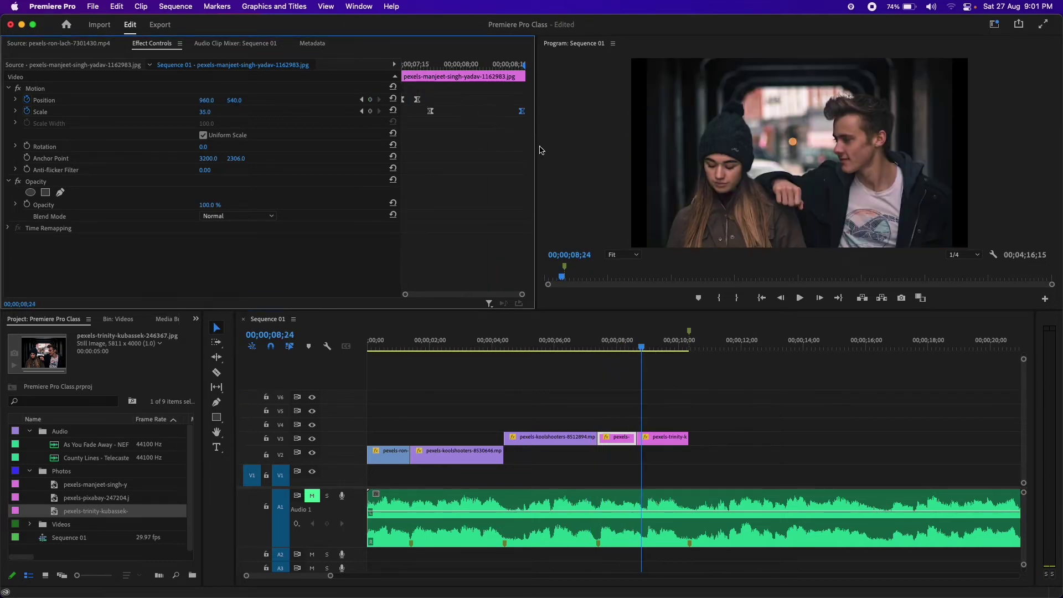
{"action": "left_click", "coordinate": [663, 441]}
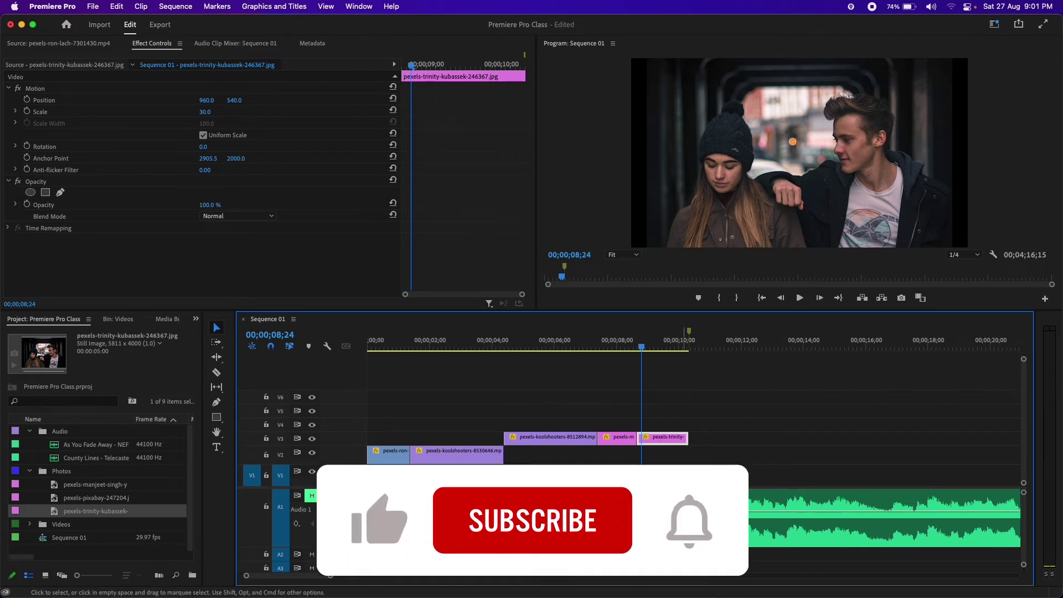
Play the sequence from the start, mute the A1 music track, and scrub to the couple photo near 09;03.
{"action": "left_click", "coordinate": [683, 347]}
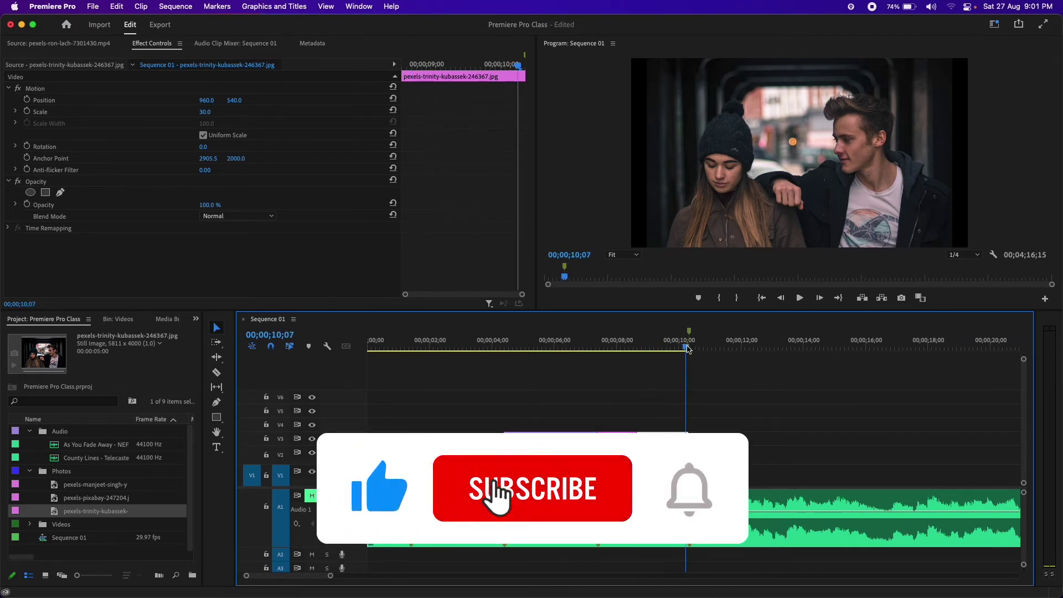
{"action": "key", "text": "Home"}
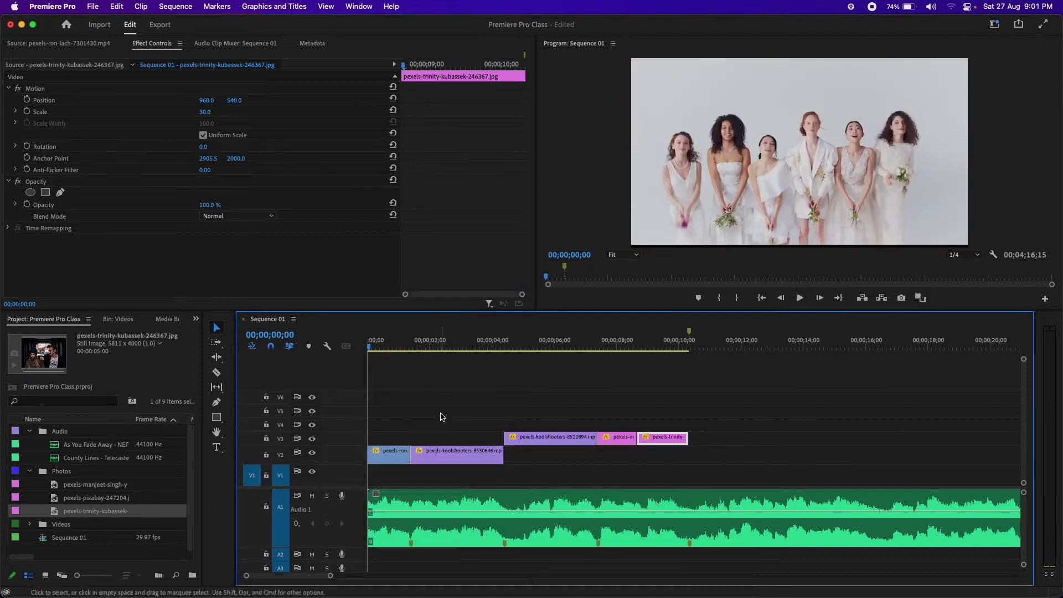
{"action": "key", "text": "space"}
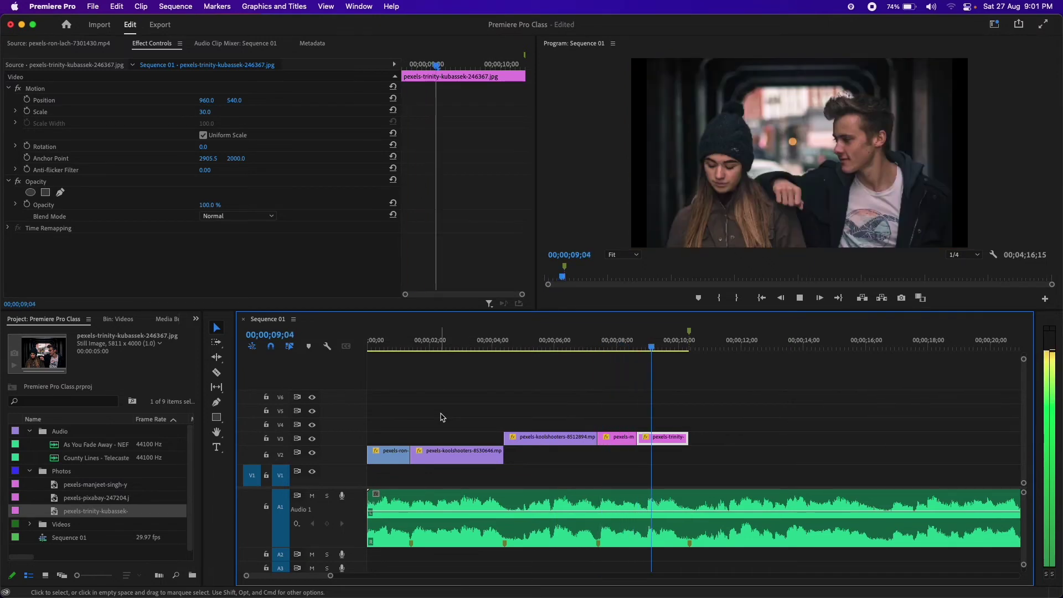
{"action": "key", "text": "space"}
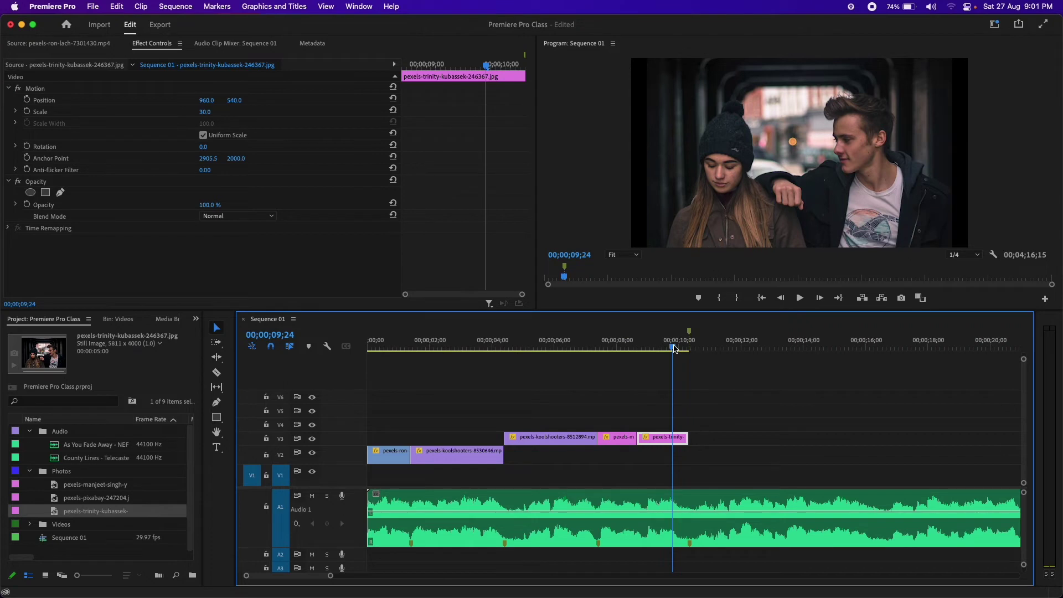
{"action": "left_click_drag", "start_coordinate": [674, 348], "coordinate": [658, 348]}
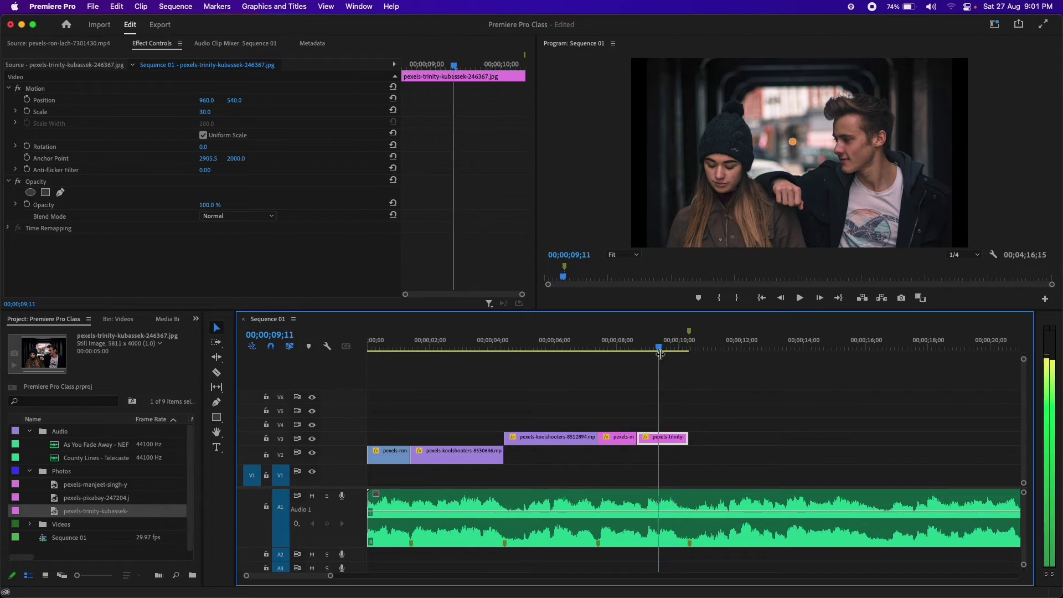
{"action": "left_click", "coordinate": [311, 497]}
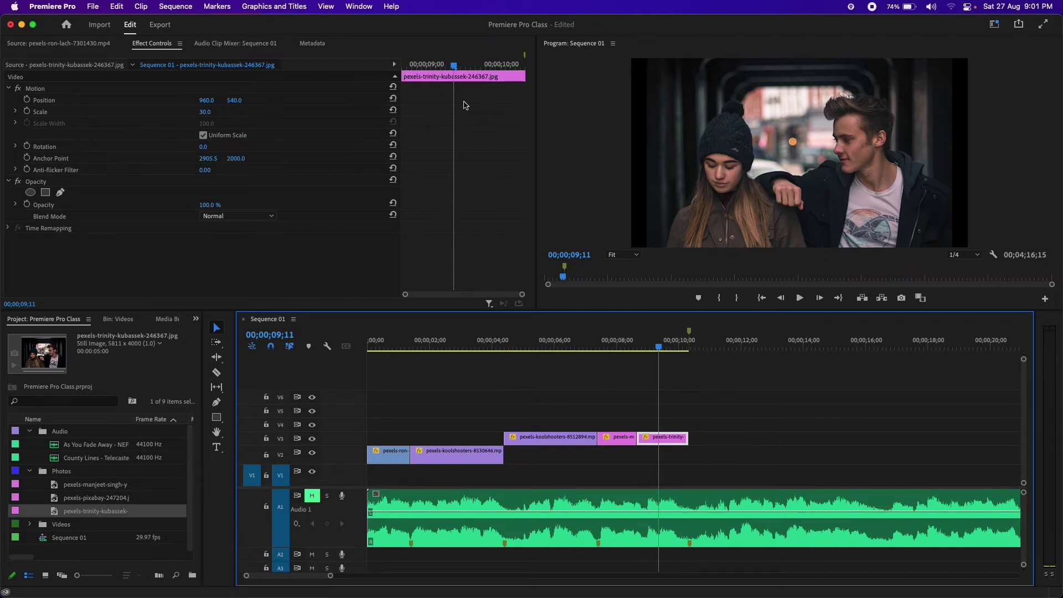
{"action": "left_click_drag", "start_coordinate": [454, 67], "coordinate": [422, 72]}
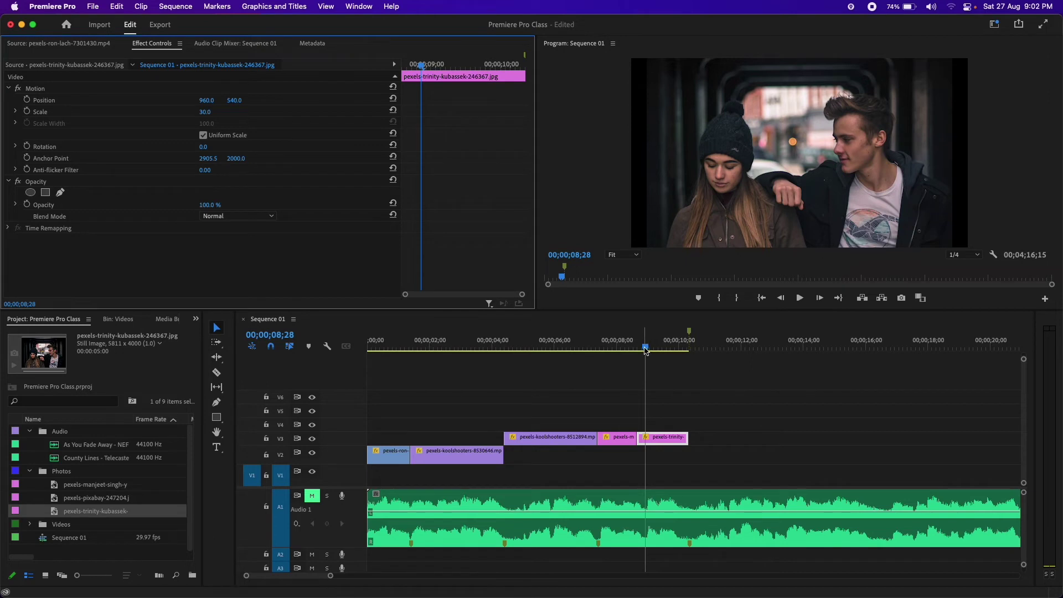
{"action": "left_click_drag", "start_coordinate": [646, 347], "coordinate": [651, 350]}
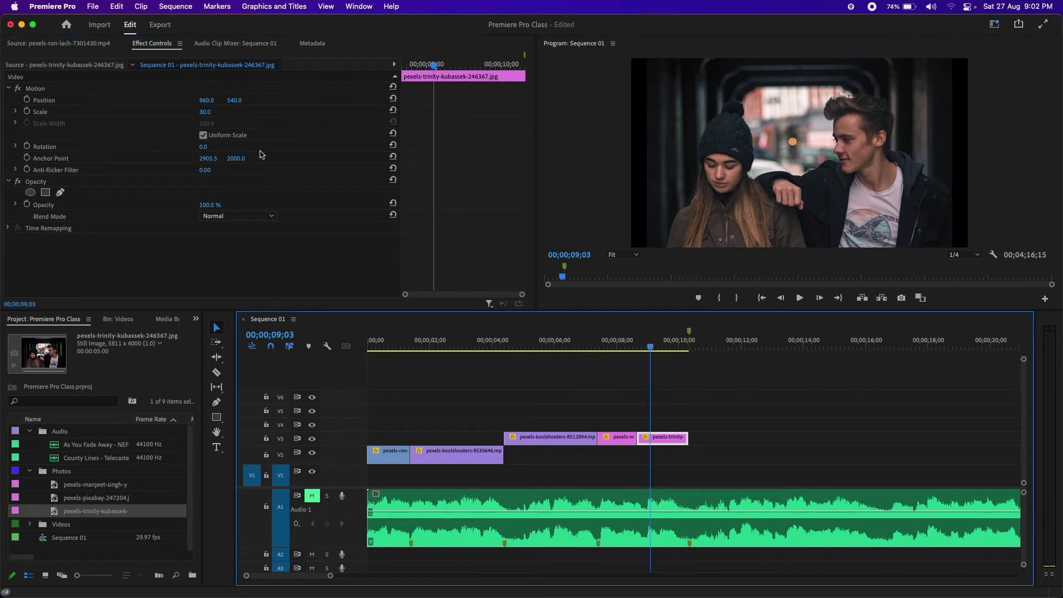
Keyframe the couple photo's Scale at 30 on 08;20 and 40 on 09;21.
{"action": "left_click", "coordinate": [27, 111]}
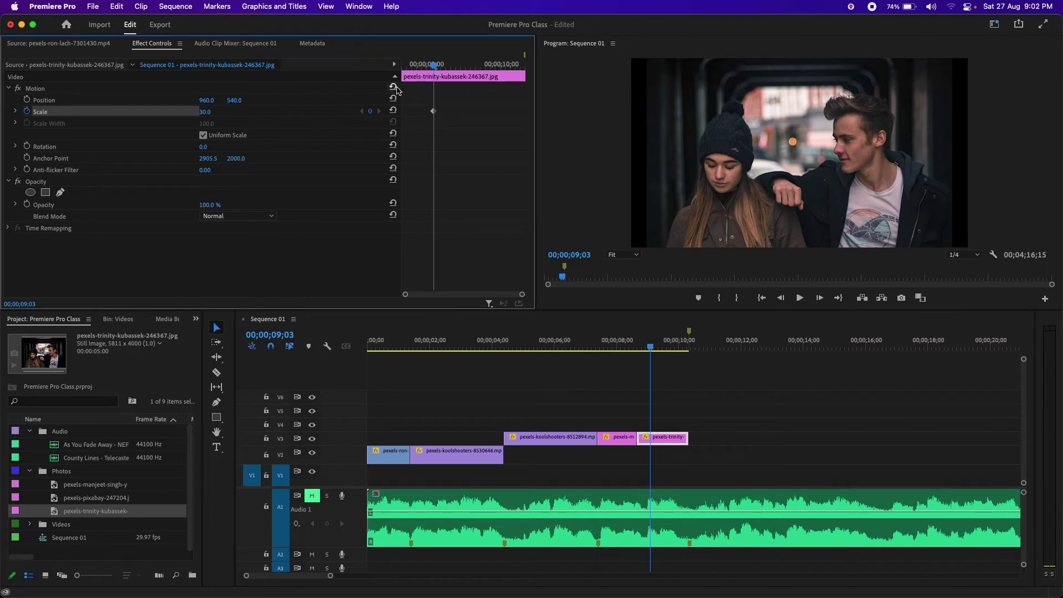
{"action": "left_click", "coordinate": [214, 111]}
{"action": "type", "text": "40"}
{"action": "key", "text": "Return"}
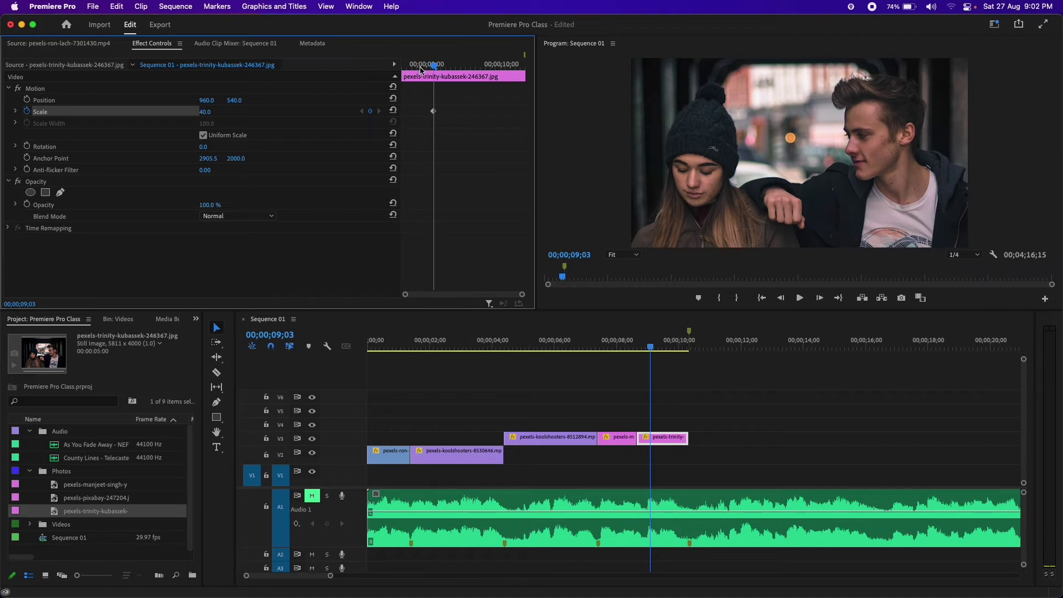
{"action": "left_click_drag", "start_coordinate": [434, 68], "coordinate": [388, 72]}
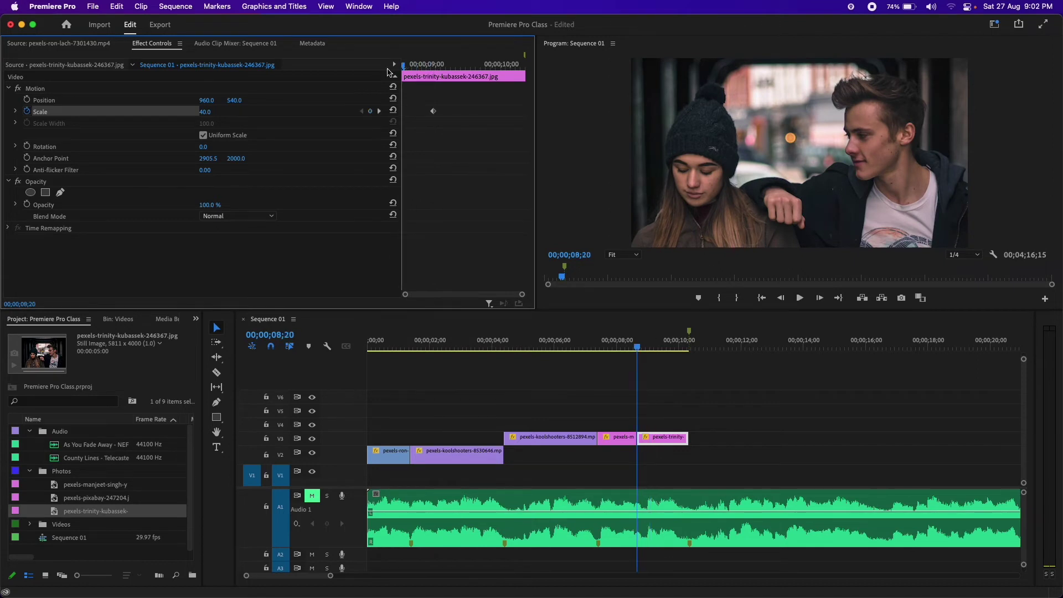
{"action": "left_click", "coordinate": [370, 111]}
{"action": "left_click", "coordinate": [215, 109]}
{"action": "type", "text": "30"}
{"action": "key", "text": "Return"}
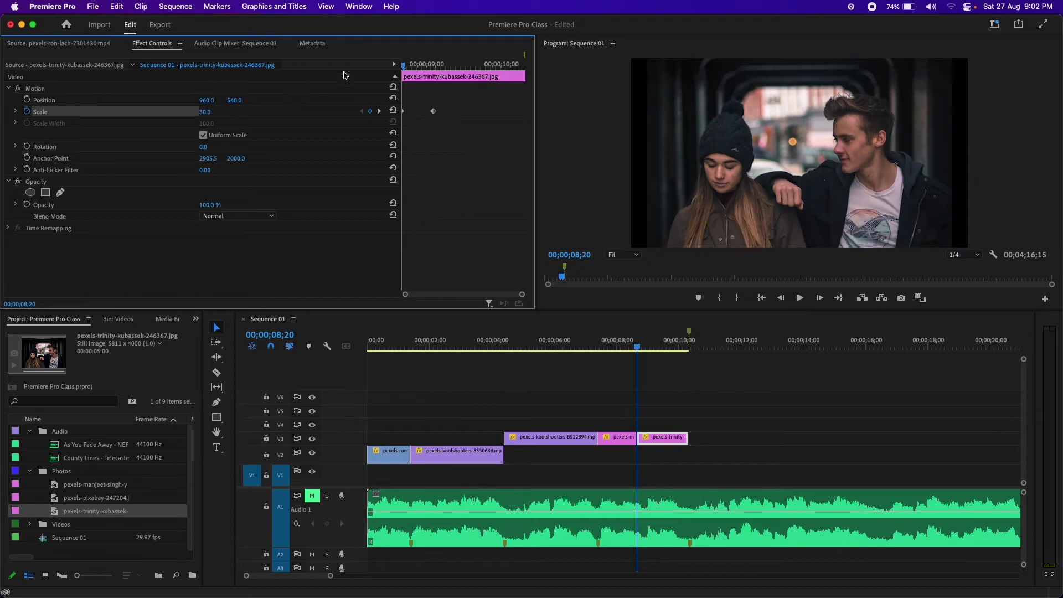
{"action": "left_click_drag", "start_coordinate": [403, 67], "coordinate": [479, 68]}
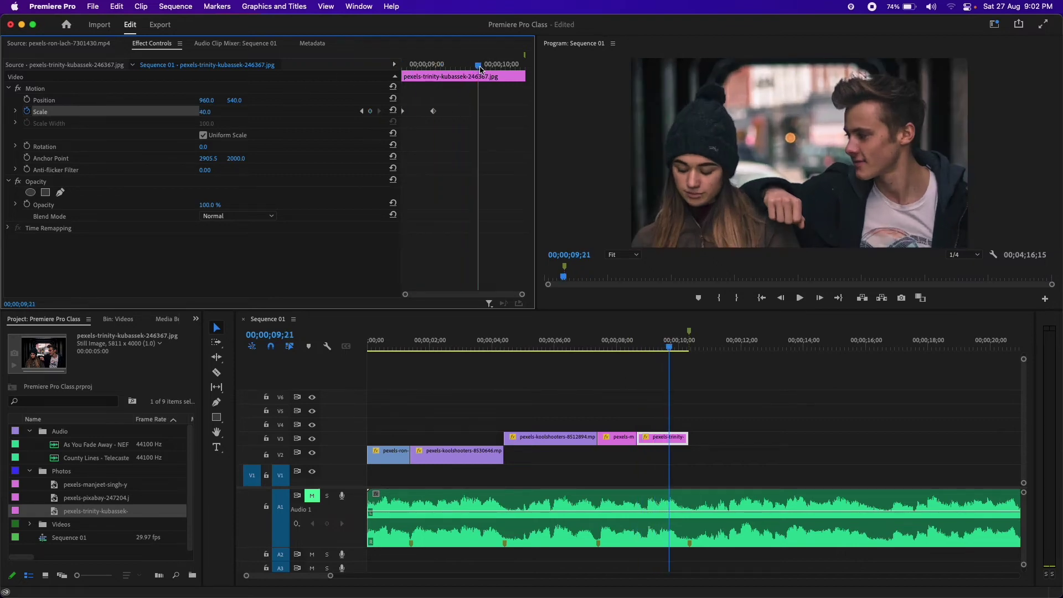
{"action": "left_click", "coordinate": [370, 111]}
{"action": "mouse_move", "coordinate": [480, 69]}
{"action": "left_mouse_down"}
{"action": "mouse_move", "coordinate": [524, 73]}
{"action": "mouse_move", "coordinate": [510, 75]}
{"action": "left_mouse_up"}
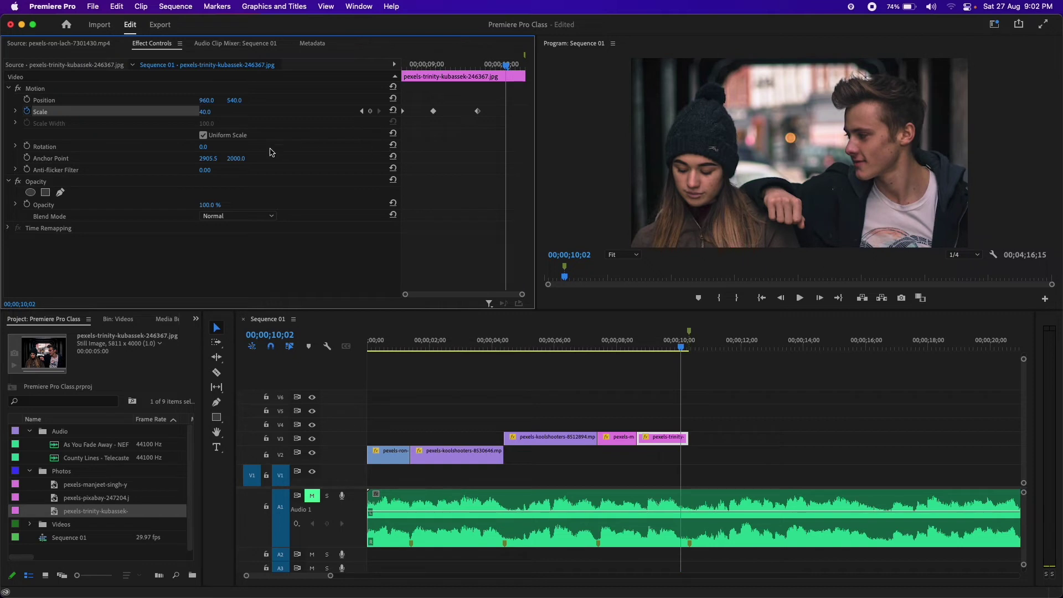
Keyframe the couple photo's Rotation from 0° at 08;20 to 15° near its end, then preview.
{"action": "left_click", "coordinate": [26, 146]}
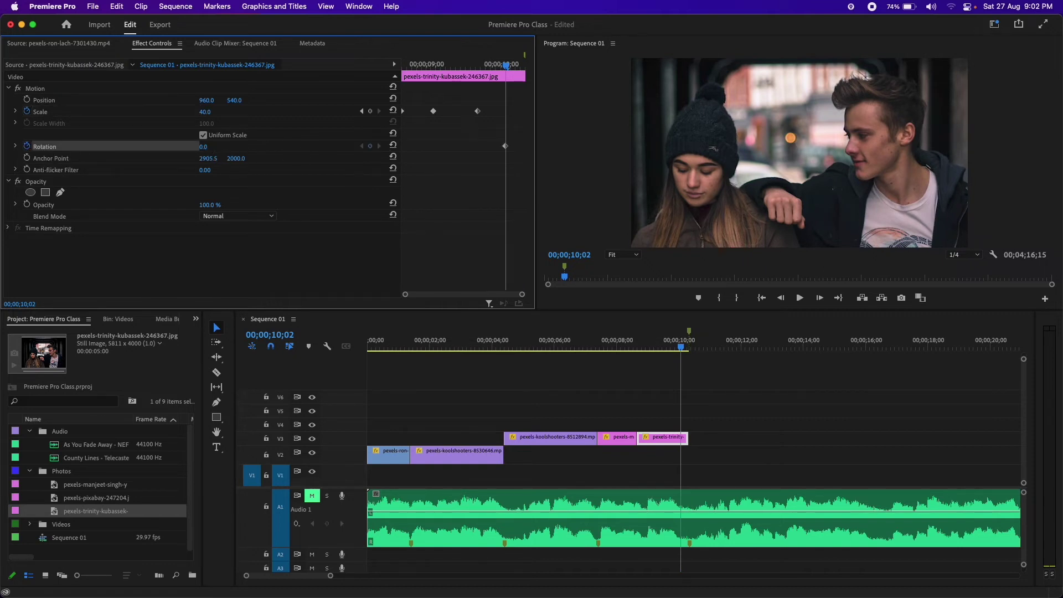
{"action": "left_click", "coordinate": [206, 147]}
{"action": "type", "text": "20"}
{"action": "key", "text": "Return"}
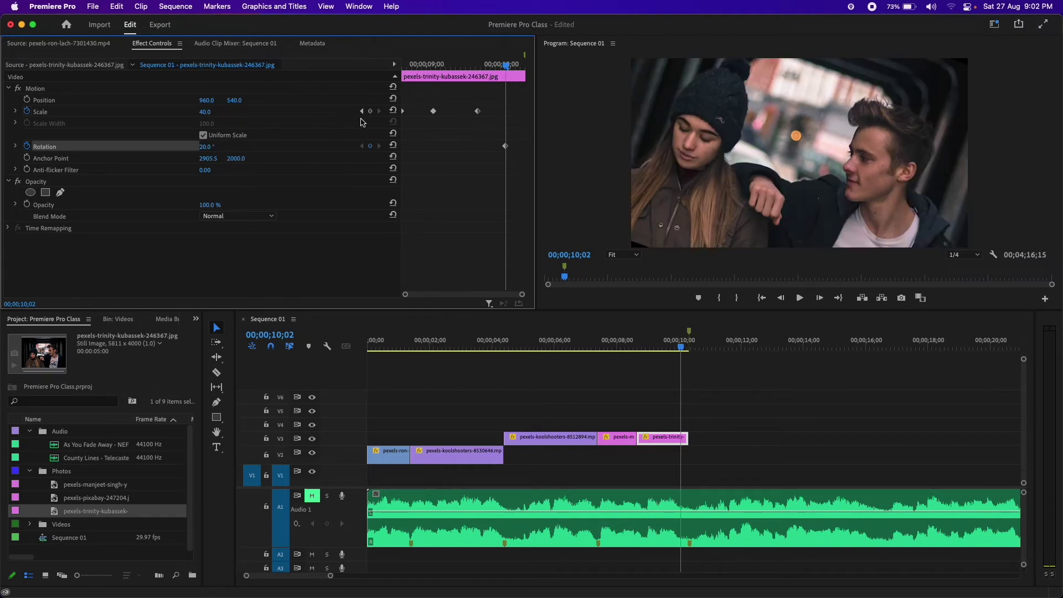
{"action": "left_click", "coordinate": [213, 146]}
{"action": "type", "text": "15"}
{"action": "key", "text": "Return"}
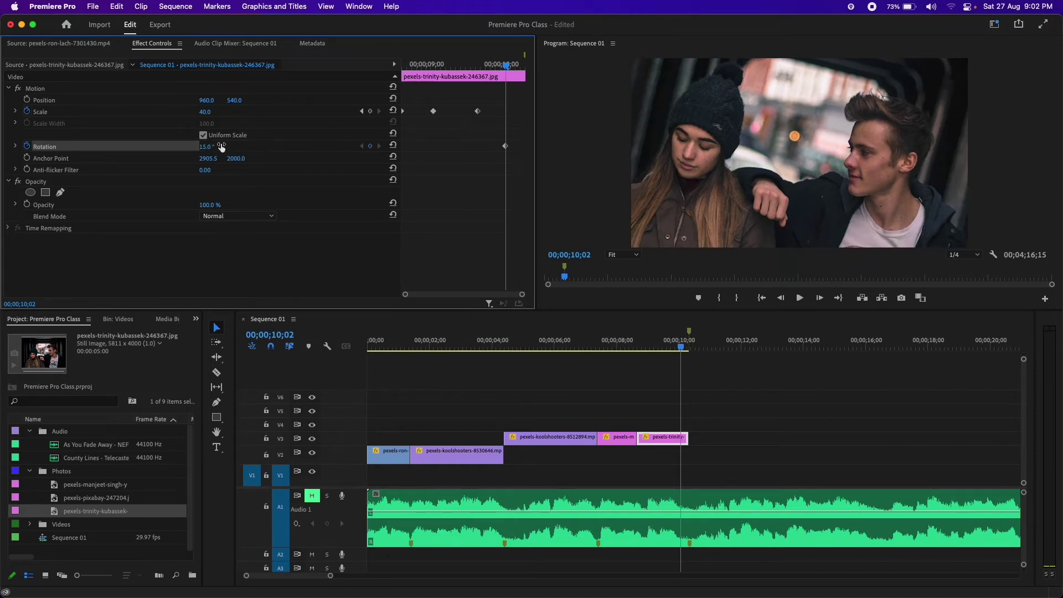
{"action": "left_click_drag", "start_coordinate": [510, 69], "coordinate": [381, 83]}
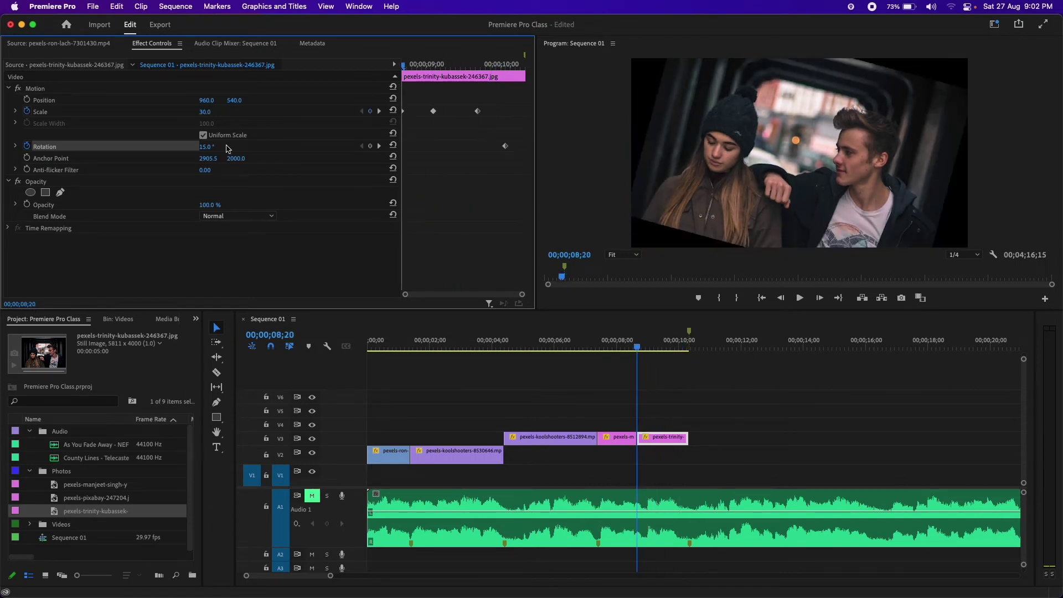
{"action": "left_click", "coordinate": [393, 147]}
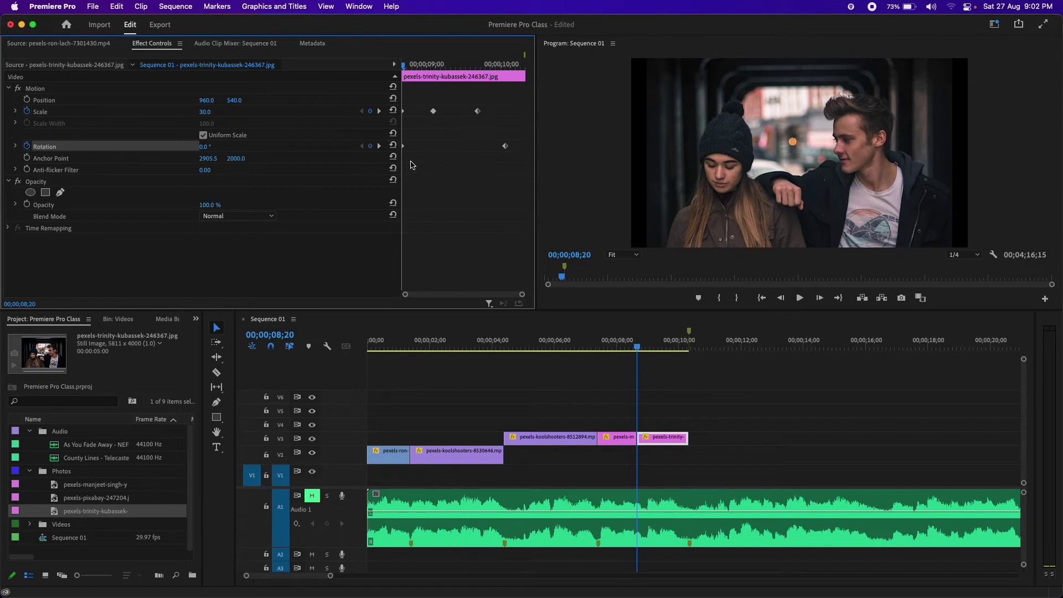
{"action": "key", "text": "space"}
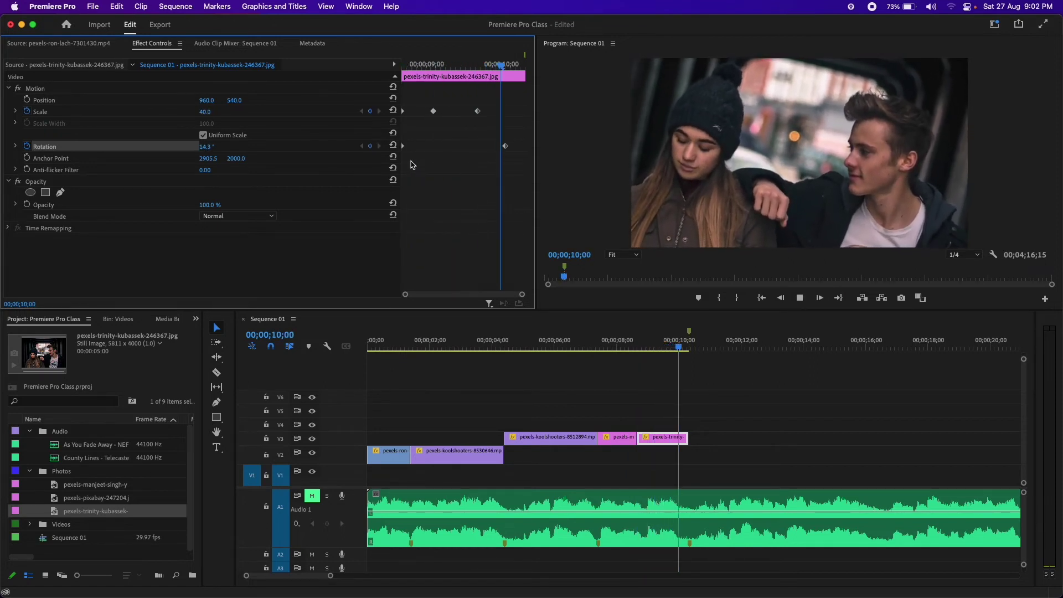
{"action": "key", "text": "space"}
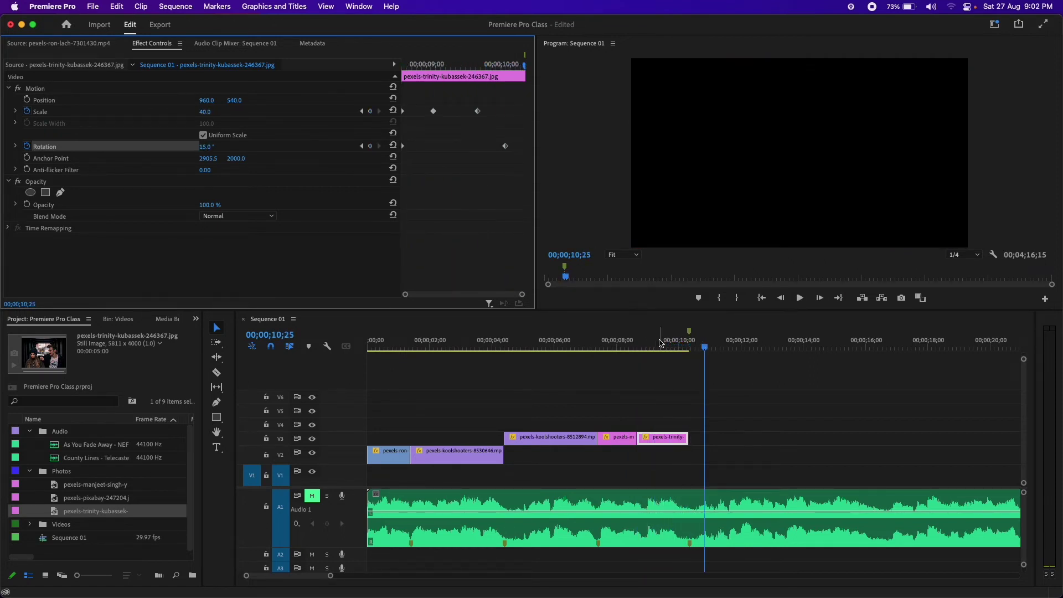
{"action": "left_click", "coordinate": [658, 343]}
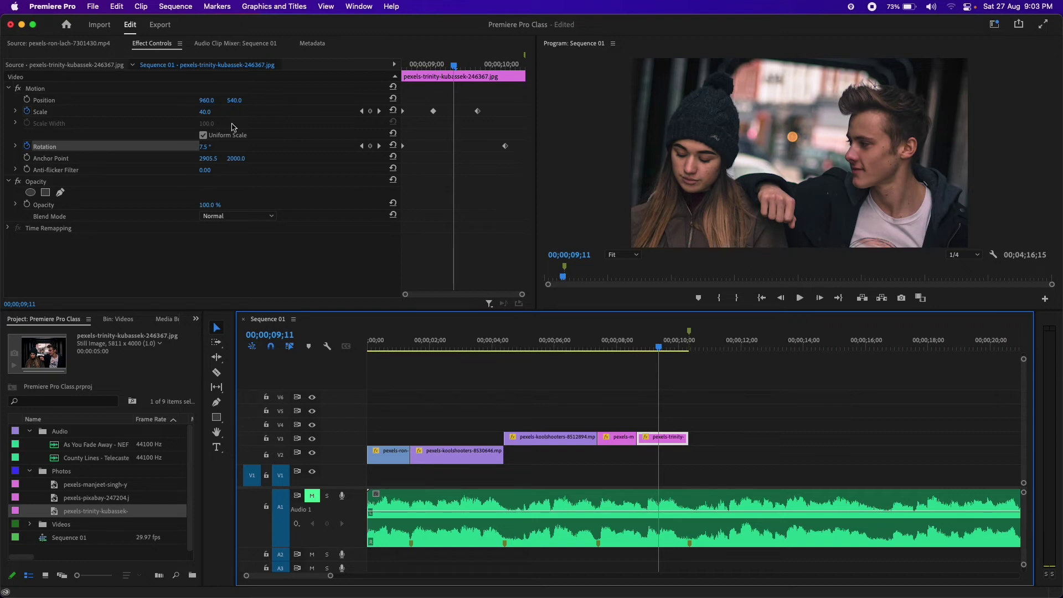
At 08;20, add a Position keyframe with the photo pushed below the frame, Y about 1669.
{"action": "left_click_drag", "start_coordinate": [457, 70], "coordinate": [393, 73]}
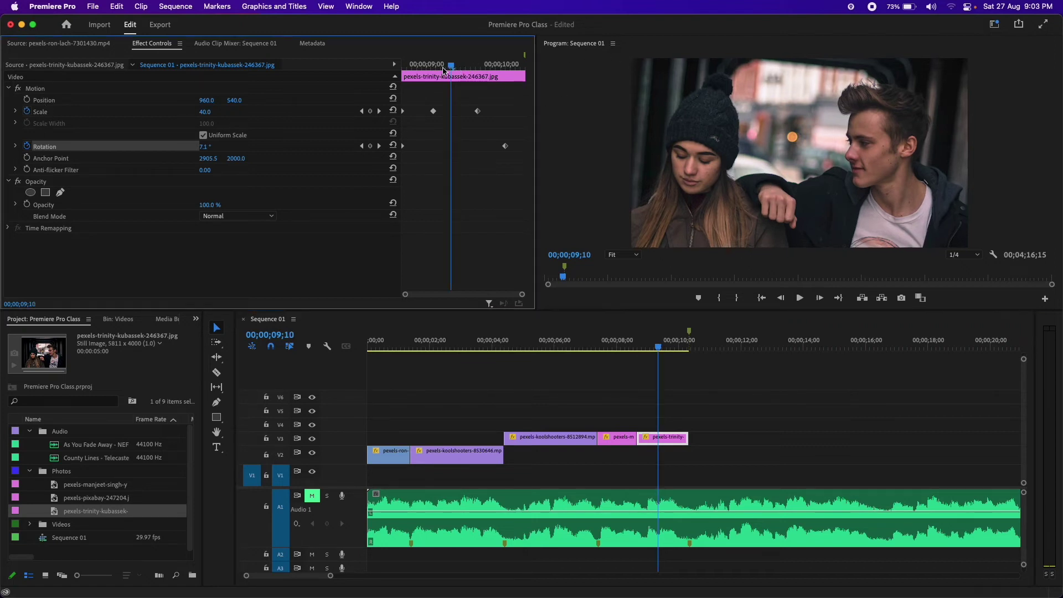
{"action": "left_click", "coordinate": [26, 100]}
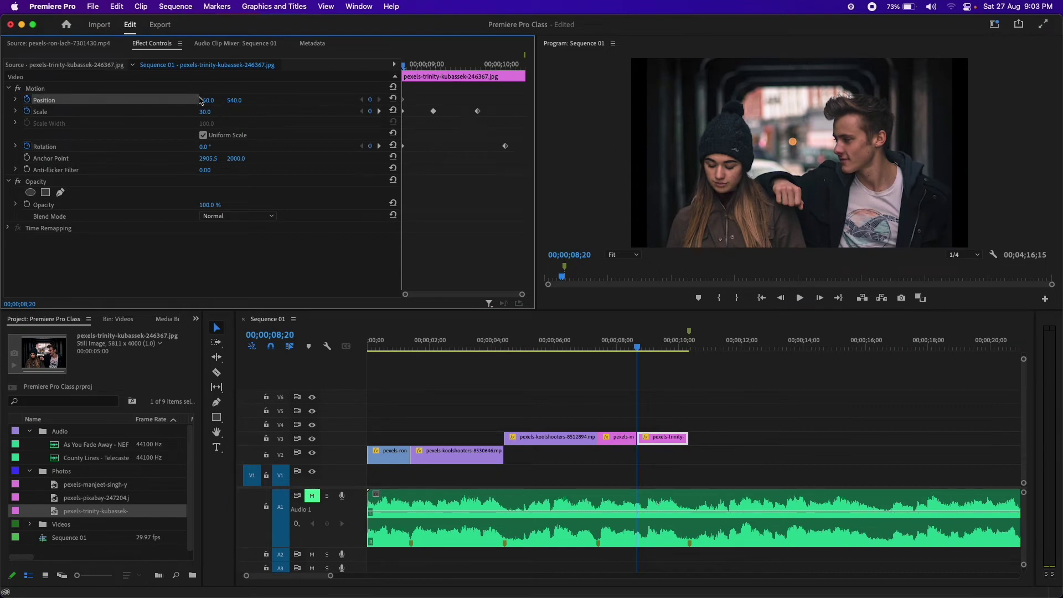
{"action": "left_click_drag", "start_coordinate": [200, 100], "coordinate": [211, 101]}
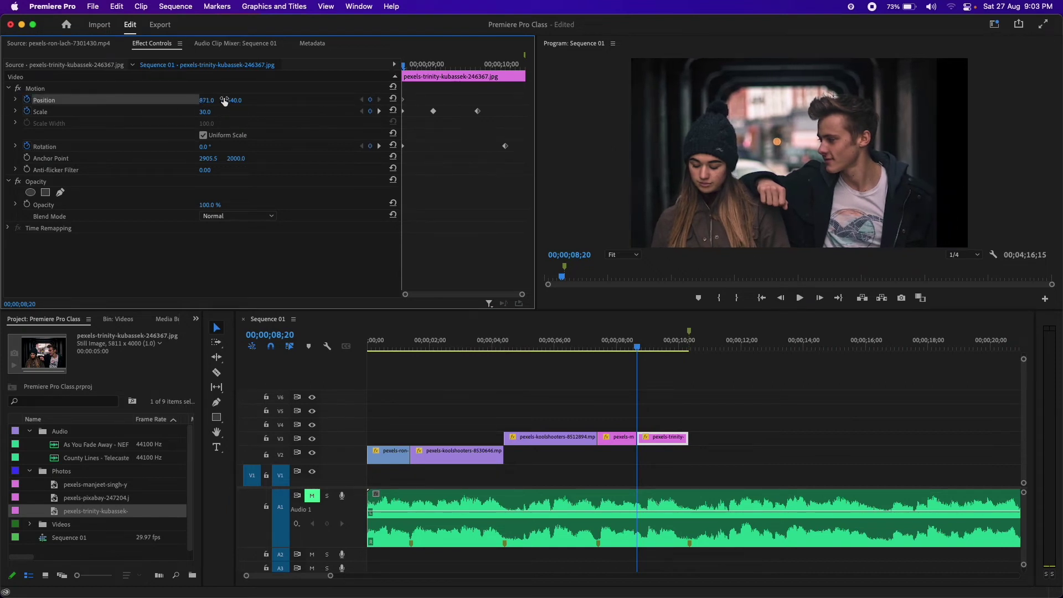
{"action": "key", "text": "super+z"}
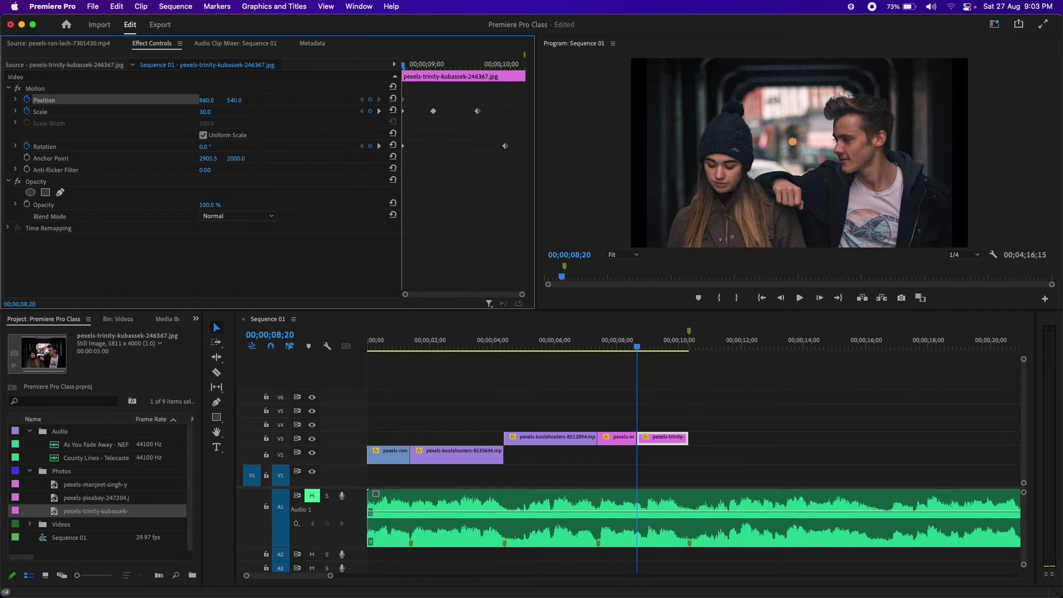
{"action": "left_click_drag", "start_coordinate": [235, 100], "coordinate": [332, 100]}
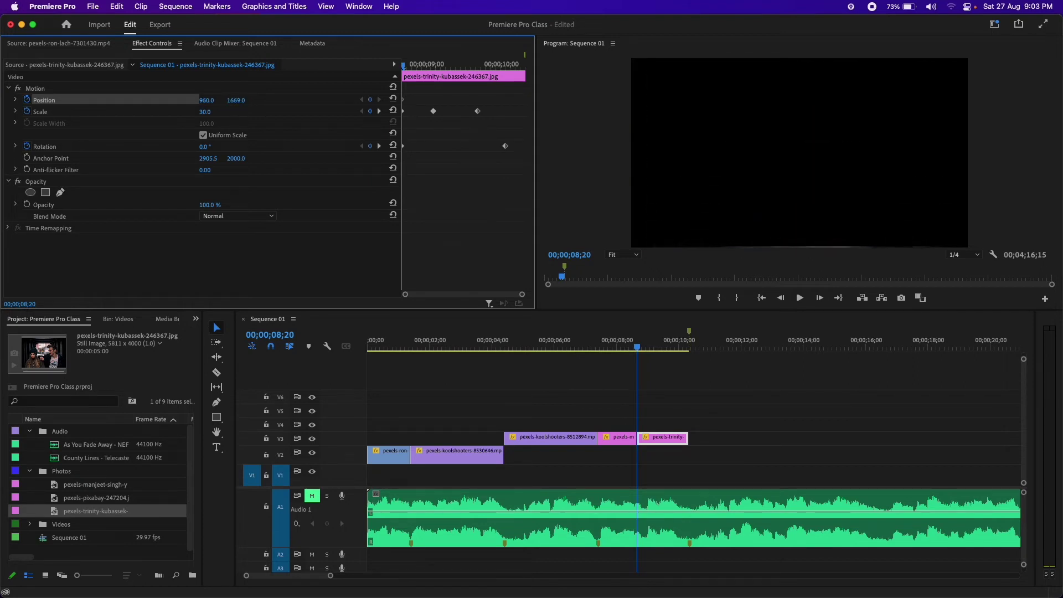
At 09;00, reset Position to centre (960, 540), then preview the slide-in from 08;20.
{"action": "left_click_drag", "start_coordinate": [411, 66], "coordinate": [426, 66]}
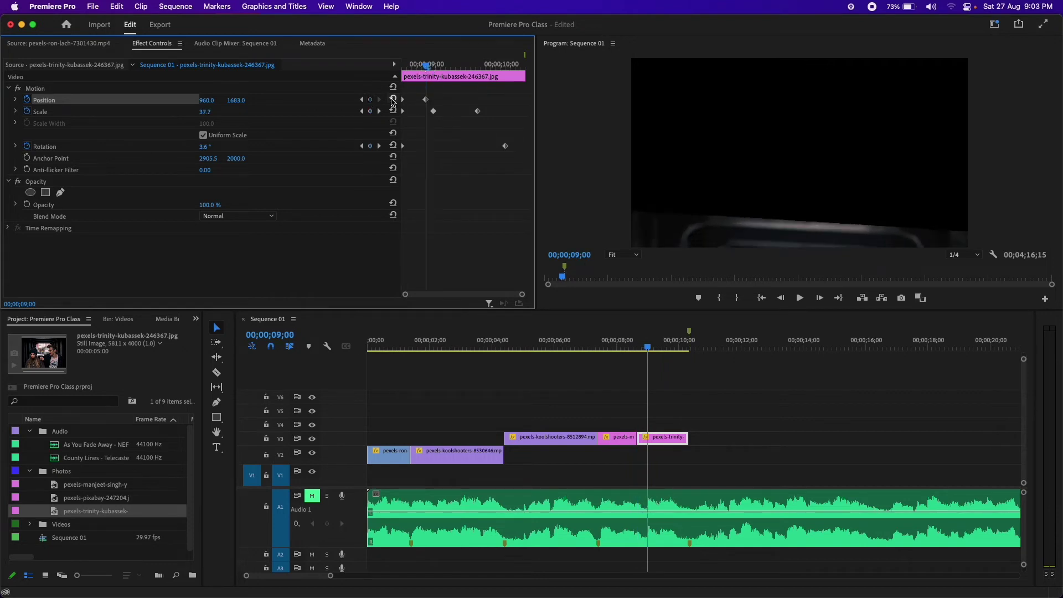
{"action": "left_click", "coordinate": [393, 98]}
{"action": "left_click_drag", "start_coordinate": [427, 65], "coordinate": [403, 66]}
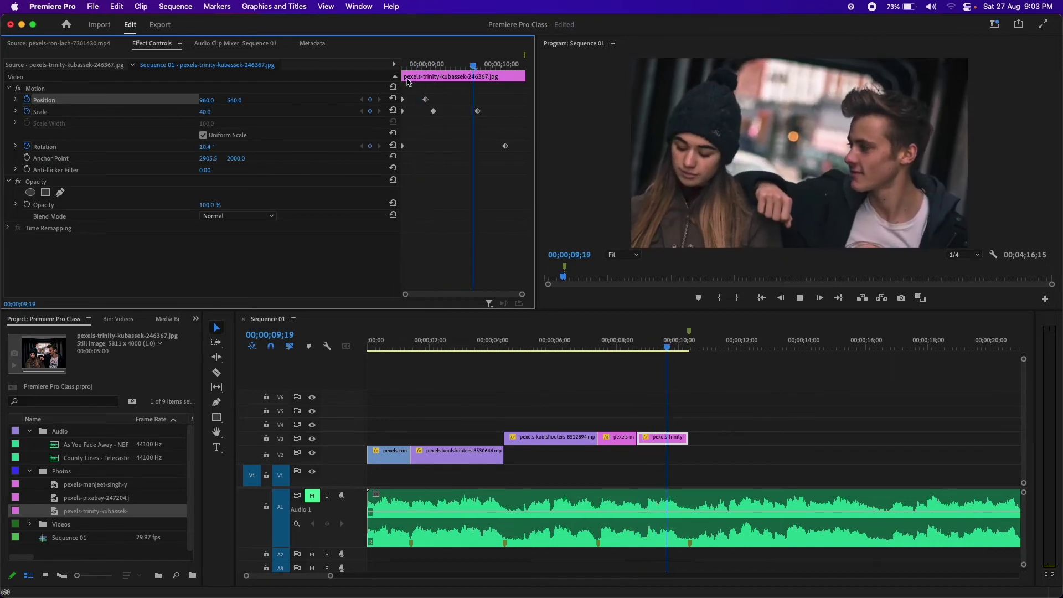
{"action": "key", "text": "space"}
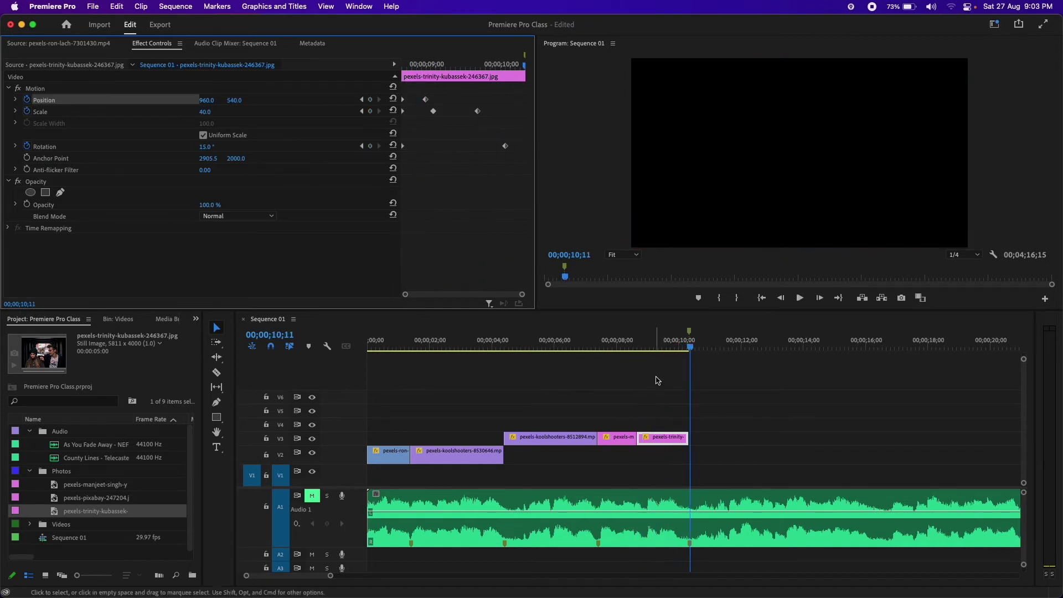
{"action": "left_click_drag", "start_coordinate": [689, 346], "coordinate": [658, 361]}
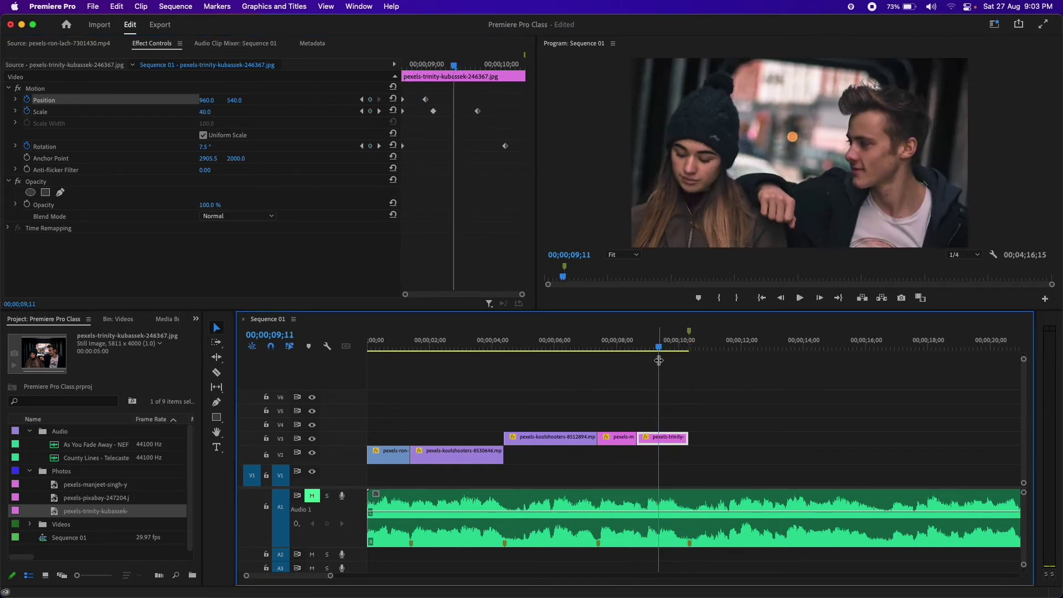
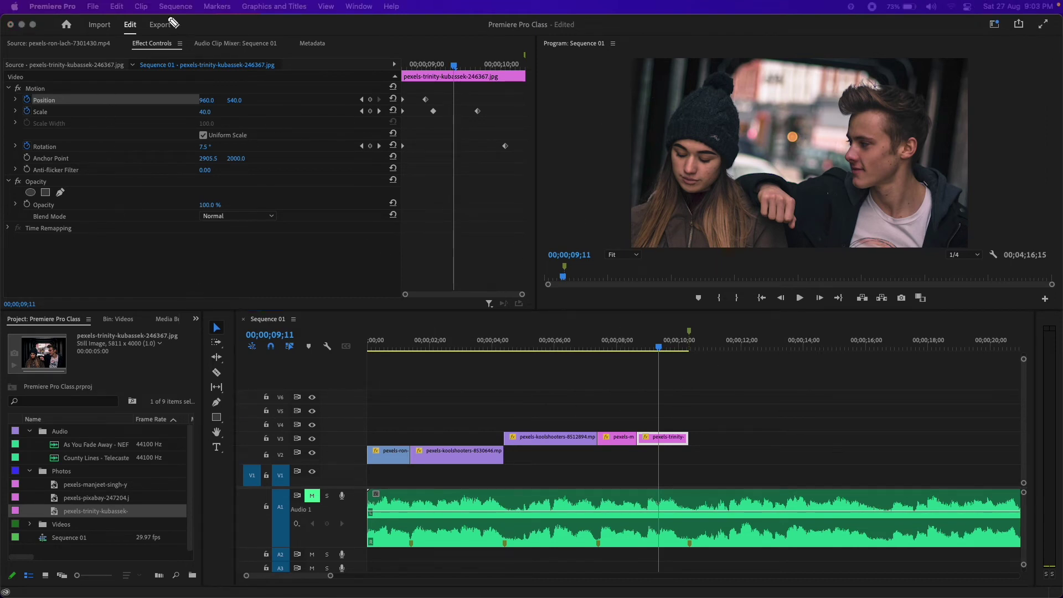
Annotate the clip's Motion, Position, Scale, Rotation, Anchor Point and Opacity settings, then clear the marks.
{"action": "mouse_move", "coordinate": [129, 40]}
{"action": "left_mouse_down"}
{"action": "mouse_move", "coordinate": [171, 54]}
{"action": "mouse_move", "coordinate": [129, 41]}
{"action": "left_mouse_up"}
{"action": "left_click_drag", "start_coordinate": [17, 92], "coordinate": [57, 91]}
{"action": "mouse_move", "coordinate": [28, 104]}
{"action": "left_mouse_down"}
{"action": "mouse_move", "coordinate": [59, 102]}
{"action": "mouse_move", "coordinate": [61, 114]}
{"action": "left_mouse_up"}
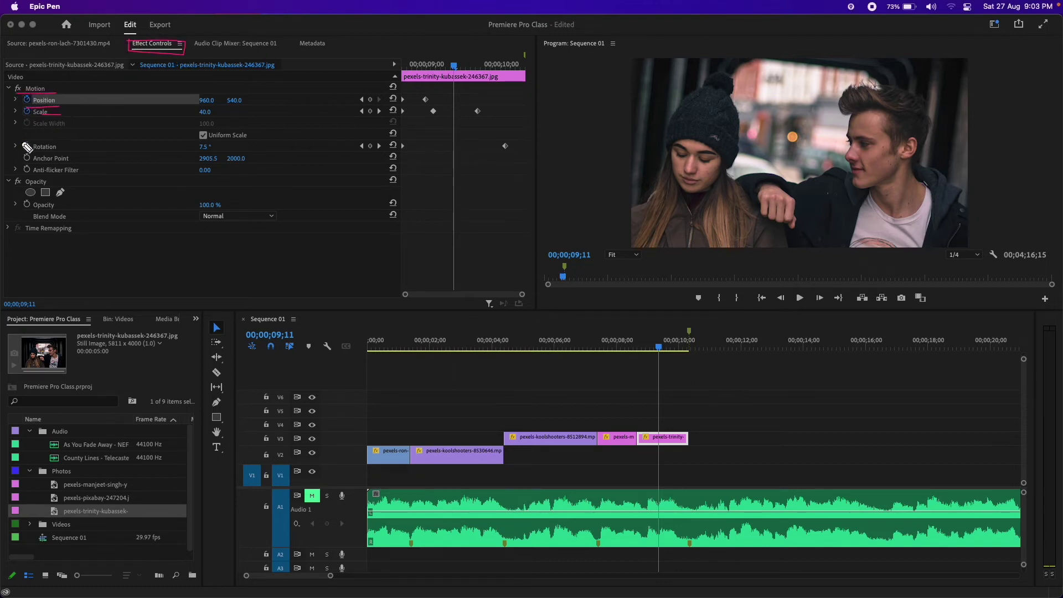
{"action": "mouse_move", "coordinate": [25, 147]}
{"action": "left_mouse_down"}
{"action": "mouse_move", "coordinate": [64, 147]}
{"action": "mouse_move", "coordinate": [70, 161]}
{"action": "left_mouse_up"}
{"action": "left_click_drag", "start_coordinate": [17, 187], "coordinate": [78, 188]}
{"action": "left_click_drag", "start_coordinate": [25, 208], "coordinate": [79, 220]}
{"action": "key", "text": "super+shift+c"}
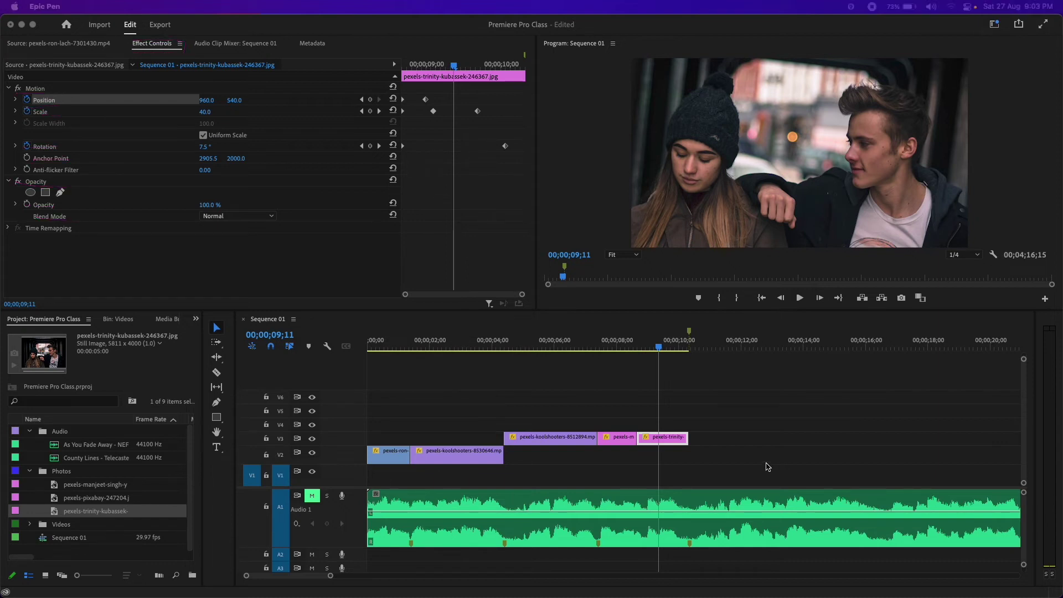
Move the playhead to 00;00;10;09, the last frame of video in the sequence.
{"action": "left_click", "coordinate": [536, 397]}
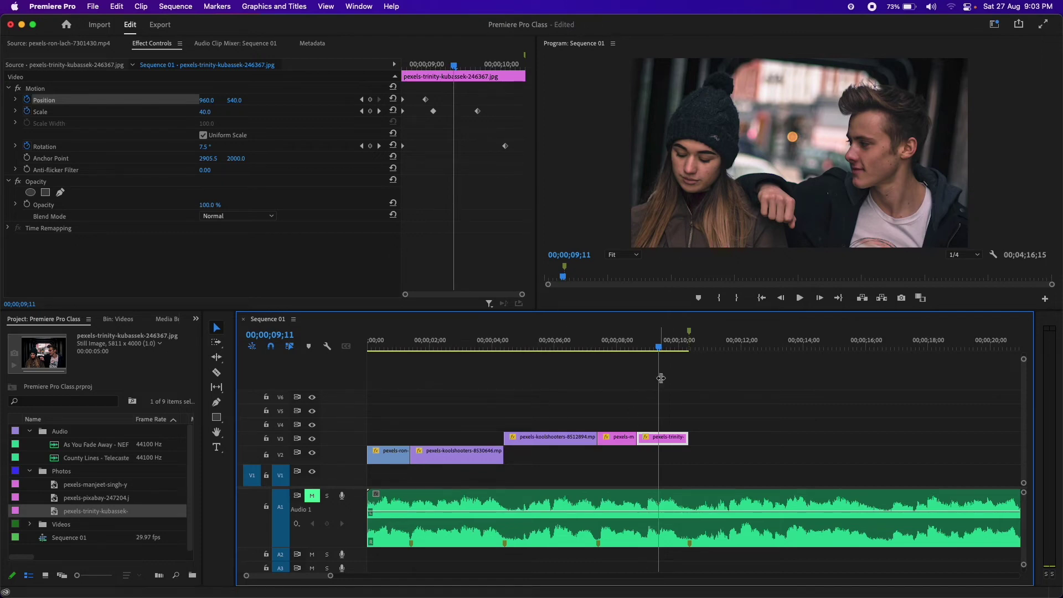
{"action": "left_click_drag", "start_coordinate": [660, 349], "coordinate": [571, 349]}
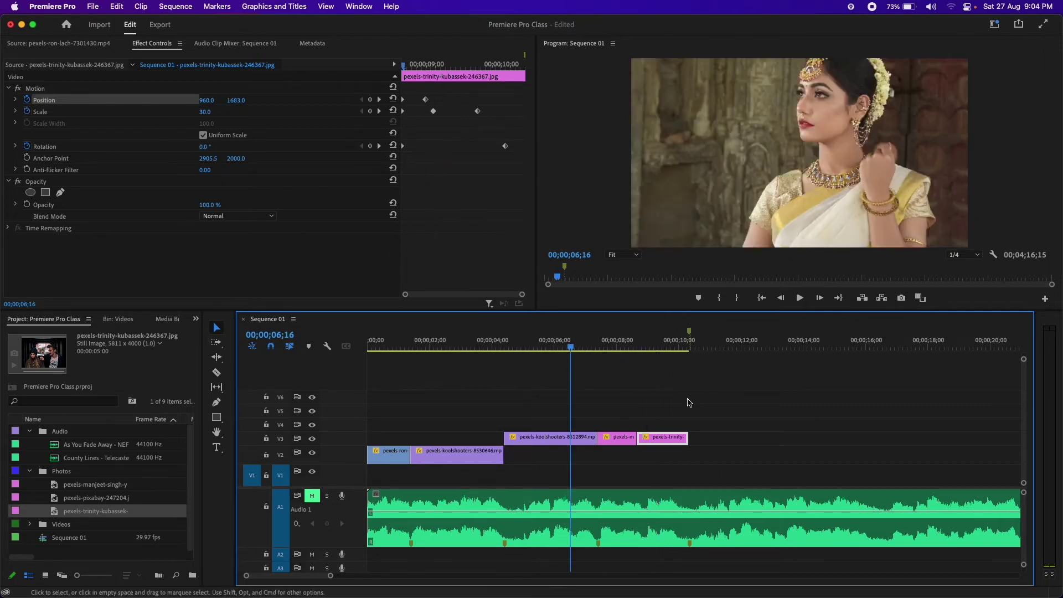
{"action": "left_click", "coordinate": [690, 348]}
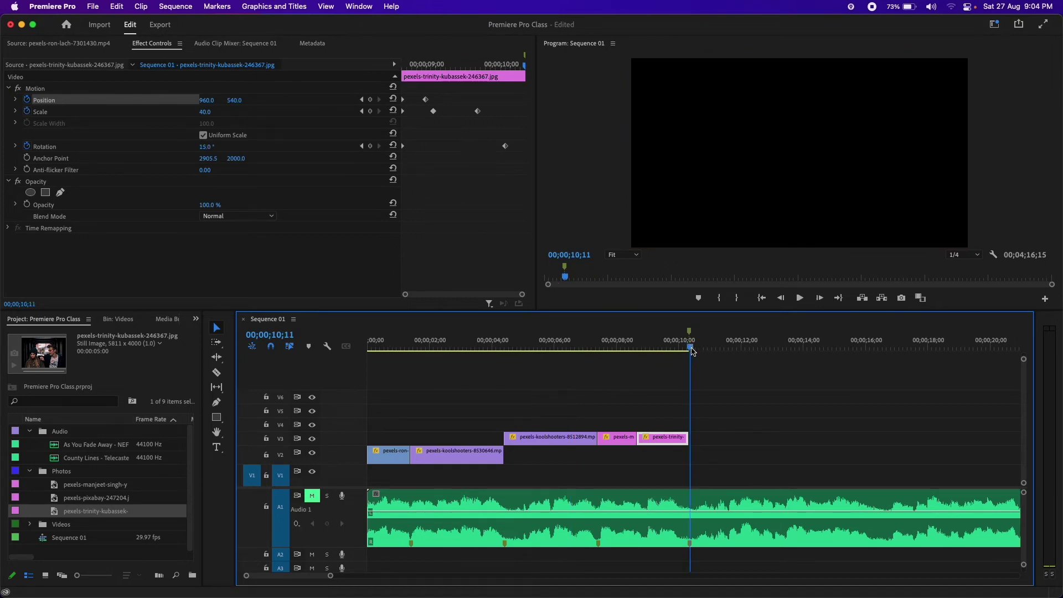
{"action": "left_click", "coordinate": [688, 348]}
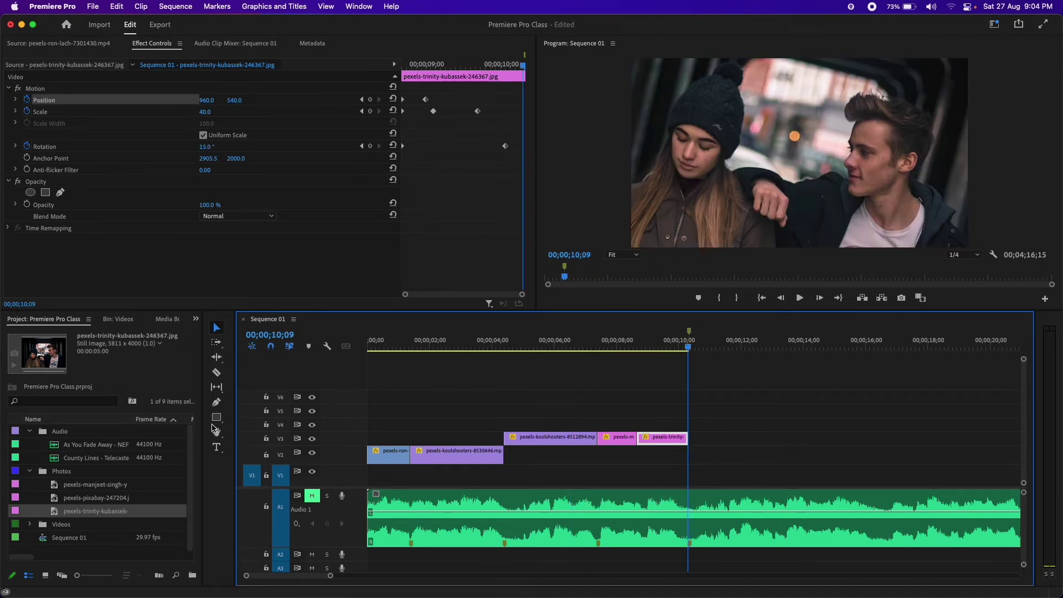
Cut the music at 00;00;10;09, delete the part past the video, and save the project.
{"action": "left_click", "coordinate": [216, 371]}
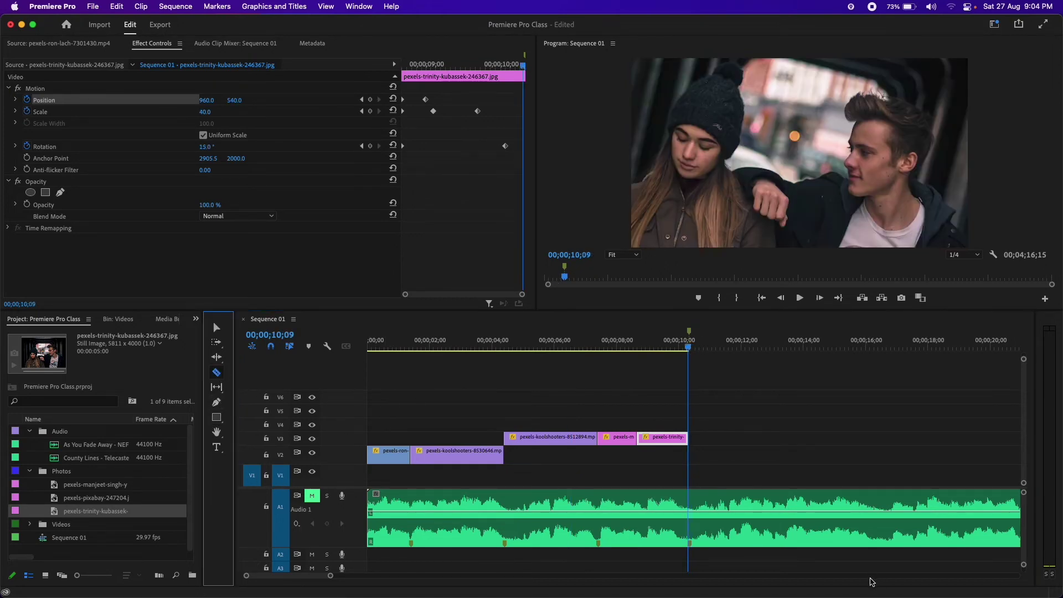
{"action": "left_click", "coordinate": [687, 509]}
{"action": "key", "text": "v"}
{"action": "left_click", "coordinate": [757, 502]}
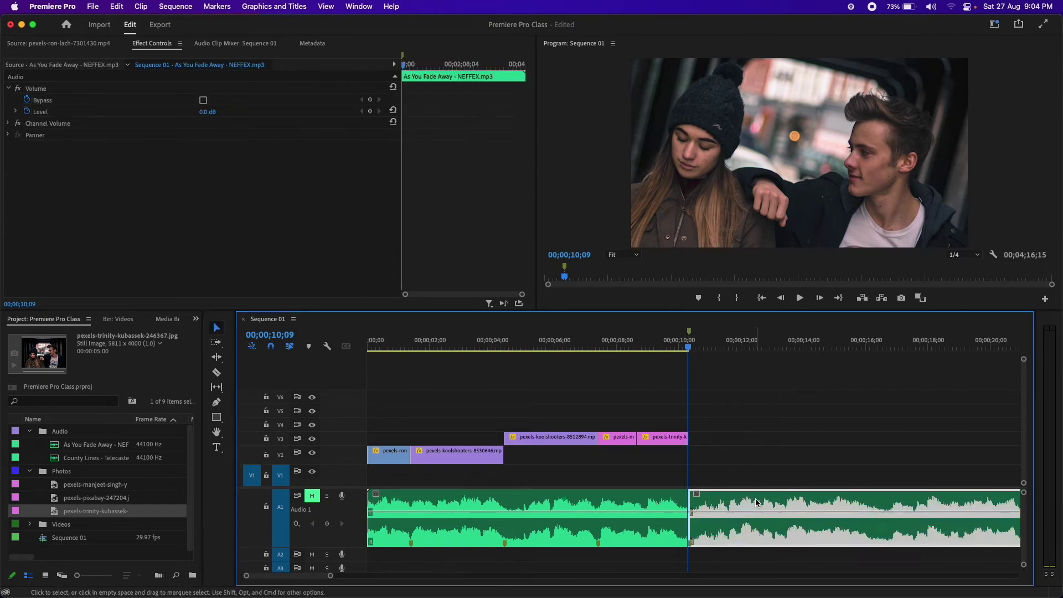
{"action": "key", "text": "Delete"}
{"action": "key", "text": "super+s"}
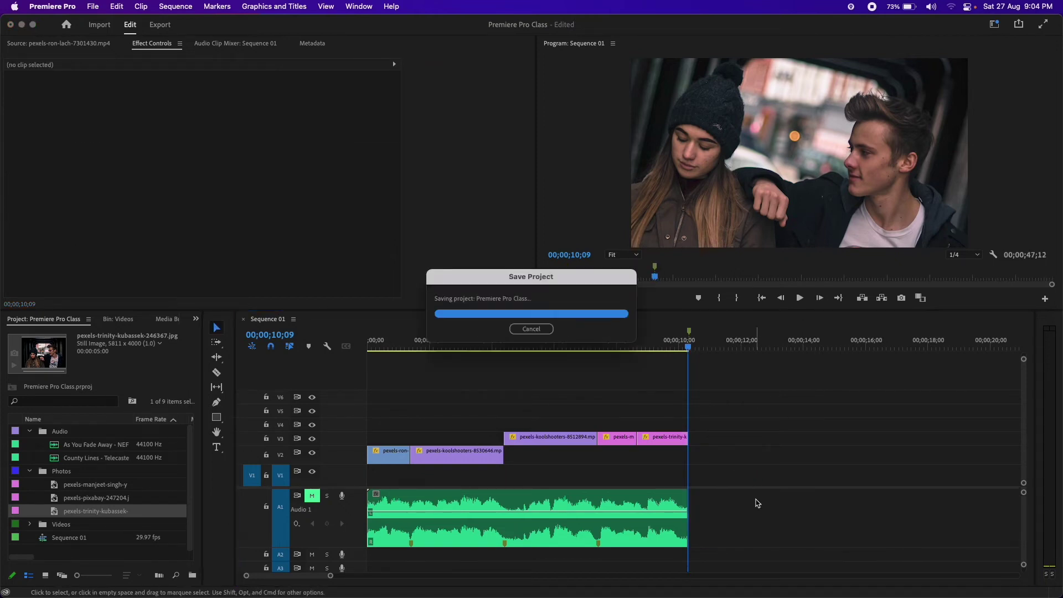
Select the koolshooters rooftop clip on V3 at 00;00;05;03 and preview it playing.
{"action": "left_click", "coordinate": [454, 355]}
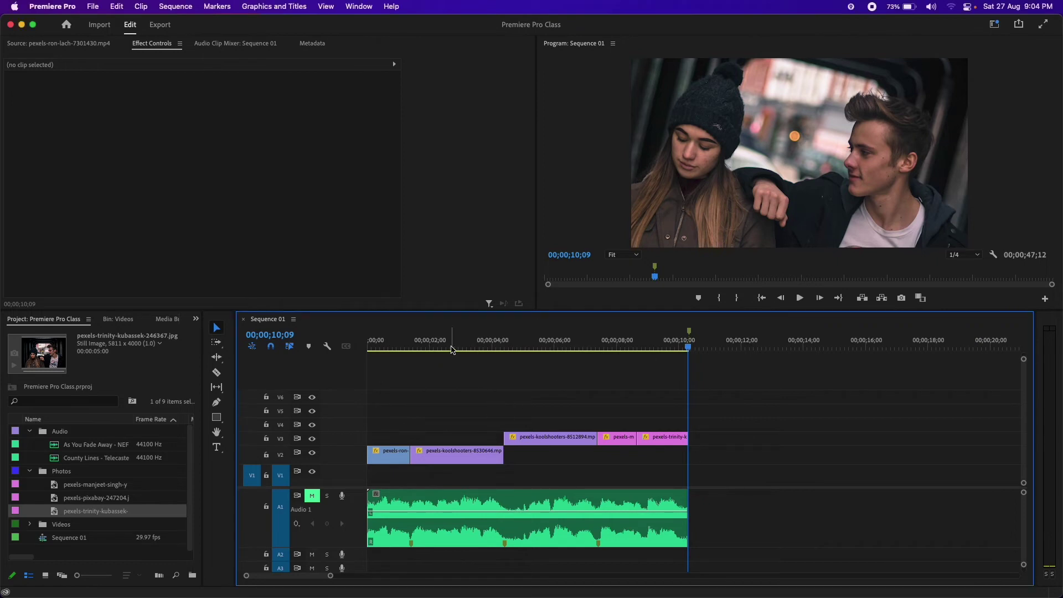
{"action": "left_click", "coordinate": [459, 347]}
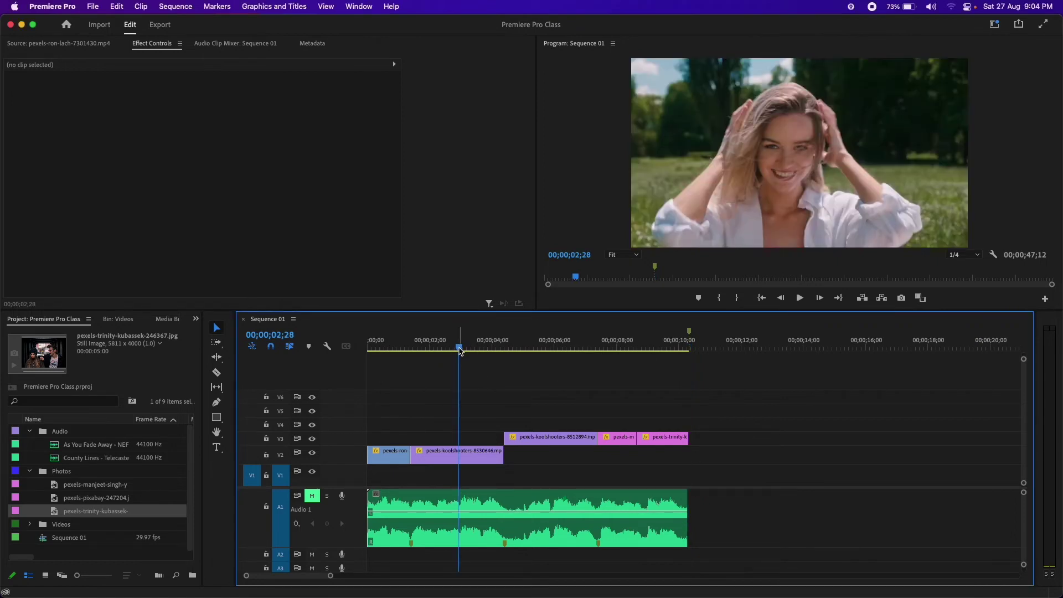
{"action": "left_click_drag", "start_coordinate": [459, 347], "coordinate": [526, 347]}
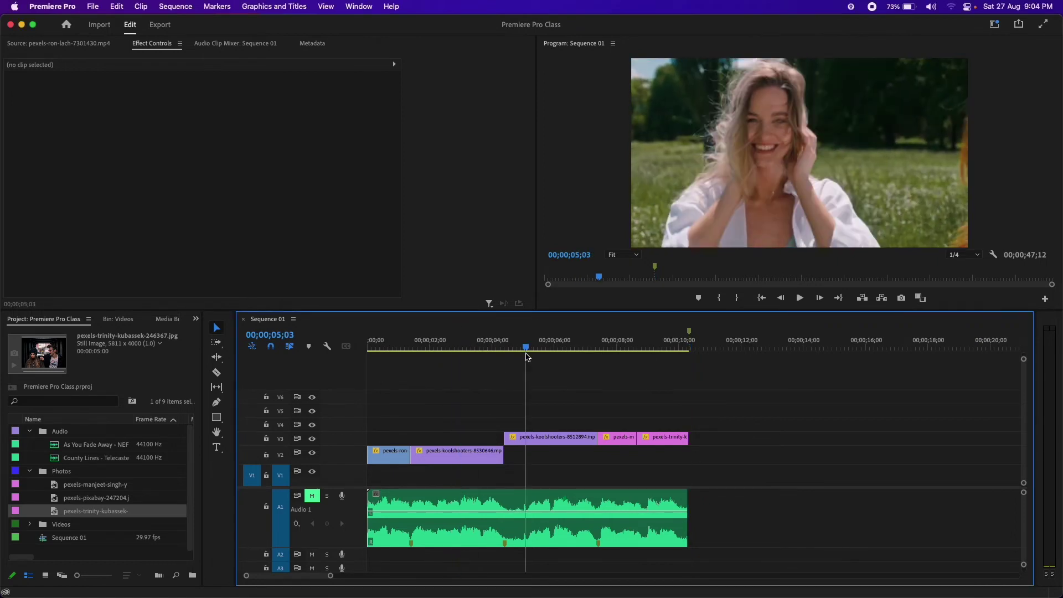
{"action": "left_click", "coordinate": [565, 443]}
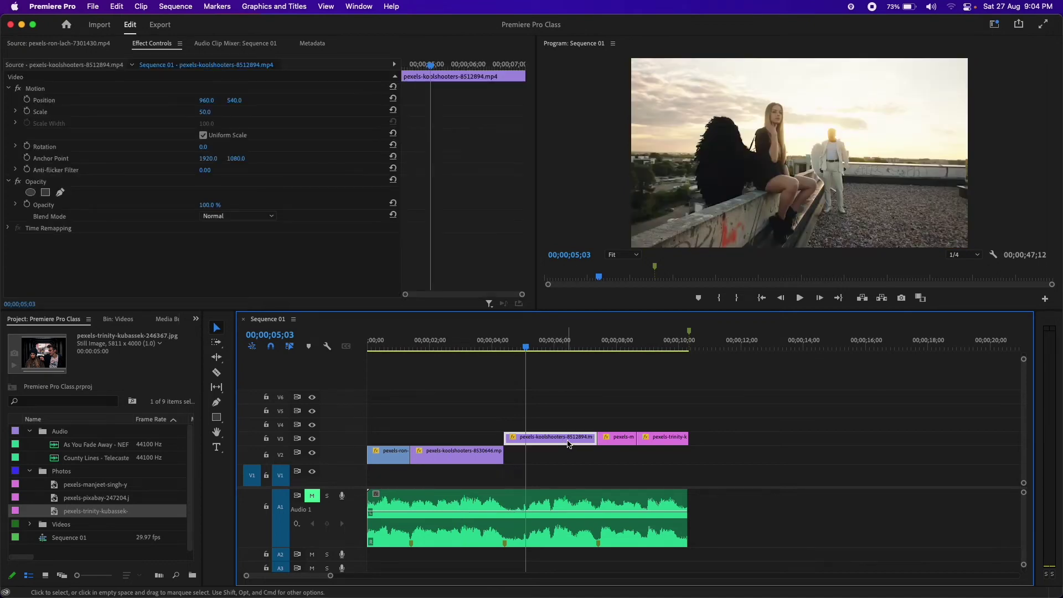
{"action": "key", "text": "space"}
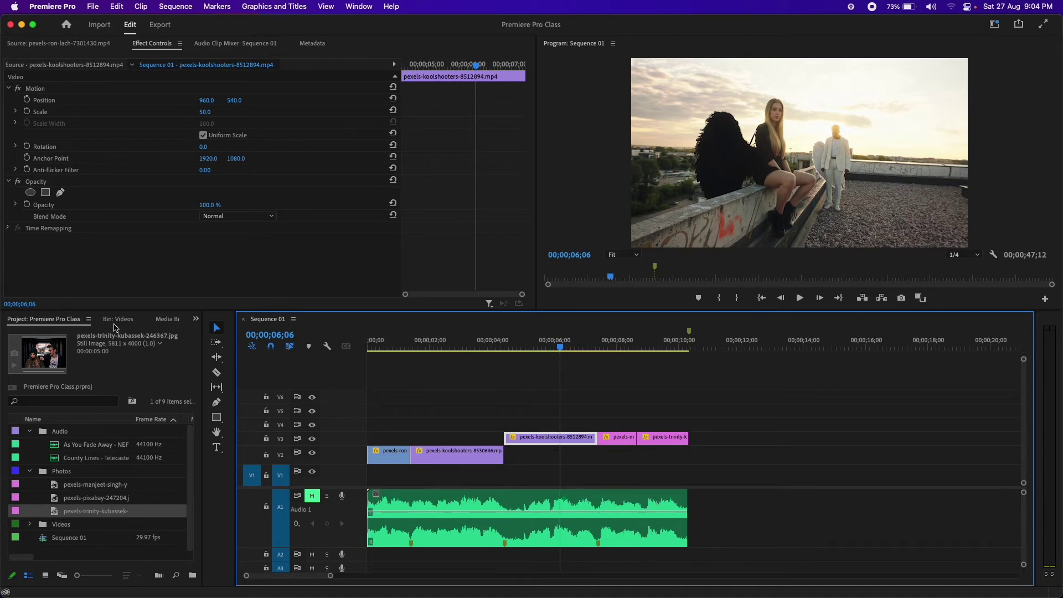
Find Warp Stabilizer by searching 'war' in Effects and apply it to the koolshooters V3 clip.
{"action": "left_click", "coordinate": [195, 319]}
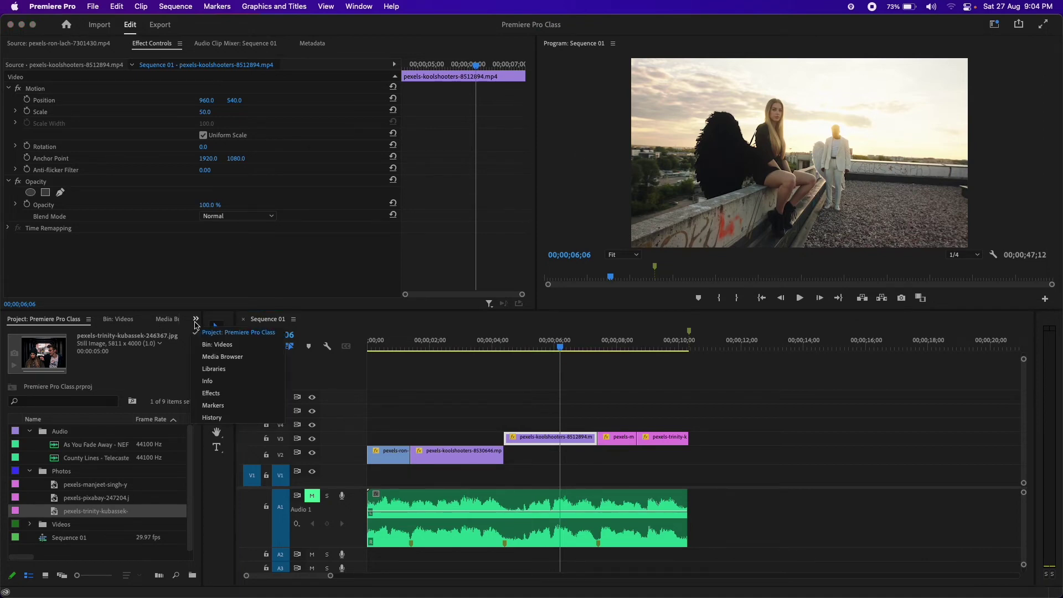
{"action": "left_click", "coordinate": [211, 394]}
{"action": "left_click", "coordinate": [51, 333]}
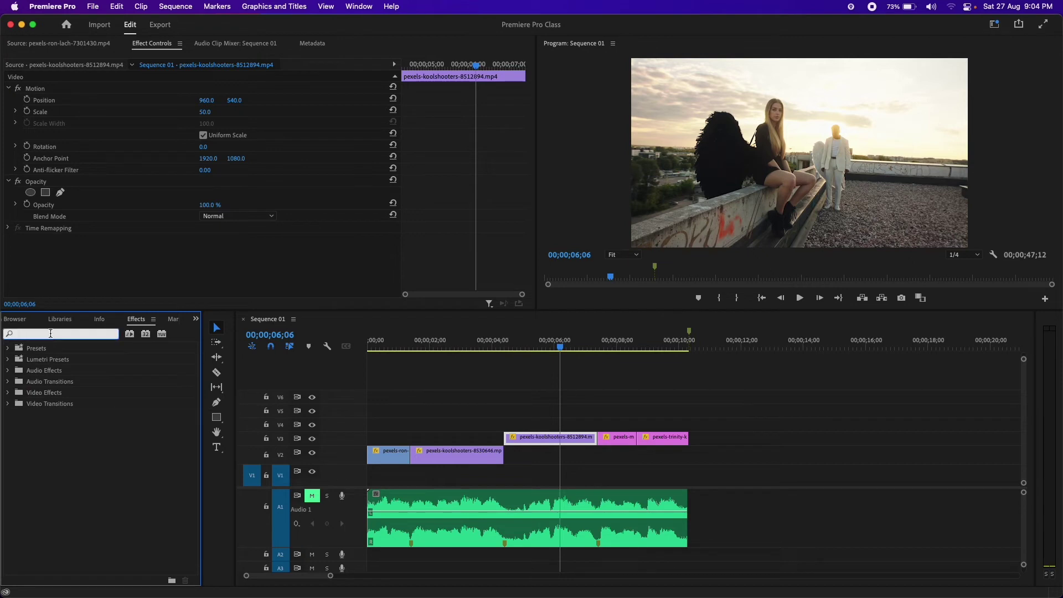
{"action": "type", "text": "war"}
{"action": "left_click_drag", "start_coordinate": [64, 416], "coordinate": [531, 437]}
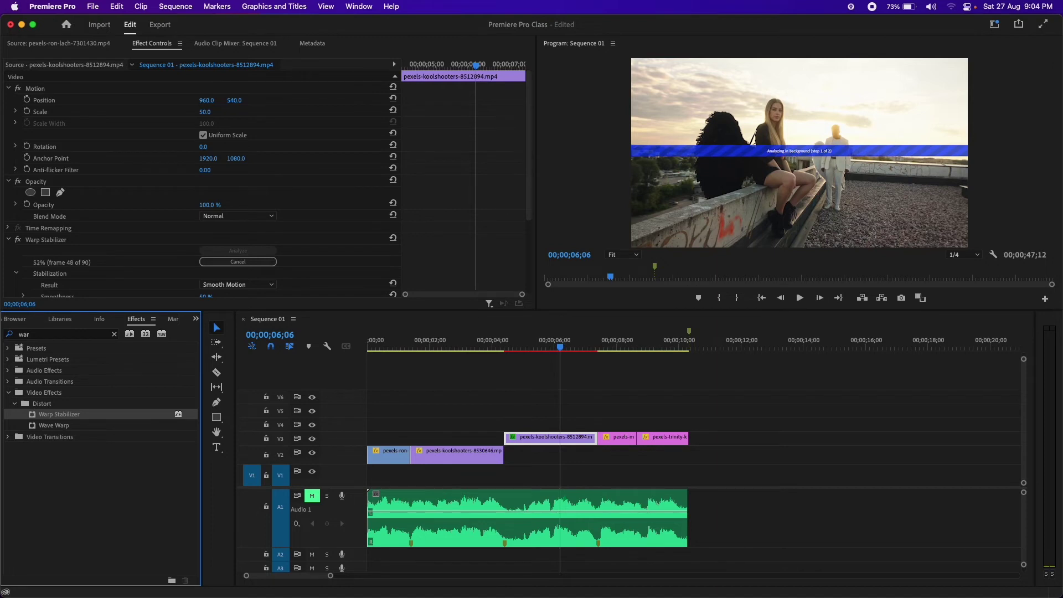
Annotate the stabilization analysis progress and the analysed timeline stretch, then clear the annotations.
{"action": "mouse_move", "coordinate": [29, 259]}
{"action": "left_mouse_down"}
{"action": "mouse_move", "coordinate": [78, 274]}
{"action": "mouse_move", "coordinate": [30, 273]}
{"action": "left_mouse_up"}
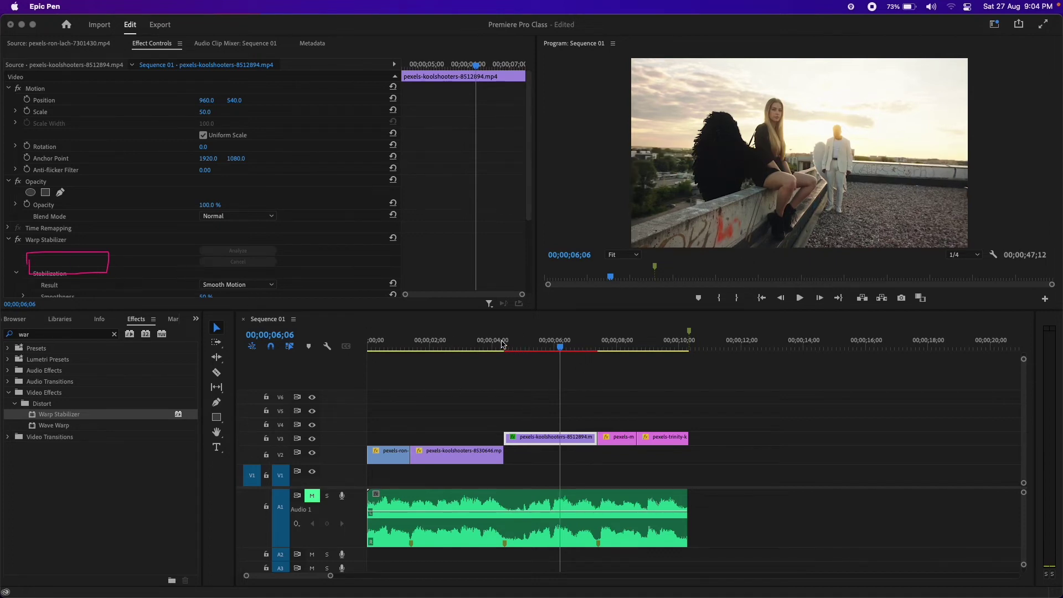
{"action": "left_click_drag", "start_coordinate": [503, 344], "coordinate": [554, 342]}
{"action": "left_click_drag", "start_coordinate": [488, 332], "coordinate": [626, 367]}
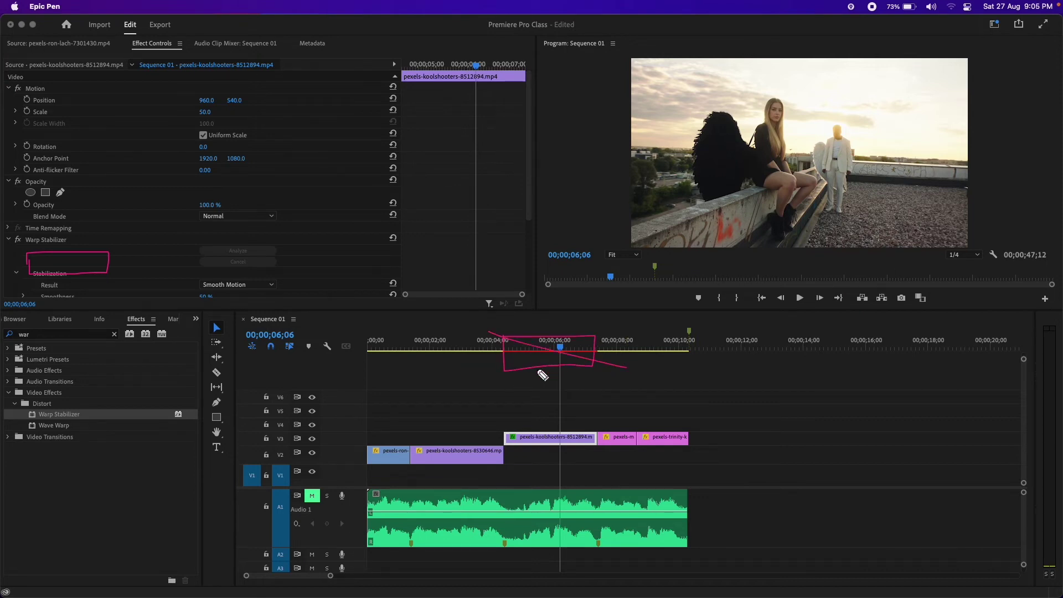
{"action": "left_click_drag", "start_coordinate": [524, 362], "coordinate": [579, 339]}
{"action": "key", "text": "ctrl+shift+z"}
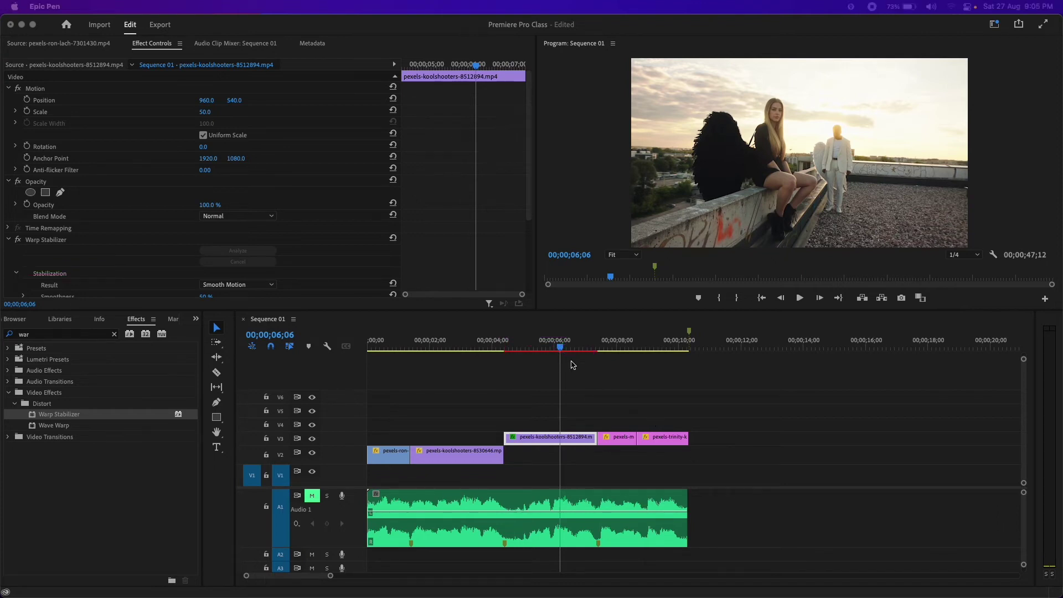
Scrub through the stabilized rooftop shot and render that section for smooth playback.
{"action": "left_click_drag", "start_coordinate": [561, 347], "coordinate": [526, 348]}
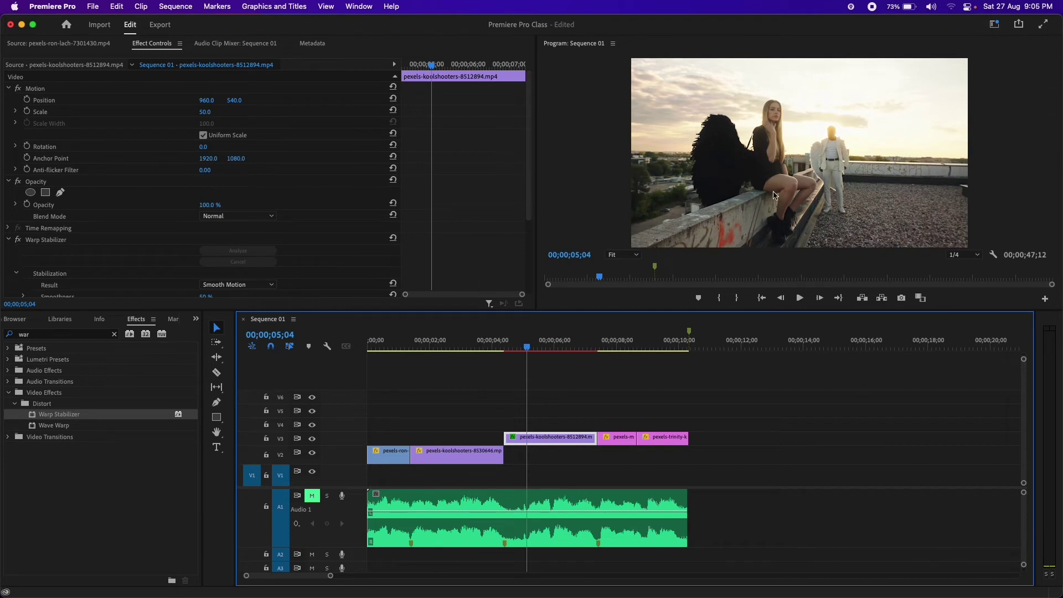
{"action": "left_click", "coordinate": [566, 347]}
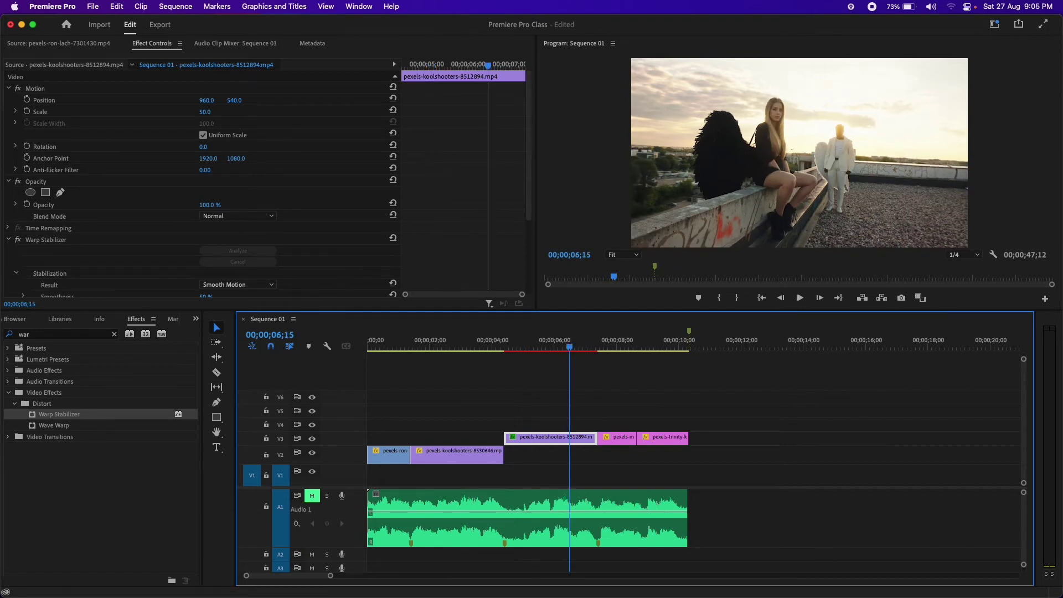
{"action": "mouse_move", "coordinate": [560, 351]}
{"action": "left_mouse_down"}
{"action": "mouse_move", "coordinate": [590, 353]}
{"action": "mouse_move", "coordinate": [539, 348]}
{"action": "left_mouse_up"}
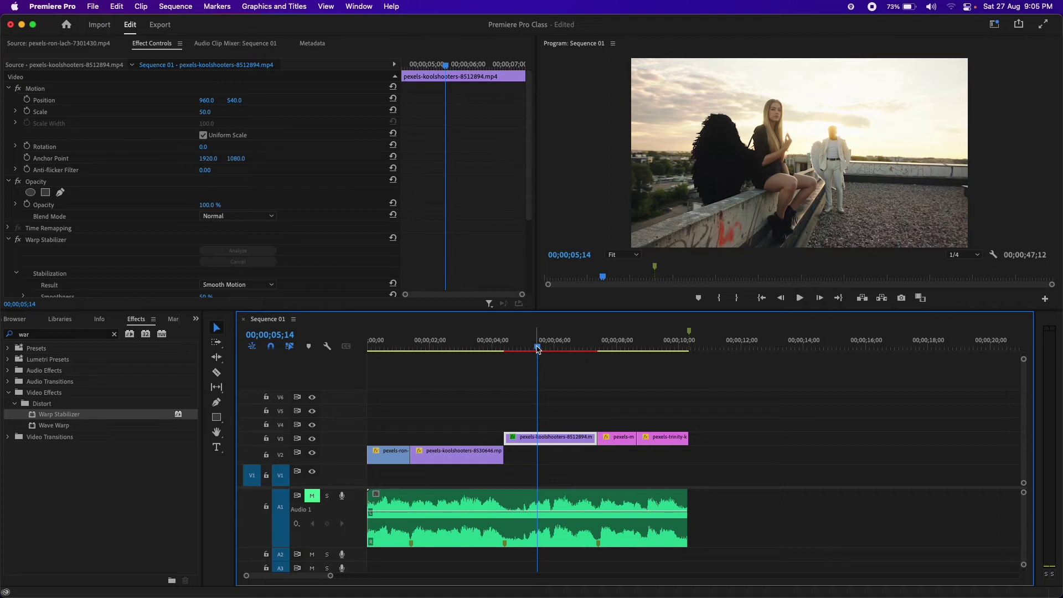
{"action": "left_click_drag", "start_coordinate": [537, 349], "coordinate": [555, 349]}
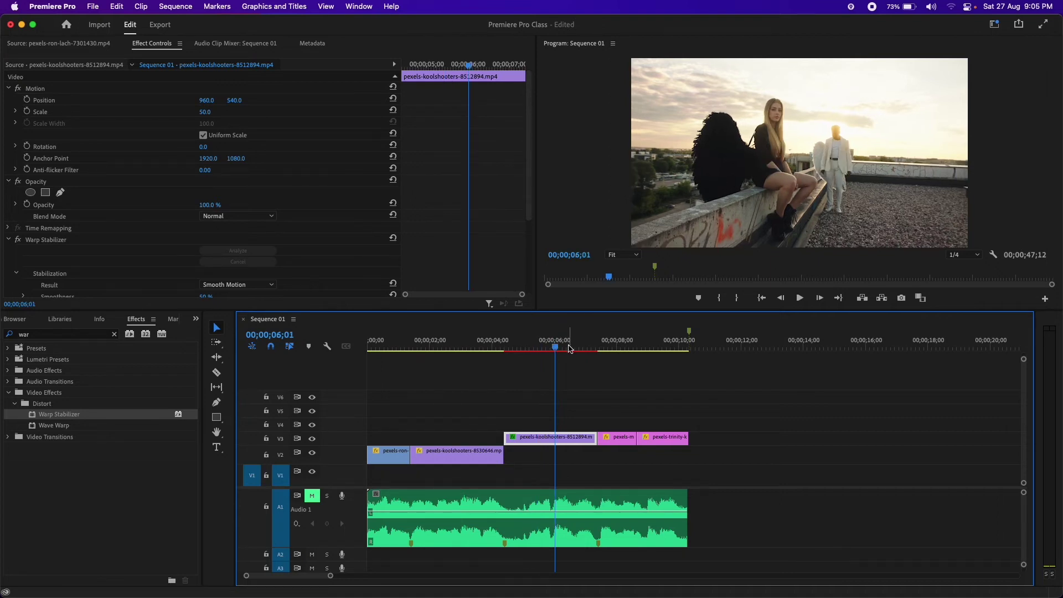
{"action": "key", "text": "Return"}
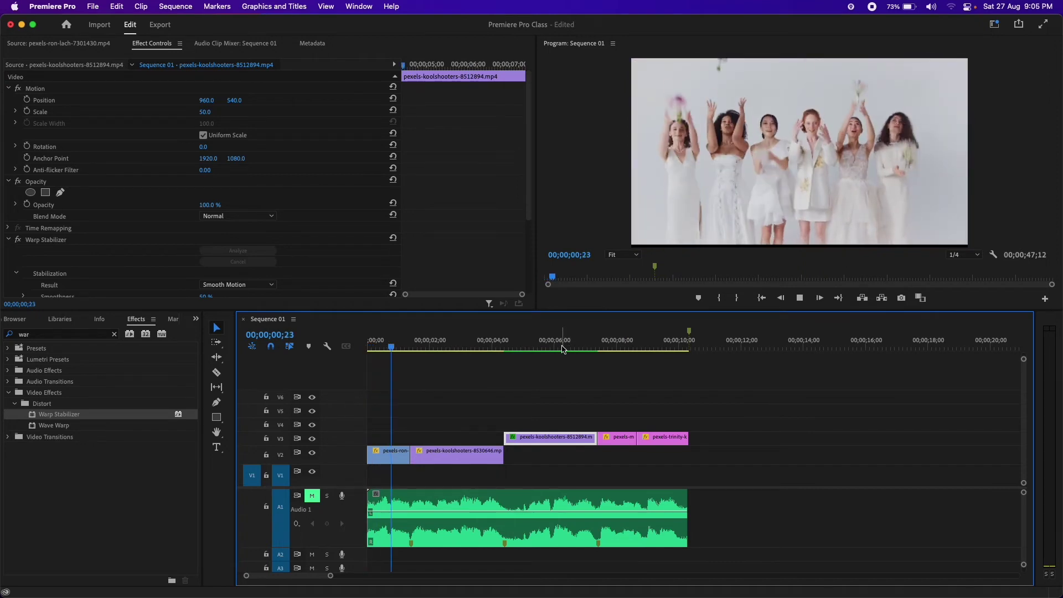
Play back the rooftop clip from 00;00;04;09 and select the Warp Stabilizer effect.
{"action": "left_click", "coordinate": [502, 344]}
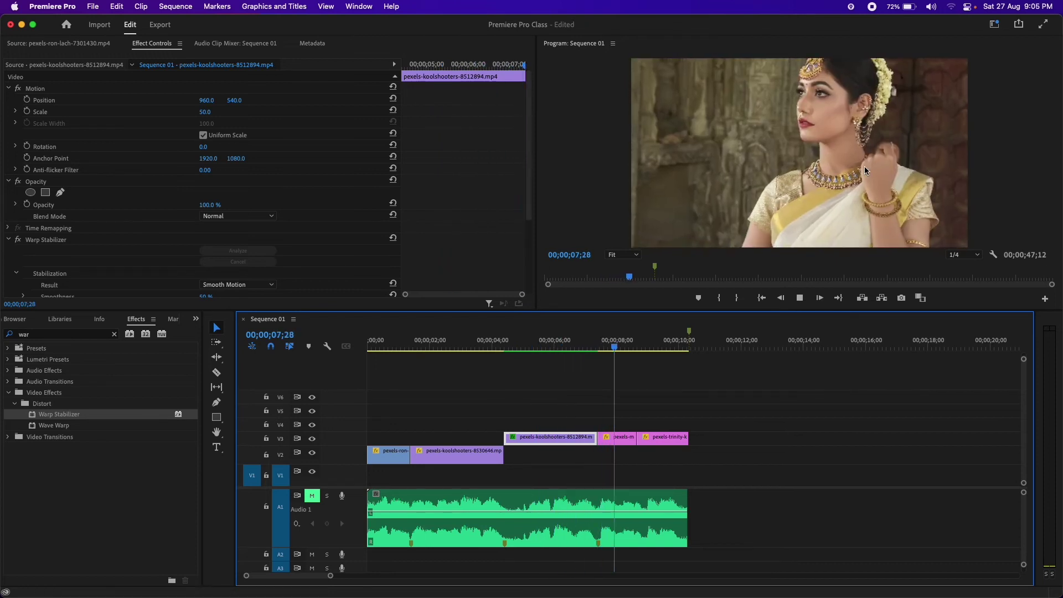
{"action": "left_click", "coordinate": [523, 346]}
{"action": "key", "text": "space"}
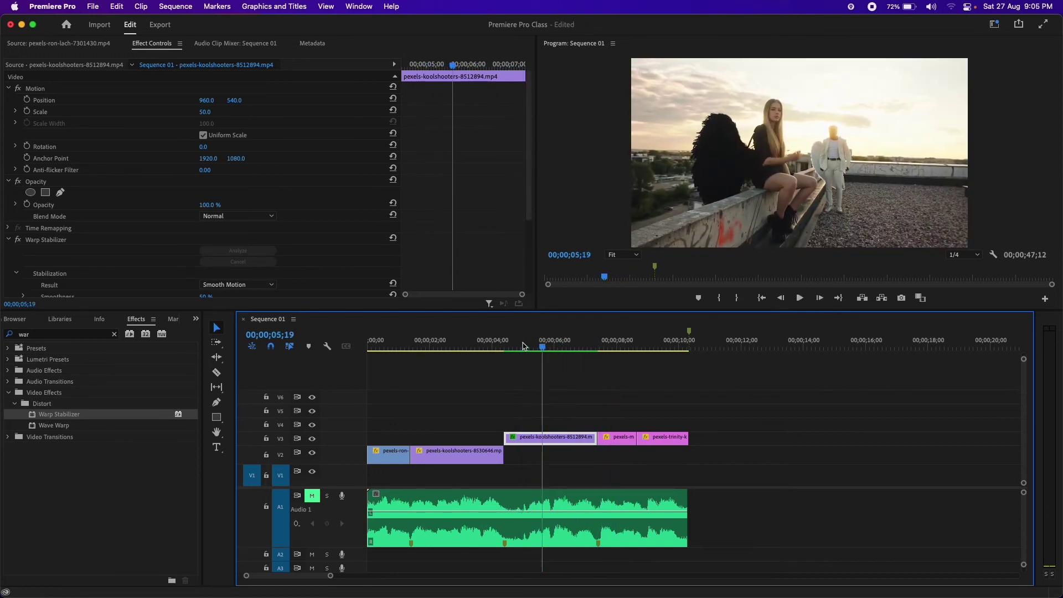
{"action": "left_click", "coordinate": [57, 244]}
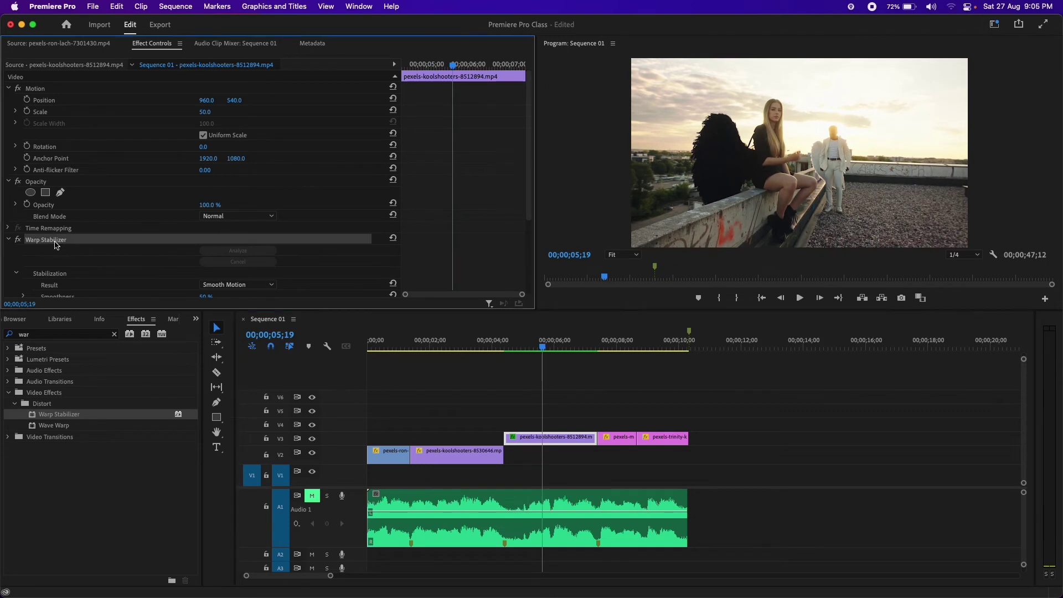
Remove Warp Stabilizer from the rooftop clip and play the section near 05;17 without it.
{"action": "right_click", "coordinate": [44, 244]}
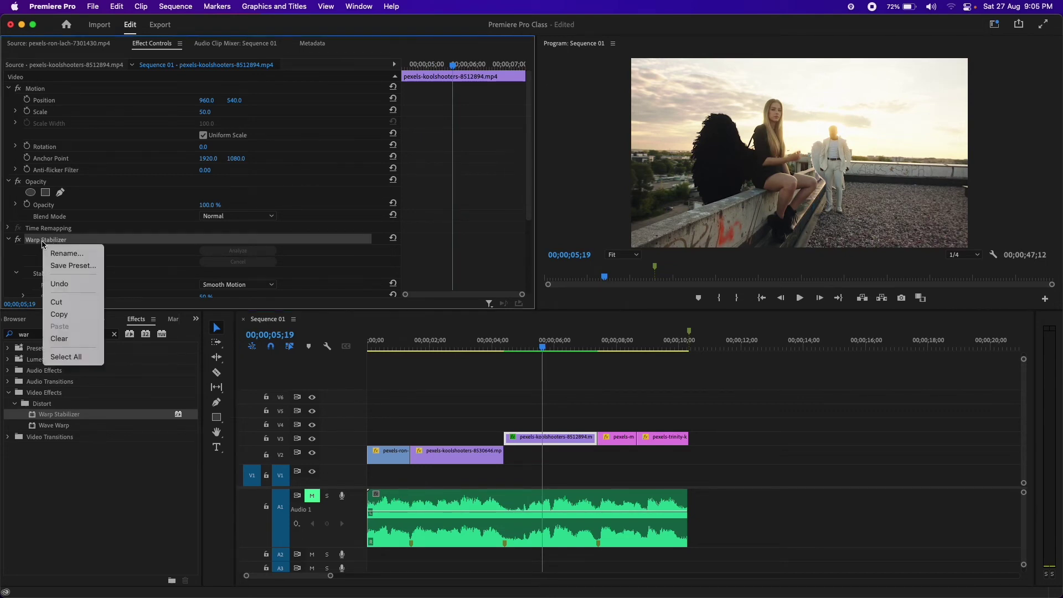
{"action": "left_click", "coordinate": [66, 345]}
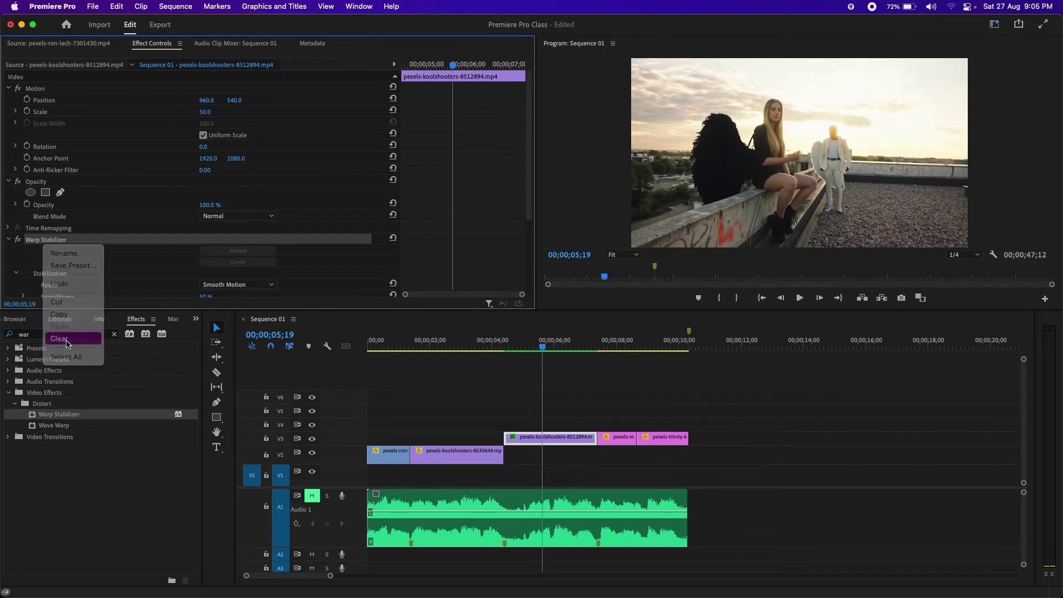
{"action": "left_click", "coordinate": [531, 350]}
{"action": "key", "text": "space"}
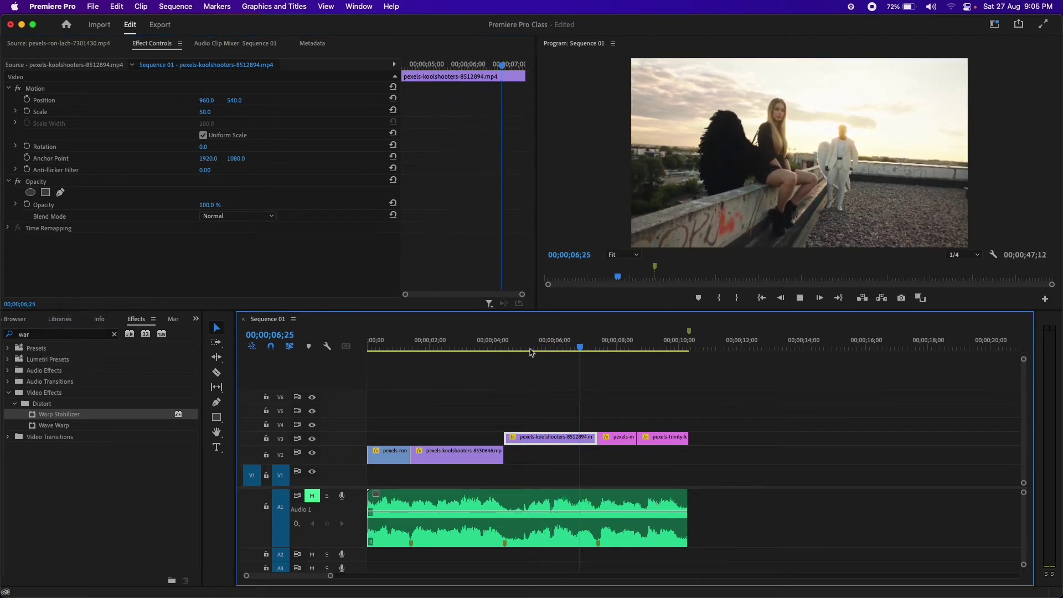
{"action": "key", "text": "space"}
Restore Warp Stabilizer with undo and play the stabilized section from about 04;12.
{"action": "left_click", "coordinate": [506, 347]}
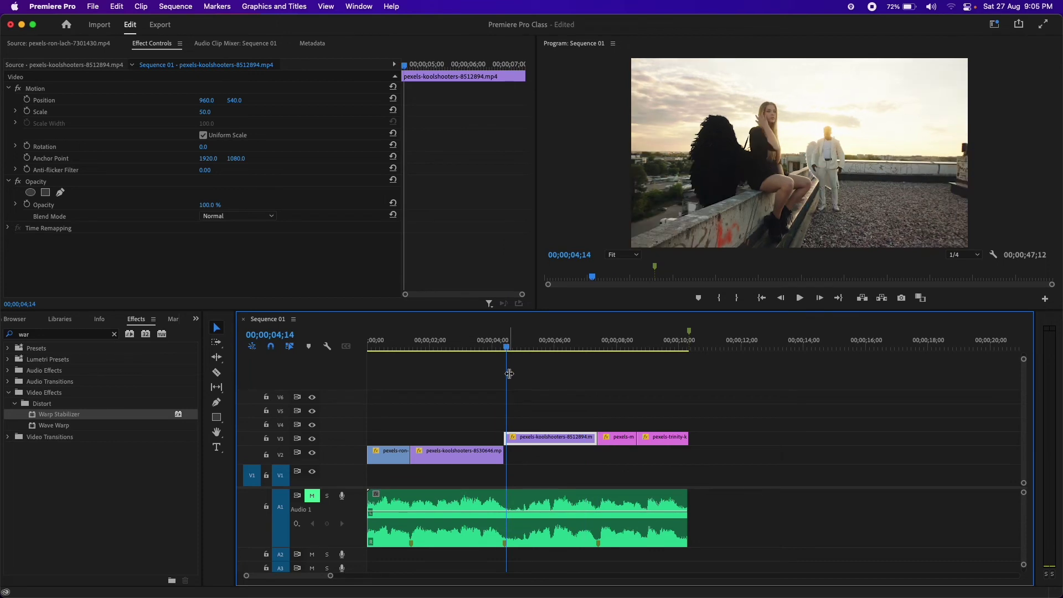
{"action": "key", "text": "super+z"}
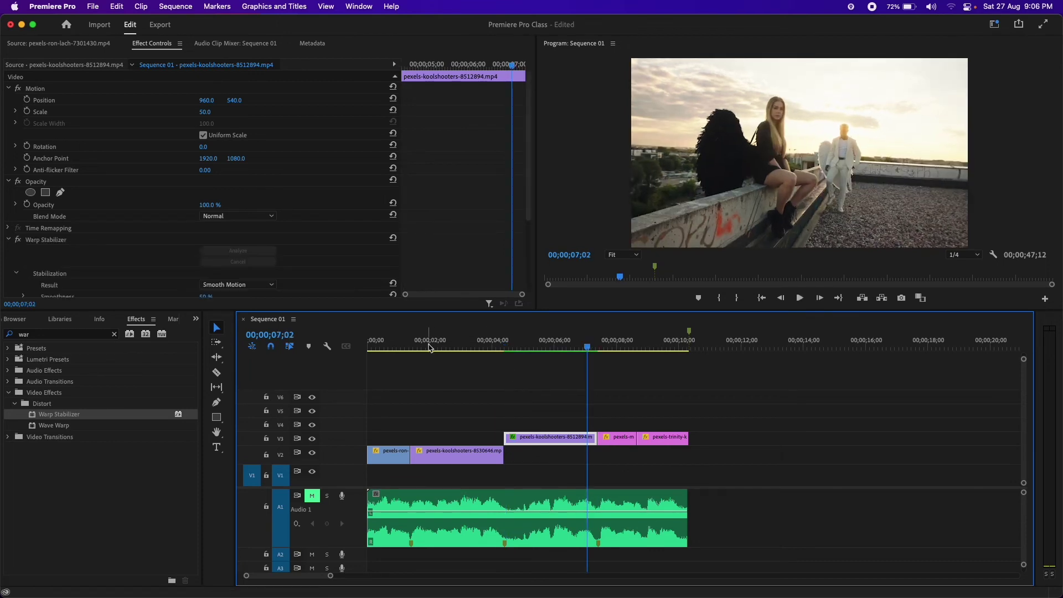
{"action": "left_click", "coordinate": [507, 347]}
{"action": "key", "text": "space"}
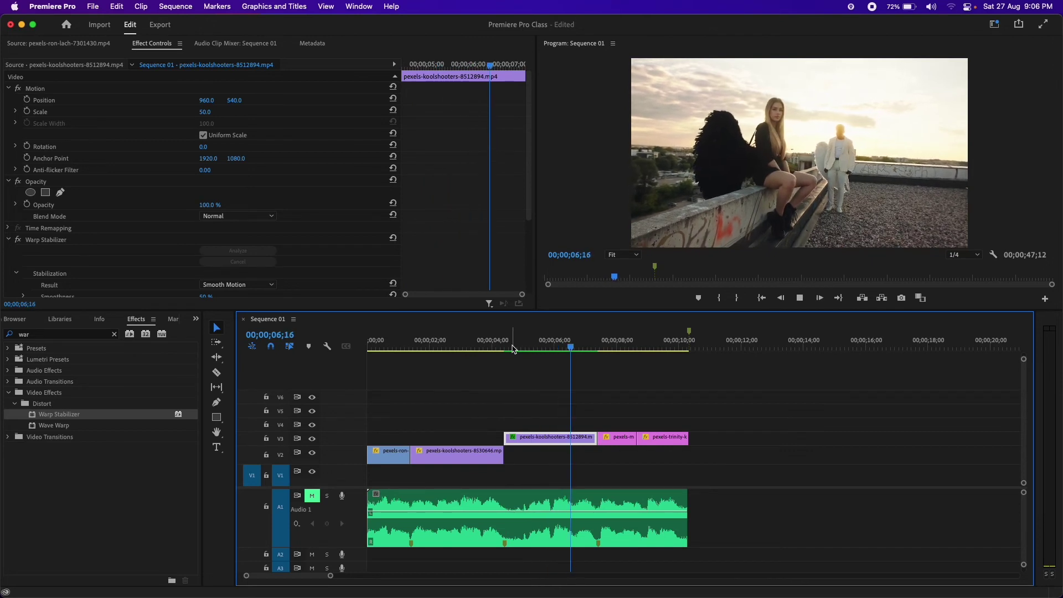
{"action": "left_click", "coordinate": [542, 347]}
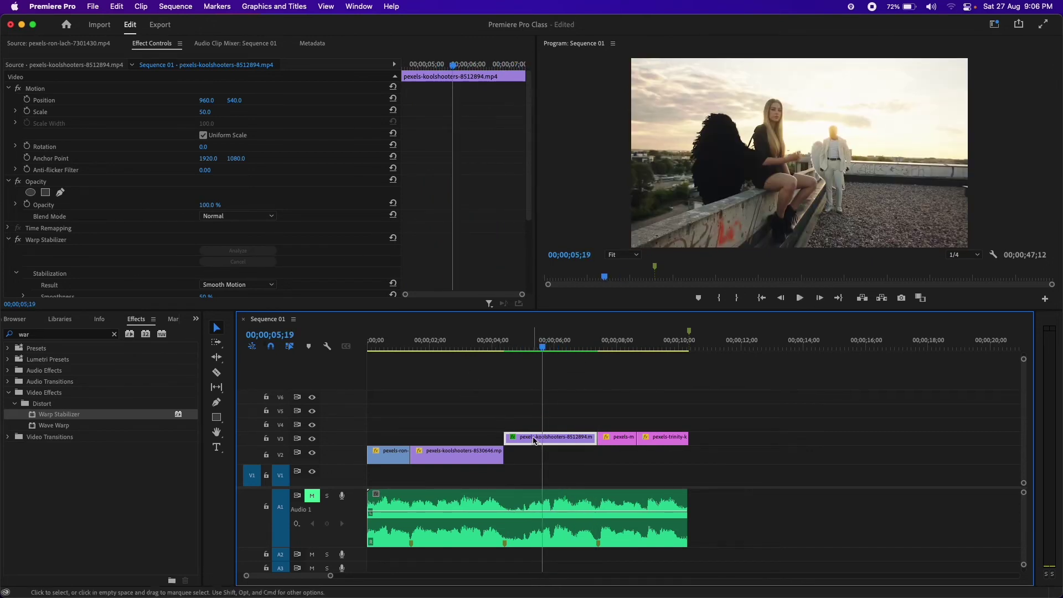
Duplicate the rooftop clip onto V4 and apply Gaussian Blur, found by searching 'blur'.
{"action": "left_click_drag", "start_coordinate": [534, 441], "coordinate": [524, 427]}
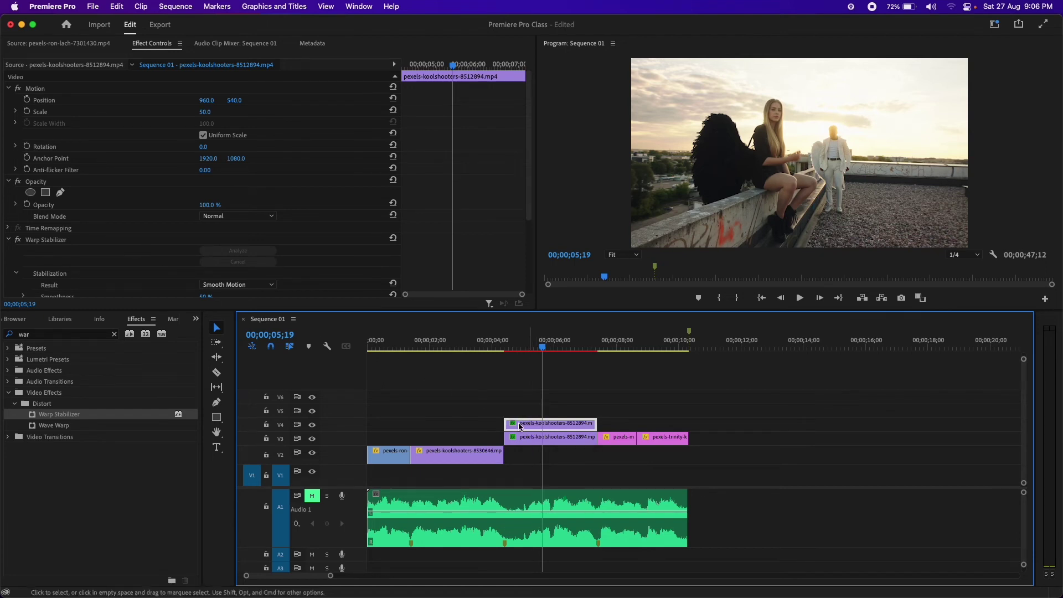
{"action": "left_click", "coordinate": [43, 336]}
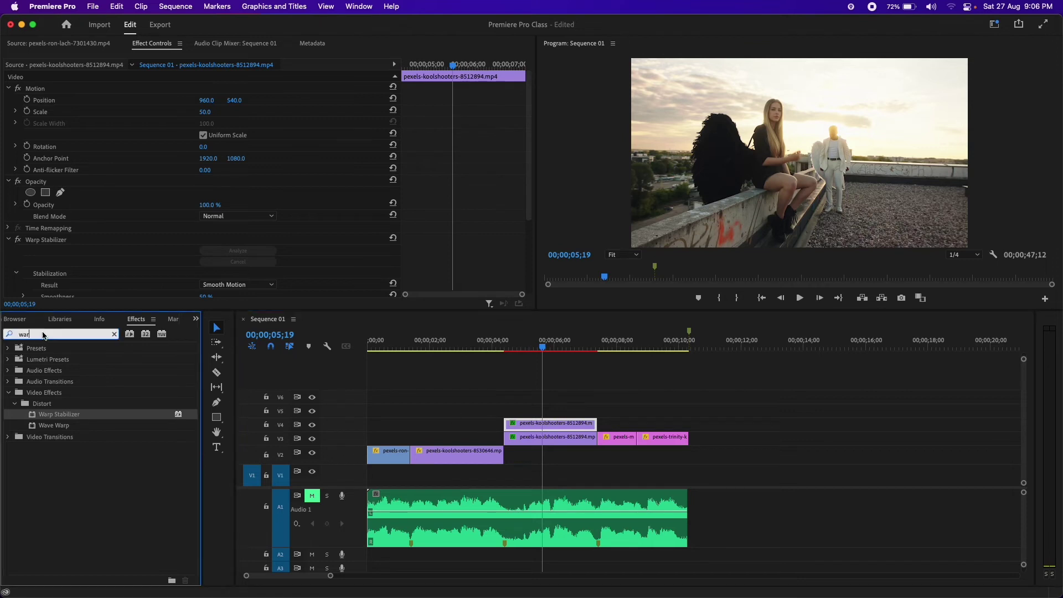
{"action": "left_click", "coordinate": [114, 334]}
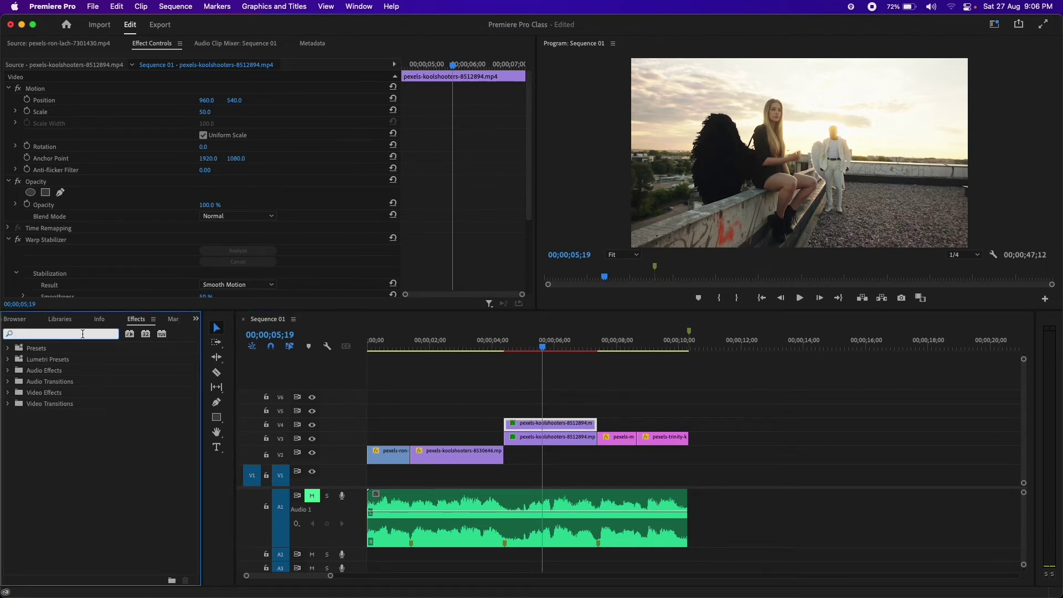
{"action": "type", "text": "blur"}
{"action": "left_click_drag", "start_coordinate": [60, 474], "coordinate": [527, 426]}
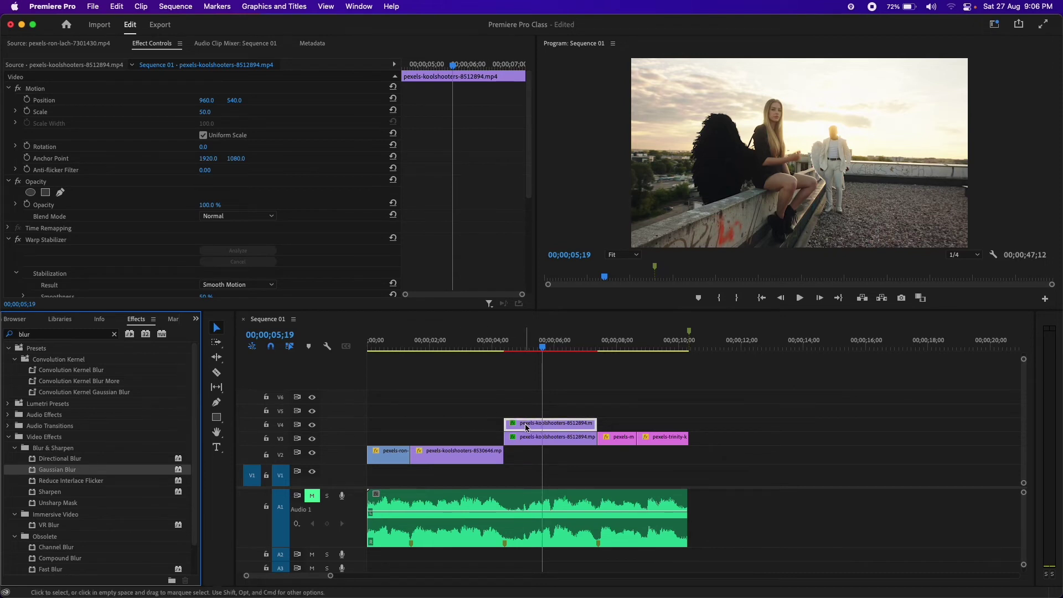
Set the Gaussian Blur Blurriness to 27.
{"action": "scroll", "coordinate": [100, 207], "scroll_direction": "down", "scroll_amount": 5}
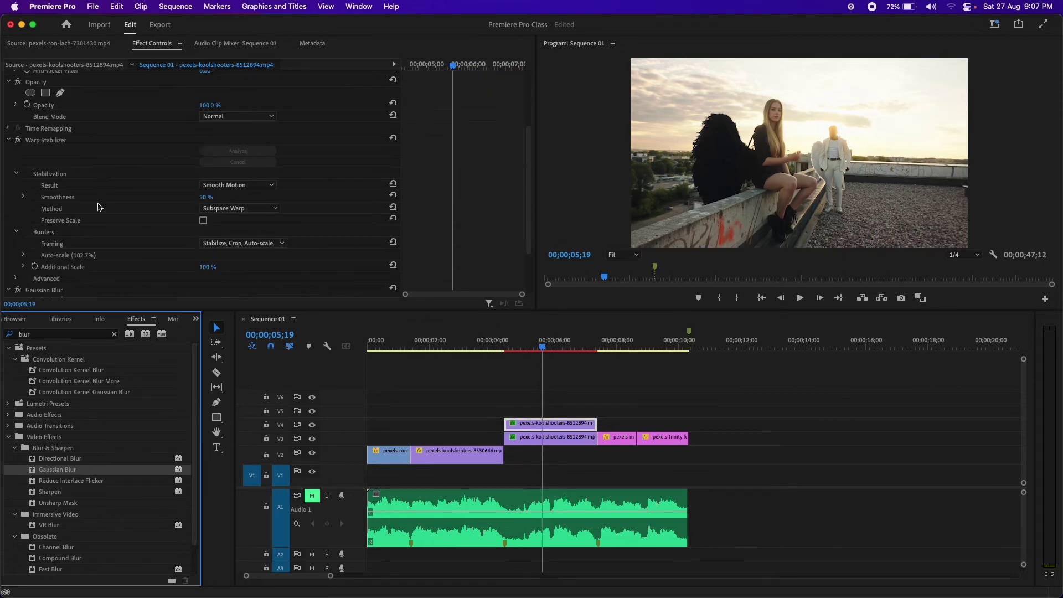
{"action": "scroll", "coordinate": [99, 207], "scroll_direction": "down", "scroll_amount": 1}
{"action": "scroll", "coordinate": [100, 207], "scroll_direction": "down", "scroll_amount": 2}
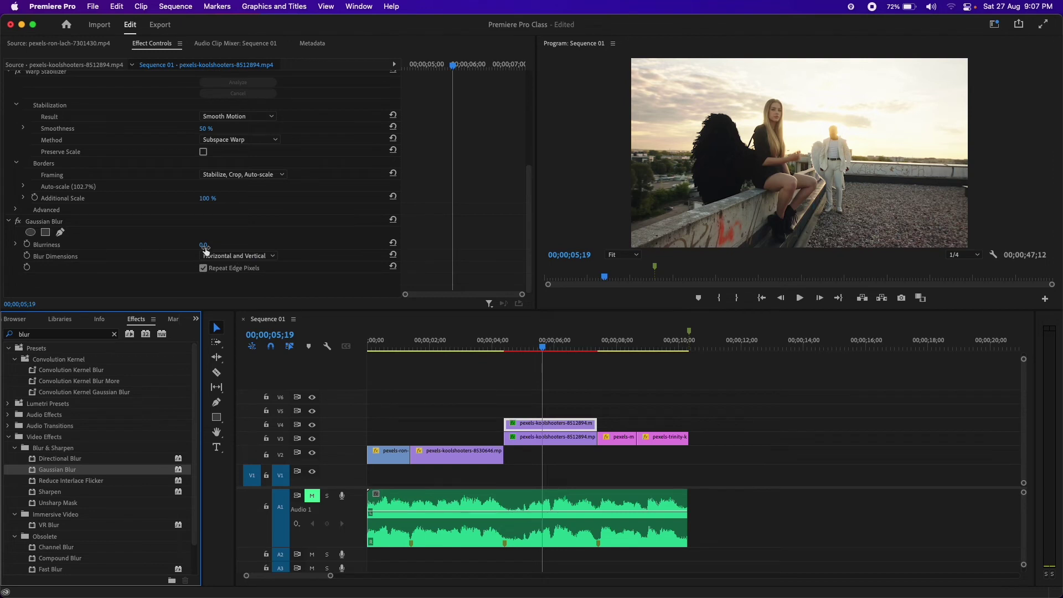
{"action": "left_click_drag", "start_coordinate": [205, 246], "coordinate": [221, 246]}
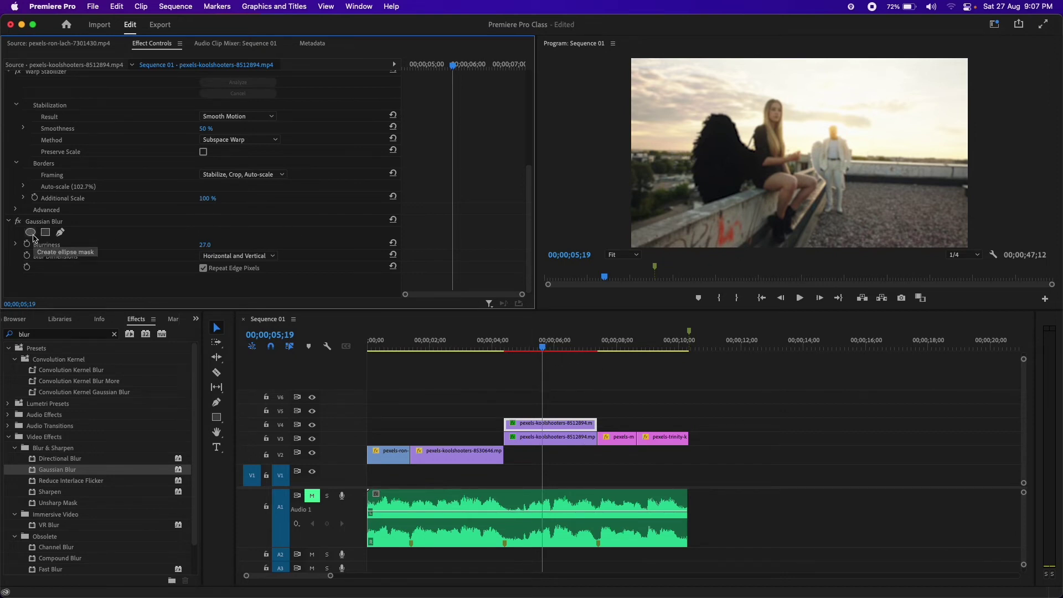
Add an ellipse mask to the blur and reshape it wider, taller and slightly rotated.
{"action": "left_click", "coordinate": [61, 233]}
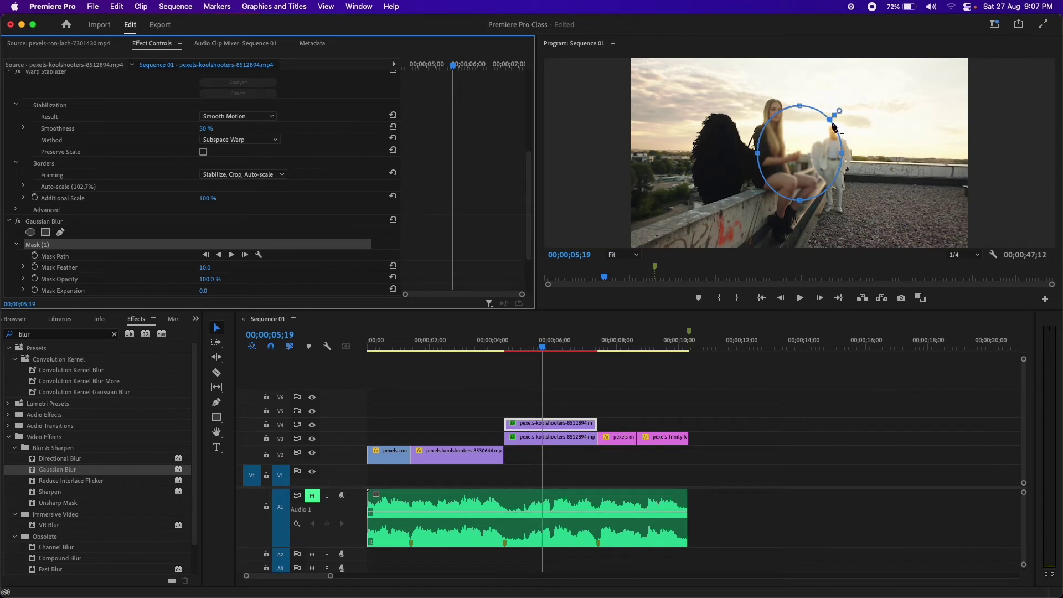
{"action": "left_click_drag", "start_coordinate": [830, 119], "coordinate": [859, 106]}
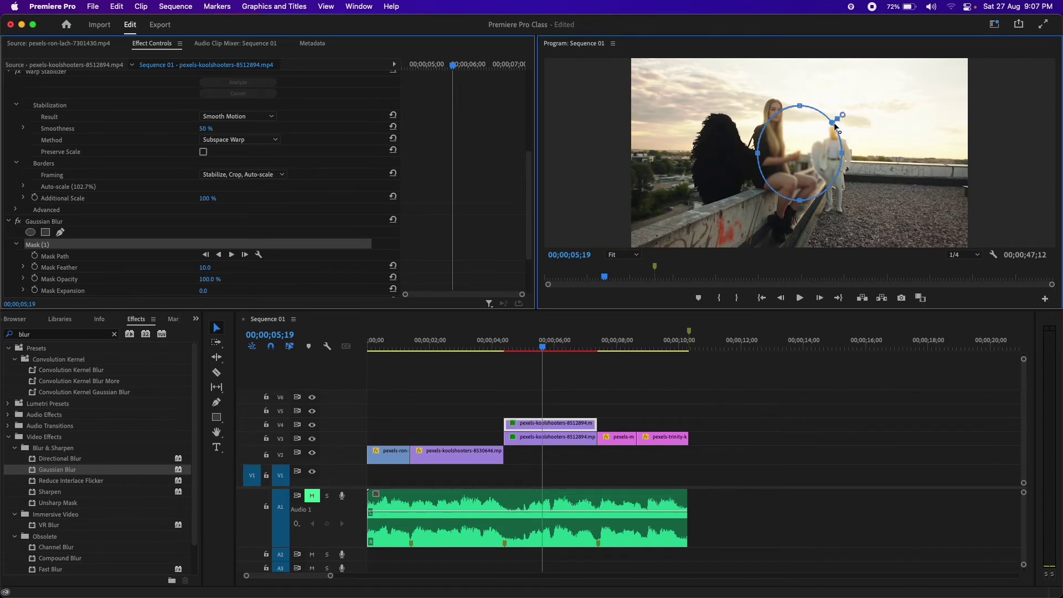
{"action": "left_click_drag", "start_coordinate": [842, 153], "coordinate": [894, 154]}
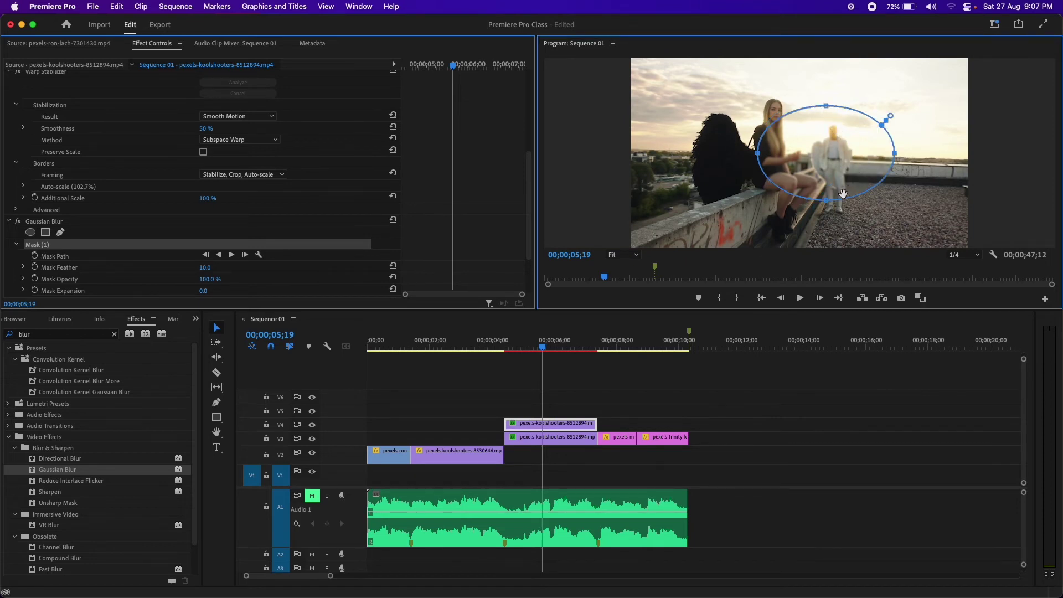
{"action": "left_click_drag", "start_coordinate": [826, 201], "coordinate": [825, 233]}
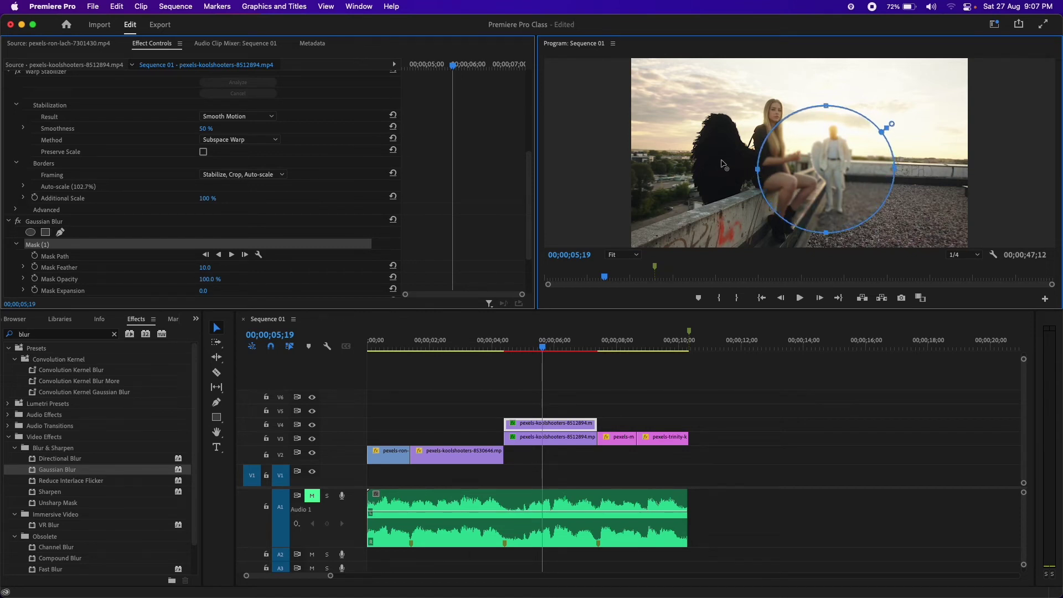
{"action": "left_click_drag", "start_coordinate": [757, 169], "coordinate": [656, 169]}
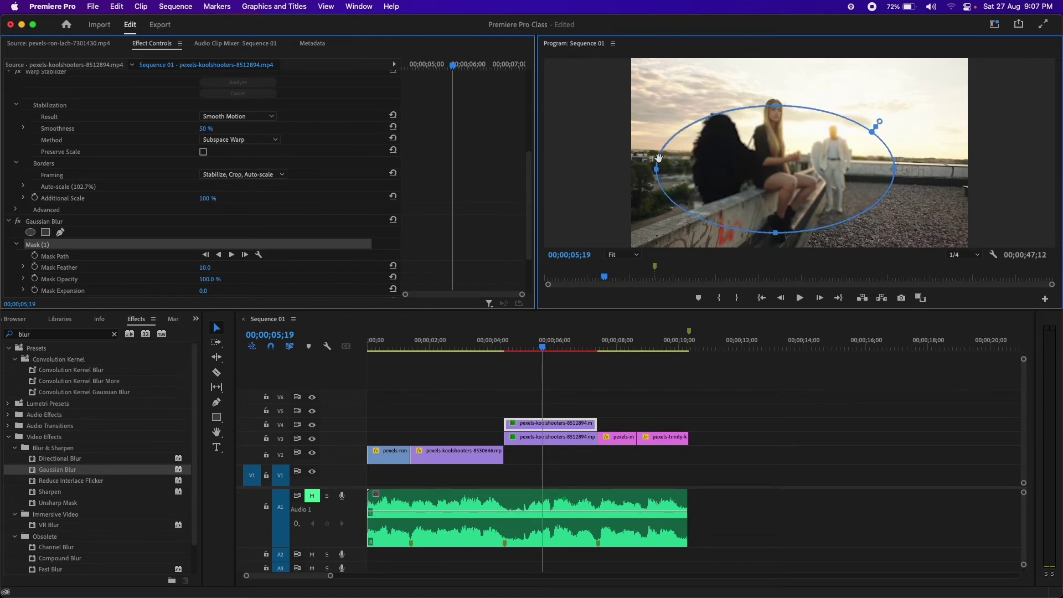
{"action": "left_click_drag", "start_coordinate": [773, 105], "coordinate": [801, 80]}
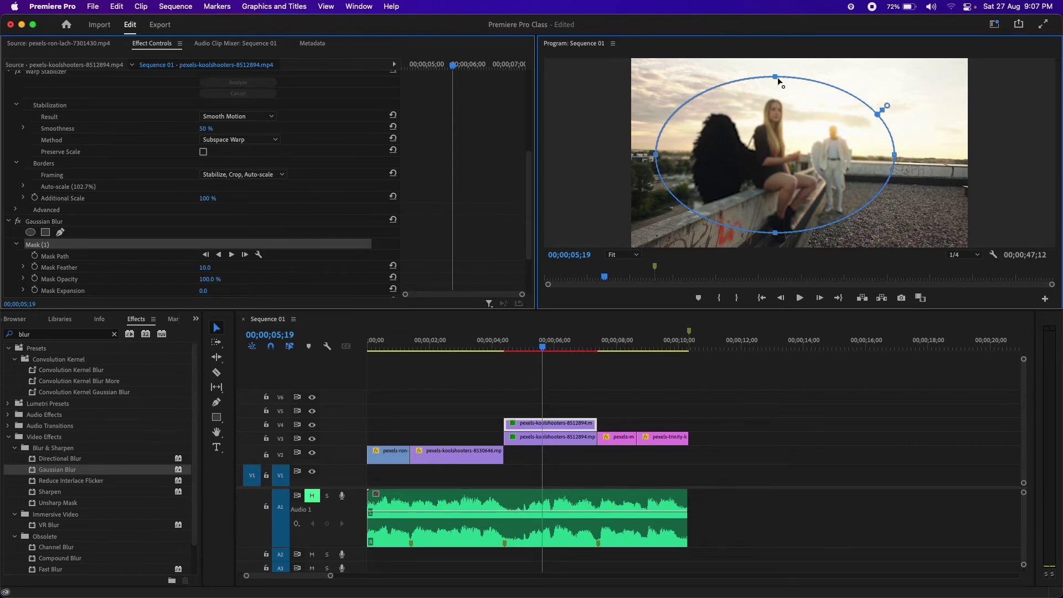
{"action": "left_click_drag", "start_coordinate": [776, 74], "coordinate": [777, 67]}
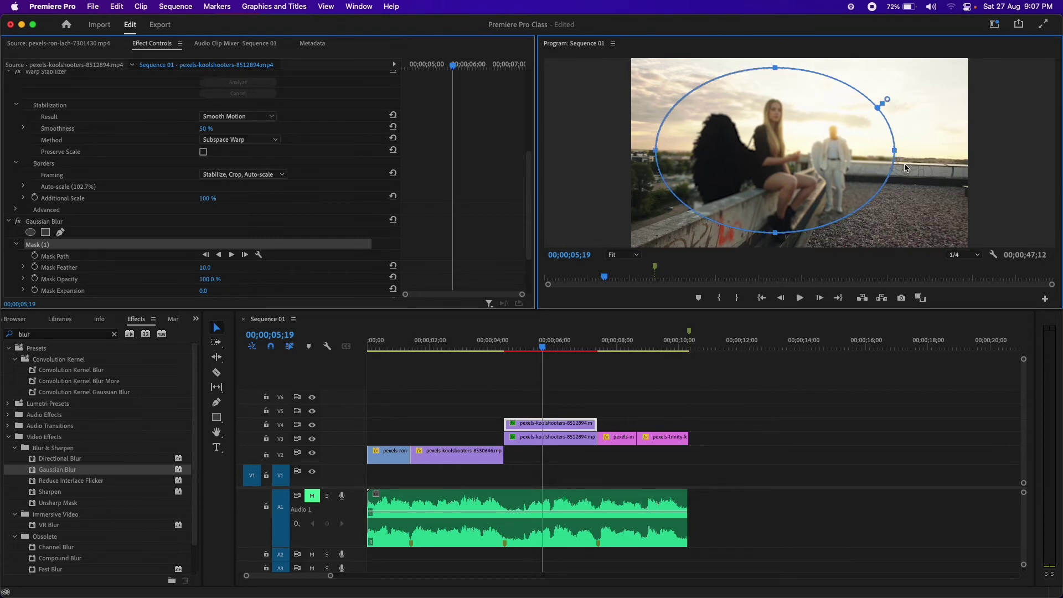
{"action": "left_click_drag", "start_coordinate": [894, 151], "coordinate": [906, 153]}
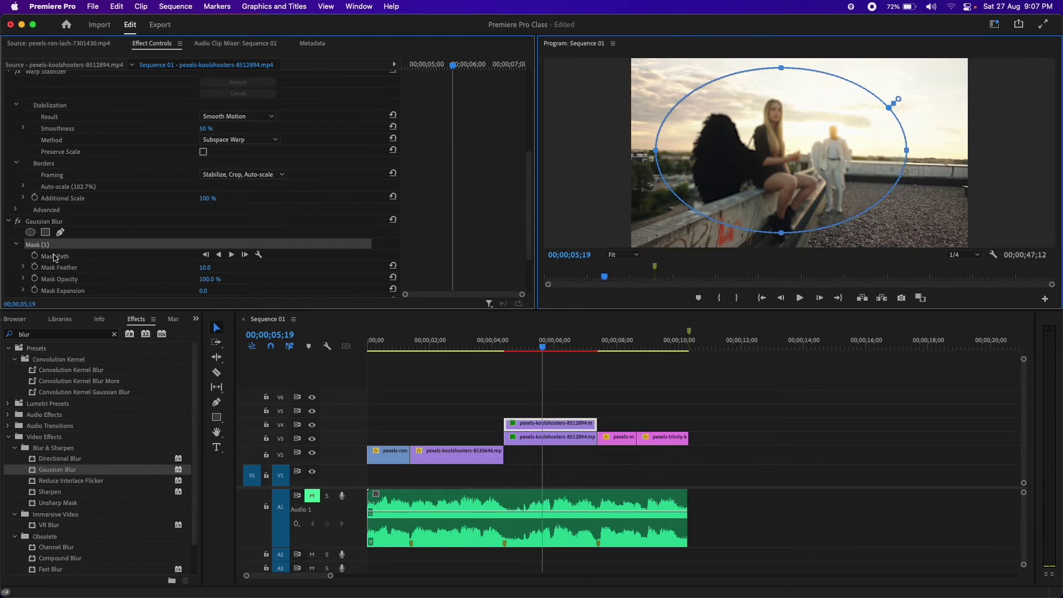
Invert the mask and set Mask Feather to 50 and Mask Opacity to 60%.
{"action": "scroll", "coordinate": [161, 267], "scroll_direction": "down", "scroll_amount": 3}
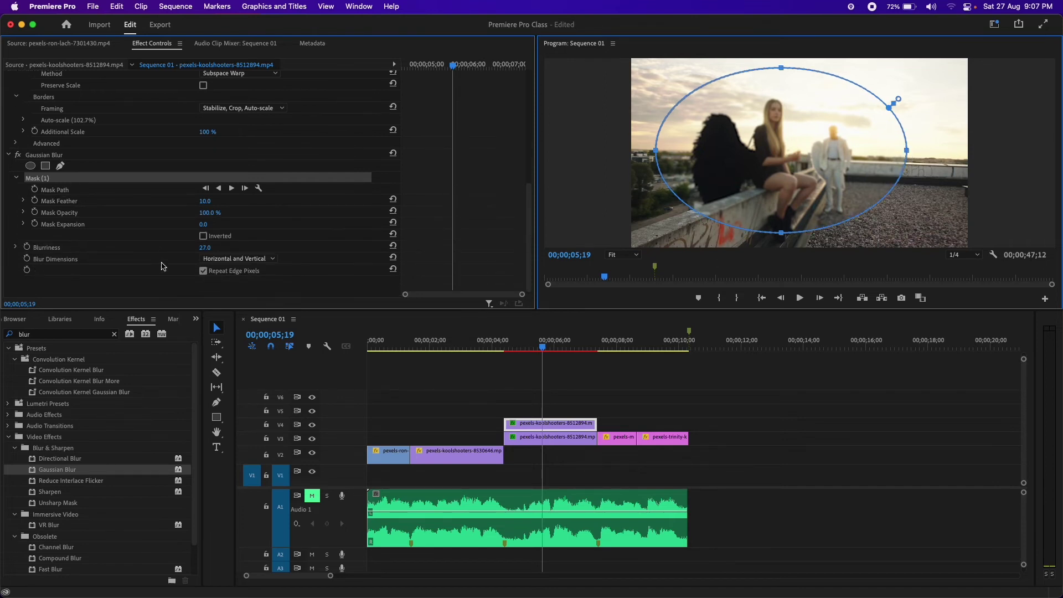
{"action": "left_click", "coordinate": [203, 237]}
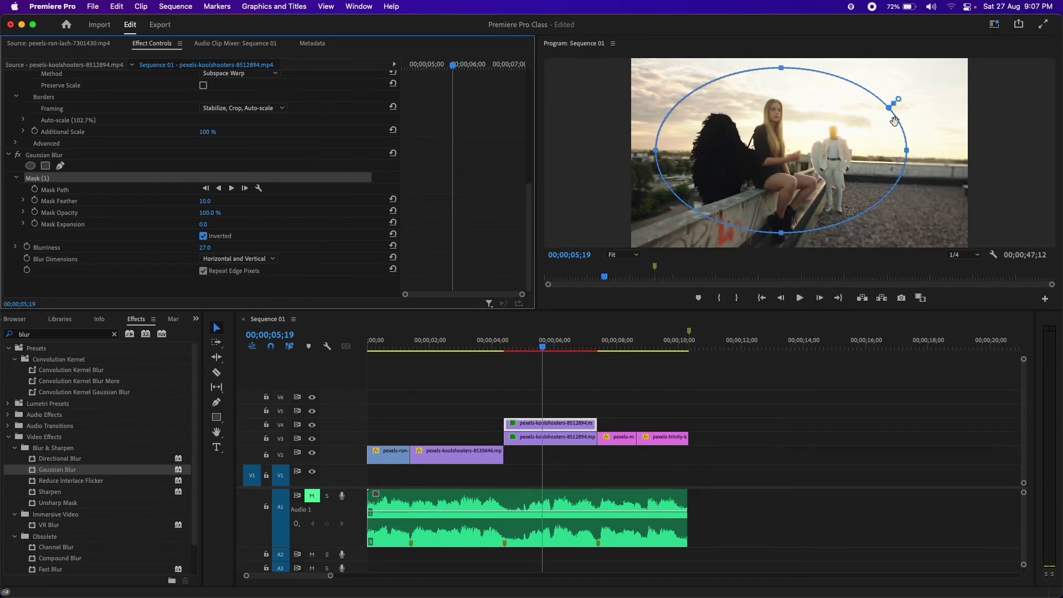
{"action": "left_click", "coordinate": [215, 200]}
{"action": "type", "text": "50"}
{"action": "key", "text": "Return"}
{"action": "left_click", "coordinate": [208, 213]}
{"action": "type", "text": "60"}
{"action": "key", "text": "Return"}
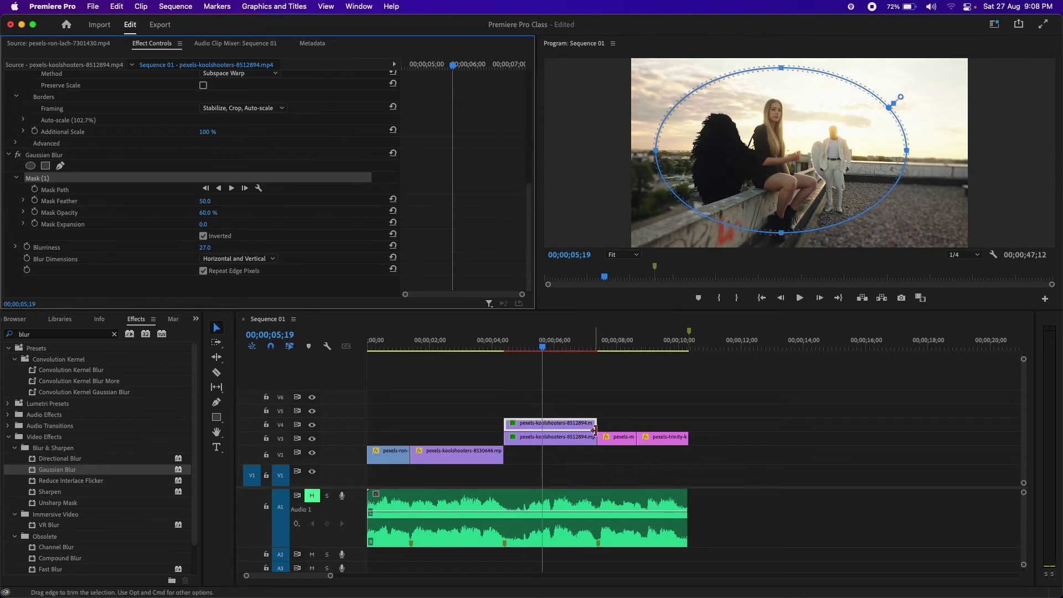
{"action": "left_click", "coordinate": [615, 406]}
{"action": "left_click", "coordinate": [525, 352]}
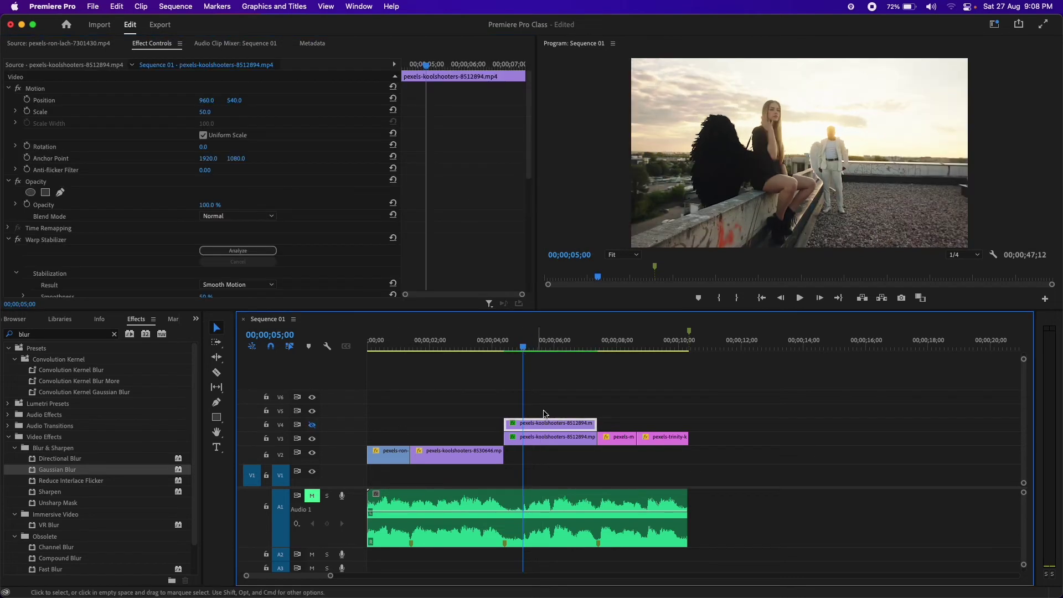
{"action": "mouse_move", "coordinate": [525, 352]}
{"action": "left_mouse_down"}
{"action": "mouse_move", "coordinate": [540, 350]}
{"action": "mouse_move", "coordinate": [520, 348]}
{"action": "left_mouse_up"}
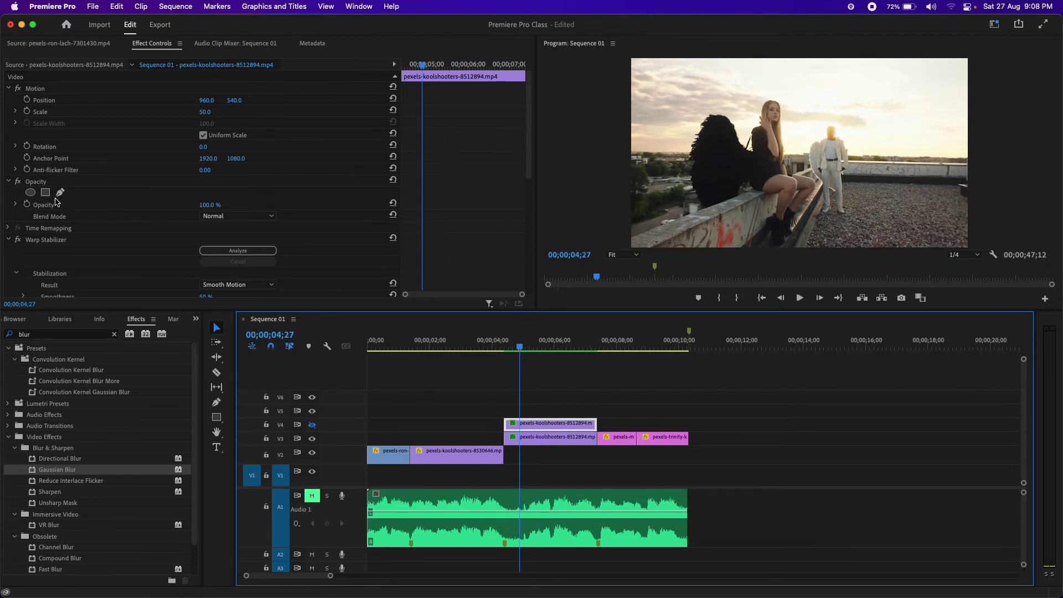
{"action": "scroll", "coordinate": [65, 200], "scroll_direction": "down", "scroll_amount": 4}
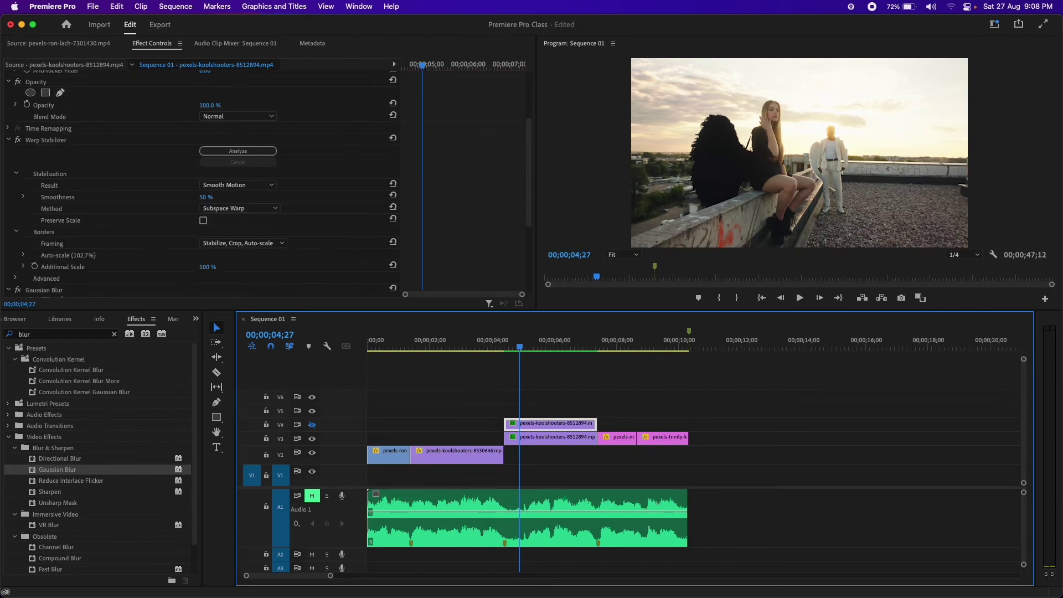
{"action": "scroll", "coordinate": [119, 180], "scroll_direction": "down", "scroll_amount": 5}
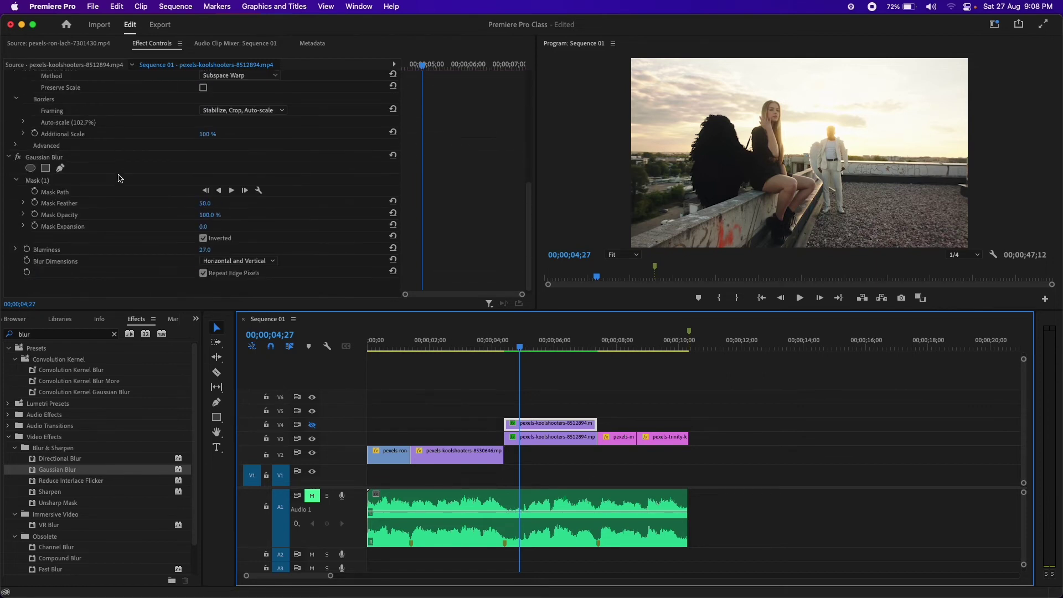
{"action": "left_click", "coordinate": [114, 333]}
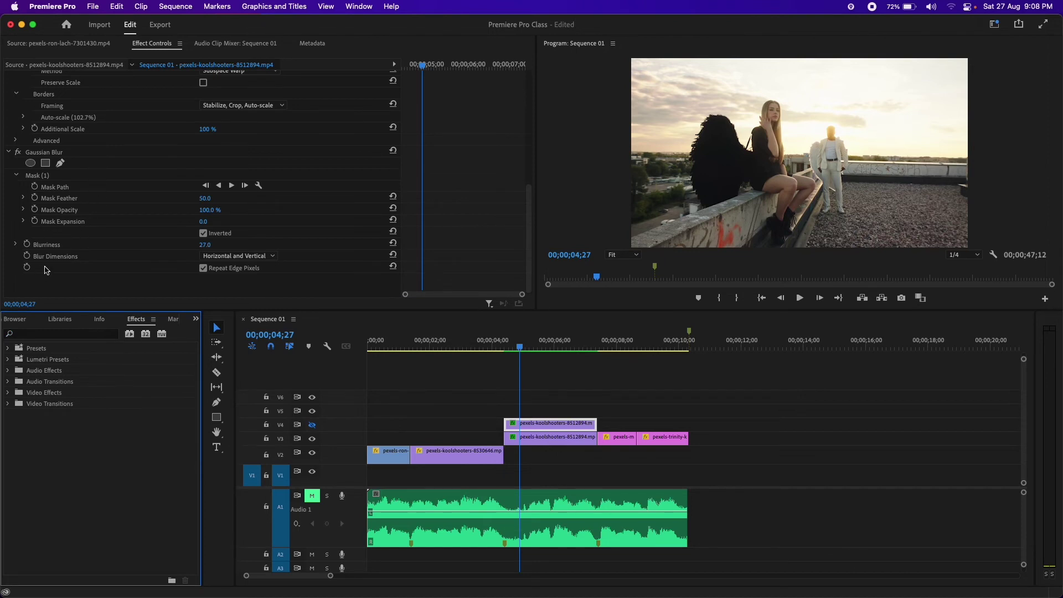
{"action": "scroll", "coordinate": [110, 264], "scroll_direction": "up", "scroll_amount": 4}
{"action": "scroll", "coordinate": [111, 263], "scroll_direction": "up", "scroll_amount": 2}
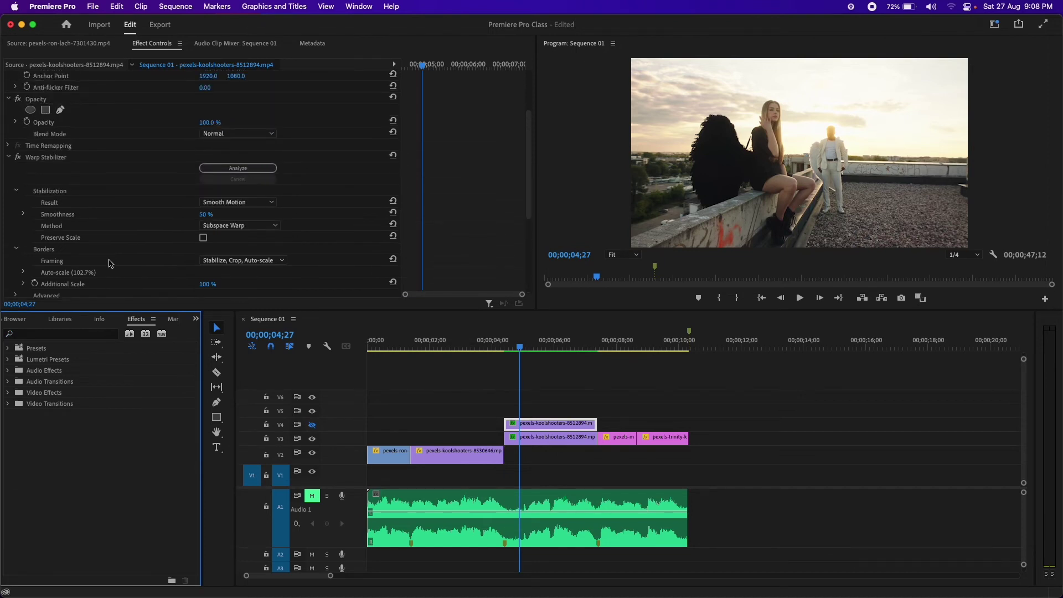
{"action": "left_click", "coordinate": [76, 204]}
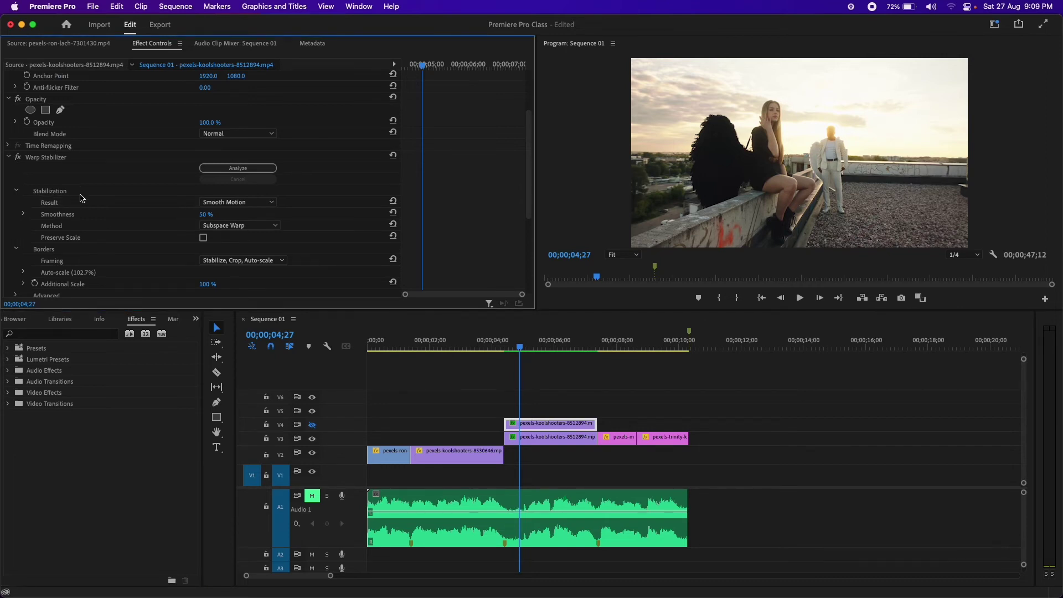
{"action": "left_click", "coordinate": [8, 349]}
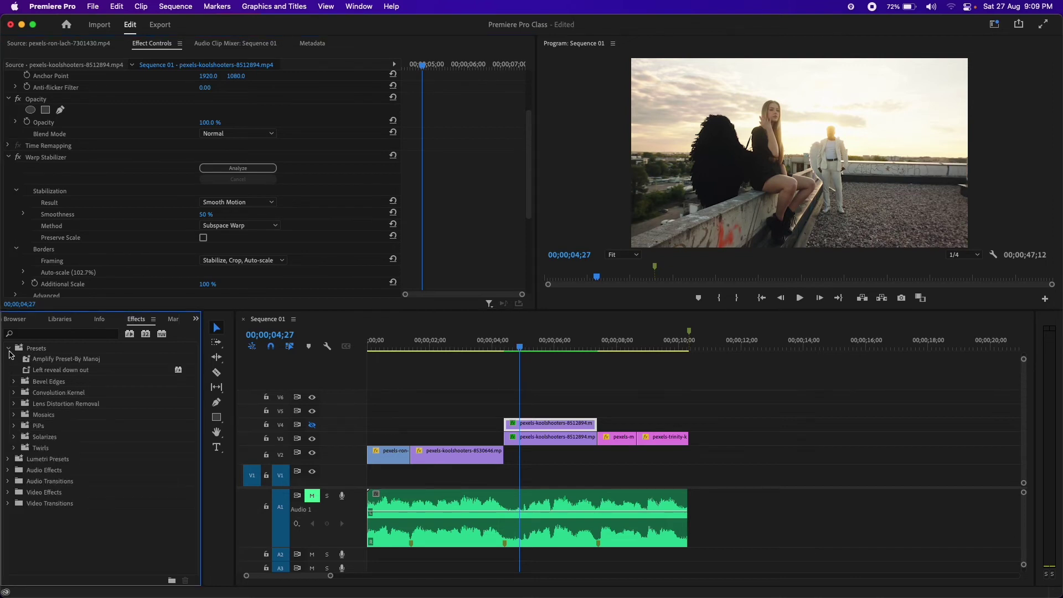
{"action": "left_click", "coordinate": [8, 348]}
{"action": "left_click", "coordinate": [8, 371]}
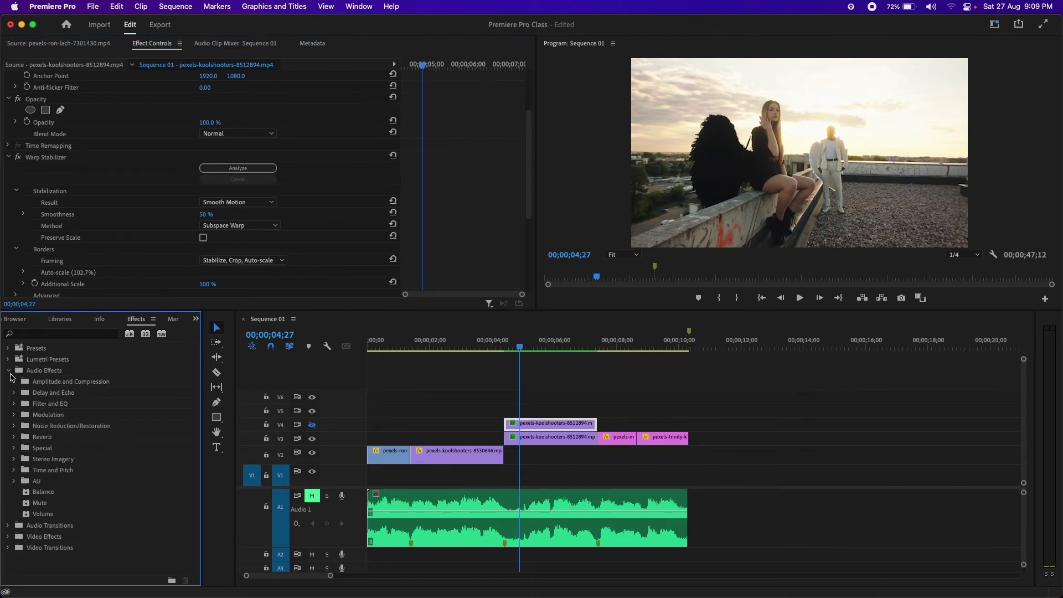
{"action": "left_click", "coordinate": [8, 371]}
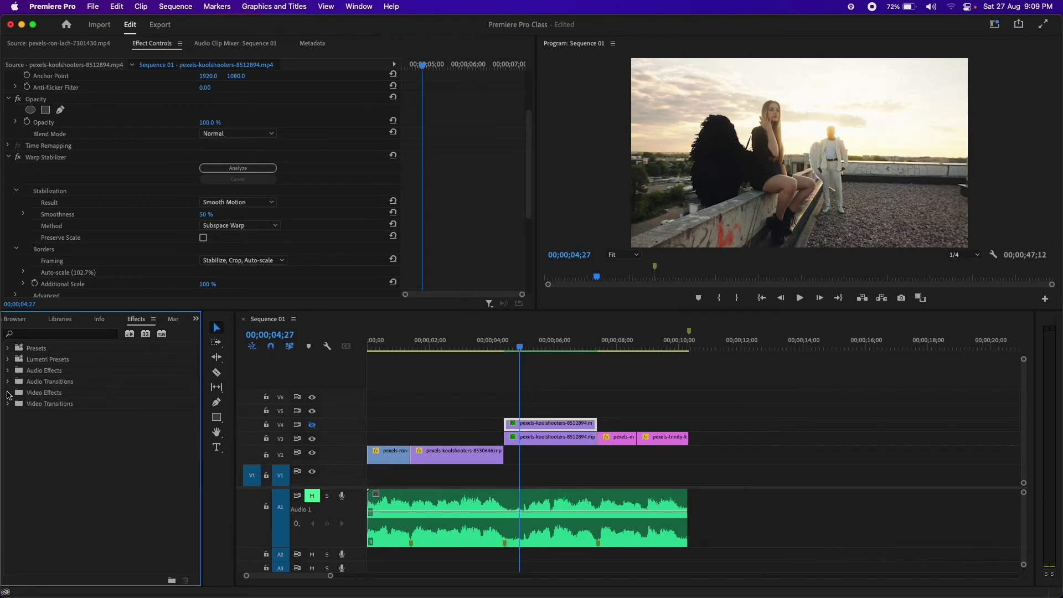
{"action": "left_click", "coordinate": [8, 393]}
{"action": "left_click", "coordinate": [14, 405]}
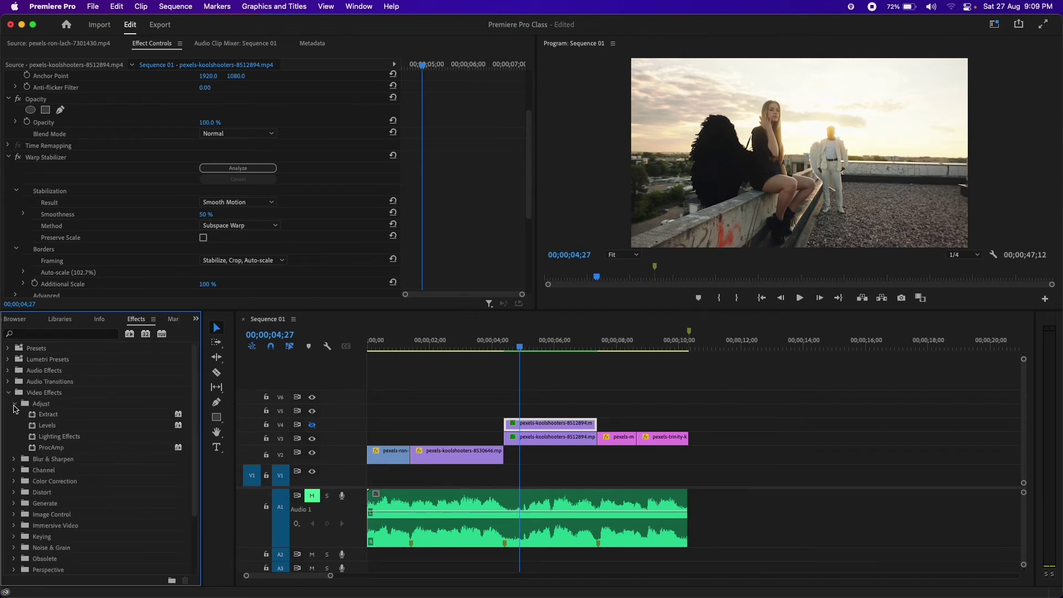
{"action": "left_click", "coordinate": [72, 418]}
{"action": "left_click", "coordinate": [60, 427]}
{"action": "left_click", "coordinate": [58, 438]}
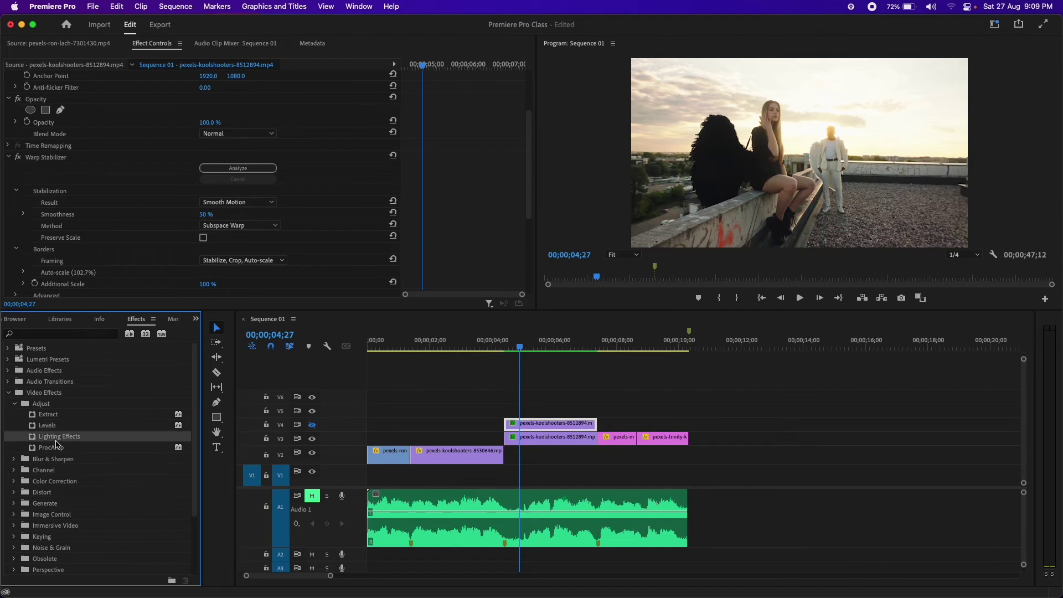
{"action": "left_click", "coordinate": [54, 449]}
{"action": "left_click", "coordinate": [12, 394]}
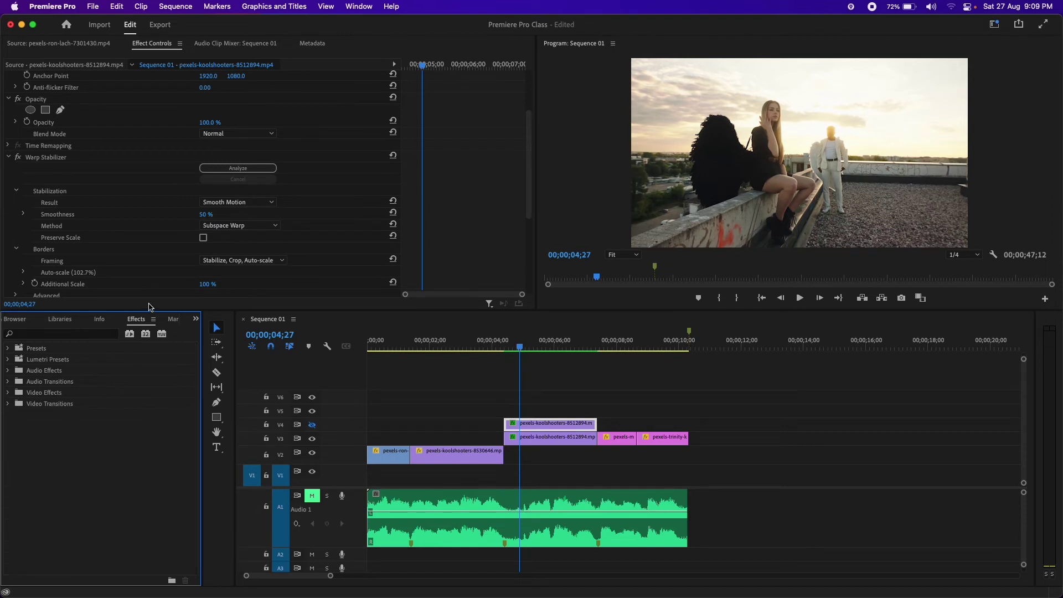
Copy the woman image clip from V3 up onto tracks V6 and V8.
{"action": "left_click", "coordinate": [620, 438]}
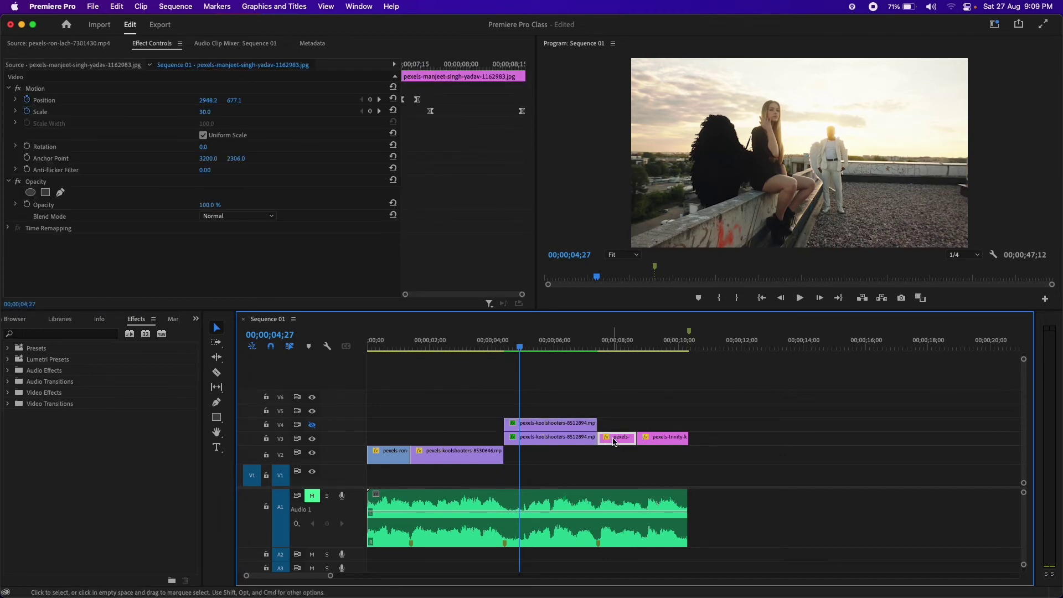
{"action": "left_click_drag", "start_coordinate": [614, 441], "coordinate": [622, 368]}
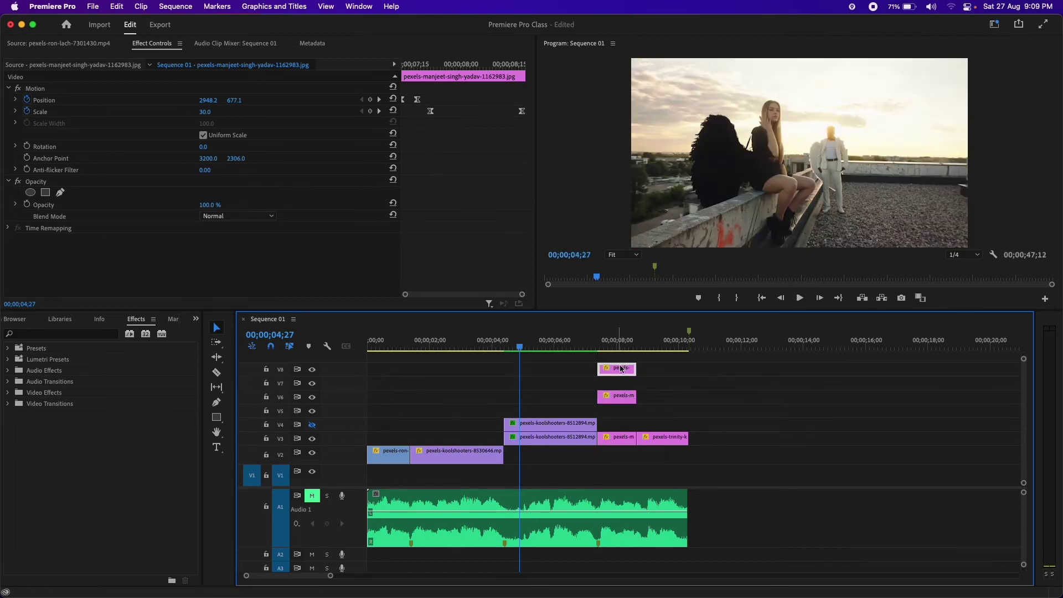
{"action": "left_click", "coordinate": [576, 373]}
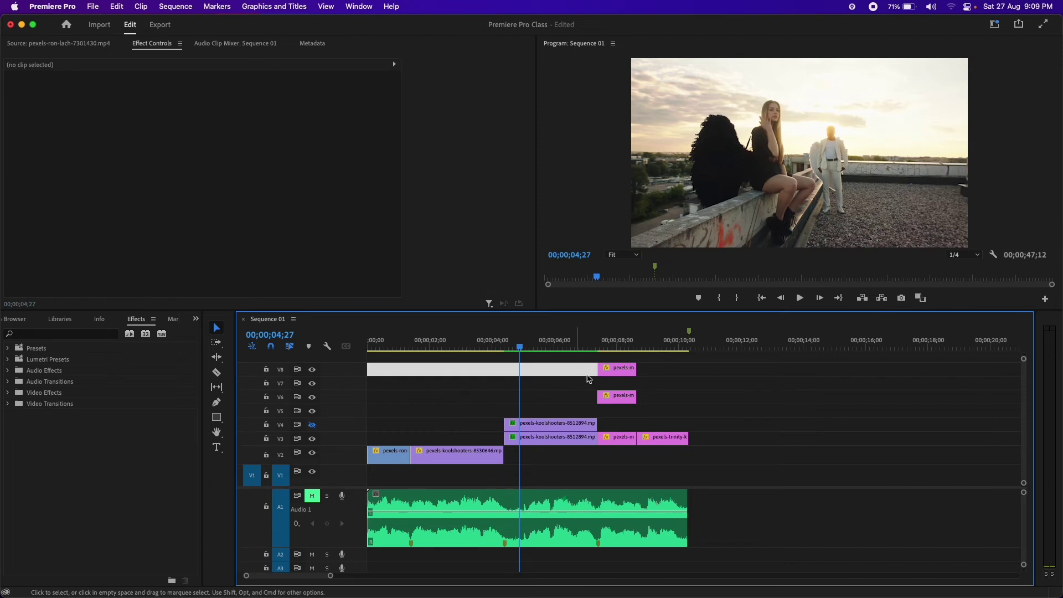
{"action": "left_click", "coordinate": [663, 379]}
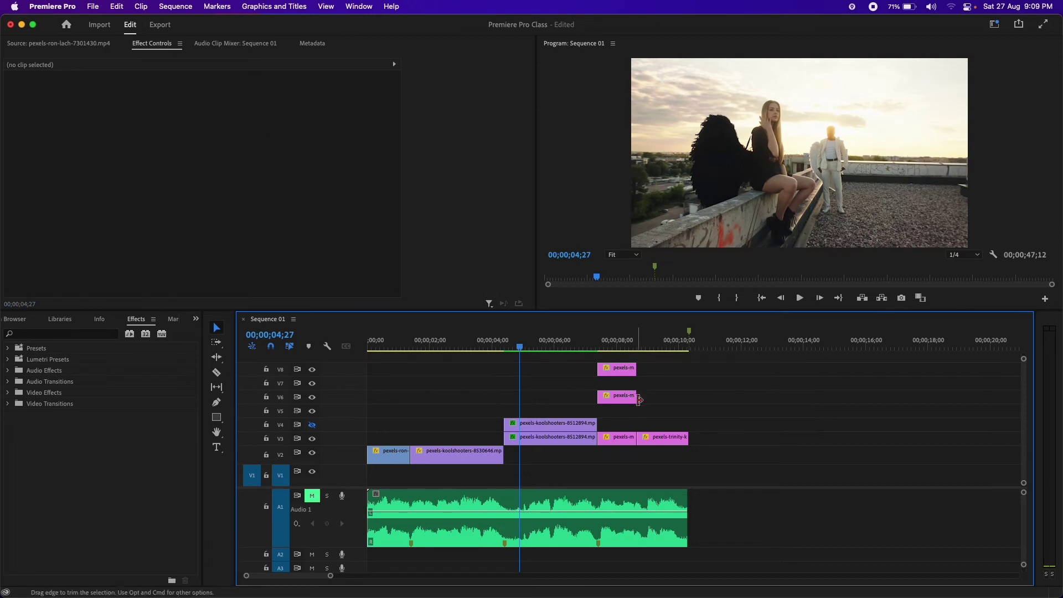
{"action": "left_click", "coordinate": [601, 344]}
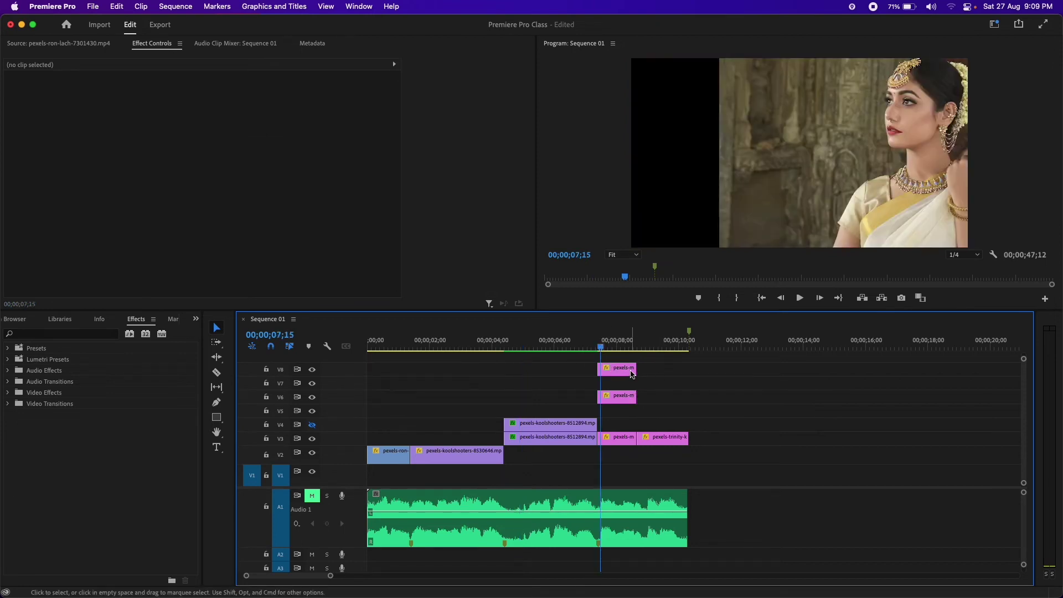
{"action": "left_click", "coordinate": [622, 345]}
{"action": "left_click", "coordinate": [622, 396]}
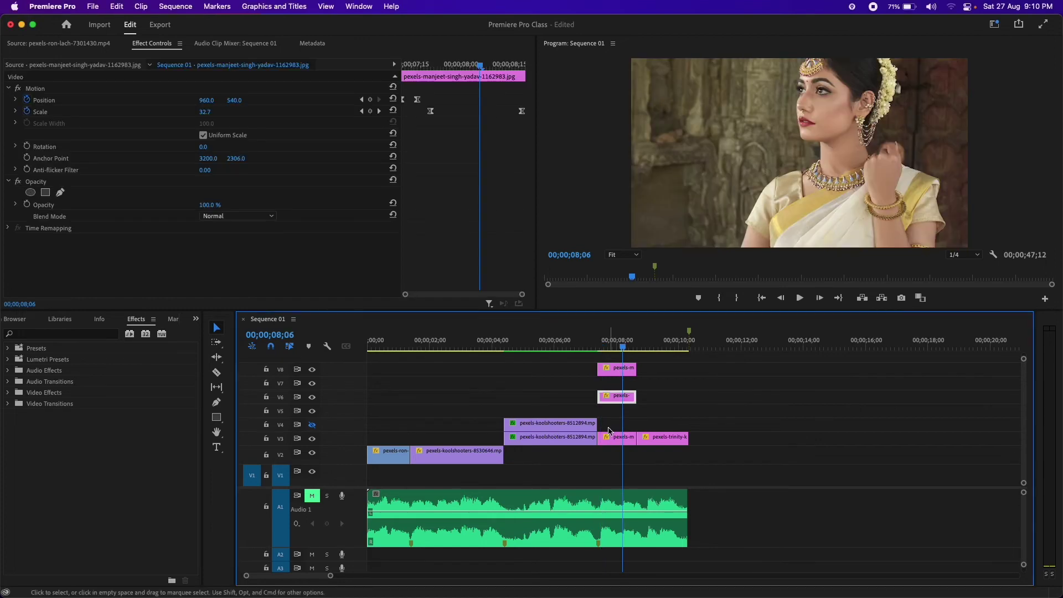
Test-trim the end of the V4 koolshooters clip, leaving it near its original end.
{"action": "left_click", "coordinate": [554, 425]}
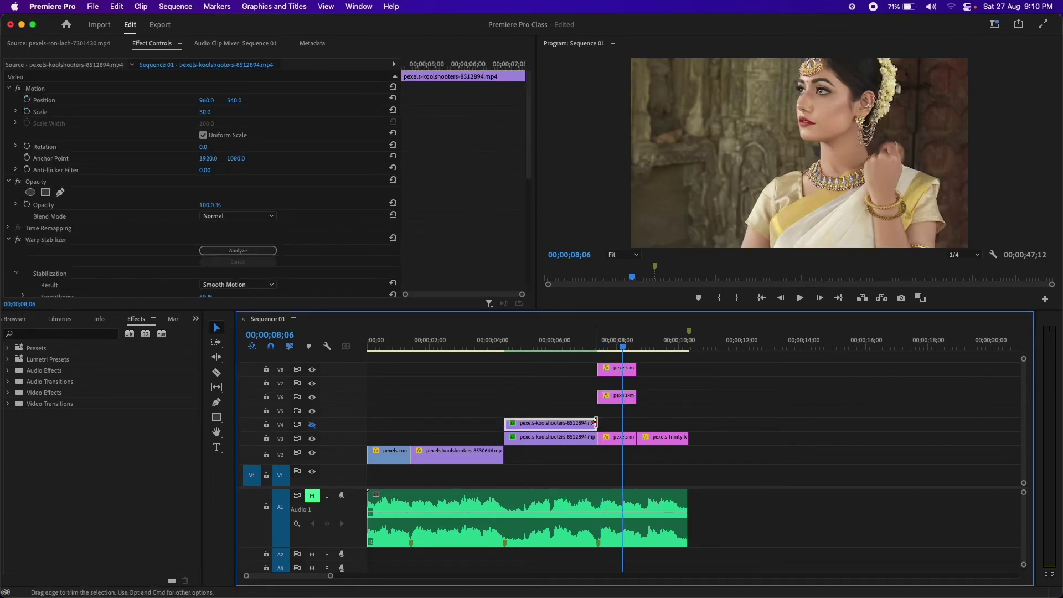
{"action": "left_click_drag", "start_coordinate": [595, 424], "coordinate": [551, 422]}
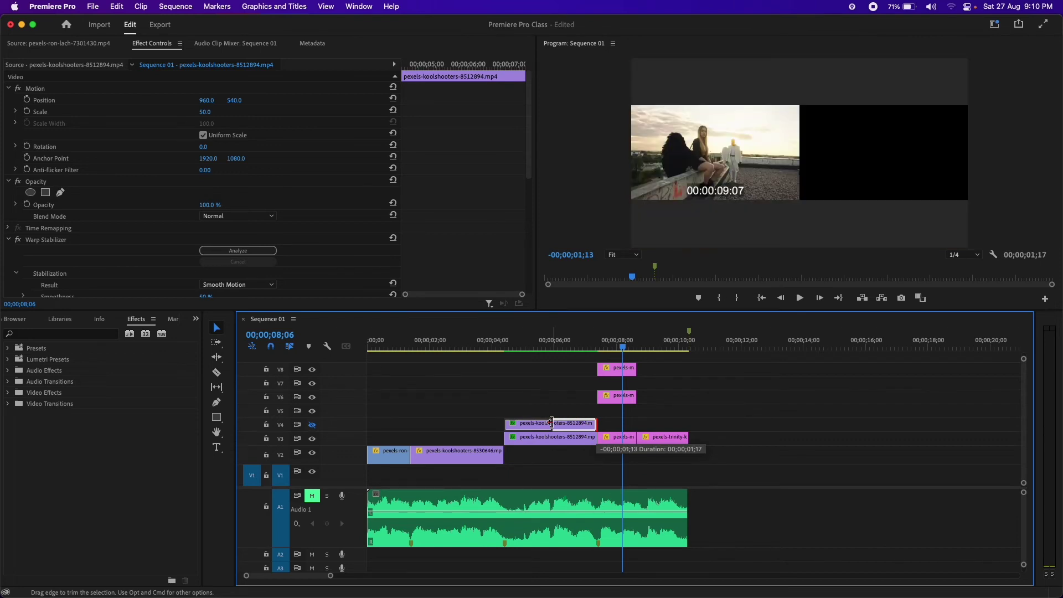
{"action": "left_click_drag", "start_coordinate": [551, 422], "coordinate": [613, 424]}
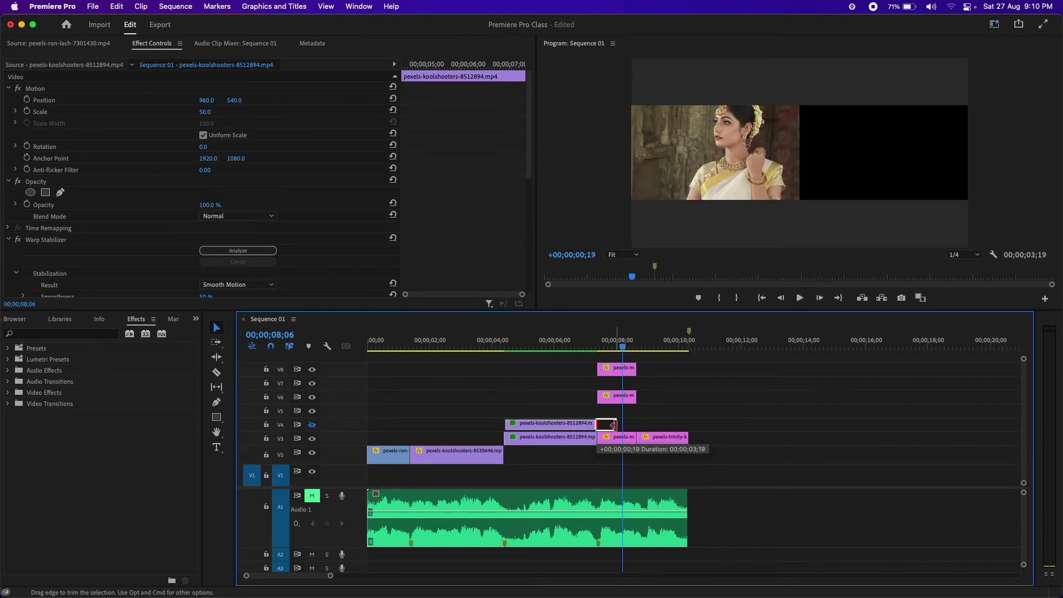
{"action": "left_click_drag", "start_coordinate": [613, 424], "coordinate": [596, 423]}
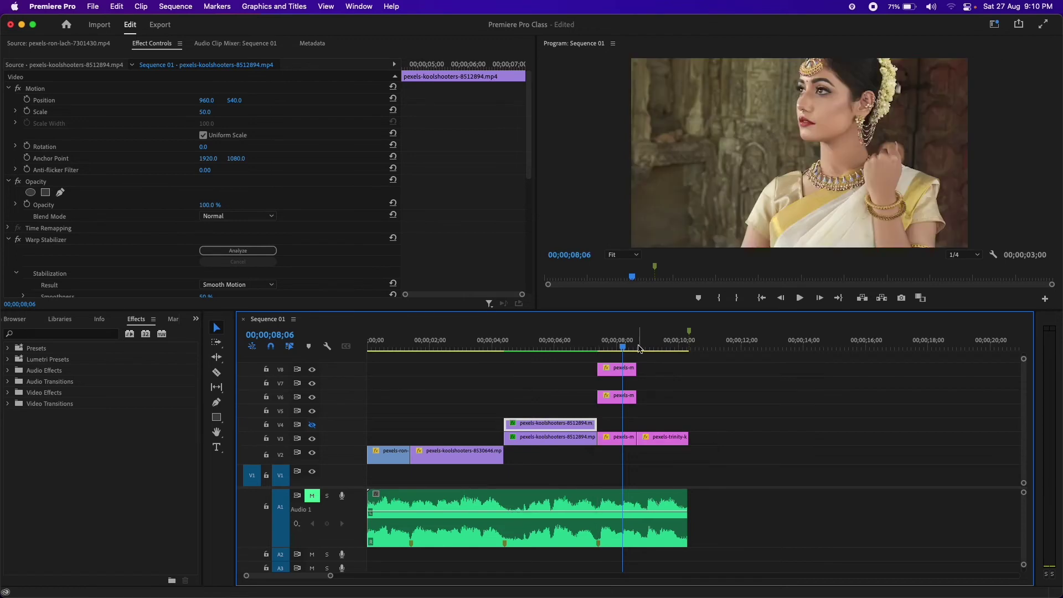
{"action": "left_click_drag", "start_coordinate": [621, 349], "coordinate": [607, 349]}
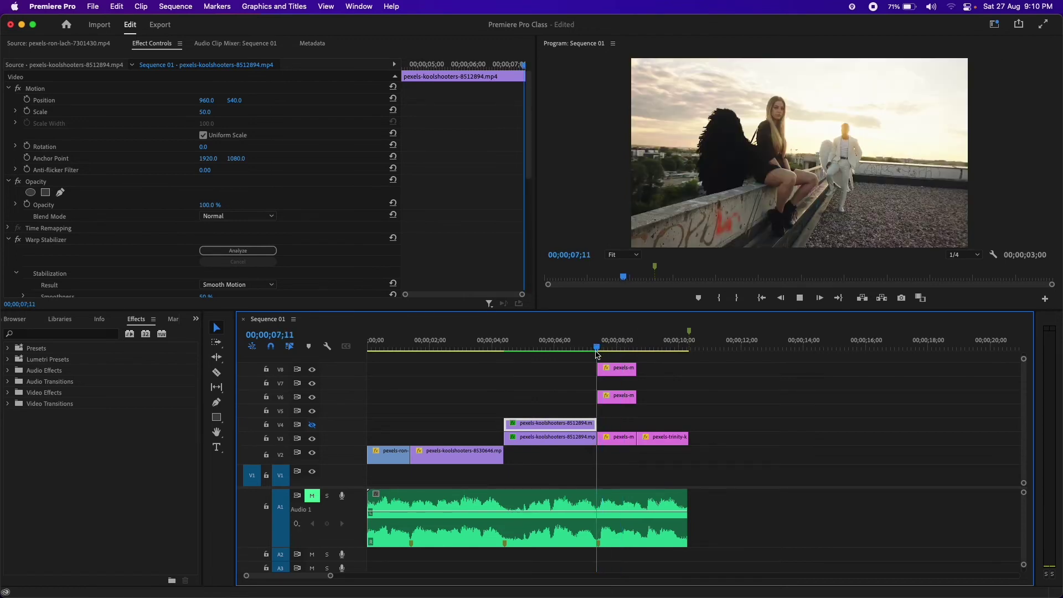
Mark an In point at 07;11 and an Out point at 08;19, then play the range.
{"action": "key", "text": "space"}
{"action": "key", "text": "space"}
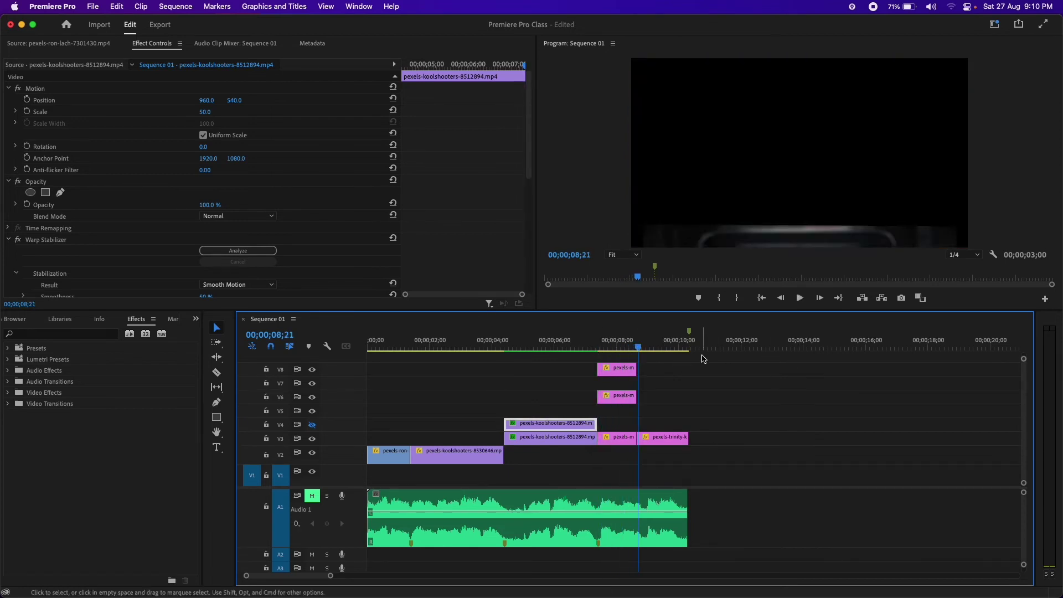
{"action": "left_click", "coordinate": [635, 348]}
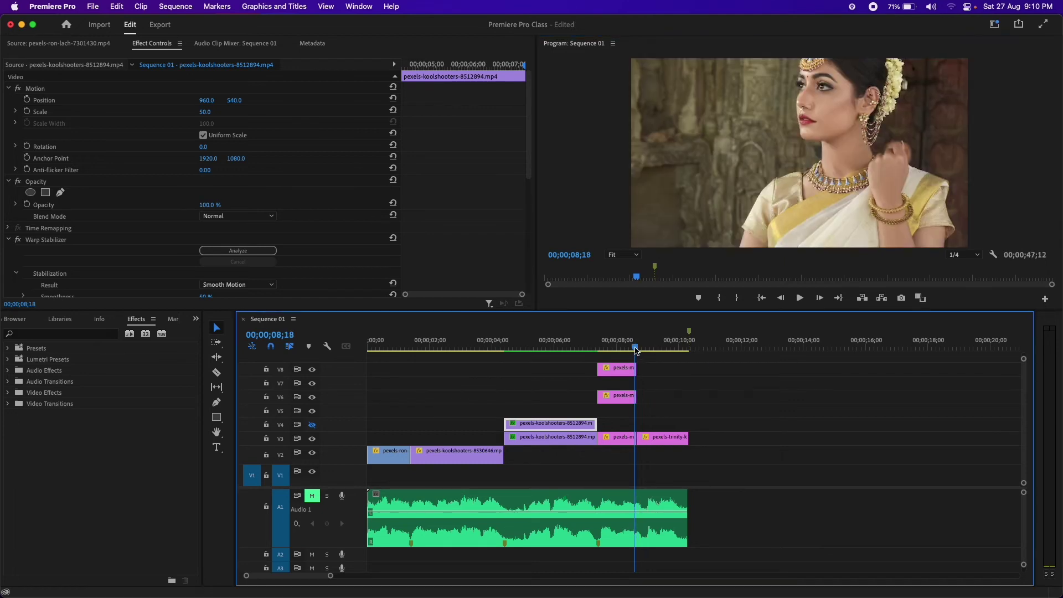
{"action": "key", "text": "o"}
{"action": "left_click", "coordinate": [597, 353]}
{"action": "key", "text": "Left"}
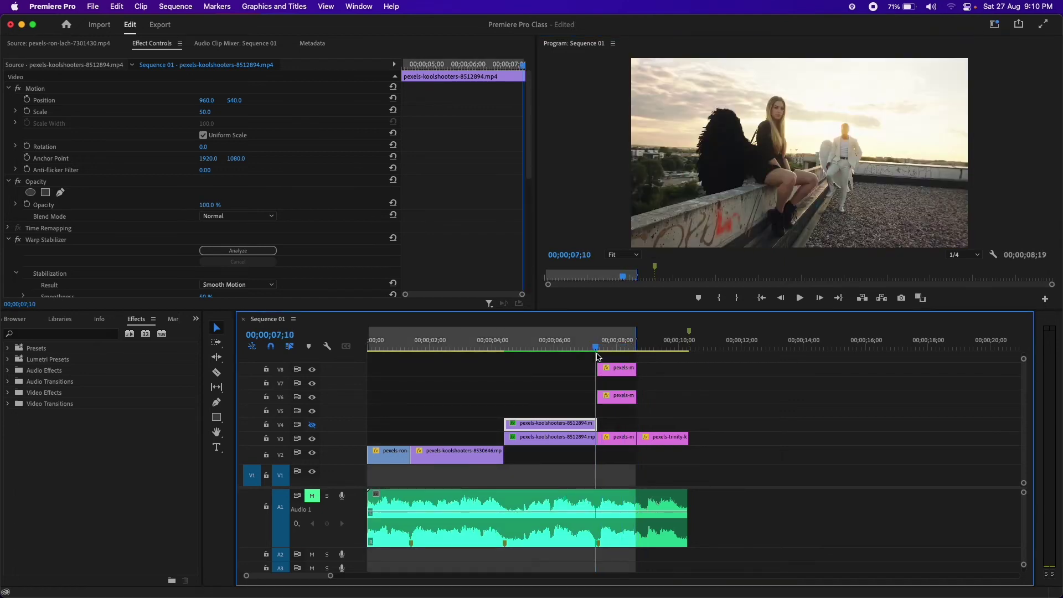
{"action": "key", "text": "i"}
{"action": "key", "text": "space"}
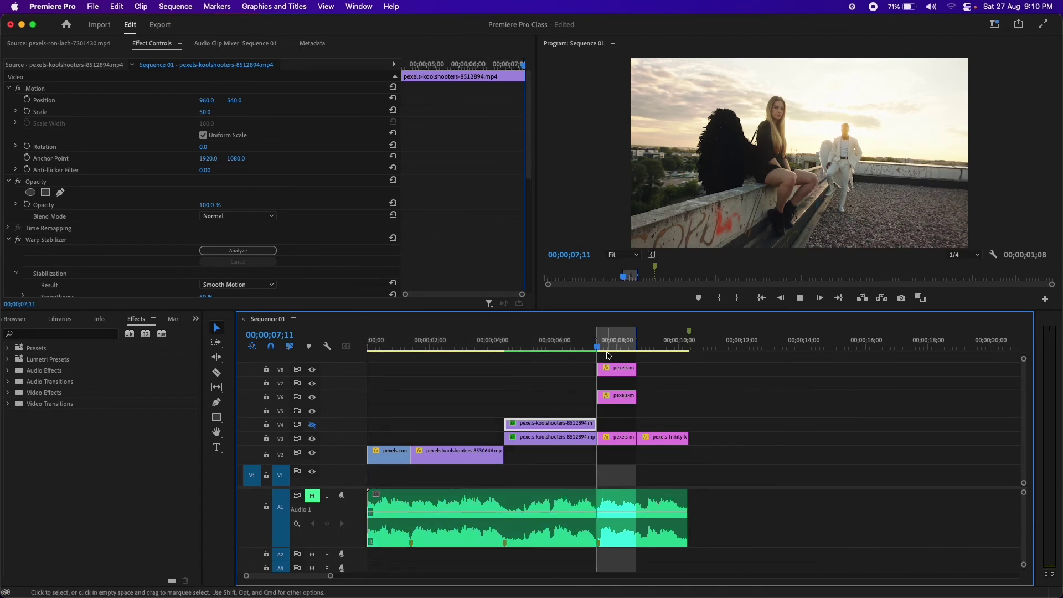
Add the Export Frame button to the Program monitor's playback controls.
{"action": "key", "text": "space"}
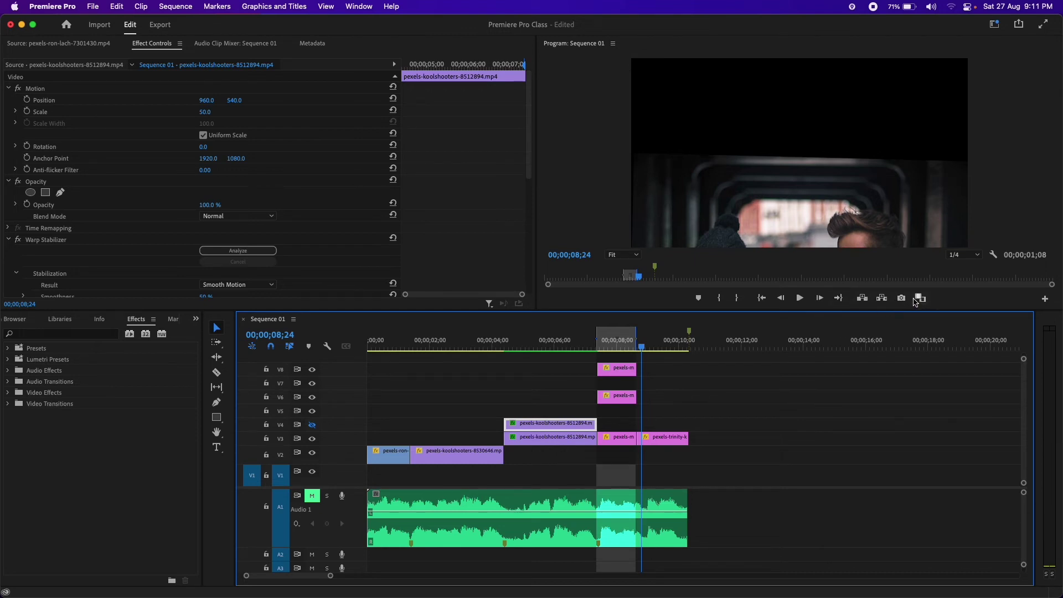
{"action": "left_click", "coordinate": [917, 299]}
{"action": "left_click", "coordinate": [917, 299]}
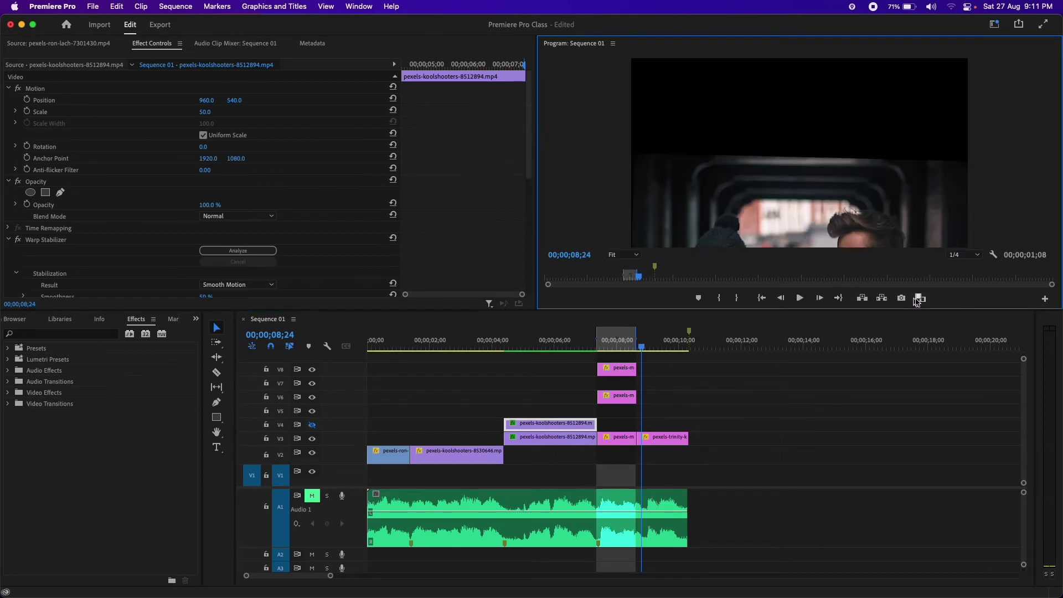
{"action": "left_click", "coordinate": [1045, 298]}
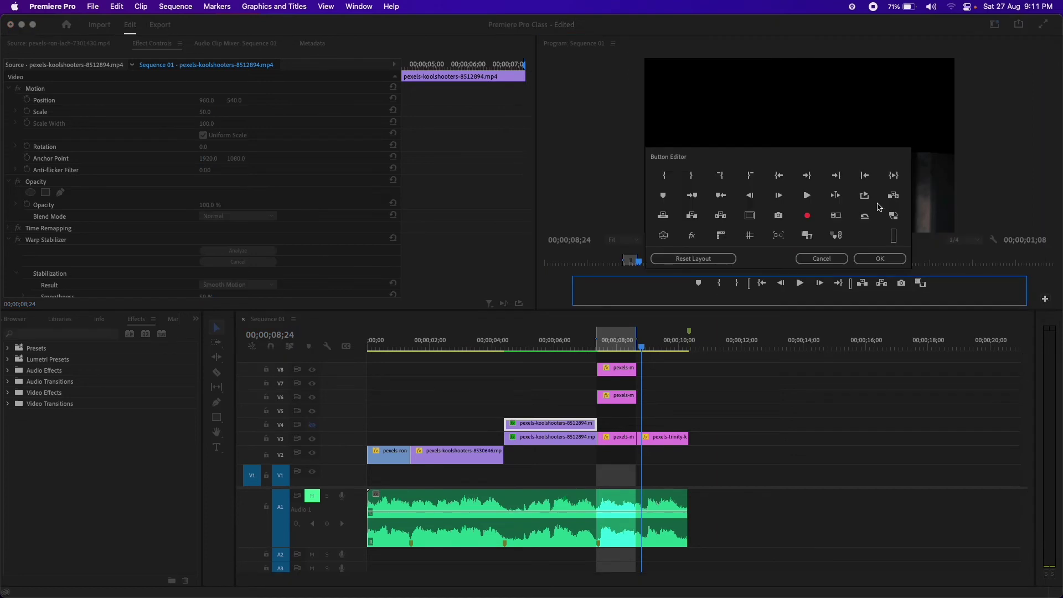
{"action": "left_click_drag", "start_coordinate": [864, 195], "coordinate": [943, 283]}
{"action": "left_click", "coordinate": [889, 258]}
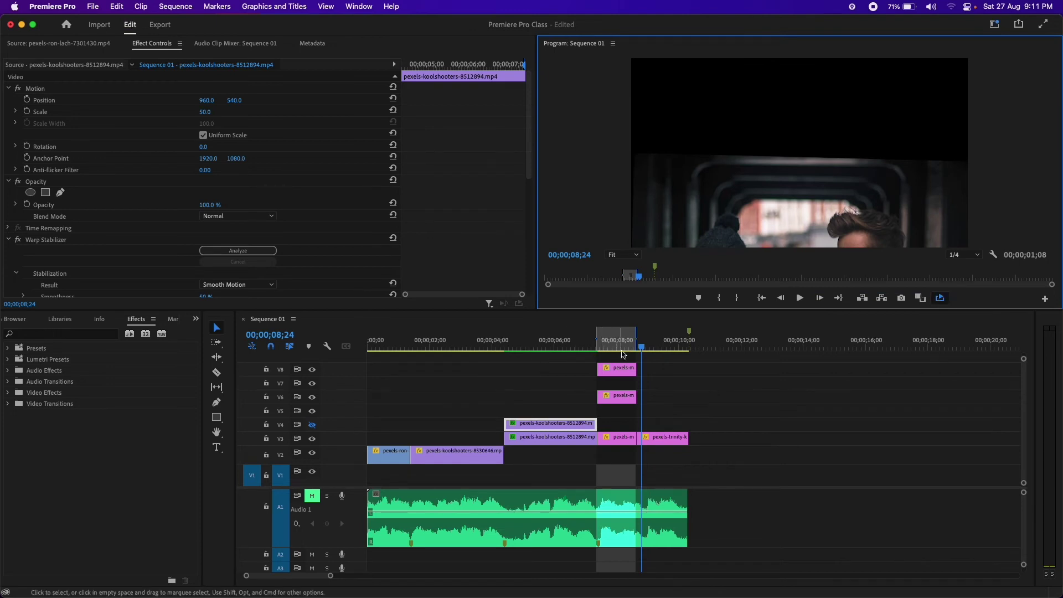
Play back the image clip section from 07;25 and deselect all clips.
{"action": "left_click", "coordinate": [611, 347]}
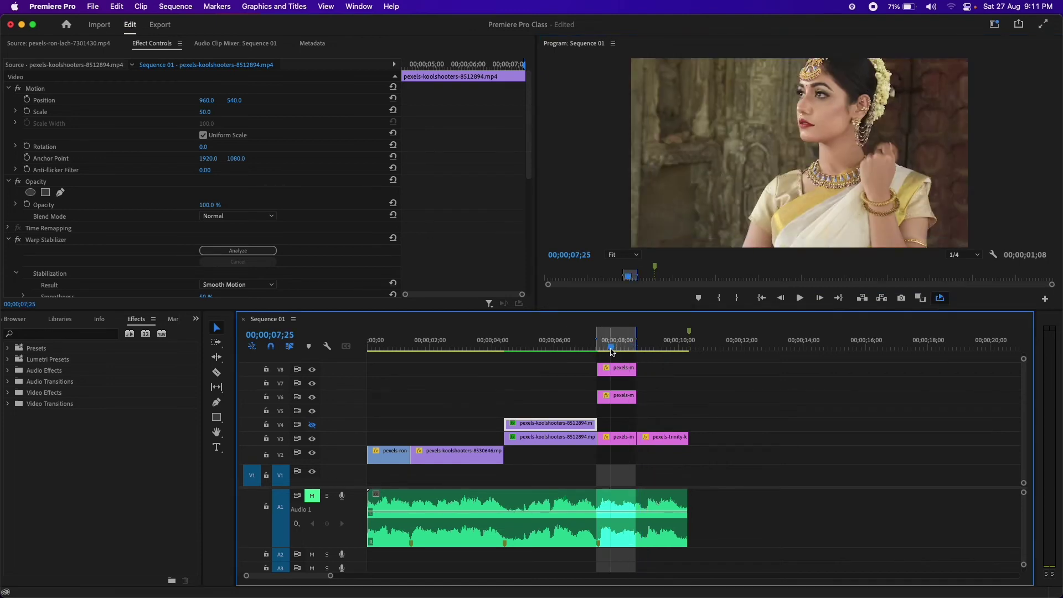
{"action": "key", "text": "space"}
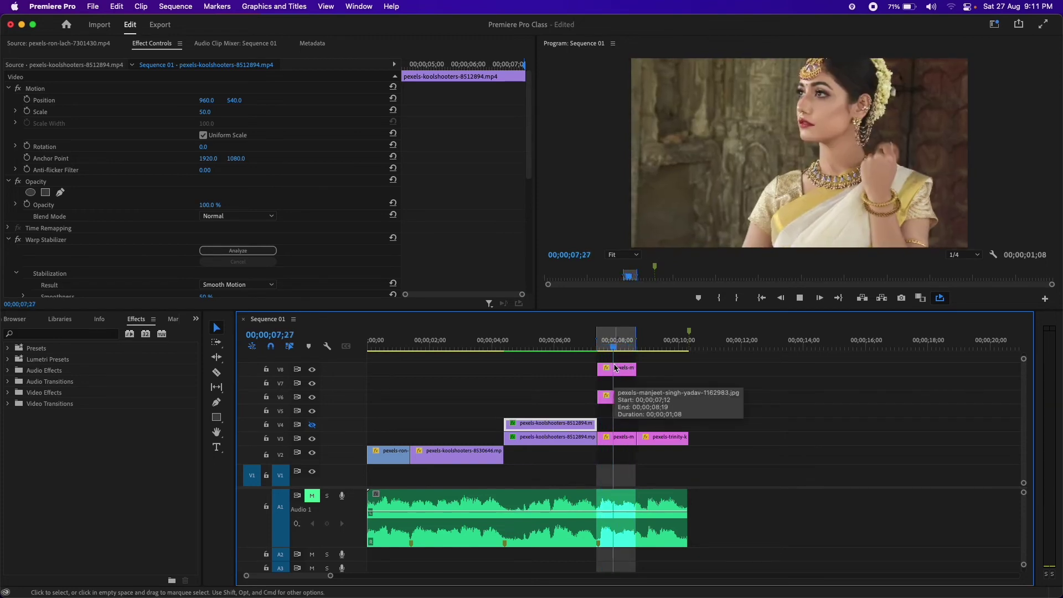
{"action": "key", "text": "space"}
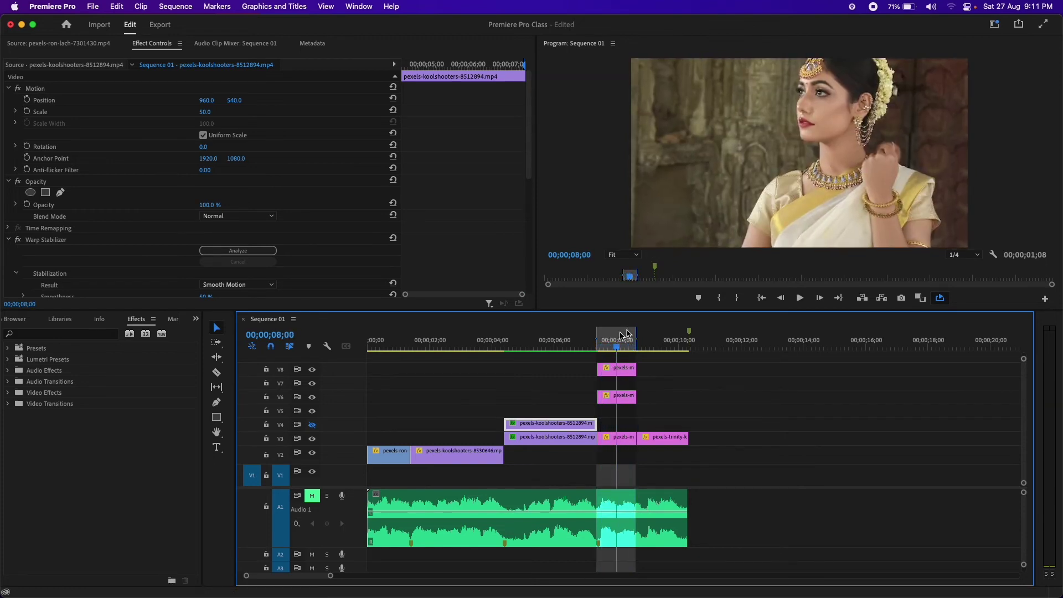
{"action": "left_click", "coordinate": [631, 379]}
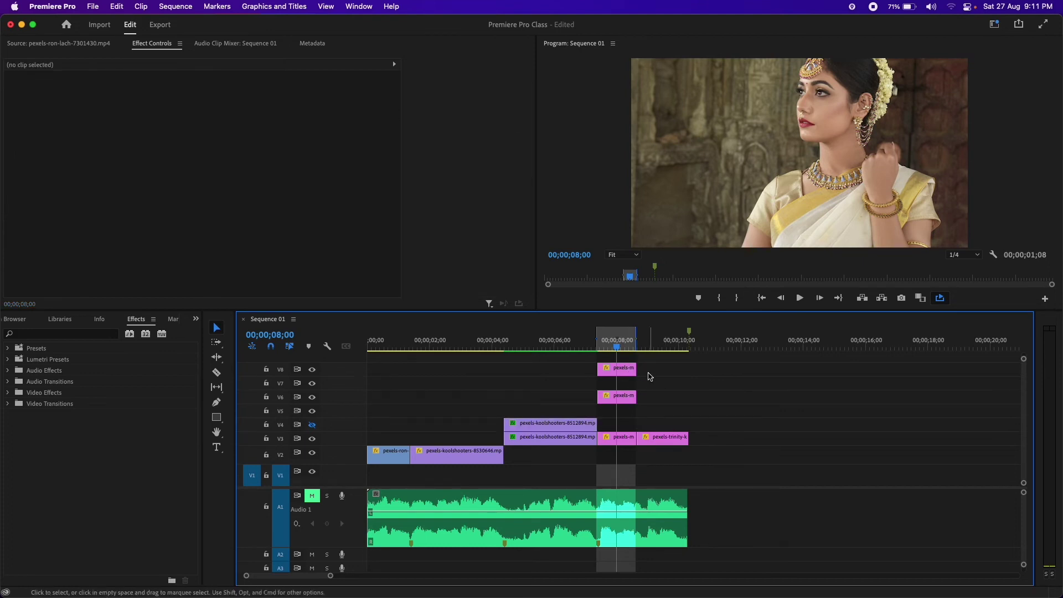
{"action": "left_click", "coordinate": [651, 374]}
{"action": "key", "text": "space"}
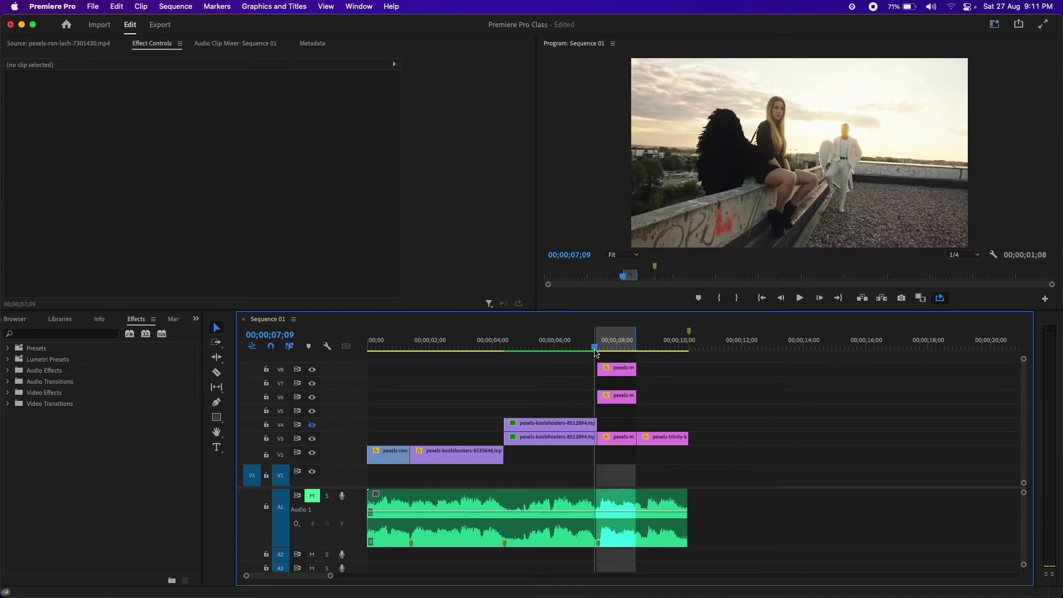
{"action": "key", "text": "space"}
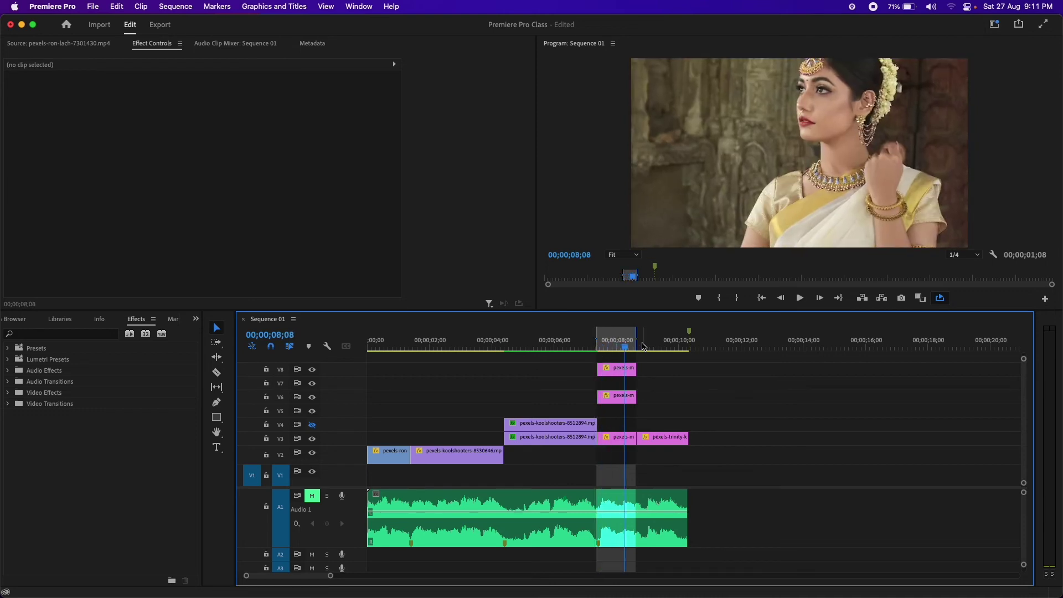
Stretch the In/Out range from the sequence start to the clips' end, then clear In and Out.
{"action": "left_click_drag", "start_coordinate": [636, 340], "coordinate": [688, 341]}
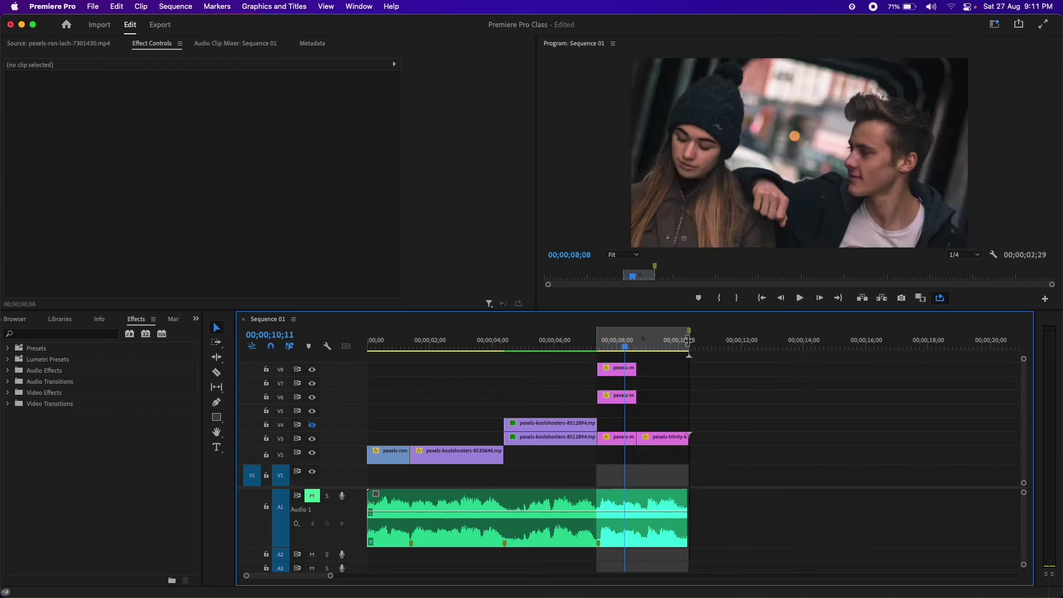
{"action": "left_click_drag", "start_coordinate": [590, 341], "coordinate": [367, 342]}
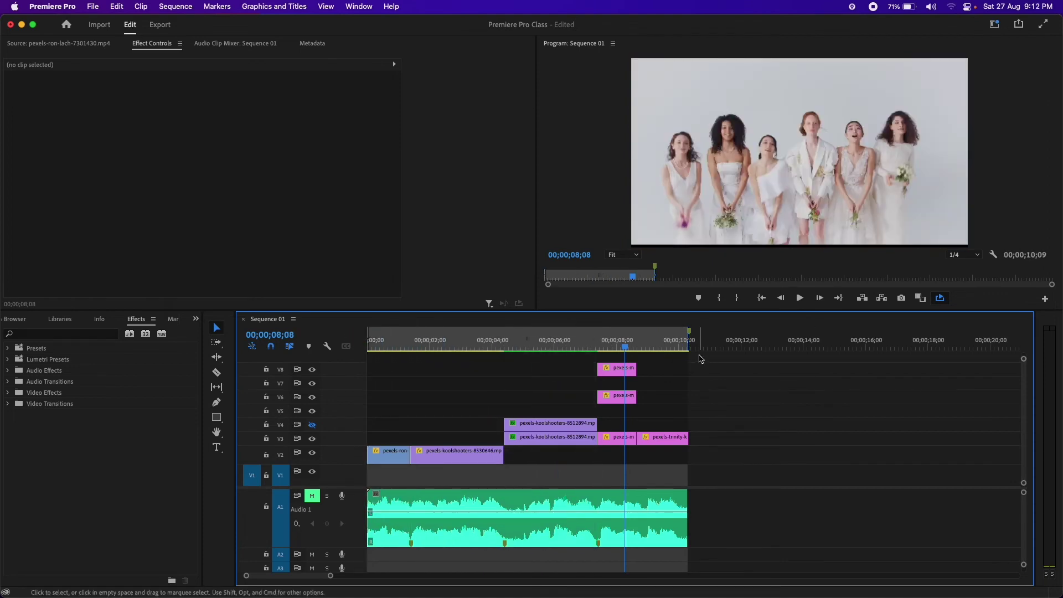
{"action": "right_click", "coordinate": [684, 345]}
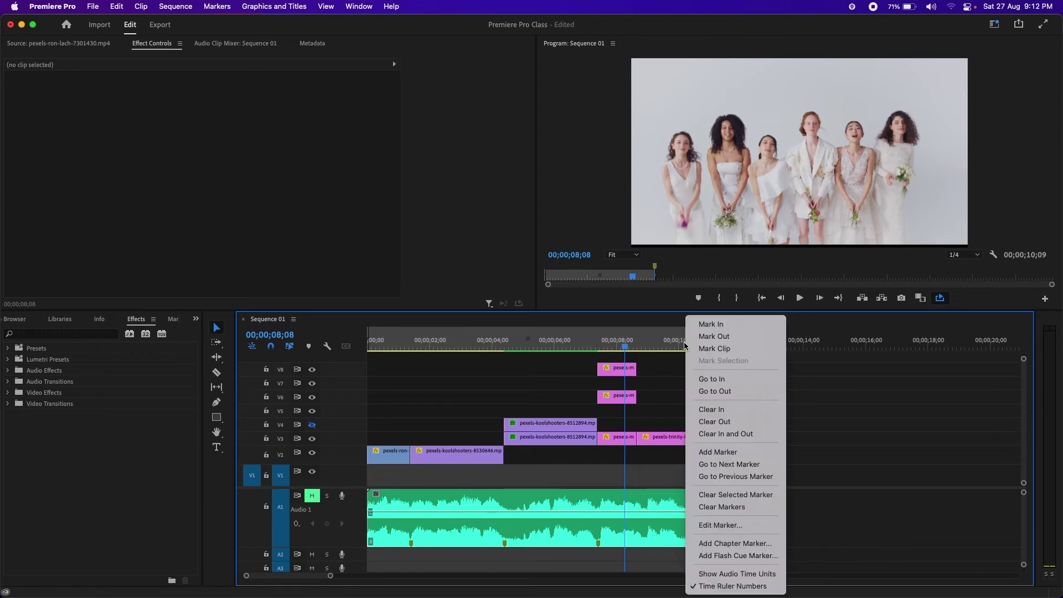
{"action": "left_click", "coordinate": [726, 435]}
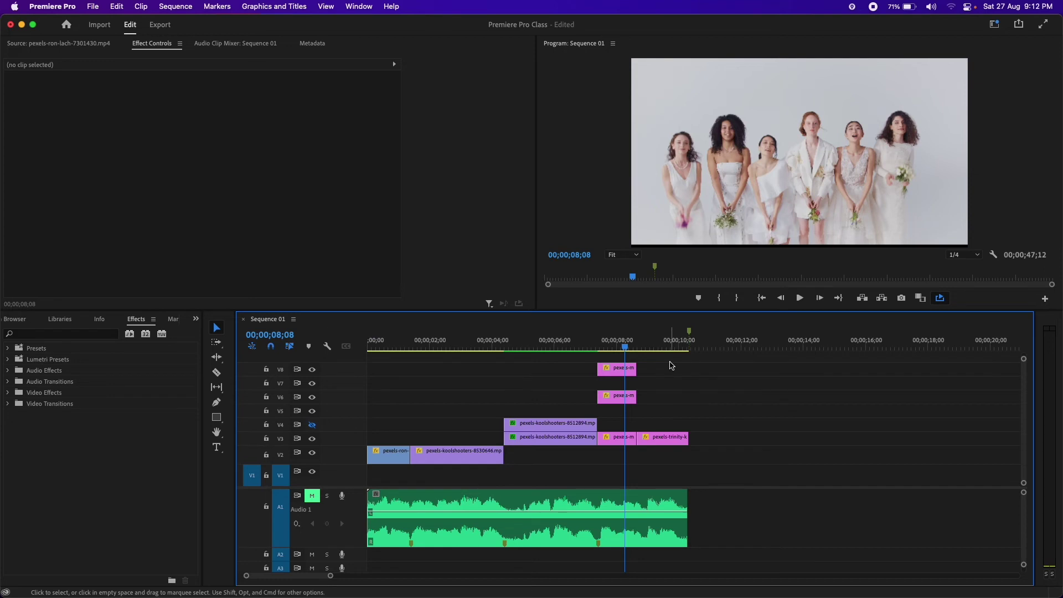
Select the V8 portrait clip and switch to the Color workspace.
{"action": "left_click", "coordinate": [619, 369]}
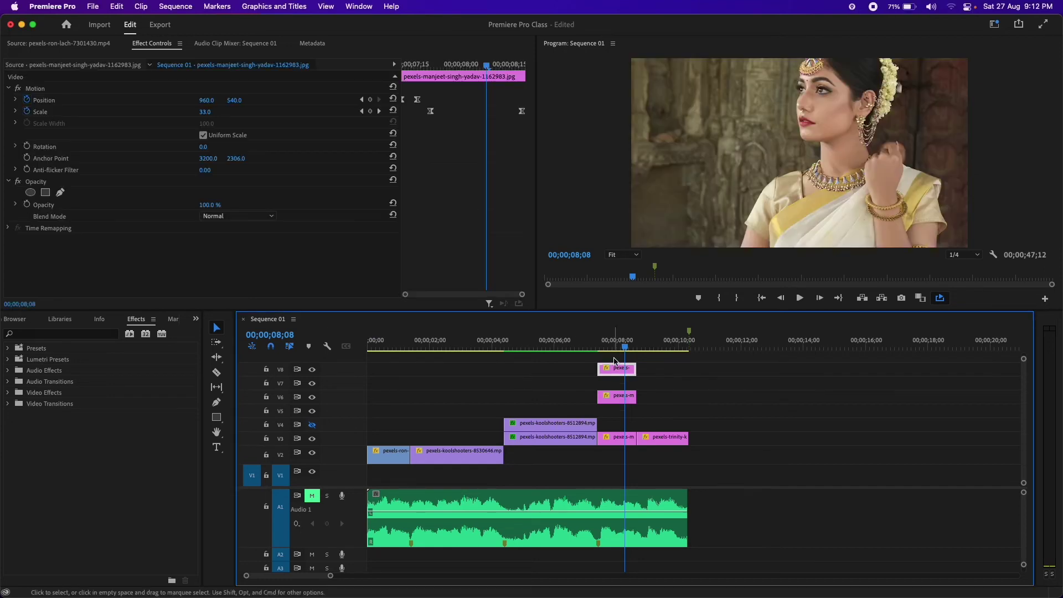
{"action": "left_click", "coordinate": [615, 344]}
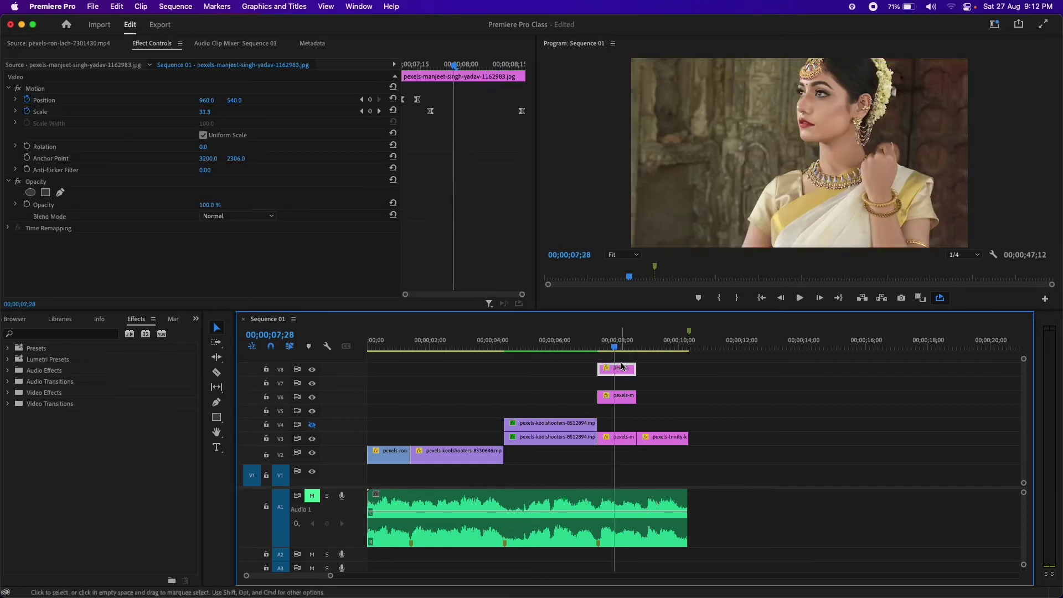
{"action": "left_click", "coordinate": [358, 8]}
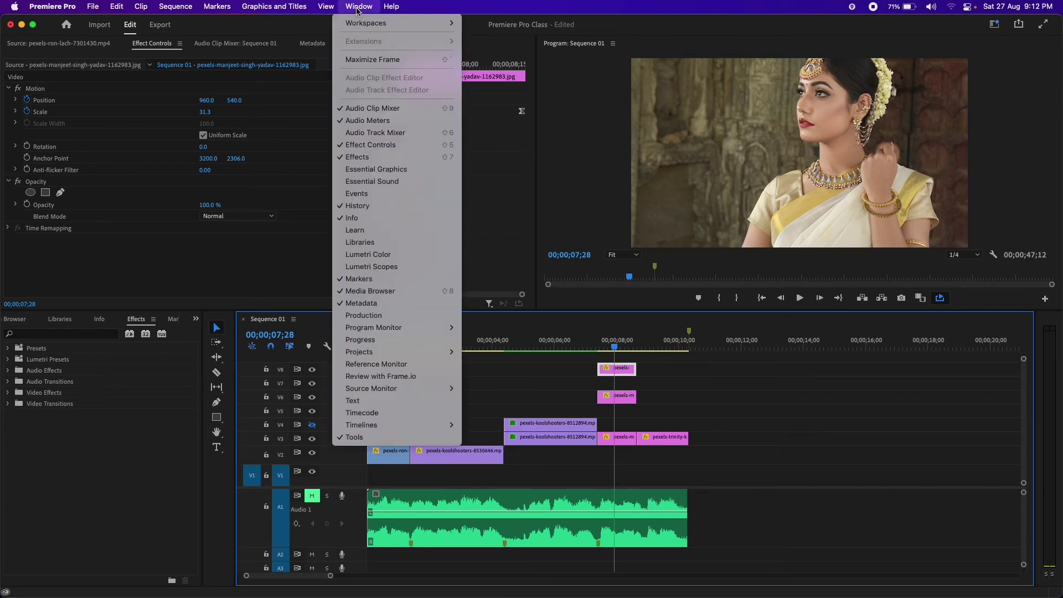
{"action": "mouse_move", "coordinate": [360, 23]}
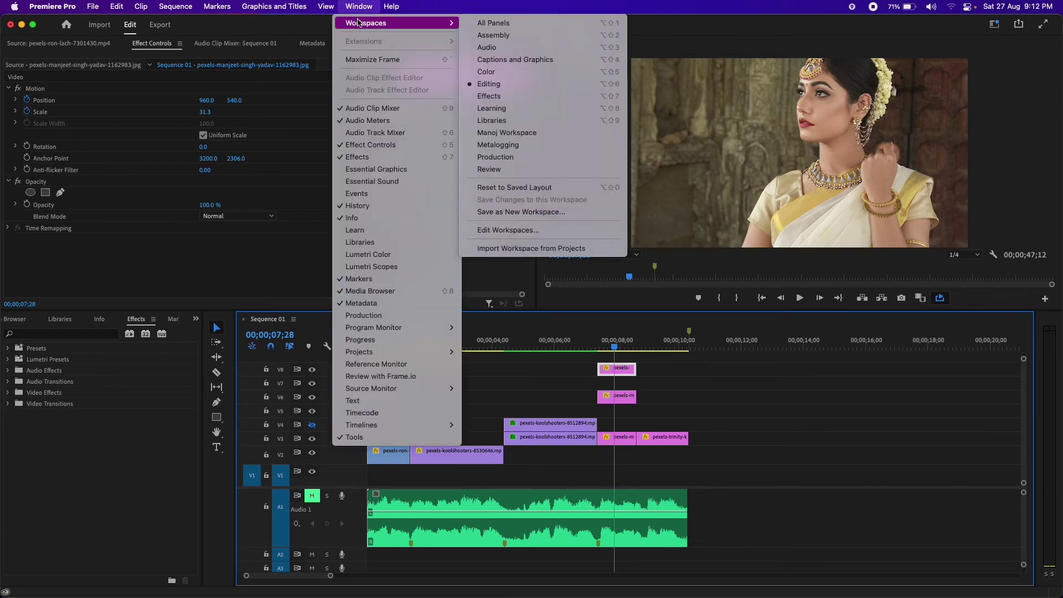
{"action": "left_click", "coordinate": [525, 72]}
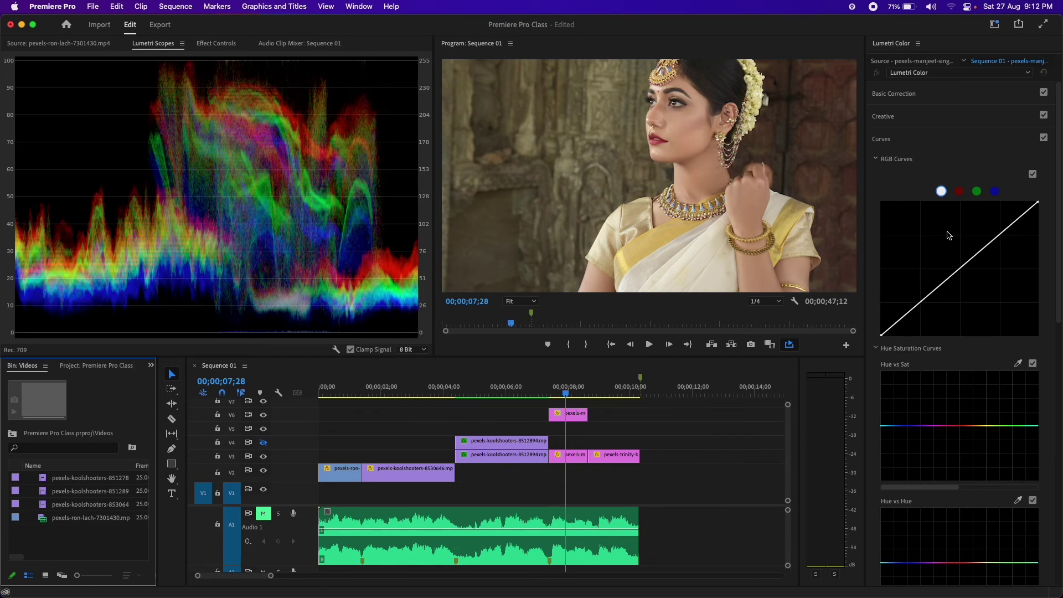
In Basic Correction, set Temperature to -37.0 and Saturation to 129.3, comparing before and after.
{"action": "left_click", "coordinate": [876, 159]}
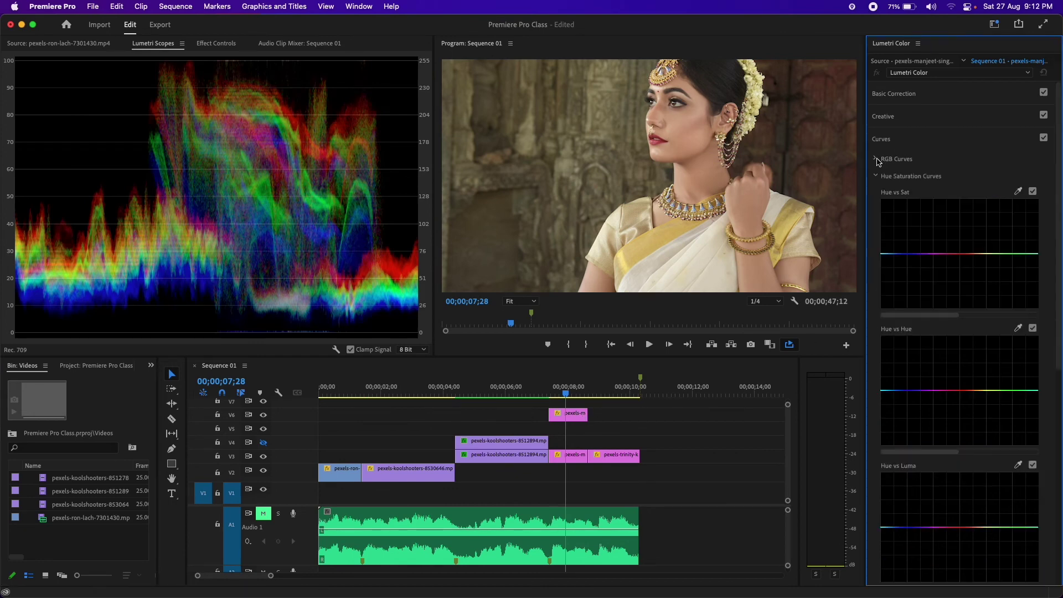
{"action": "left_click", "coordinate": [876, 159]}
{"action": "left_click", "coordinate": [876, 159]}
{"action": "left_click", "coordinate": [901, 97]}
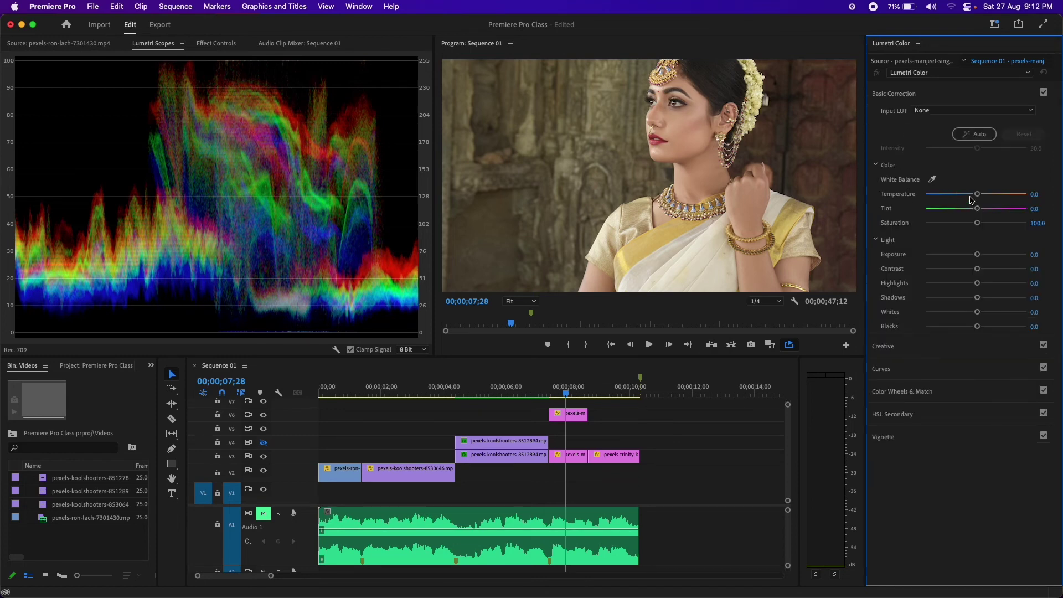
{"action": "left_click_drag", "start_coordinate": [976, 194], "coordinate": [957, 195]}
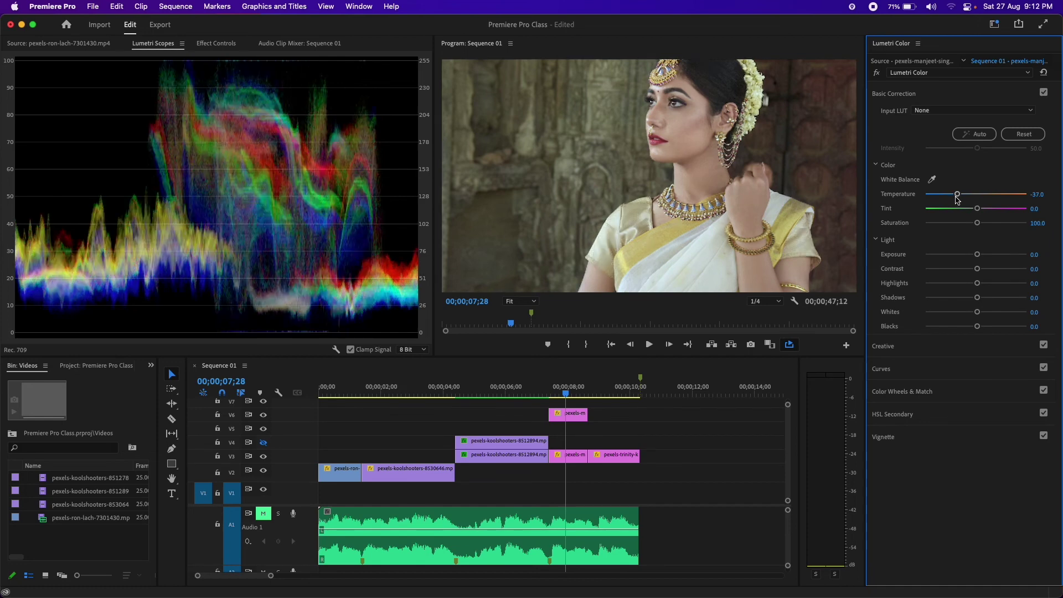
{"action": "left_click_drag", "start_coordinate": [977, 223], "coordinate": [991, 223]}
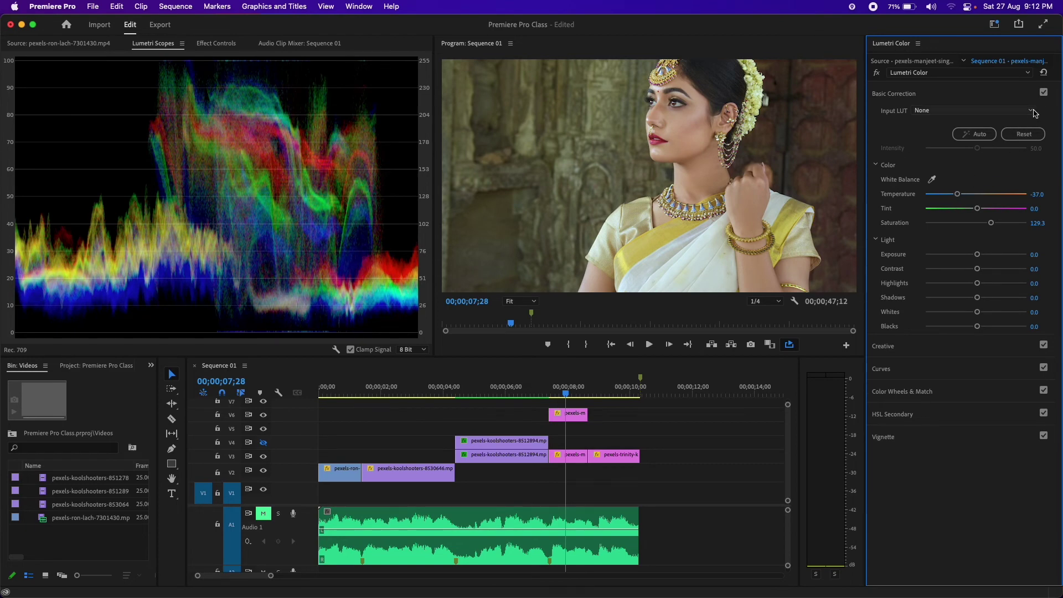
{"action": "left_click", "coordinate": [1044, 93]}
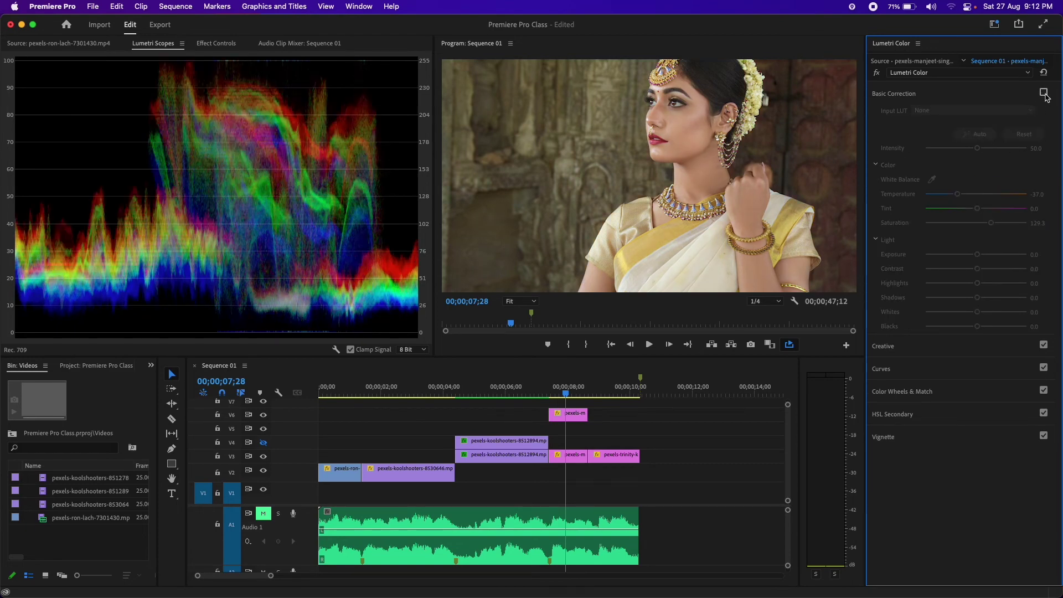
{"action": "left_click", "coordinate": [1044, 93]}
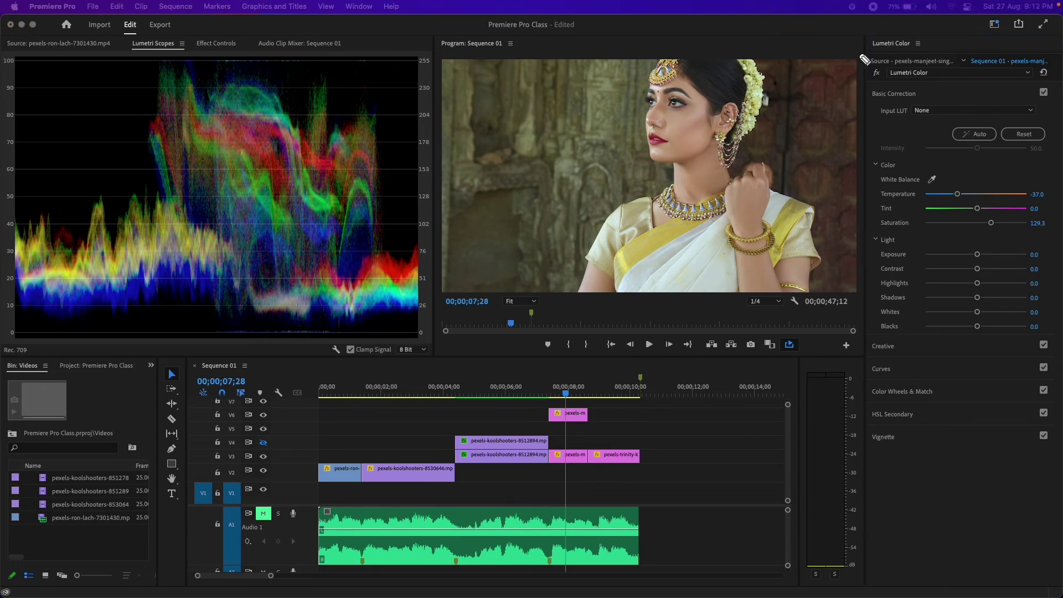
Annotate the Lumetri Color panel and its Color and Light adjustments.
{"action": "mouse_move", "coordinate": [864, 37]}
{"action": "left_mouse_down"}
{"action": "mouse_move", "coordinate": [863, 216]}
{"action": "mouse_move", "coordinate": [1059, 34]}
{"action": "left_mouse_up"}
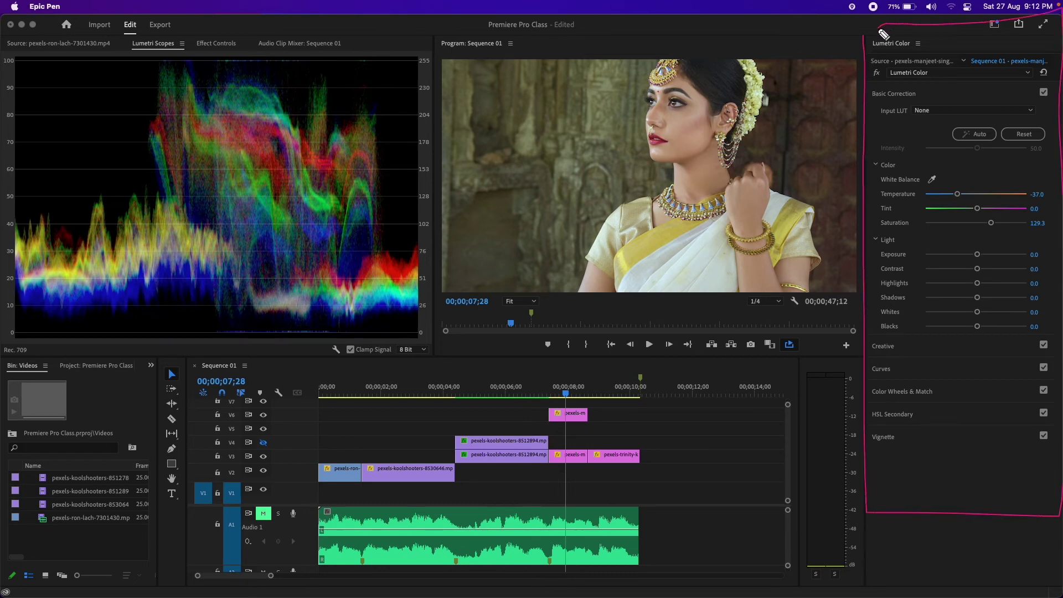
{"action": "left_click_drag", "start_coordinate": [951, 31], "coordinate": [865, 41]}
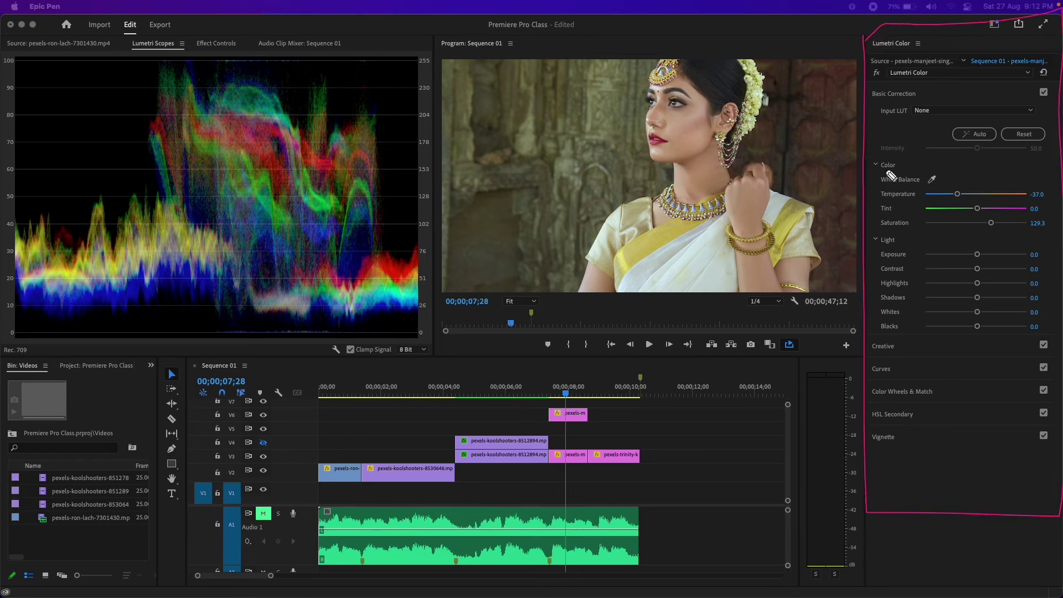
{"action": "mouse_move", "coordinate": [874, 158]}
{"action": "left_mouse_down"}
{"action": "mouse_move", "coordinate": [887, 144]}
{"action": "mouse_move", "coordinate": [1057, 282]}
{"action": "mouse_move", "coordinate": [932, 247]}
{"action": "left_mouse_up"}
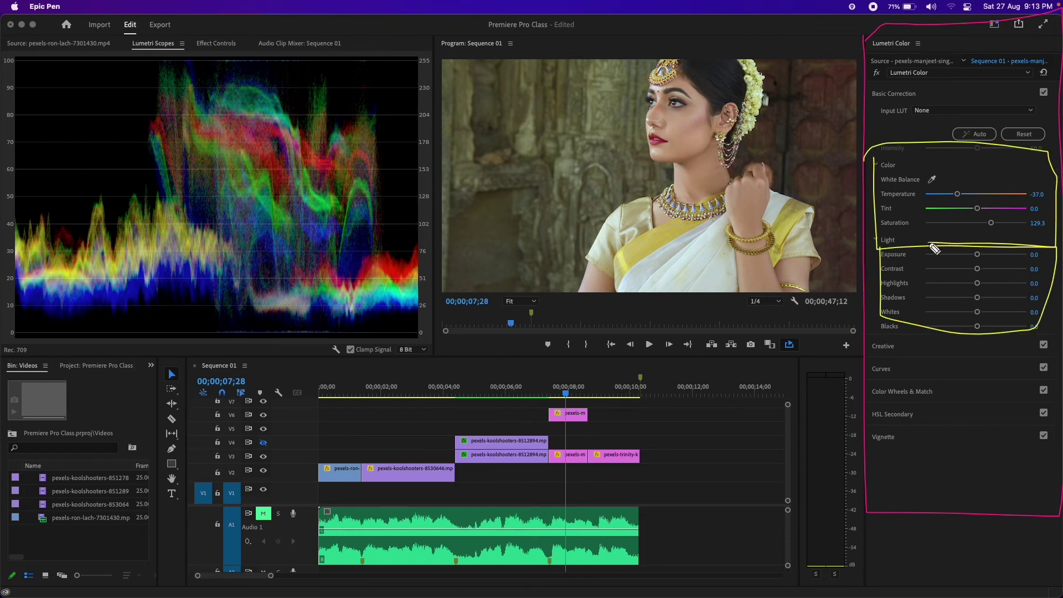
Browse the applied colour effect list, then apply and undo an Auto colour correction.
{"action": "left_click", "coordinate": [945, 74]}
{"action": "left_click", "coordinate": [945, 74]}
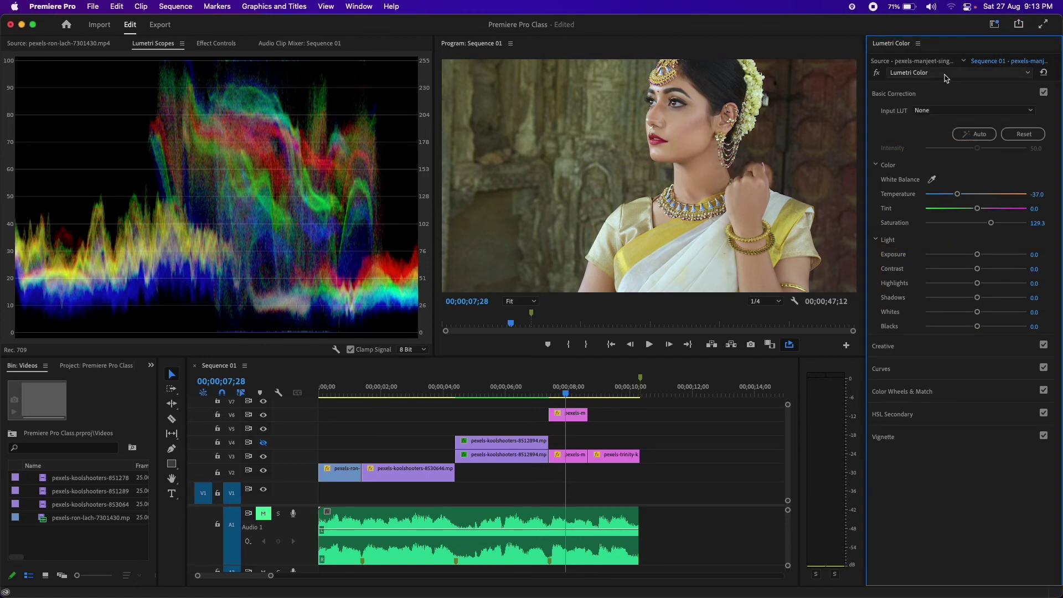
{"action": "left_click", "coordinate": [963, 74]}
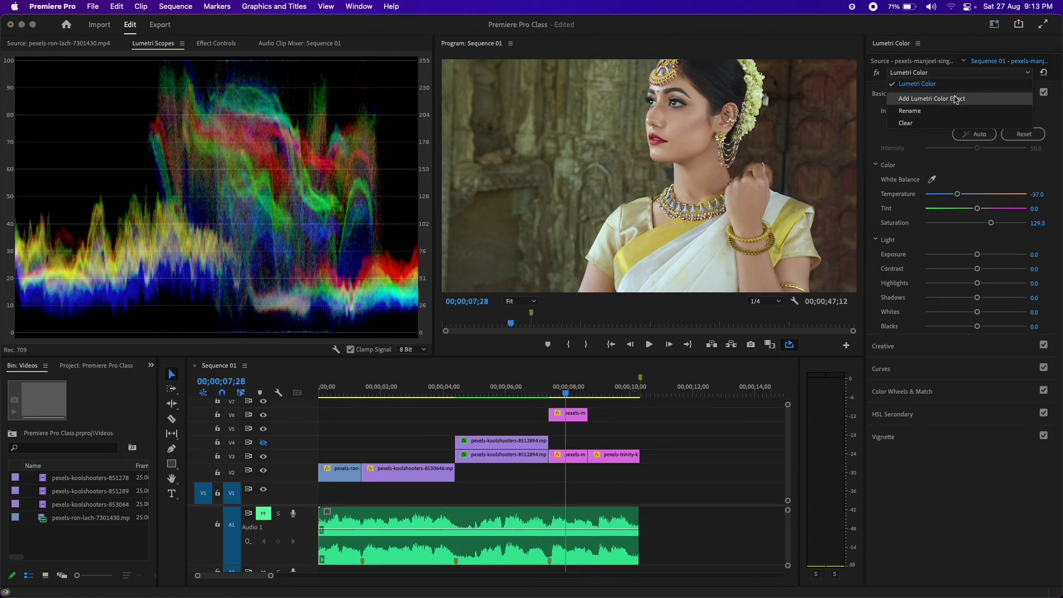
{"action": "left_click", "coordinate": [963, 176]}
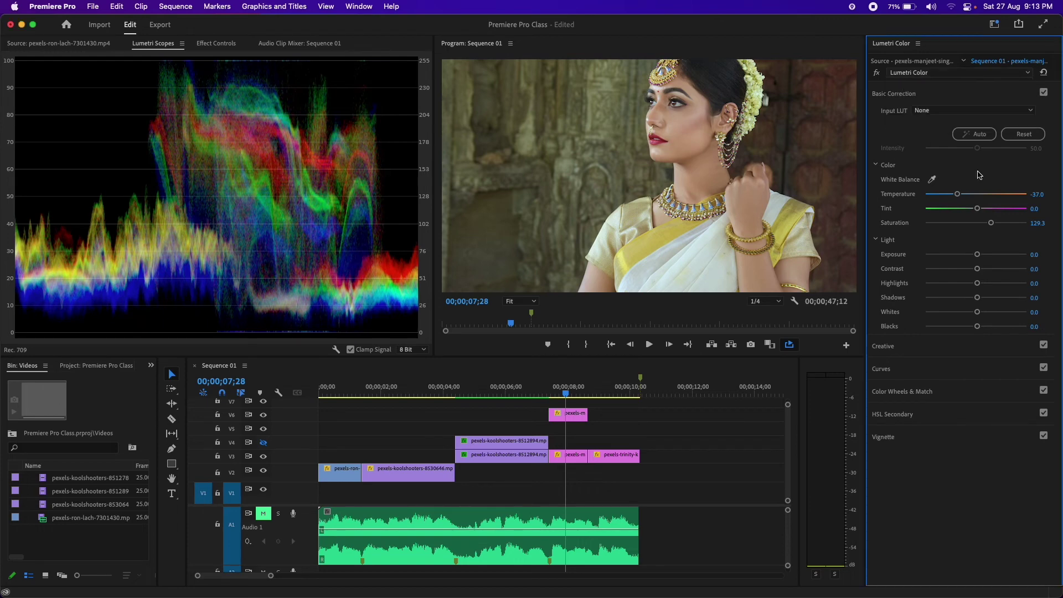
{"action": "left_click", "coordinate": [979, 135]}
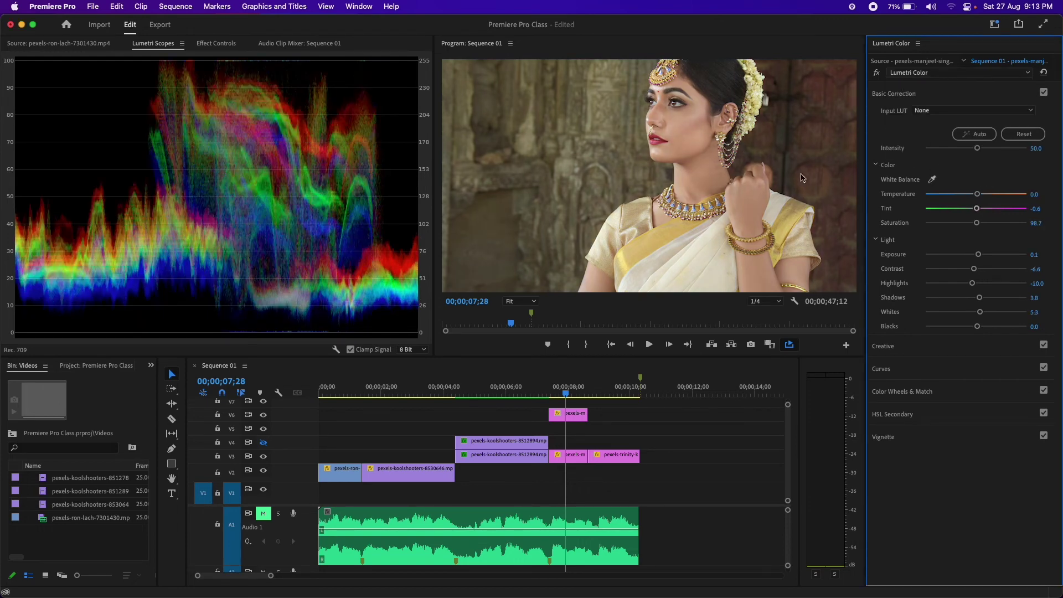
{"action": "key", "text": "super+z"}
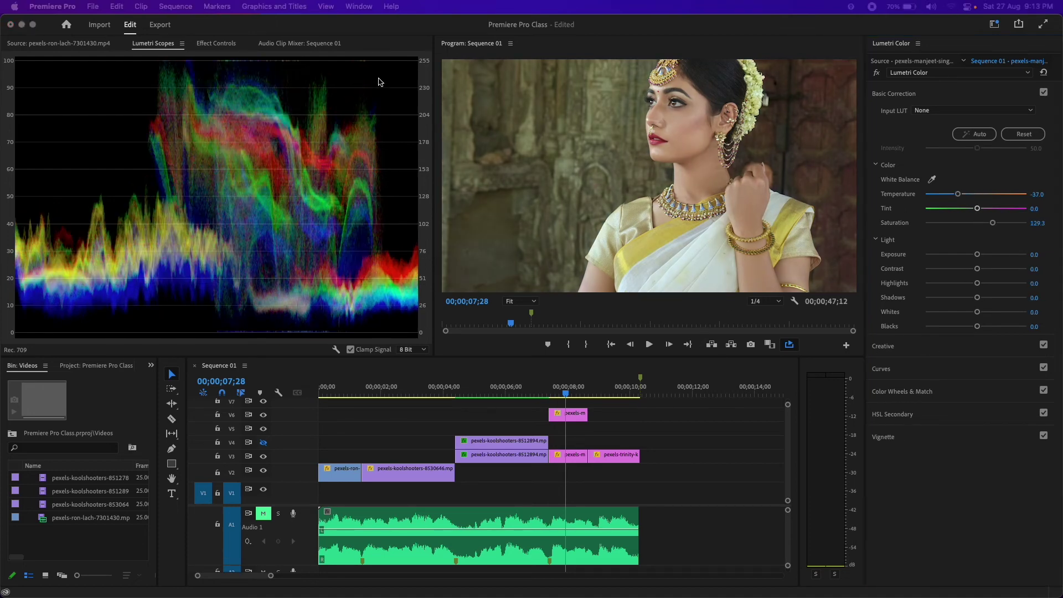
Switch back to the Editing workspace.
{"action": "left_click", "coordinate": [359, 6]}
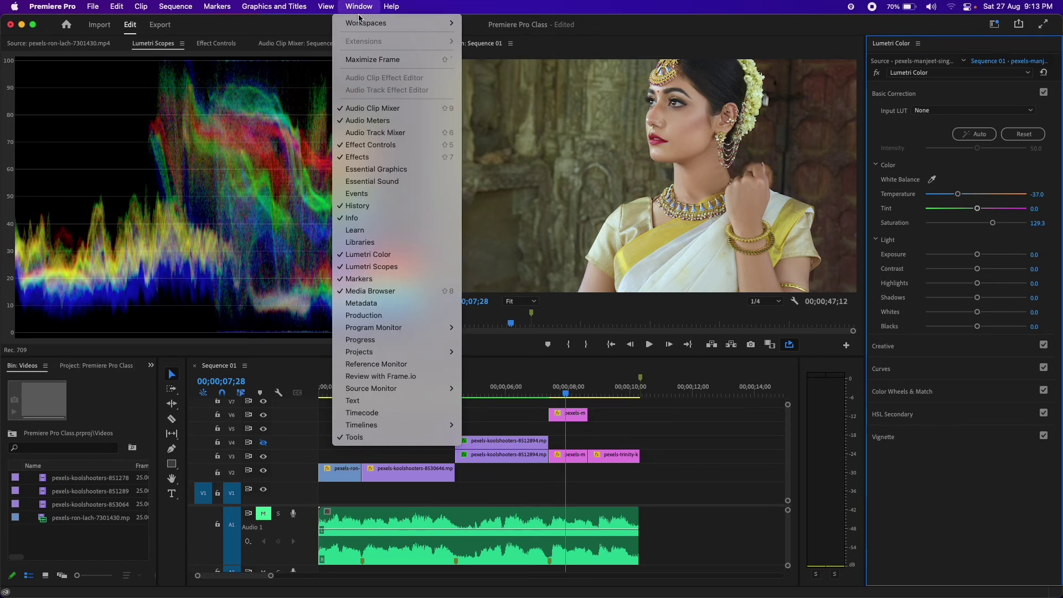
{"action": "mouse_move", "coordinate": [365, 23]}
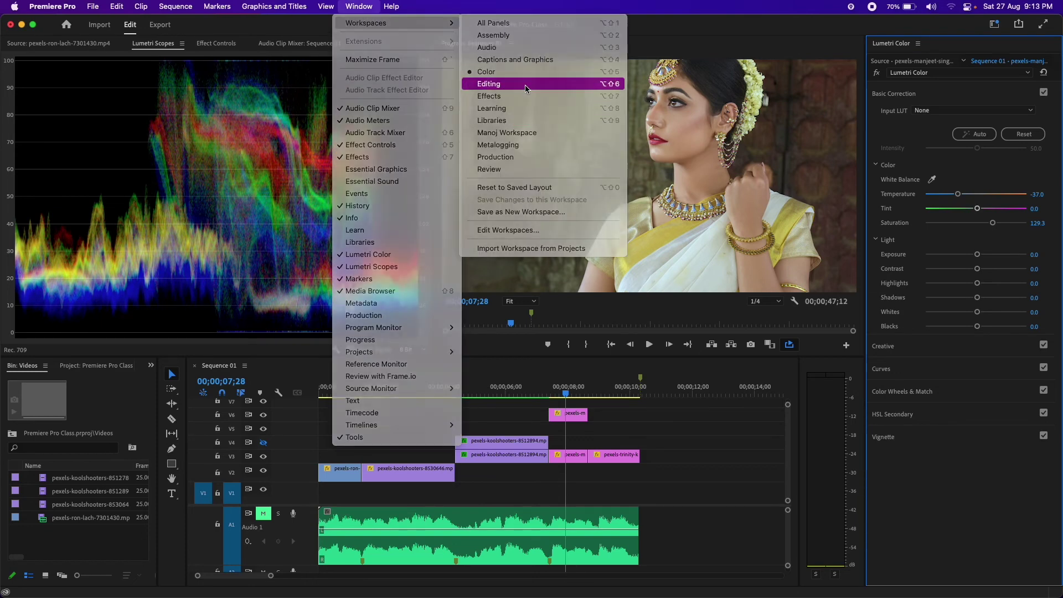
{"action": "left_click", "coordinate": [525, 84]}
Show the Project panel in the lower-left panel area.
{"action": "left_click", "coordinate": [94, 487]}
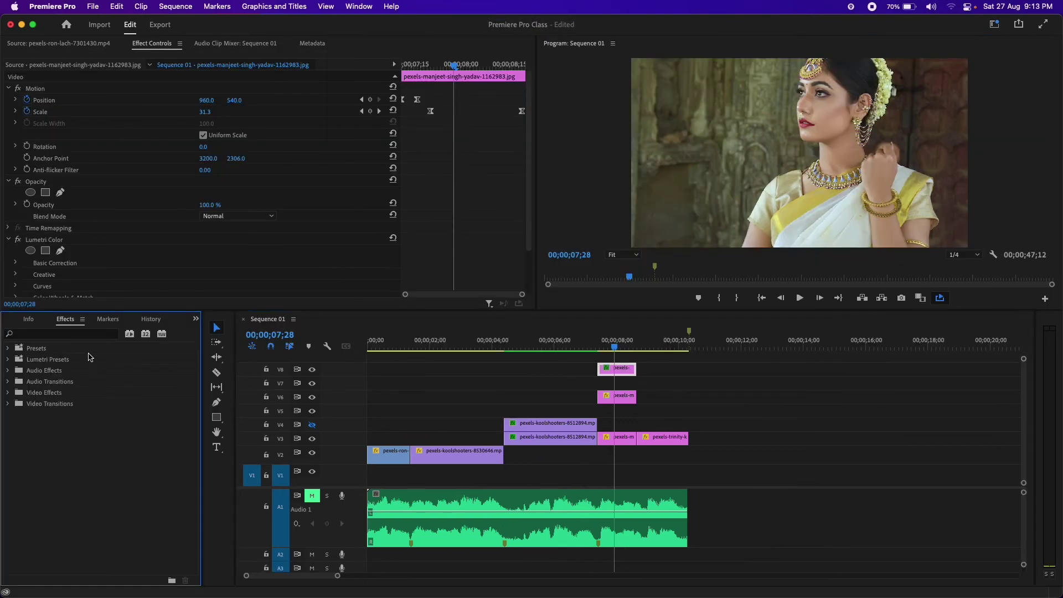
{"action": "left_click", "coordinate": [42, 323]}
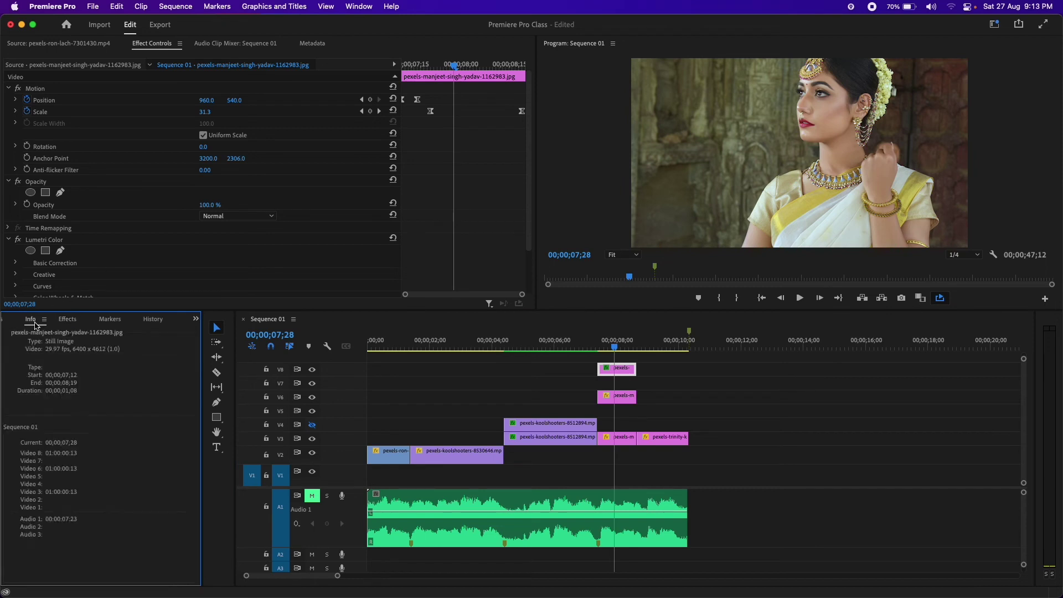
{"action": "left_click", "coordinate": [196, 319]}
{"action": "left_click", "coordinate": [227, 332]}
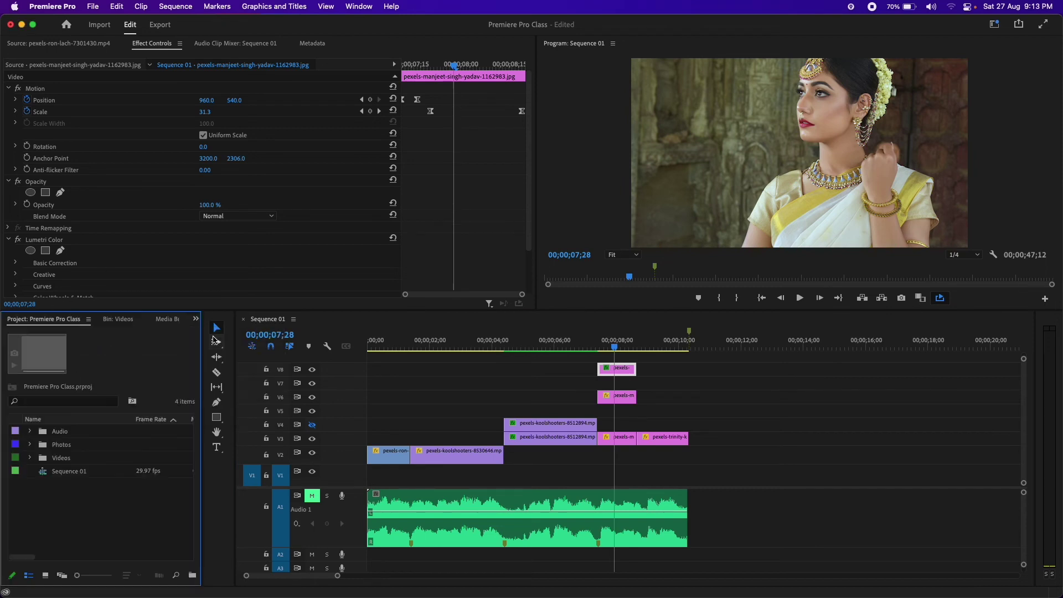
Rewind the playhead to the sequence start and bring up the Project panel's new-item options.
{"action": "right_click", "coordinate": [81, 512]}
{"action": "left_click", "coordinate": [61, 517]}
{"action": "left_click_drag", "start_coordinate": [424, 346], "coordinate": [375, 355]}
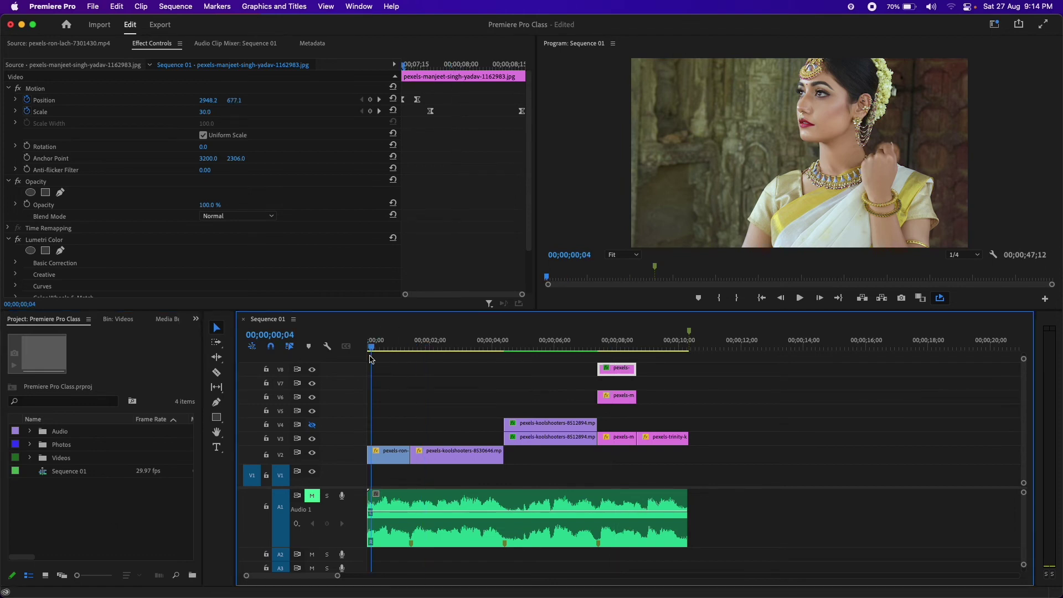
{"action": "right_click", "coordinate": [138, 510]}
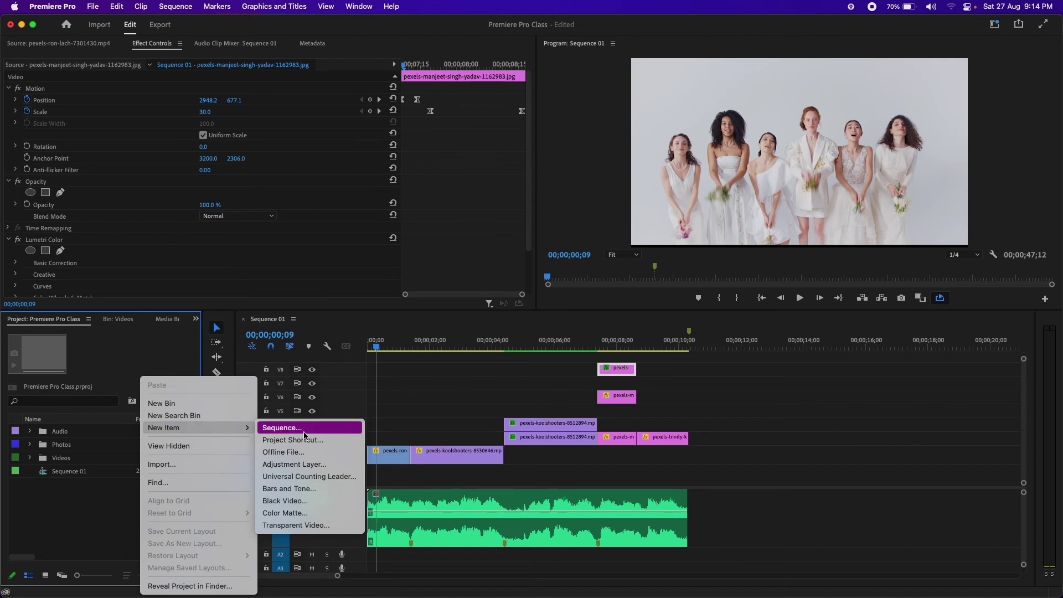
Create a new legacy title named Title 01 and dismiss the retirement notice.
{"action": "left_click", "coordinate": [117, 528]}
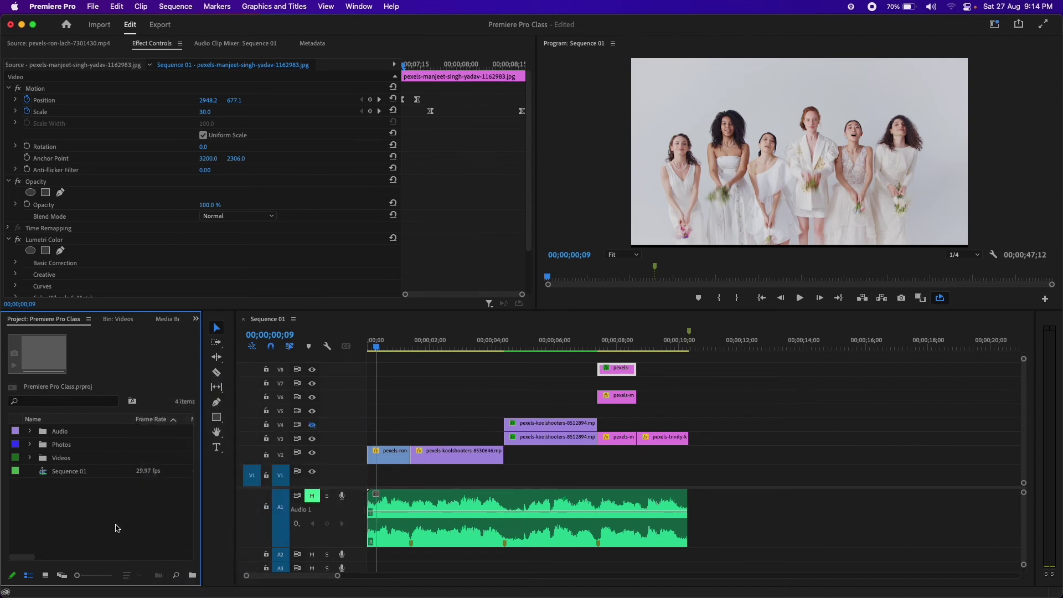
{"action": "left_click", "coordinate": [93, 7]}
{"action": "mouse_move", "coordinate": [93, 23]}
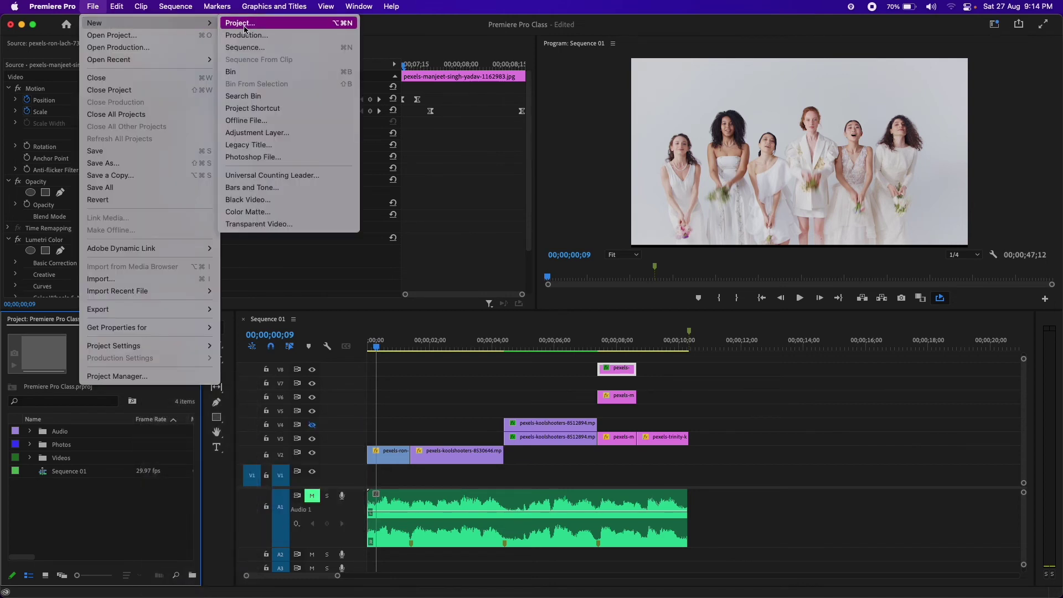
{"action": "left_click", "coordinate": [256, 147]}
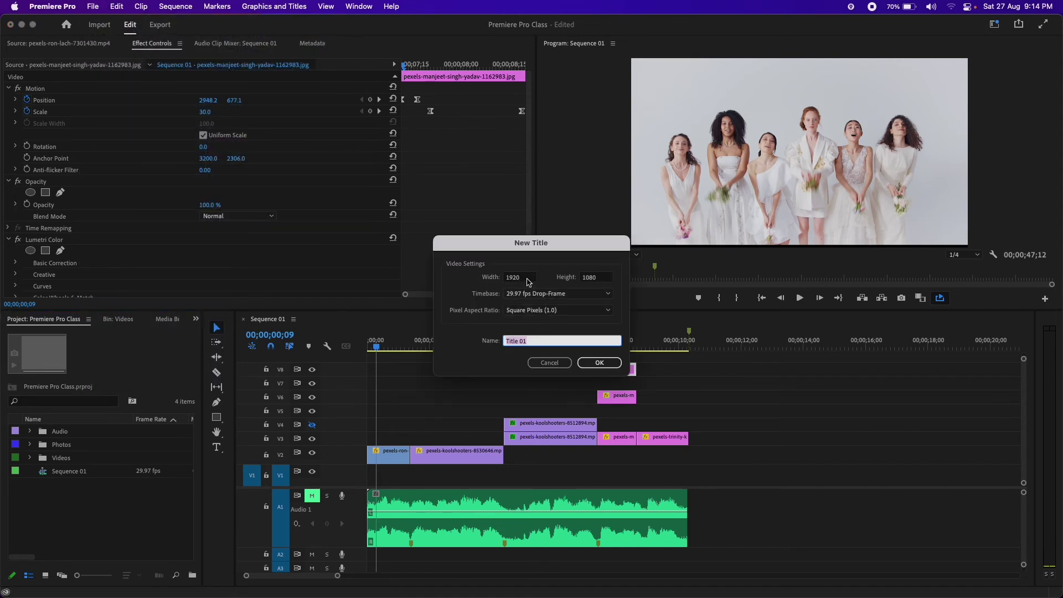
{"action": "left_click", "coordinate": [602, 363]}
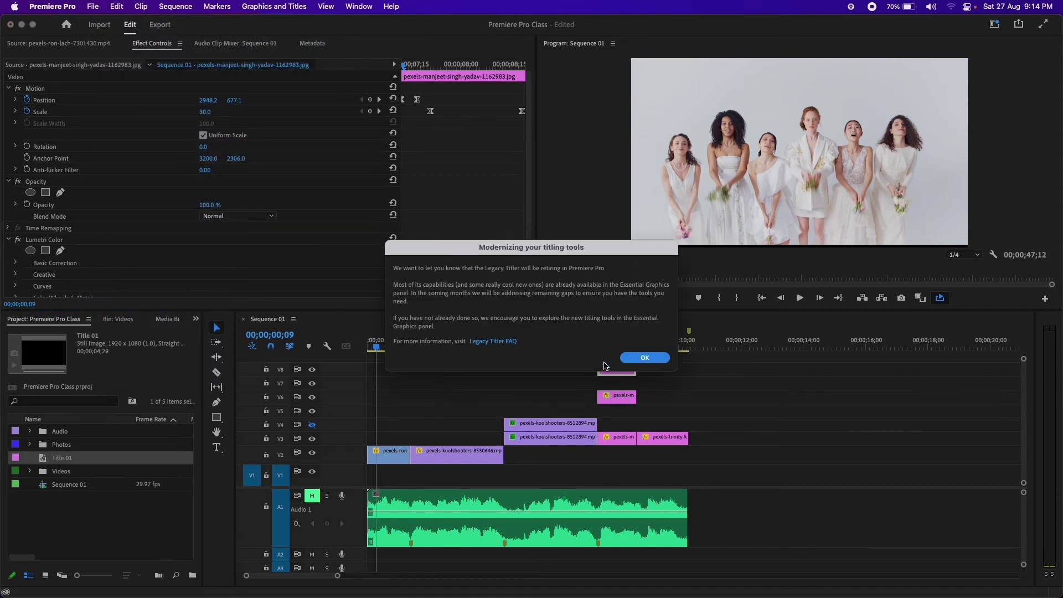
{"action": "left_click", "coordinate": [642, 358]}
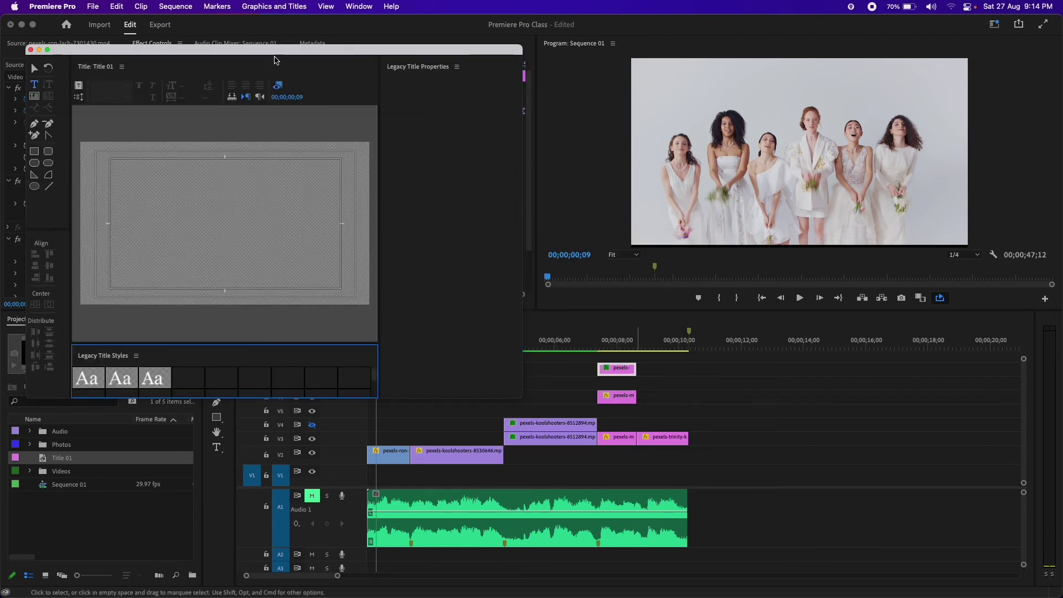
Add the text 'hello' to the title canvas with a red fill.
{"action": "left_click_drag", "start_coordinate": [272, 53], "coordinate": [508, 67]}
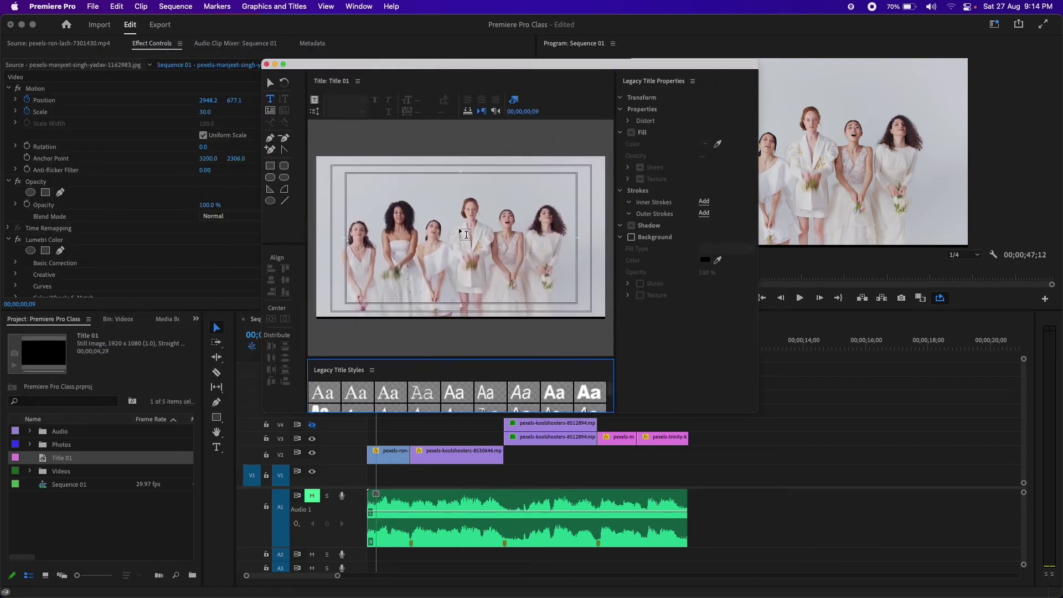
{"action": "left_click", "coordinate": [413, 222]}
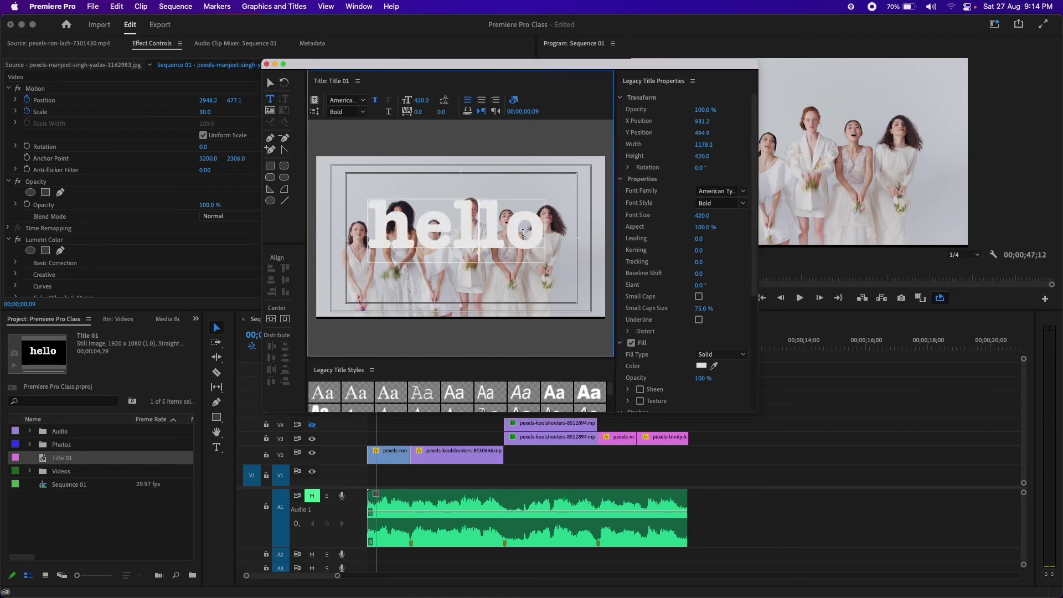
{"action": "key", "text": "Escape"}
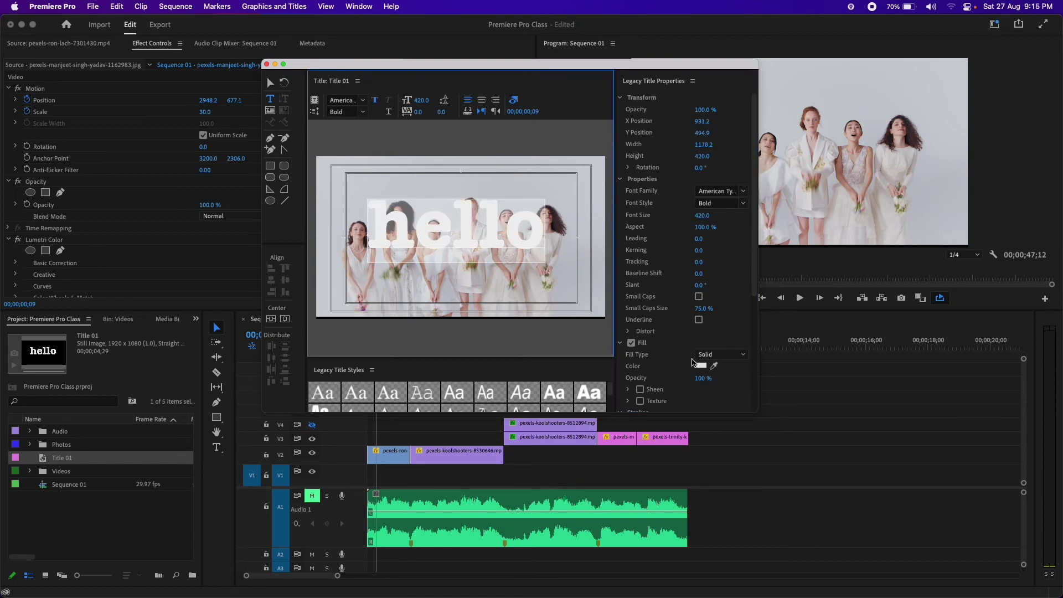
{"action": "left_click", "coordinate": [696, 365]}
{"action": "left_click", "coordinate": [520, 350]}
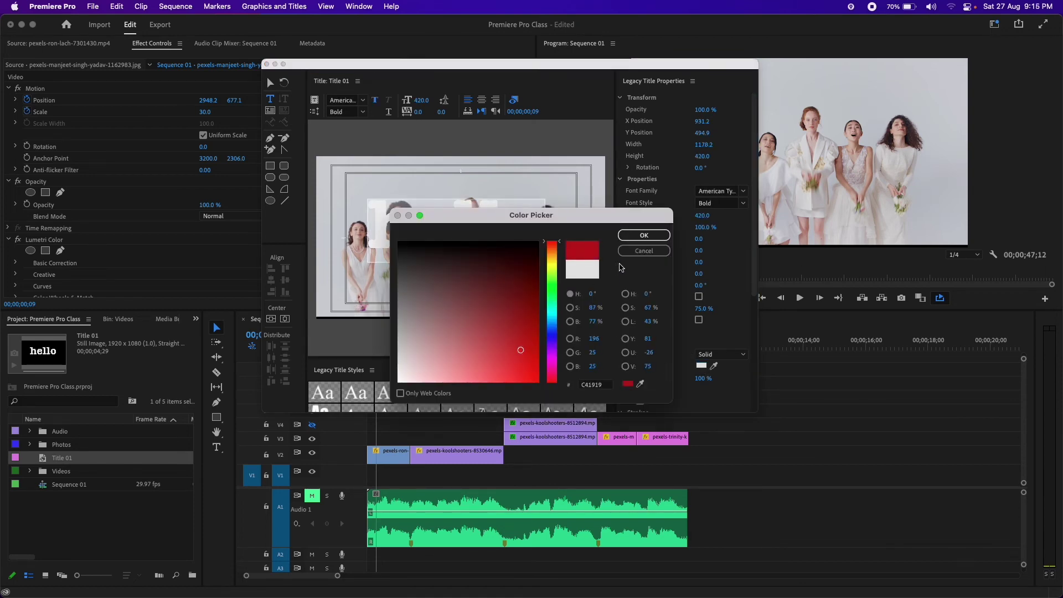
{"action": "left_click", "coordinate": [644, 235]}
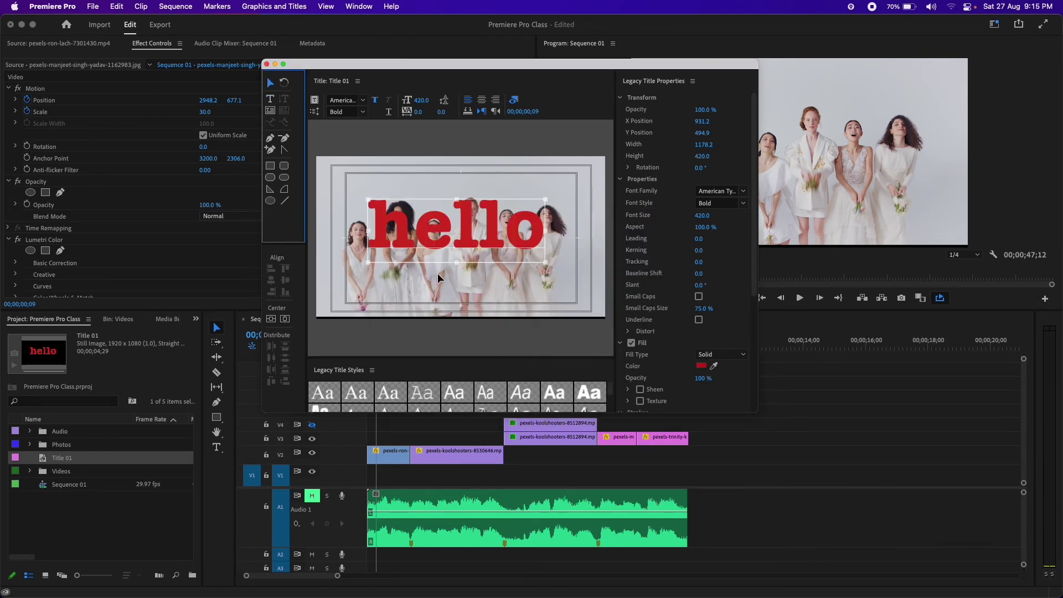
Try a shadowed Arial style, then settle on red American Typewriter Bold.
{"action": "scroll", "coordinate": [433, 385], "scroll_direction": "down", "scroll_amount": 3}
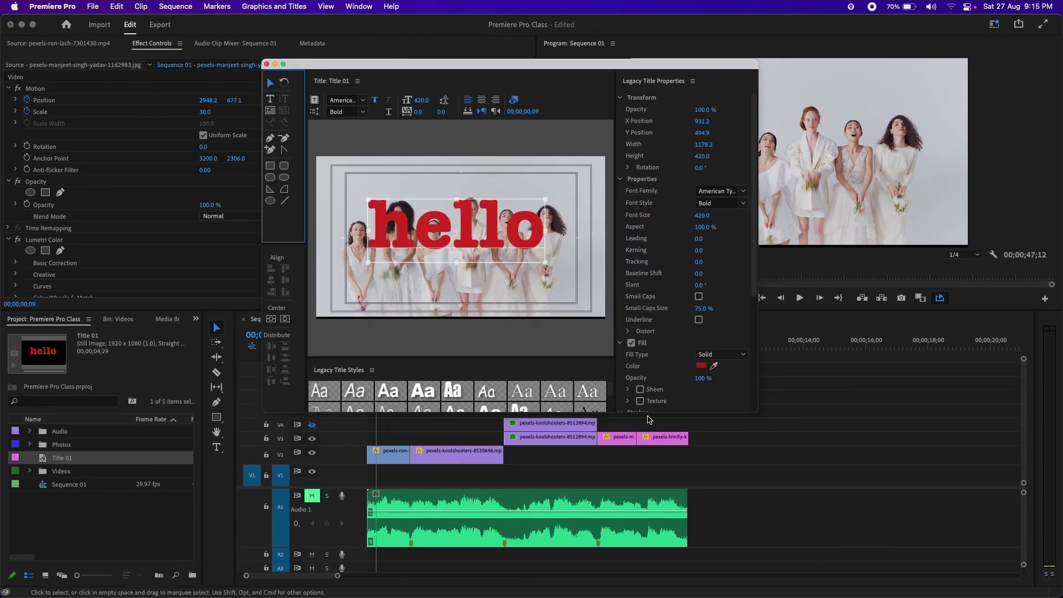
{"action": "left_click_drag", "start_coordinate": [668, 414], "coordinate": [669, 483]}
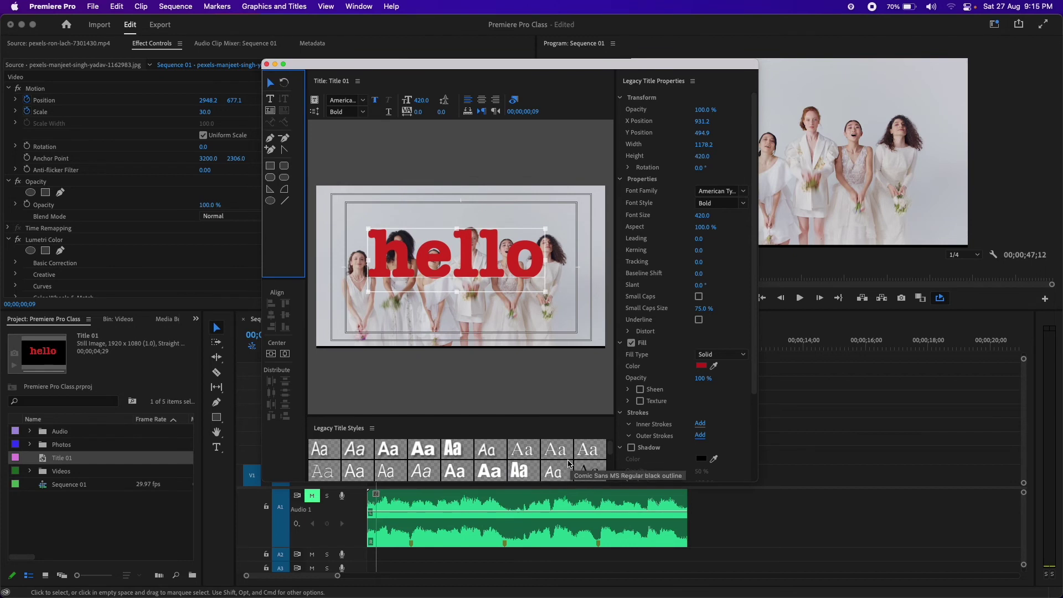
{"action": "scroll", "coordinate": [567, 464], "scroll_direction": "down", "scroll_amount": 5}
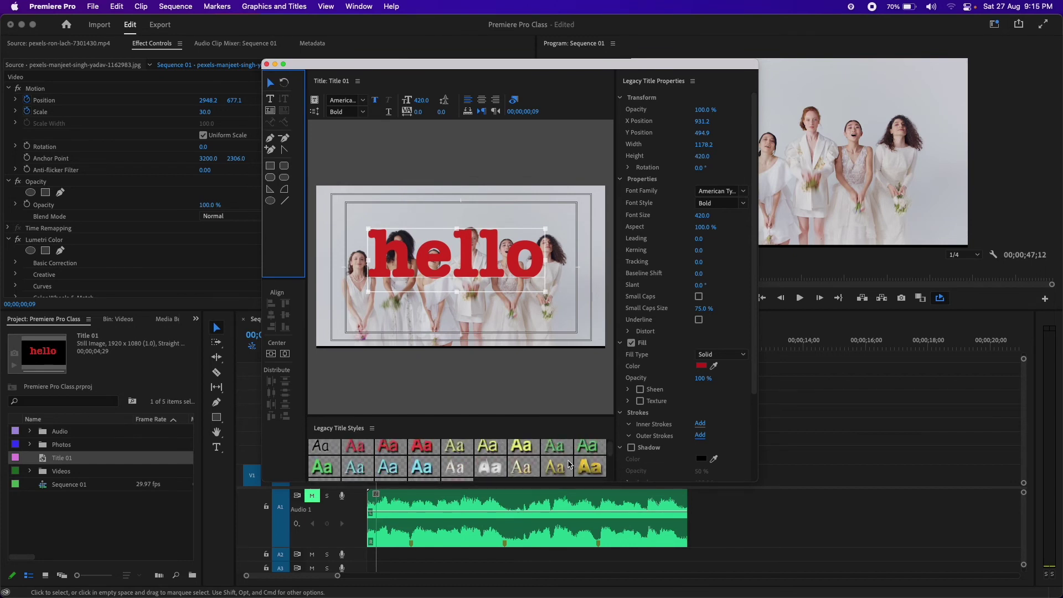
{"action": "left_click", "coordinate": [423, 447]}
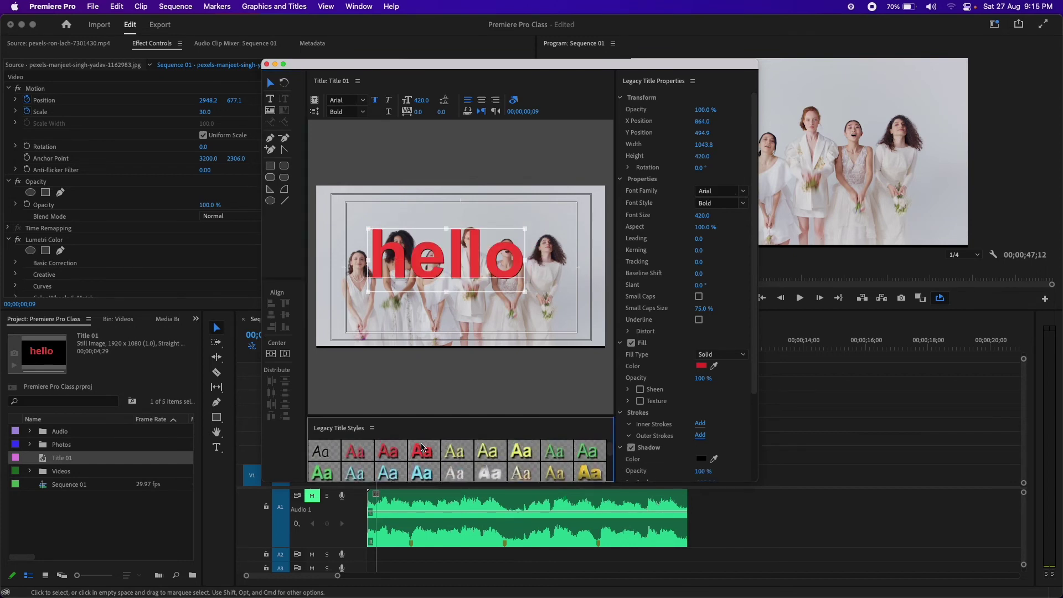
{"action": "left_click", "coordinate": [392, 479]}
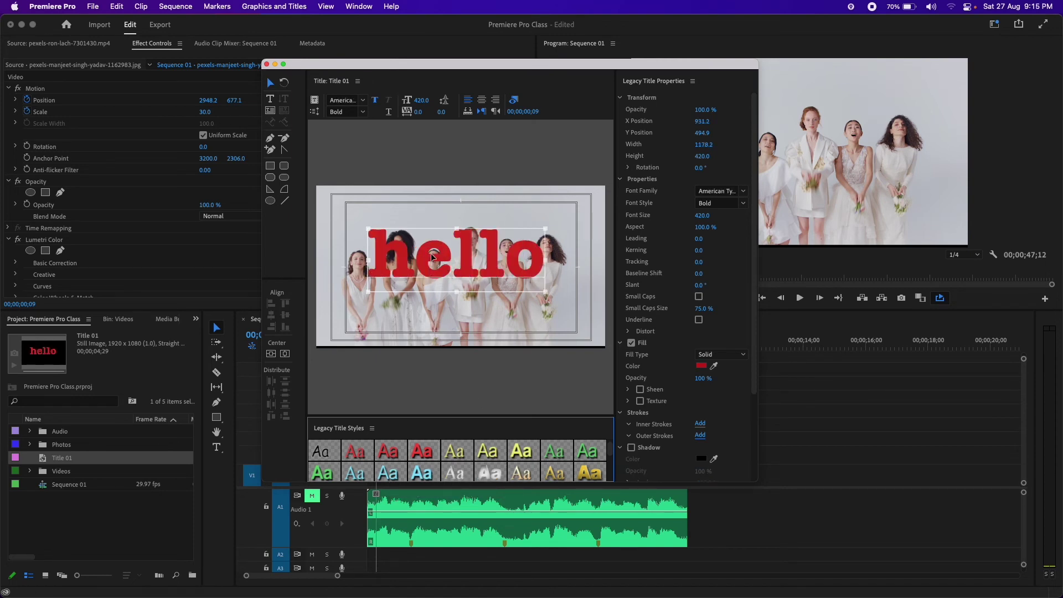
Capitalise the text to 'Hello' and adjust its font size to 420.
{"action": "double_click", "coordinate": [395, 261]}
{"action": "left_click_drag", "start_coordinate": [412, 257], "coordinate": [363, 259]}
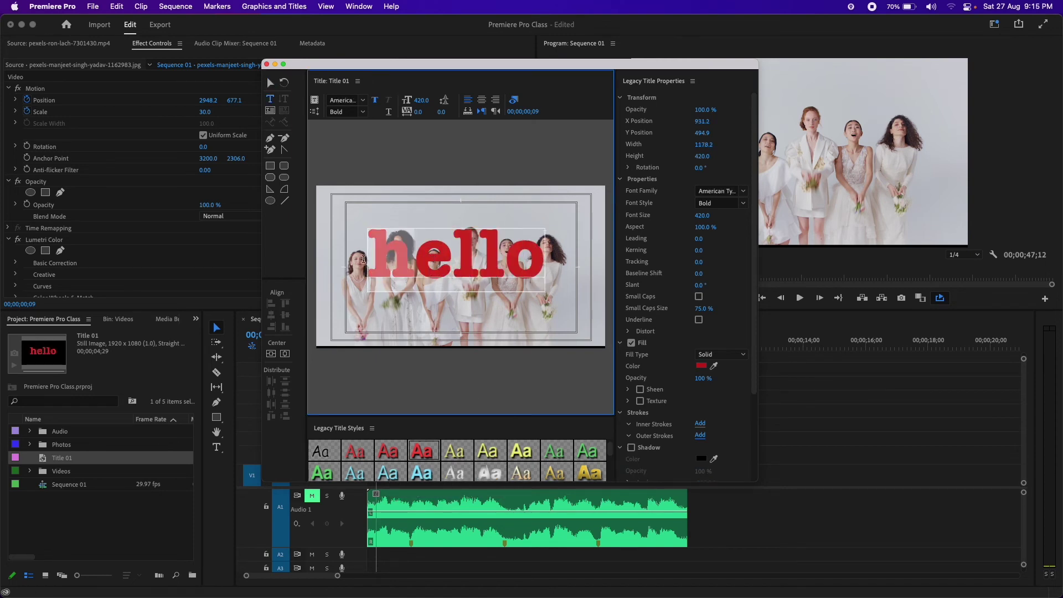
{"action": "type", "text": "H"}
{"action": "key", "text": "Escape"}
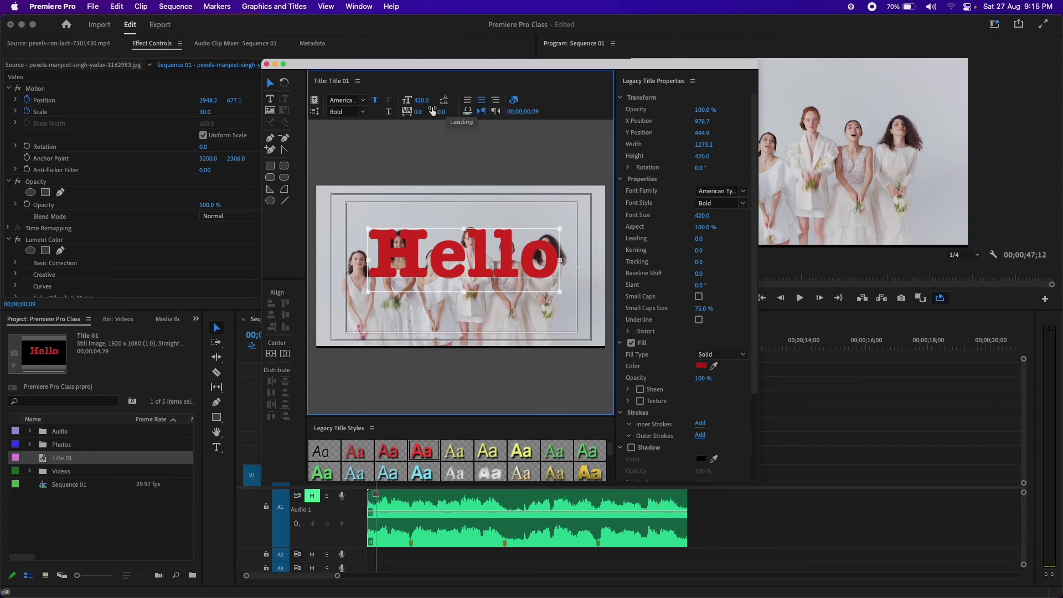
{"action": "left_click_drag", "start_coordinate": [420, 100], "coordinate": [424, 101]}
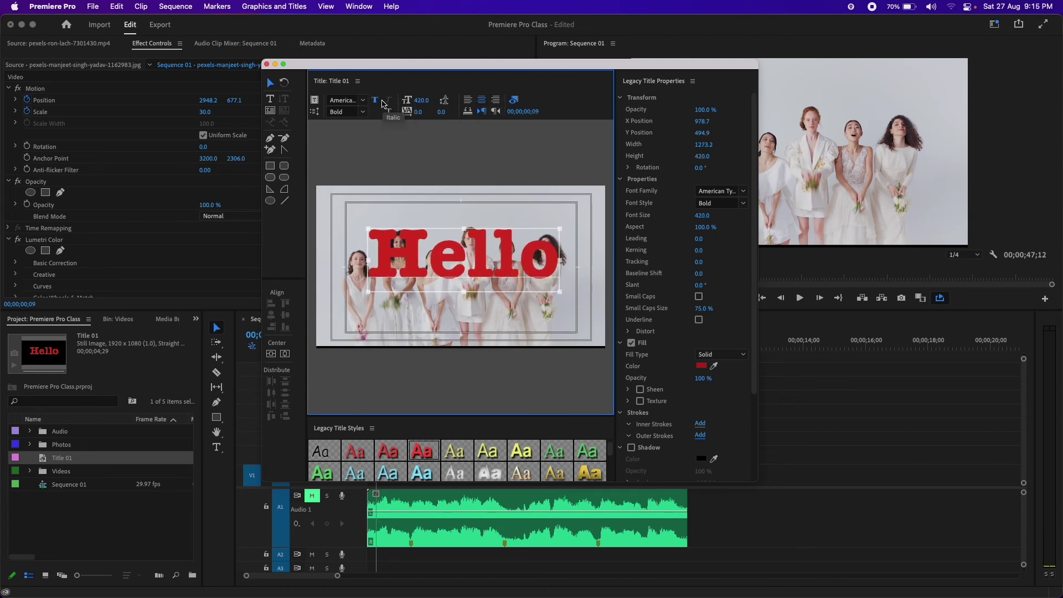
Enable a drop shadow on Hello, leaving the background and sheen turned off.
{"action": "left_click", "coordinate": [620, 179]}
{"action": "left_click", "coordinate": [620, 260]}
{"action": "left_click", "coordinate": [620, 272]}
{"action": "left_click", "coordinate": [631, 272]}
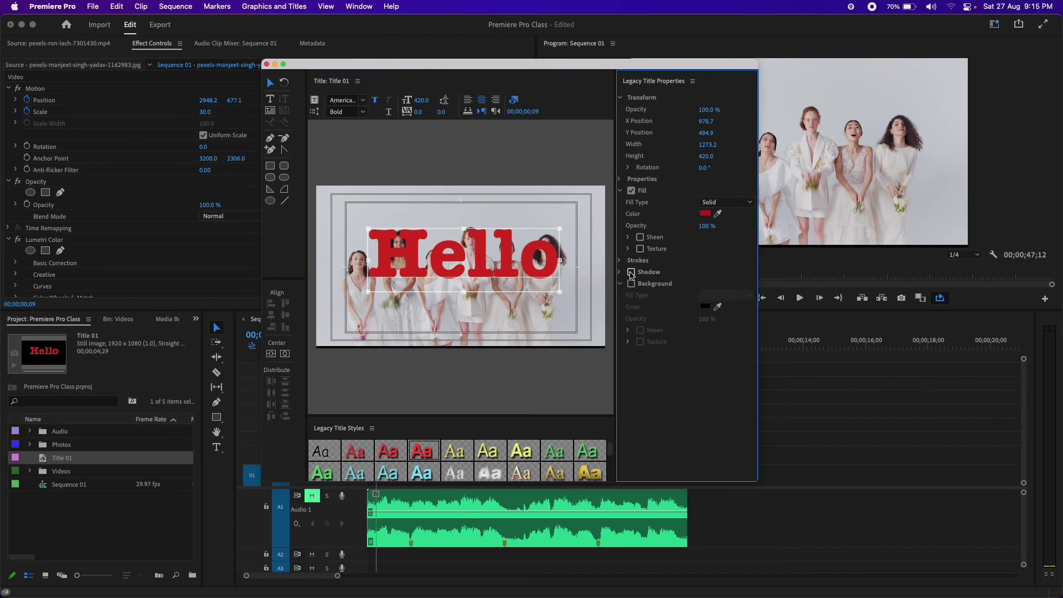
{"action": "left_click", "coordinate": [631, 283]}
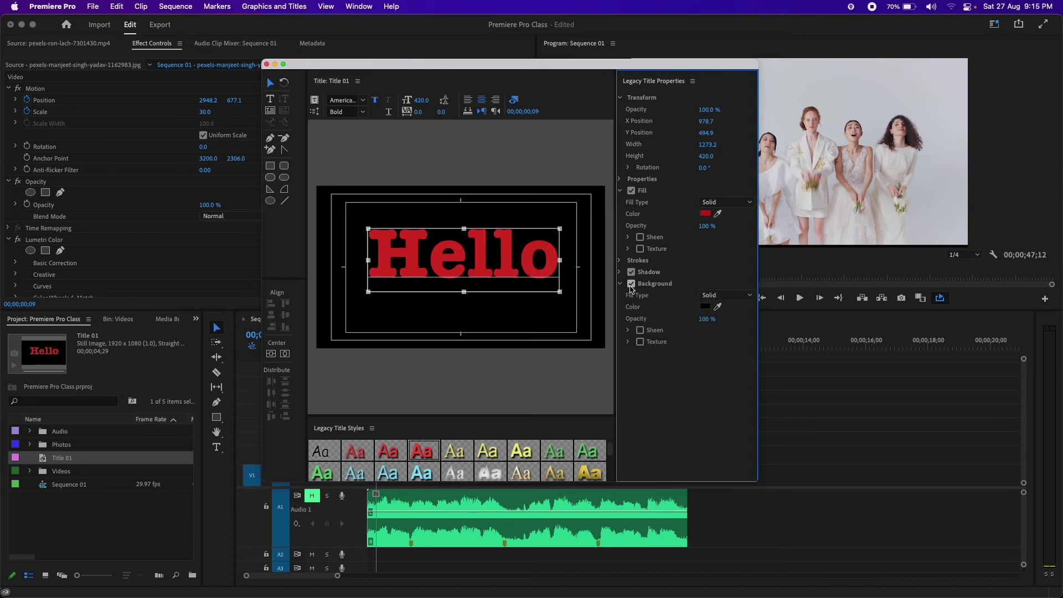
{"action": "left_click", "coordinate": [631, 284]}
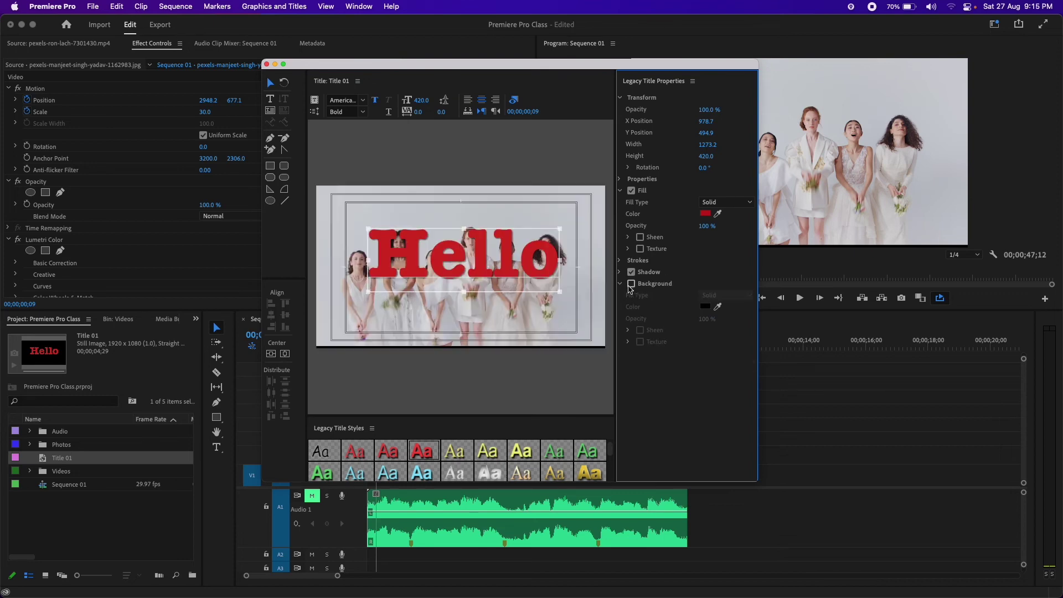
{"action": "left_click", "coordinate": [640, 238]}
{"action": "left_click", "coordinate": [640, 238]}
{"action": "left_click", "coordinate": [620, 191]}
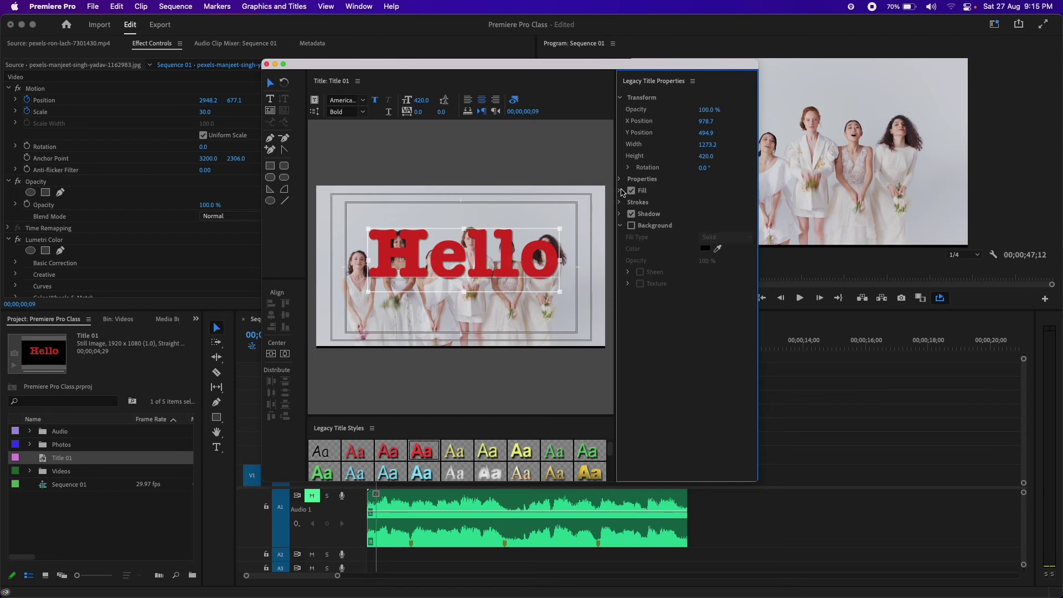
{"action": "left_click", "coordinate": [621, 179]}
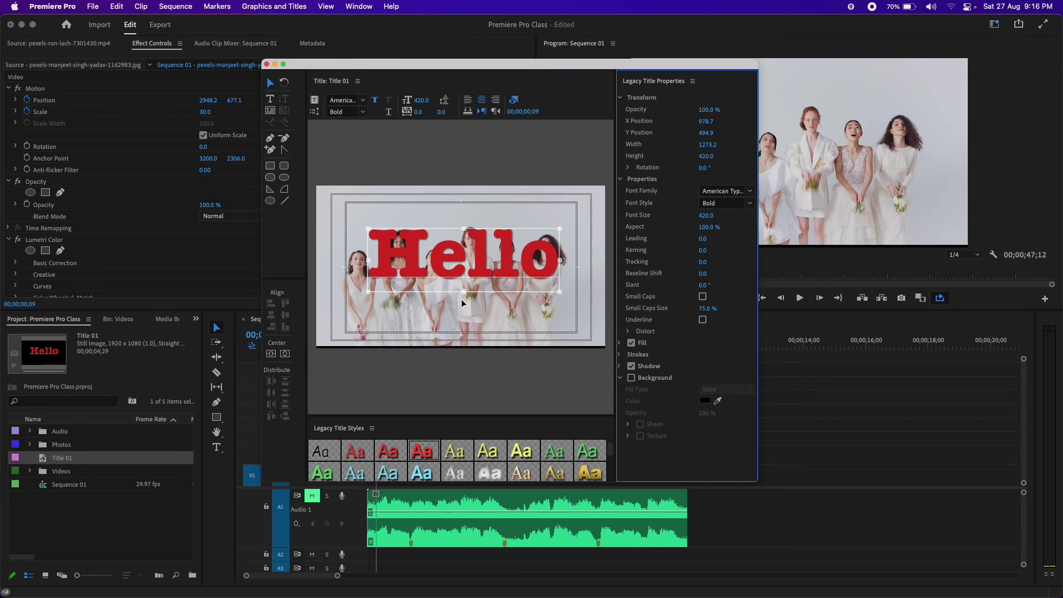
Centre Hello horizontally and vertically on the frame.
{"action": "left_click_drag", "start_coordinate": [463, 264], "coordinate": [463, 314]}
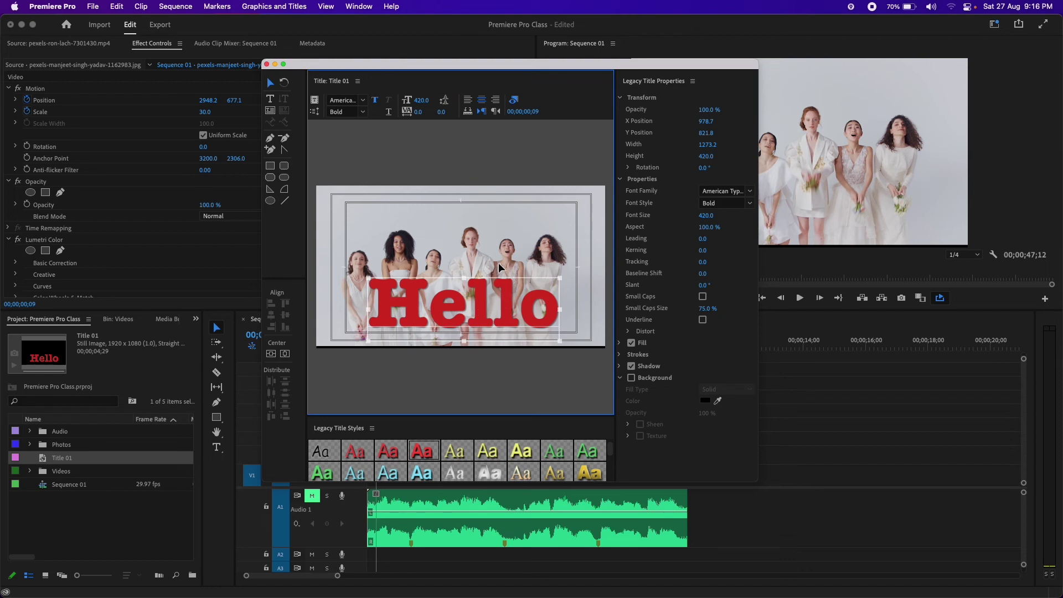
{"action": "left_click", "coordinate": [285, 355]}
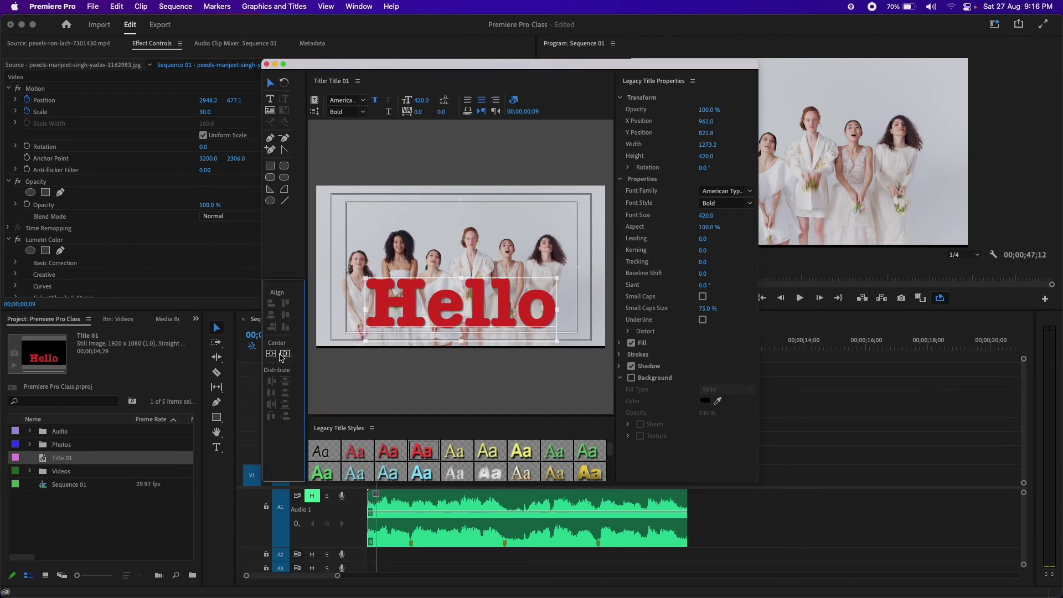
{"action": "left_click", "coordinate": [271, 353]}
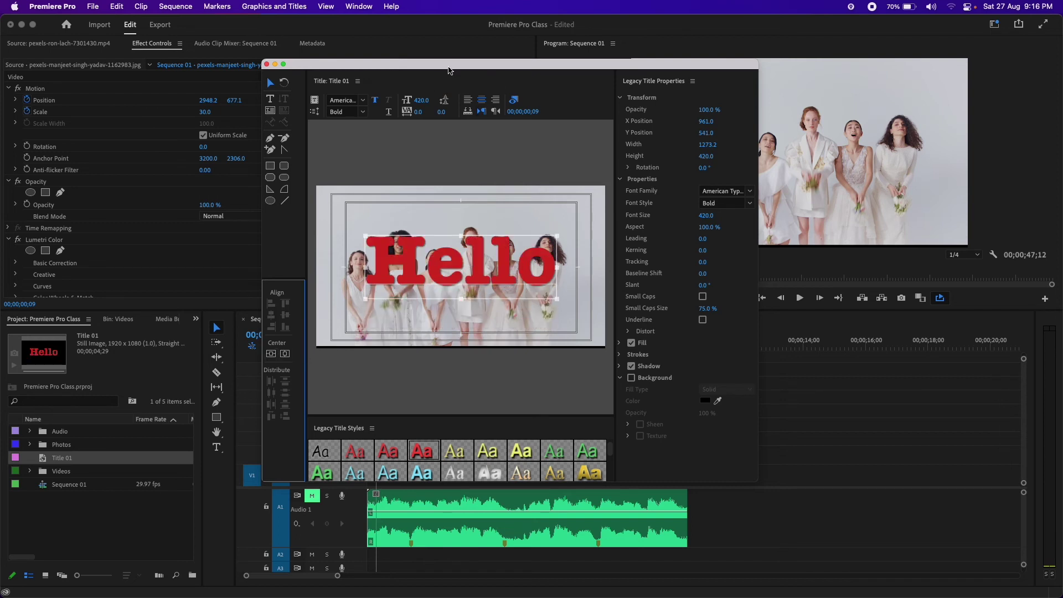
{"action": "left_click_drag", "start_coordinate": [452, 69], "coordinate": [541, 70]}
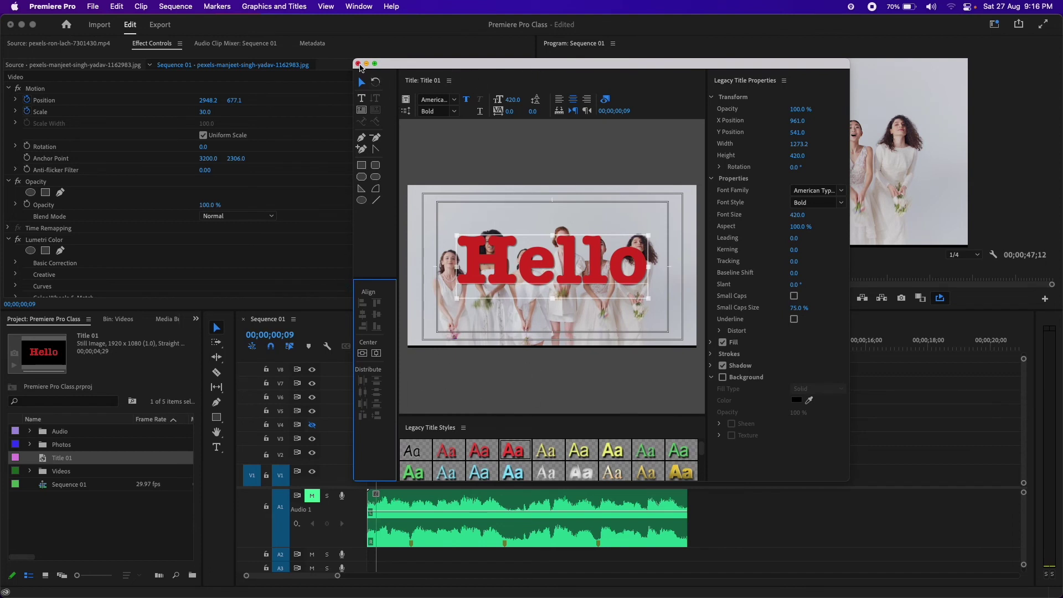
Place Title 01 on track V6 at the sequence start and trim it to about one second.
{"action": "left_click", "coordinate": [358, 64]}
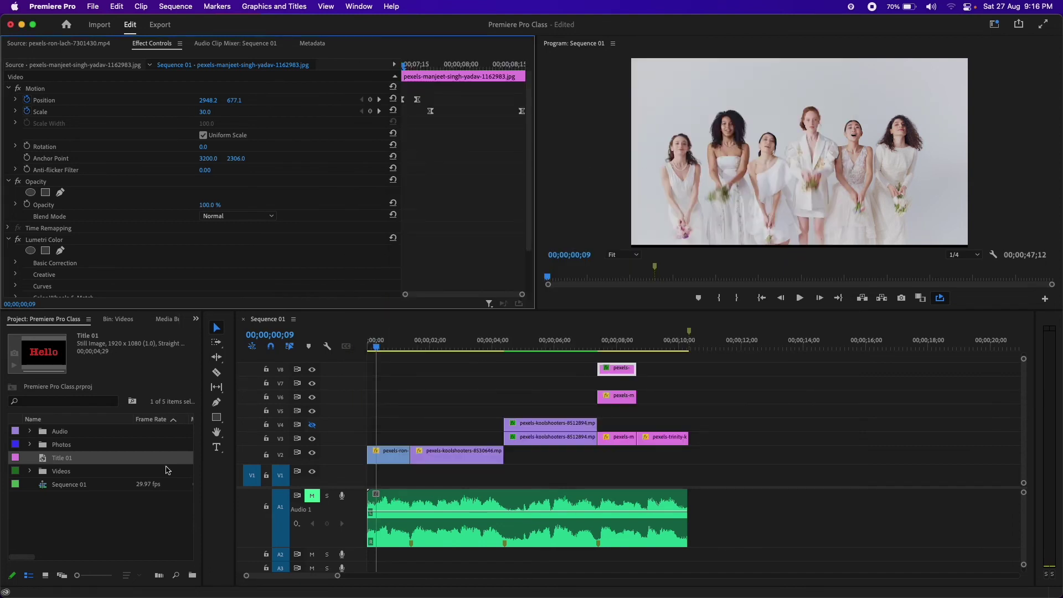
{"action": "left_click", "coordinate": [125, 504]}
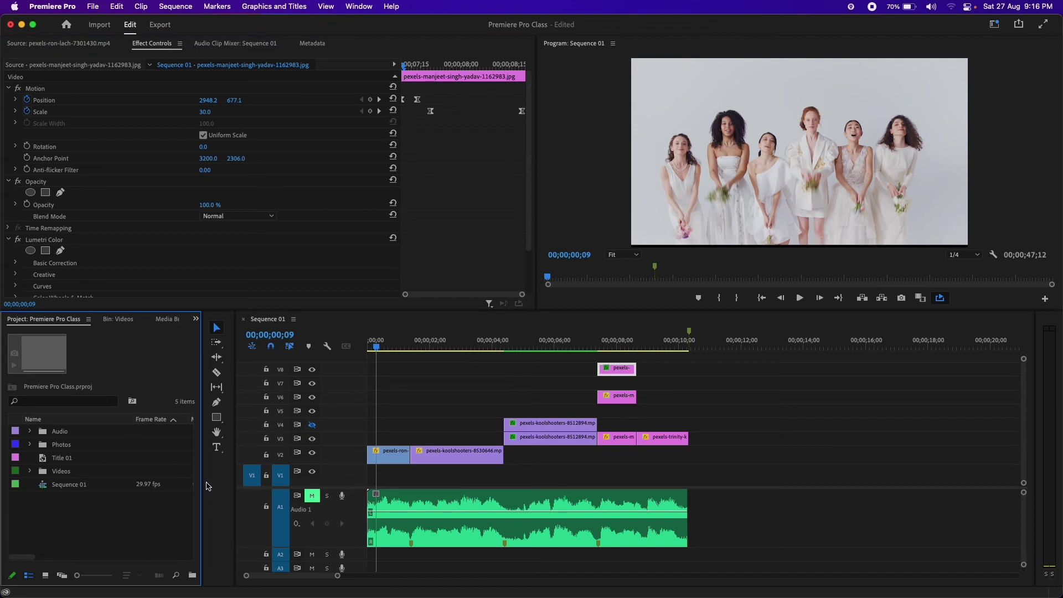
{"action": "left_click_drag", "start_coordinate": [64, 462], "coordinate": [410, 530]}
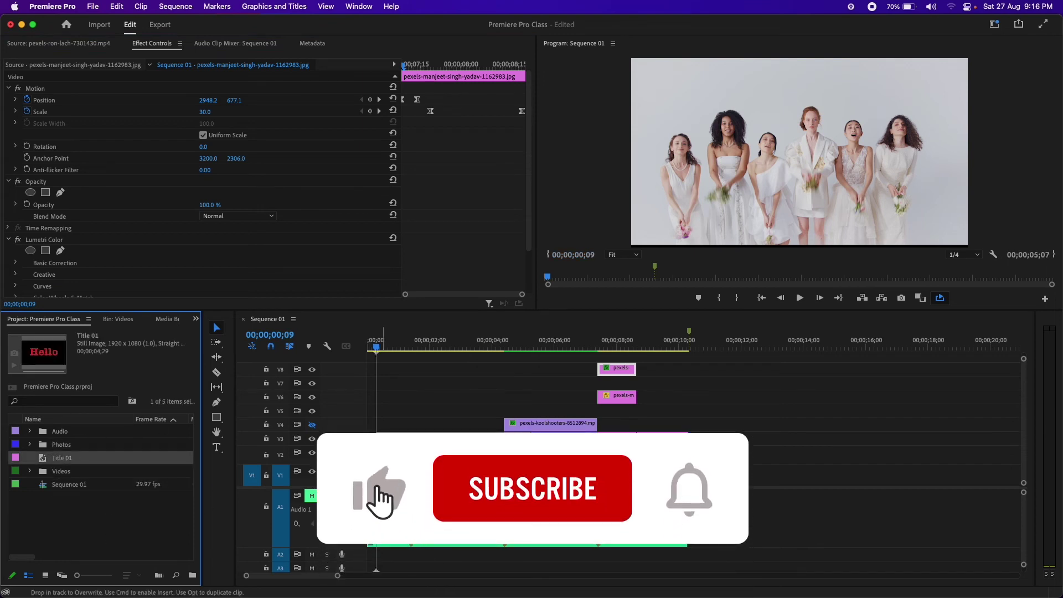
{"action": "left_click_drag", "start_coordinate": [410, 530], "coordinate": [505, 401]}
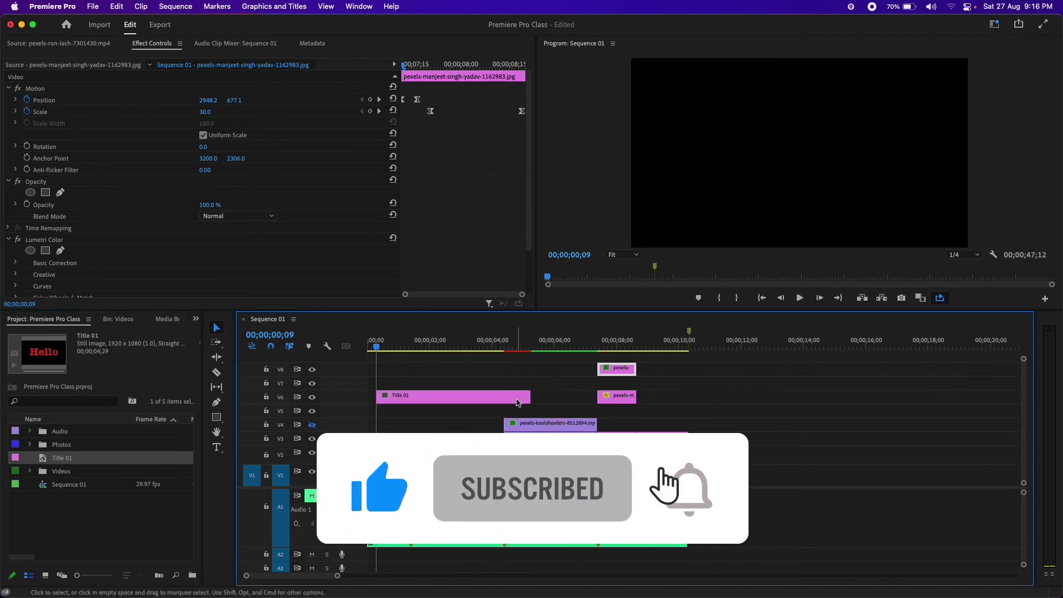
{"action": "left_click", "coordinate": [505, 400]}
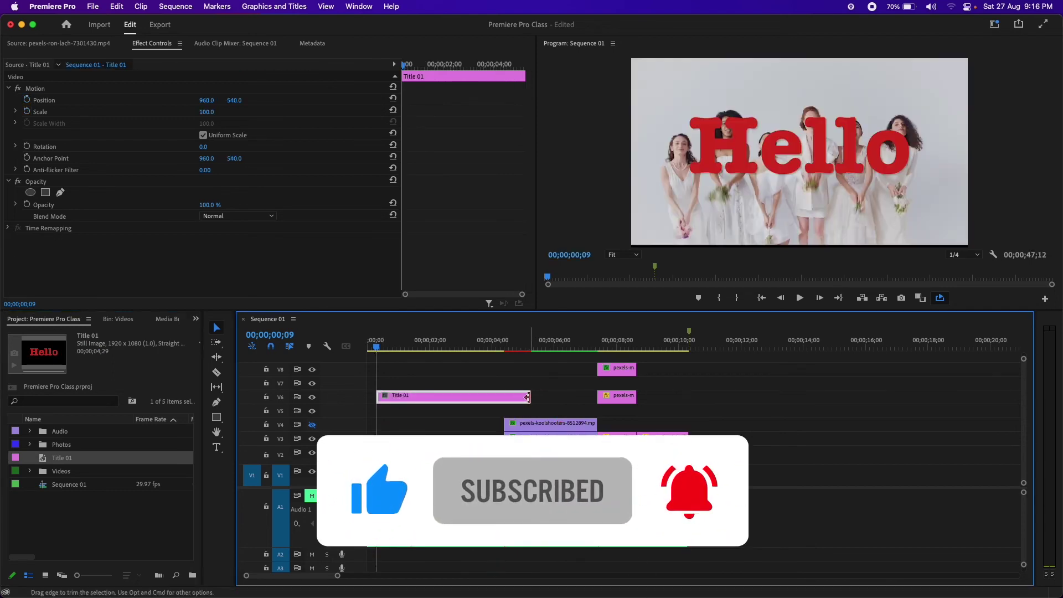
{"action": "left_click_drag", "start_coordinate": [533, 400], "coordinate": [410, 405]}
{"action": "left_click", "coordinate": [409, 370]}
Move to a frame showing Hello and select the title clip for editing.
{"action": "left_click_drag", "start_coordinate": [377, 346], "coordinate": [361, 355]}
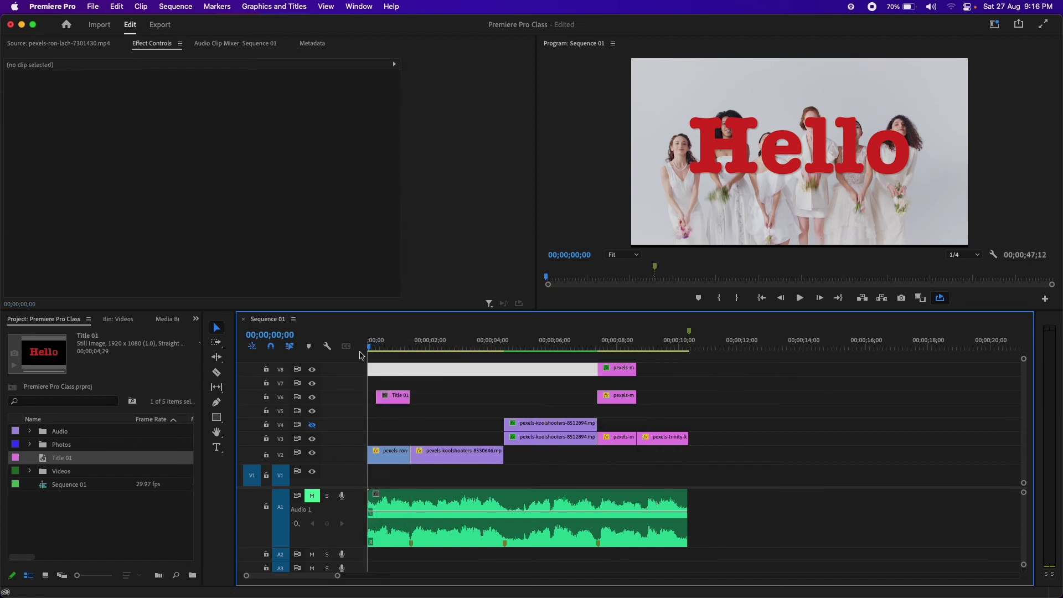
{"action": "left_click", "coordinate": [419, 425]}
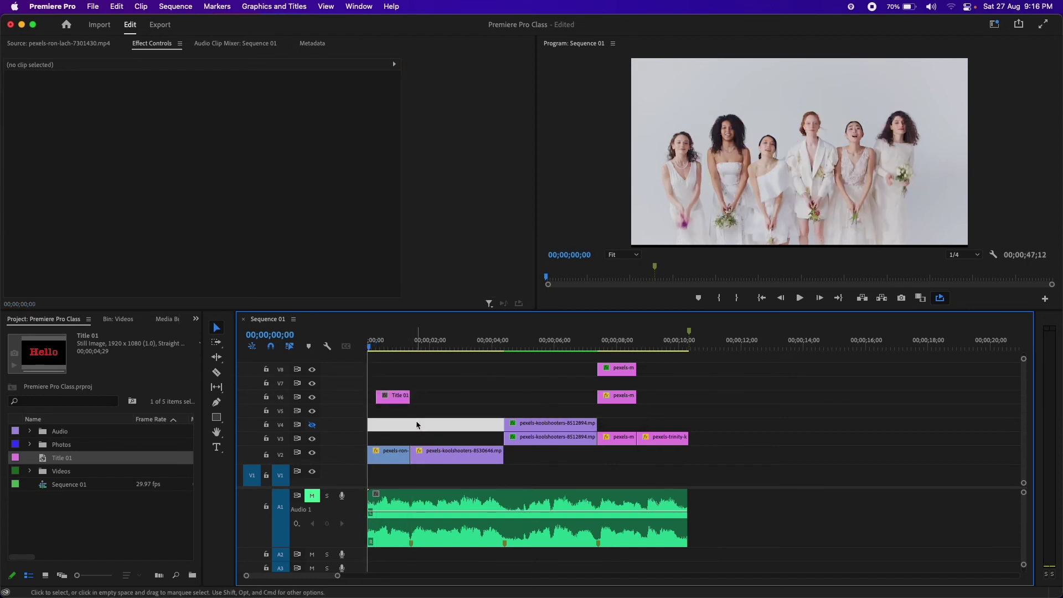
{"action": "left_click", "coordinate": [377, 347]}
{"action": "left_click", "coordinate": [380, 347]}
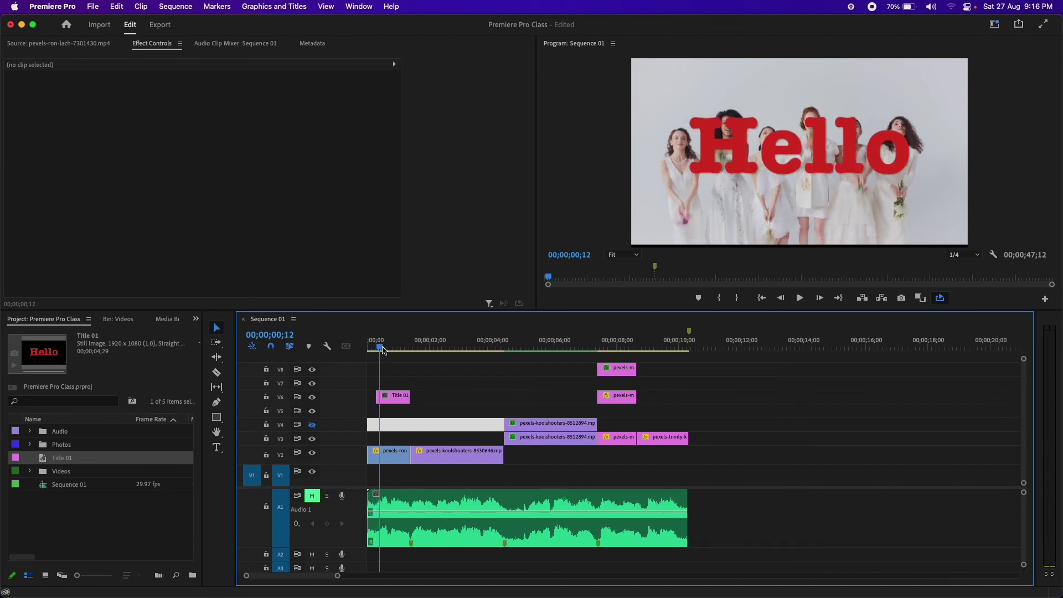
{"action": "left_click", "coordinate": [397, 397]}
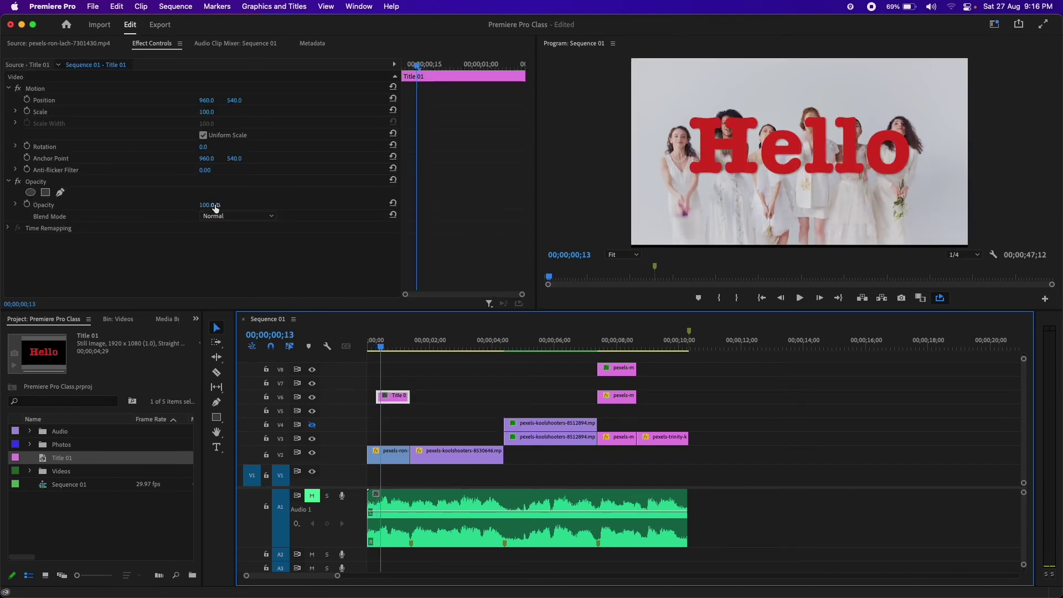
Keyframe the title's opacity at 0% on its first frame, rising to 100% a few frames later.
{"action": "left_click", "coordinate": [28, 205]}
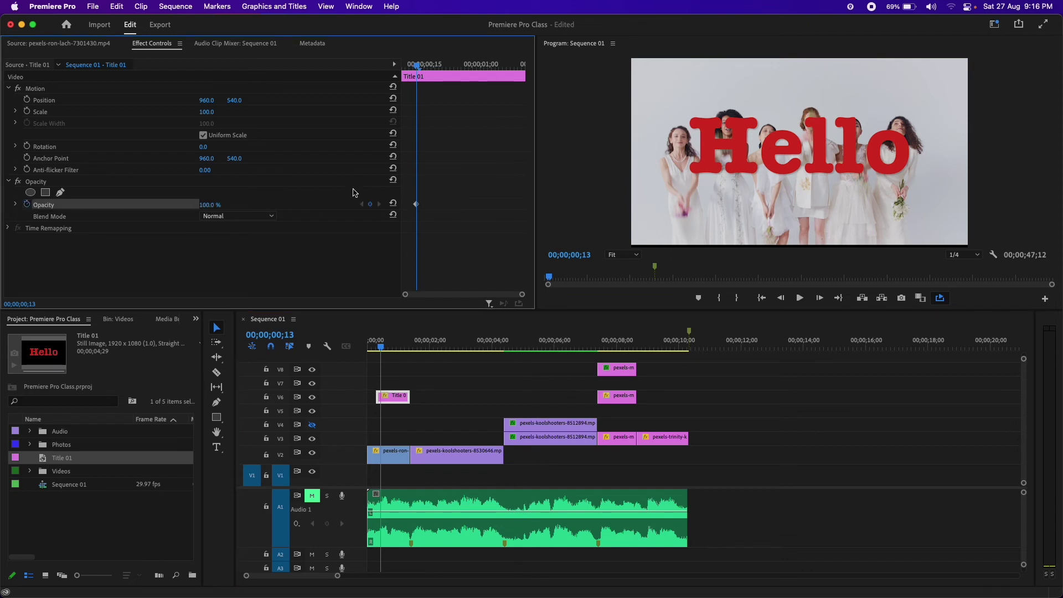
{"action": "left_click_drag", "start_coordinate": [416, 70], "coordinate": [399, 73]}
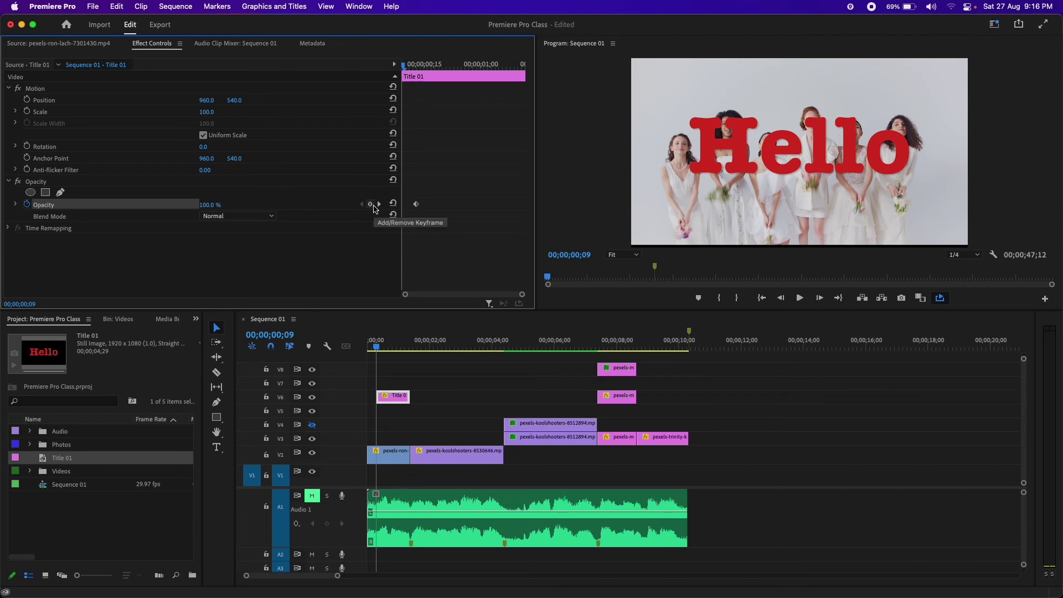
{"action": "left_click", "coordinate": [215, 204]}
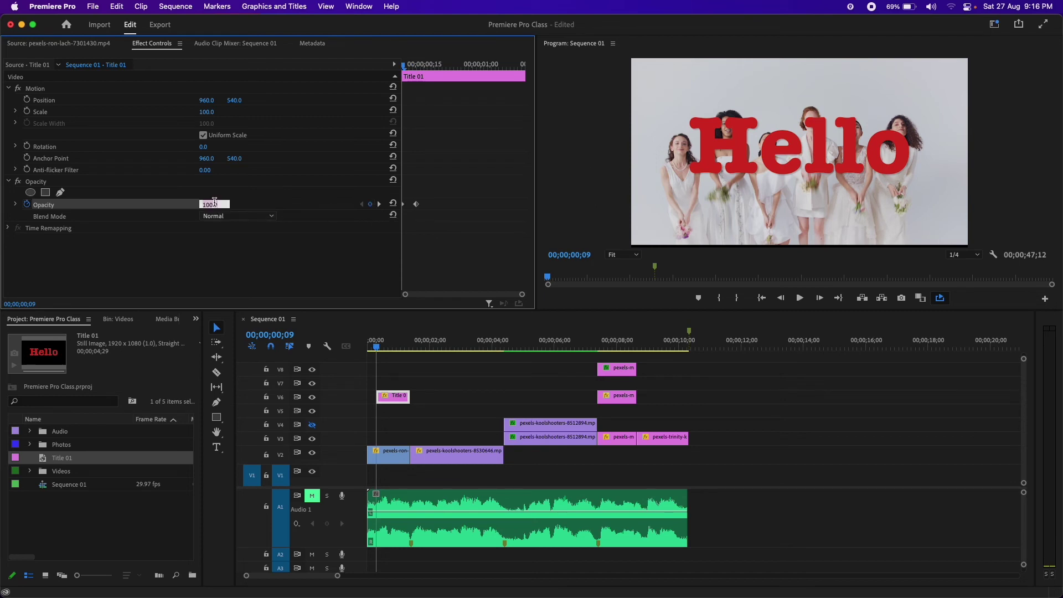
{"action": "type", "text": "0"}
{"action": "key", "text": "Return"}
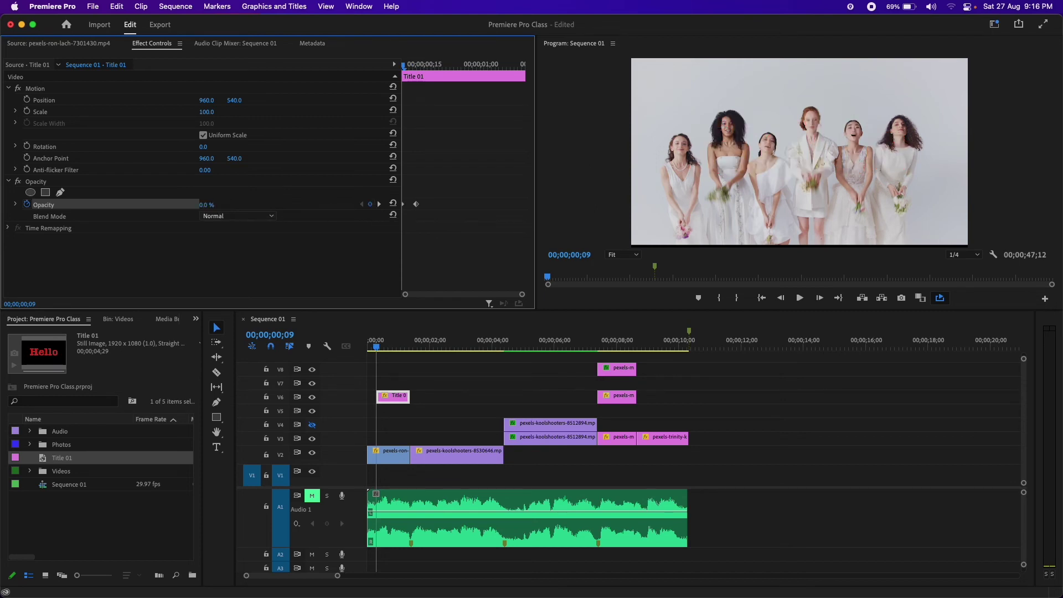
{"action": "left_click_drag", "start_coordinate": [404, 66], "coordinate": [433, 69]}
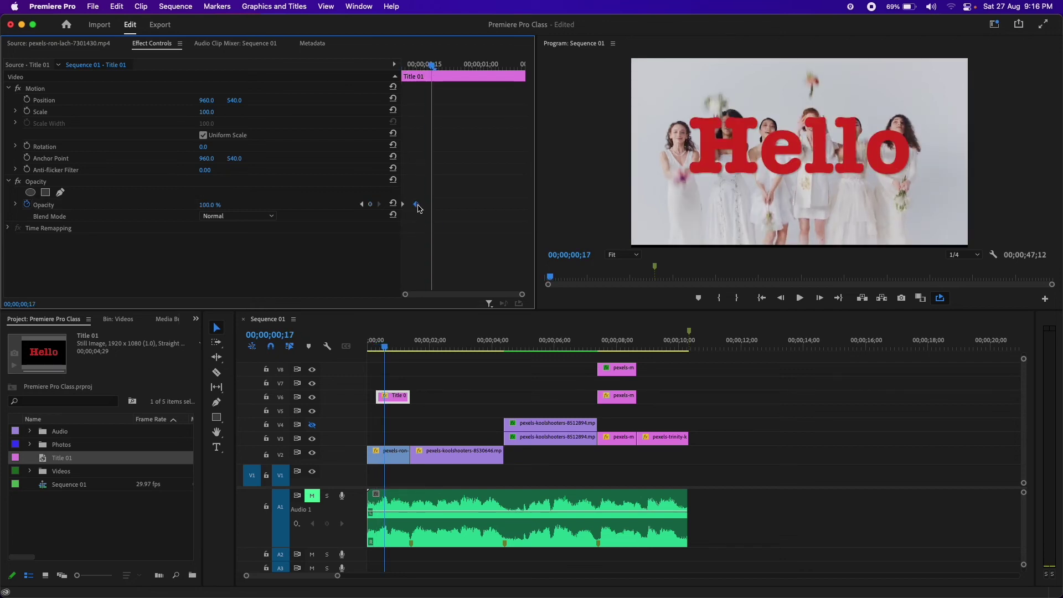
{"action": "left_click_drag", "start_coordinate": [416, 204], "coordinate": [438, 204]}
Add a fade-out: a 100% opacity keyframe near the end and 0% on the last frame.
{"action": "left_click_drag", "start_coordinate": [433, 65], "coordinate": [476, 65]}
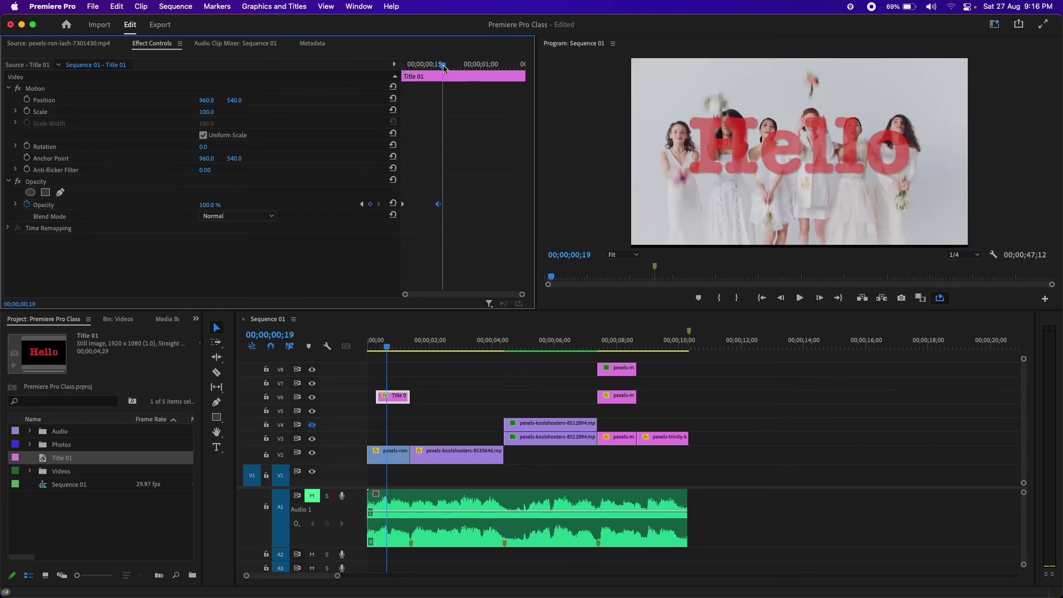
{"action": "left_click", "coordinate": [370, 204]}
{"action": "left_click_drag", "start_coordinate": [483, 63], "coordinate": [504, 78]}
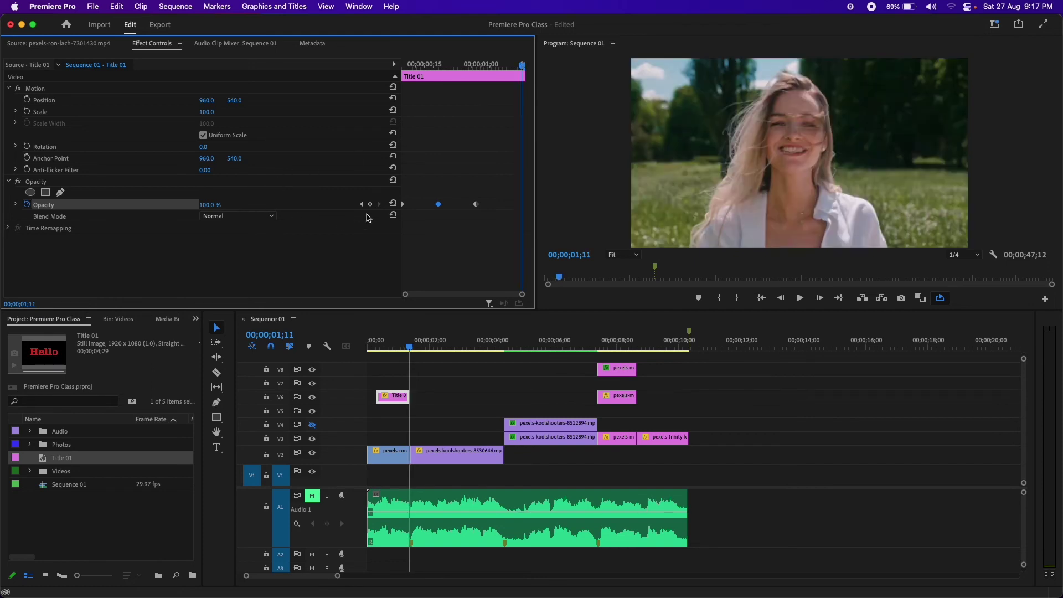
{"action": "left_click", "coordinate": [371, 204]}
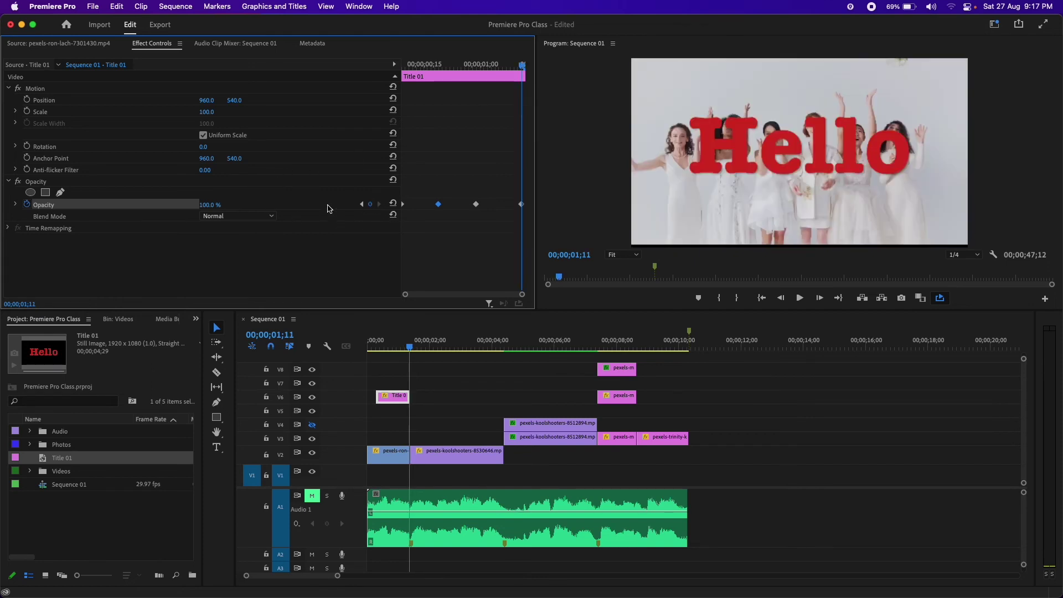
{"action": "left_click", "coordinate": [214, 204]}
{"action": "type", "text": "0"}
{"action": "key", "text": "Return"}
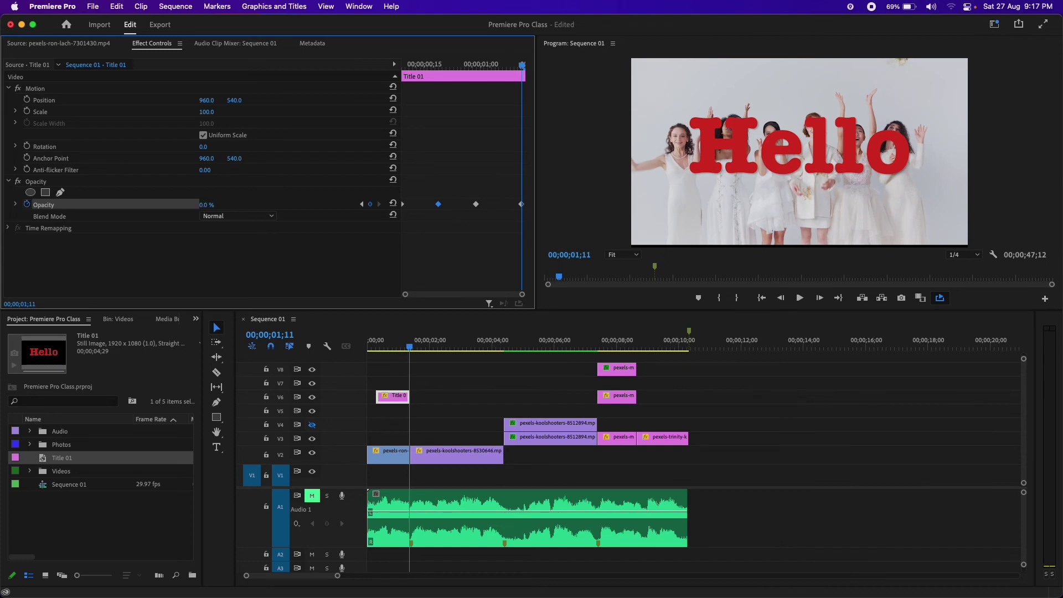
Play back the Hello fade in and out, then return to the sequence start.
{"action": "left_click_drag", "start_coordinate": [521, 70], "coordinate": [403, 67]}
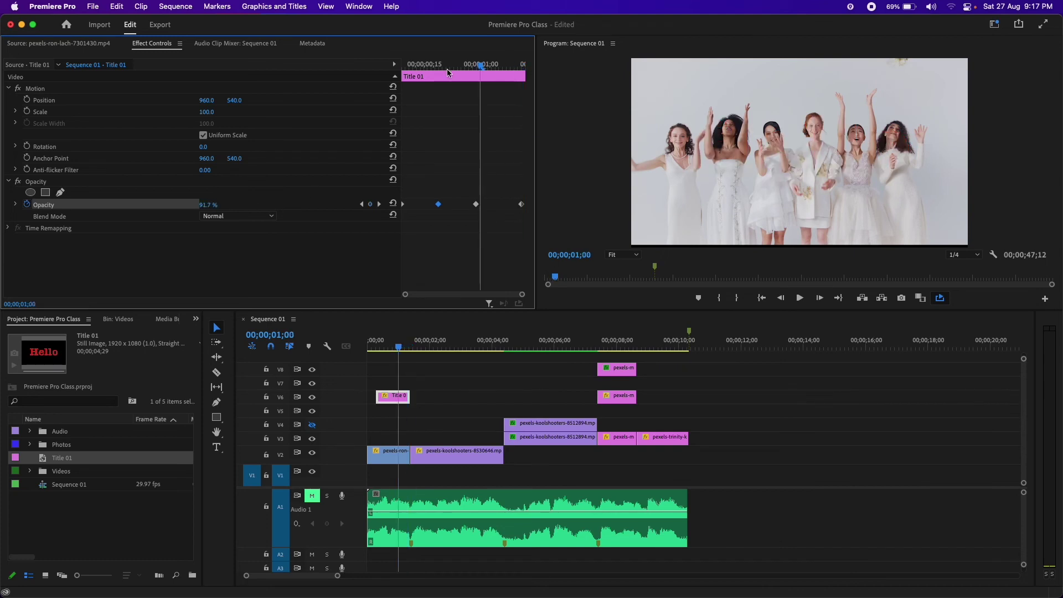
{"action": "key", "text": "space"}
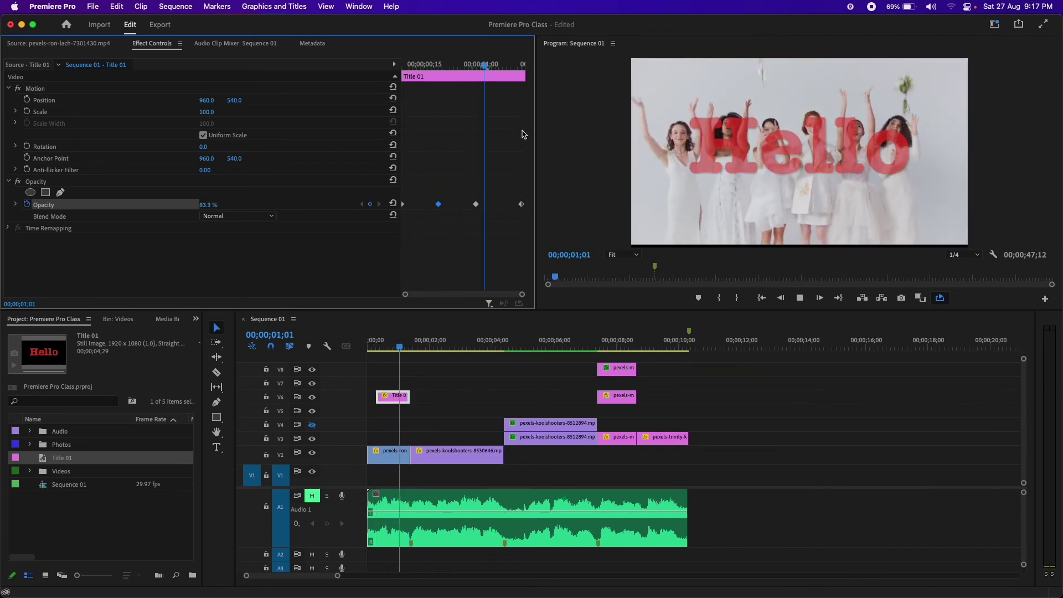
{"action": "left_click", "coordinate": [416, 384]}
{"action": "key", "text": "Home"}
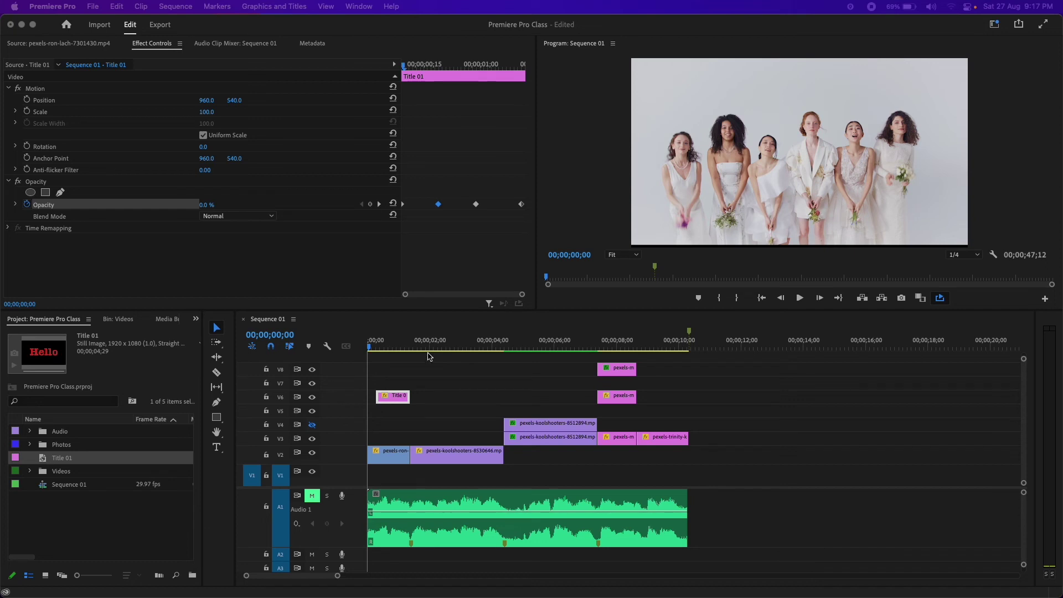
Show the Window menu's Workspaces submenu listing the available layouts.
{"action": "left_click", "coordinate": [299, 8]}
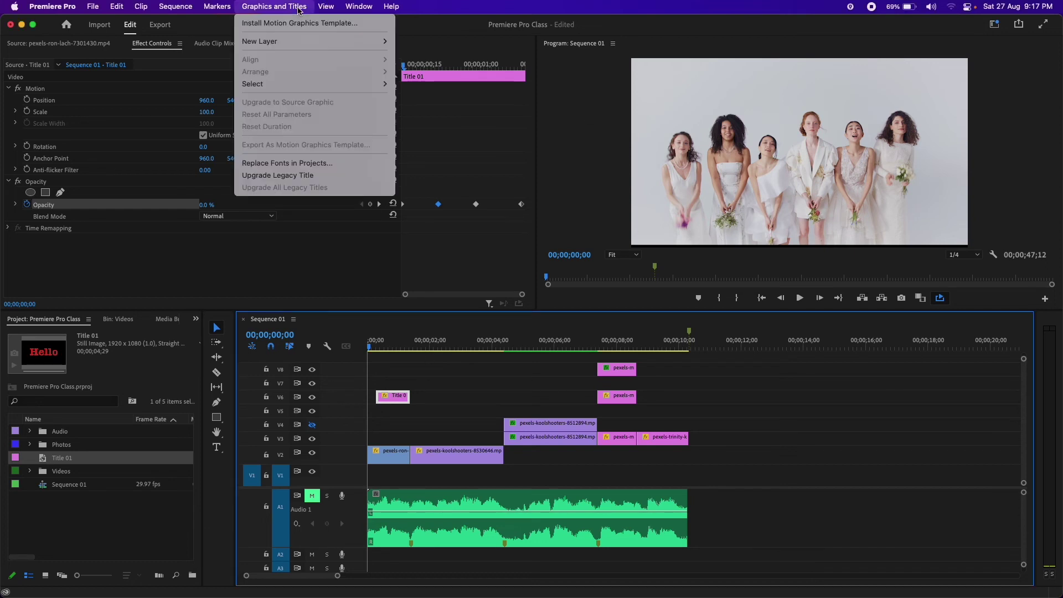
{"action": "mouse_move", "coordinate": [336, 4]}
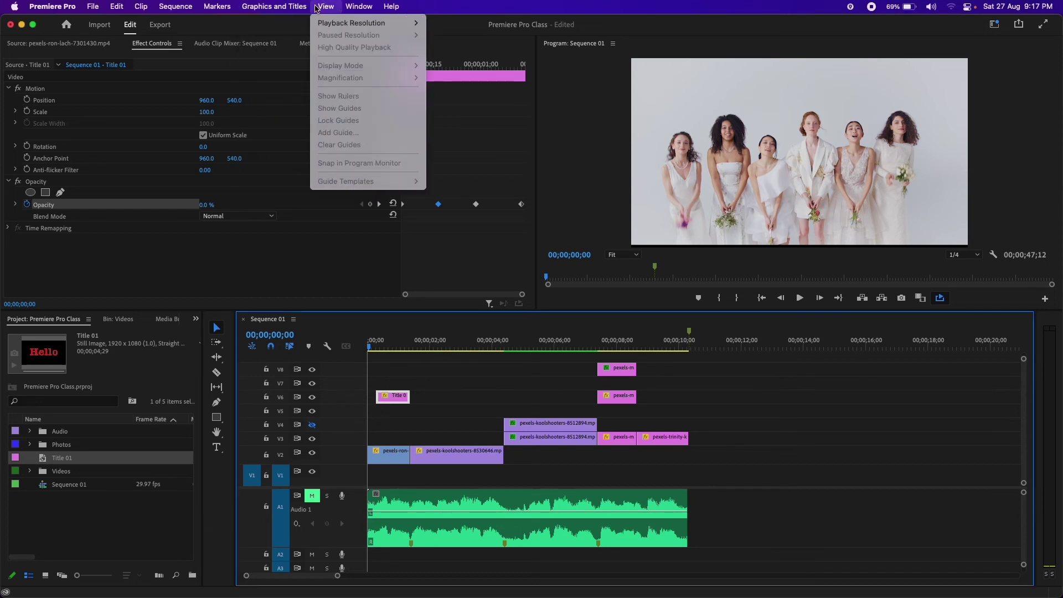
{"action": "mouse_move", "coordinate": [296, 7]}
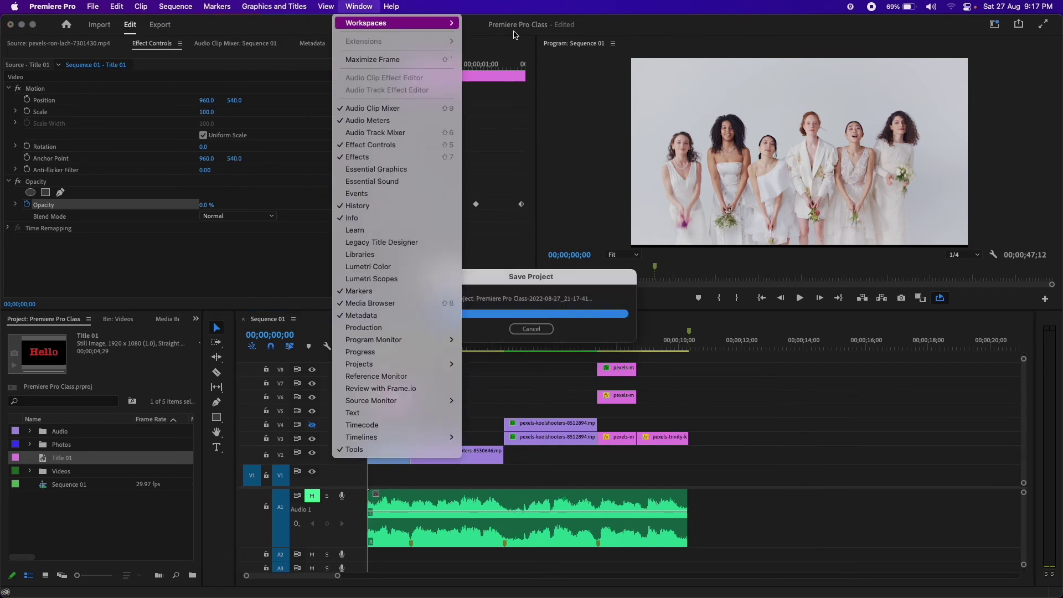
{"action": "mouse_move", "coordinate": [421, 23]}
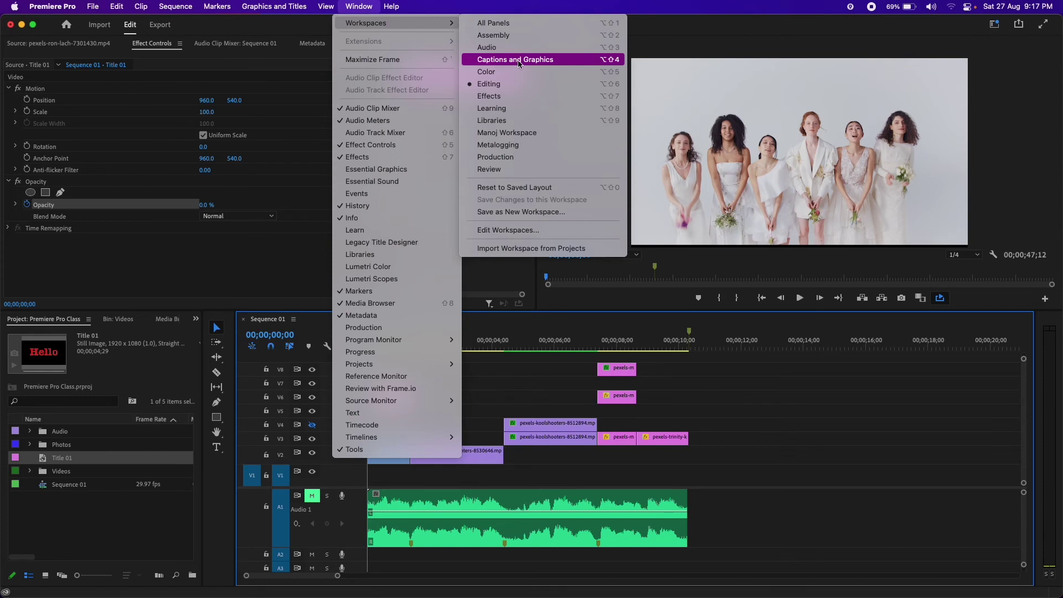
In the Captions and Graphics workspace, add the Modern Title template to track V6 after Hello.
{"action": "left_click", "coordinate": [517, 60]}
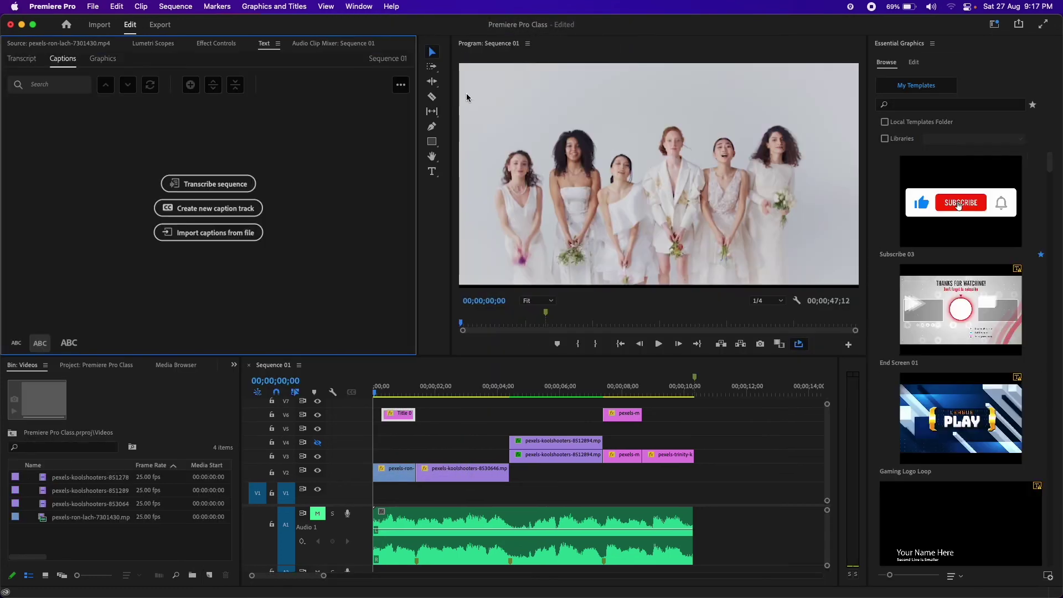
{"action": "scroll", "coordinate": [943, 382], "scroll_direction": "down", "scroll_amount": 5}
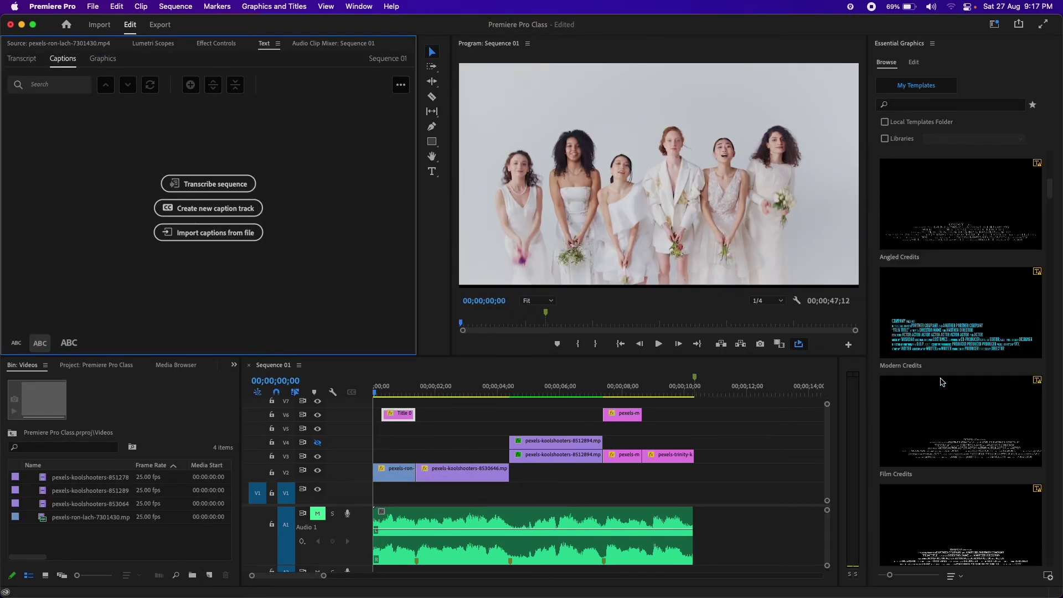
{"action": "scroll", "coordinate": [942, 382], "scroll_direction": "down", "scroll_amount": 3}
{"action": "scroll", "coordinate": [942, 382], "scroll_direction": "down", "scroll_amount": 3}
{"action": "scroll", "coordinate": [942, 381], "scroll_direction": "down", "scroll_amount": 2}
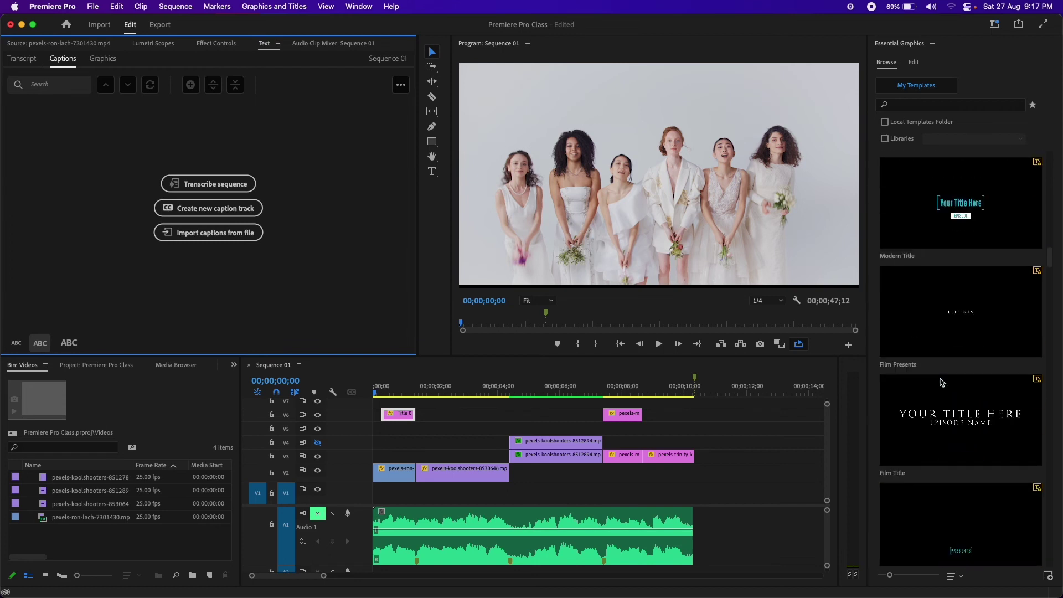
{"action": "scroll", "coordinate": [942, 382], "scroll_direction": "down", "scroll_amount": 2}
{"action": "scroll", "coordinate": [941, 382], "scroll_direction": "down", "scroll_amount": 1}
{"action": "left_click_drag", "start_coordinate": [963, 200], "coordinate": [437, 419]}
{"action": "left_click", "coordinate": [673, 409]}
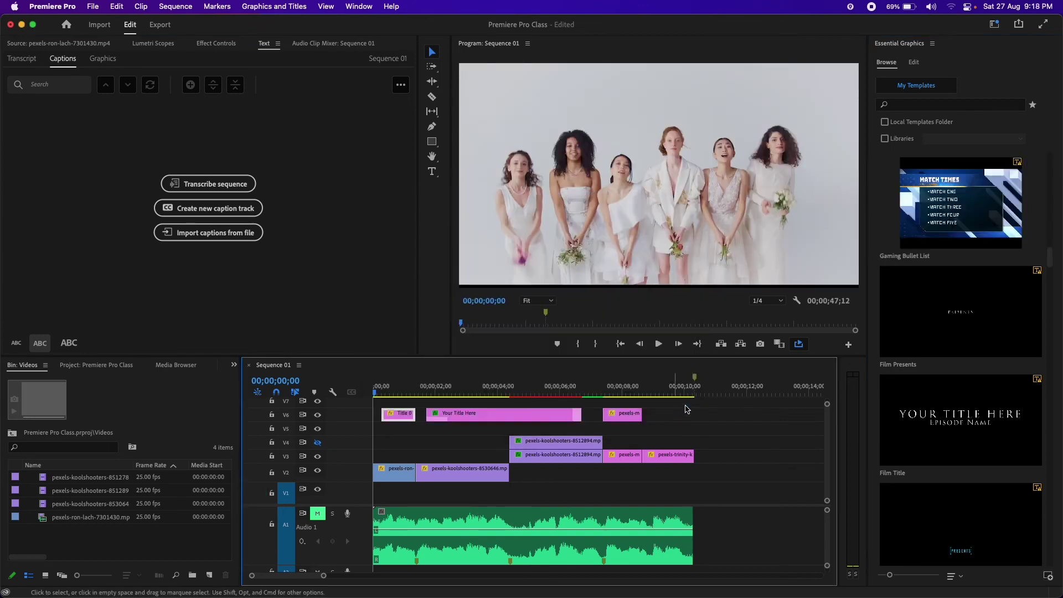
{"action": "left_click", "coordinate": [433, 389]}
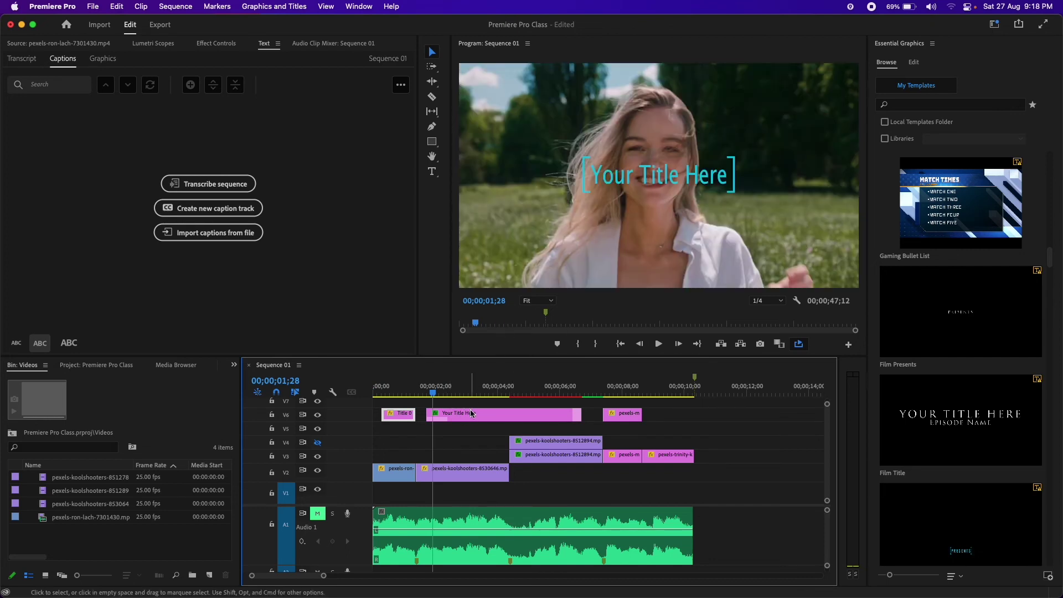
Replace the 'Your Title Here' heading with 'This is My title'.
{"action": "left_click", "coordinate": [473, 419]}
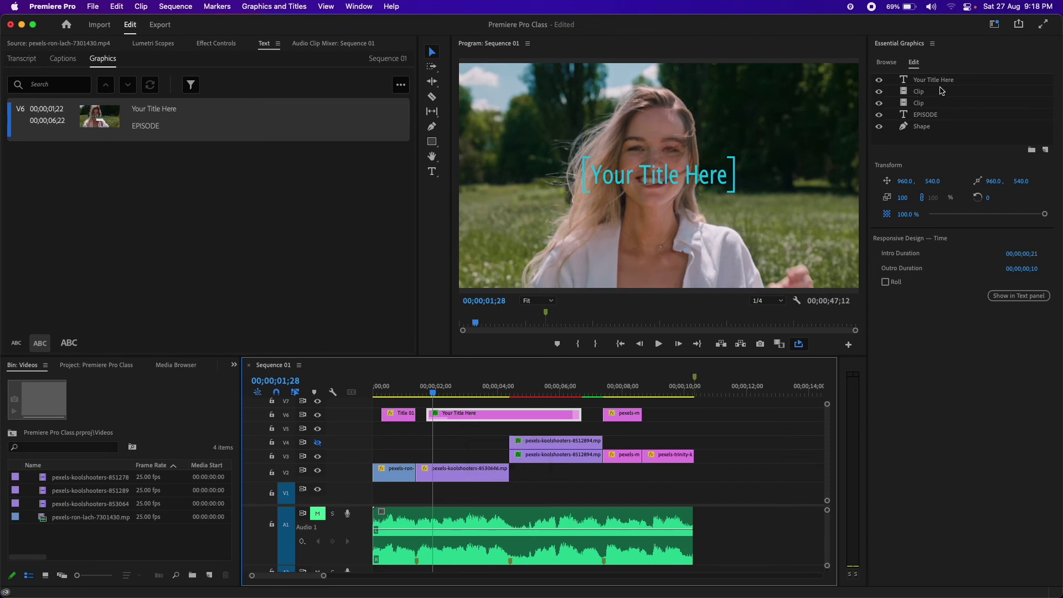
{"action": "left_click", "coordinate": [956, 82]}
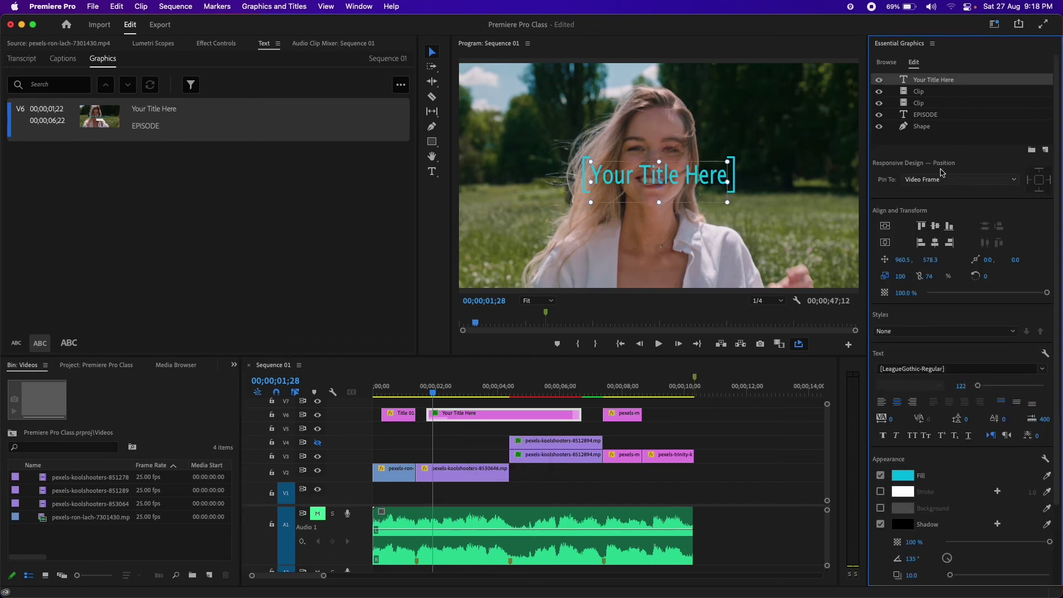
{"action": "double_click", "coordinate": [941, 82]}
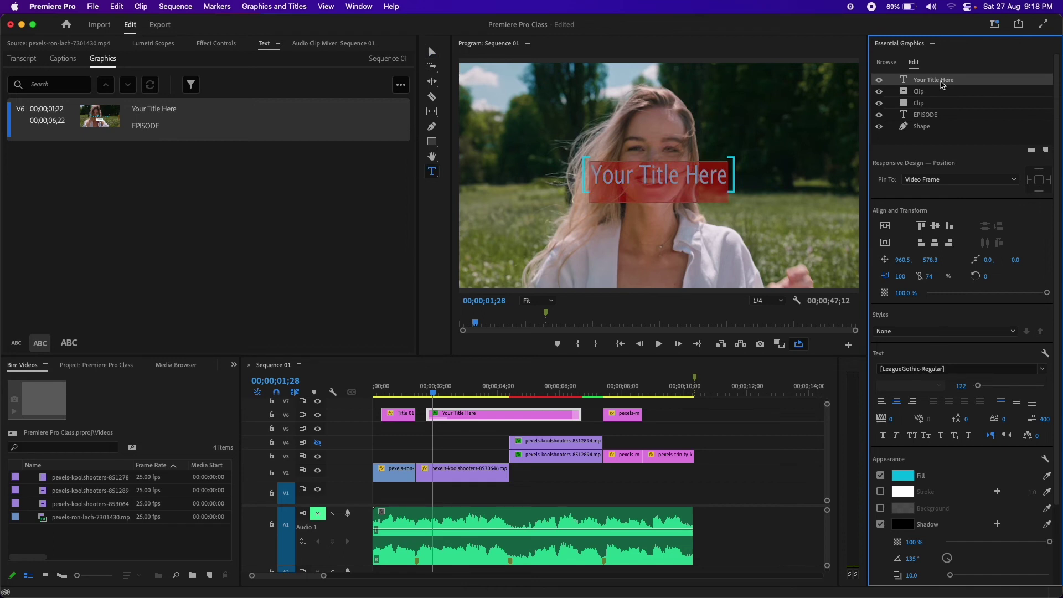
{"action": "type", "text": "This"}
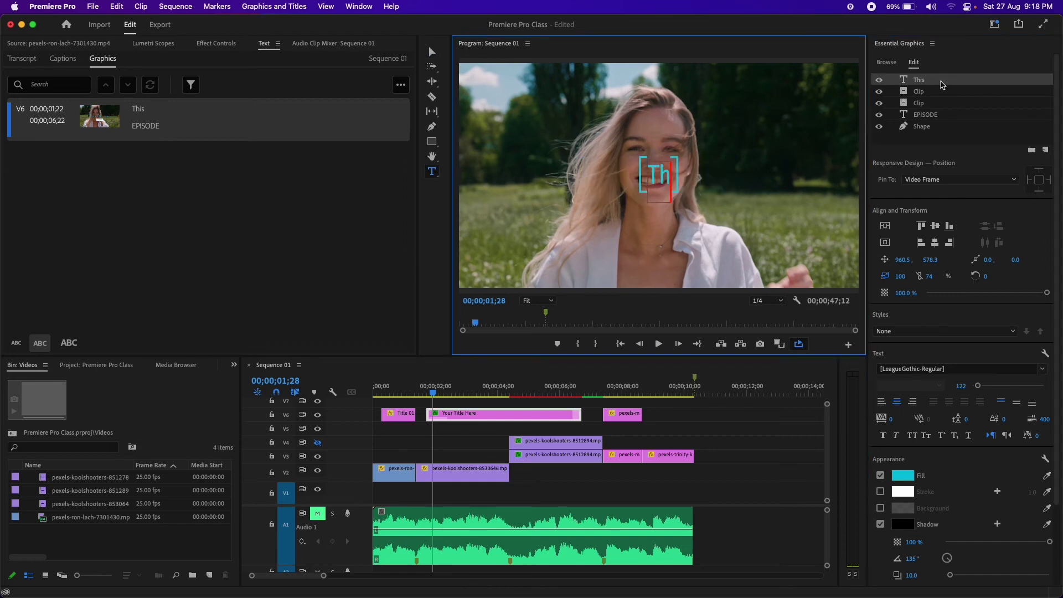
{"action": "type", "text": " is My"}
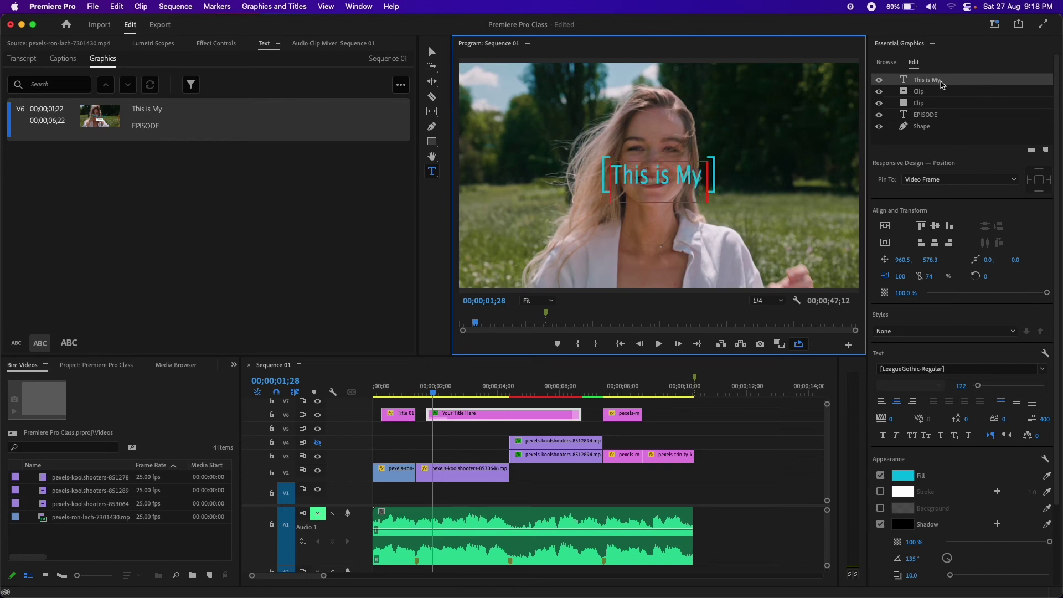
{"action": "type", "text": " title"}
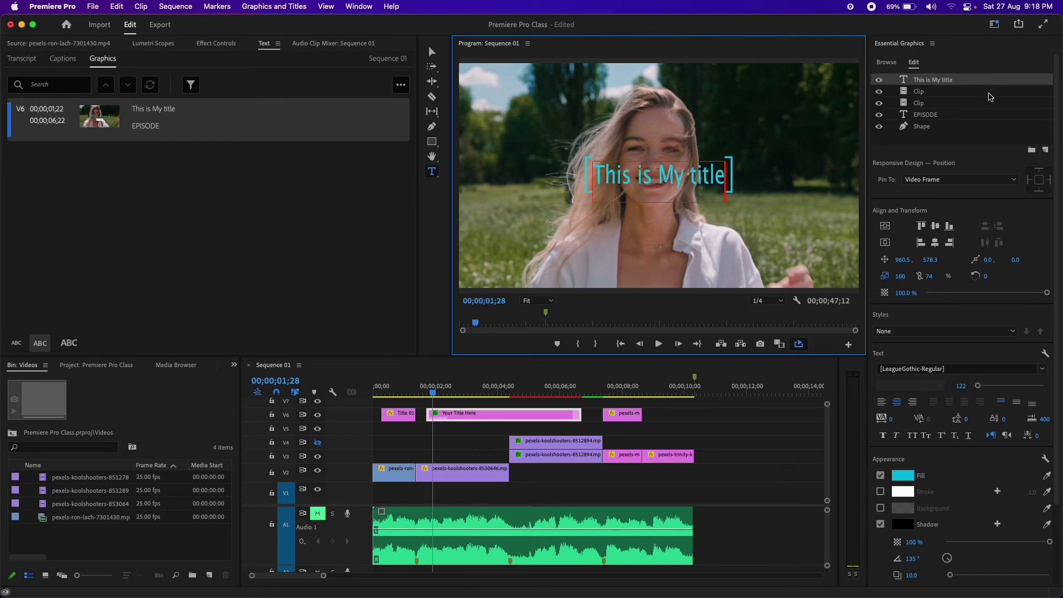
{"action": "left_click", "coordinate": [935, 92]}
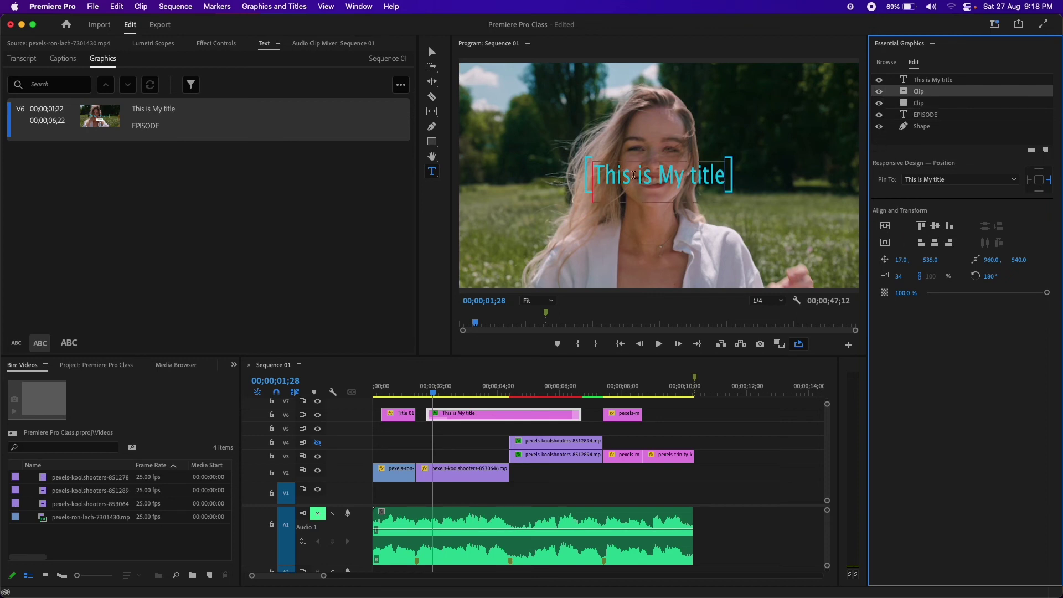
Move the title text and its left and right bracket shapes lower in the frame.
{"action": "key", "text": "Escape"}
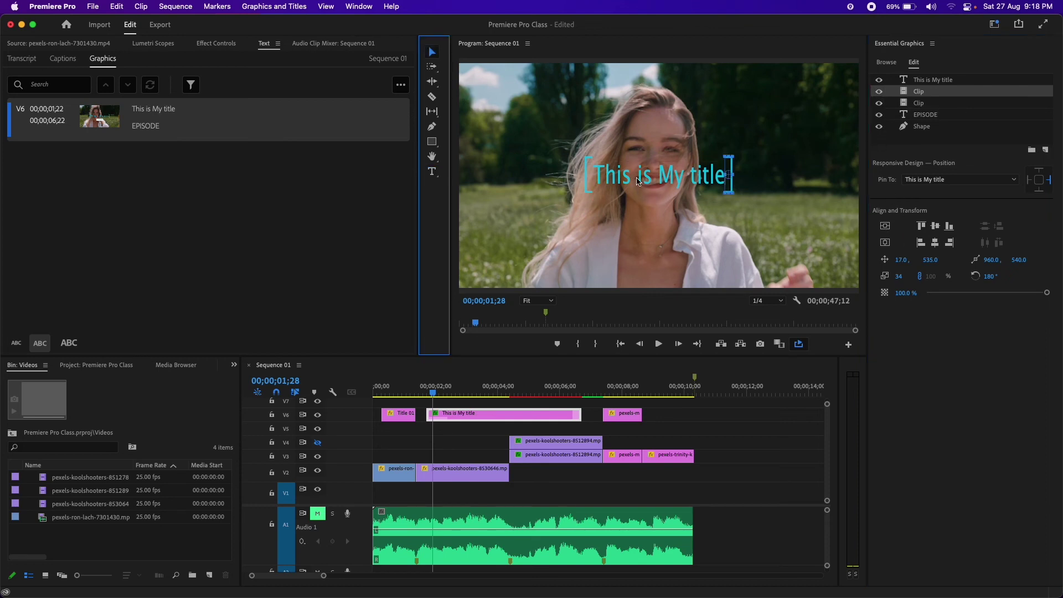
{"action": "left_click_drag", "start_coordinate": [638, 181], "coordinate": [628, 258]}
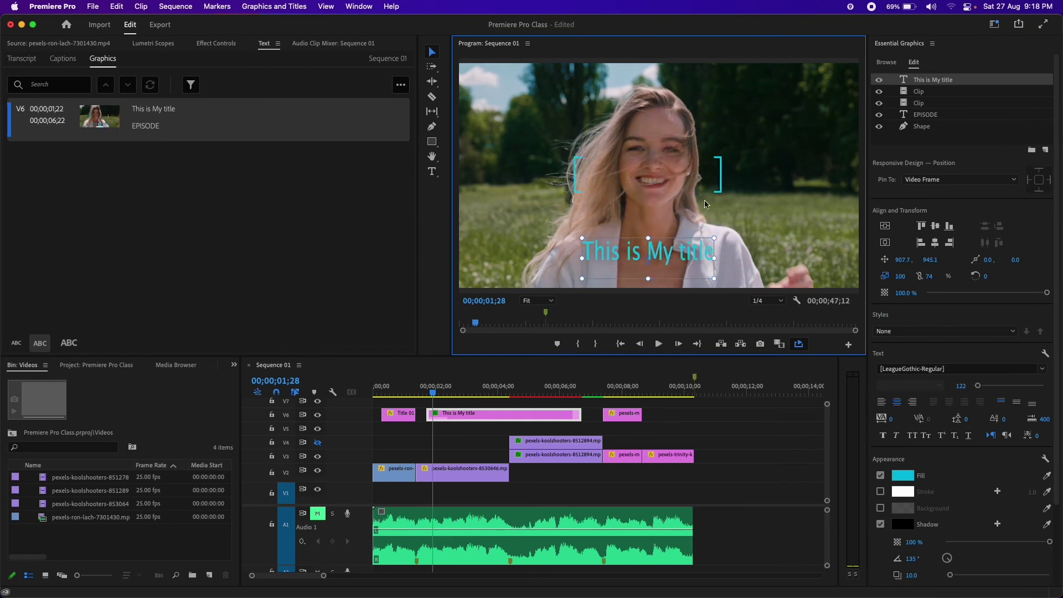
{"action": "left_click", "coordinate": [719, 170]}
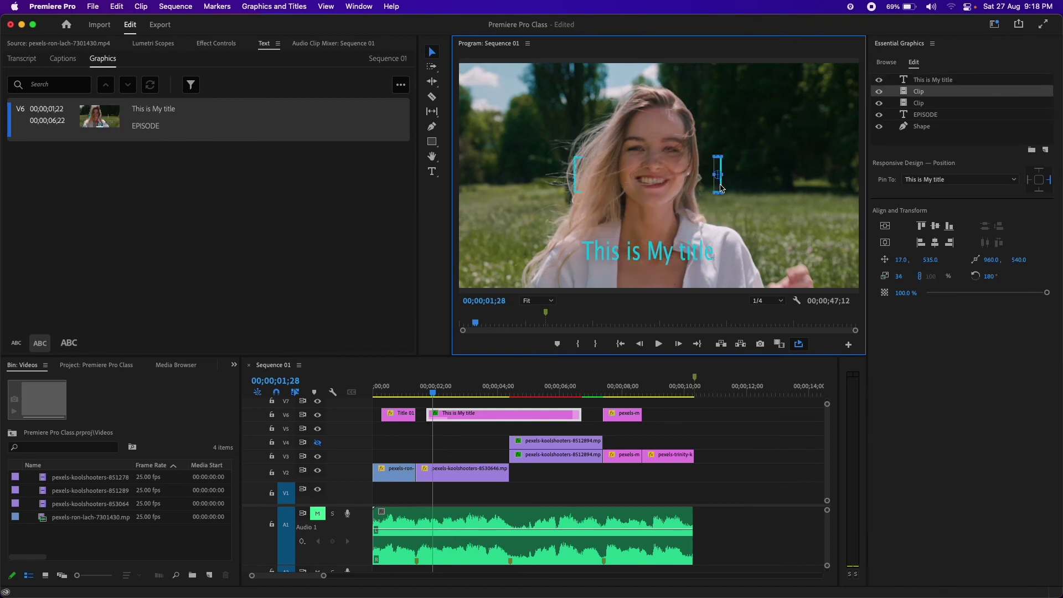
{"action": "left_click_drag", "start_coordinate": [720, 188], "coordinate": [725, 268]}
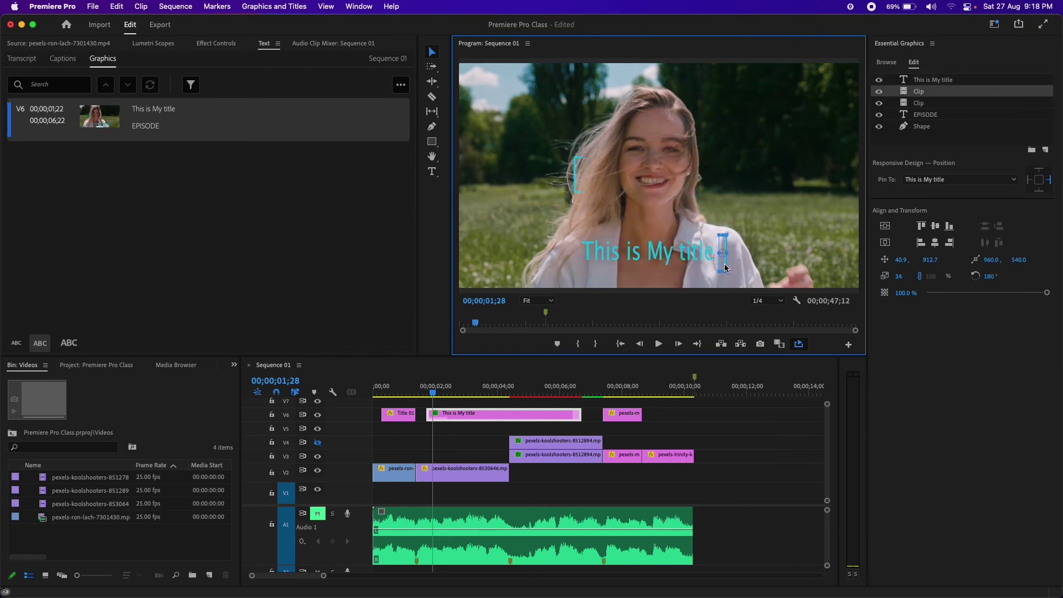
{"action": "left_click", "coordinate": [576, 178]}
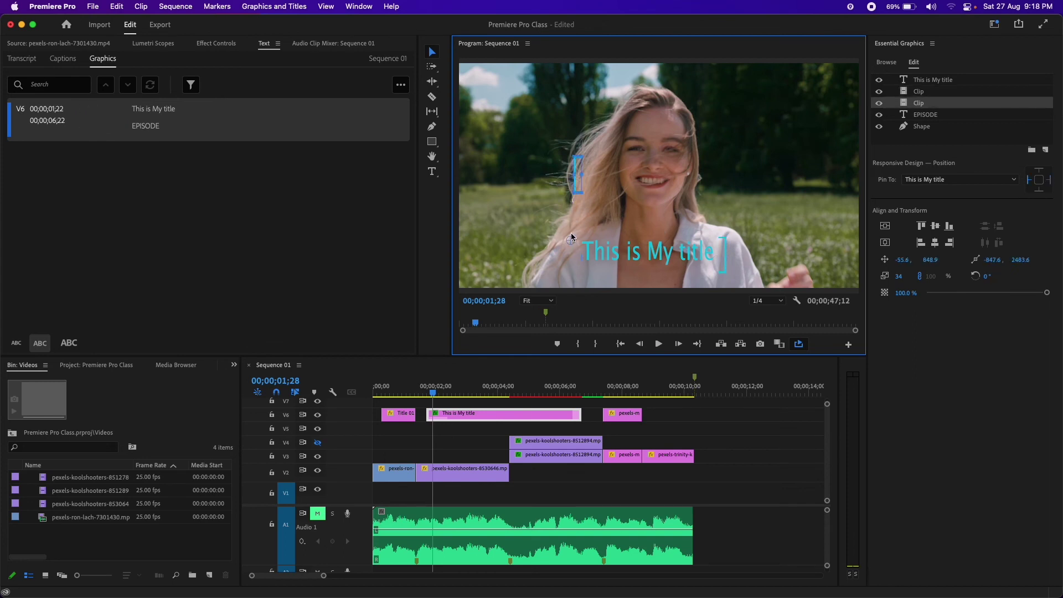
{"action": "left_click_drag", "start_coordinate": [576, 177], "coordinate": [571, 267]}
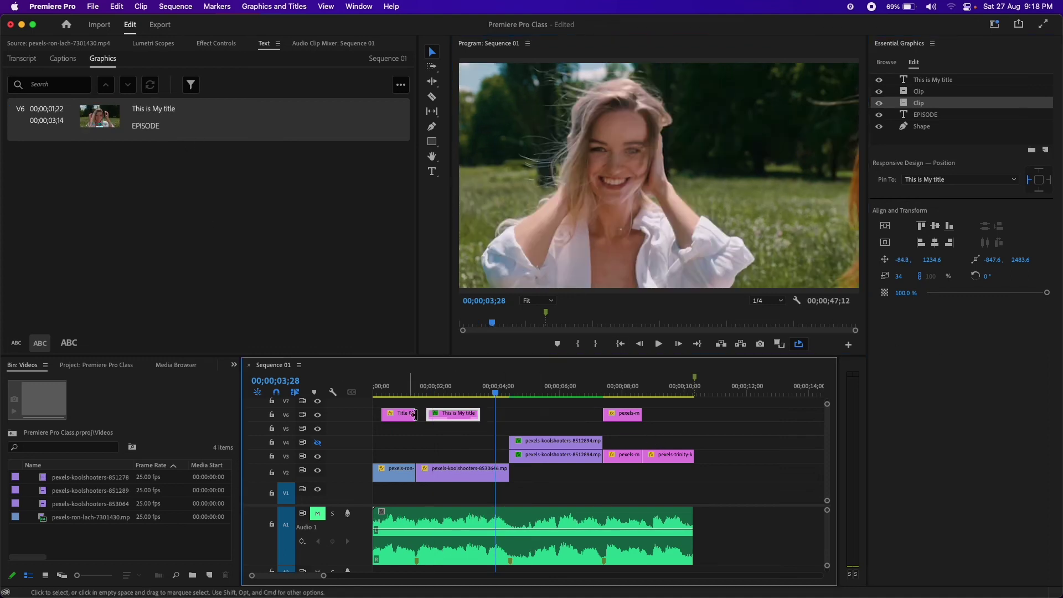
Delete the 'This is My title' clip from V6 and select the Title 01 clip.
{"action": "left_click", "coordinate": [423, 390]}
{"action": "left_click", "coordinate": [394, 390]}
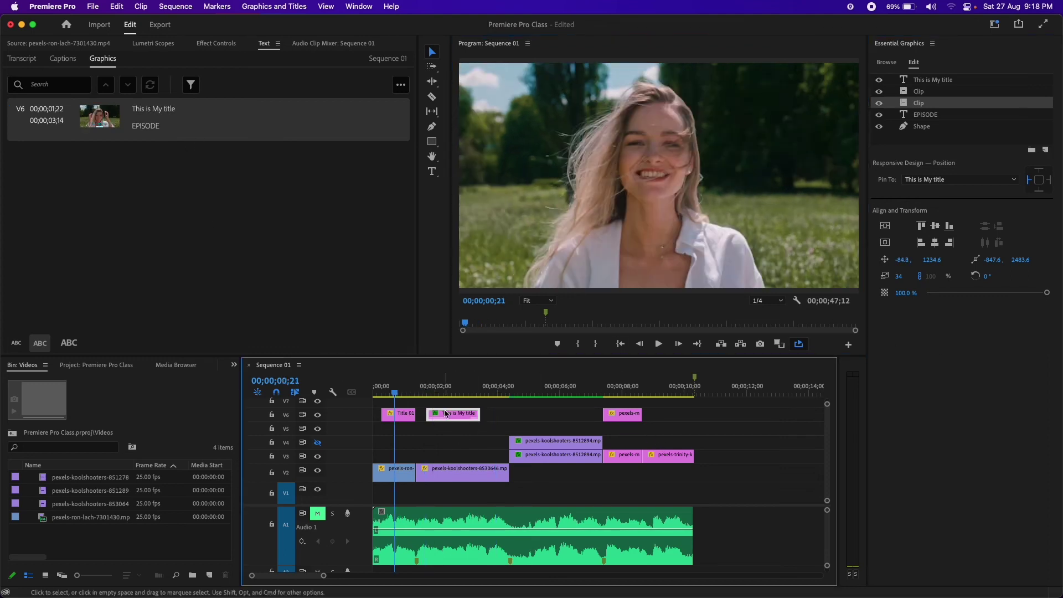
{"action": "key", "text": "Delete"}
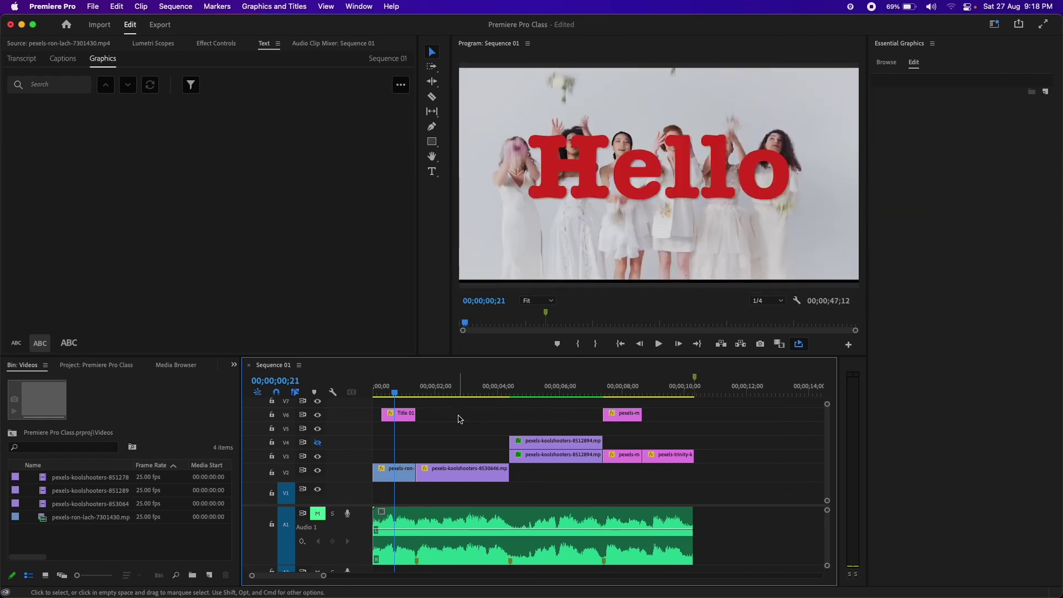
{"action": "left_click", "coordinate": [402, 416]}
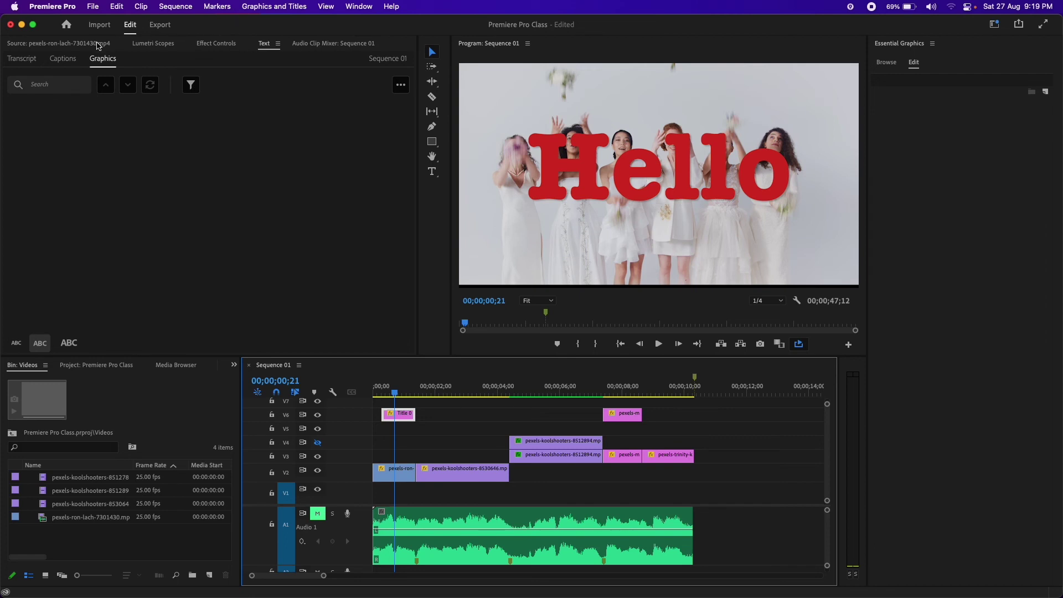
Keyframe Title 01's scale from 50 at 00;00;00;09 to 100 at the clip's end.
{"action": "left_click", "coordinate": [216, 44]}
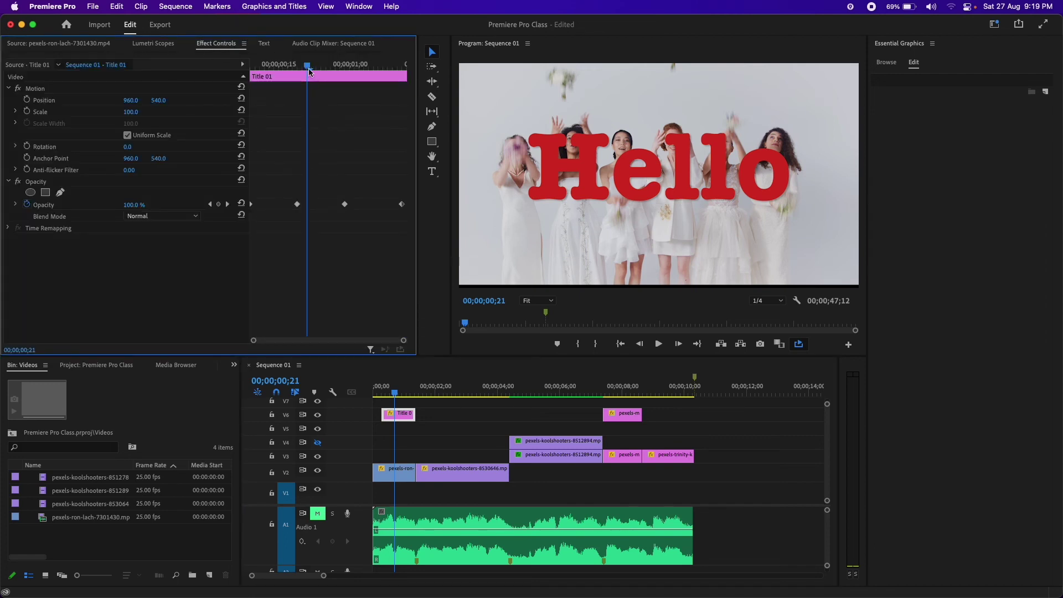
{"action": "left_click_drag", "start_coordinate": [308, 71], "coordinate": [252, 66]}
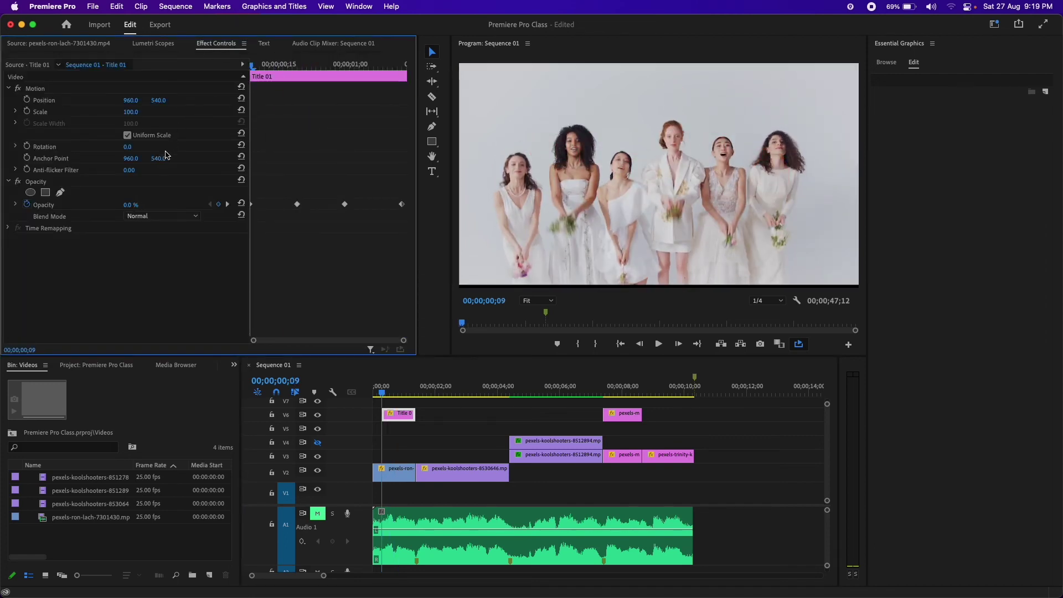
{"action": "left_click", "coordinate": [26, 112]}
{"action": "left_click", "coordinate": [138, 110]}
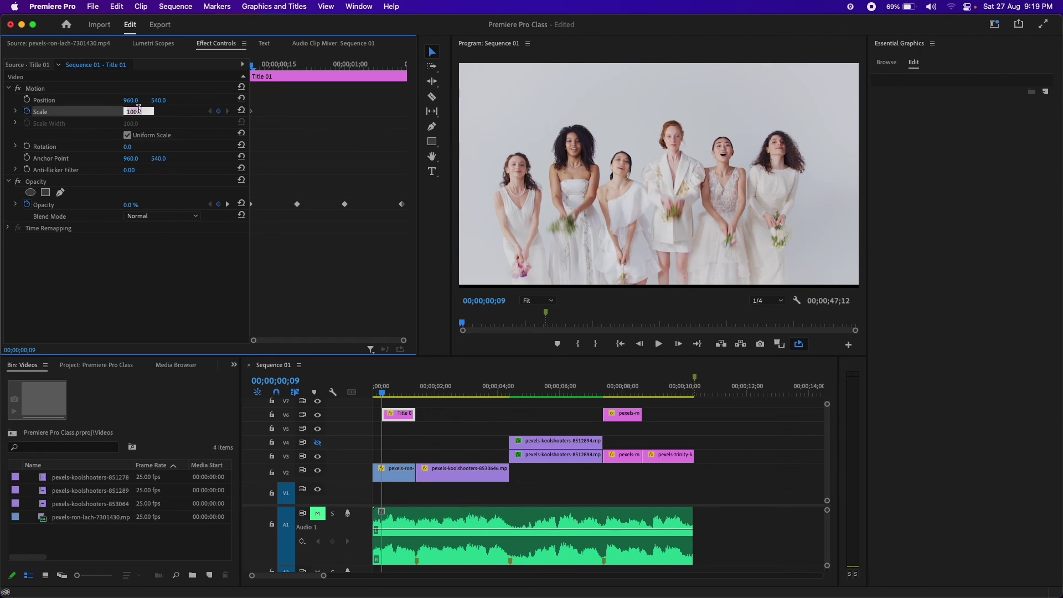
{"action": "type", "text": "50"}
{"action": "key", "text": "Return"}
{"action": "left_click_drag", "start_coordinate": [252, 67], "coordinate": [405, 65]}
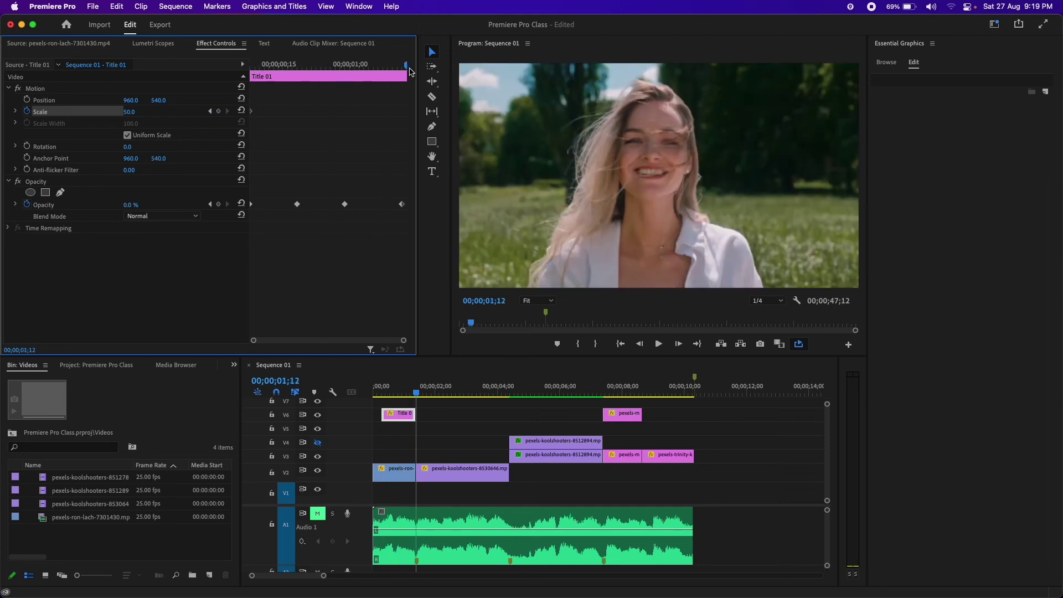
{"action": "left_click", "coordinate": [241, 111]}
Preview the zoom from the sequence start and save the project.
{"action": "key", "text": "Home"}
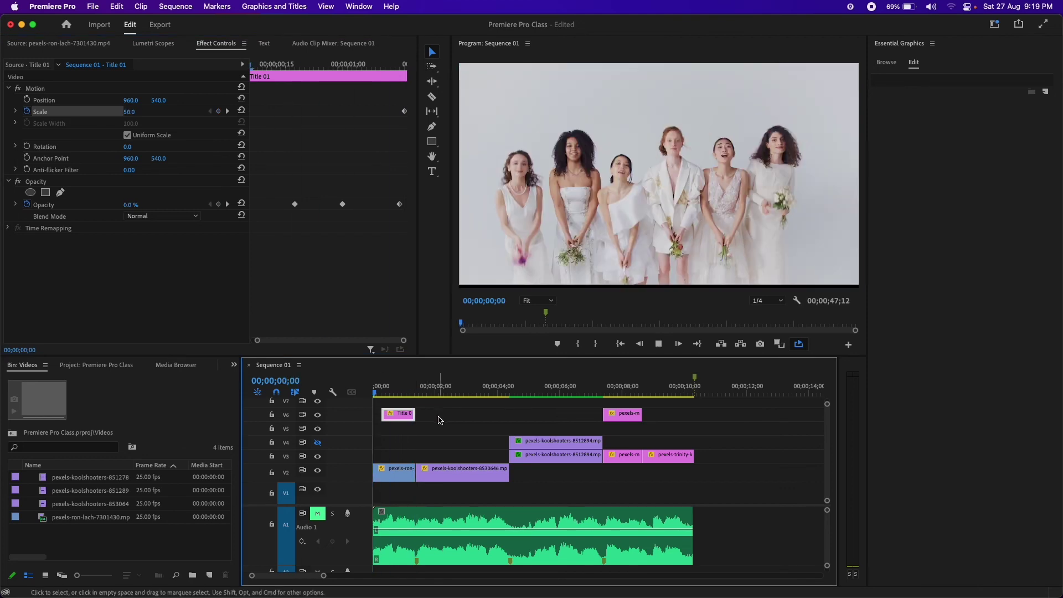
{"action": "key", "text": "space"}
{"action": "key", "text": "space"}
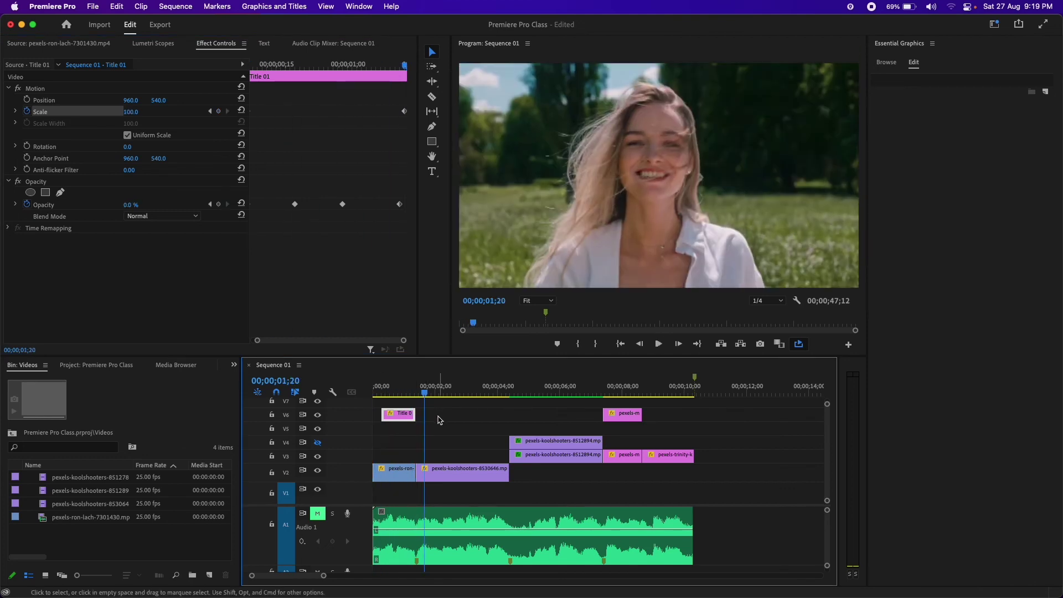
{"action": "key", "text": "super+s"}
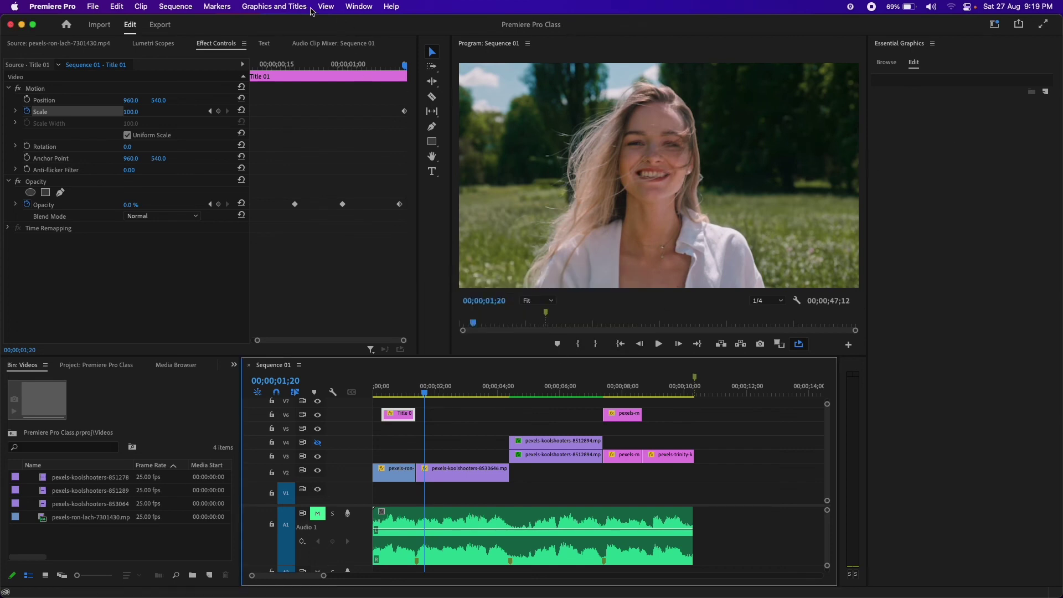
Return to the Editing workspace and select the music clip on Audio 1 to check its volume.
{"action": "left_click", "coordinate": [354, 6]}
{"action": "mouse_move", "coordinate": [387, 23]}
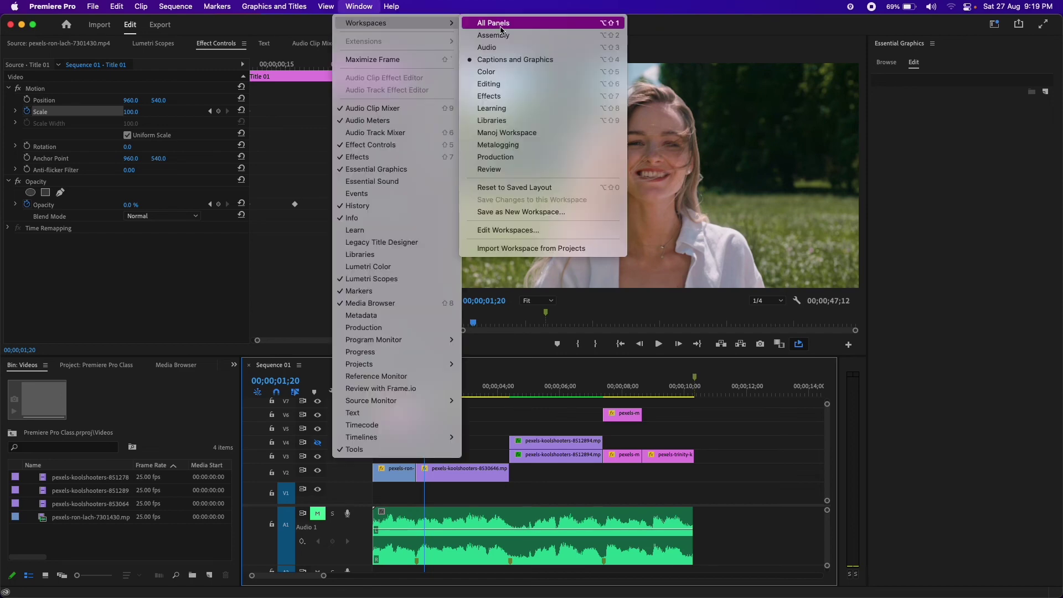
{"action": "left_click", "coordinate": [500, 83]}
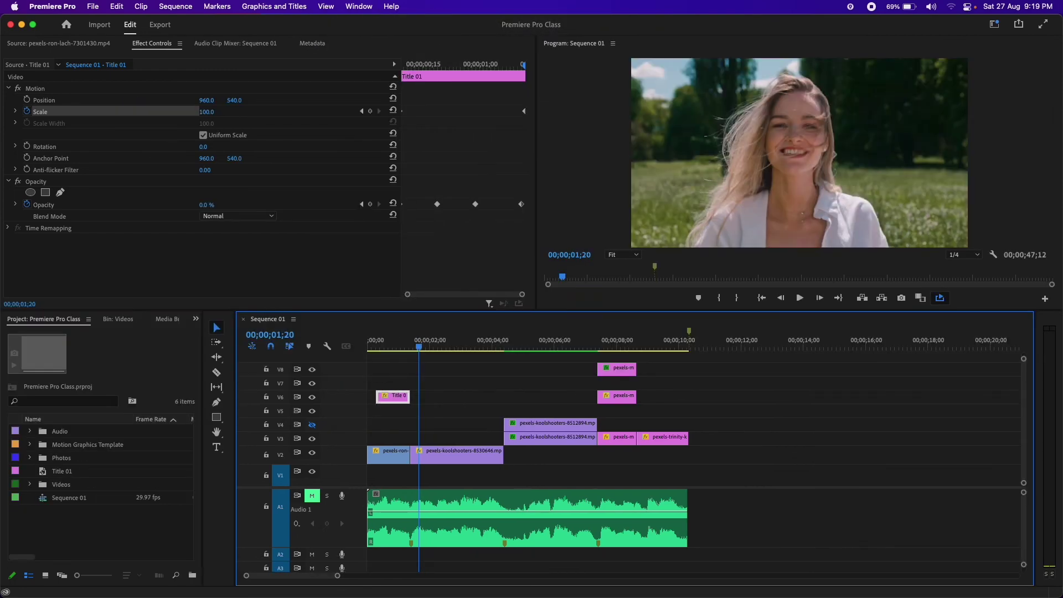
{"action": "left_click", "coordinate": [434, 520]}
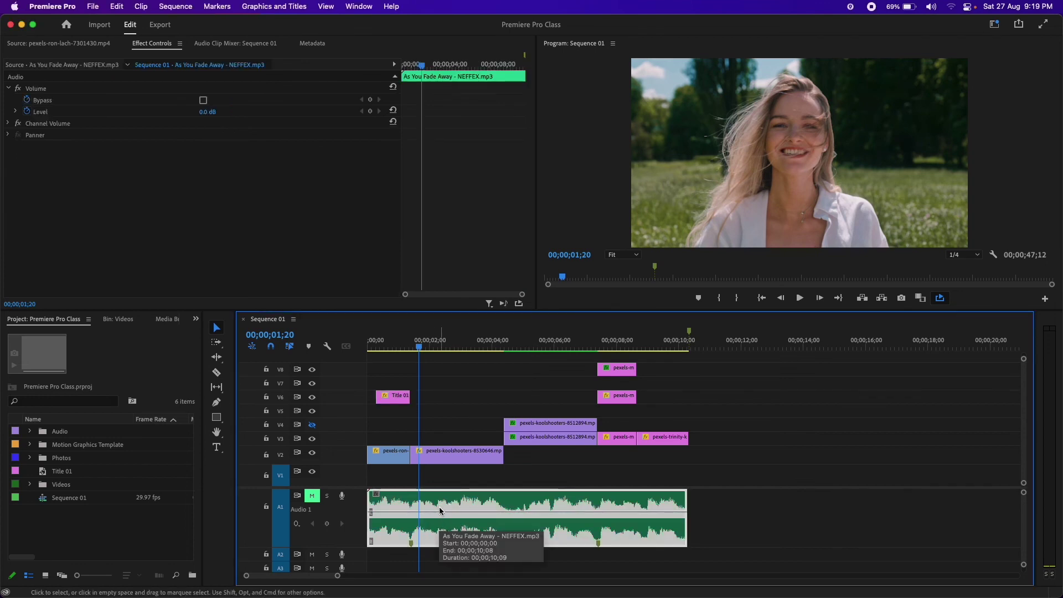
{"action": "left_click", "coordinate": [435, 513]}
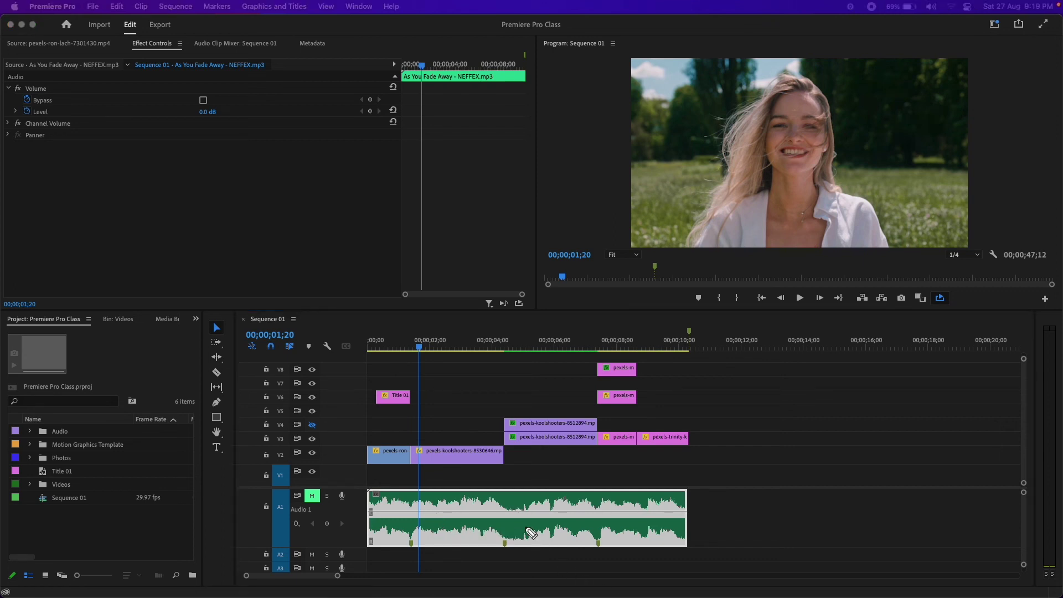
Try lowering and raising the music volume, undoing each change to keep the level at 0.0 dB.
{"action": "left_click_drag", "start_coordinate": [470, 512], "coordinate": [549, 518]}
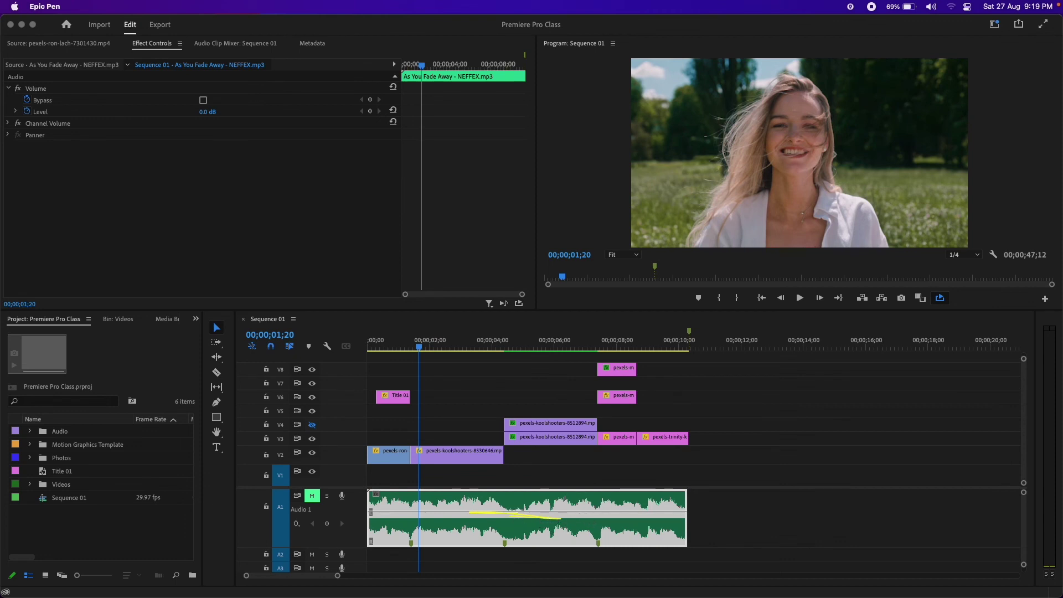
{"action": "key", "text": "ctrl+shift+Delete"}
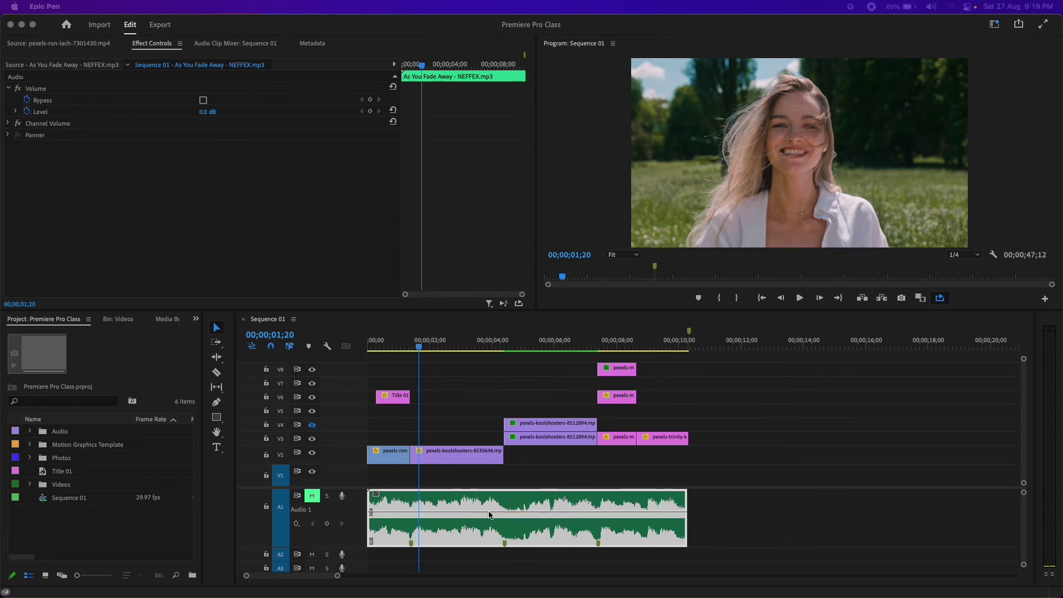
{"action": "left_click", "coordinate": [460, 514]}
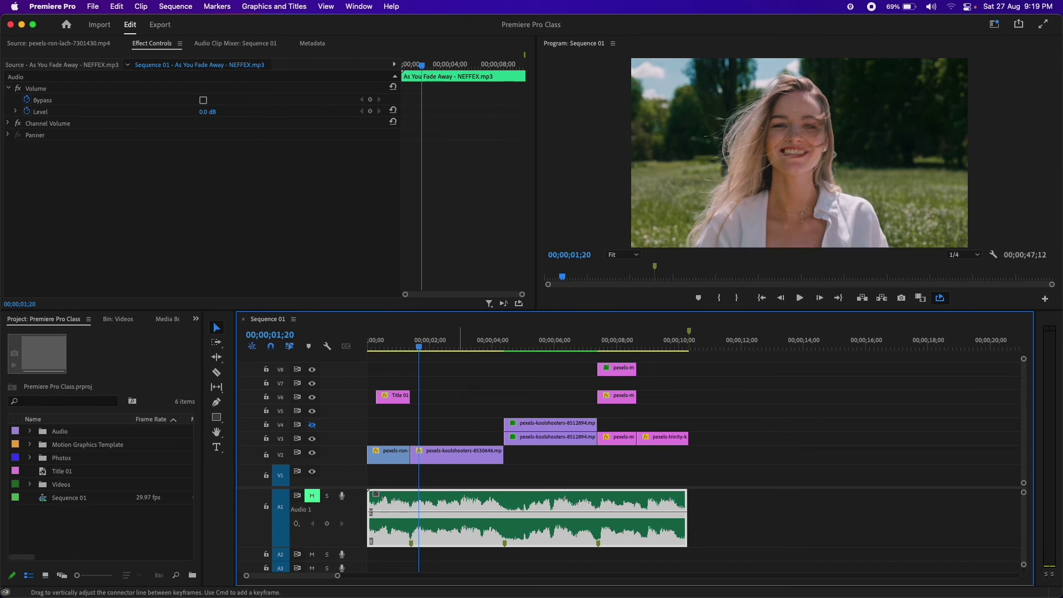
{"action": "left_click_drag", "start_coordinate": [465, 511], "coordinate": [459, 520]}
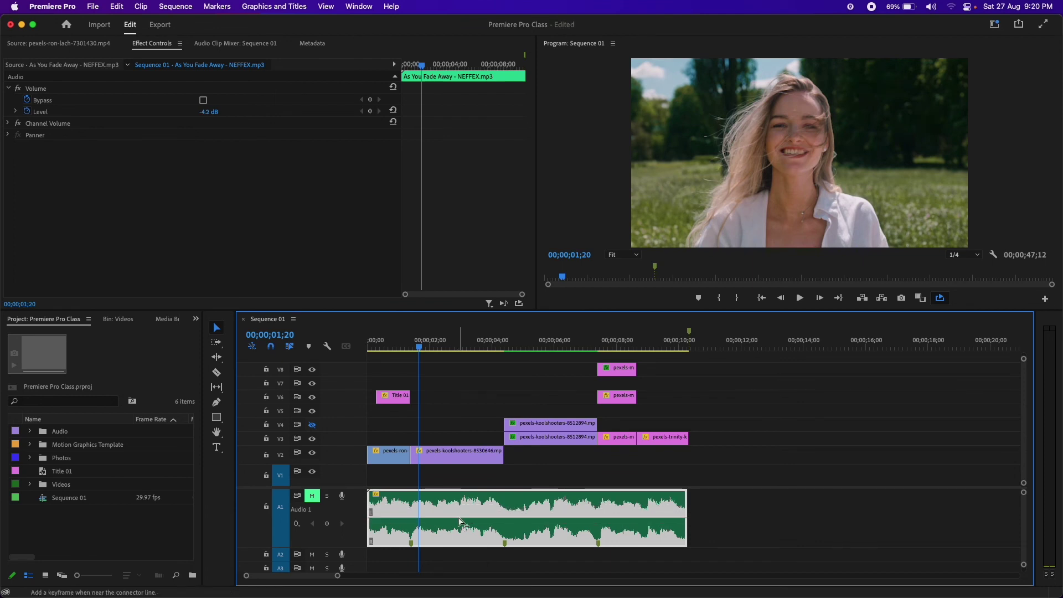
{"action": "key", "text": "super+z"}
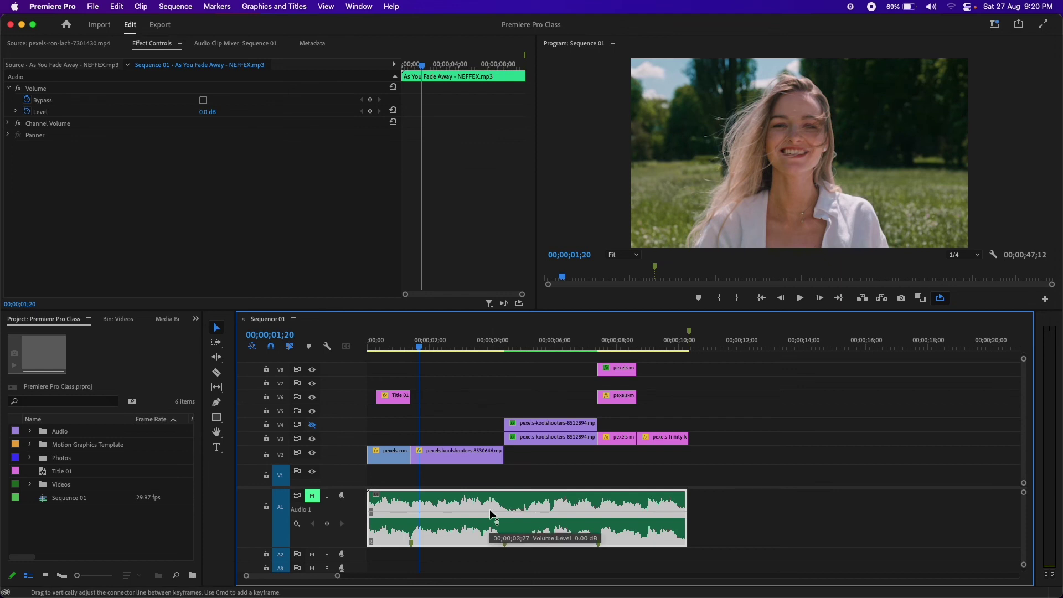
{"action": "left_click_drag", "start_coordinate": [490, 509], "coordinate": [490, 520]}
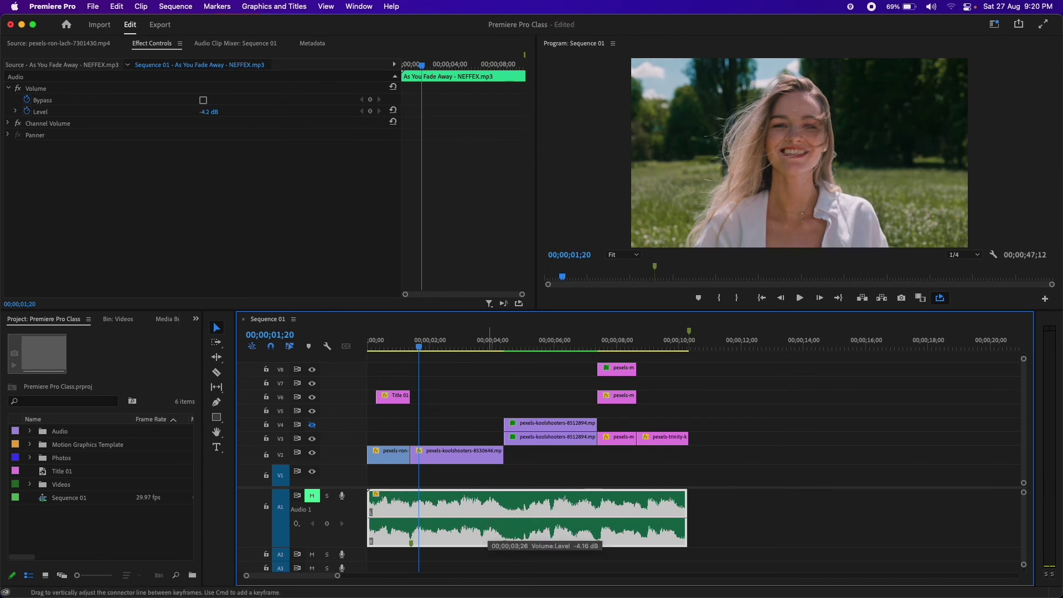
{"action": "key", "text": "super+z"}
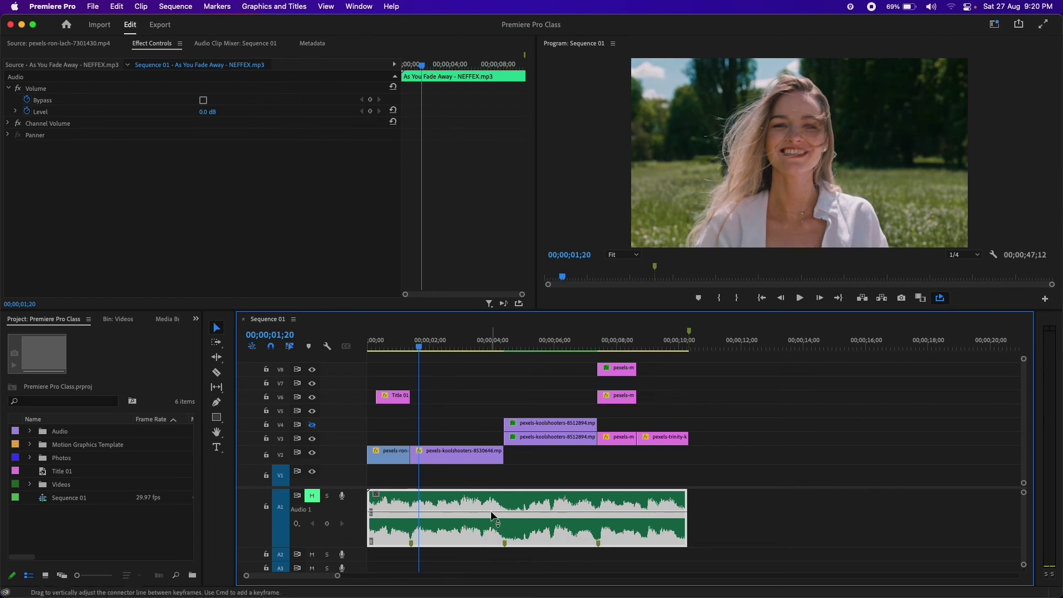
{"action": "left_click_drag", "start_coordinate": [490, 512], "coordinate": [491, 501]}
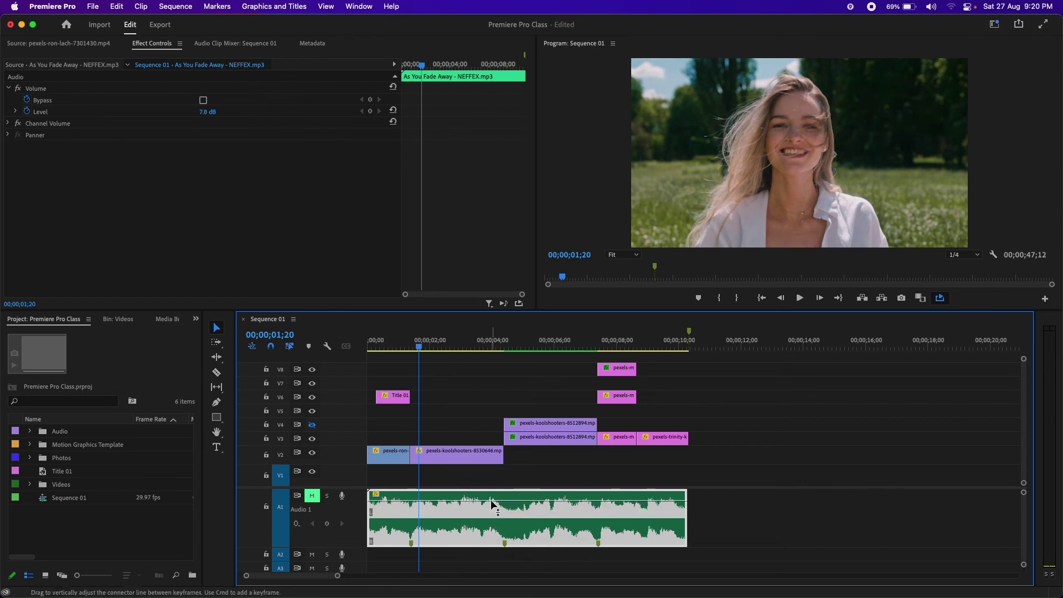
{"action": "key", "text": "super+z"}
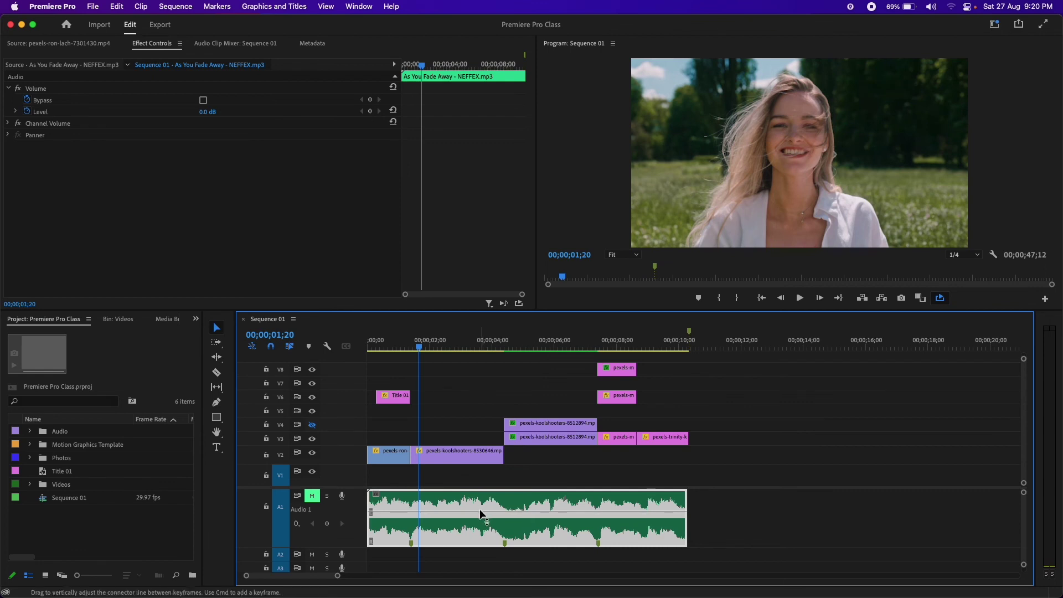
{"action": "left_click", "coordinate": [204, 112]}
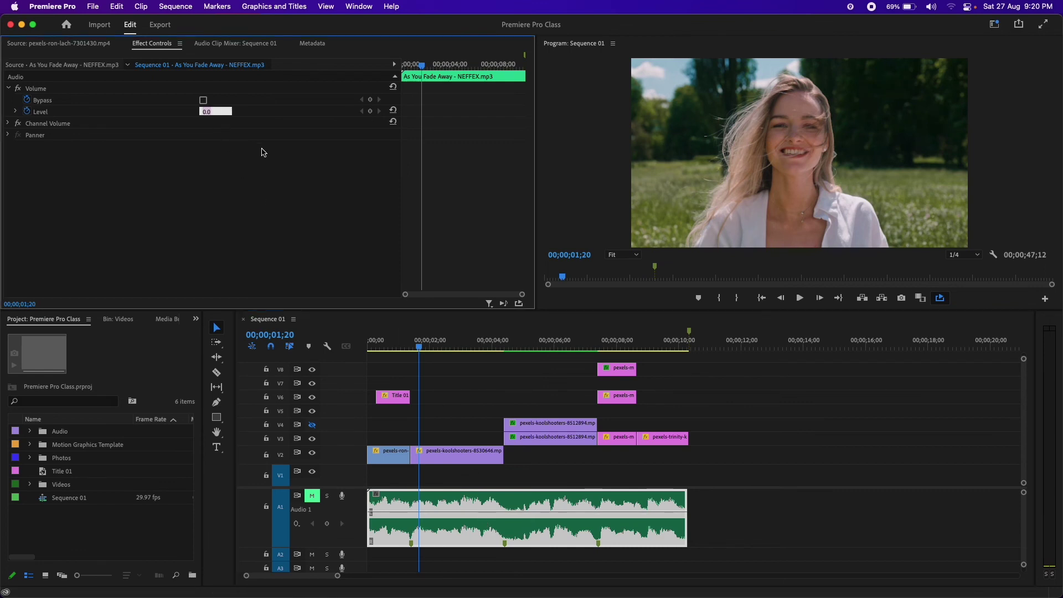
Enter music Level keyframe values of 10 dB and then -10 dB in Effect Controls.
{"action": "type", "text": "10"}
{"action": "key", "text": "Return"}
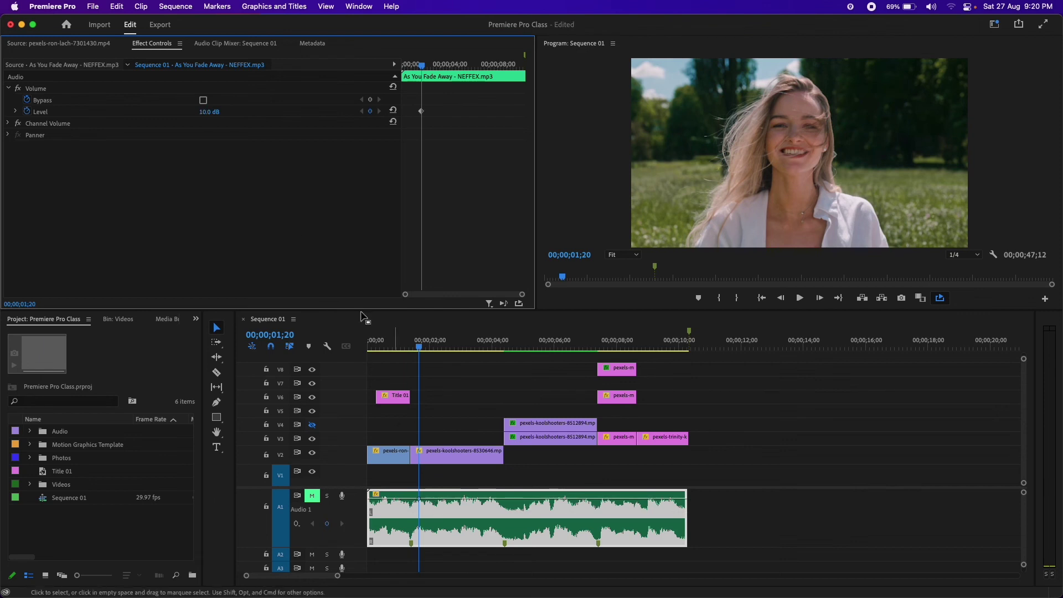
{"action": "left_click", "coordinate": [215, 112]}
{"action": "type", "text": "-10"}
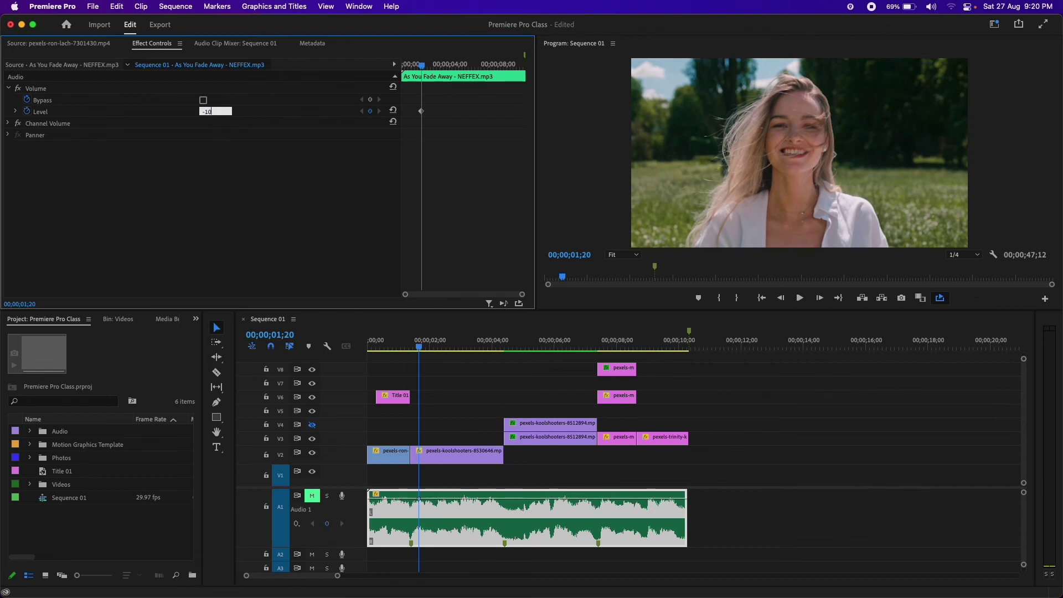
{"action": "key", "text": "Return"}
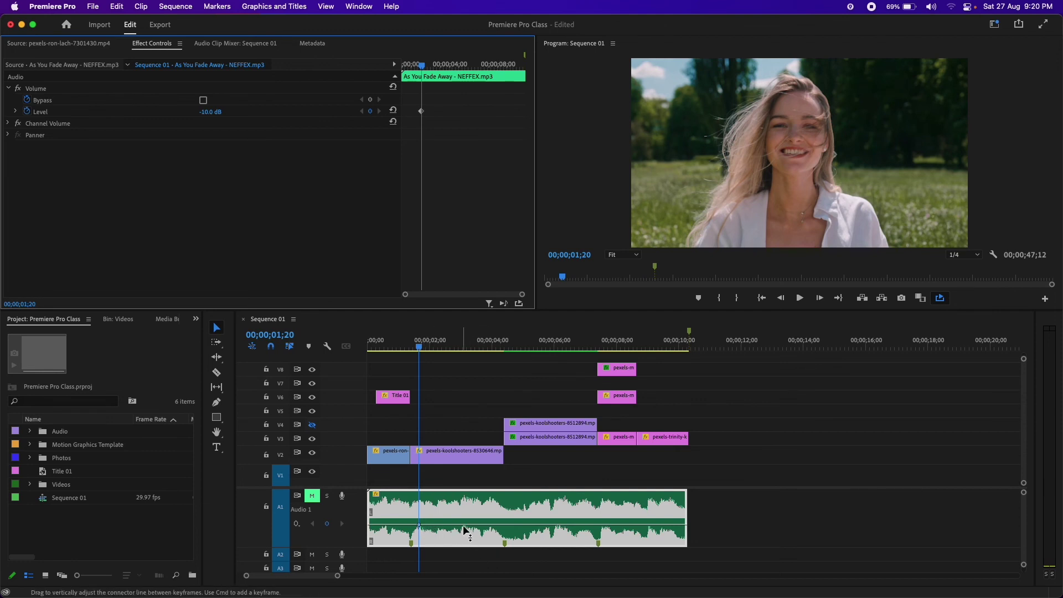
Play back the music, then set a later Level keyframe to -6.3 dB.
{"action": "left_click", "coordinate": [424, 508]}
{"action": "key", "text": "space"}
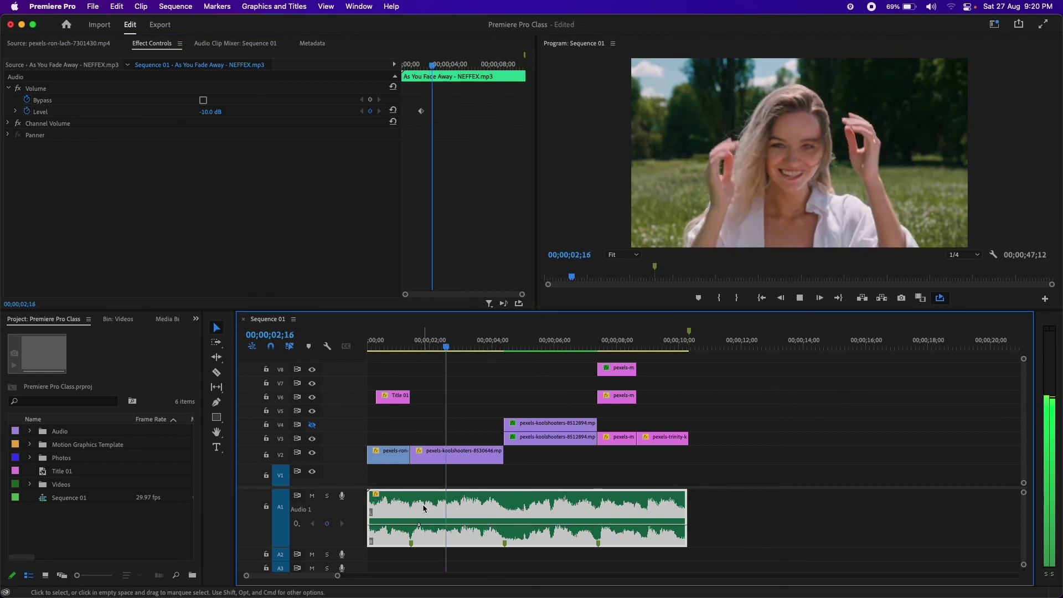
{"action": "key", "text": "space"}
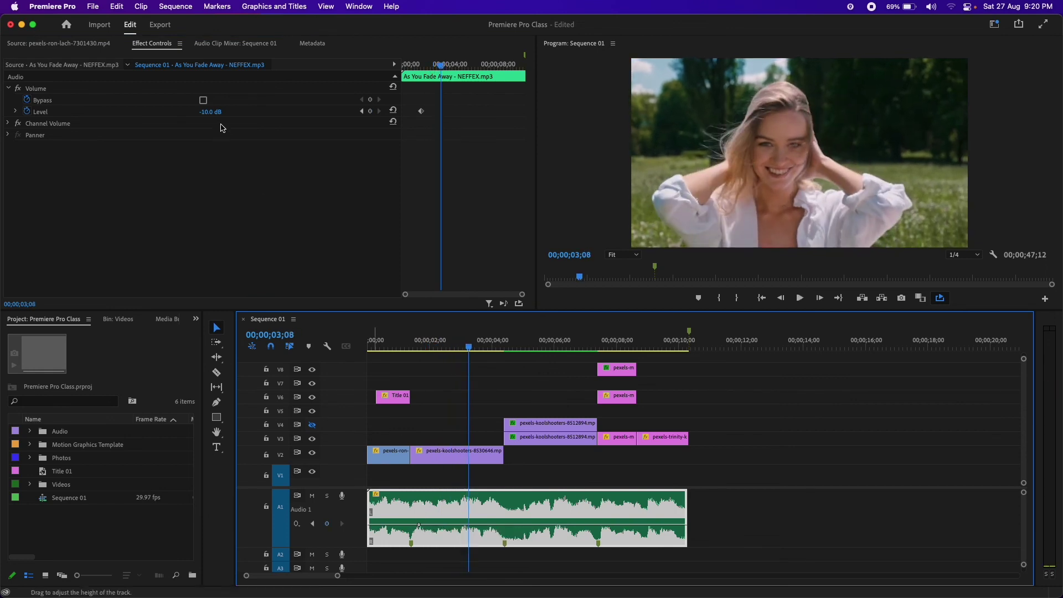
{"action": "left_click", "coordinate": [213, 111]}
{"action": "type", "text": "-6.3"}
{"action": "key", "text": "Return"}
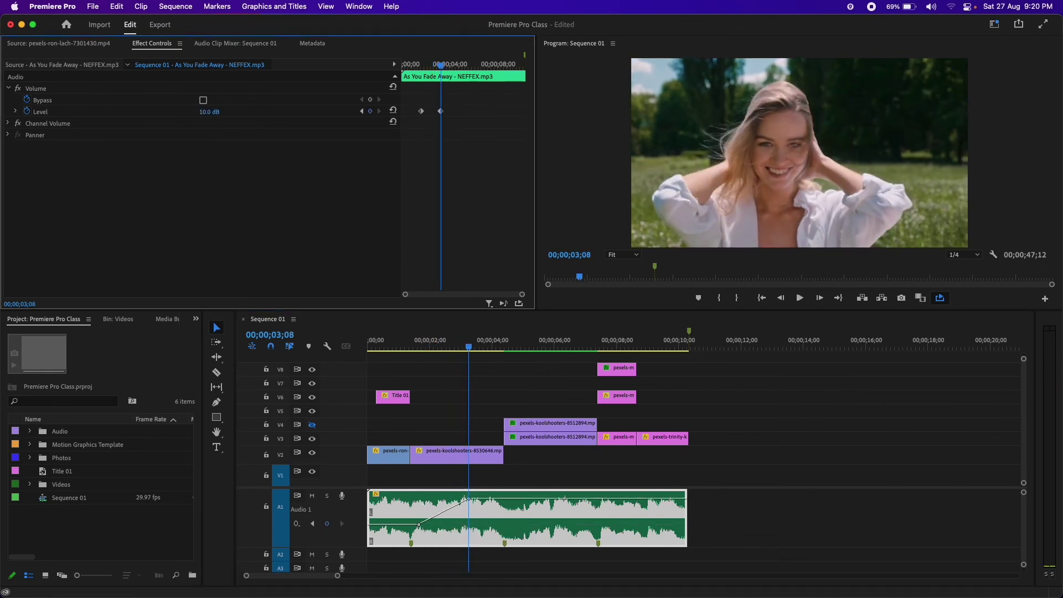
Preview the volume ramp from the sequence start, then mute the A1 music track.
{"action": "left_click", "coordinate": [799, 298]}
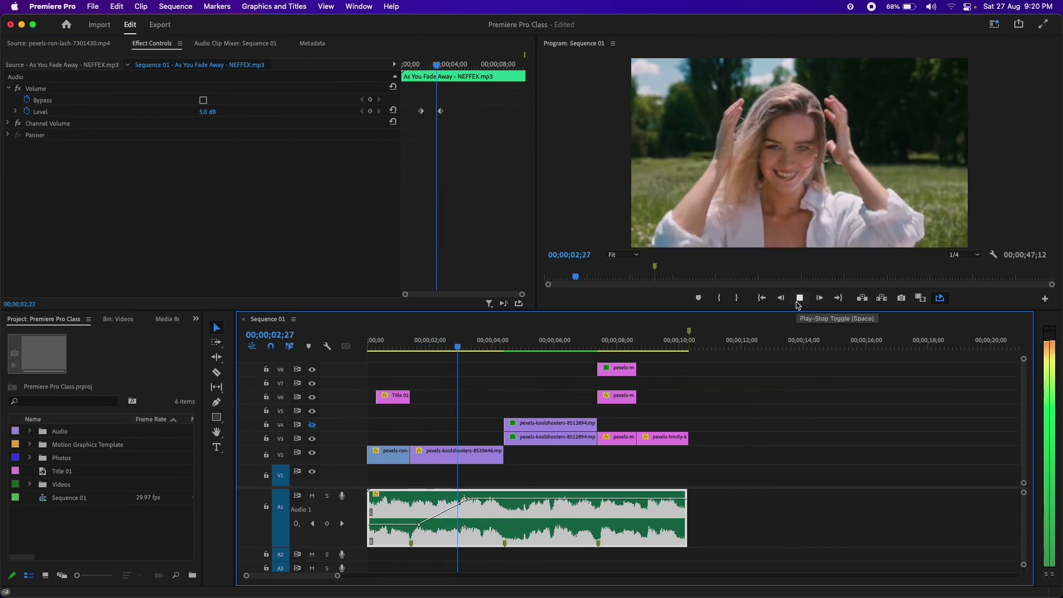
{"action": "left_click", "coordinate": [798, 300]}
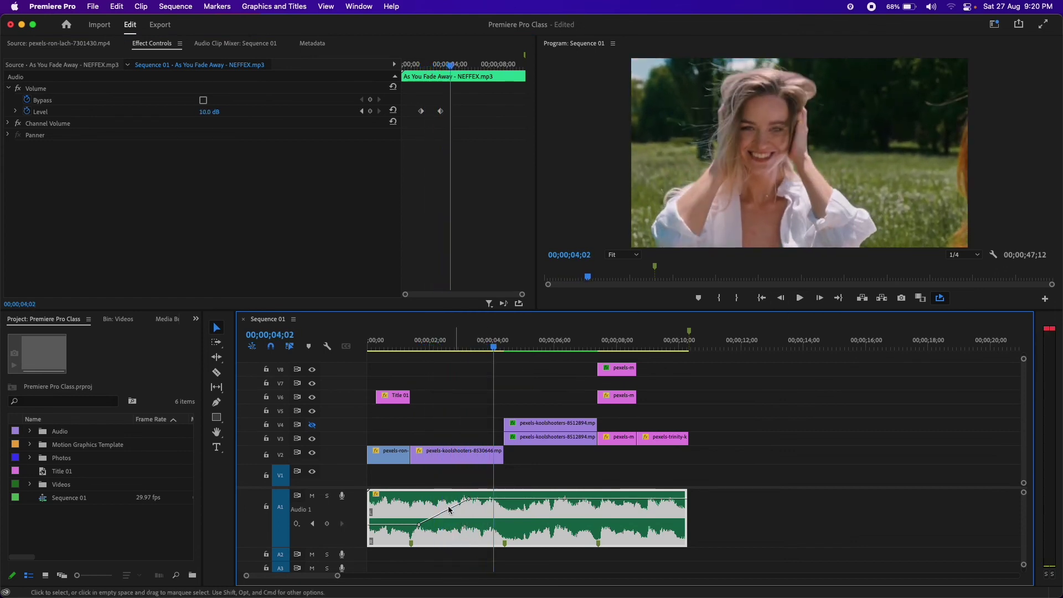
{"action": "left_click", "coordinate": [374, 343]}
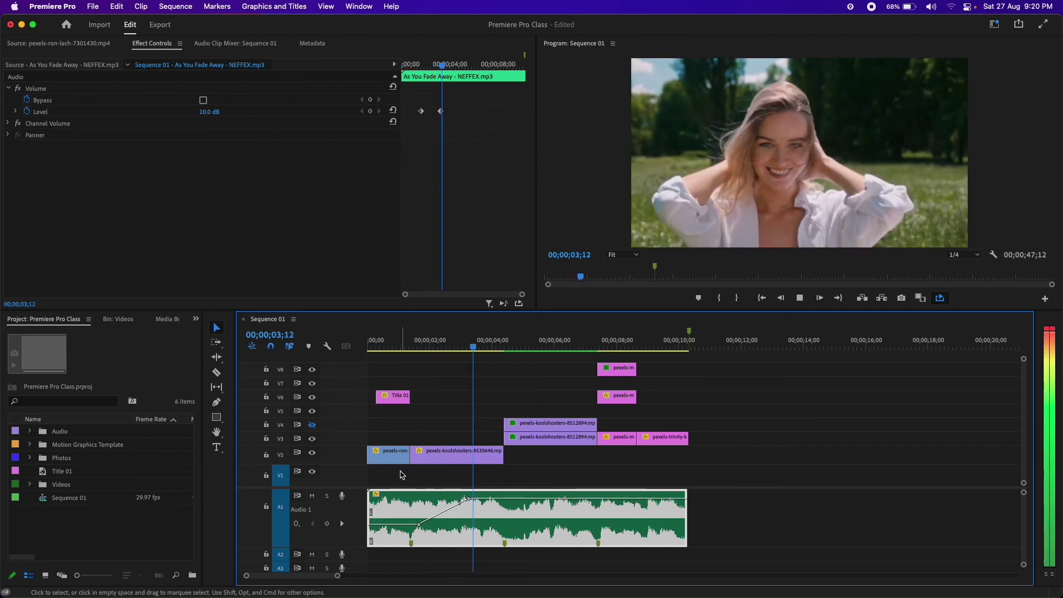
{"action": "key", "text": "space"}
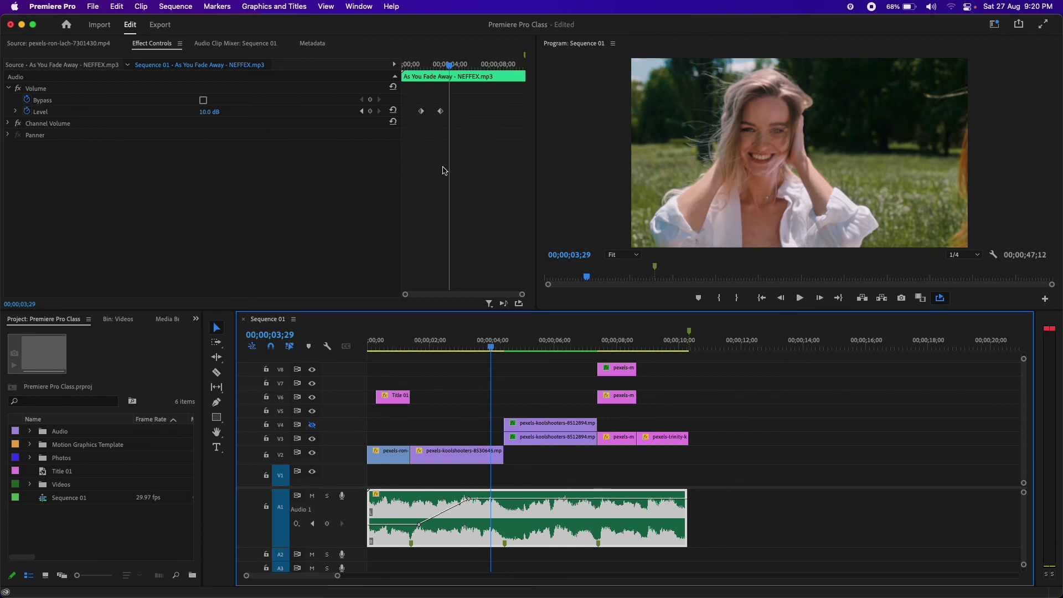
{"action": "left_click", "coordinate": [447, 103]}
{"action": "key", "text": "j"}
{"action": "key", "text": "j"}
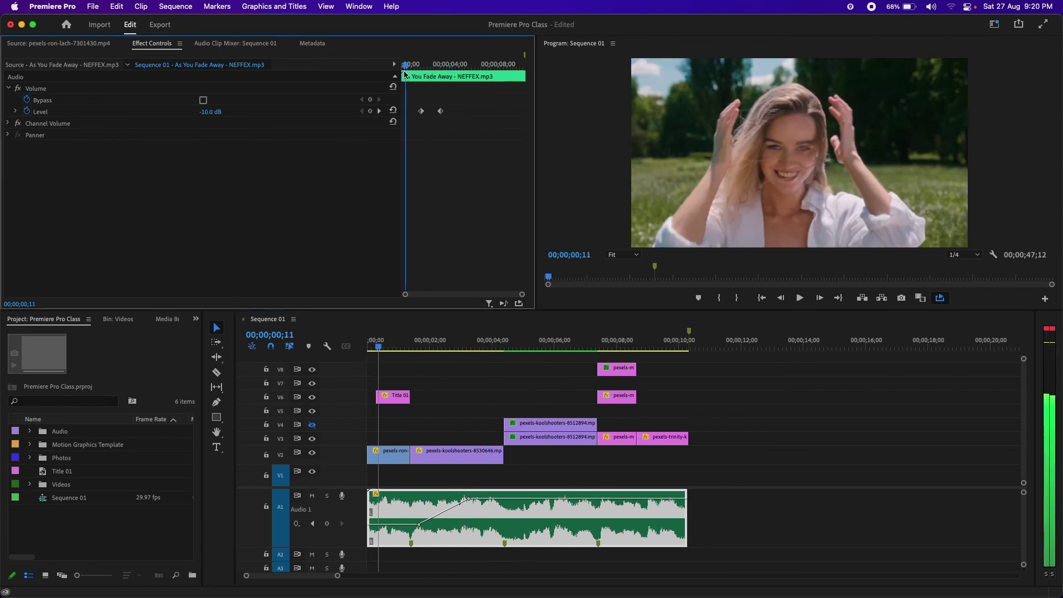
{"action": "left_click", "coordinate": [311, 495]}
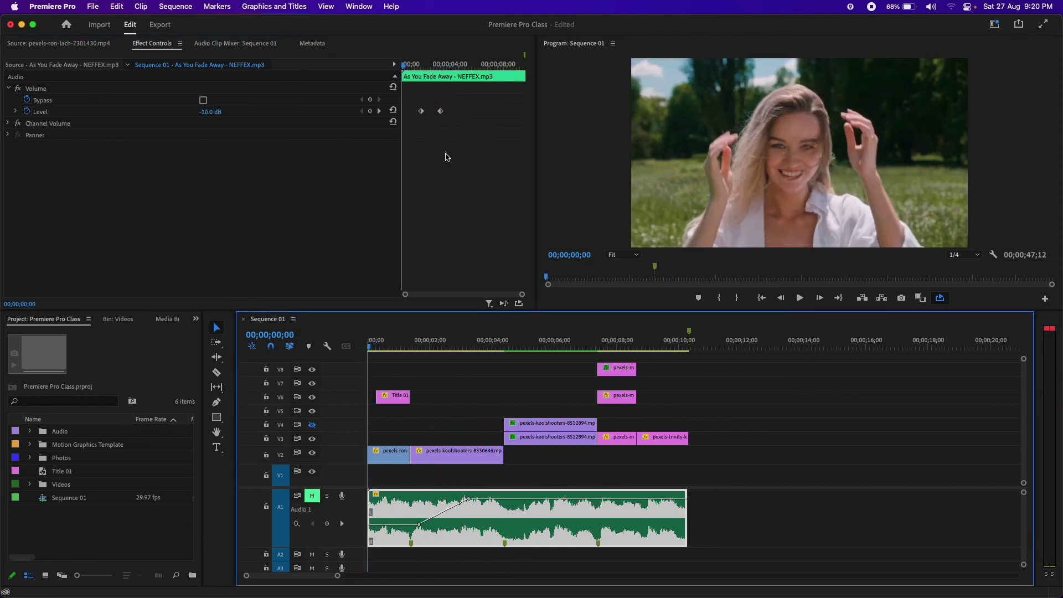
Drag the A1 volume keyframes to reshape the music fade, then undo the change.
{"action": "left_click", "coordinate": [427, 135]}
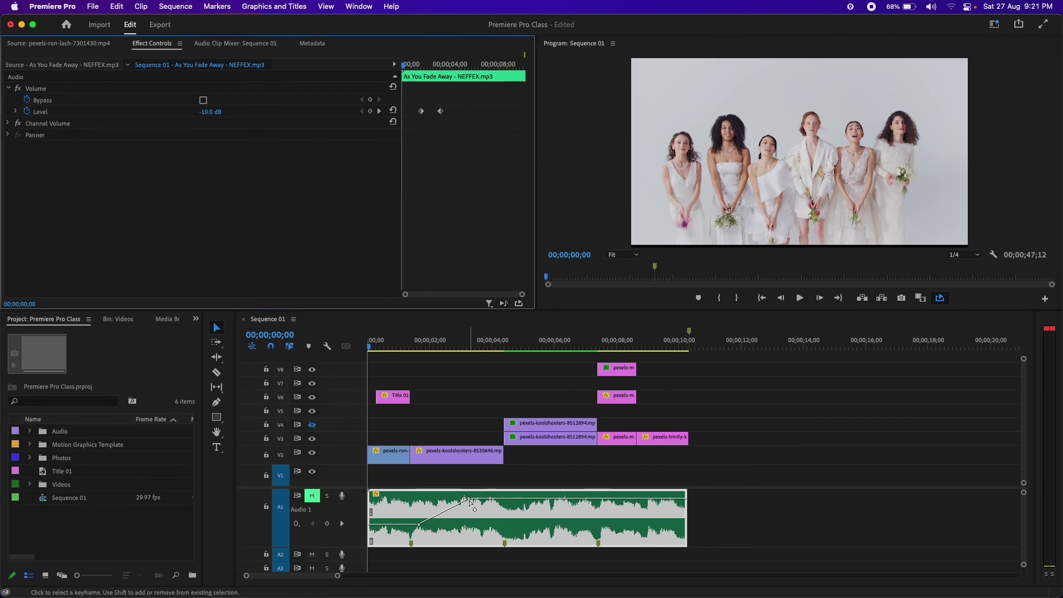
{"action": "left_click_drag", "start_coordinate": [470, 502], "coordinate": [475, 504]}
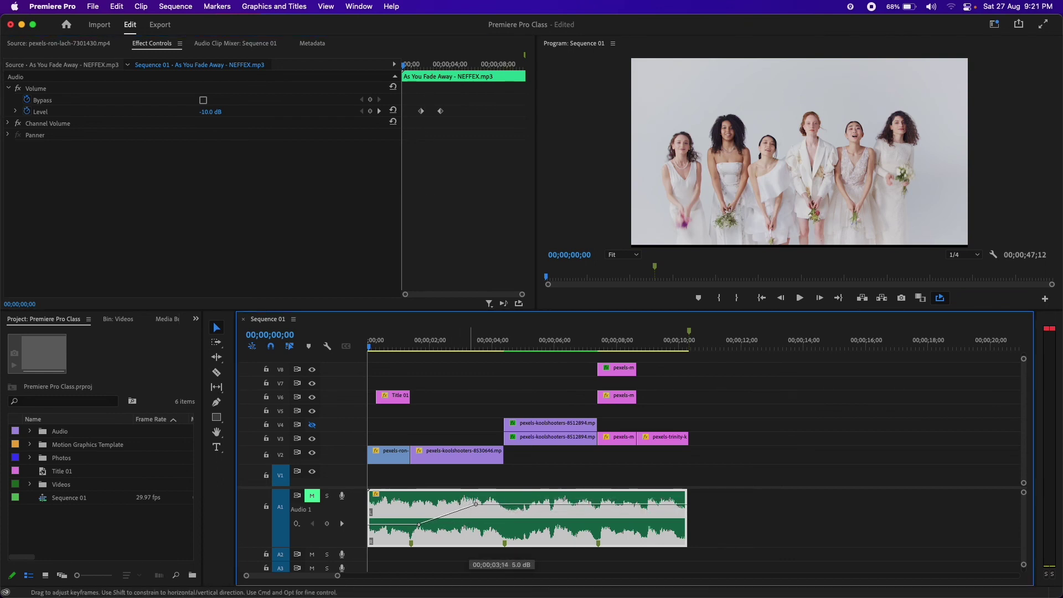
{"action": "mouse_move", "coordinate": [477, 505]}
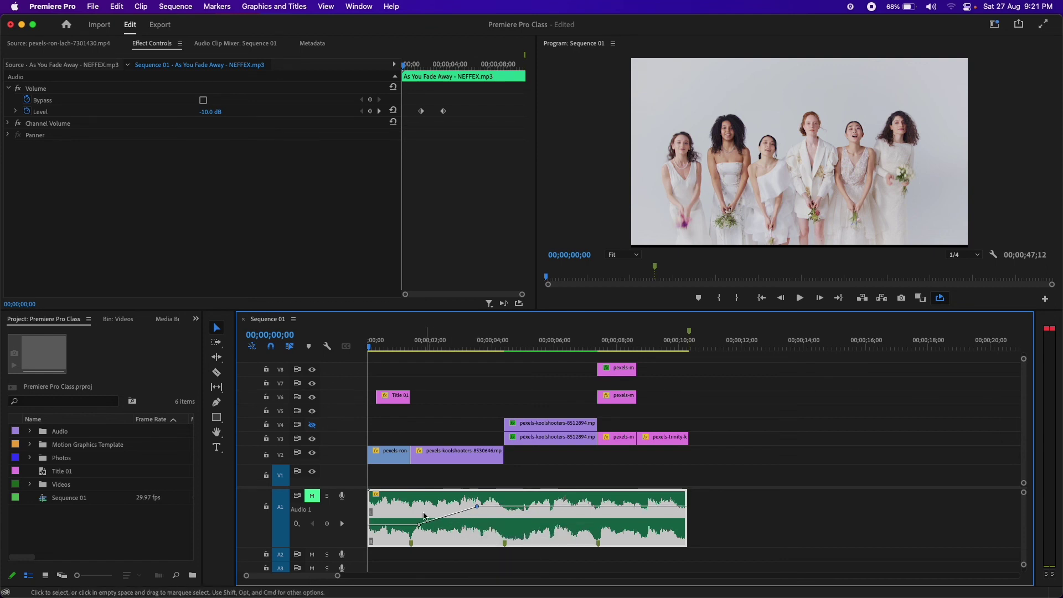
{"action": "left_click_drag", "start_coordinate": [419, 524], "coordinate": [416, 516]}
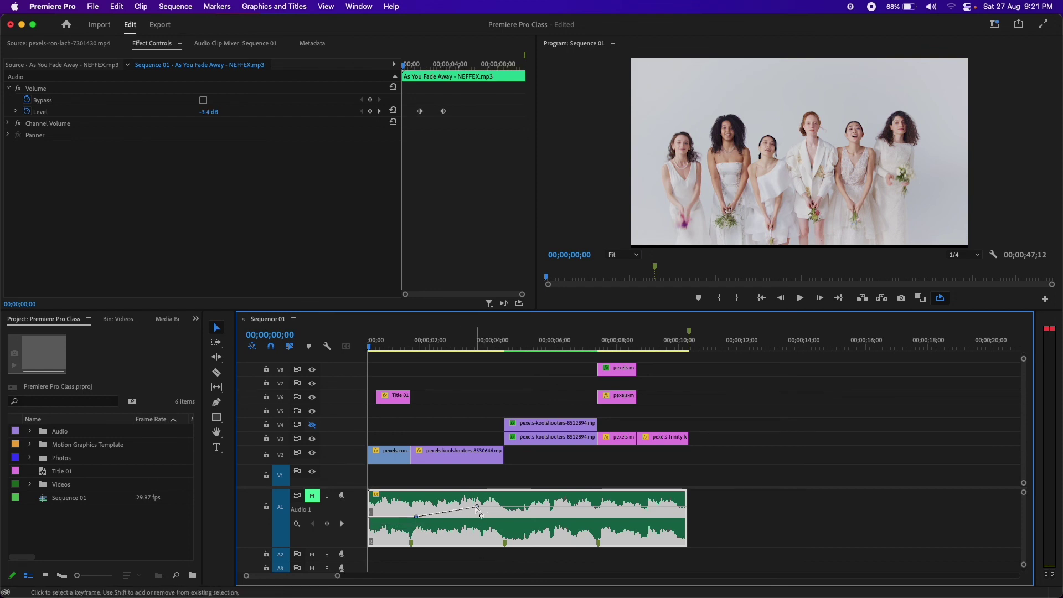
{"action": "key", "text": "cmd+z"}
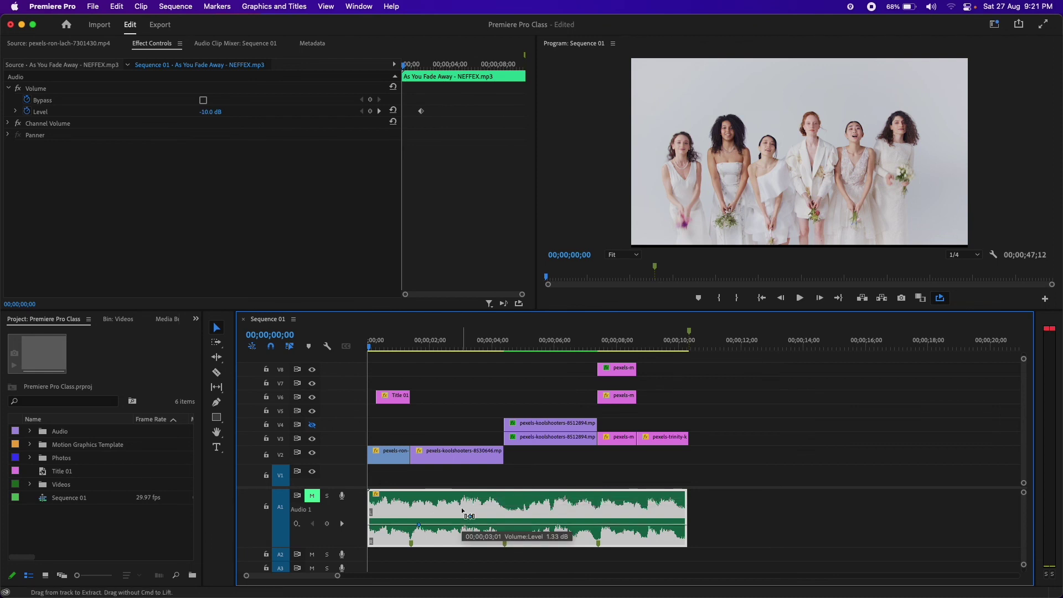
Delete the music's volume keyframes and set its Level back to 0.0 dB.
{"action": "left_click_drag", "start_coordinate": [463, 513], "coordinate": [482, 519]}
{"action": "key", "text": "Delete"}
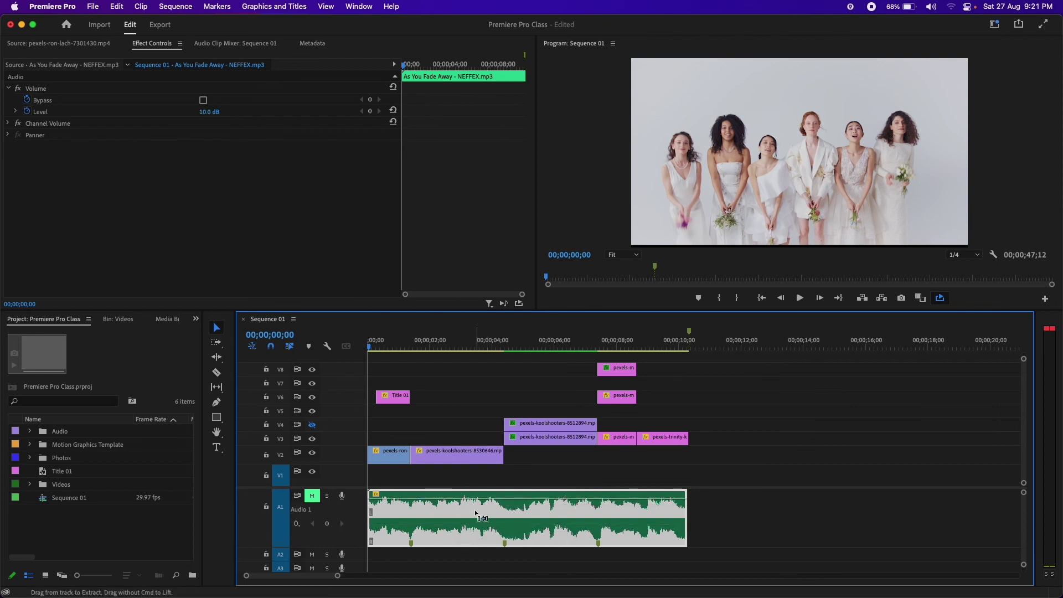
{"action": "left_click", "coordinate": [215, 111]}
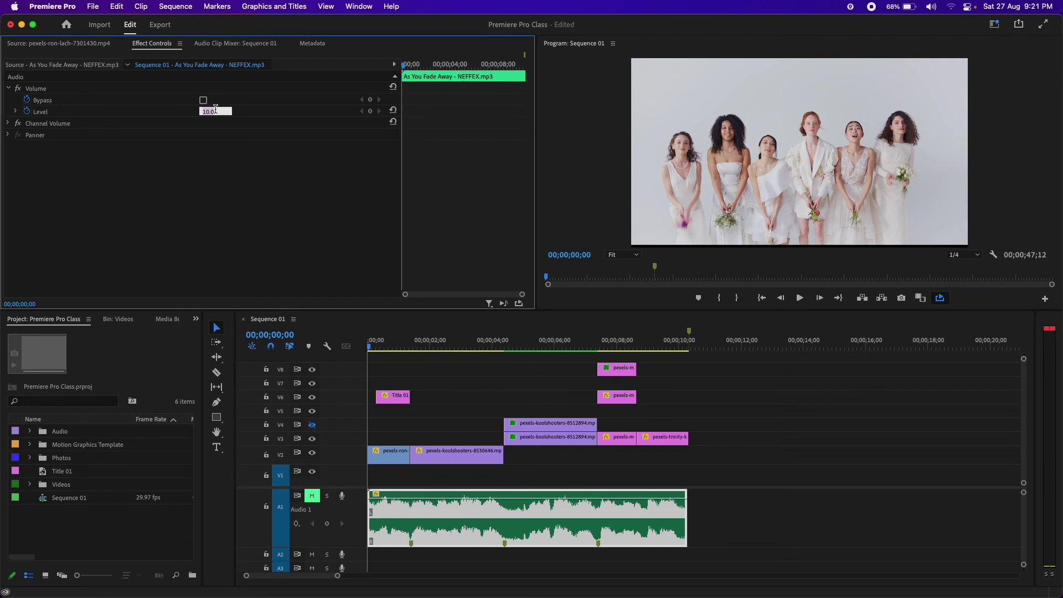
{"action": "type", "text": "0"}
{"action": "key", "text": "Return"}
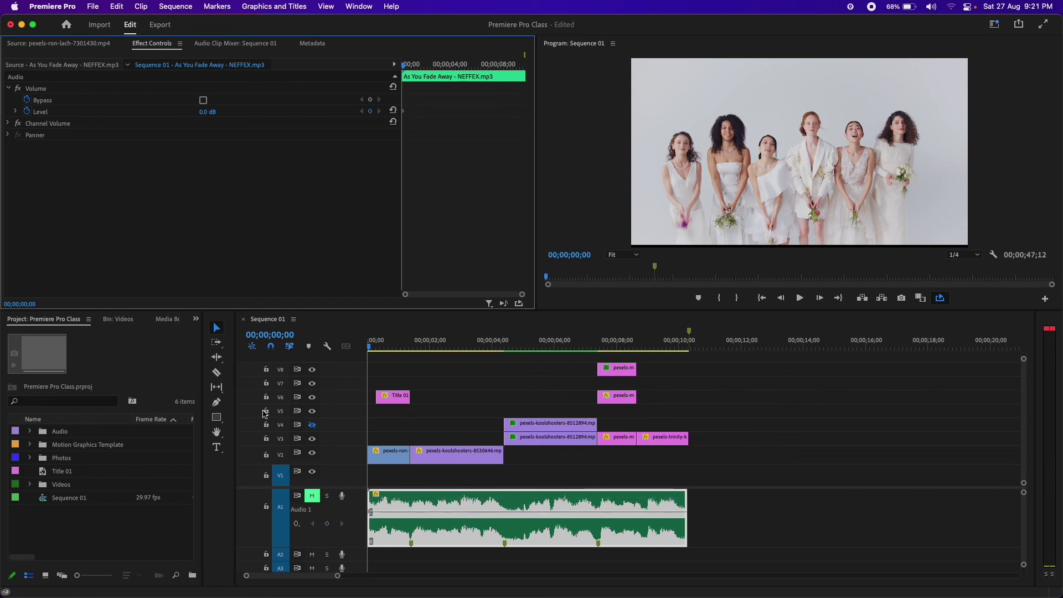
{"action": "left_click", "coordinate": [407, 397]}
Remove the short V6 and V8 clips near 8 seconds, unmute A1, and save.
{"action": "left_click", "coordinate": [437, 400]}
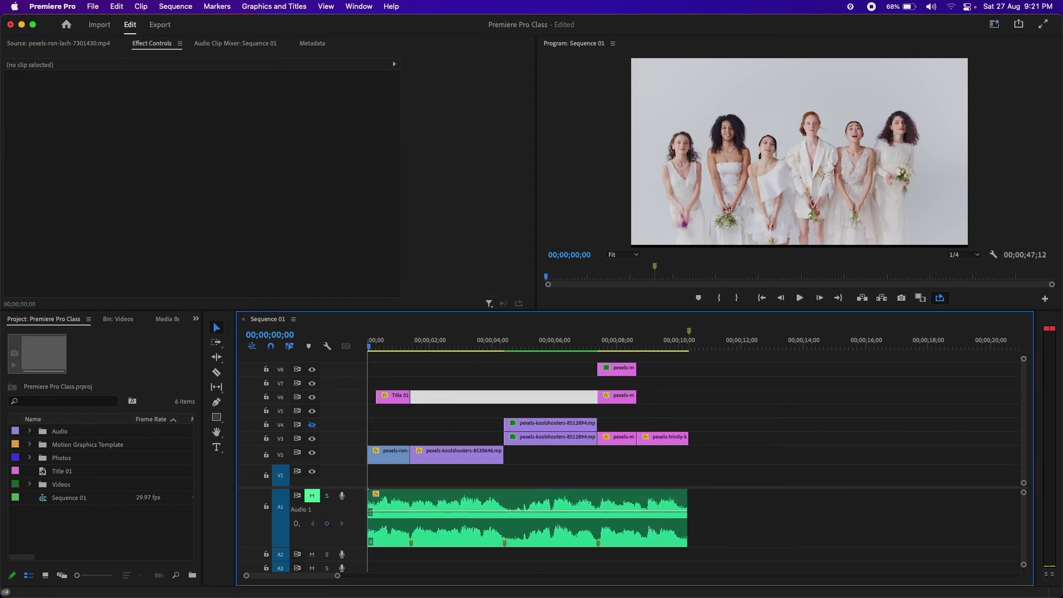
{"action": "left_click", "coordinate": [667, 396]}
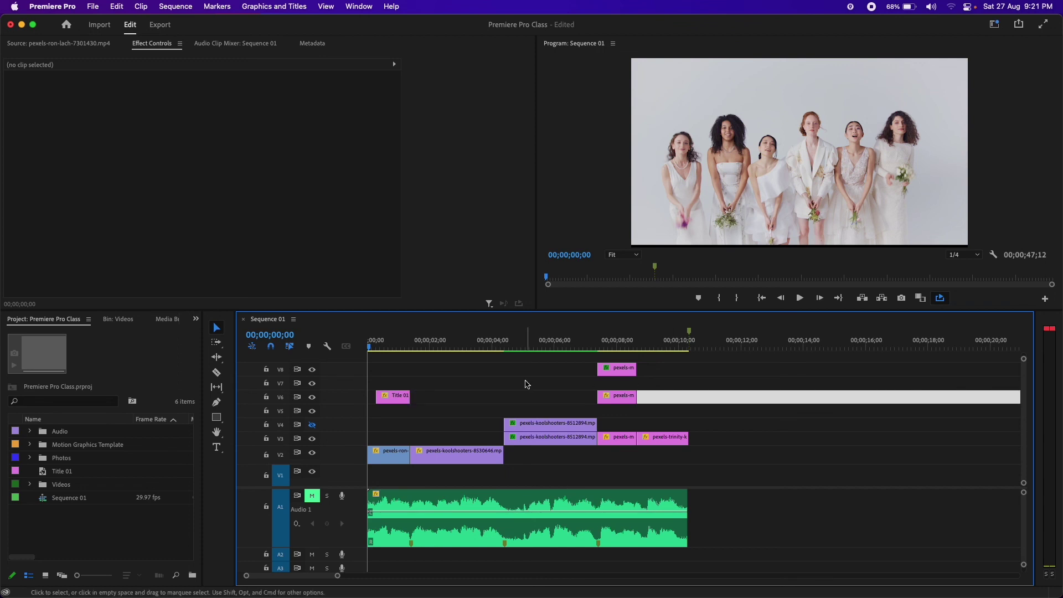
{"action": "left_click", "coordinate": [519, 408]}
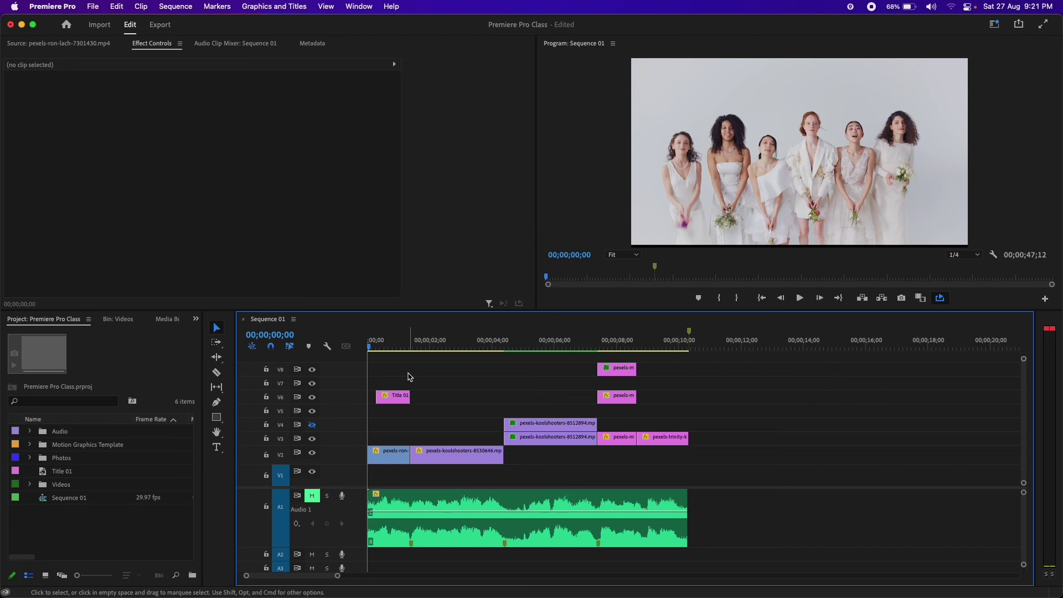
{"action": "left_click_drag", "start_coordinate": [410, 377], "coordinate": [458, 379]}
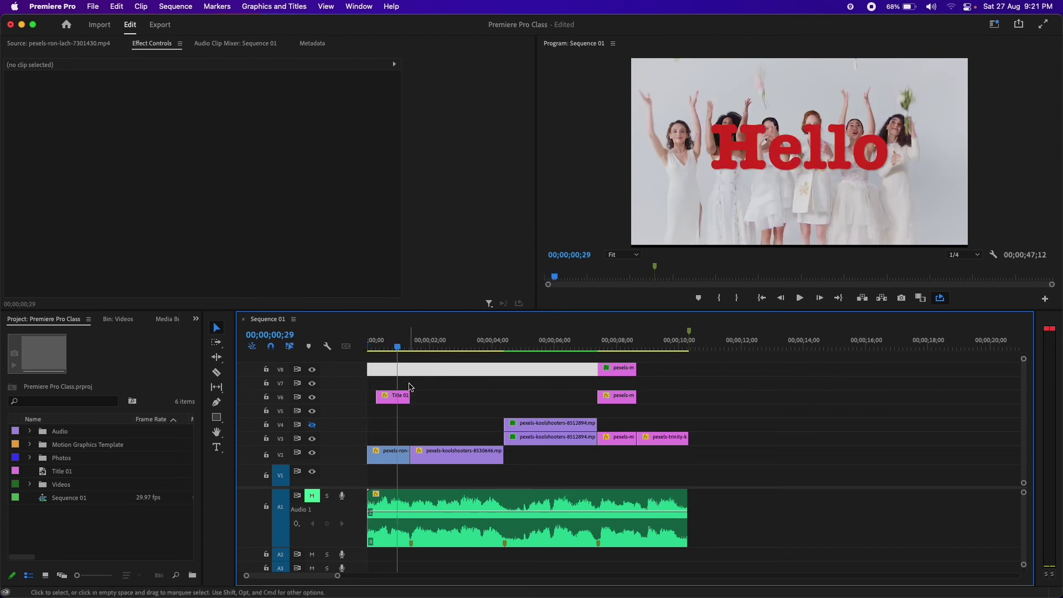
{"action": "left_click", "coordinate": [317, 496]}
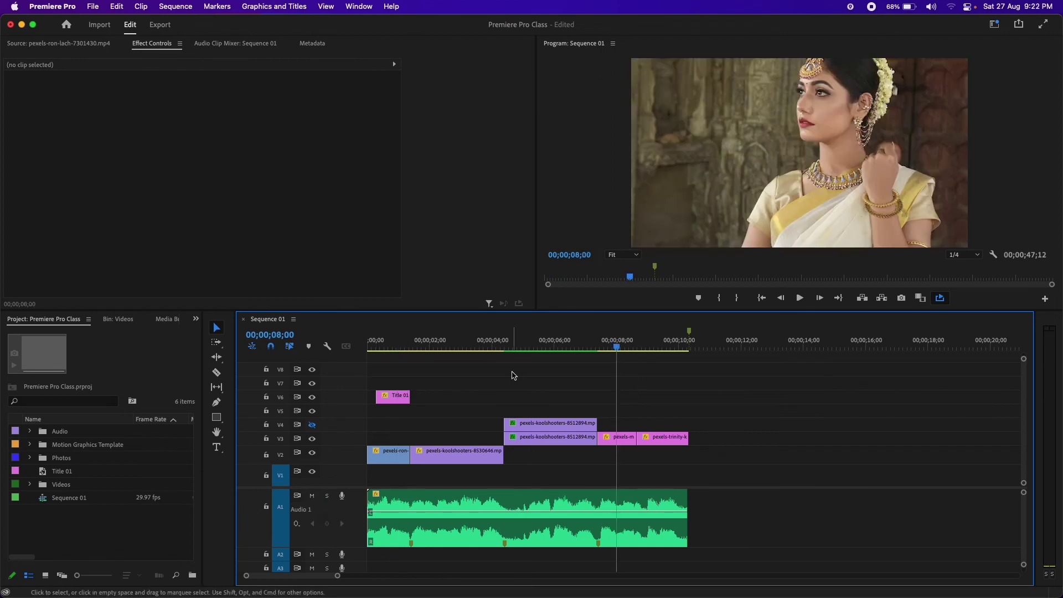
{"action": "key", "text": "super+s"}
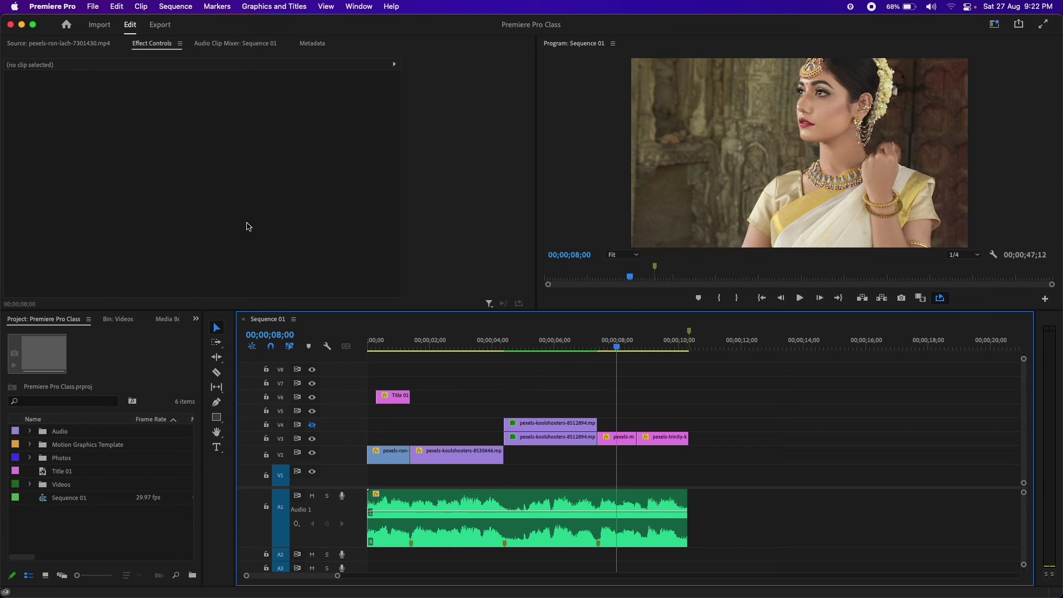
Open the Export page for Sequence 01 via File > Export > Media.
{"action": "left_click", "coordinate": [93, 7]}
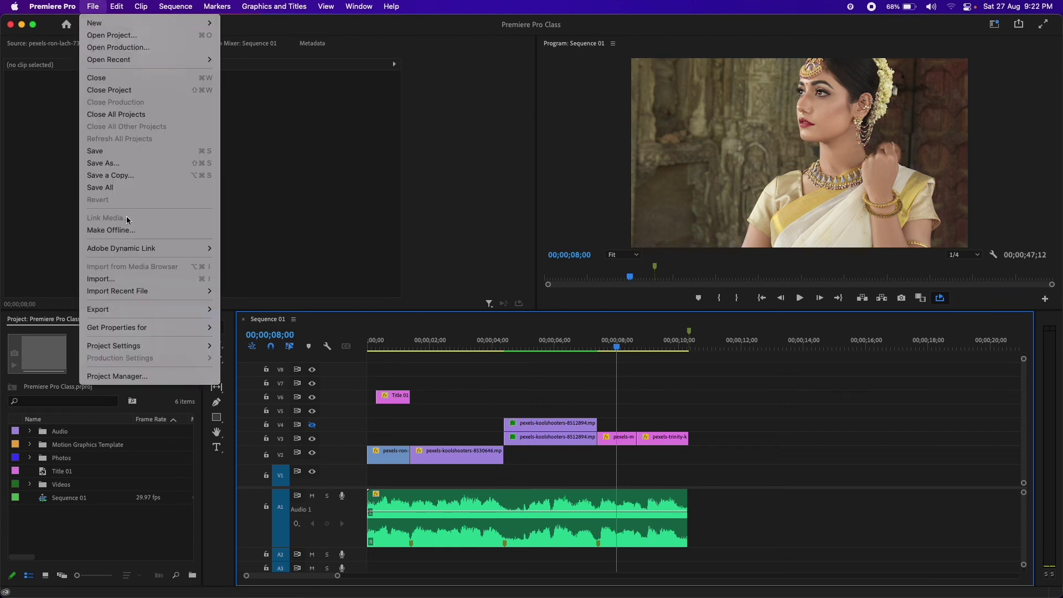
{"action": "mouse_move", "coordinate": [182, 308]}
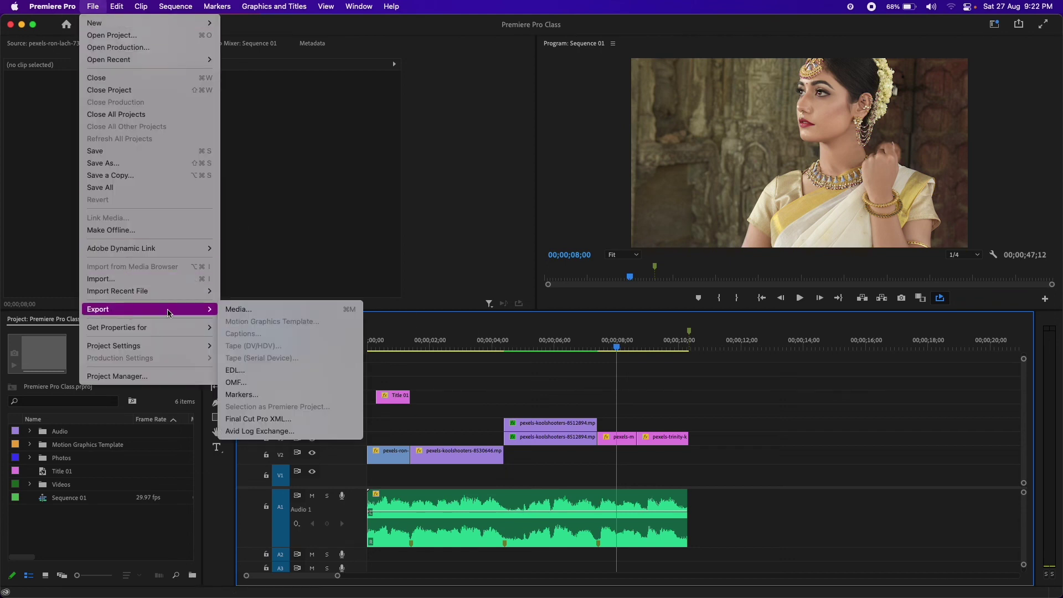
{"action": "left_click", "coordinate": [242, 314]}
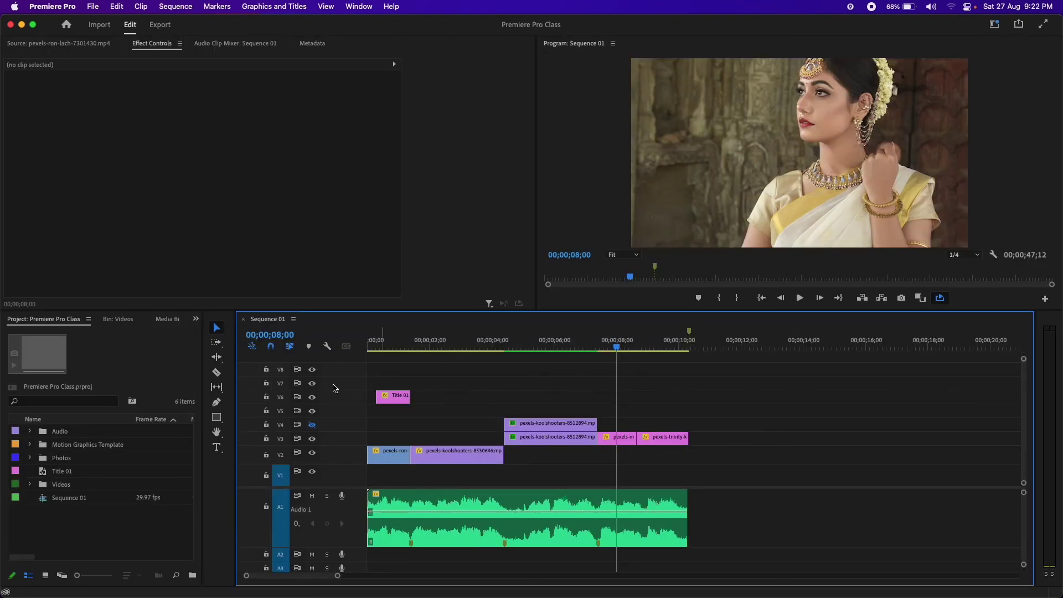
{"action": "key", "text": "super+m"}
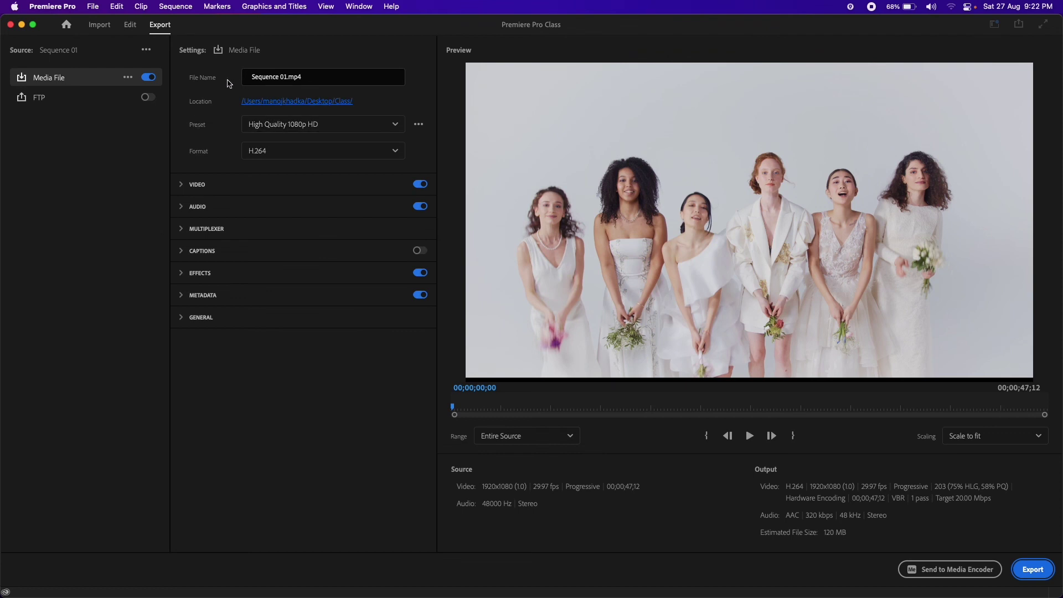
Rename the export file from 'Sequence 01' to 'Class pp'.
{"action": "left_click", "coordinate": [322, 81]}
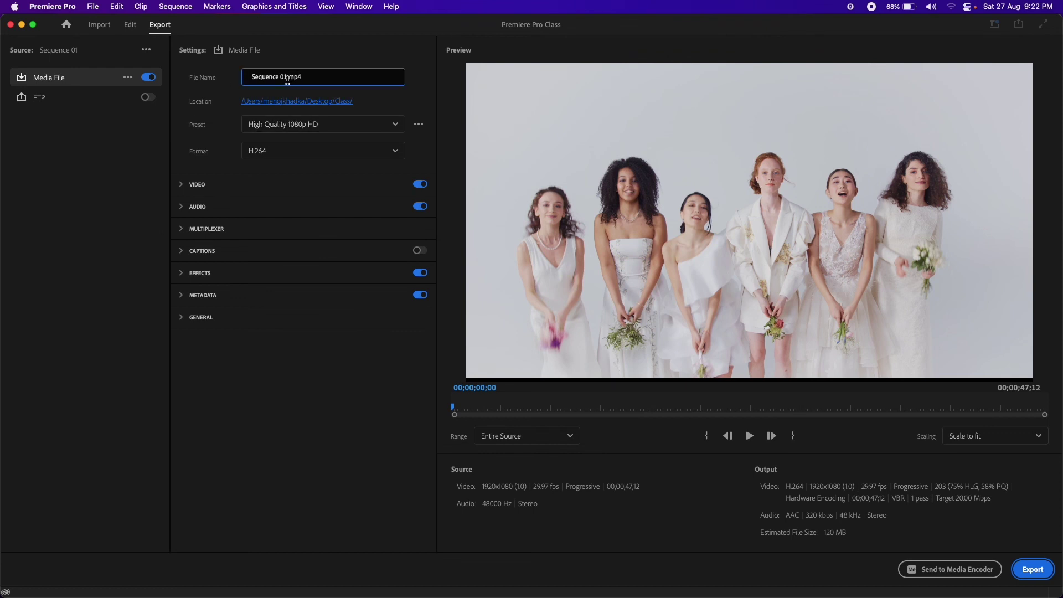
{"action": "left_click_drag", "start_coordinate": [287, 80], "coordinate": [239, 77]}
{"action": "type", "text": "Cla"}
{"action": "type", "text": "ss 1"}
{"action": "key", "text": "BackSpace"}
{"action": "key", "text": "BackSpace"}
{"action": "type", "text": "pp"}
Keep the H.264 High Quality 1080p HD preset with audio enabled and export.
{"action": "left_click", "coordinate": [307, 127]}
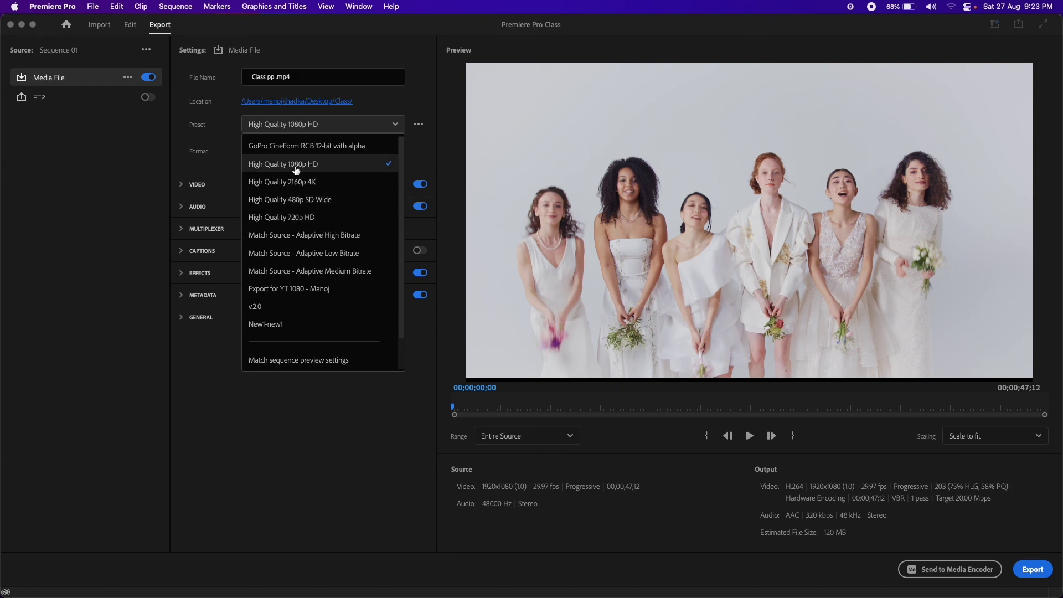
{"action": "left_click", "coordinate": [297, 164]}
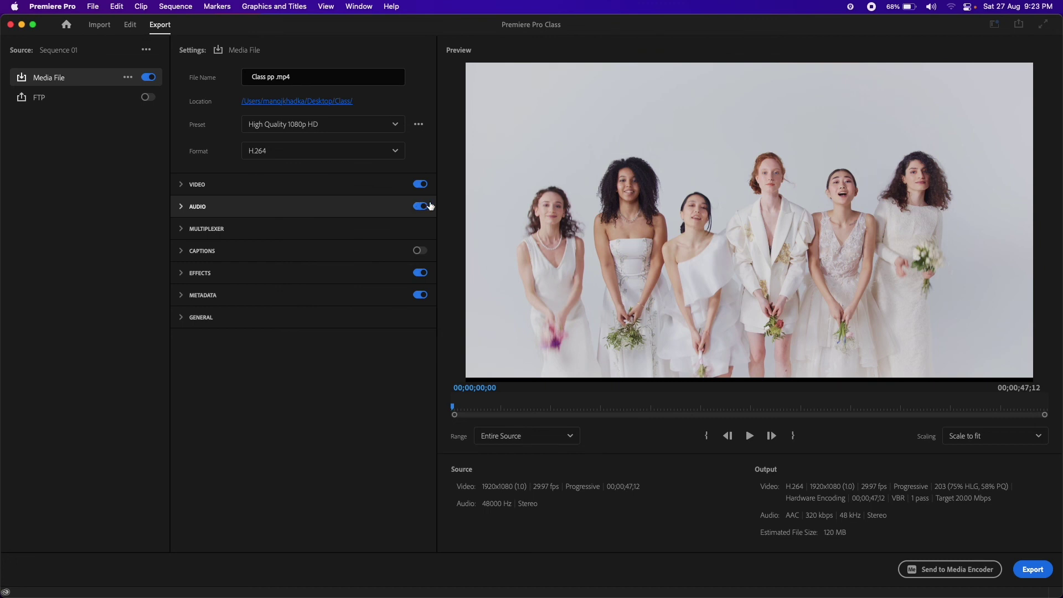
{"action": "left_click", "coordinate": [418, 206]}
{"action": "left_click", "coordinate": [418, 207]}
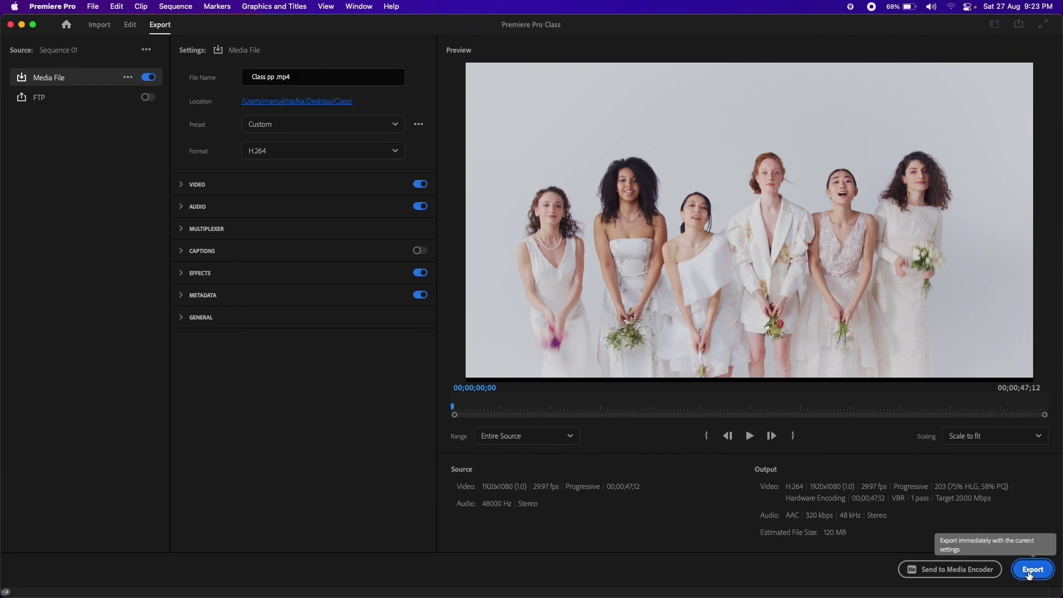
{"action": "left_click", "coordinate": [1031, 569]}
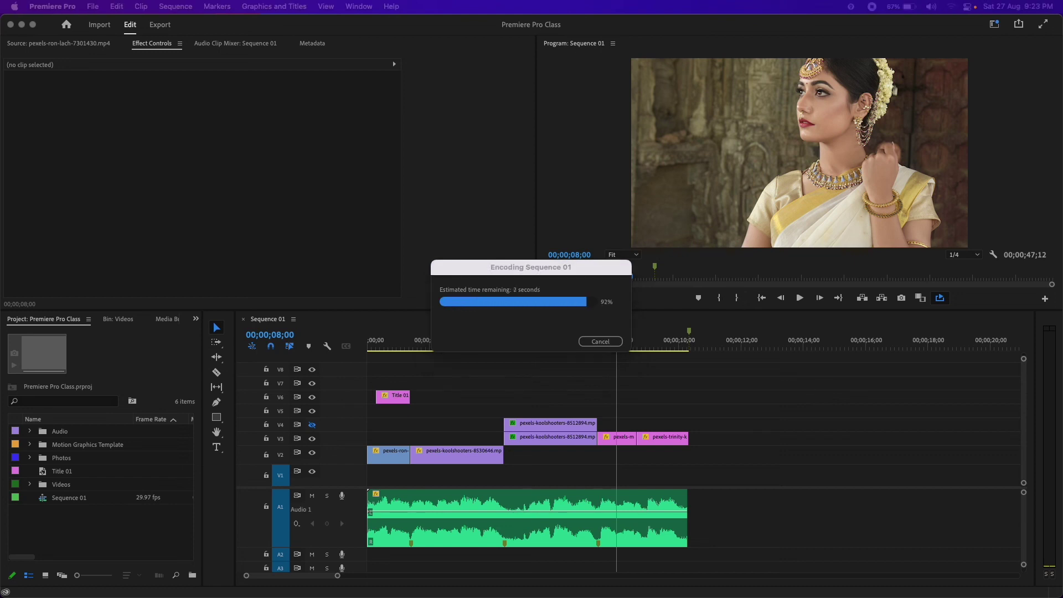
Minimize Premiere and open Class pp.mp4 from the desktop's Class folder.
{"action": "left_click", "coordinate": [22, 24]}
{"action": "left_click", "coordinate": [657, 131]}
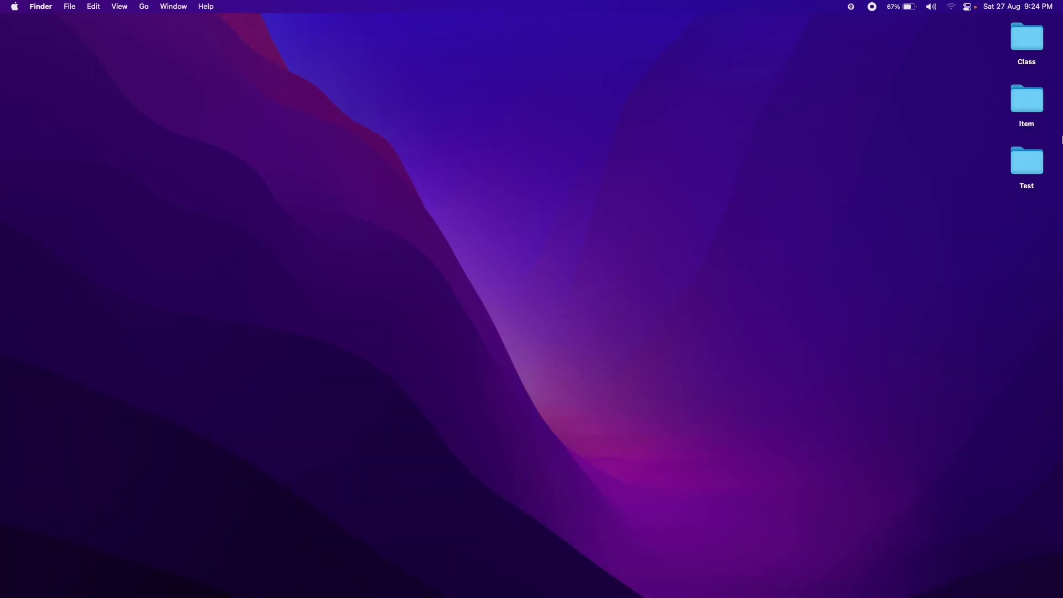
{"action": "double_click", "coordinate": [1030, 46]}
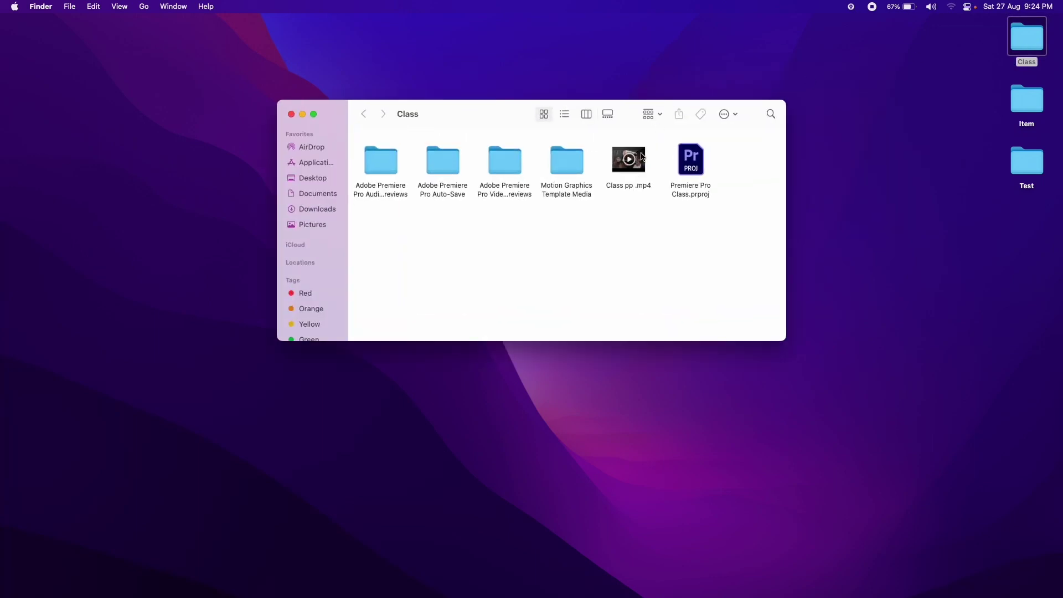
{"action": "left_click", "coordinate": [642, 159]}
{"action": "double_click", "coordinate": [642, 160]}
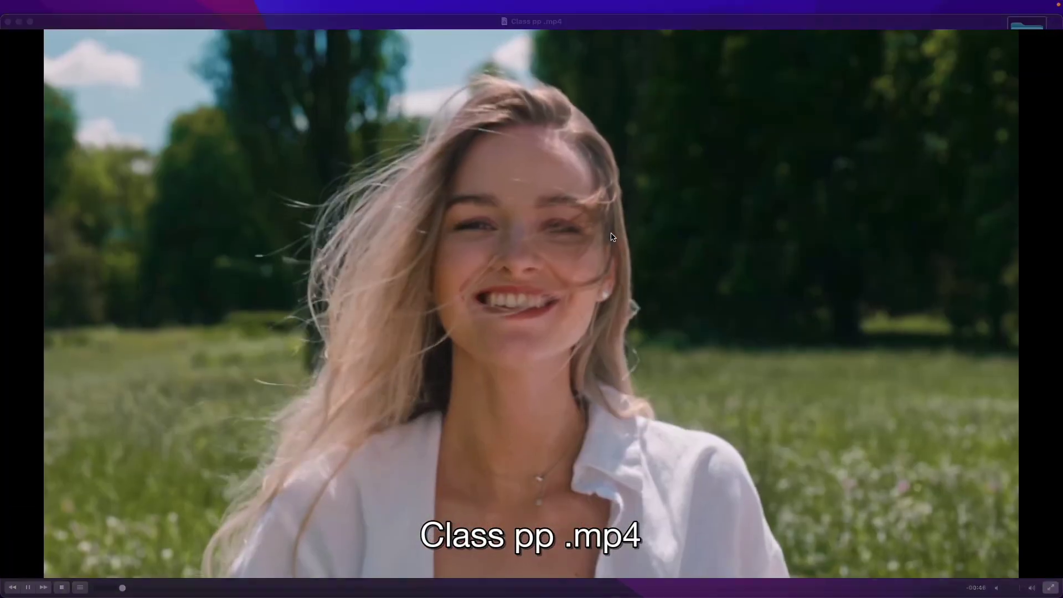
Watch Class pp.mp4 full screen in VLC, exit full screen, and close the window.
{"action": "double_click", "coordinate": [610, 232]}
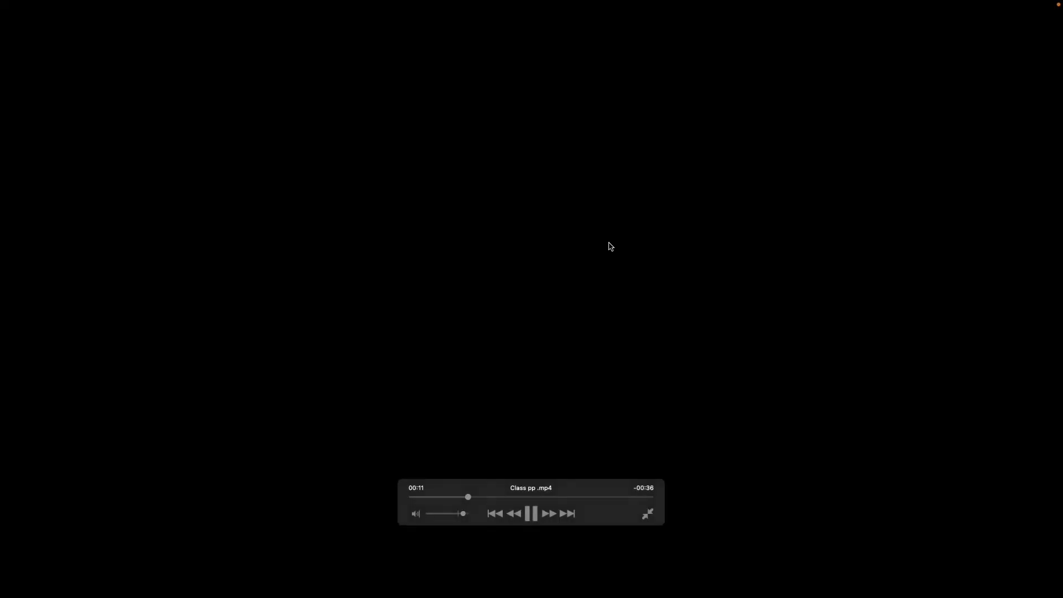
{"action": "double_click", "coordinate": [608, 245]}
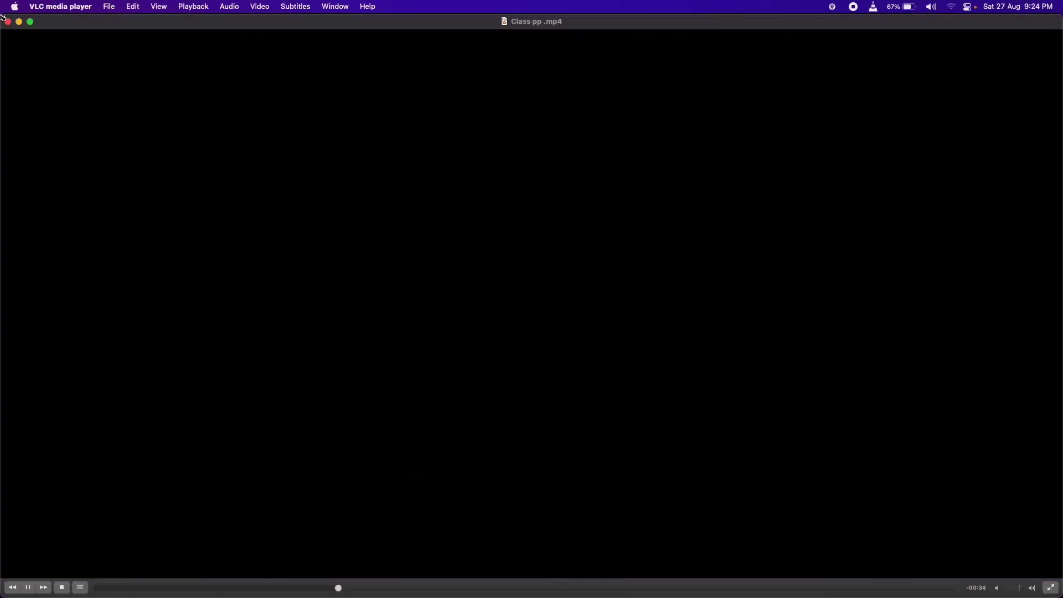
{"action": "left_click", "coordinate": [7, 21]}
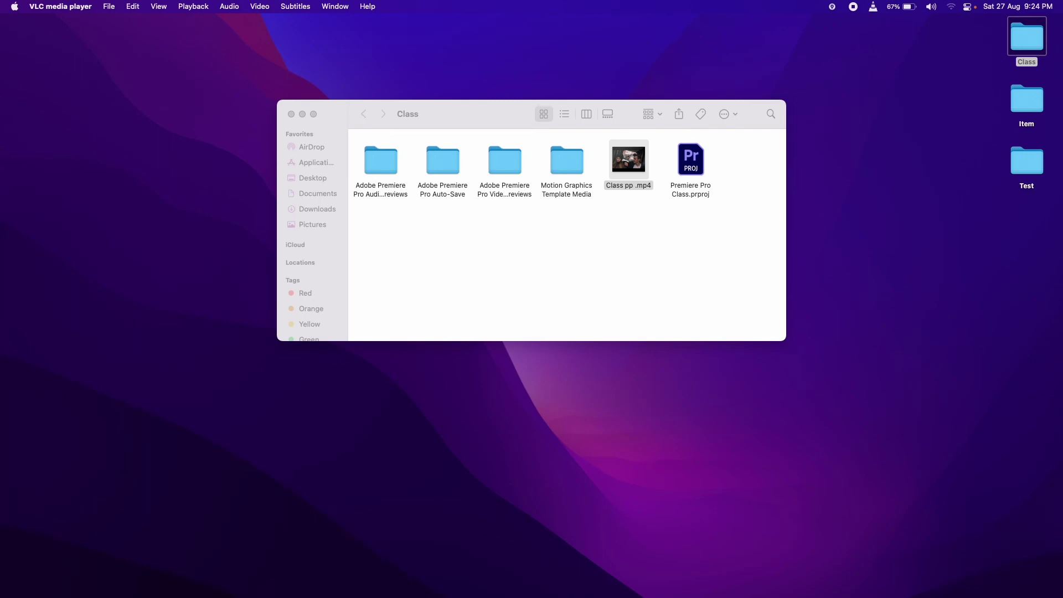
Switch from Finder back to Premiere Pro's Sequence 01 timeline.
{"action": "key", "text": "super+Tab"}
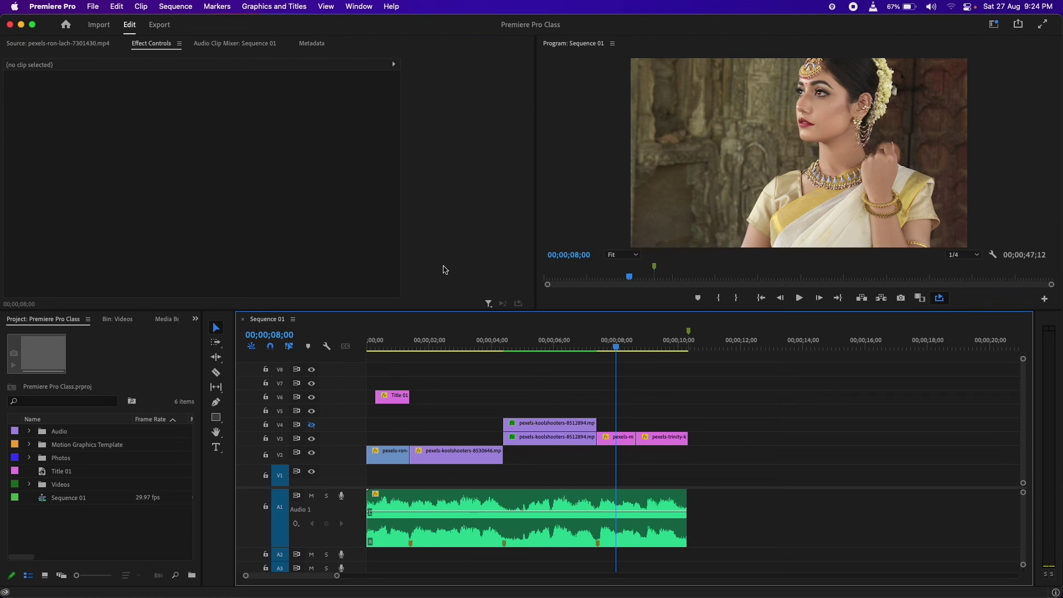
Mute the A1 music and put the playhead on the Hello title at the start.
{"action": "left_click", "coordinate": [576, 345]}
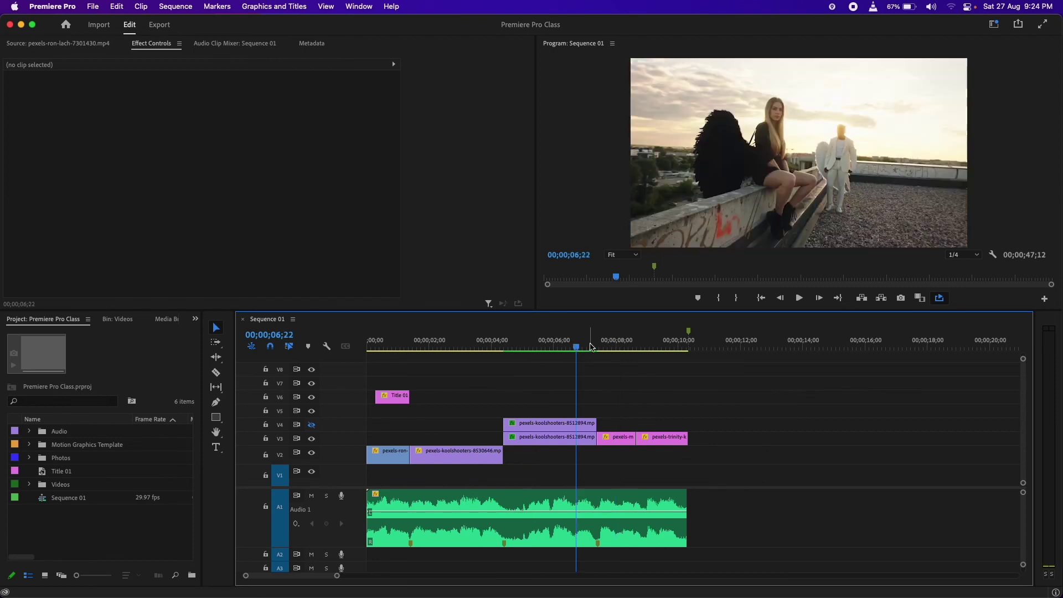
{"action": "left_click", "coordinate": [312, 496]}
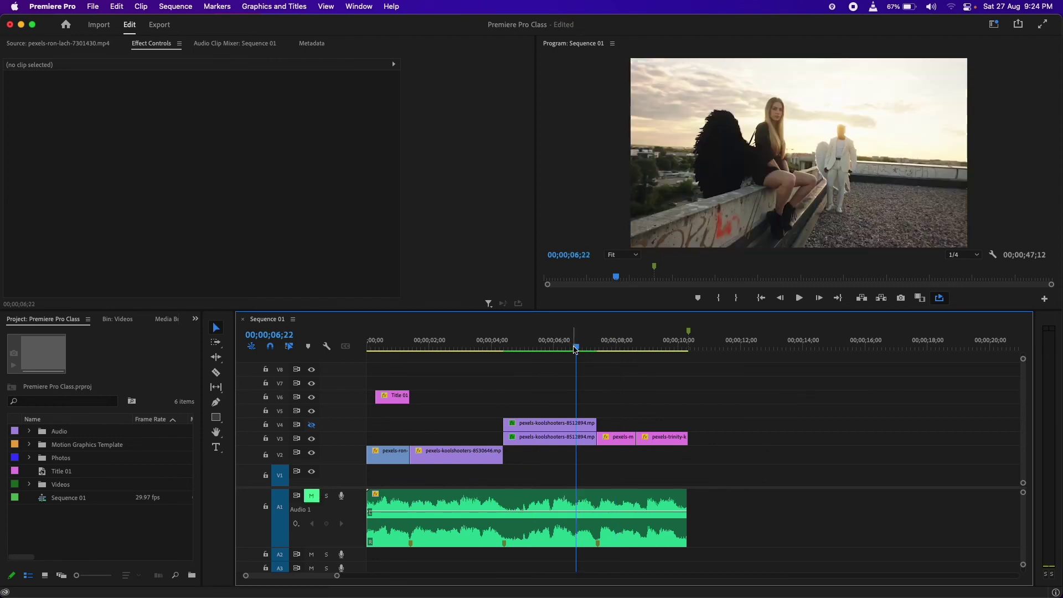
{"action": "key", "text": "Home"}
{"action": "left_click", "coordinate": [392, 397]}
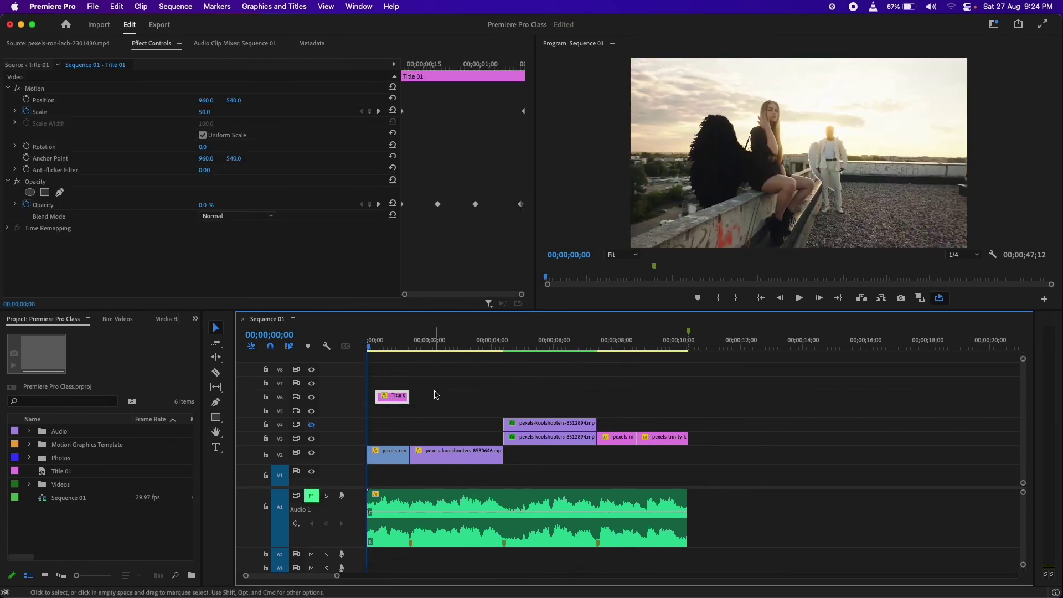
{"action": "left_click", "coordinate": [388, 348]}
Scrub through the koolshooters clip to the sequence end, then switch to the Premiere Pro.pdf guide.
{"action": "left_click", "coordinate": [431, 451]}
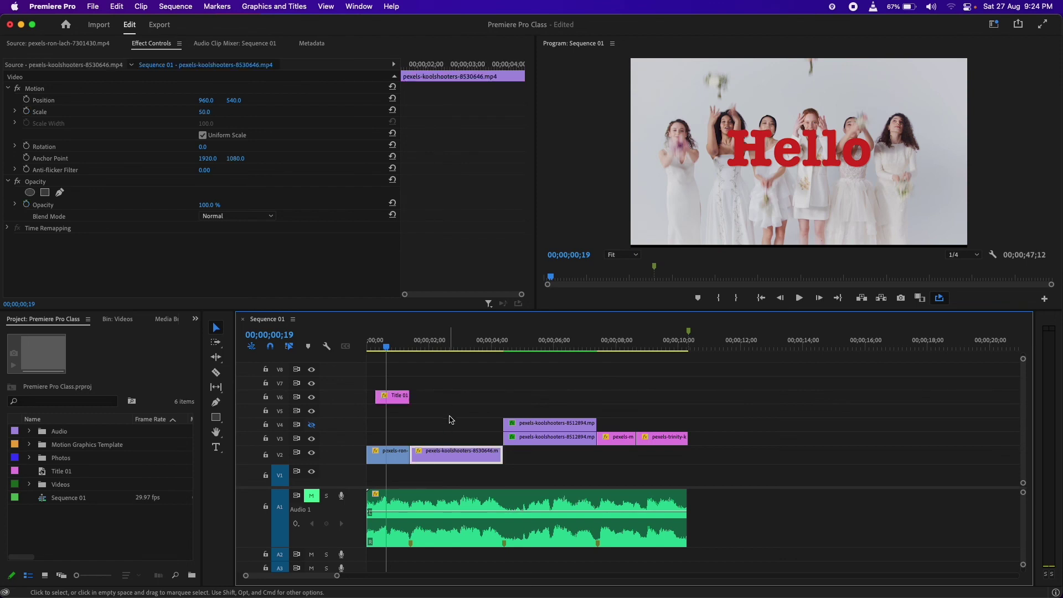
{"action": "left_click", "coordinate": [449, 345]}
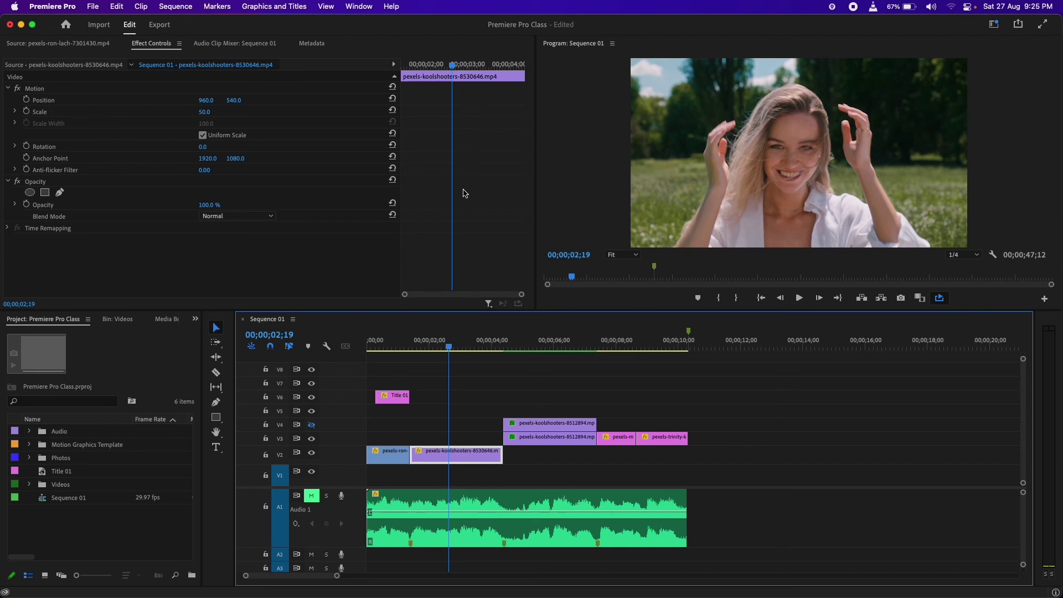
{"action": "left_click", "coordinate": [667, 347]}
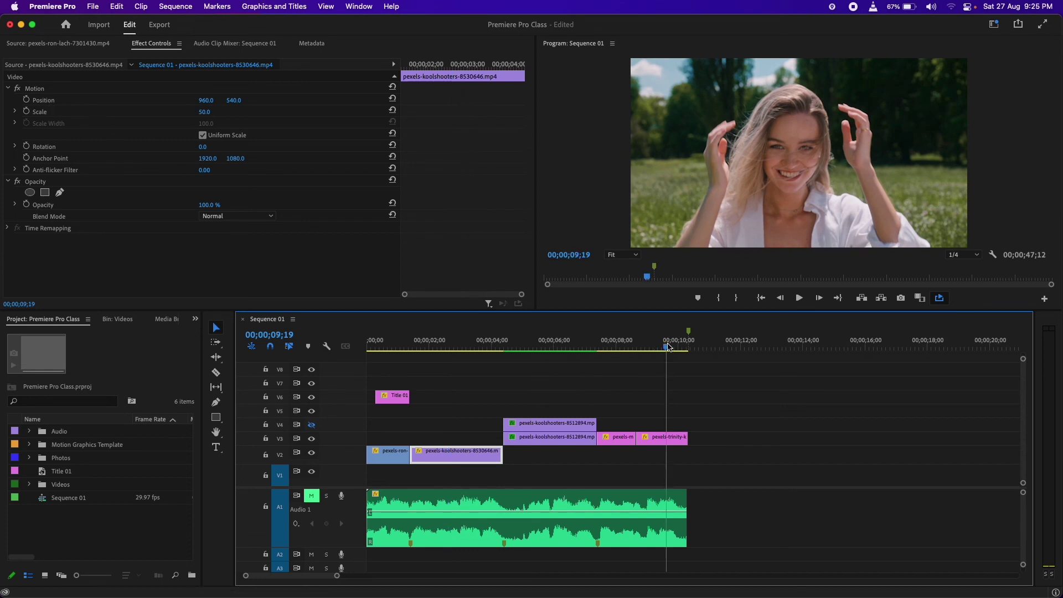
{"action": "left_click_drag", "start_coordinate": [667, 350], "coordinate": [665, 354]}
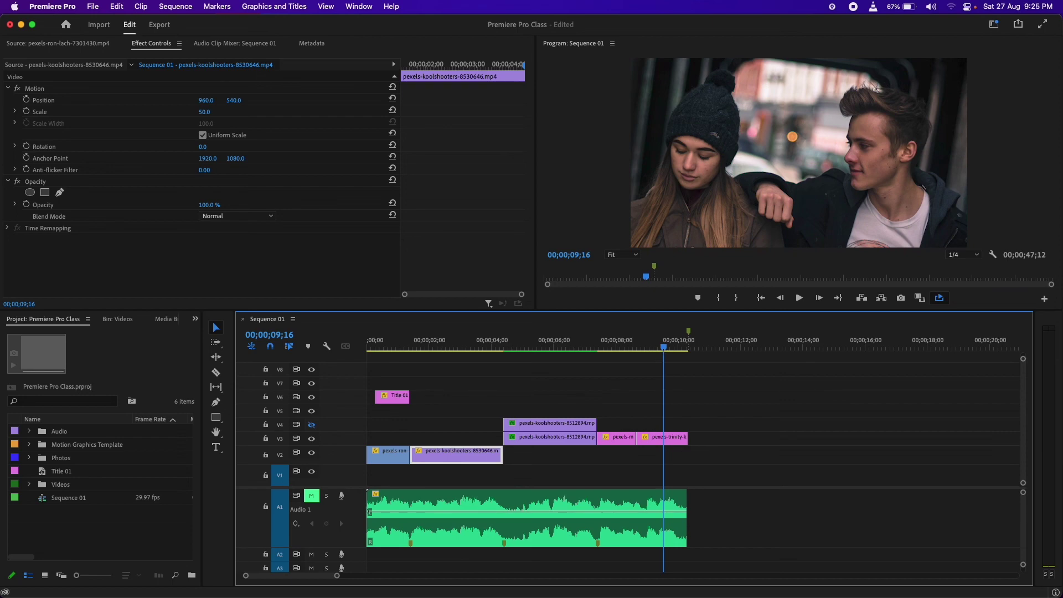
{"action": "key", "text": "super+Tab"}
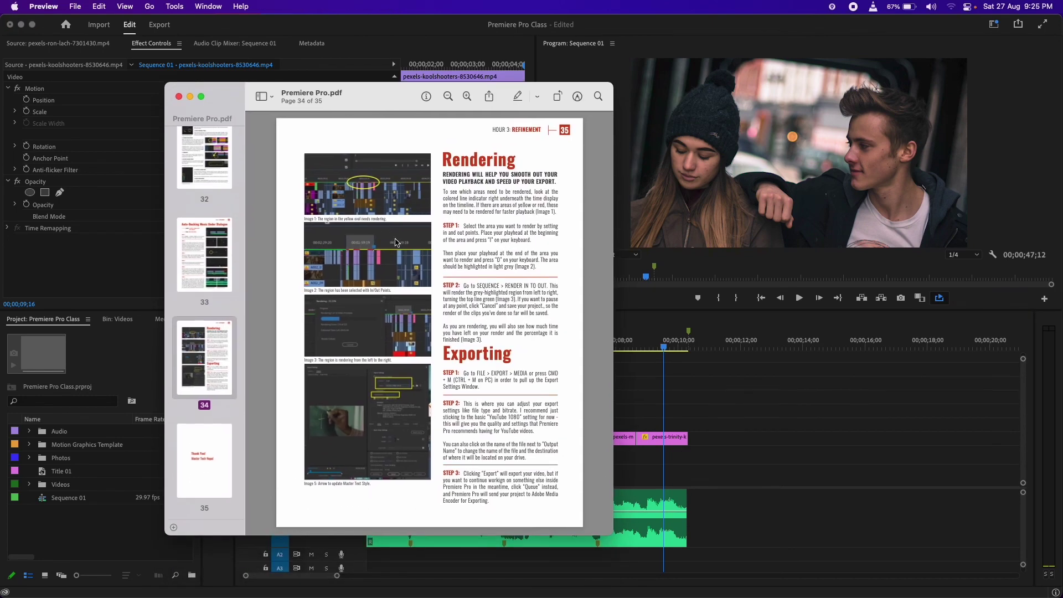
Turn the guide to page 33 on Auto-Ducking.
{"action": "scroll", "coordinate": [394, 238], "scroll_direction": "down", "scroll_amount": 2}
{"action": "scroll", "coordinate": [394, 238], "scroll_direction": "up", "scroll_amount": 2}
{"action": "left_click", "coordinate": [201, 231]}
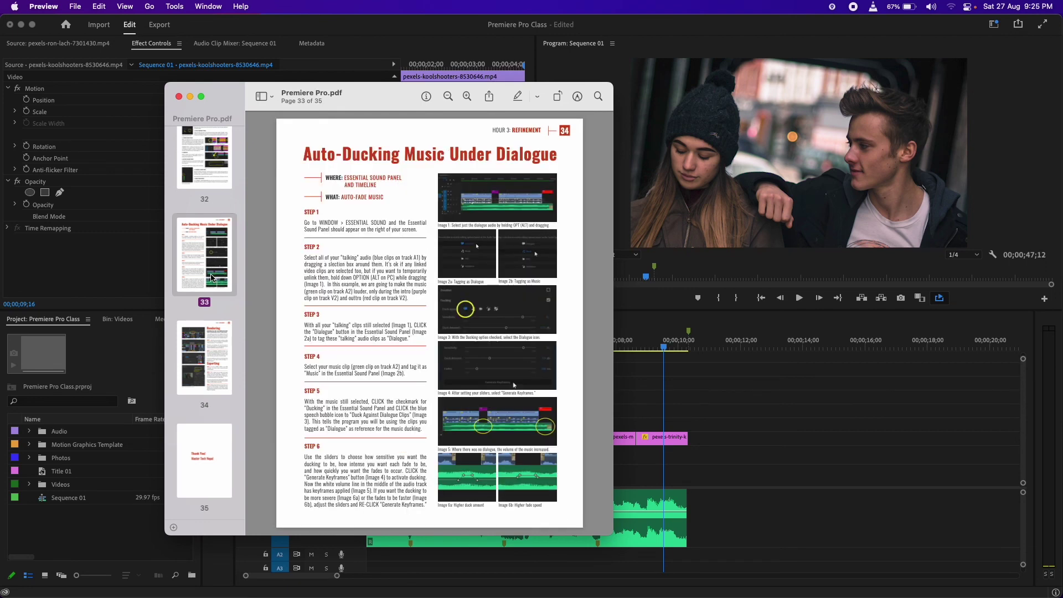
Go to page 4, Layout and Windows, select its panel descriptions, and return to Premiere.
{"action": "scroll", "coordinate": [213, 252], "scroll_direction": "up", "scroll_amount": 10}
{"action": "scroll", "coordinate": [214, 255], "scroll_direction": "up", "scroll_amount": 10}
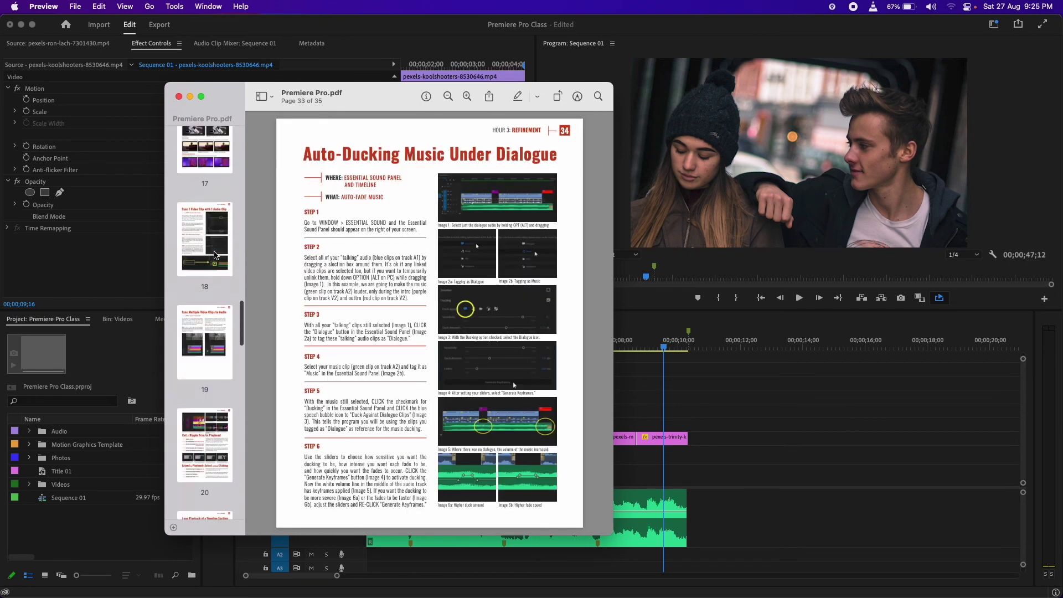
{"action": "scroll", "coordinate": [214, 255], "scroll_direction": "up", "scroll_amount": 10}
{"action": "scroll", "coordinate": [214, 254], "scroll_direction": "up", "scroll_amount": 10}
{"action": "scroll", "coordinate": [214, 254], "scroll_direction": "up", "scroll_amount": 10}
{"action": "scroll", "coordinate": [214, 255], "scroll_direction": "up", "scroll_amount": 3}
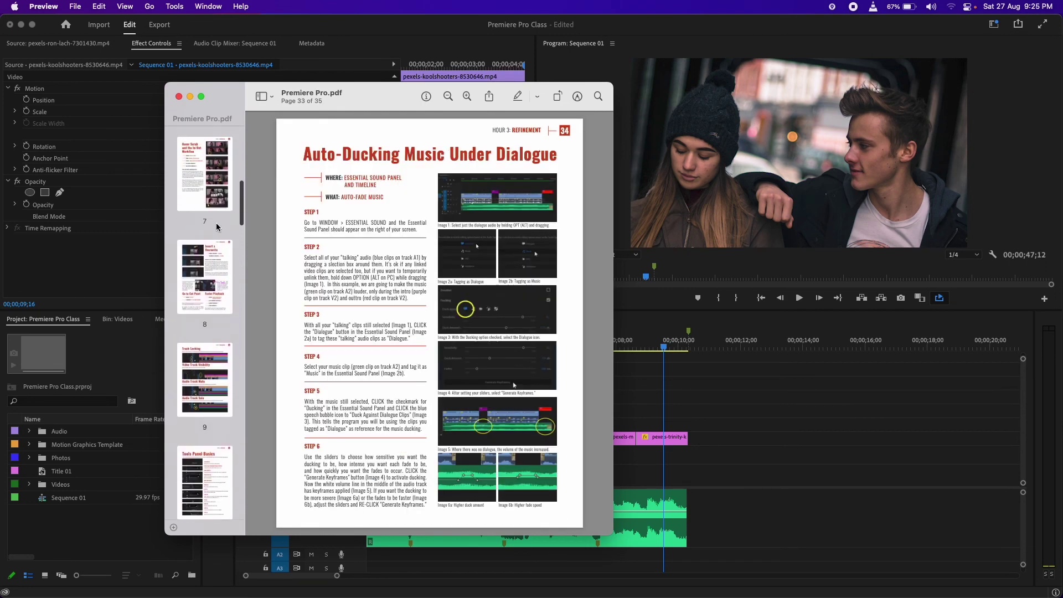
{"action": "scroll", "coordinate": [214, 255], "scroll_direction": "up", "scroll_amount": 2}
{"action": "scroll", "coordinate": [216, 244], "scroll_direction": "up", "scroll_amount": 3}
{"action": "scroll", "coordinate": [217, 227], "scroll_direction": "up", "scroll_amount": 3}
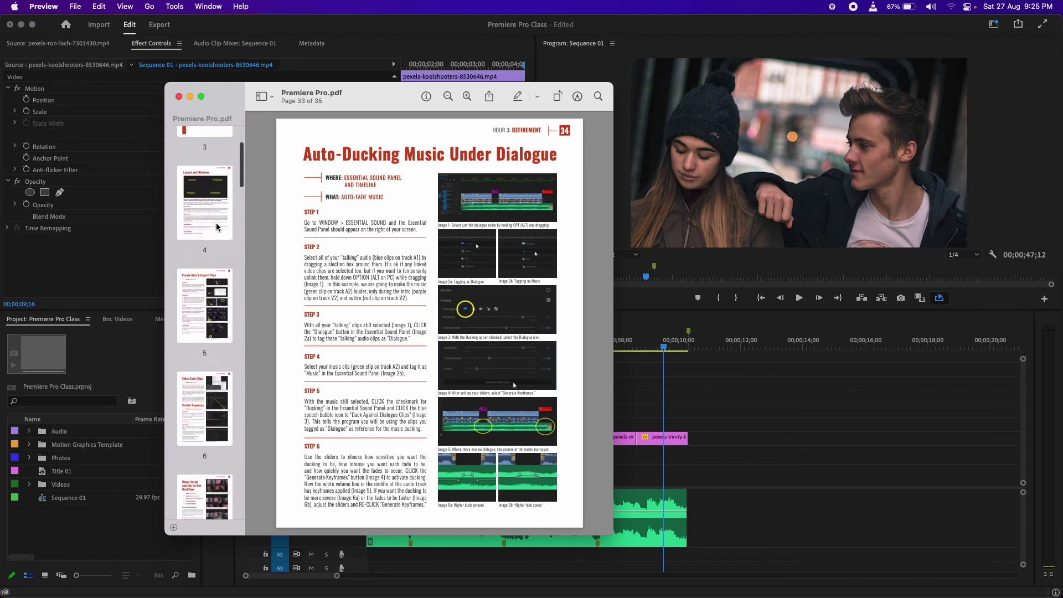
{"action": "left_click", "coordinate": [218, 227]}
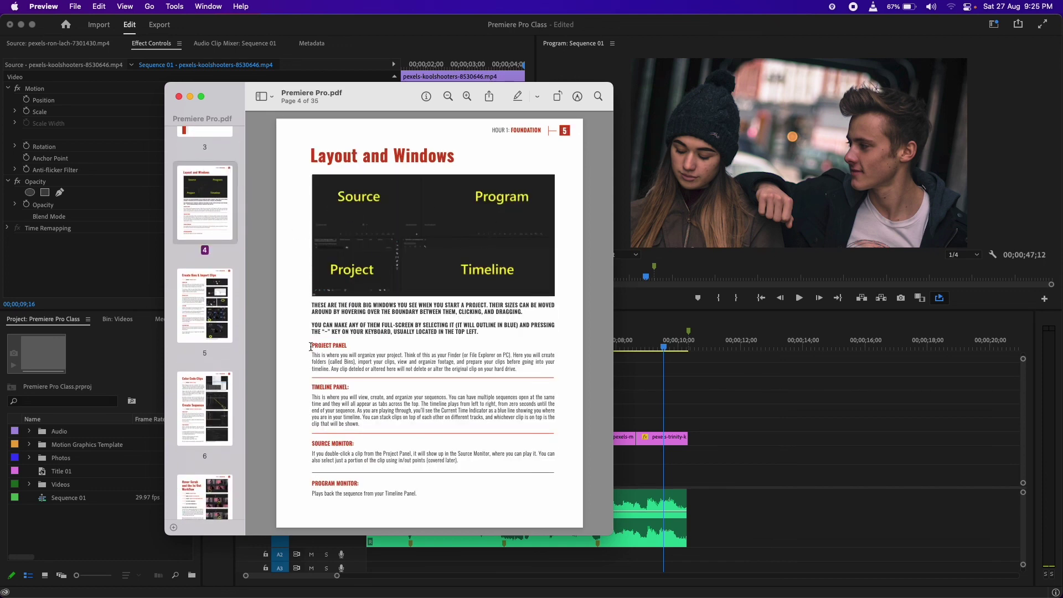
{"action": "left_click_drag", "start_coordinate": [323, 347], "coordinate": [418, 494]}
{"action": "key", "text": "super+Tab"}
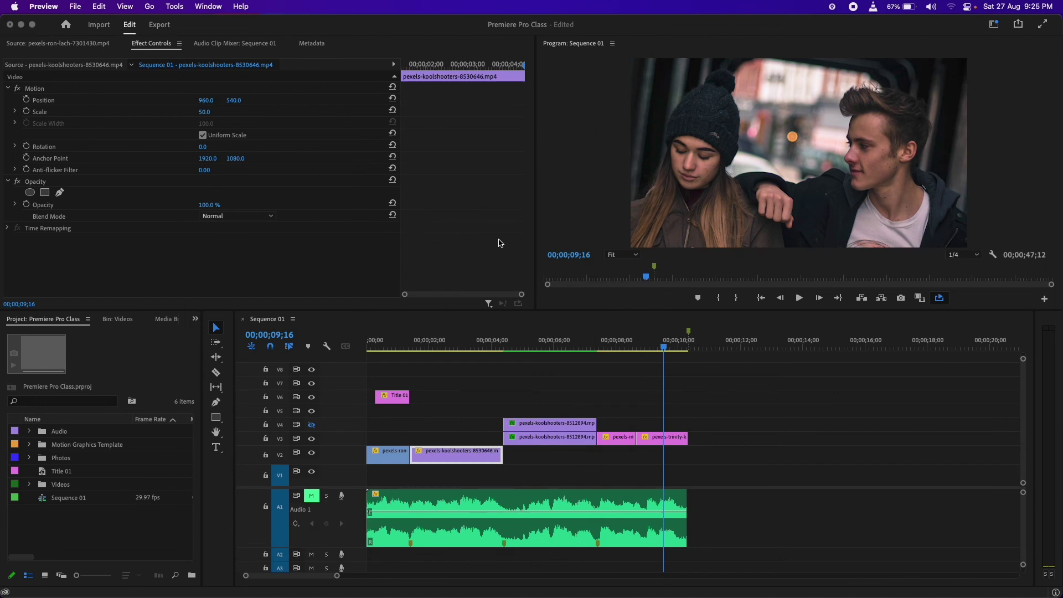